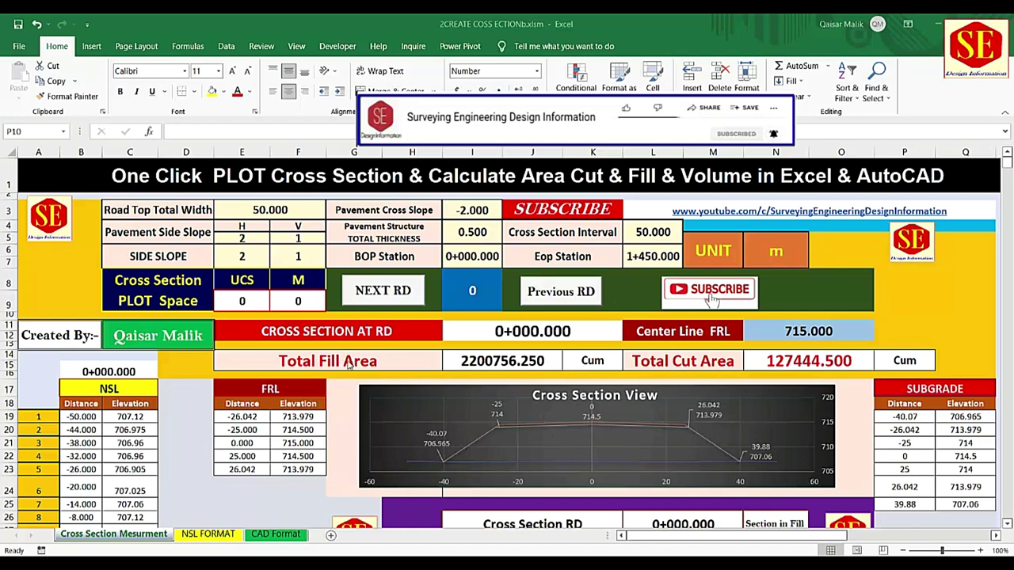
# - Step through the stations one by one from 0+050 up to 0+700
pyautogui.scroll(-5, 349, 364)
pyautogui.scroll(-1, 348, 365)
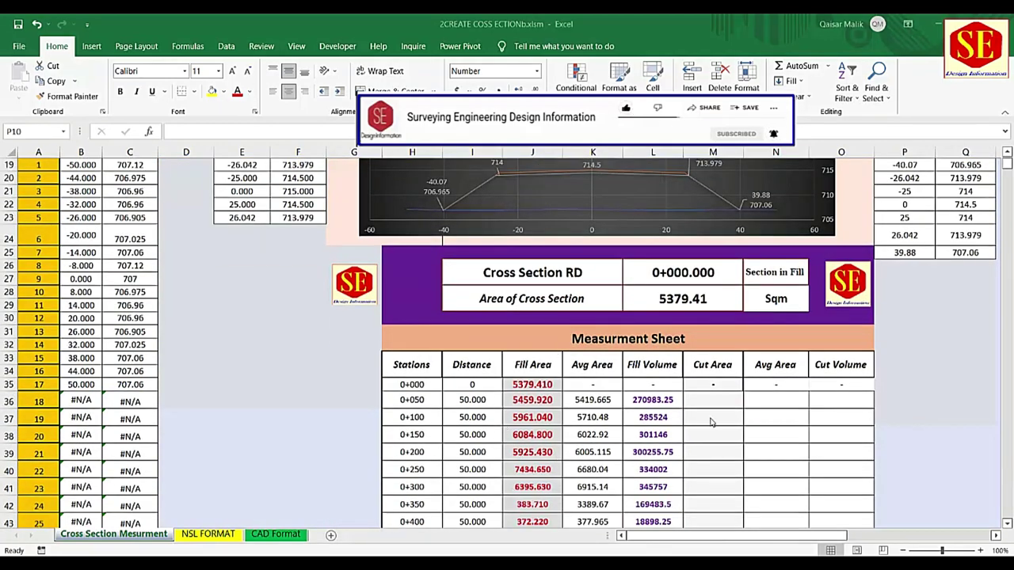
pyautogui.scroll(3, 705, 433)
pyautogui.scroll(3, 704, 434)
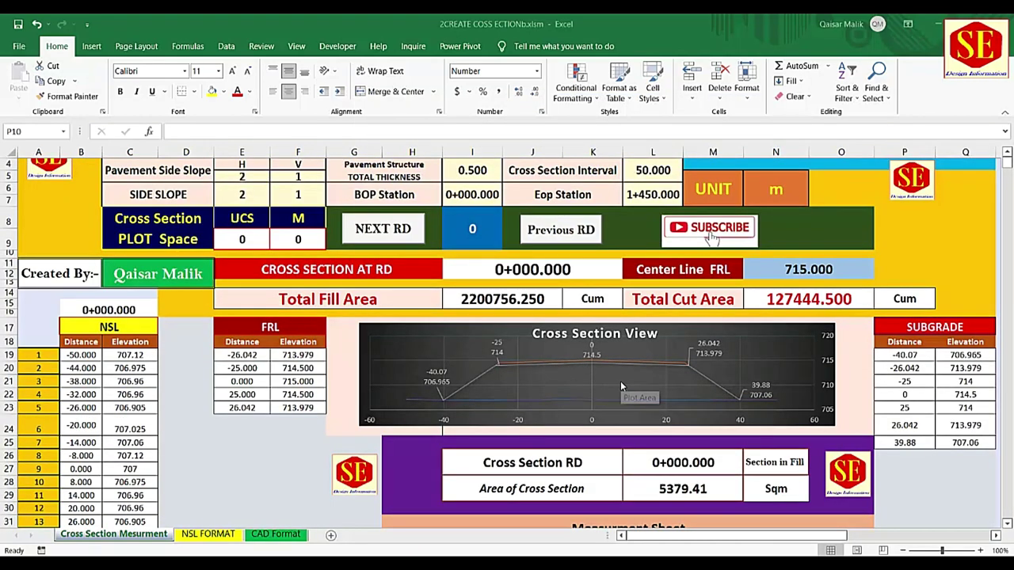
pyautogui.scroll(1, 620, 381)
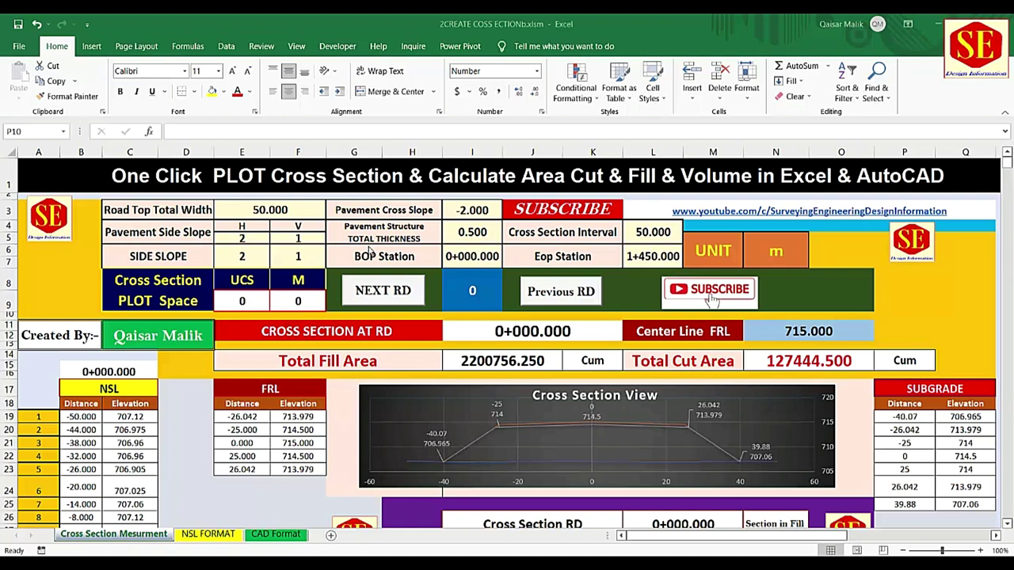
pyautogui.click(366, 294)
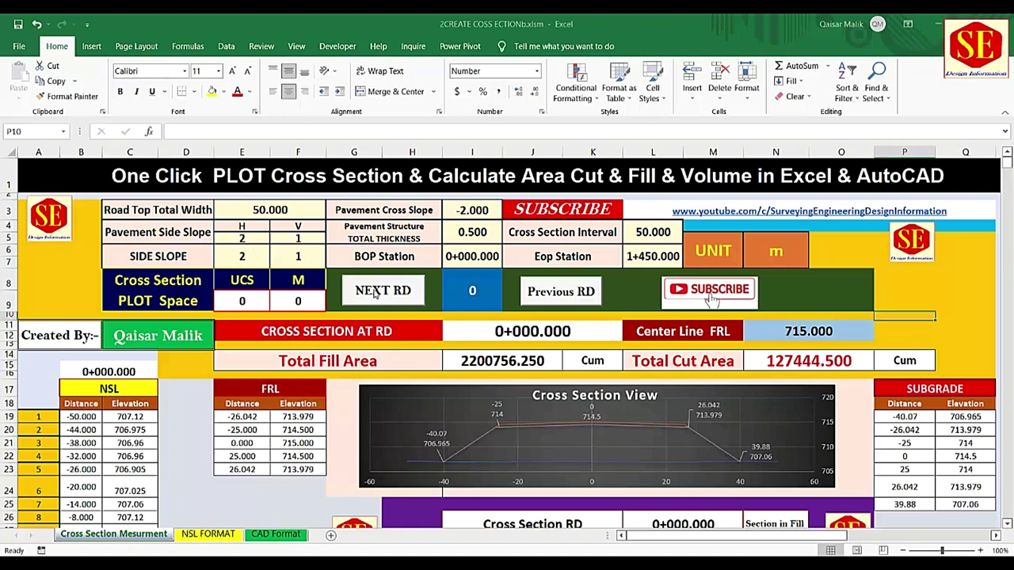
pyautogui.click(400, 293)
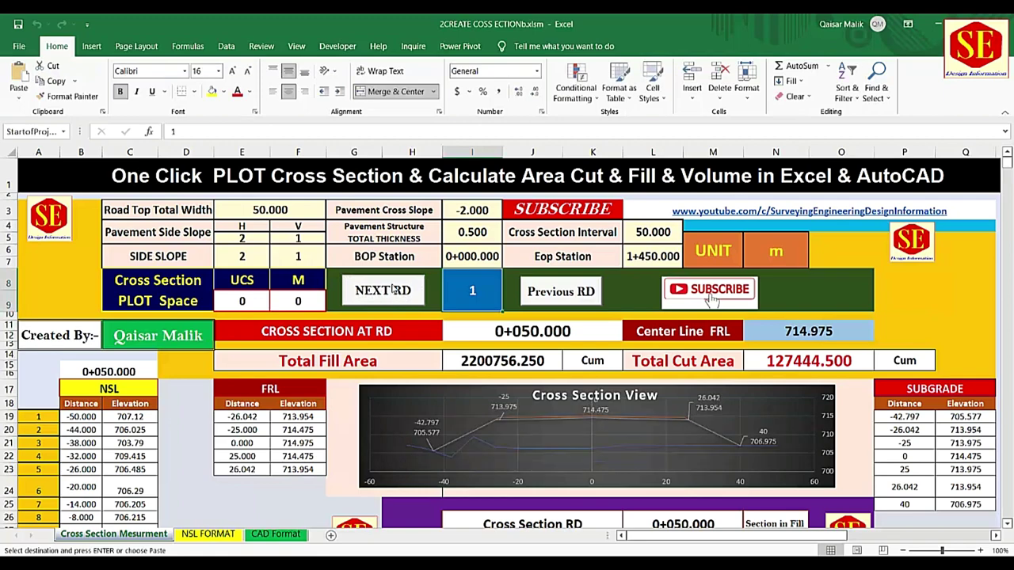
pyautogui.click(389, 293)
pyautogui.click(390, 293)
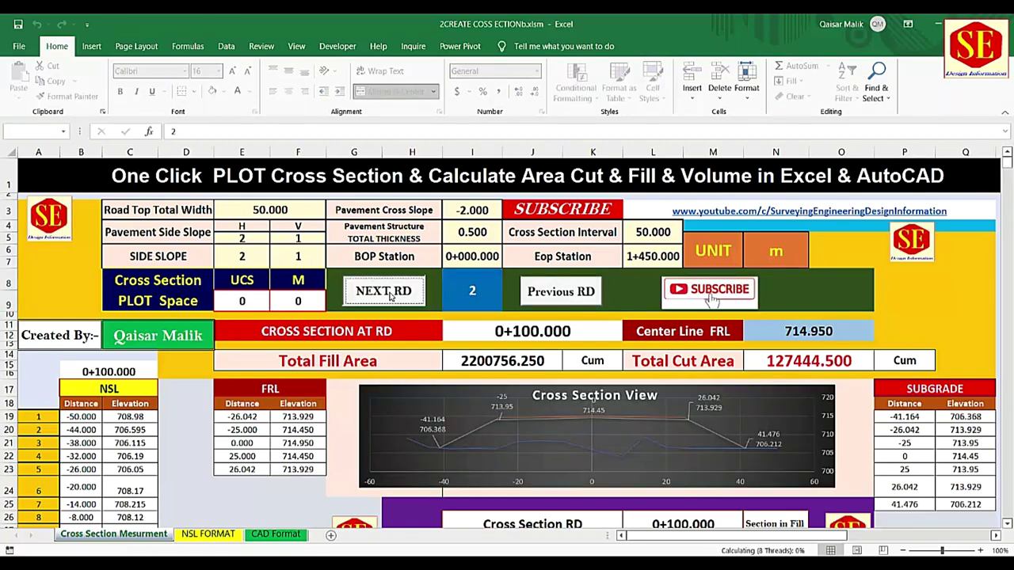
pyautogui.click(389, 293)
pyautogui.click(389, 293)
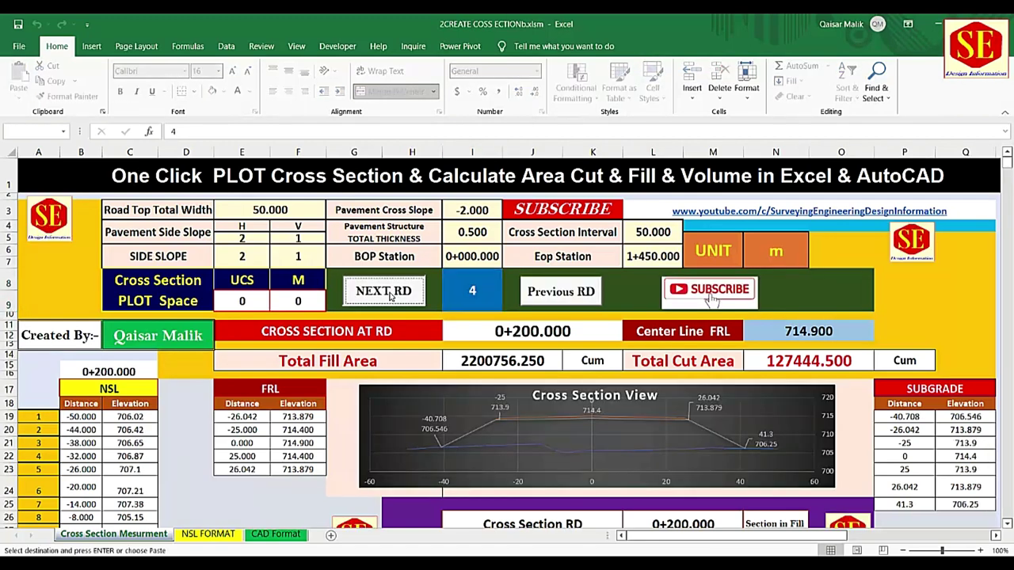
pyautogui.click(389, 293)
pyautogui.click(389, 293)
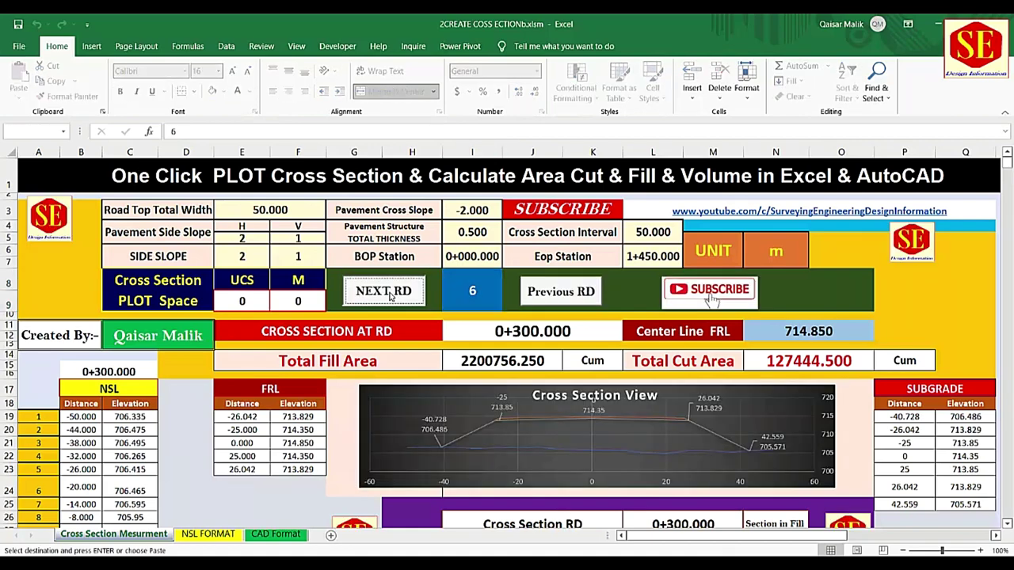
pyautogui.click(389, 293)
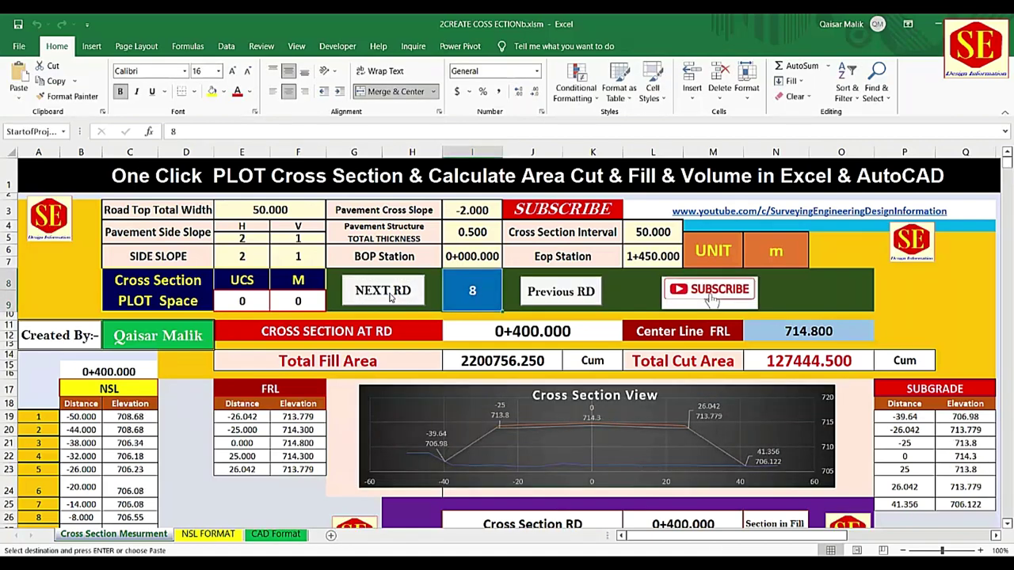
pyautogui.click(392, 298)
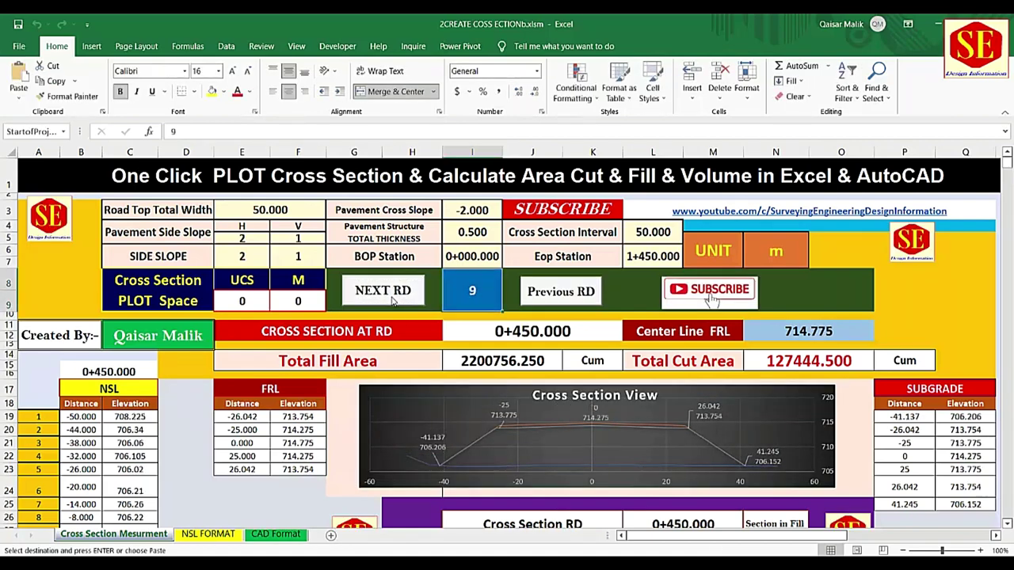
pyautogui.click(391, 298)
pyautogui.click(392, 298)
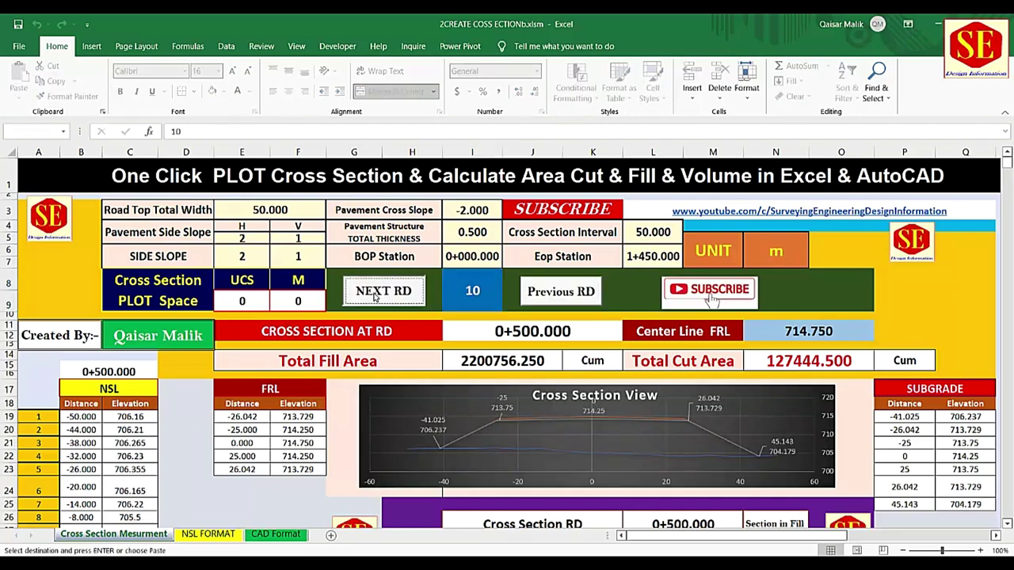
pyautogui.click(411, 295)
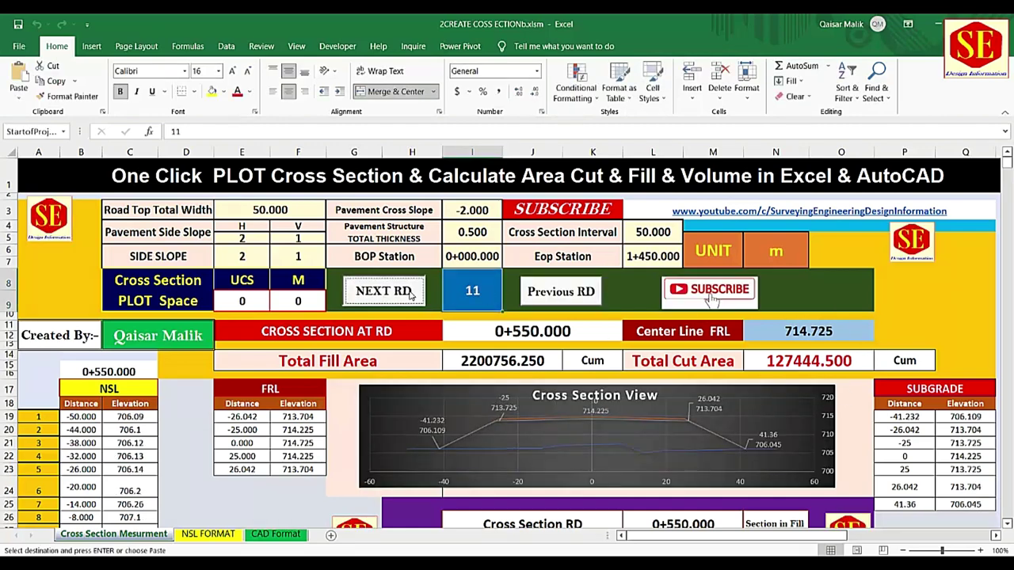
pyautogui.scroll(-3, 415, 298)
pyautogui.scroll(3, 424, 304)
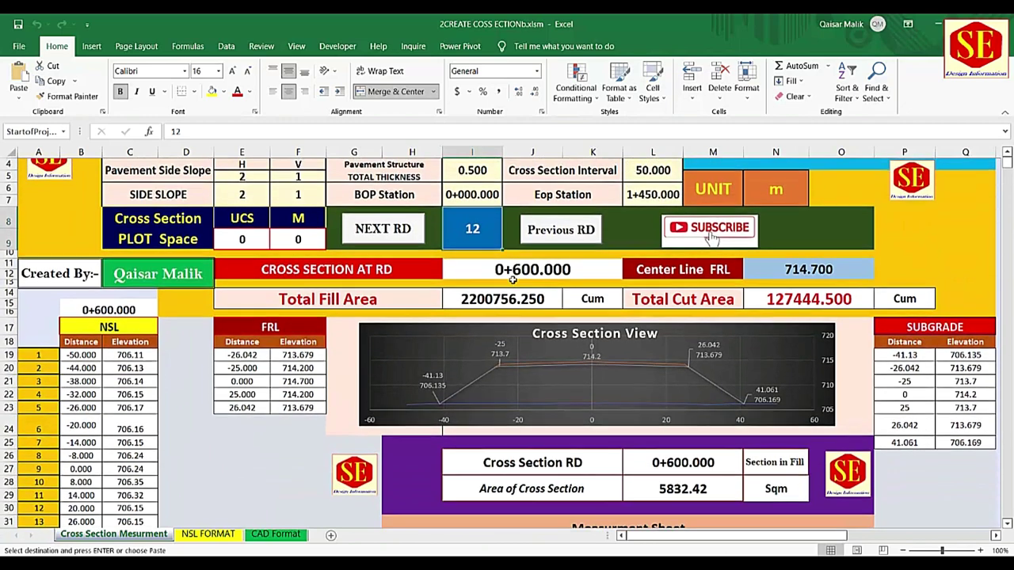
pyautogui.click(411, 300)
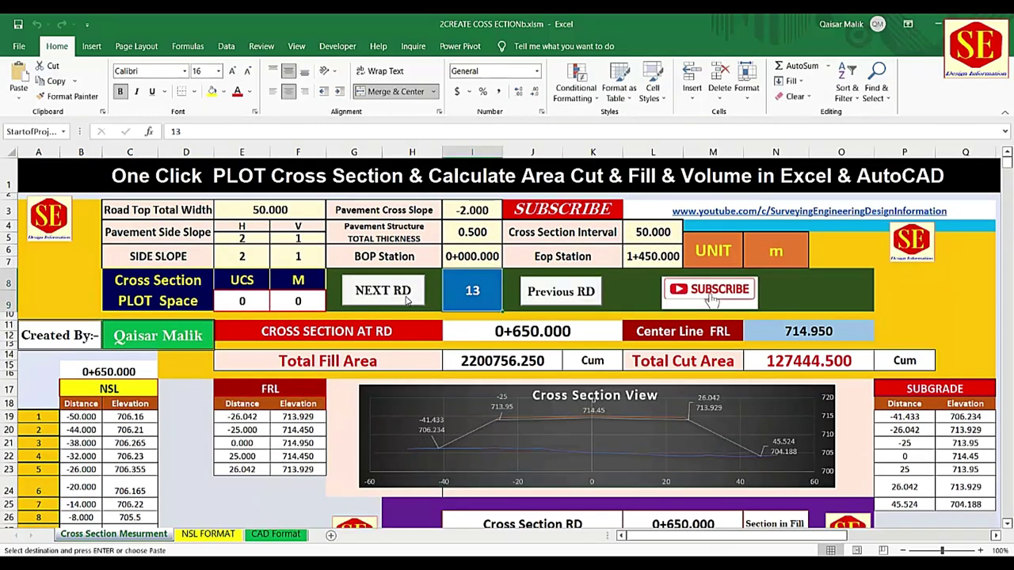
pyautogui.click(409, 299)
# - Step back from 0+700 to station 0+550.000 with Previous RD
pyautogui.click(571, 301)
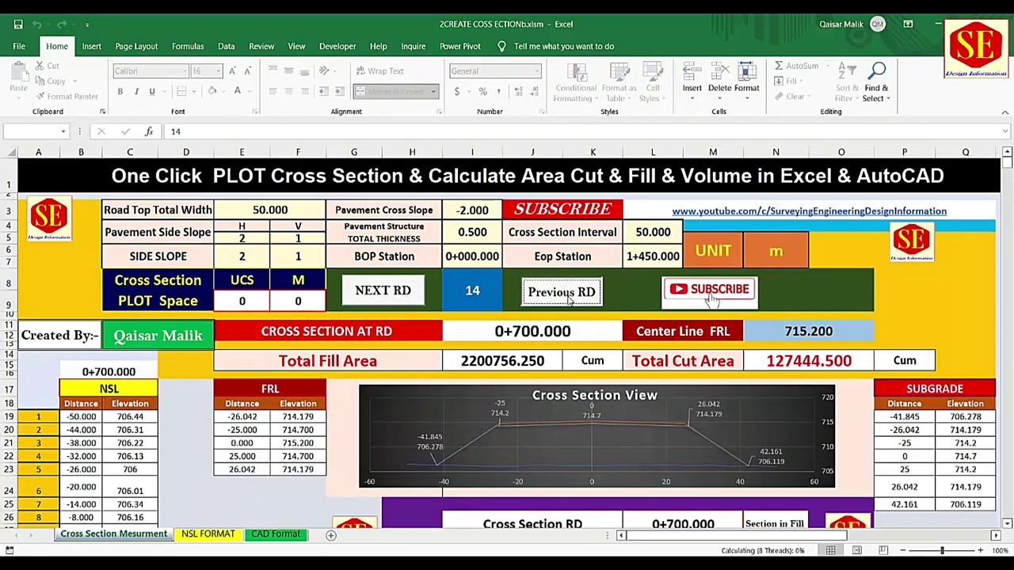
pyautogui.click(408, 293)
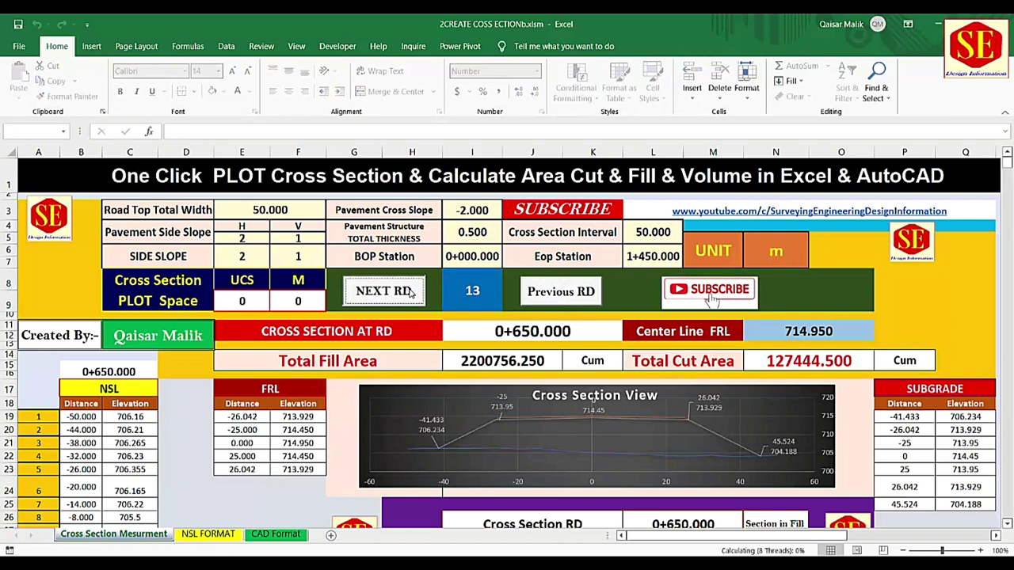
pyautogui.click(547, 292)
pyautogui.click(542, 291)
pyautogui.click(543, 291)
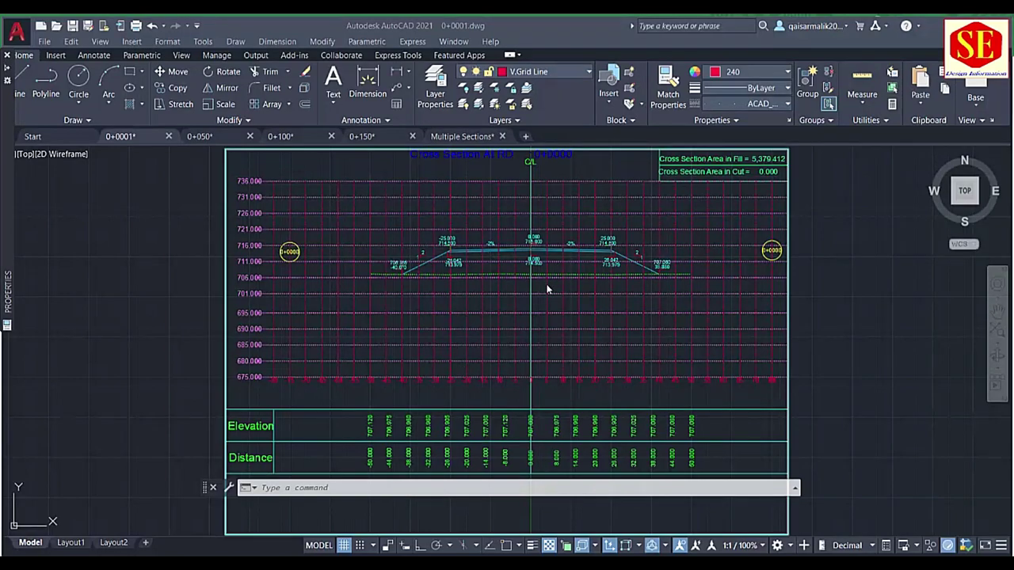
# - Zoom in and out to inspect the plotted 0+000 cross-section drawing
pyautogui.scroll(2, 511, 262)
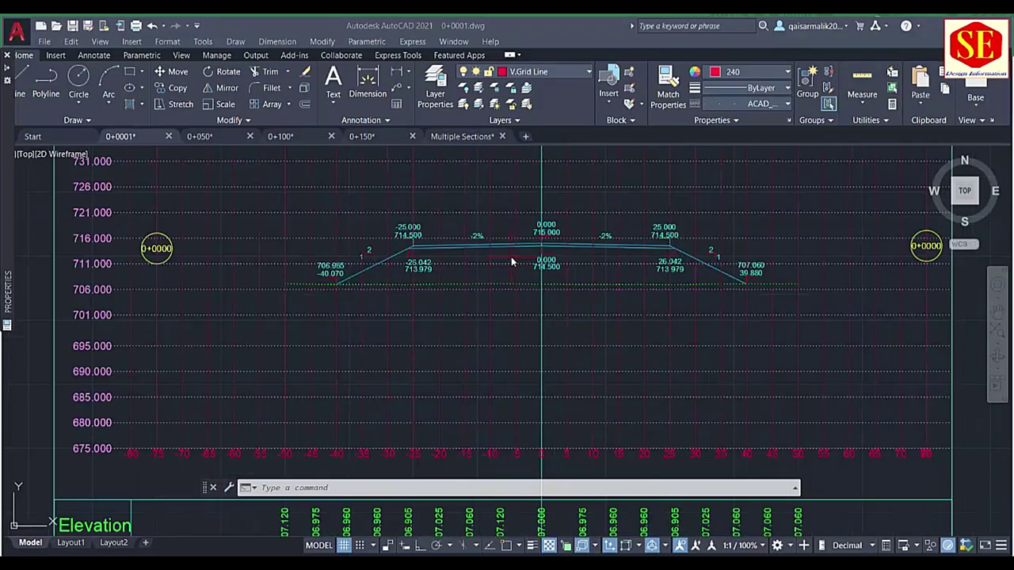
pyautogui.scroll(-2, 508, 358)
pyautogui.scroll(-2, 504, 360)
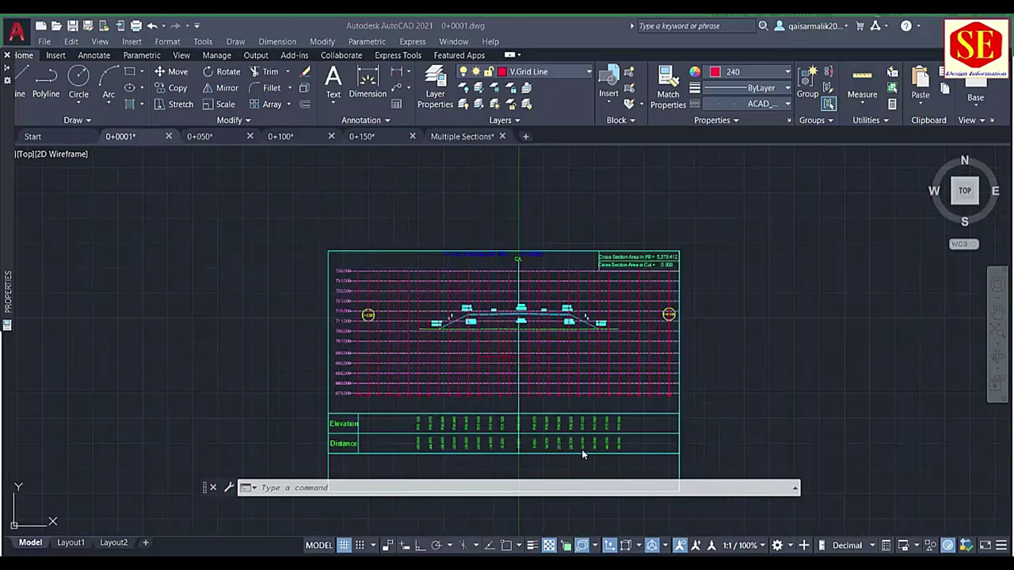
pyautogui.scroll(2, 582, 449)
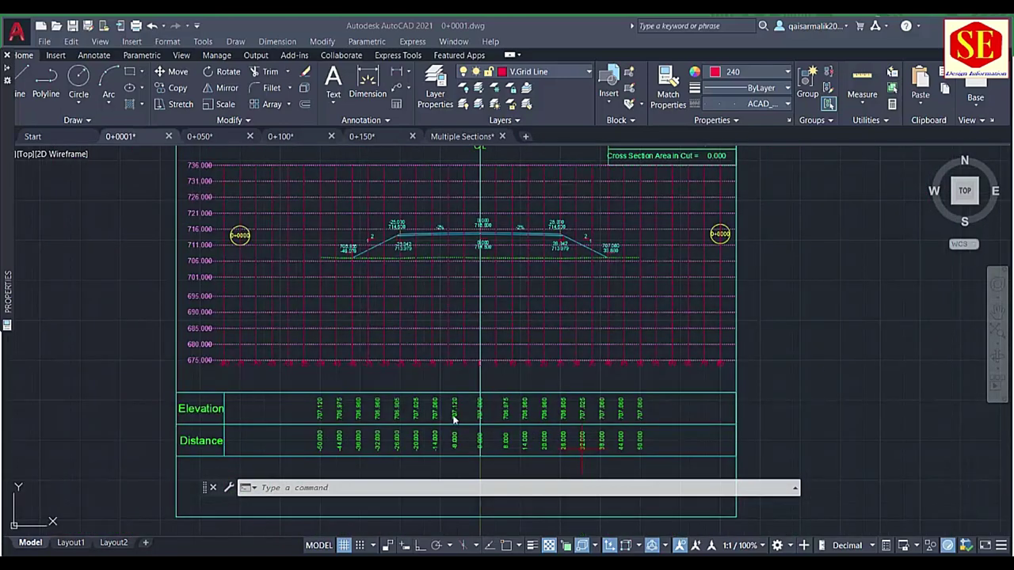
pyautogui.scroll(4, 443, 244)
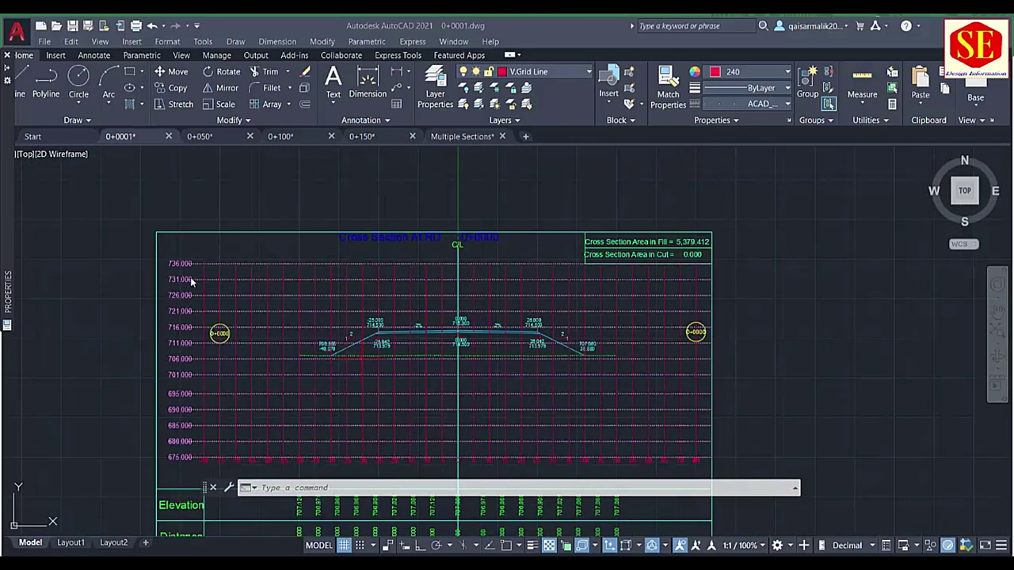
pyautogui.scroll(5, 642, 268)
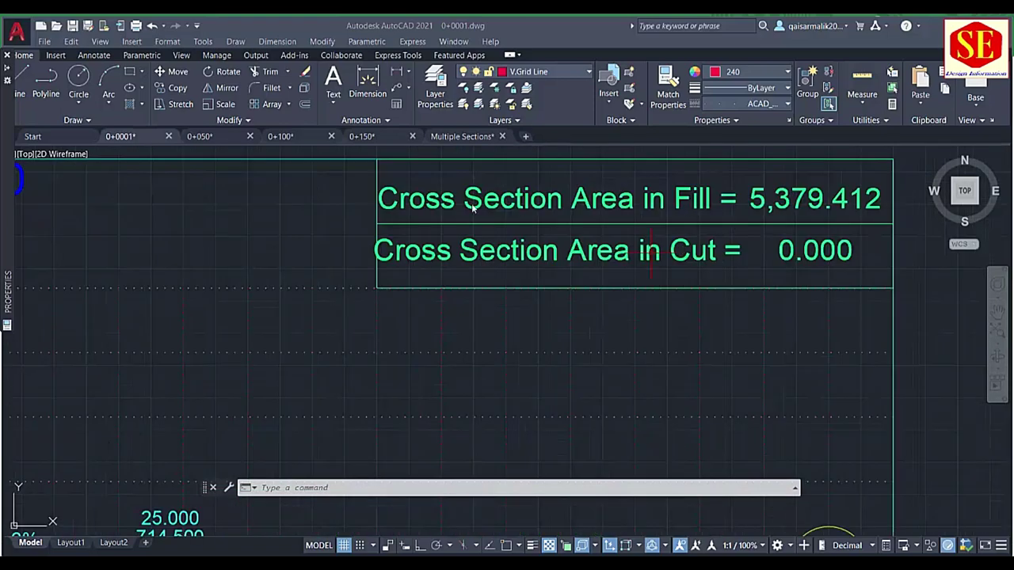
pyautogui.scroll(-2, 665, 276)
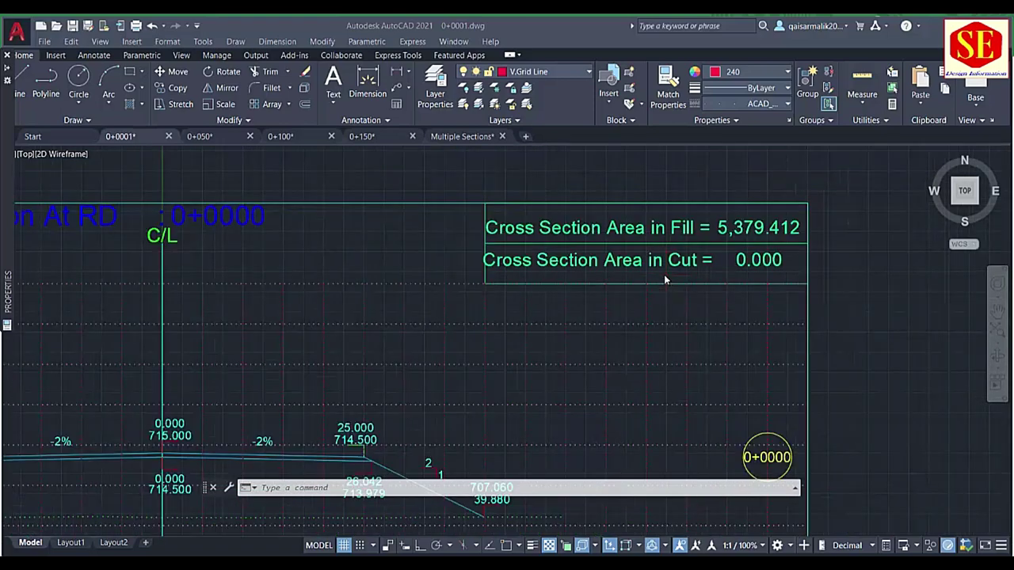
pyautogui.scroll(-2, 666, 276)
pyautogui.scroll(-2, 360, 271)
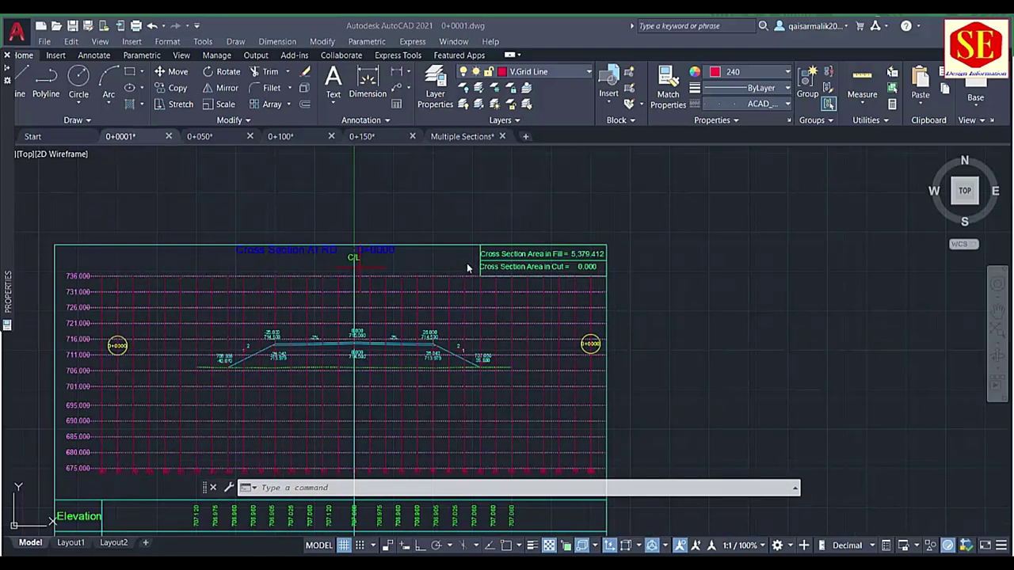
# - Zoom extents to fit the whole 0+000 sheet, then bring up the 0+050 drawing
pyautogui.press('Escape')
pyautogui.write('z')
pyautogui.press('Return')
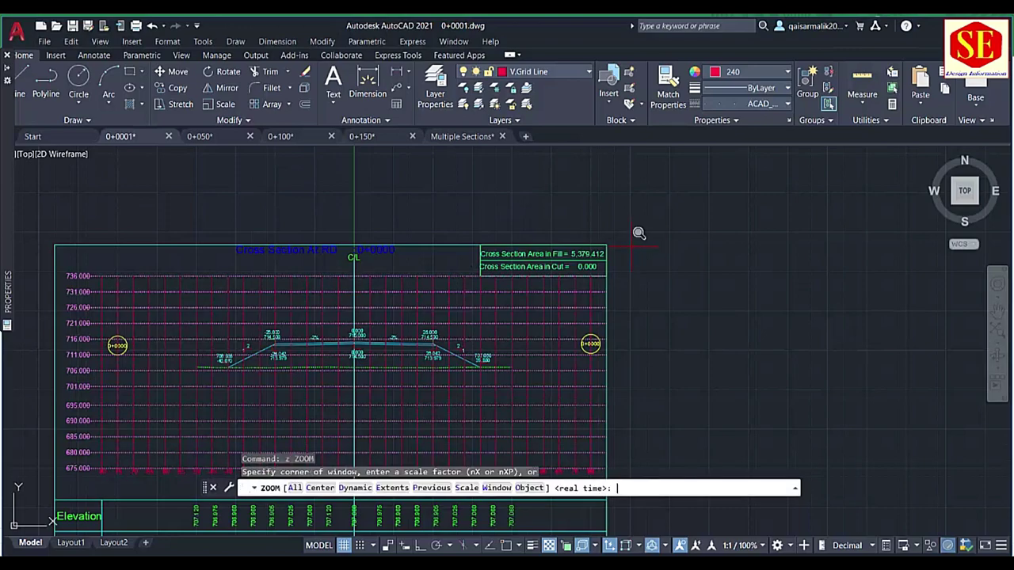
pyautogui.write('e')
pyautogui.press('Return')
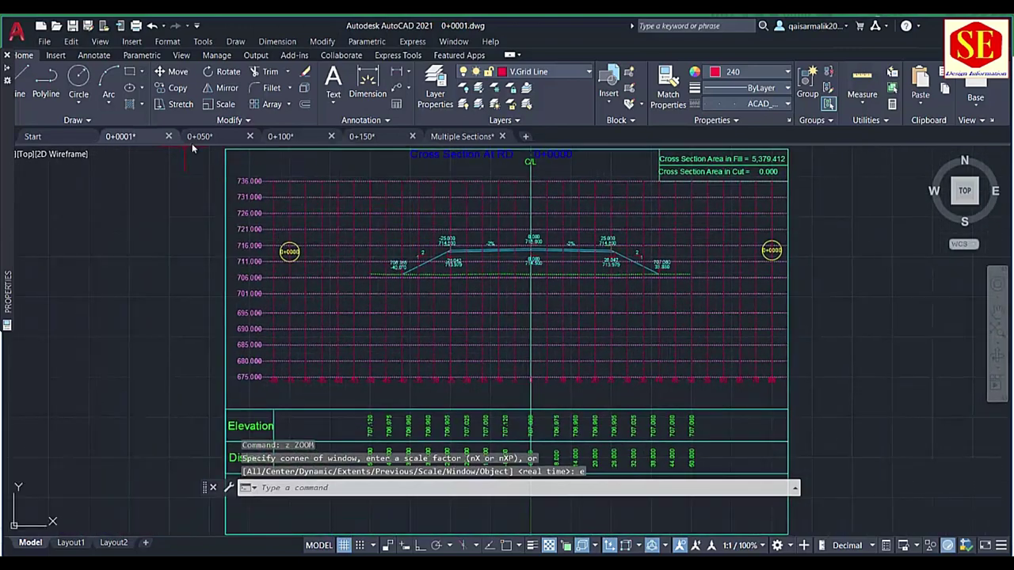
pyautogui.click(197, 137)
# - Flip through the 0+100 and 0+150 drawings, zooming out on the 0+150 sheet (fill 6,084.804)
pyautogui.scroll(-2, 538, 271)
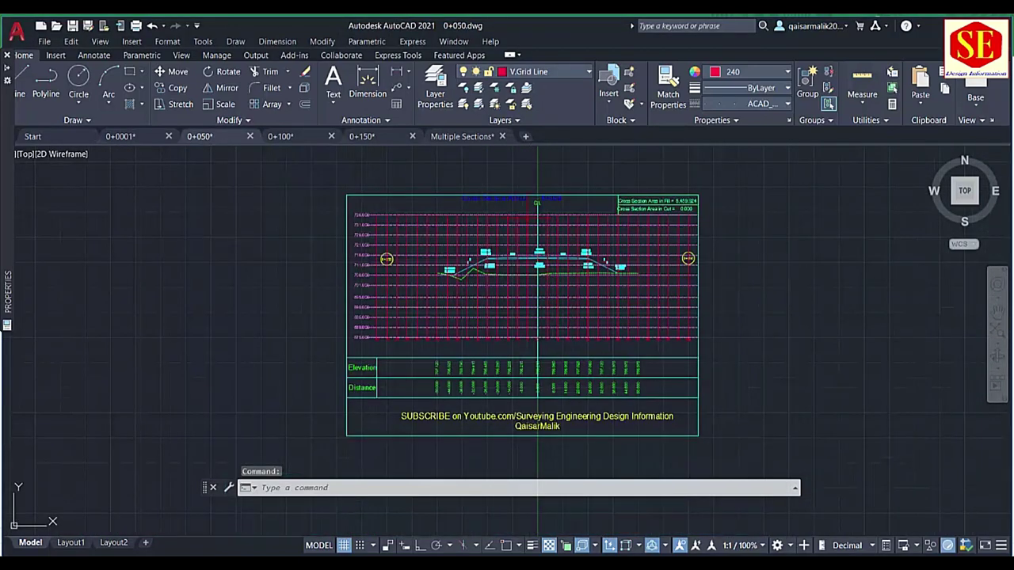
pyautogui.scroll(2, 575, 233)
pyautogui.scroll(-1, 567, 214)
pyautogui.click(281, 136)
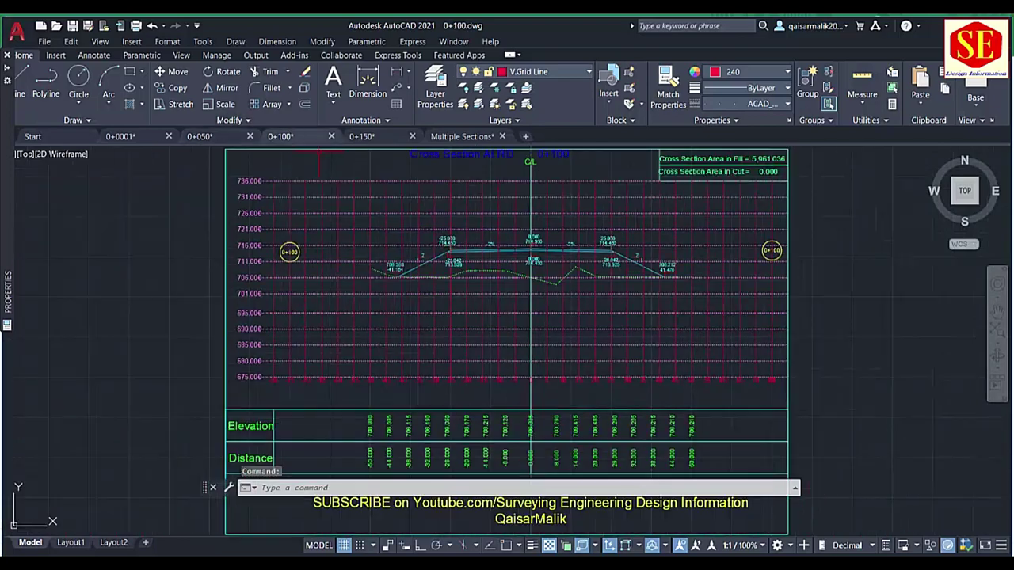
pyautogui.scroll(-1, 481, 247)
pyautogui.scroll(1, 515, 178)
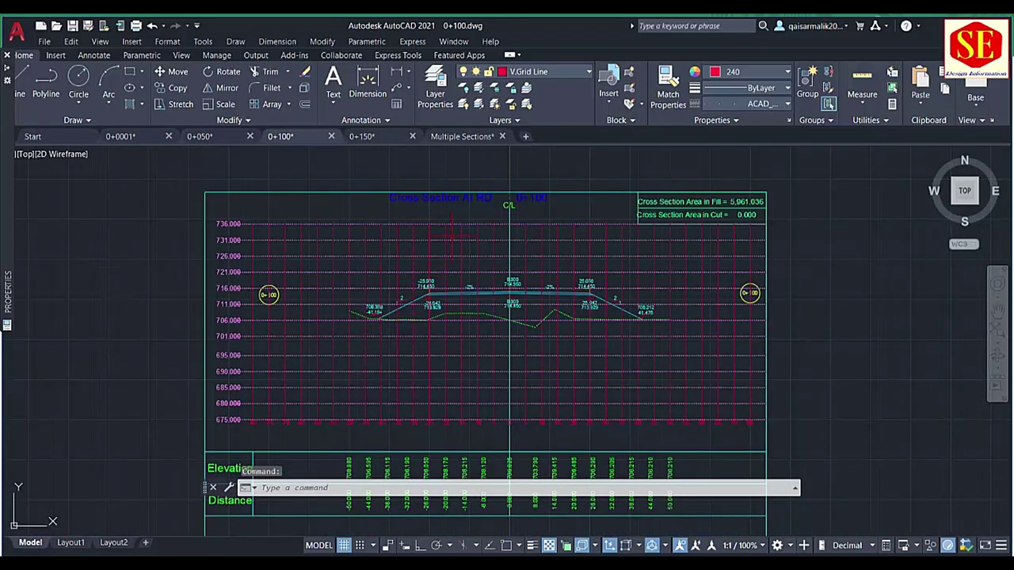
pyautogui.click(362, 137)
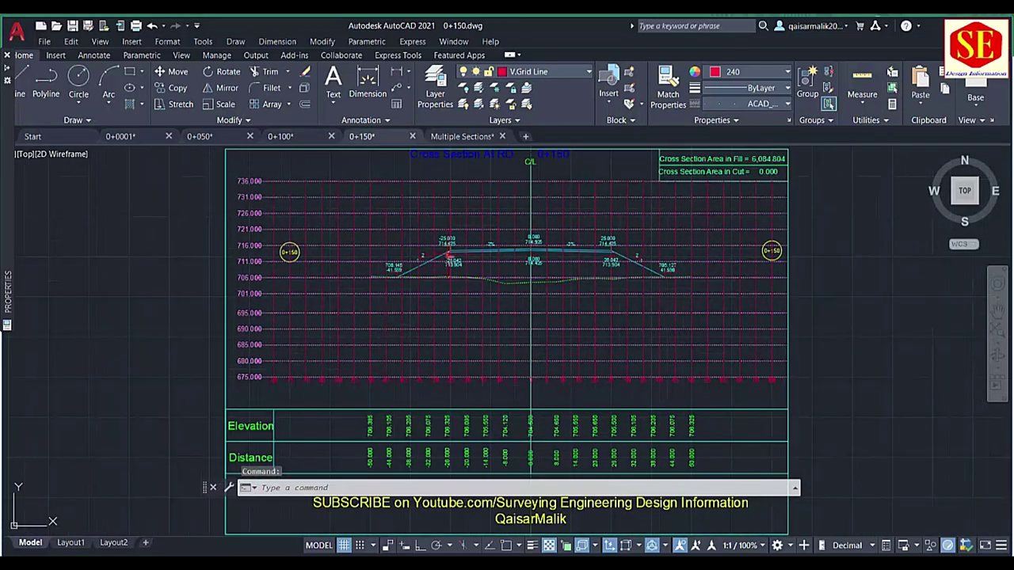
pyautogui.scroll(-2, 475, 272)
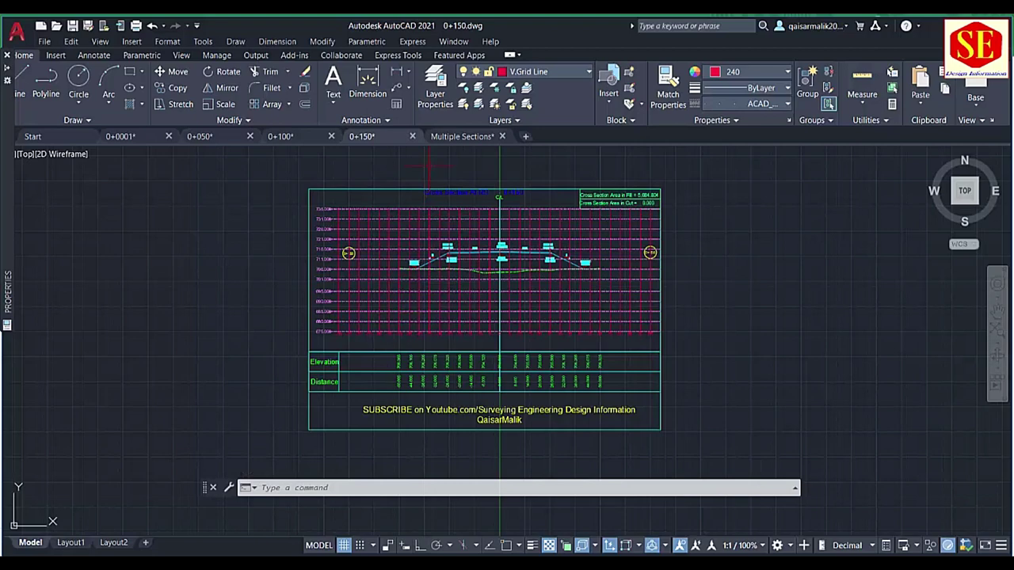
pyautogui.moveTo(462, 137)
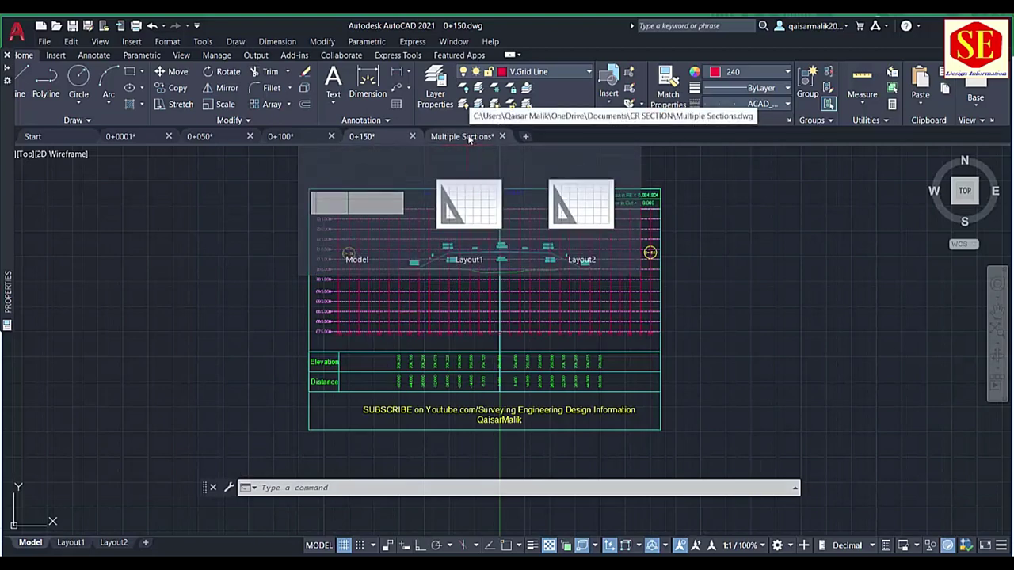
# - Switch to the Multiple Sections drawing and zoom and pan over its section sheets
pyautogui.click(469, 138)
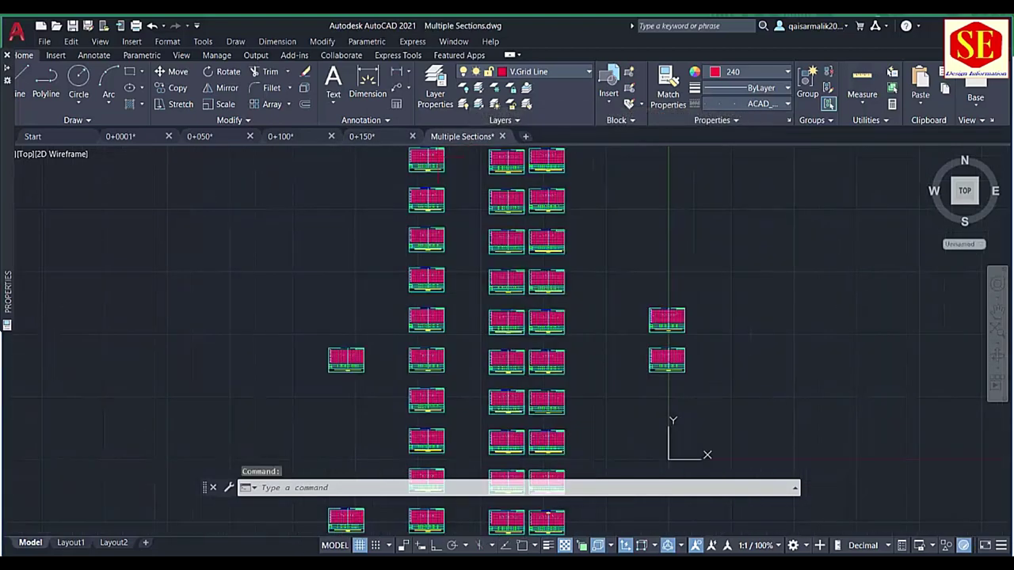
pyautogui.scroll(2, 579, 322)
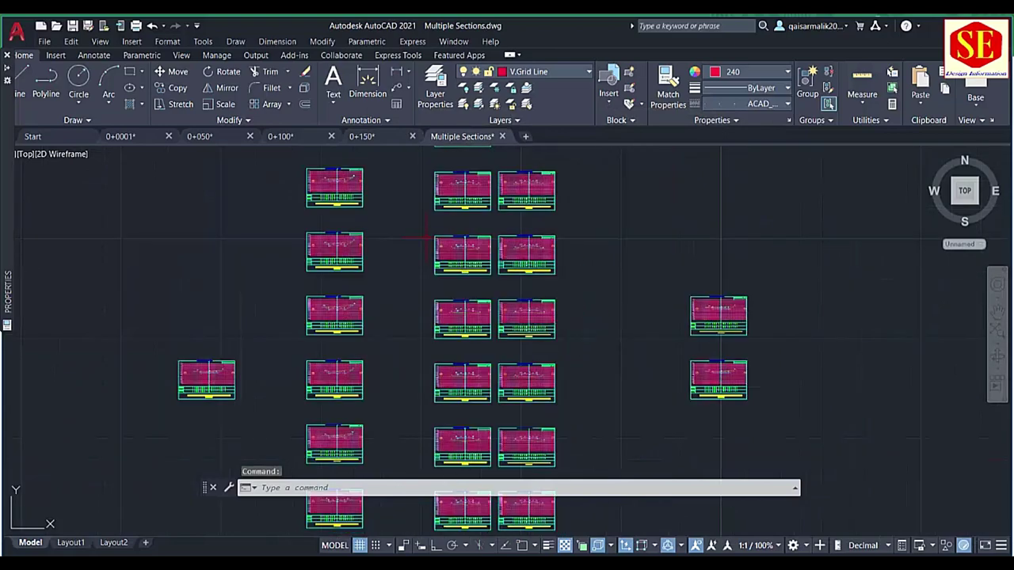
pyautogui.scroll(-2, 415, 292)
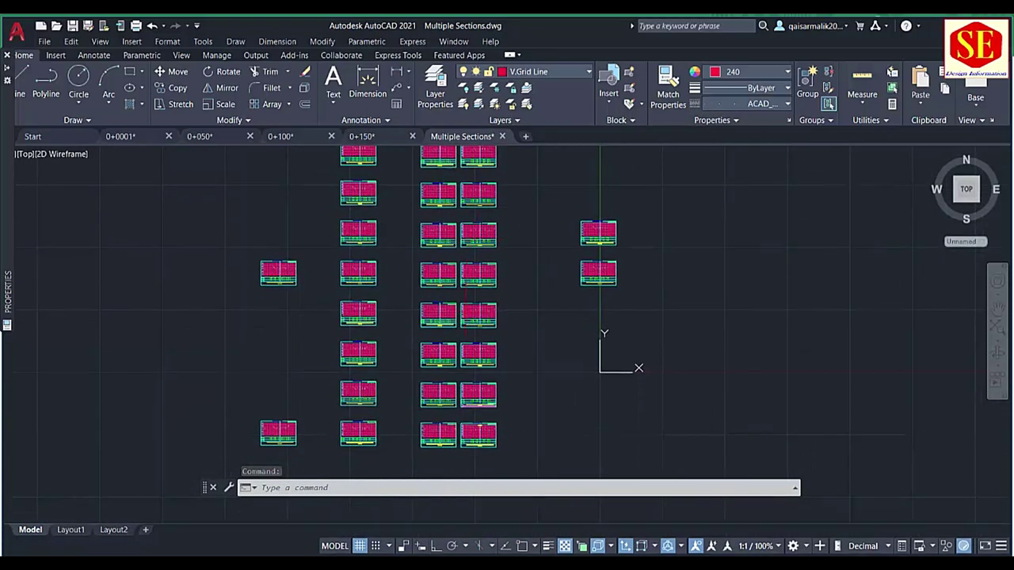
pyautogui.scroll(8, 478, 432)
pyautogui.scroll(-2, 478, 432)
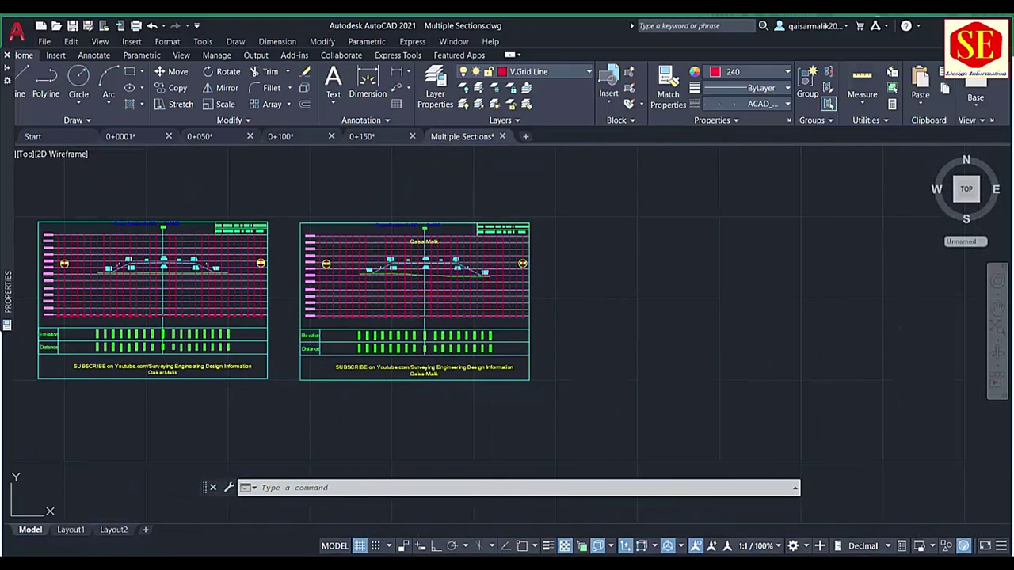
pyautogui.scroll(-6, 478, 432)
pyautogui.scroll(-3, 527, 229)
pyautogui.scroll(1, 527, 230)
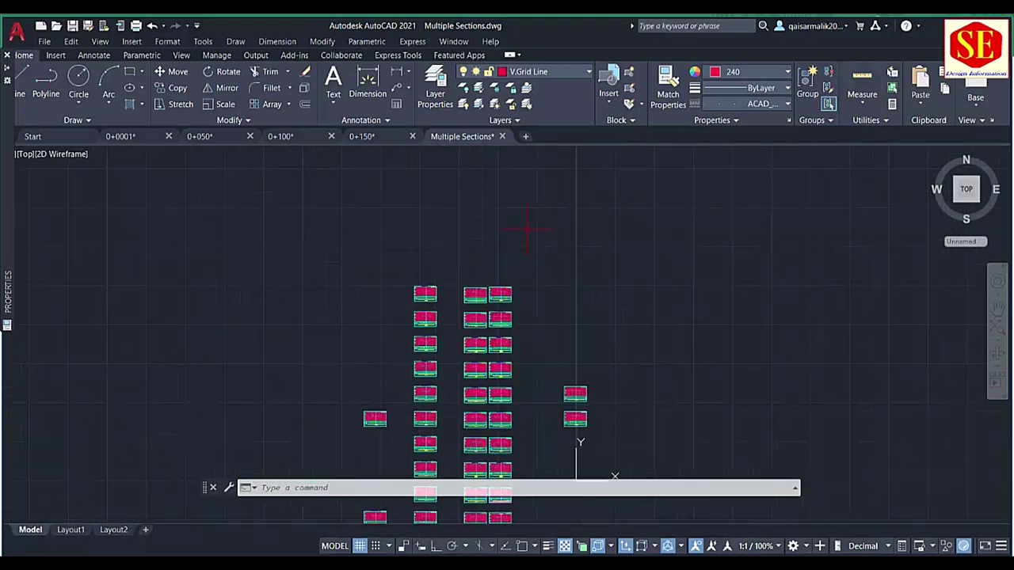
pyautogui.moveTo(400, 317); pyautogui.dragTo(408, 244)
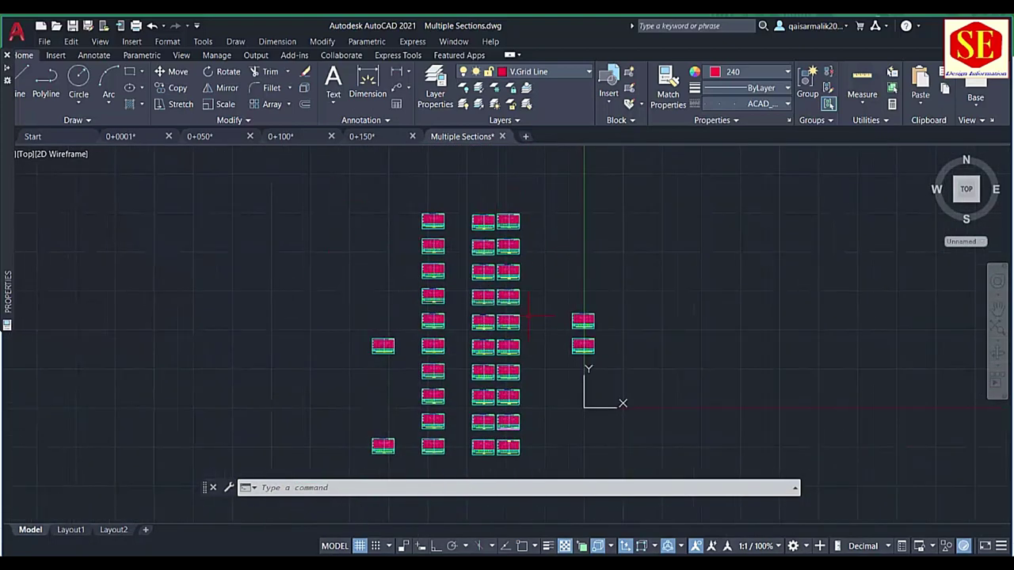
pyautogui.scroll(2, 503, 380)
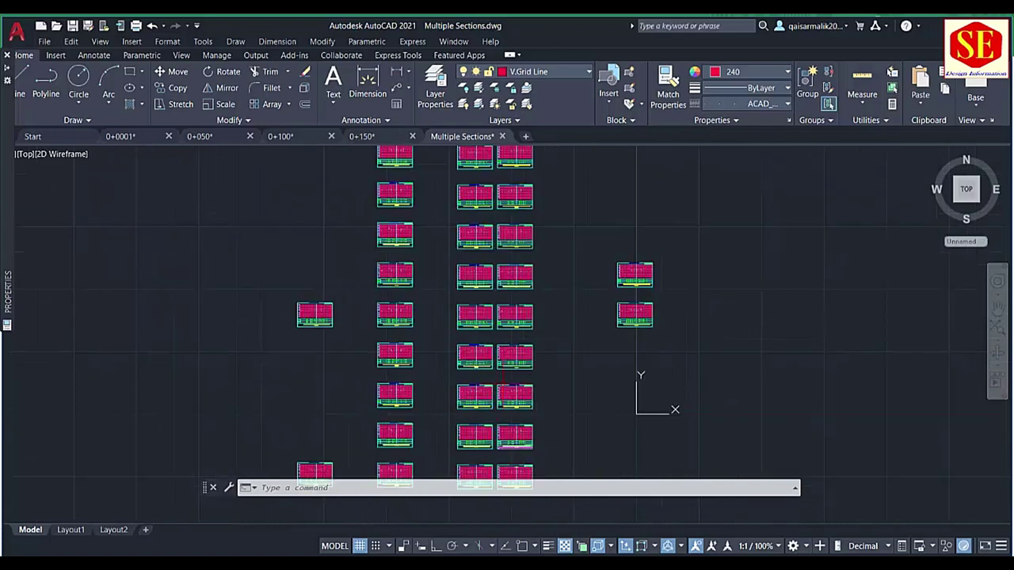
pyautogui.scroll(4, 509, 357)
pyautogui.scroll(3, 475, 278)
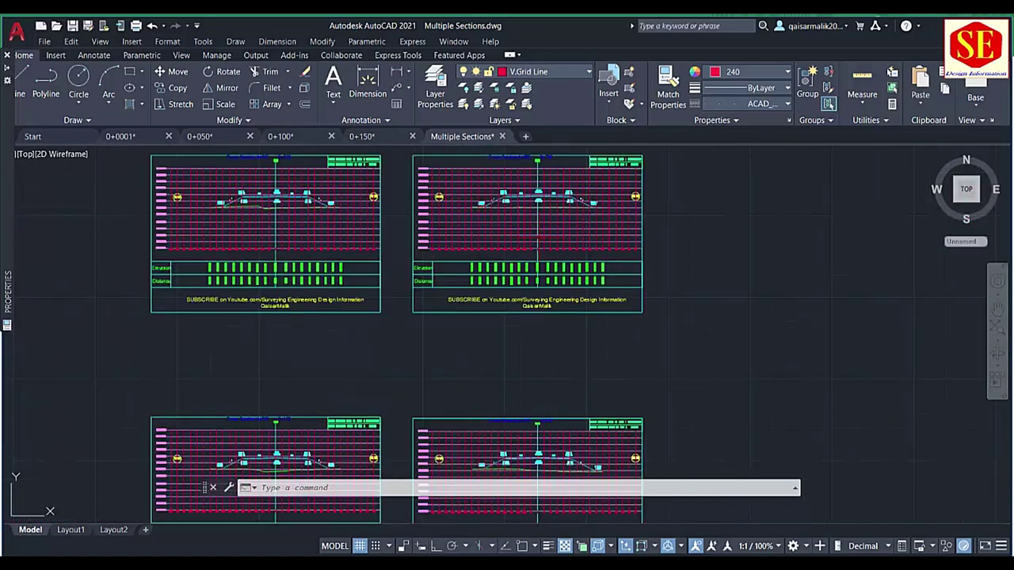
pyautogui.scroll(-4, 441, 219)
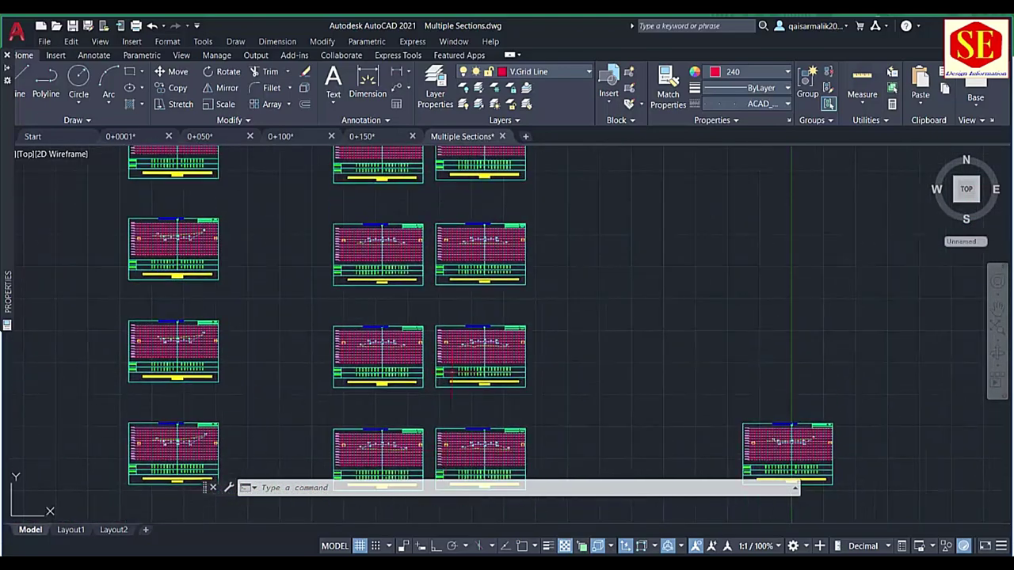
pyautogui.scroll(-2, 436, 287)
pyautogui.scroll(-2, 450, 268)
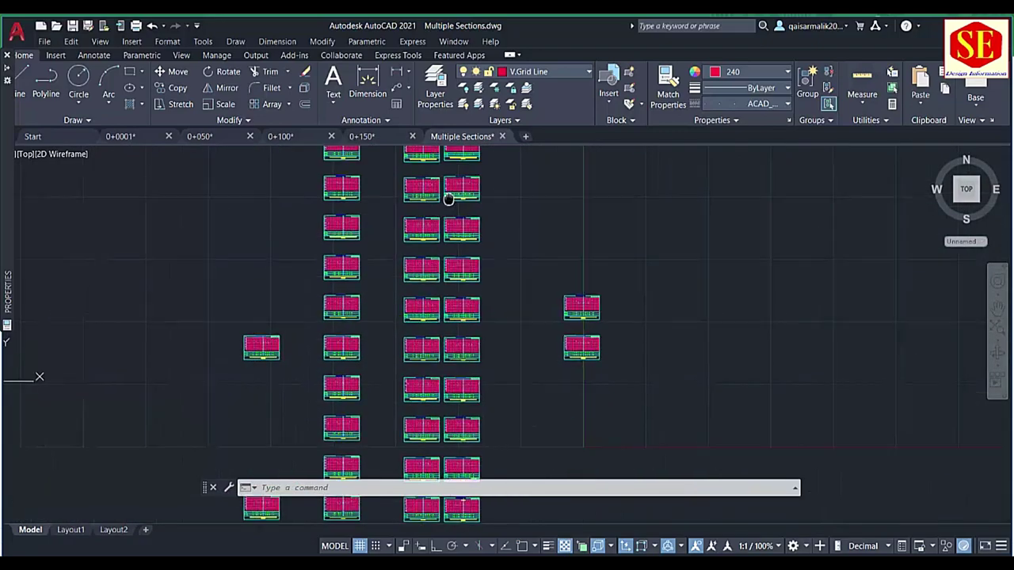
# - Inspect the lower sheets and the four-sheet group by zooming and panning
pyautogui.moveTo(581, 293); pyautogui.dragTo(570, 213)
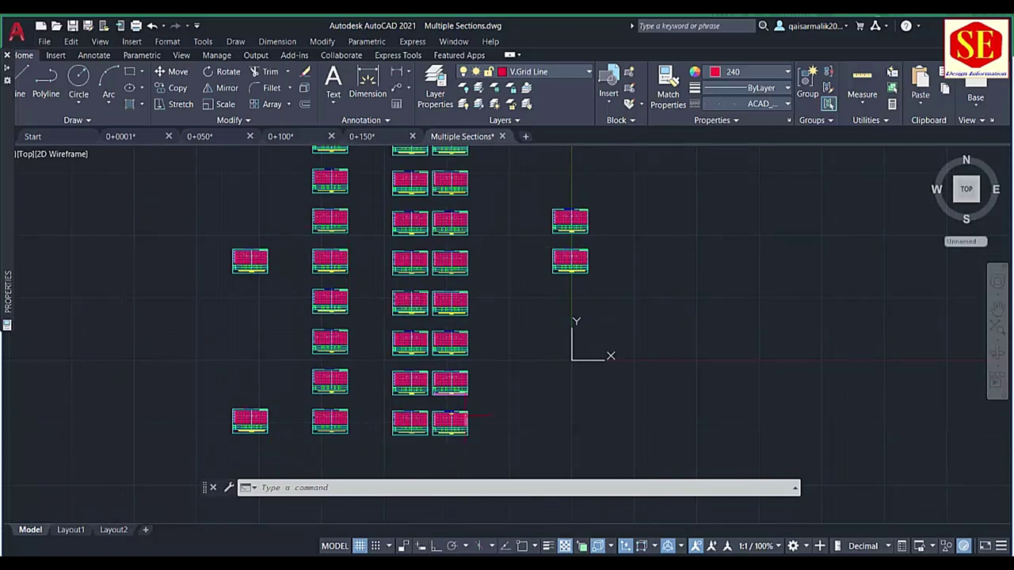
pyautogui.scroll(5, 474, 417)
pyautogui.scroll(4, 567, 357)
pyautogui.scroll(4, 567, 358)
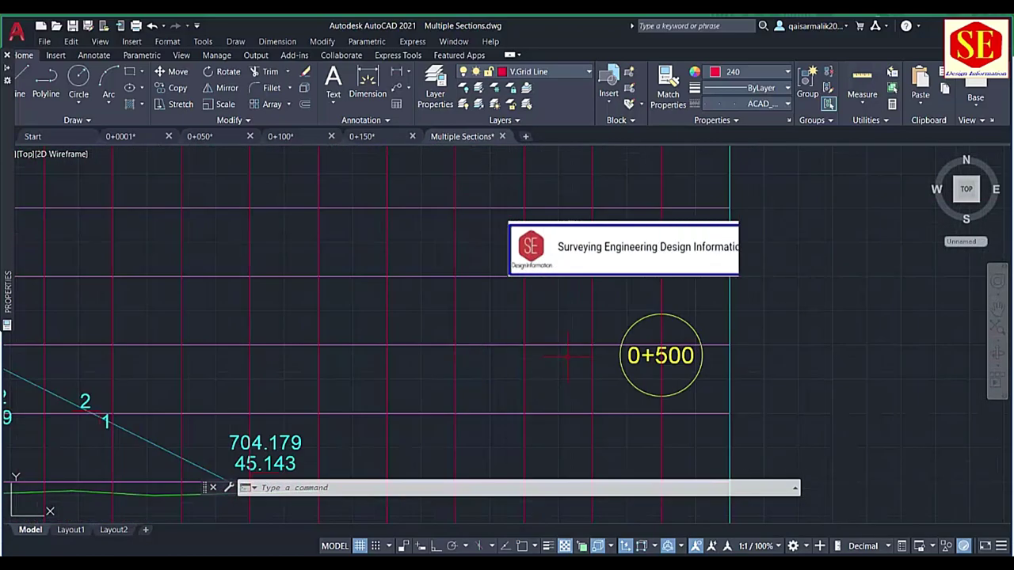
pyautogui.scroll(-5, 567, 357)
pyautogui.scroll(2, 475, 333)
pyautogui.scroll(3, 444, 317)
pyautogui.scroll(-5, 412, 298)
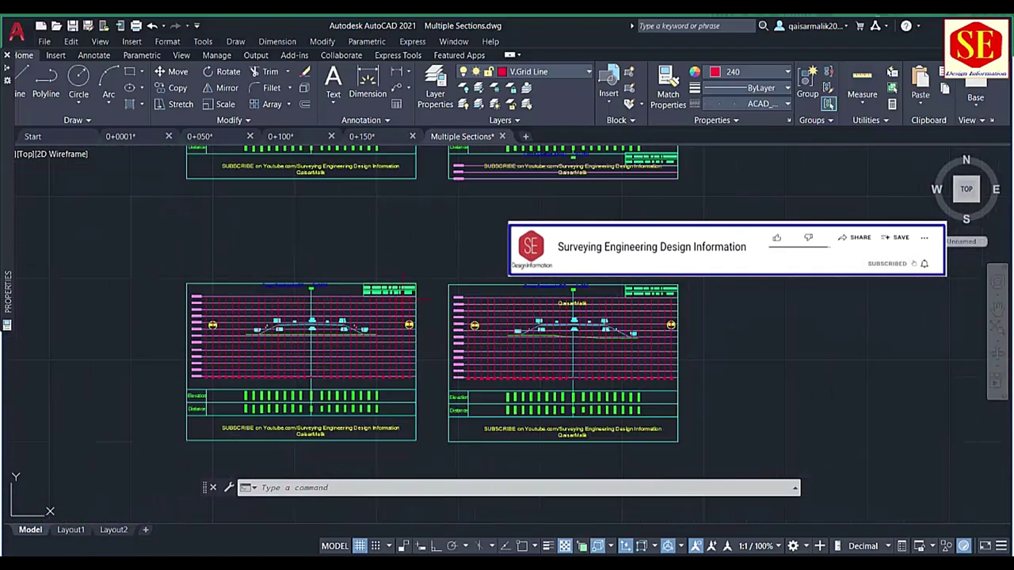
pyautogui.scroll(5, 317, 278)
pyautogui.scroll(2, 317, 277)
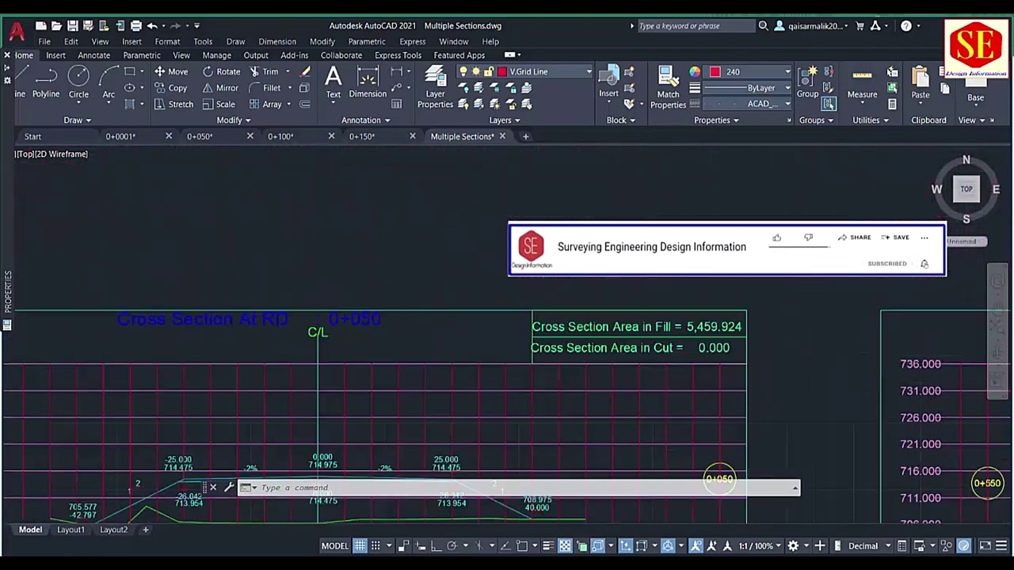
pyautogui.scroll(-5, 412, 335)
pyautogui.scroll(2, 412, 335)
pyautogui.scroll(2, 428, 346)
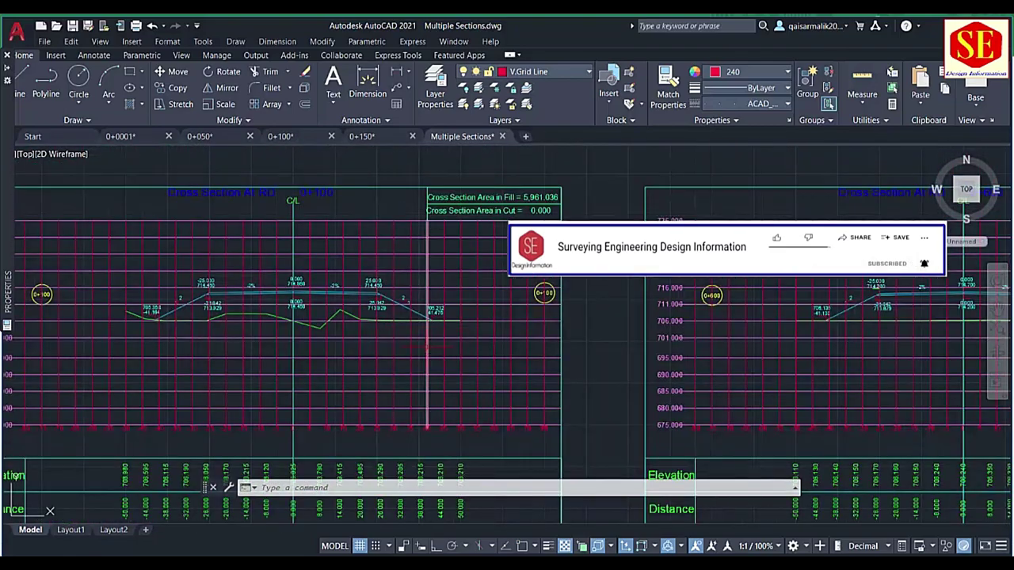
pyautogui.scroll(-5, 428, 346)
pyautogui.scroll(-1, 476, 346)
pyautogui.scroll(2, 507, 346)
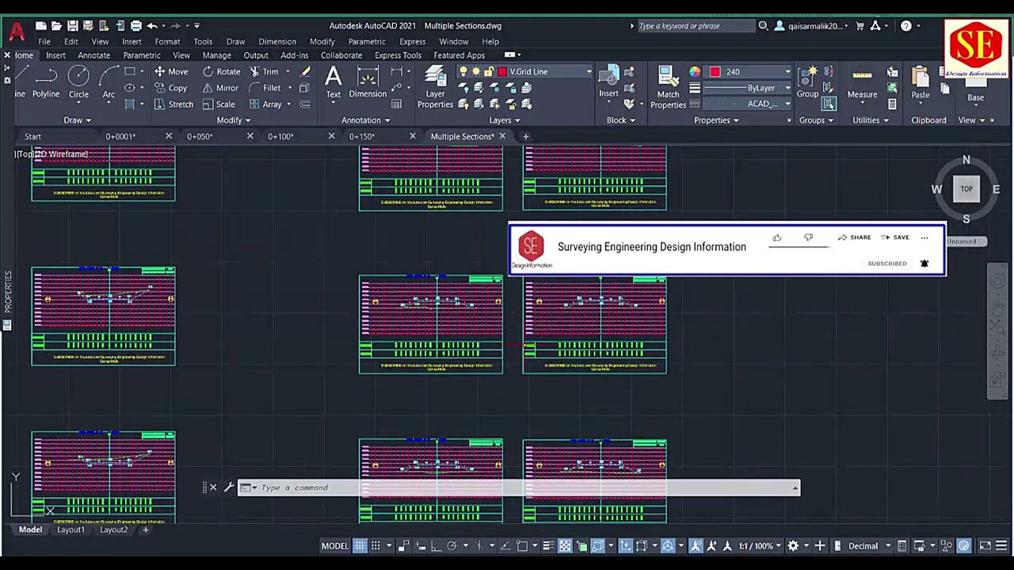
pyautogui.scroll(3, 515, 346)
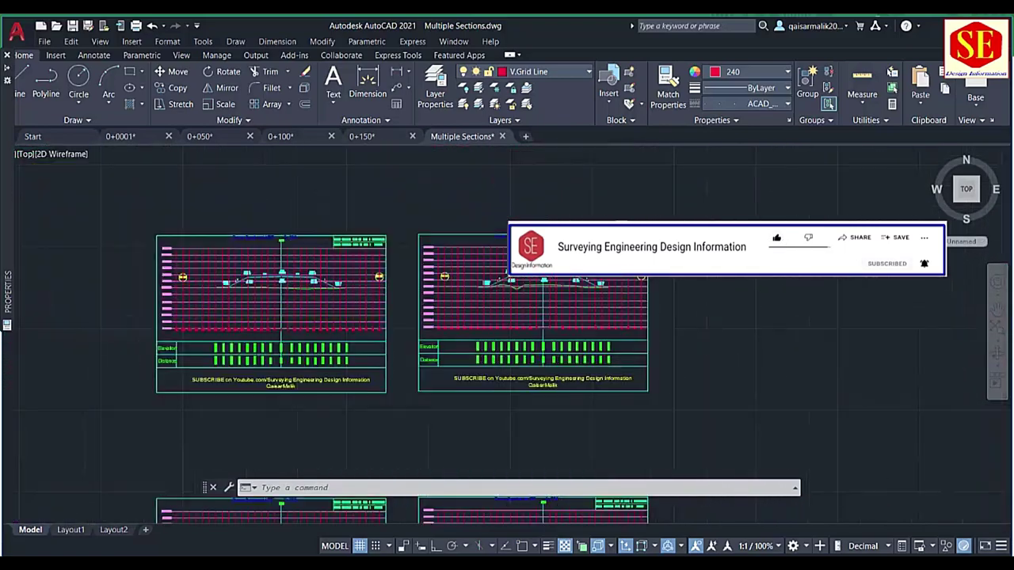
pyautogui.scroll(3, 427, 347)
pyautogui.scroll(-4, 434, 464)
pyautogui.scroll(-1, 428, 401)
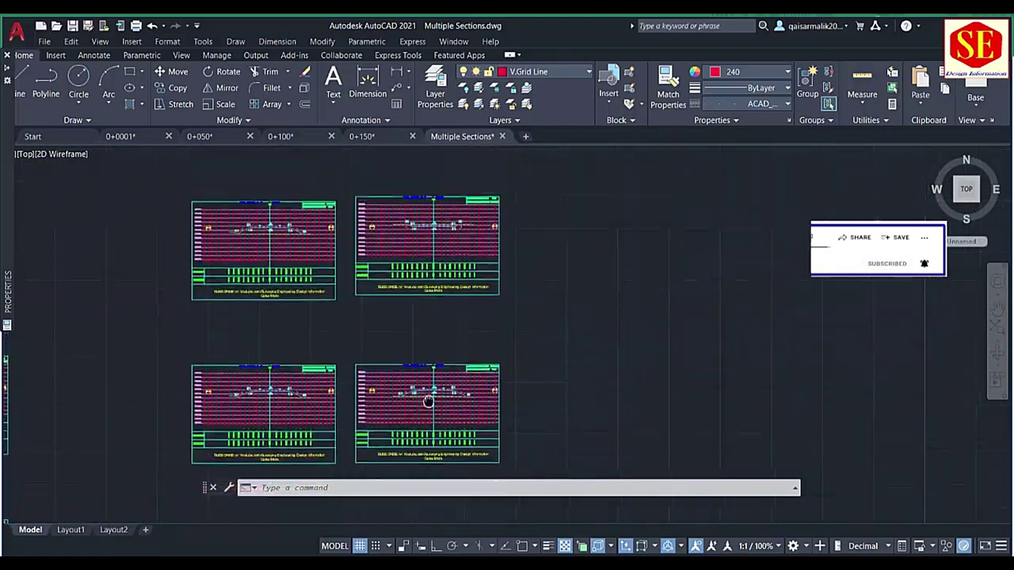
pyautogui.moveTo(428, 402); pyautogui.dragTo(428, 487)
pyautogui.scroll(3, 412, 356)
pyautogui.scroll(2, 428, 341)
pyautogui.scroll(1, 444, 316)
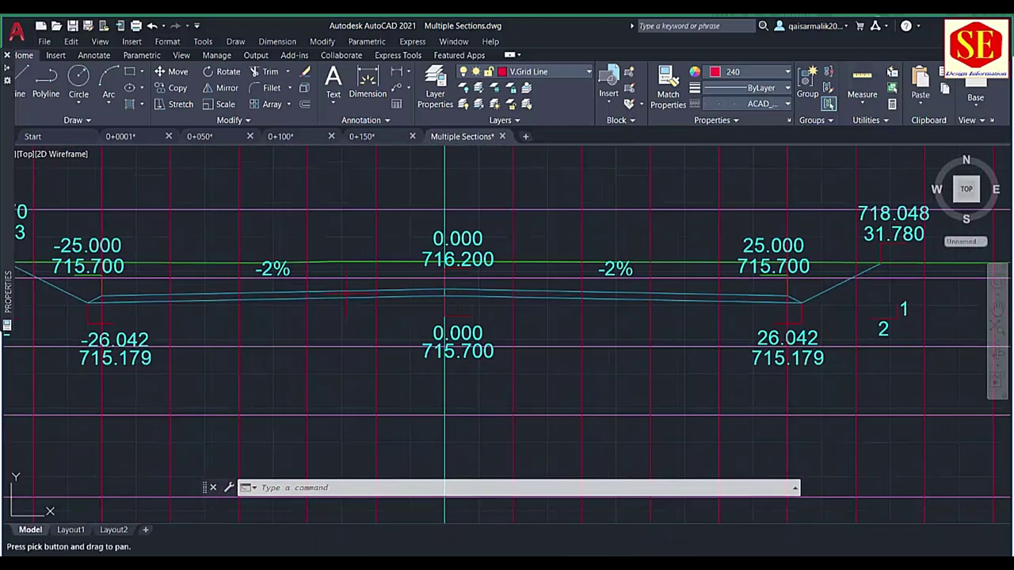
pyautogui.scroll(-4, 278, 273)
pyautogui.scroll(-5, 277, 282)
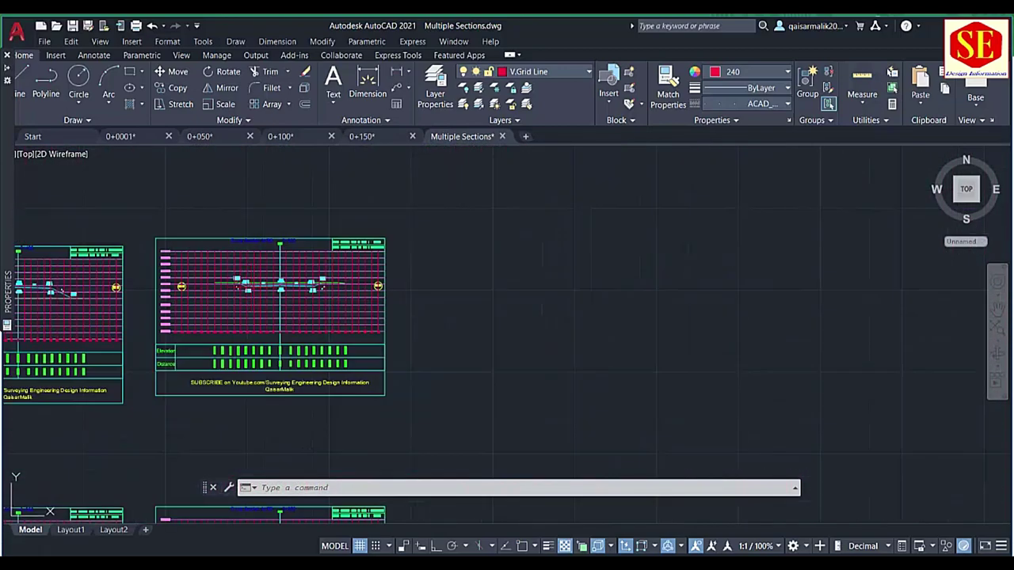
pyautogui.moveTo(237, 297); pyautogui.dragTo(295, 348)
pyautogui.scroll(5, 295, 348)
pyautogui.scroll(-4, 362, 389)
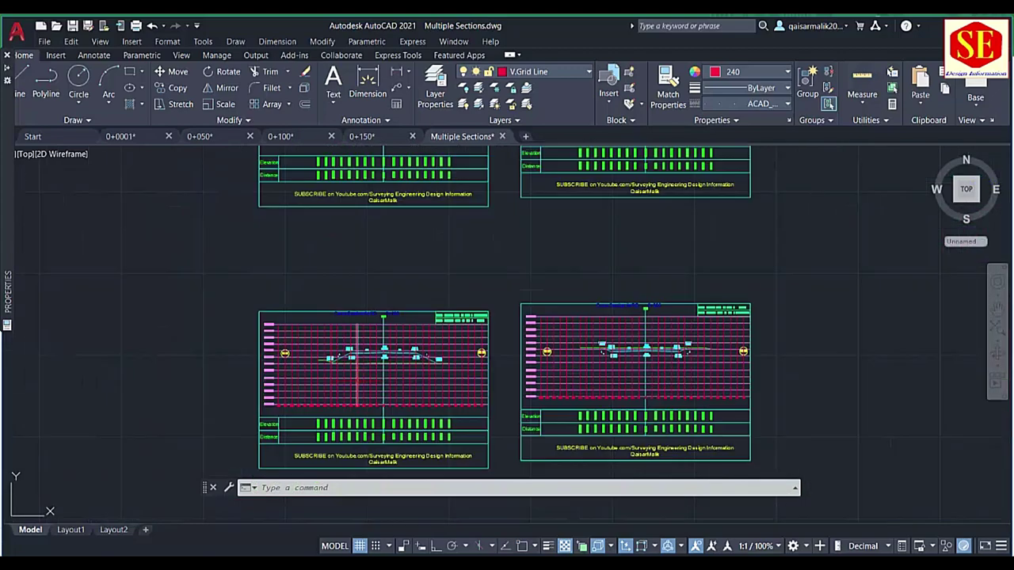
pyautogui.scroll(-5, 358, 377)
pyautogui.scroll(-2, 372, 256)
# - Zoom extents so all the section sheets fit in view
pyautogui.write('z')
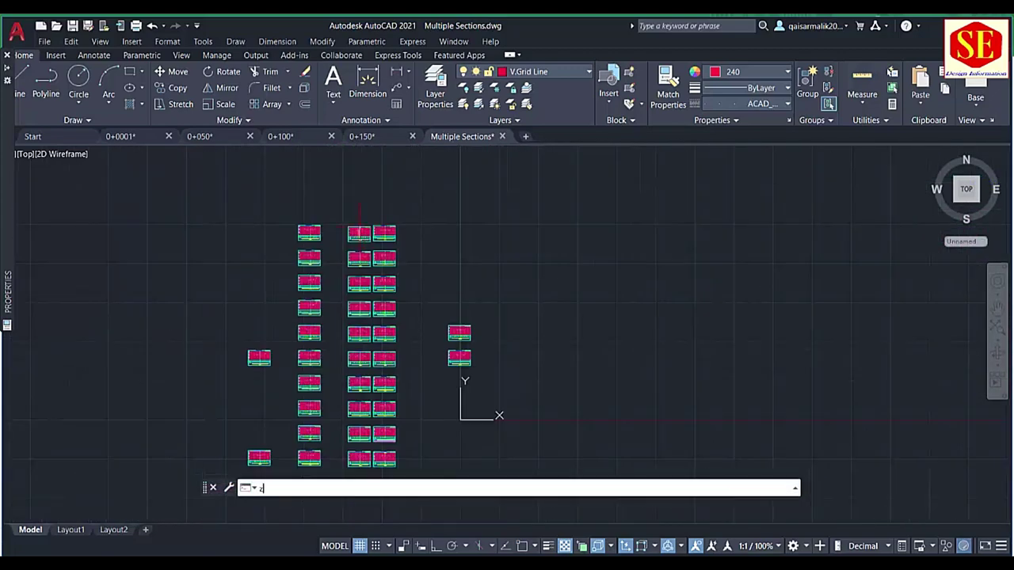
pyautogui.press('Return')
pyautogui.write('e')
pyautogui.press('Return')
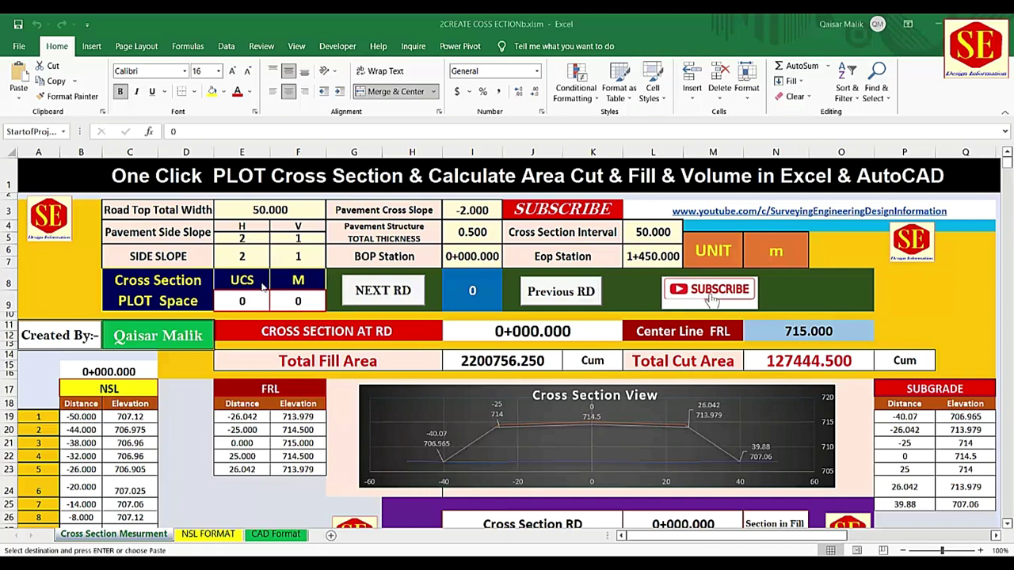
# - Paste 0 into counter cell I8 and return the sheet to station 0+000.000
pyautogui.click(294, 302)
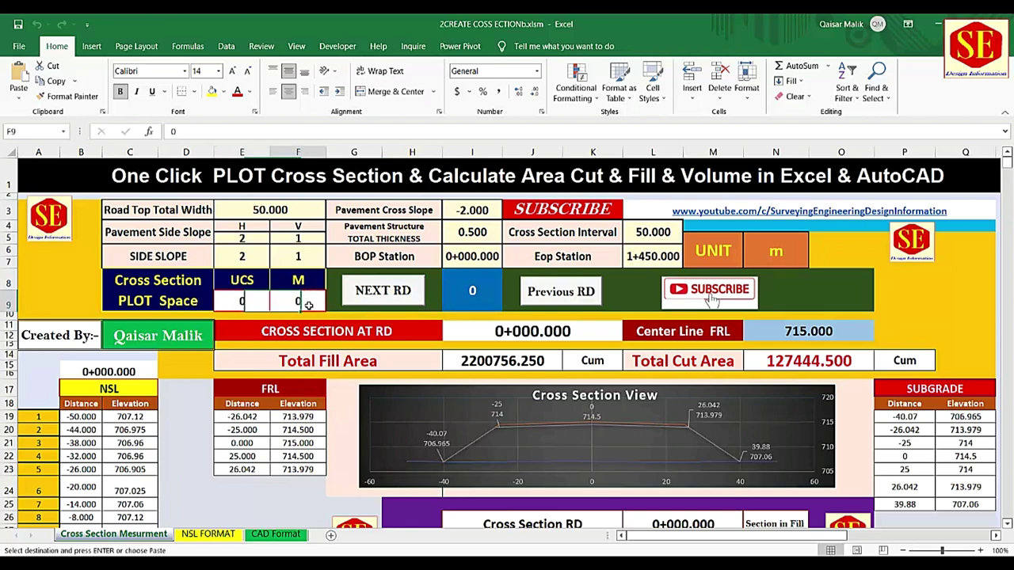
pyautogui.click(473, 296)
pyautogui.press('Return')
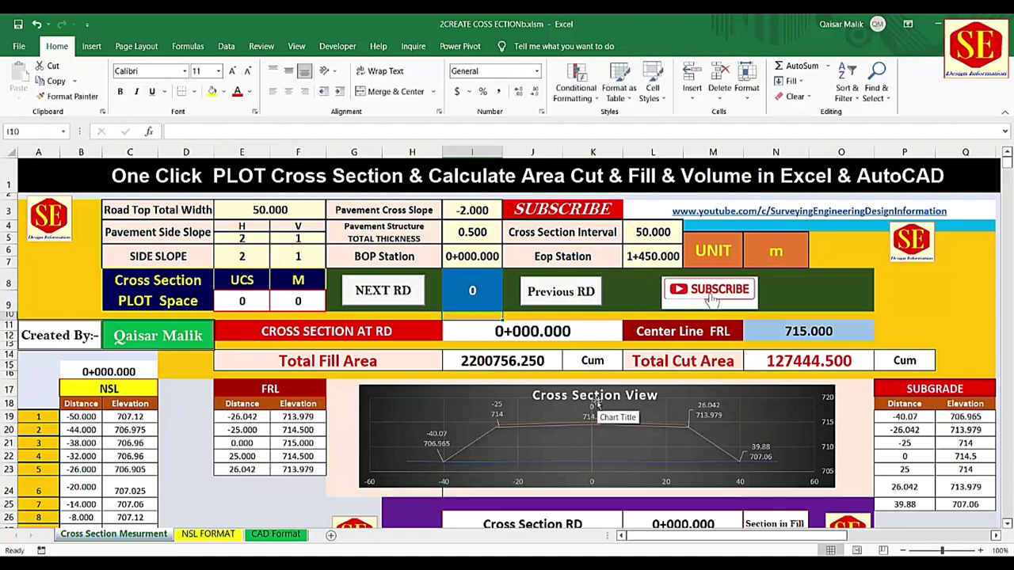
pyautogui.click(536, 332)
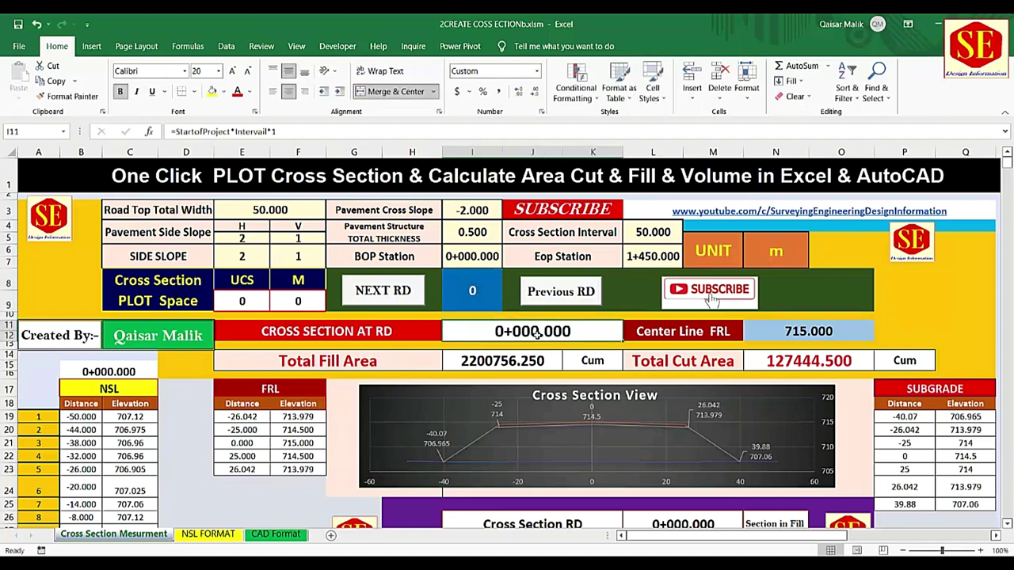
pyautogui.click(570, 300)
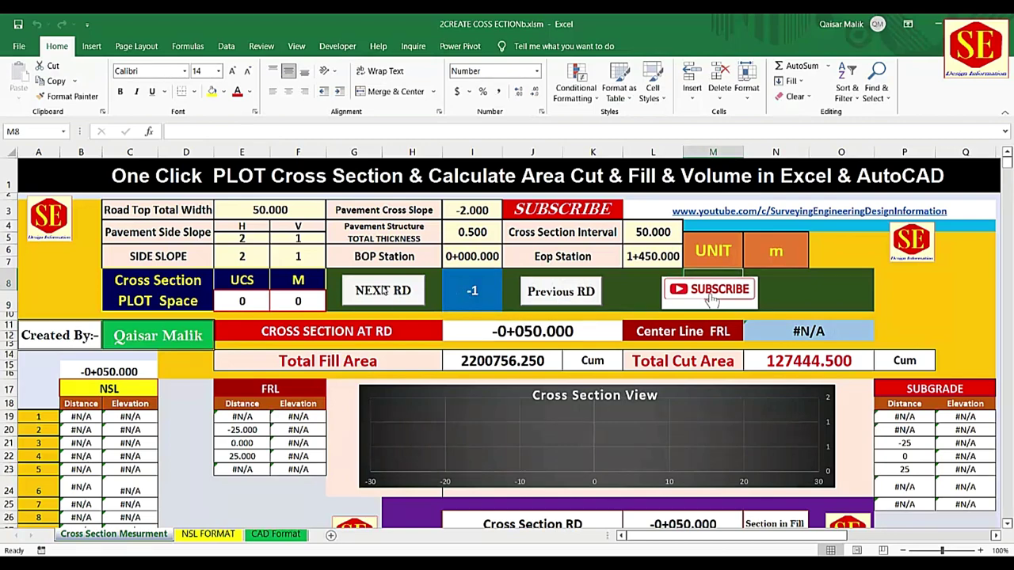
pyautogui.click(382, 290)
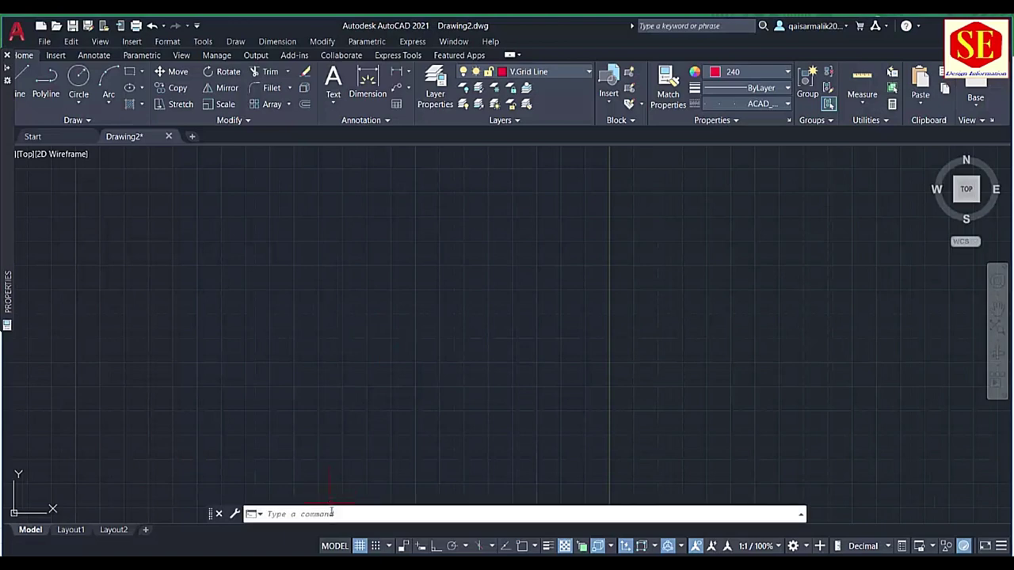
# - Paste the Excel plot commands into AutoCAD's command line to draw the 0+0000 section
pyautogui.rightClick(331, 514)
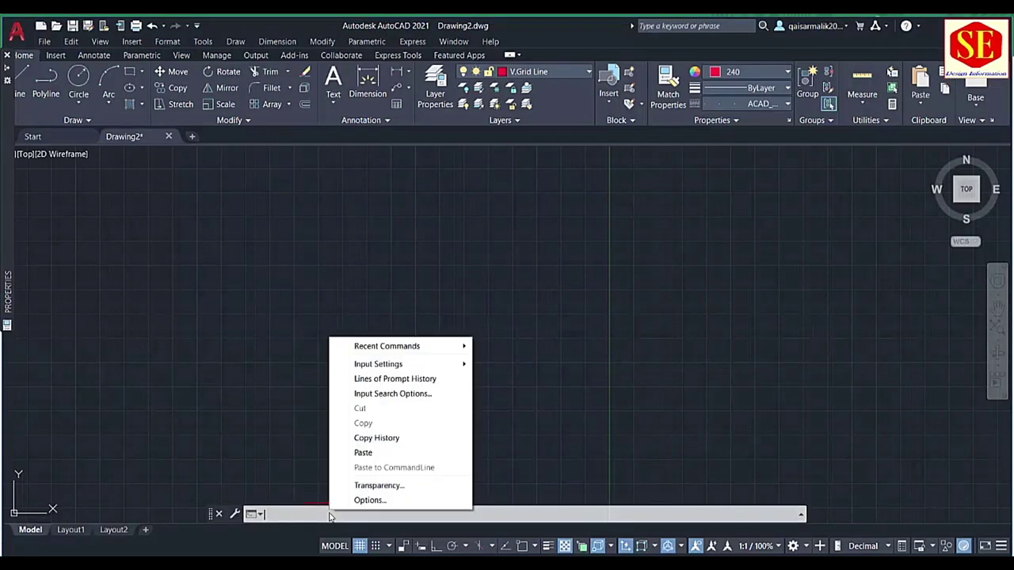
pyautogui.click(382, 454)
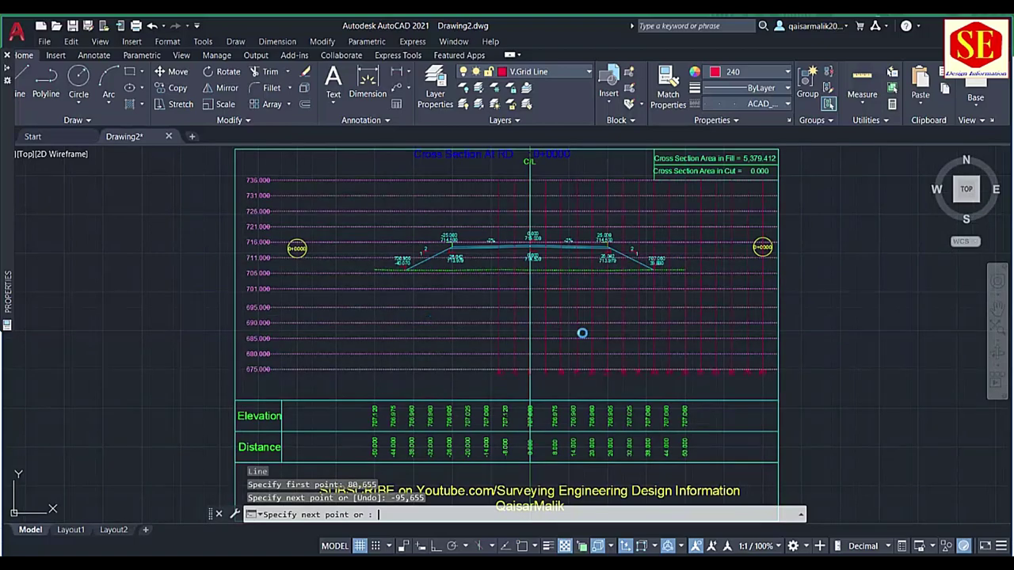
pyautogui.scroll(1, 508, 309)
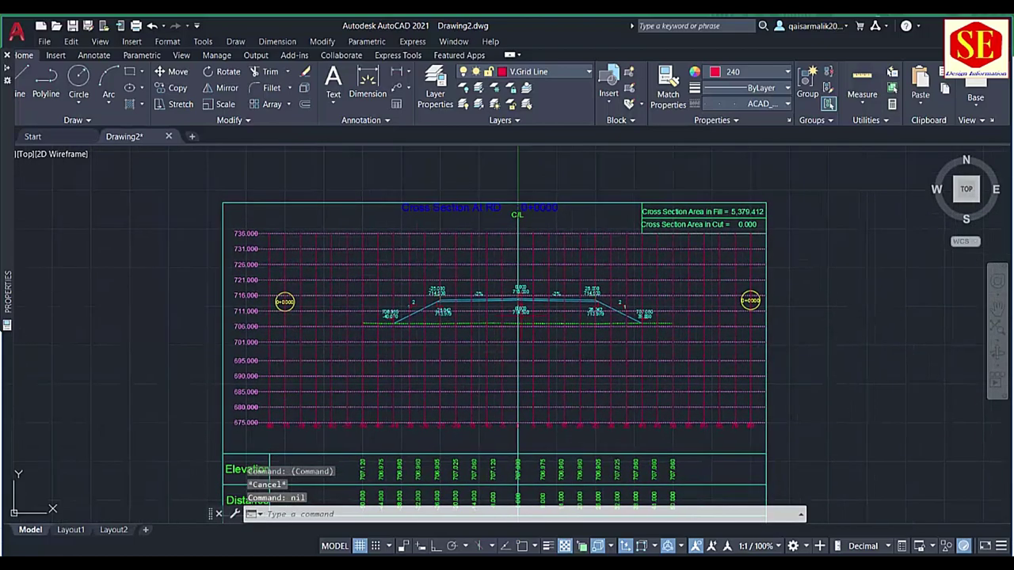
pyautogui.scroll(1, 554, 230)
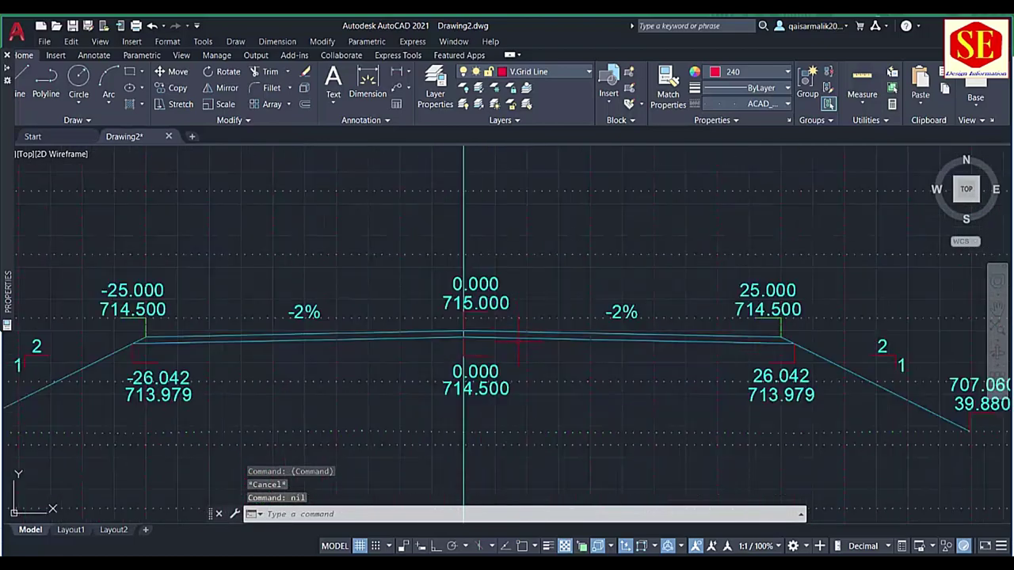
pyautogui.scroll(3, 516, 342)
pyautogui.scroll(-2, 371, 318)
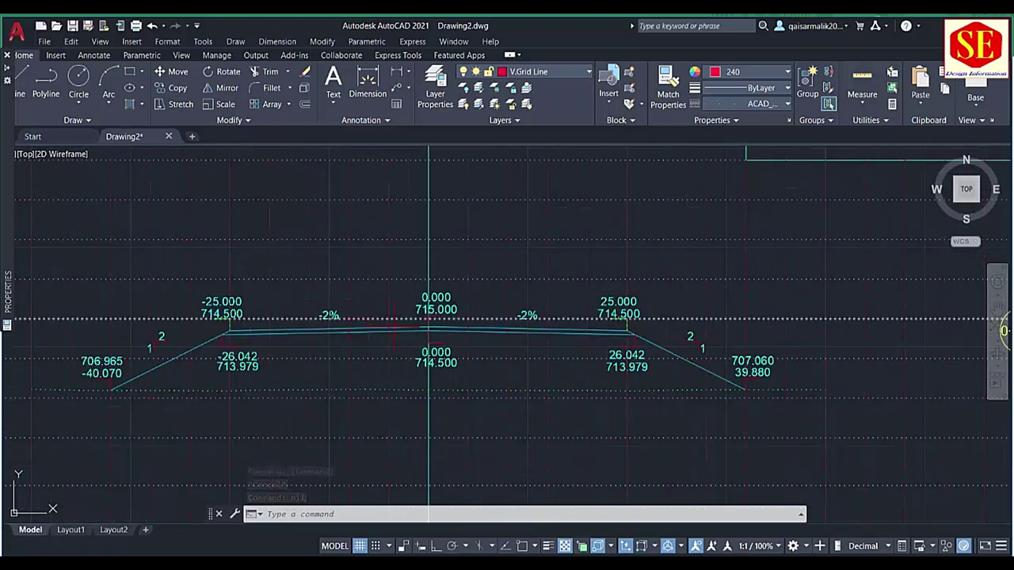
pyautogui.scroll(2, 746, 388)
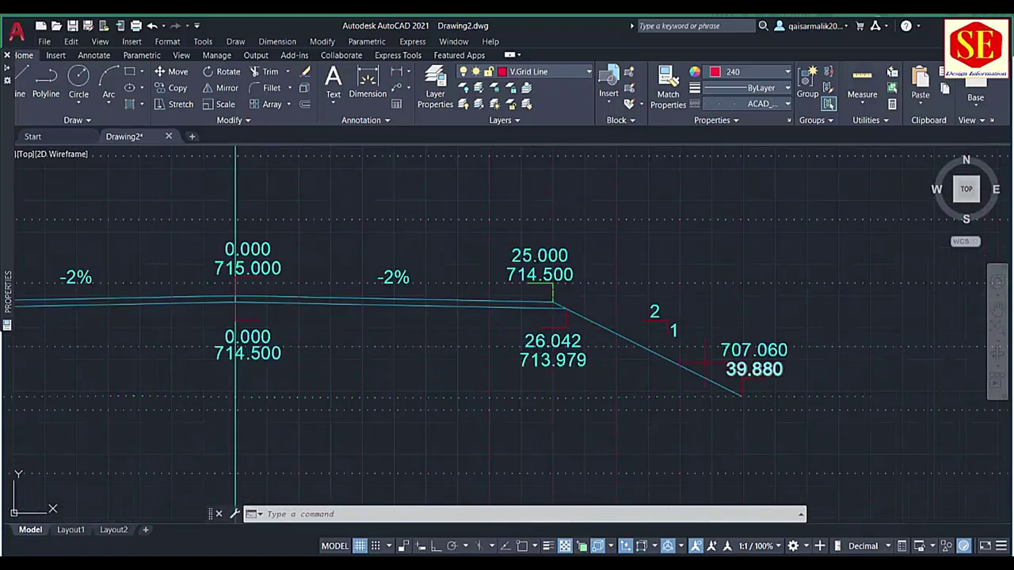
pyautogui.scroll(-2, 401, 330)
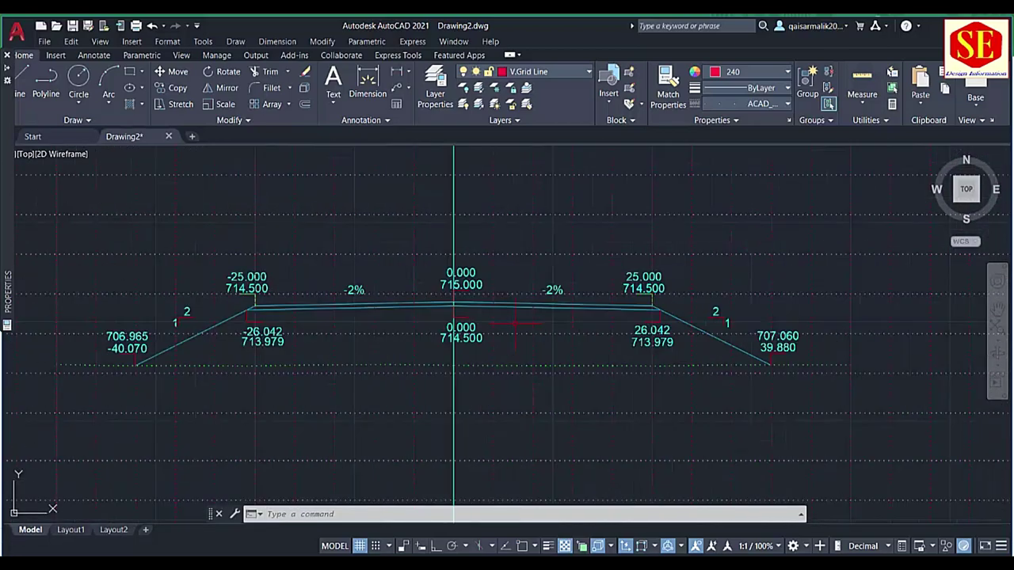
pyautogui.scroll(-2, 443, 290)
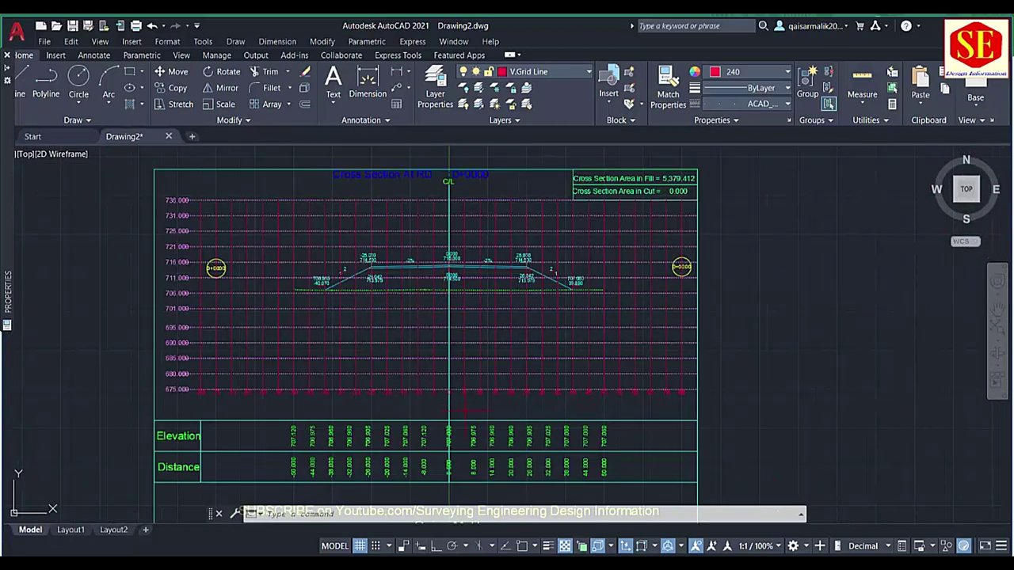
pyautogui.scroll(3, 477, 341)
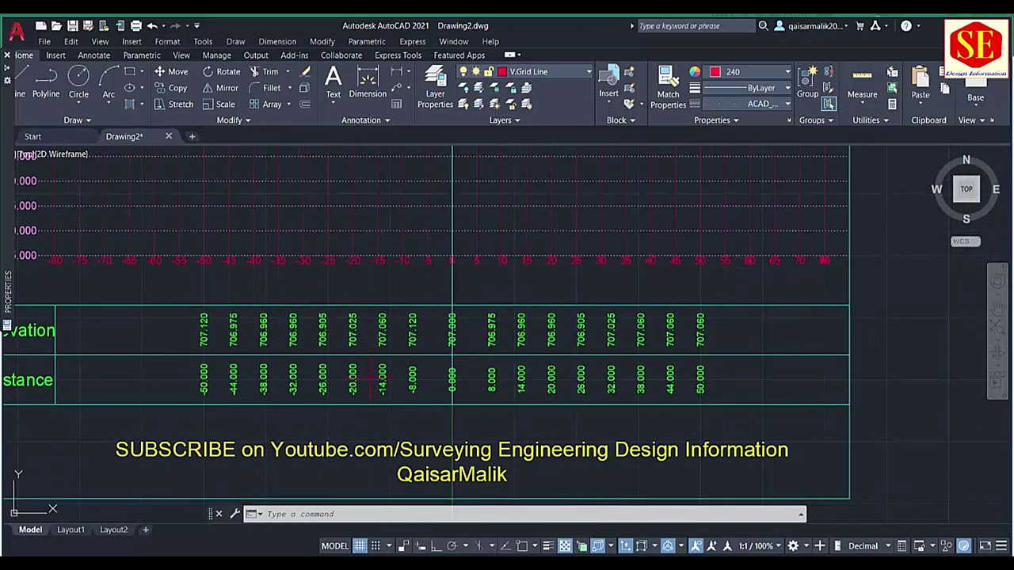
pyautogui.scroll(-3, 551, 381)
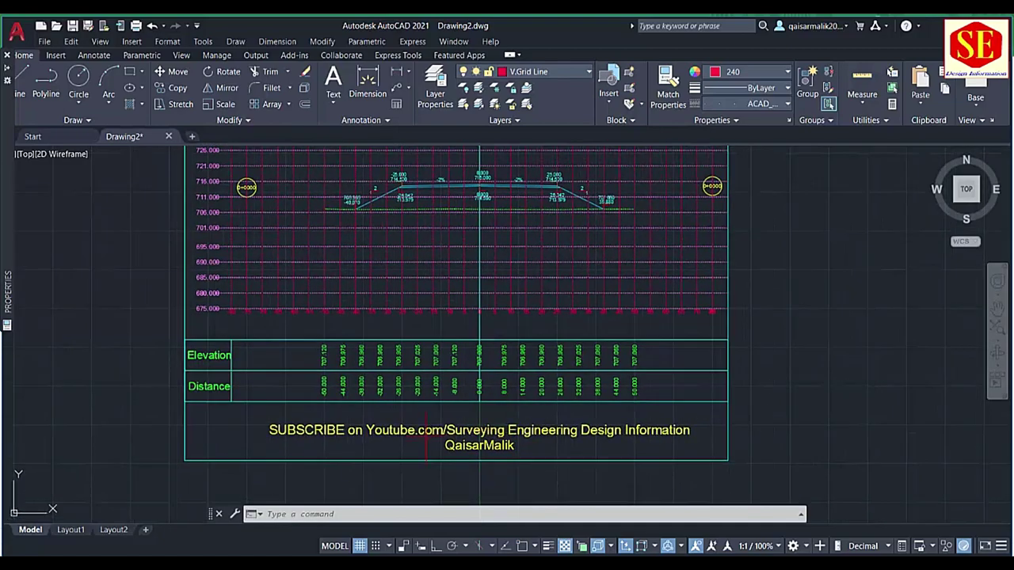
# - Window-select and erase the SUBSCRIBE caption text
pyautogui.click(426, 440)
pyautogui.click(443, 449)
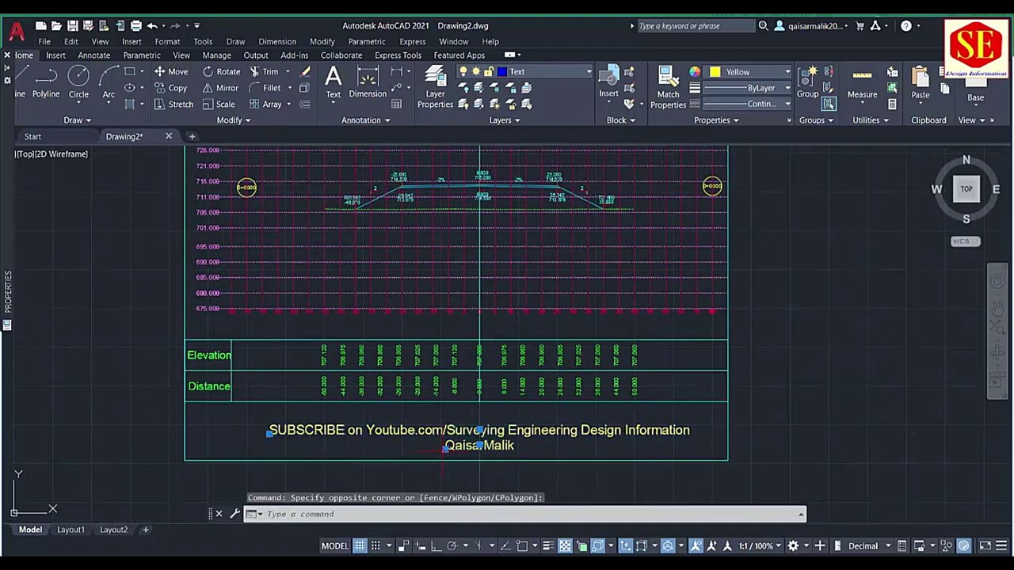
pyautogui.write('e')
pyautogui.press('Return')
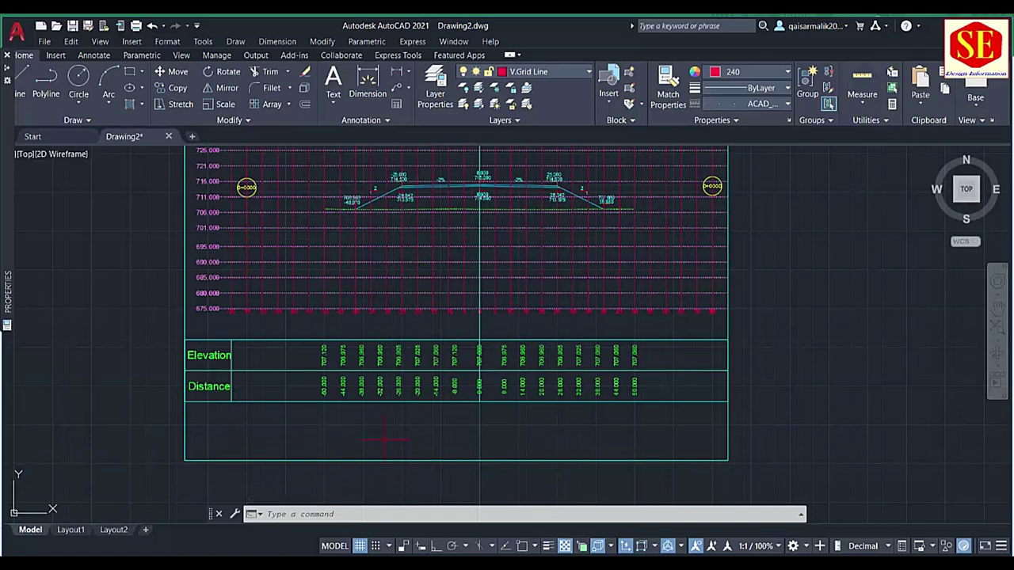
pyautogui.scroll(-2, 451, 426)
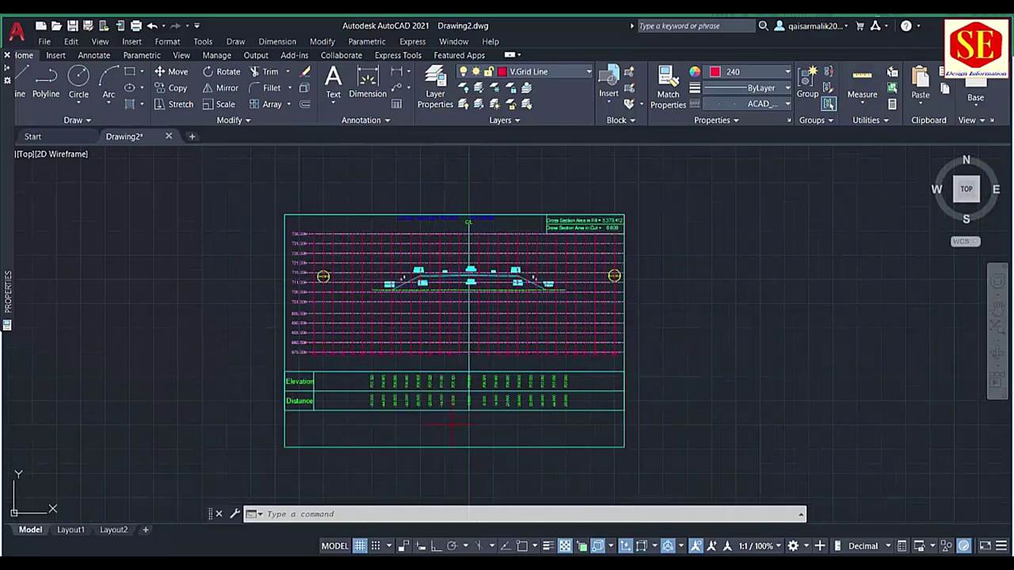
pyautogui.scroll(4, 468, 198)
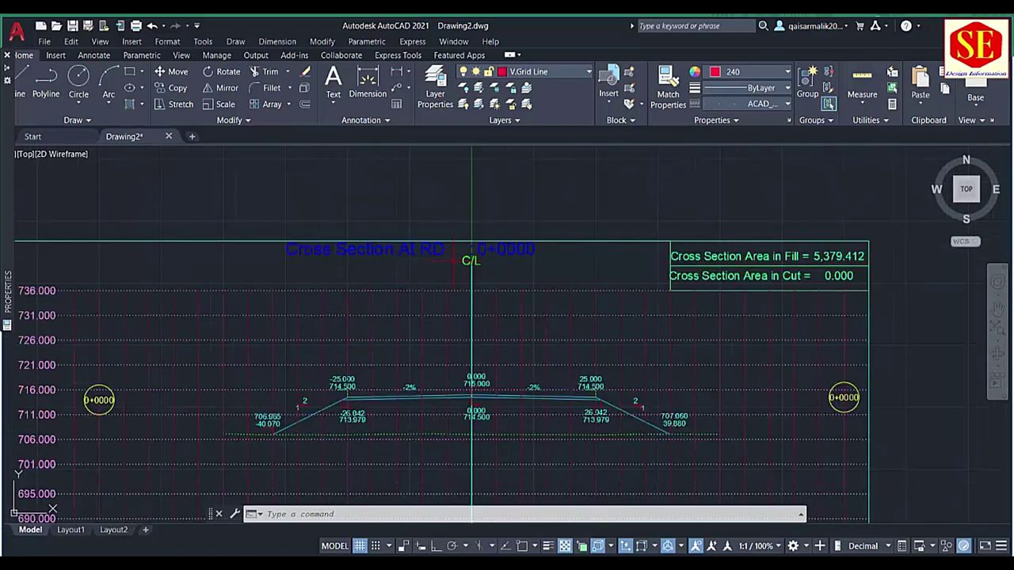
pyautogui.hotkey('ctrl', 'shift', 's')
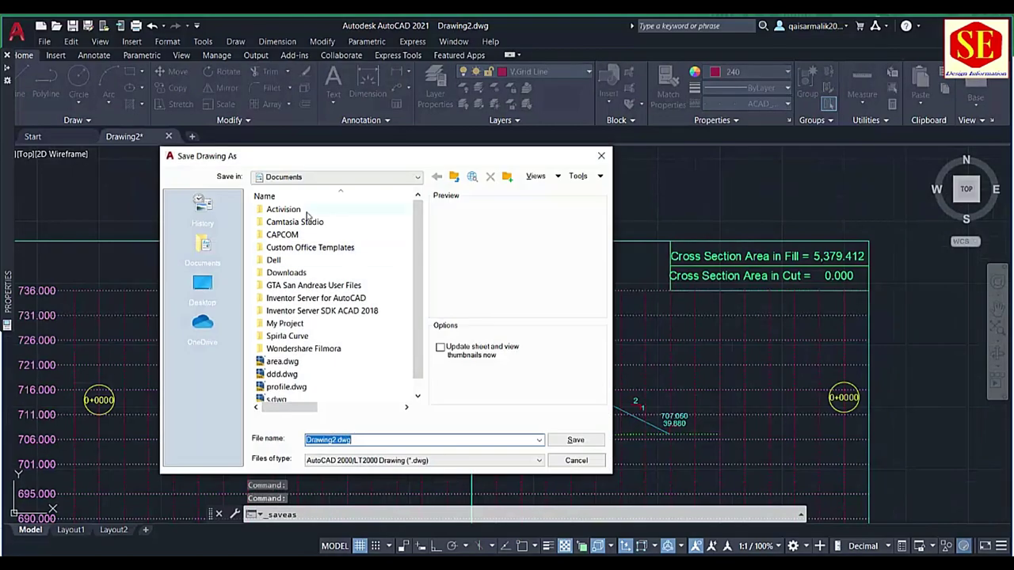
# - Create a CR SECTION folder in Documents and save the drawing there as 0+0001.dwg
pyautogui.rightClick(352, 380)
pyautogui.moveTo(383, 525)
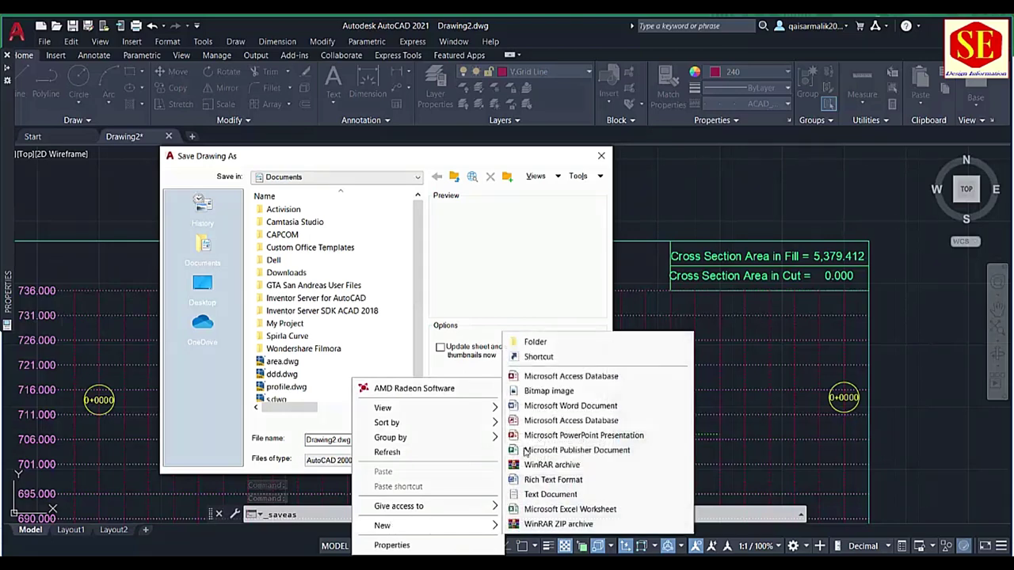
pyautogui.click(536, 343)
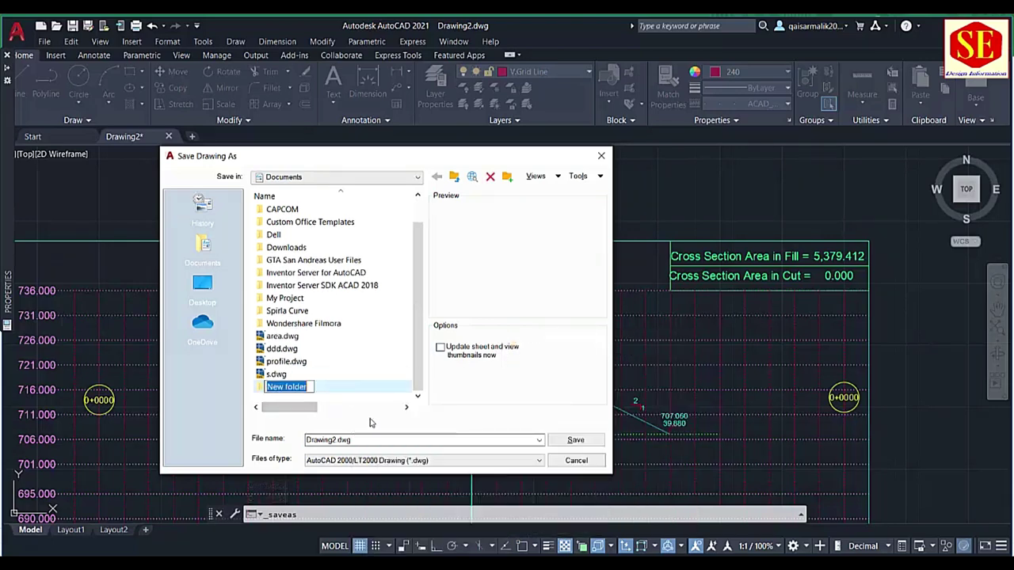
pyautogui.write('C')
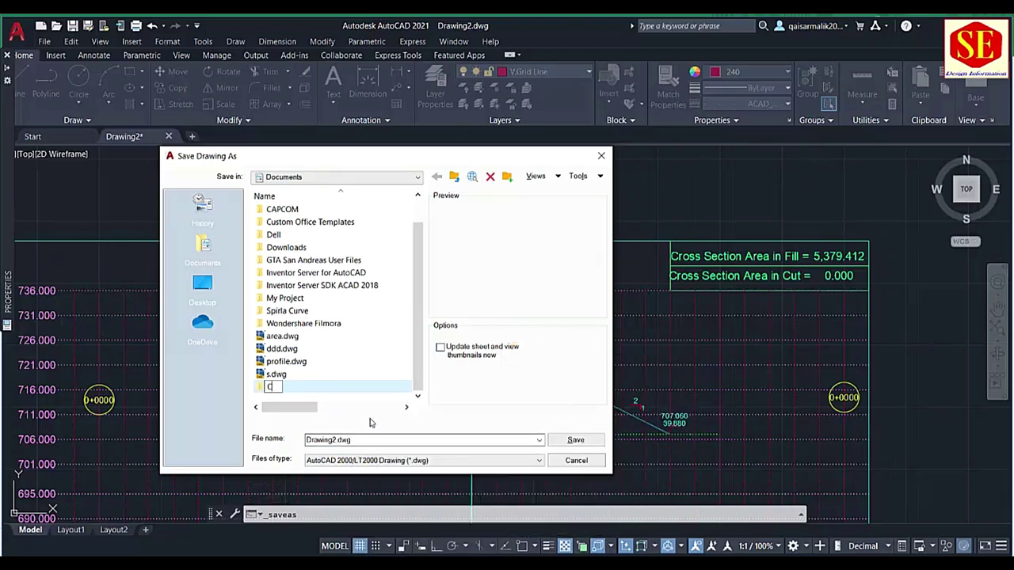
pyautogui.write('R SECT')
pyautogui.write('ION')
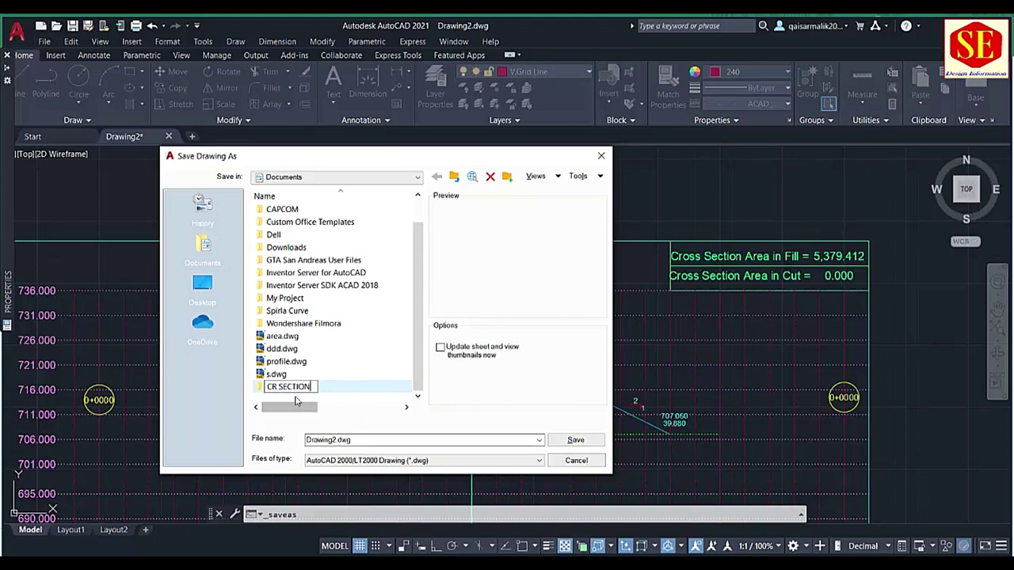
pyautogui.press('Return')
pyautogui.doubleClick(292, 388)
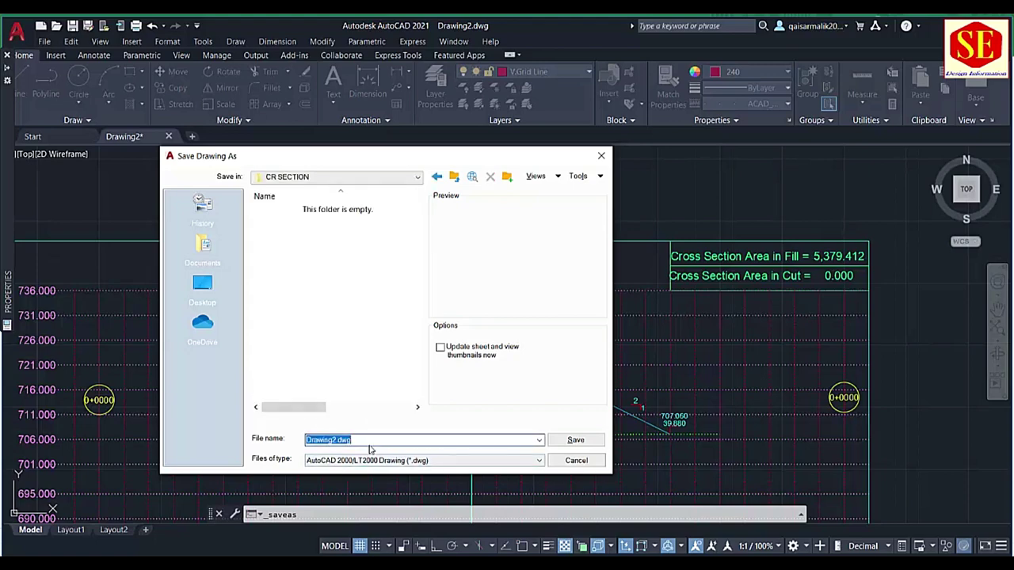
pyautogui.write('0+0001')
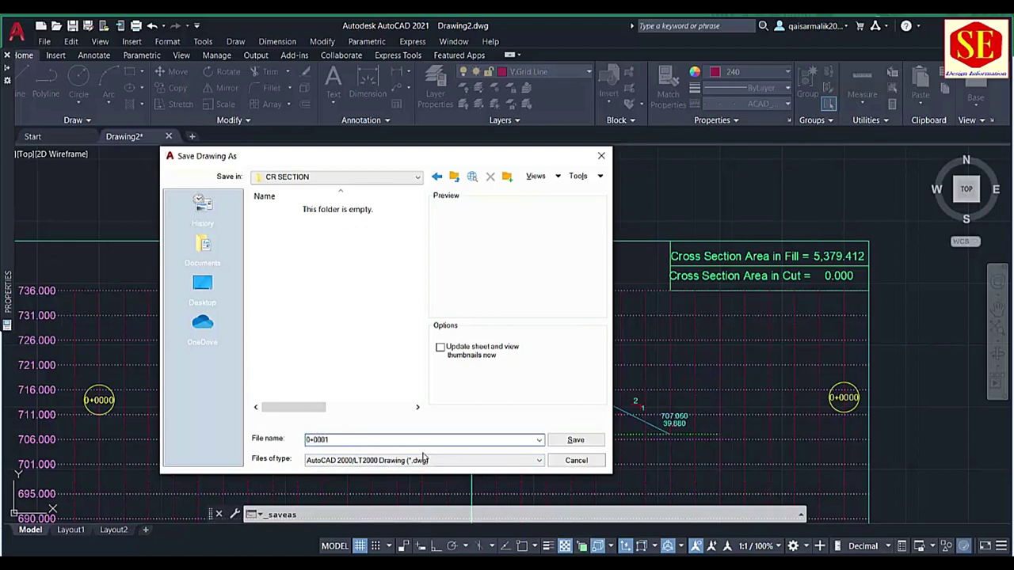
pyautogui.click(555, 438)
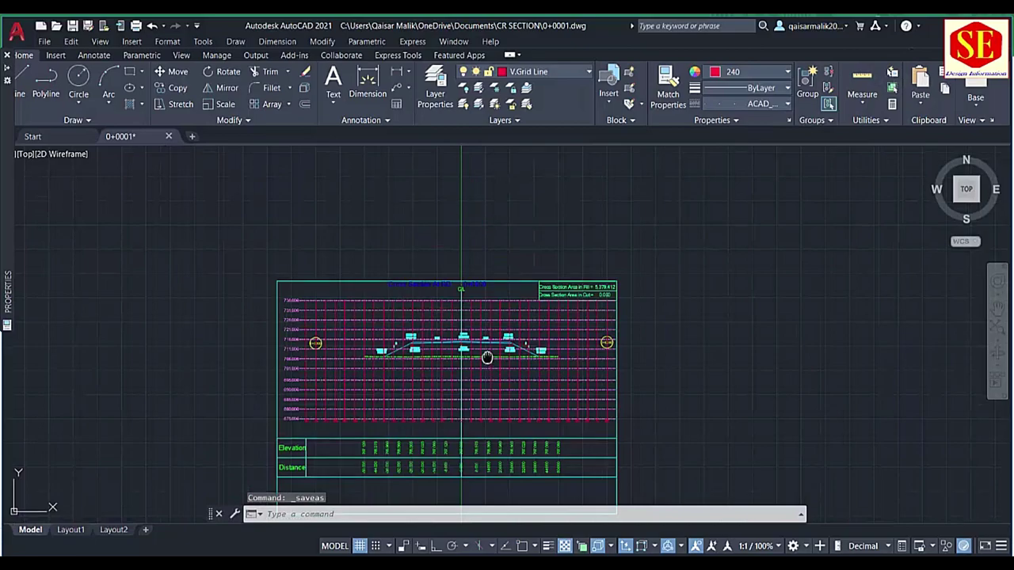
# - Advance the Excel workbook to station 0+050.000 (FRL 714.975) and return to AutoCAD
pyautogui.hotkey('alt', 'Tab')
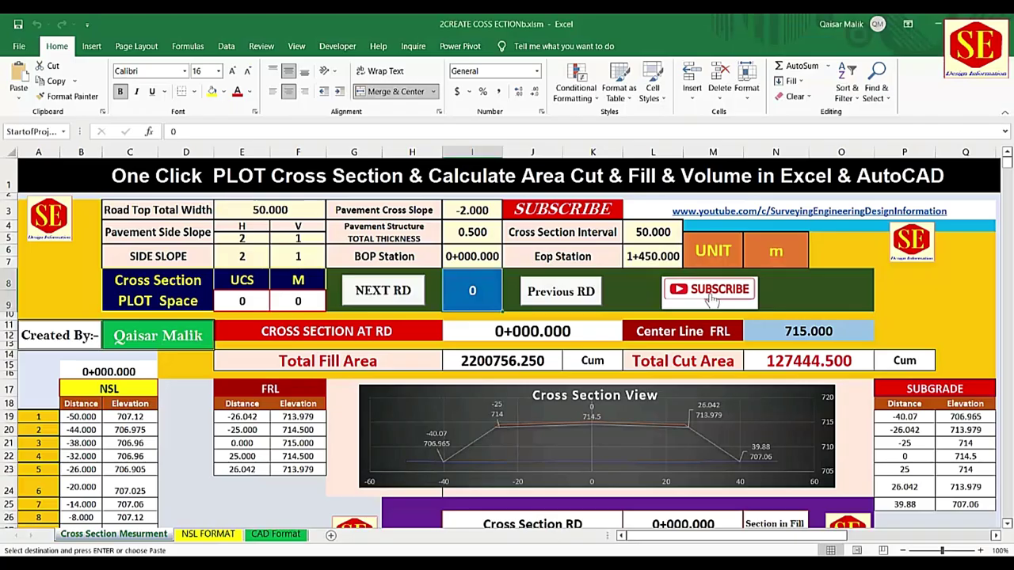
pyautogui.click(378, 293)
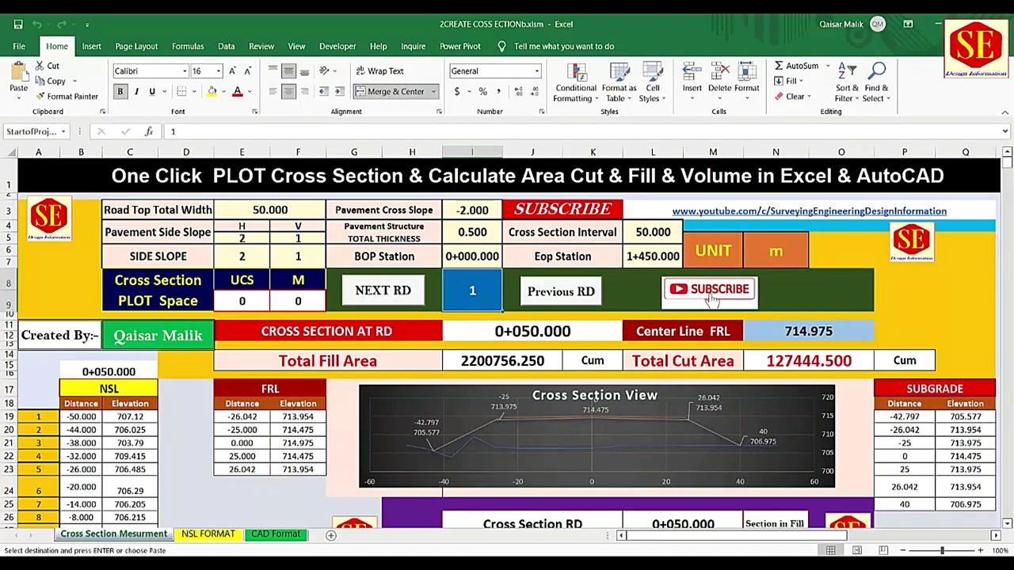
pyautogui.hotkey('alt', 'Tab')
pyautogui.scroll(-2, 340, 317)
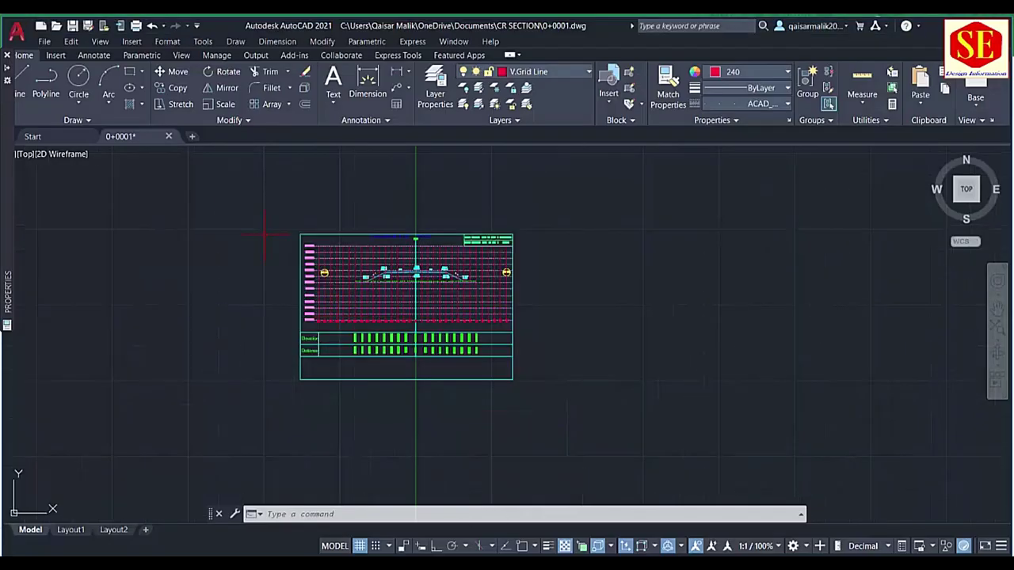
# - Save the drawing as 0+050.dwg in the CR SECTION folder
pyautogui.hotkey('ctrl', 'shift', 's')
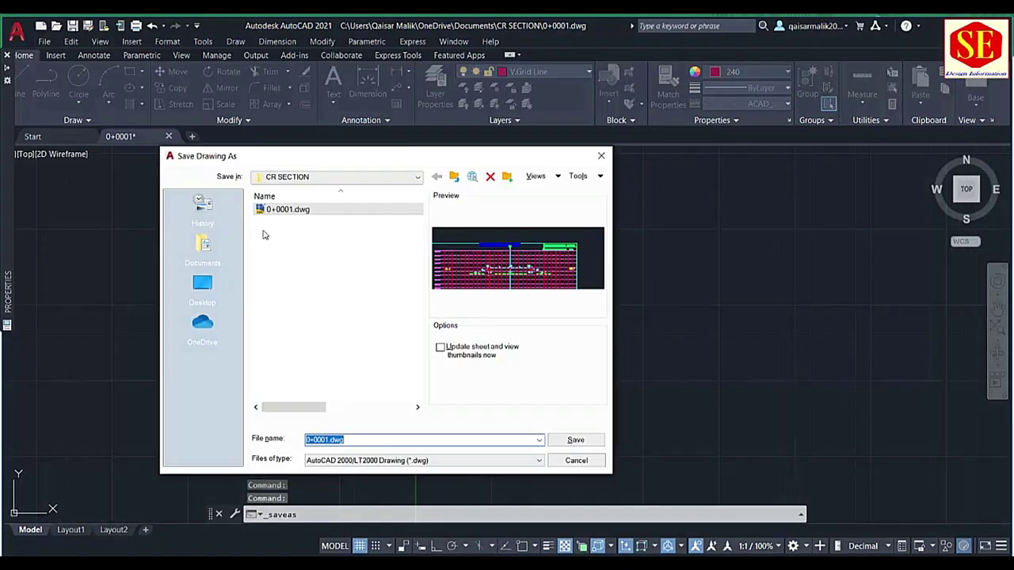
pyautogui.write('0')
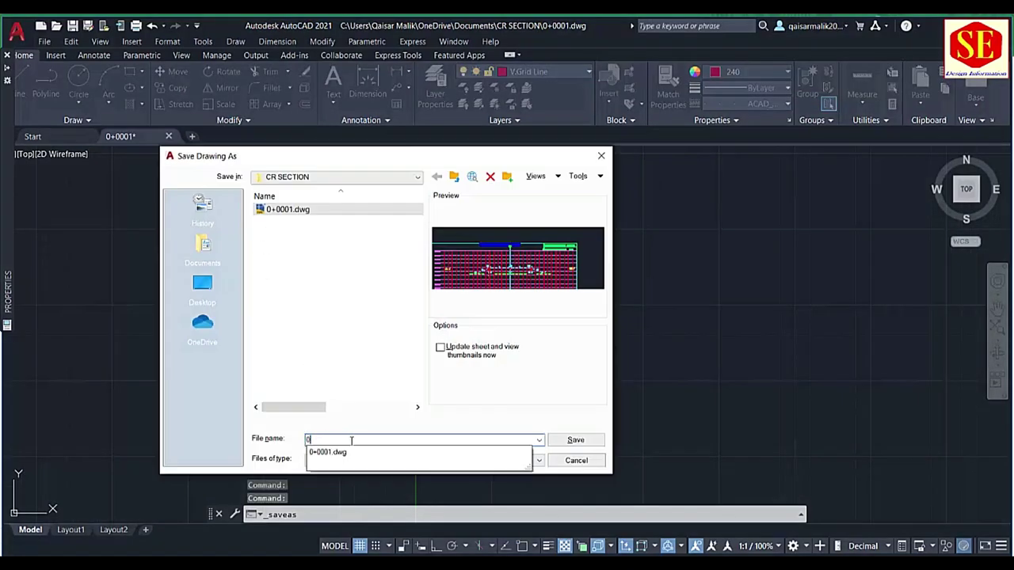
pyautogui.write('+050')
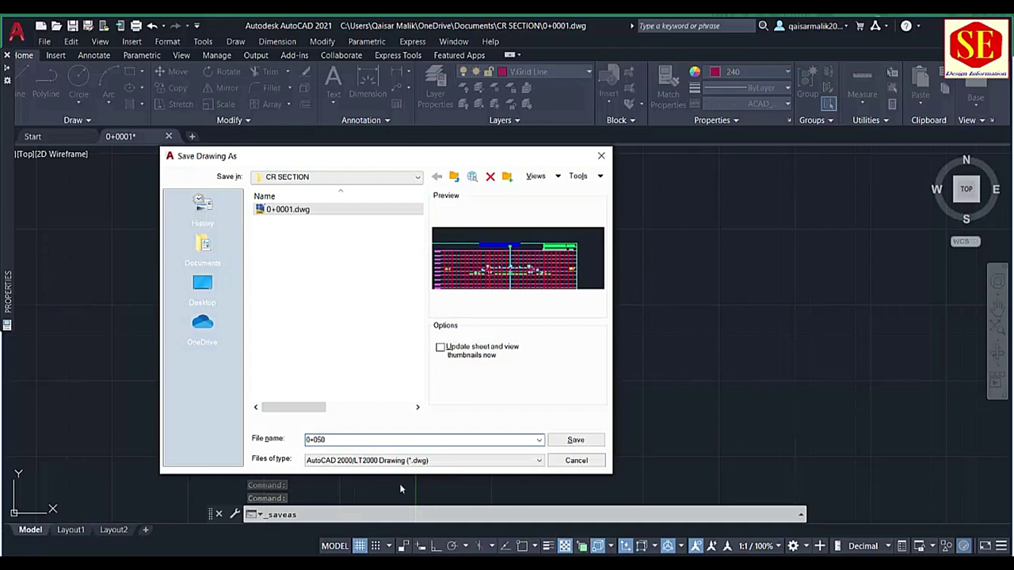
pyautogui.click(576, 441)
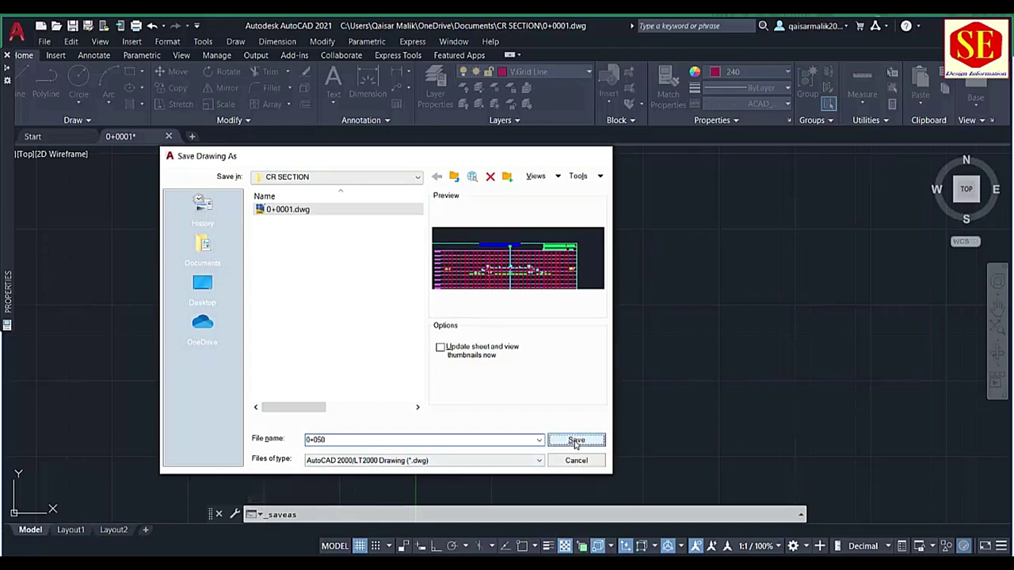
# - Erase all 181 objects of the previous cross-section from the canvas
pyautogui.moveTo(553, 200); pyautogui.dragTo(239, 442)
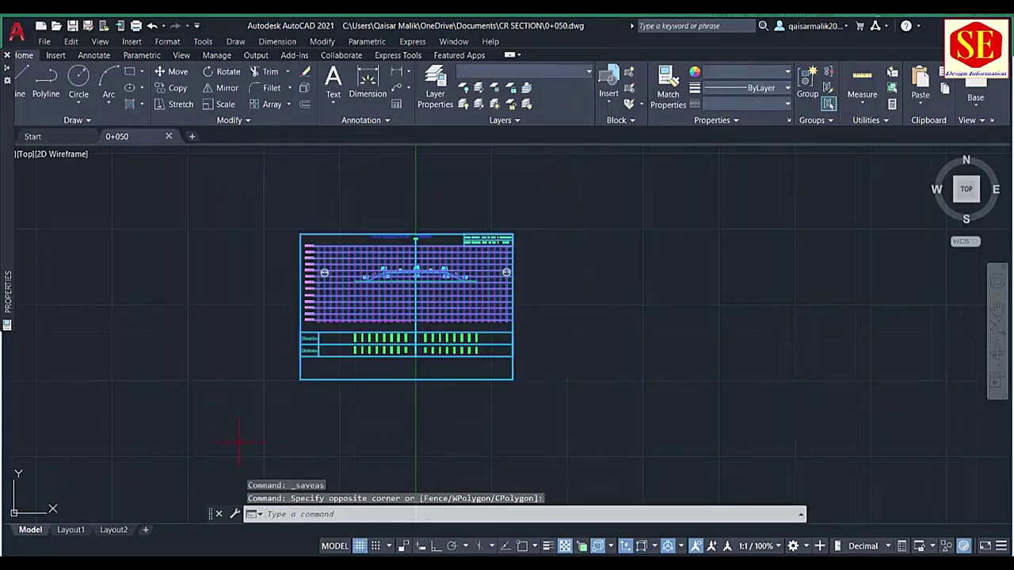
pyautogui.write('e')
pyautogui.press('Return')
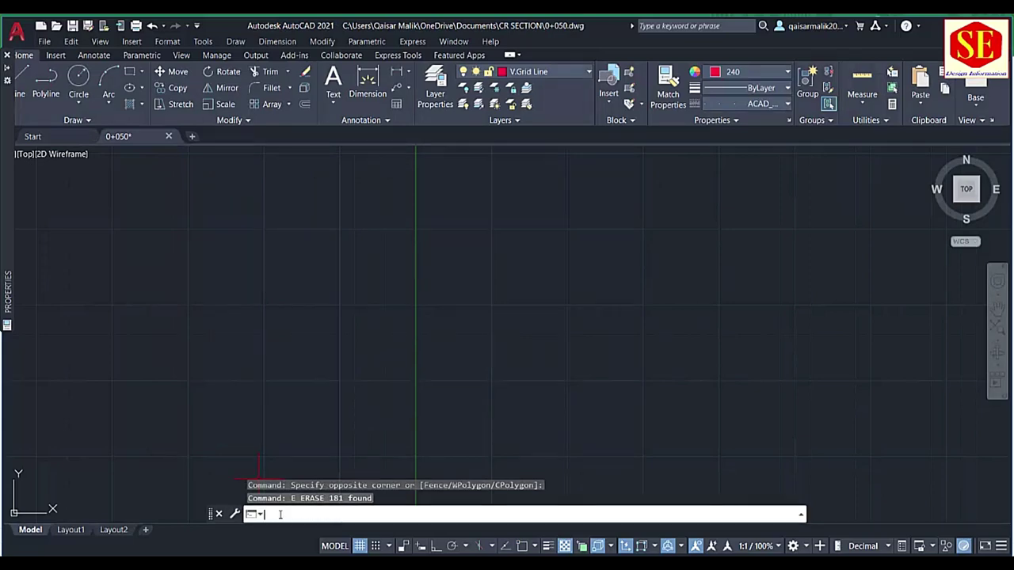
# - Paste the Excel script to plot the 0+050 section (fill 5,459.924, cut 0.000), then save
pyautogui.rightClick(280, 515)
pyautogui.click(317, 452)
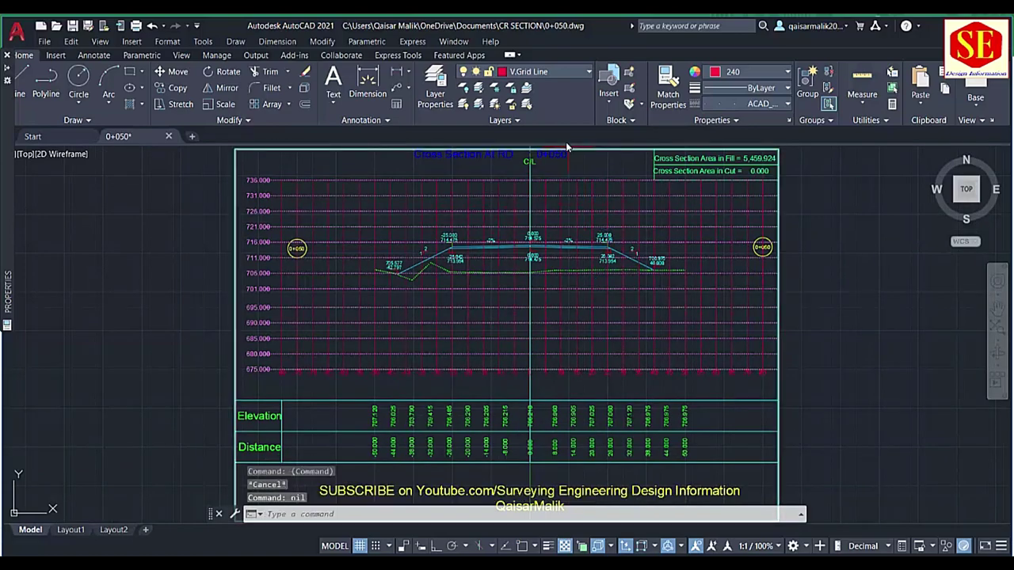
pyautogui.scroll(4, 568, 147)
pyautogui.moveTo(568, 148); pyautogui.dragTo(264, 243)
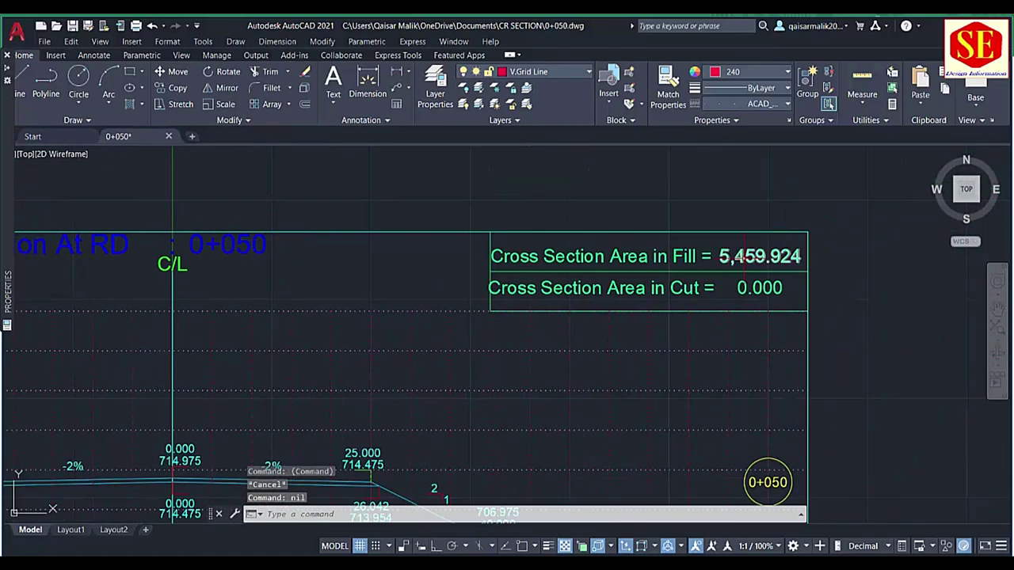
pyautogui.scroll(-4, 507, 333)
pyautogui.scroll(2, 507, 333)
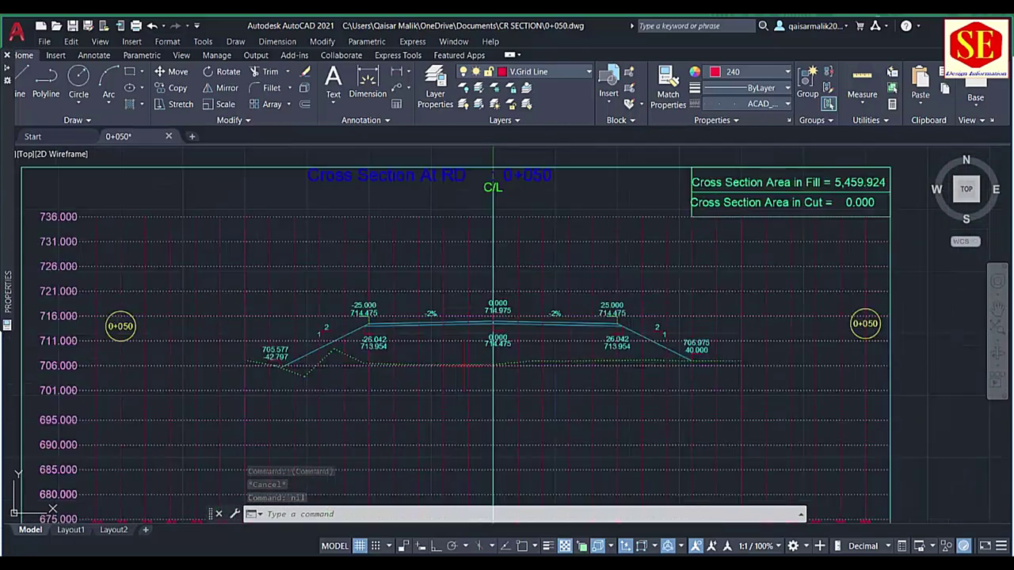
pyautogui.scroll(-2, 338, 347)
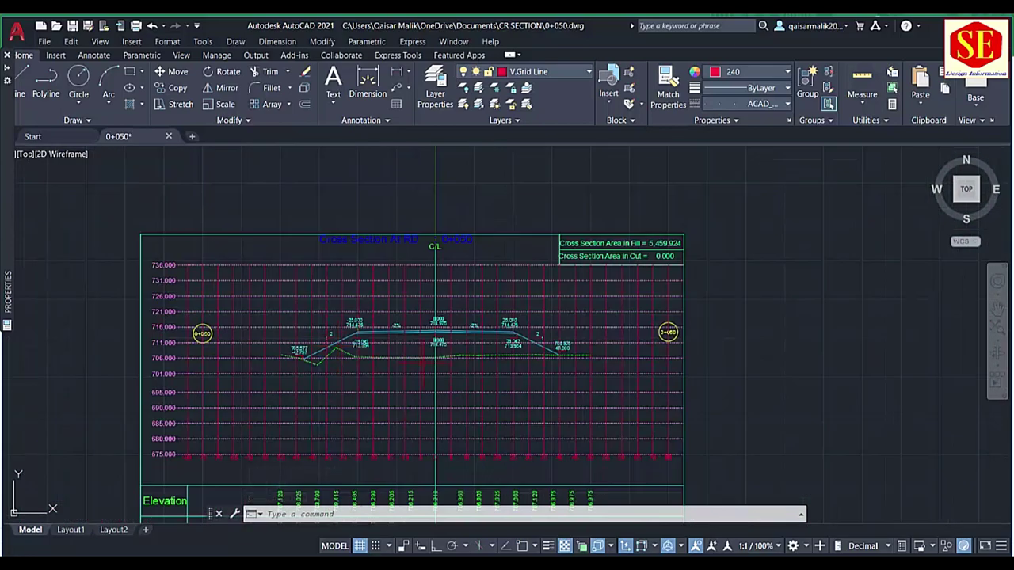
pyautogui.scroll(-2, 419, 275)
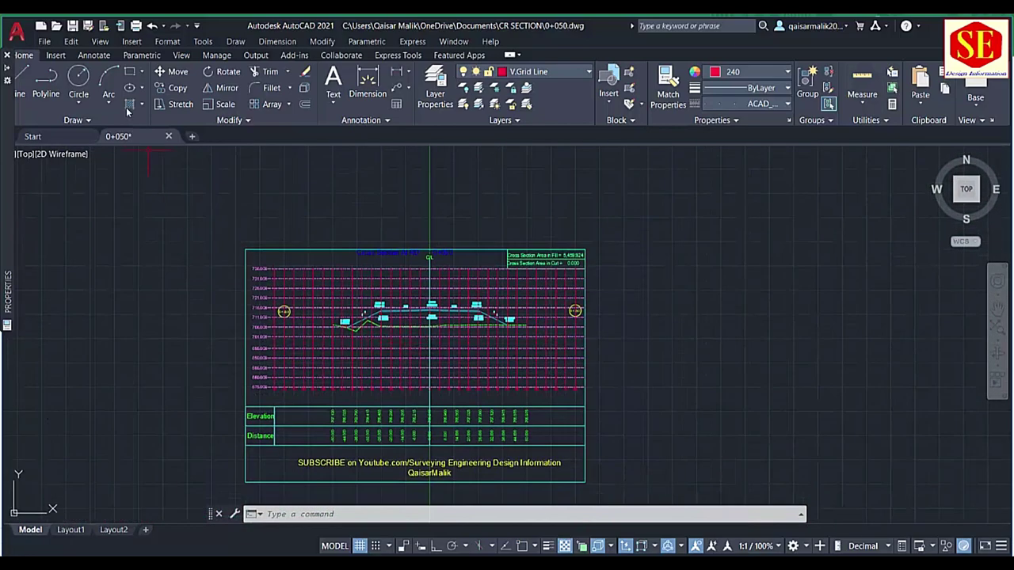
pyautogui.click(72, 26)
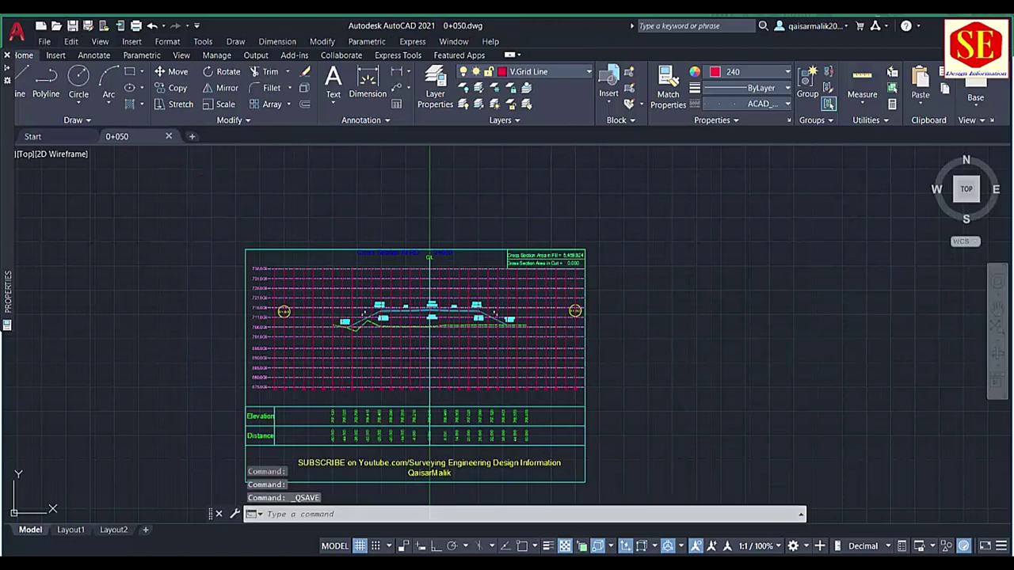
# - Save the drawing as 0+100.dwg in CR SECTION
pyautogui.hotkey('ctrl', 'shift', 's')
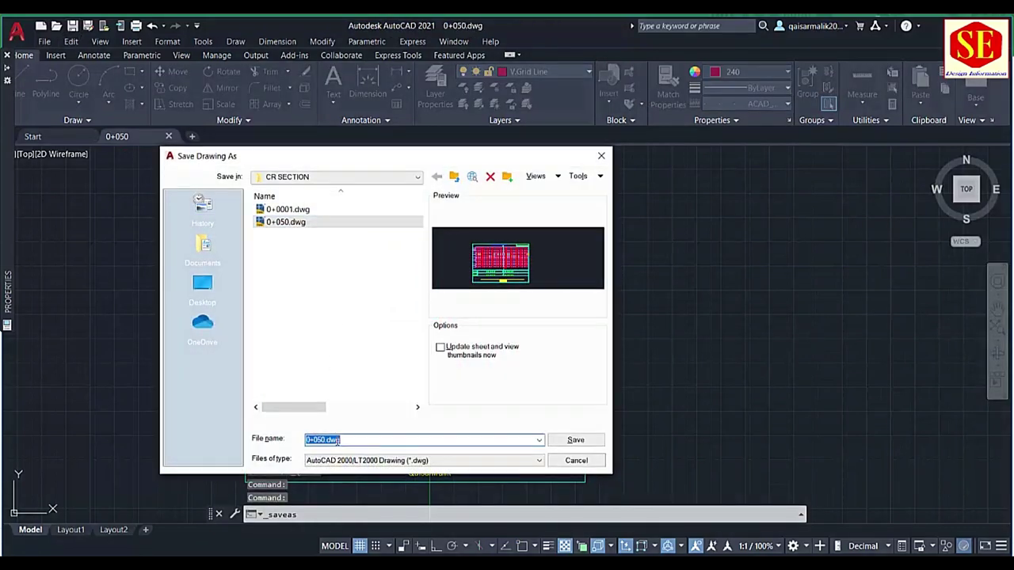
pyautogui.write('0+')
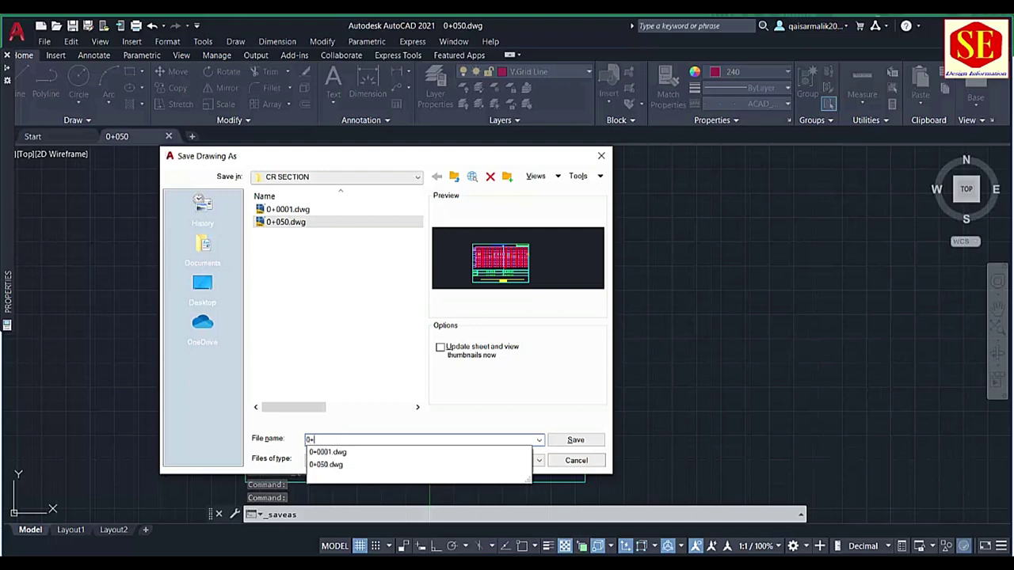
pyautogui.write('100')
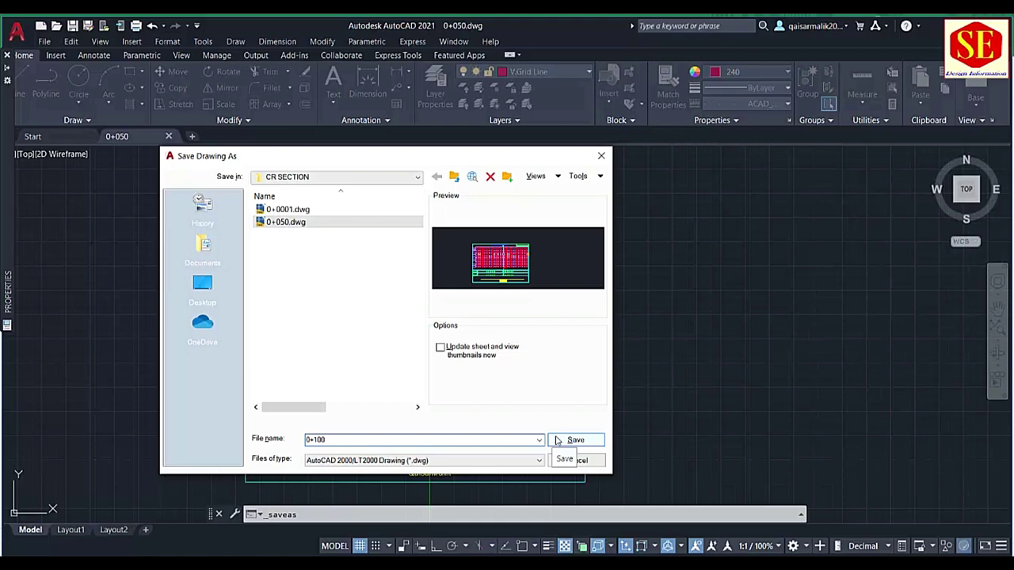
pyautogui.click(558, 440)
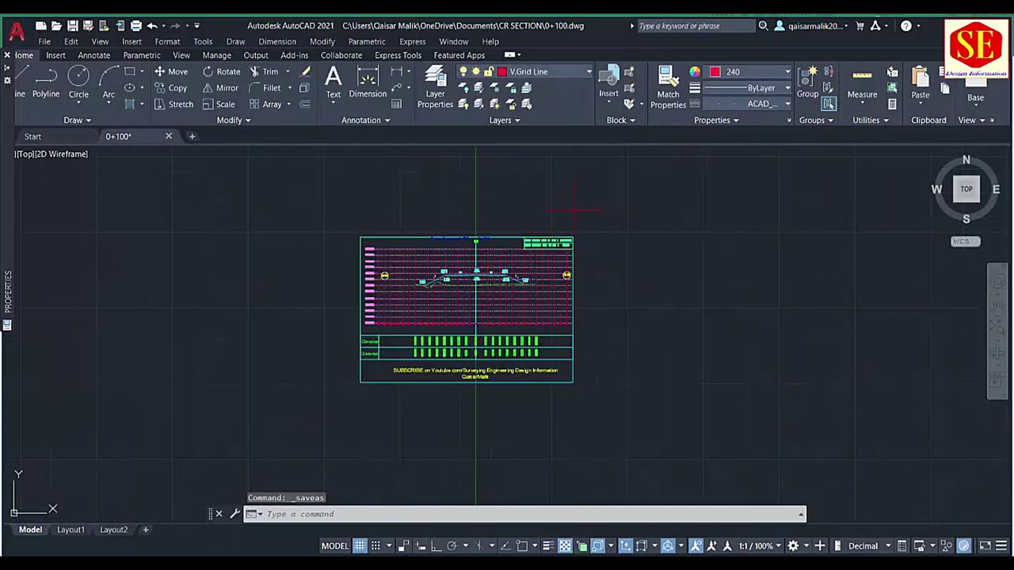
# - Window-select and erase the whole old cross-section
pyautogui.click(615, 193)
pyautogui.click(355, 406)
pyautogui.press('Delete')
pyautogui.write('E')
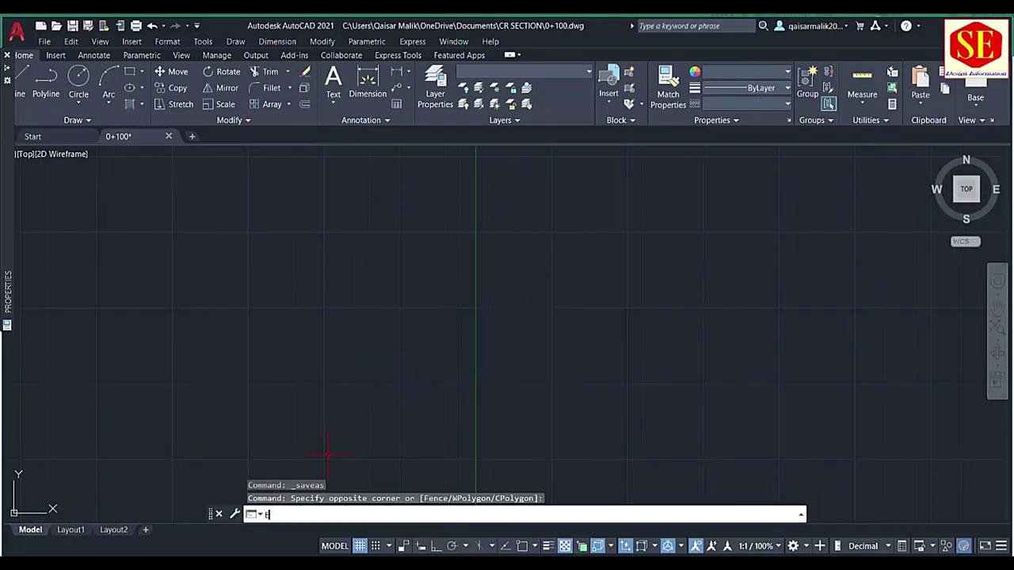
pyautogui.press('Return')
# - Advance the Excel workbook to station 0+100.000 with NEXT RD
pyautogui.hotkey('alt', 'Tab')
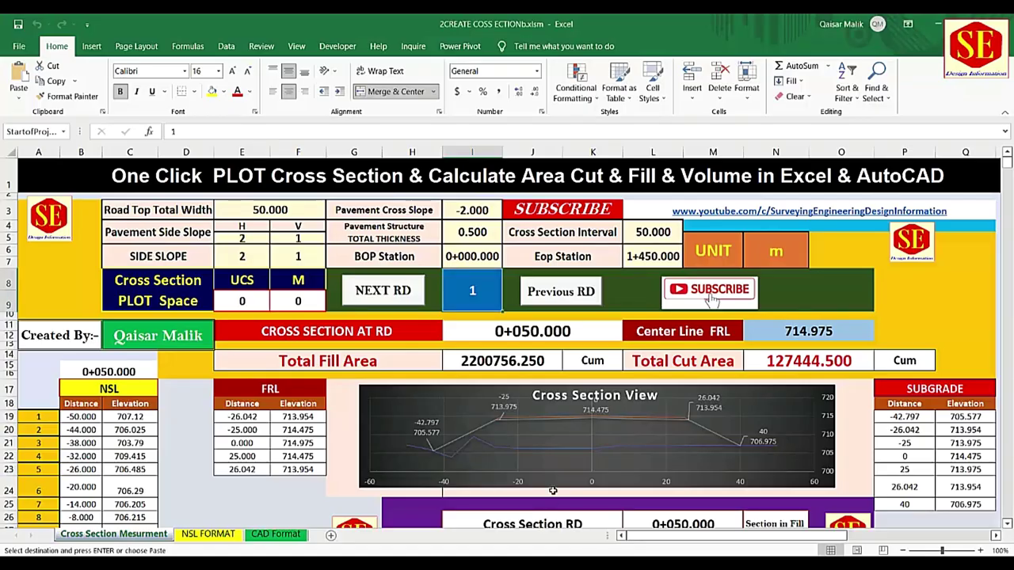
pyautogui.click(378, 295)
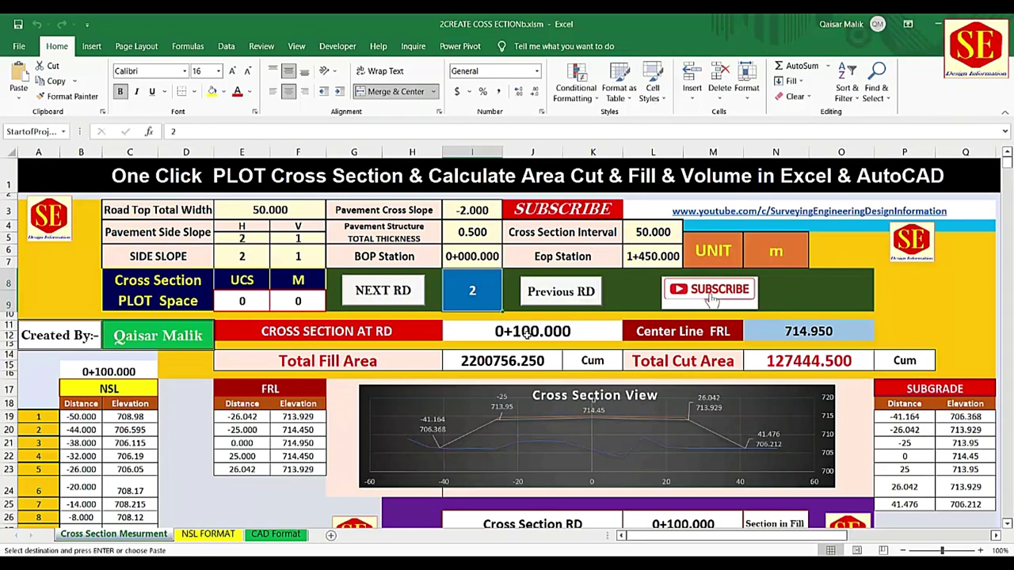
pyautogui.hotkey('alt', 'Tab')
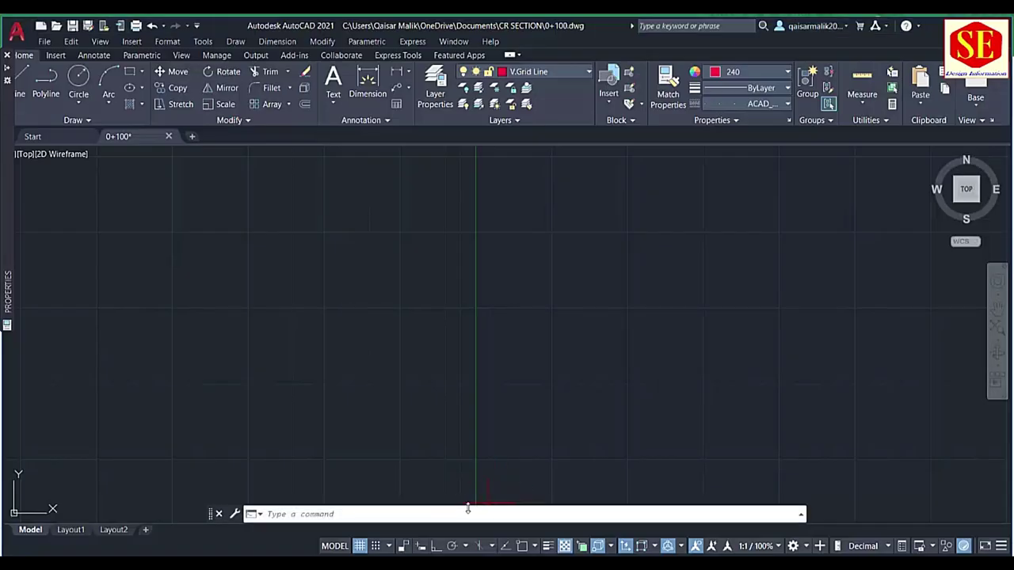
# - Paste the Excel script to plot the 0+100 section, fill 5,961.036 and cut 0.000
pyautogui.rightClick(455, 517)
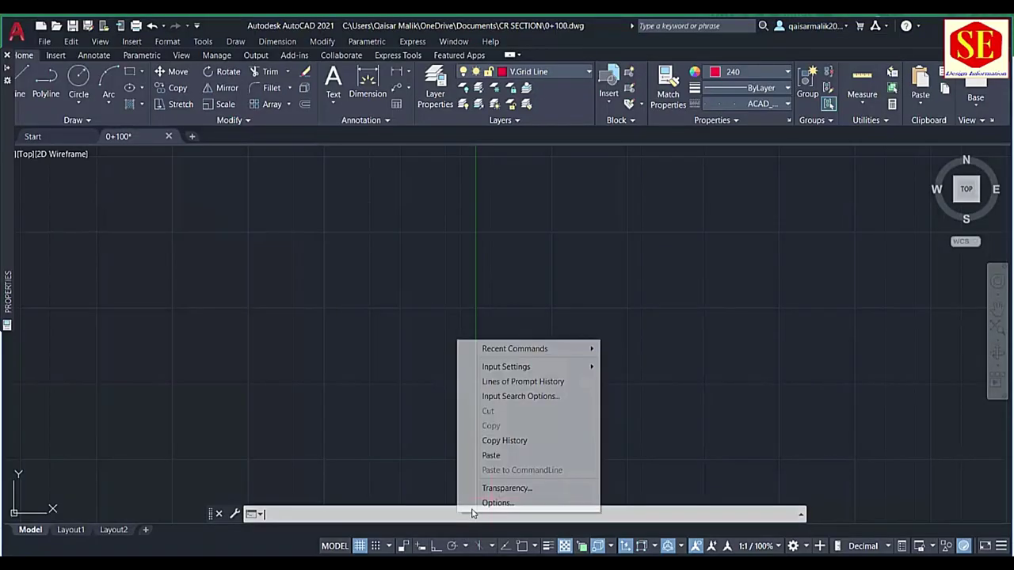
pyautogui.click(505, 468)
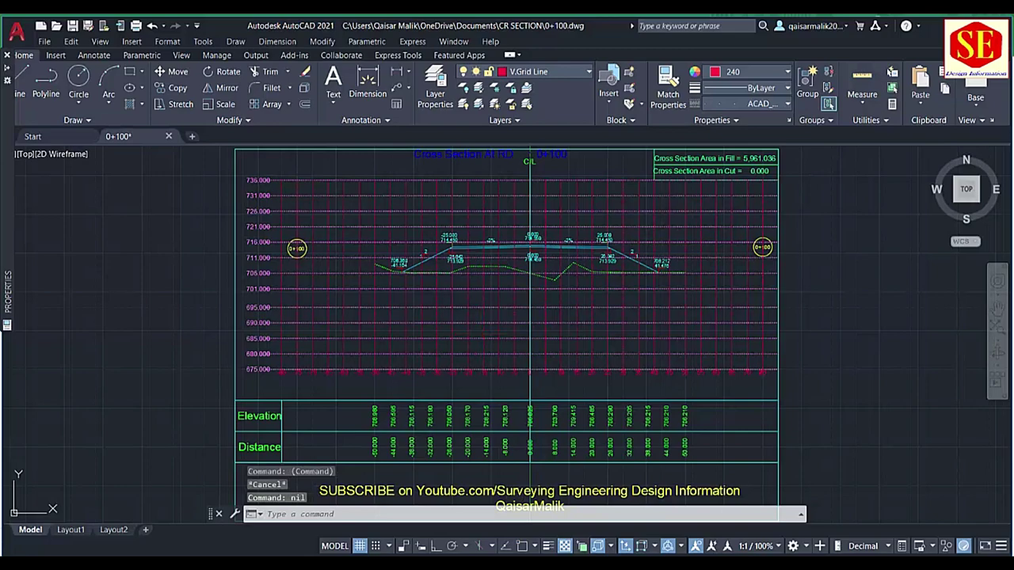
pyautogui.hotkey('ctrl', 'shift', 's')
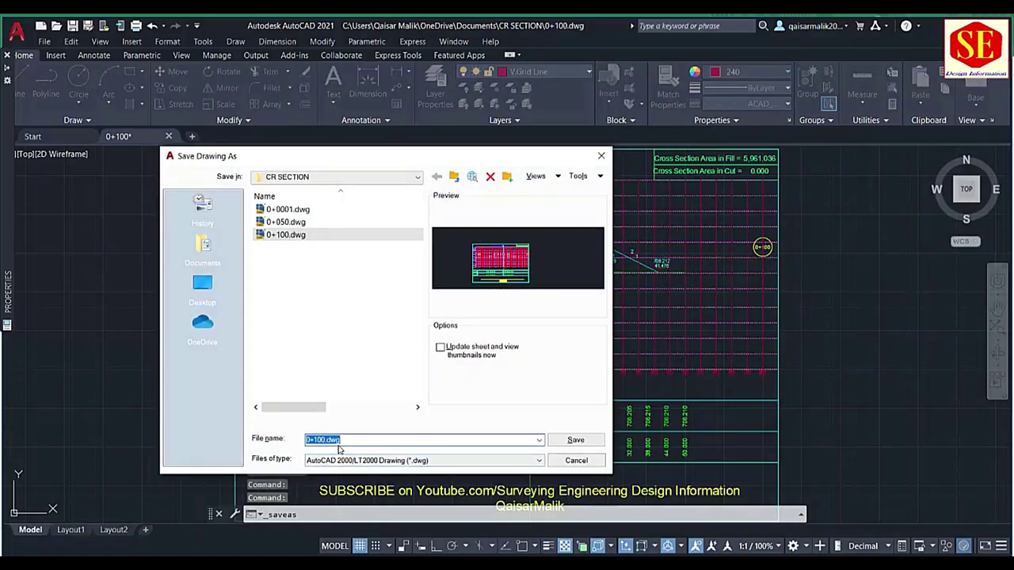
# - Save the drawing as 0+100.dwg, then save a copy as 0+150.dwg
pyautogui.press('Return')
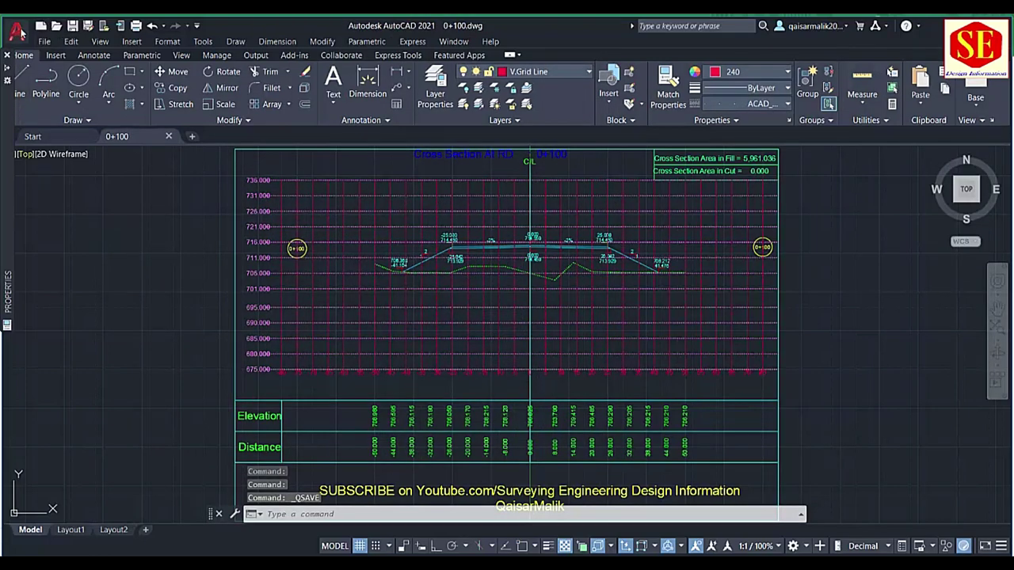
pyautogui.click(19, 34)
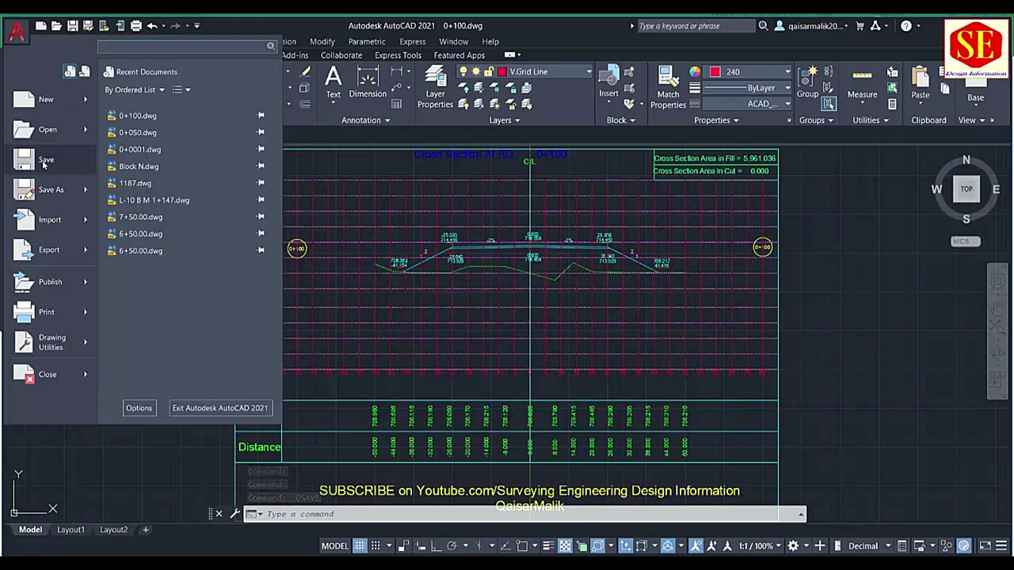
pyautogui.press('Escape')
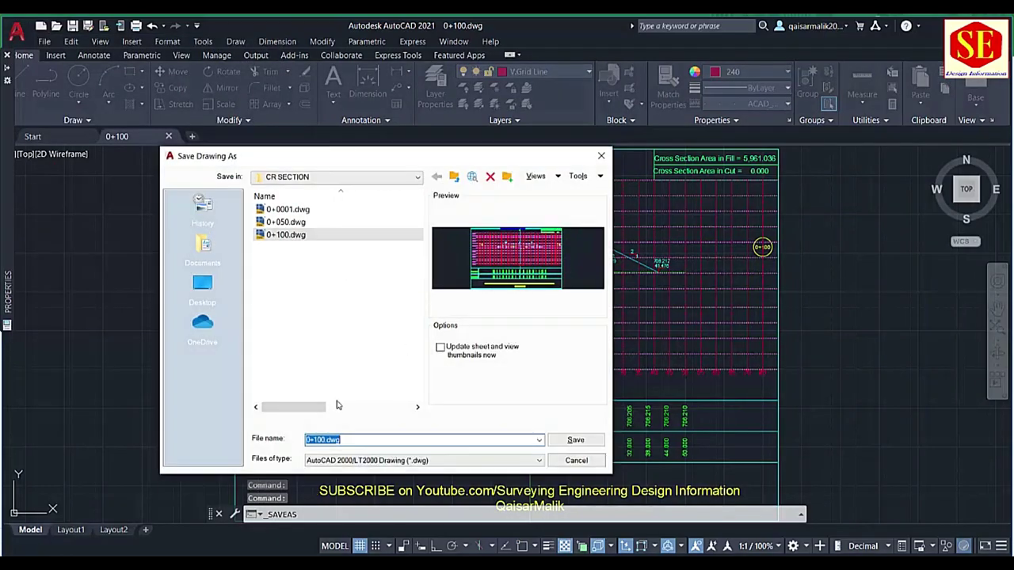
pyautogui.write('0+150')
pyautogui.press('Return')
# - Begin erasing the old section and advance Excel to station 0+150.000
pyautogui.scroll(-2, 476, 333)
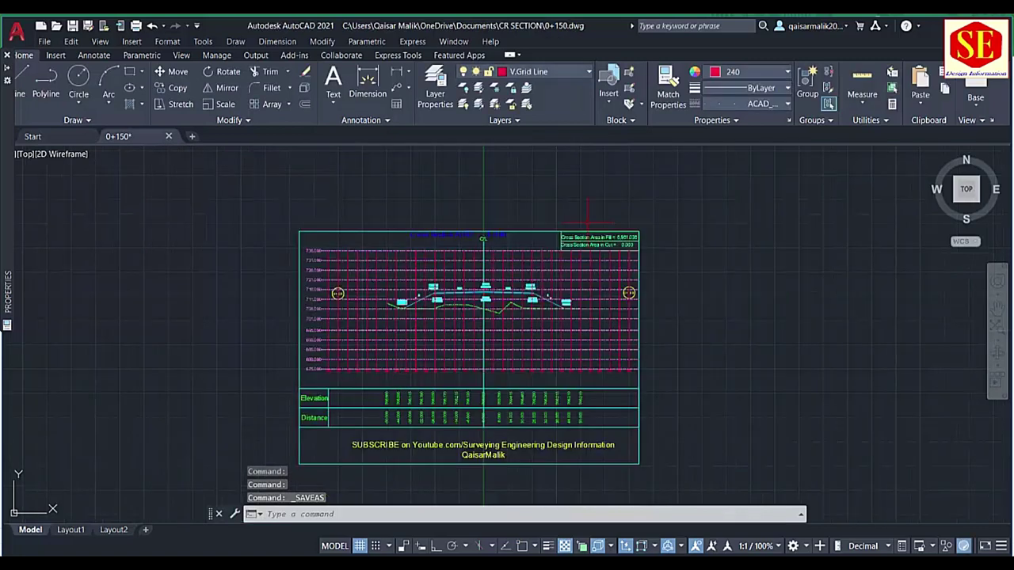
pyautogui.click(669, 177)
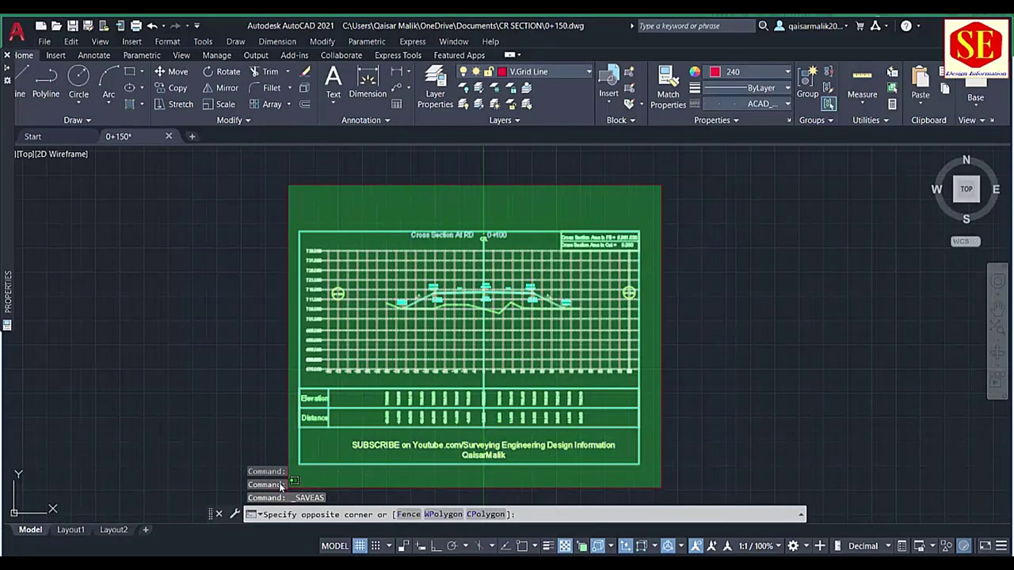
pyautogui.write('e')
pyautogui.press('Return')
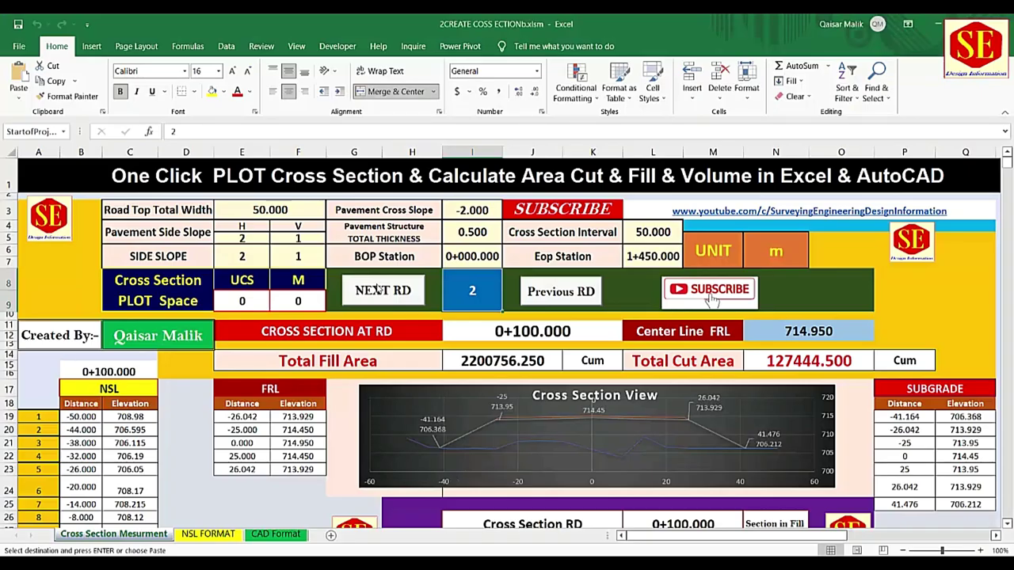
pyautogui.click(379, 290)
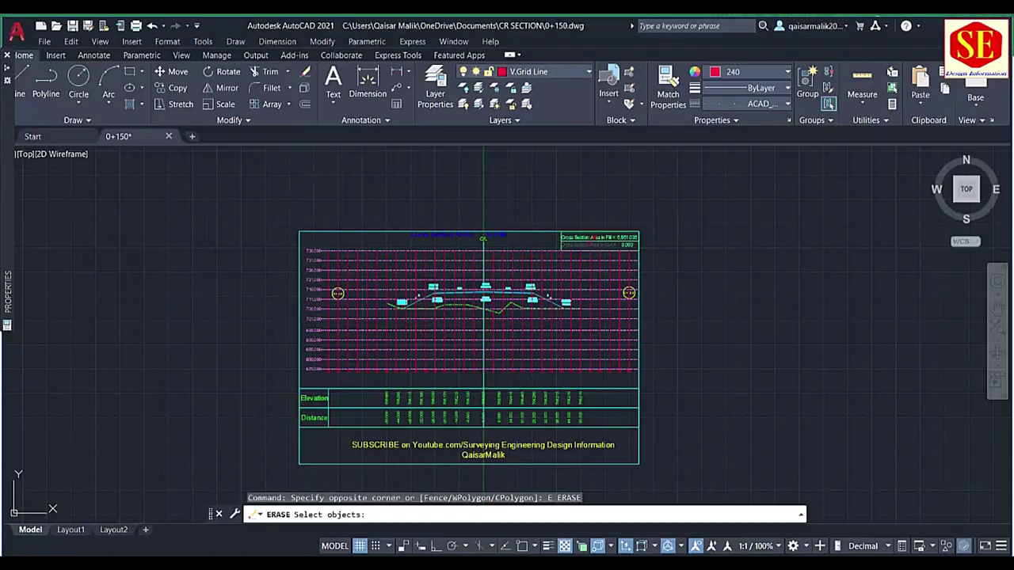
# - Window-select and erase the old cross-section, retrying after a failed first attempt
pyautogui.scroll(-4, 589, 241)
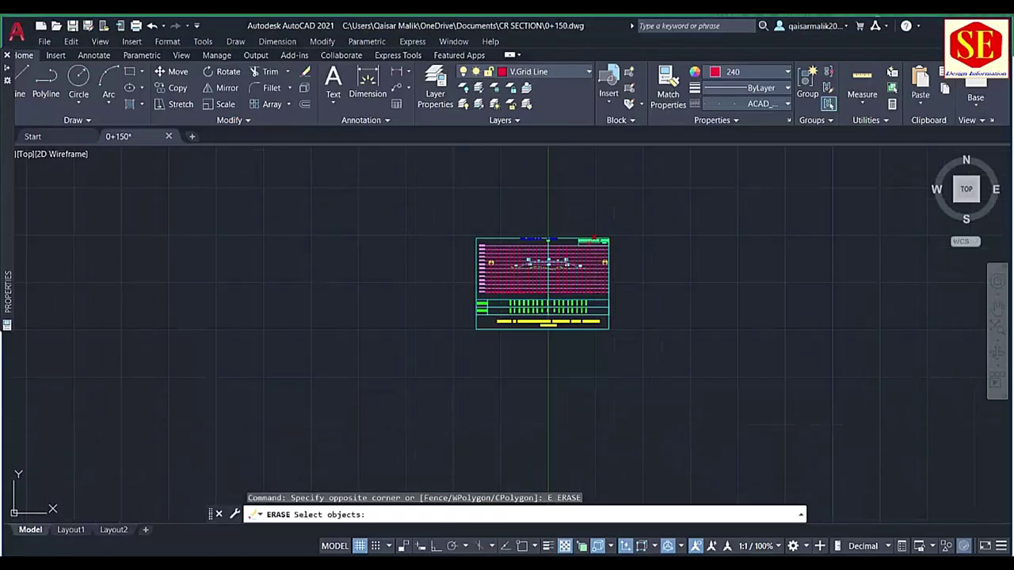
pyautogui.moveTo(656, 190); pyautogui.dragTo(385, 373)
pyautogui.write('E')
pyautogui.press('Return')
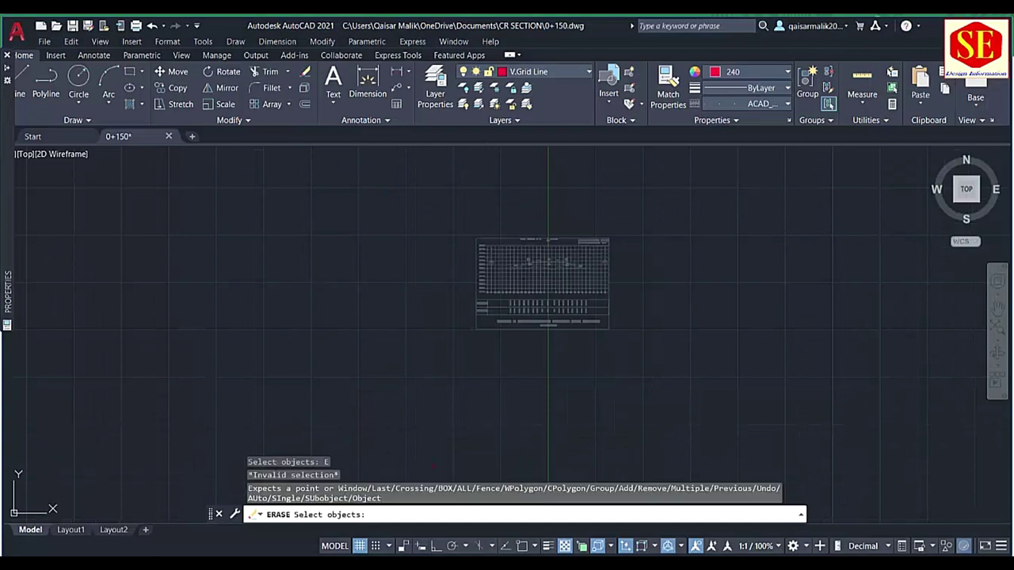
pyautogui.press('Escape')
pyautogui.click(657, 210)
pyautogui.click(412, 396)
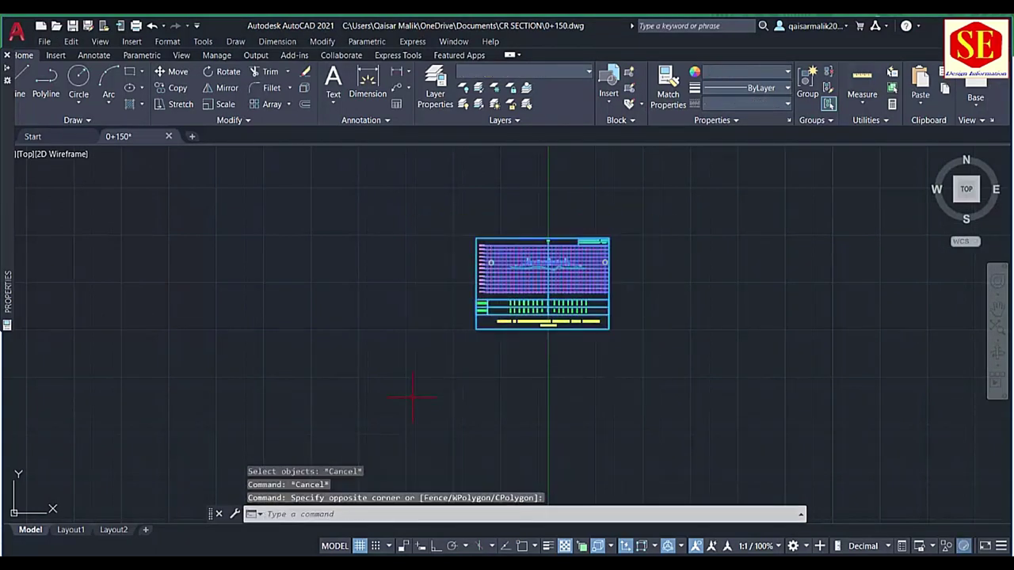
pyautogui.write('E')
pyautogui.press('Return')
# - Paste the Excel script to plot the 0+150 section with fill area 6,084.804
pyautogui.rightClick(361, 515)
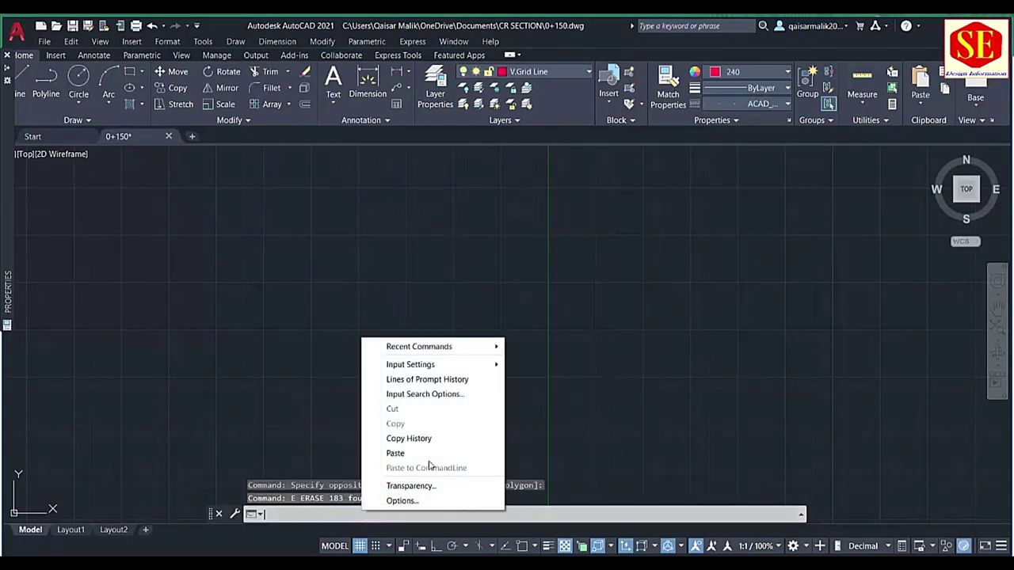
pyautogui.click(427, 456)
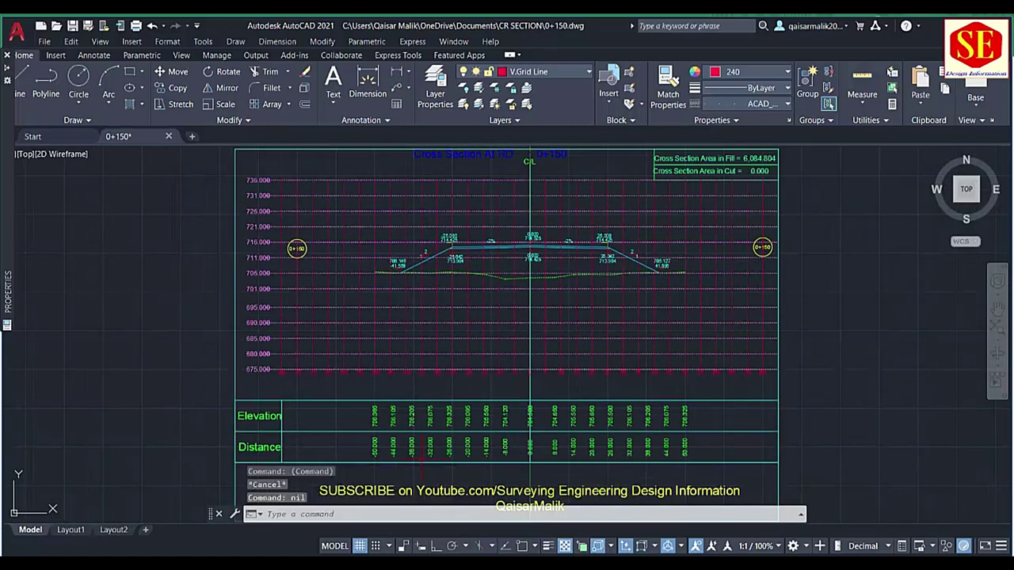
pyautogui.scroll(-2, 409, 360)
# - Save the 0+150 drawing, then open all four CR SECTION drawings, accepting read-only for 0+150
pyautogui.click(72, 26)
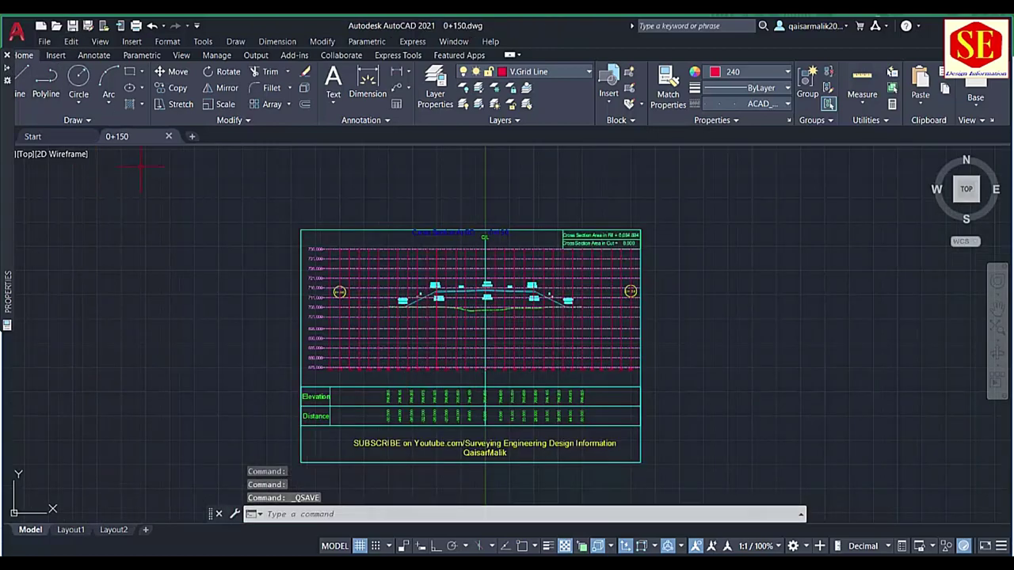
pyautogui.click(56, 25)
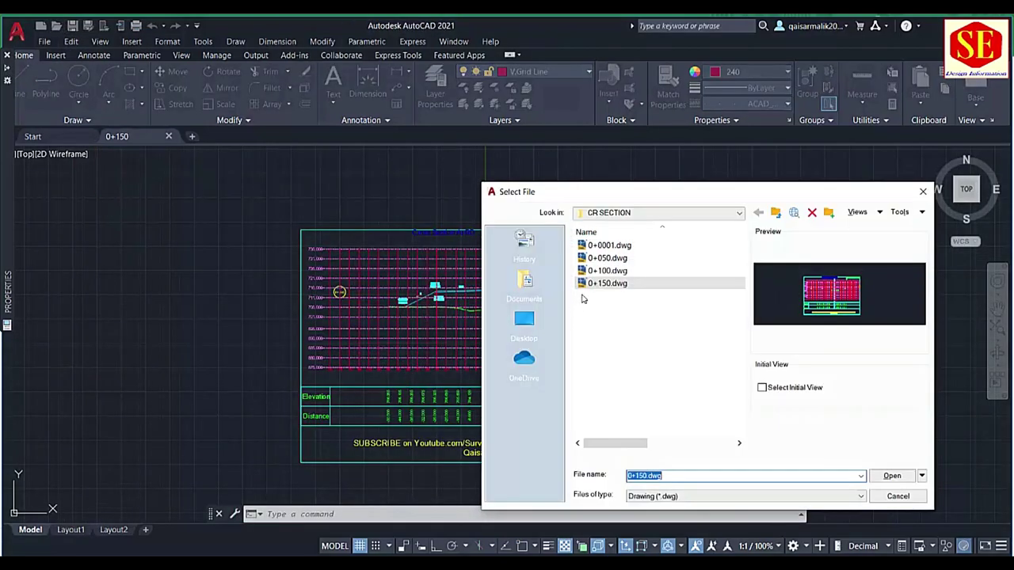
pyautogui.click(606, 296)
pyautogui.moveTo(579, 242); pyautogui.dragTo(579, 242)
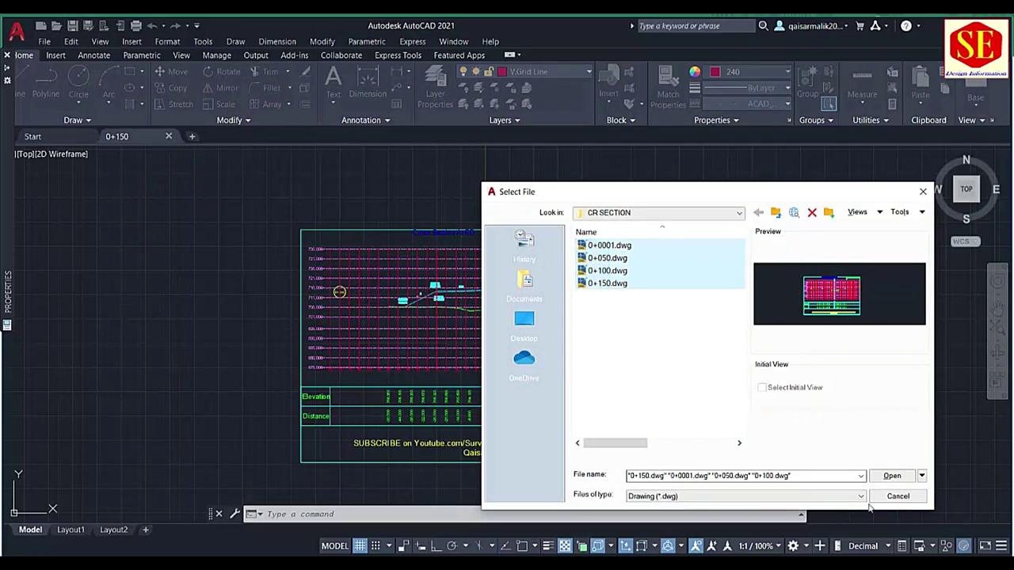
pyautogui.click(890, 476)
pyautogui.click(536, 342)
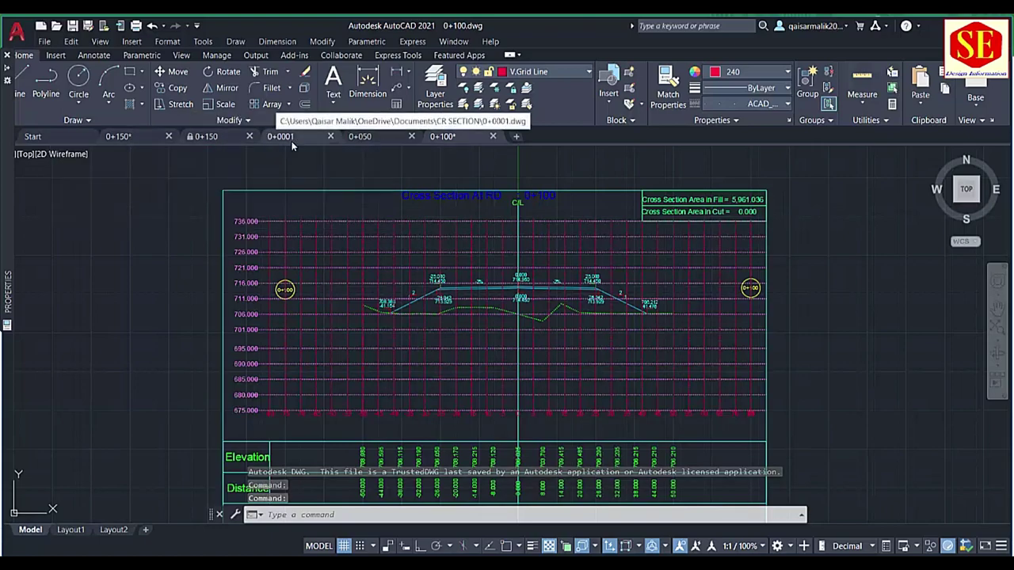
# - Review the 0+0001, 0+050, 0+100 and read-only 0+150 drawings one tab at a time
pyautogui.click(291, 138)
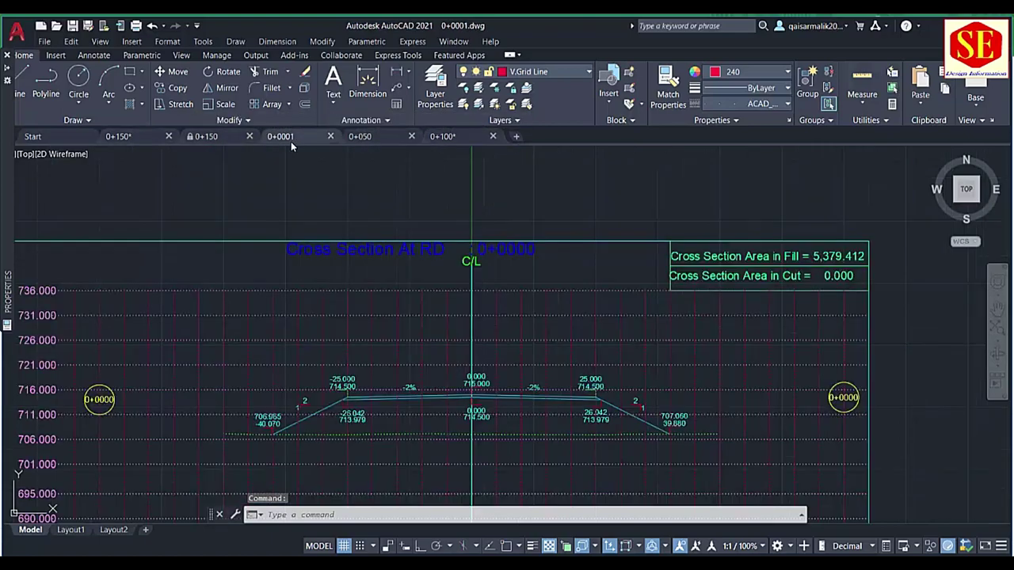
pyautogui.click(368, 138)
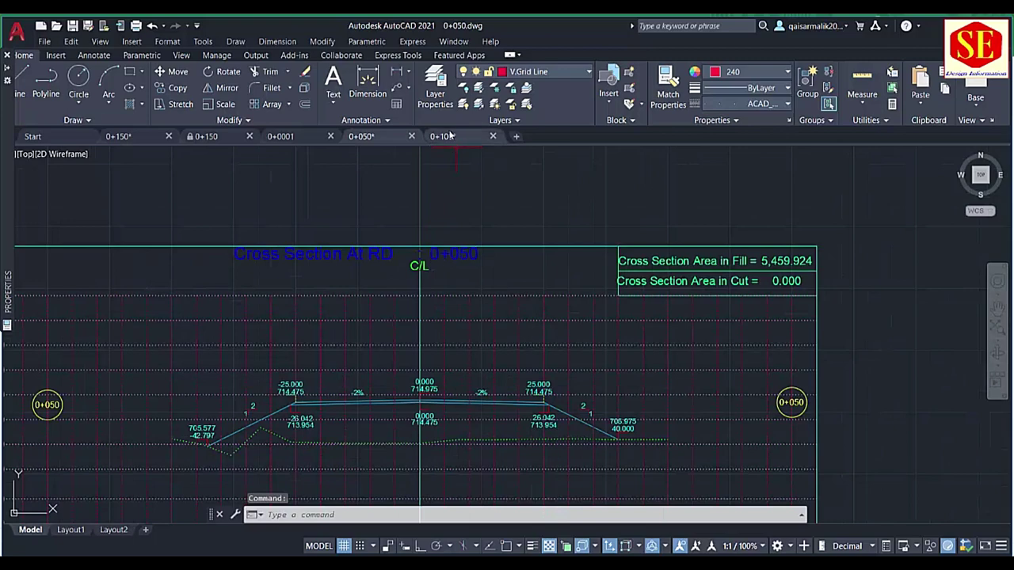
pyautogui.click(445, 138)
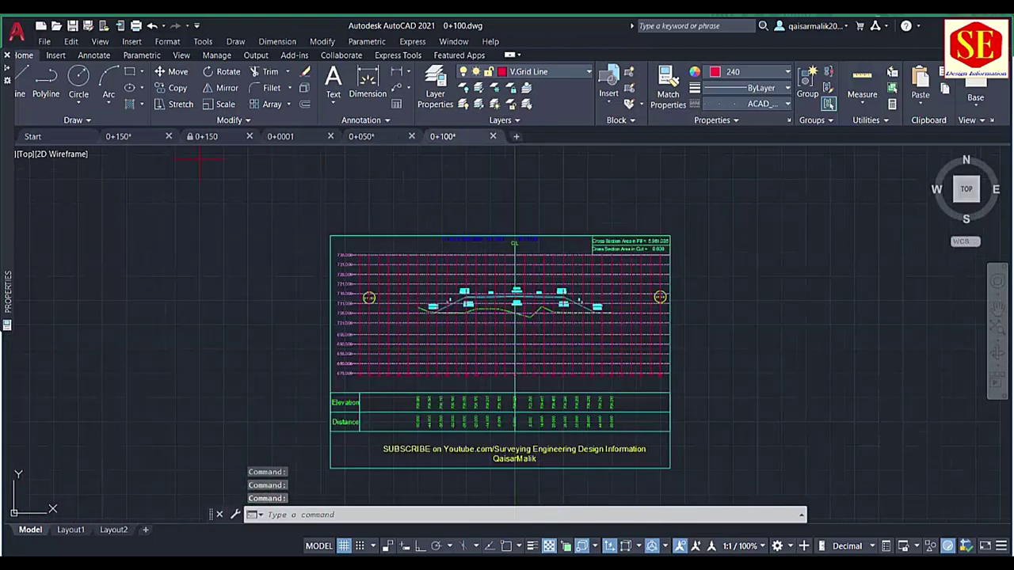
pyautogui.click(208, 138)
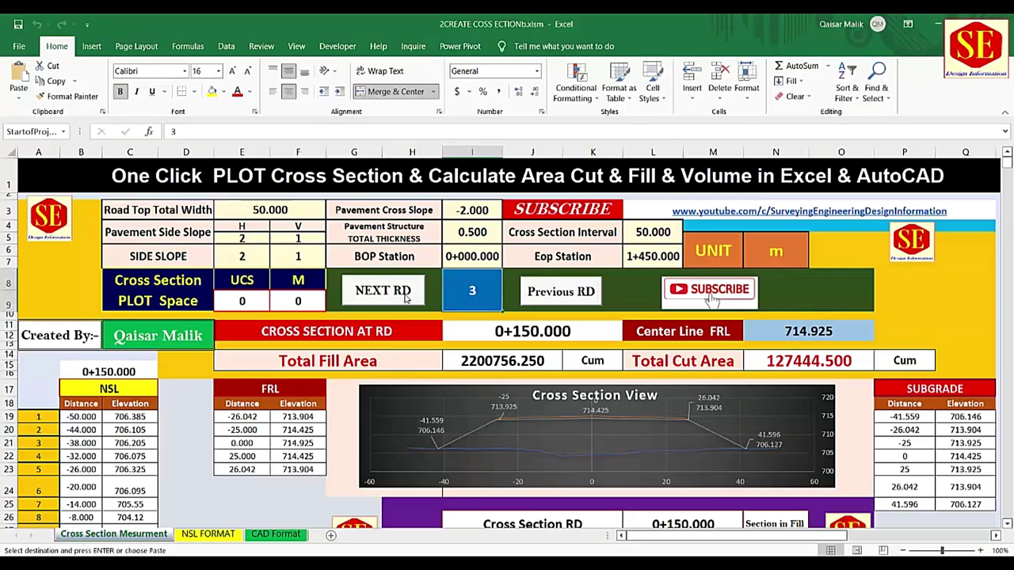
# - Set the section counter cell from 3 to -1
pyautogui.click(257, 302)
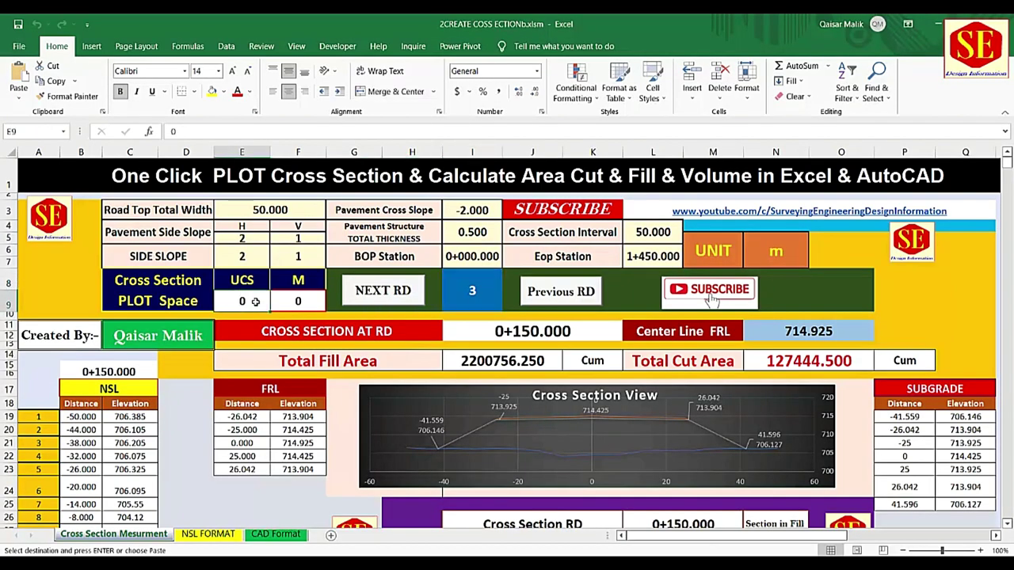
pyautogui.click(301, 301)
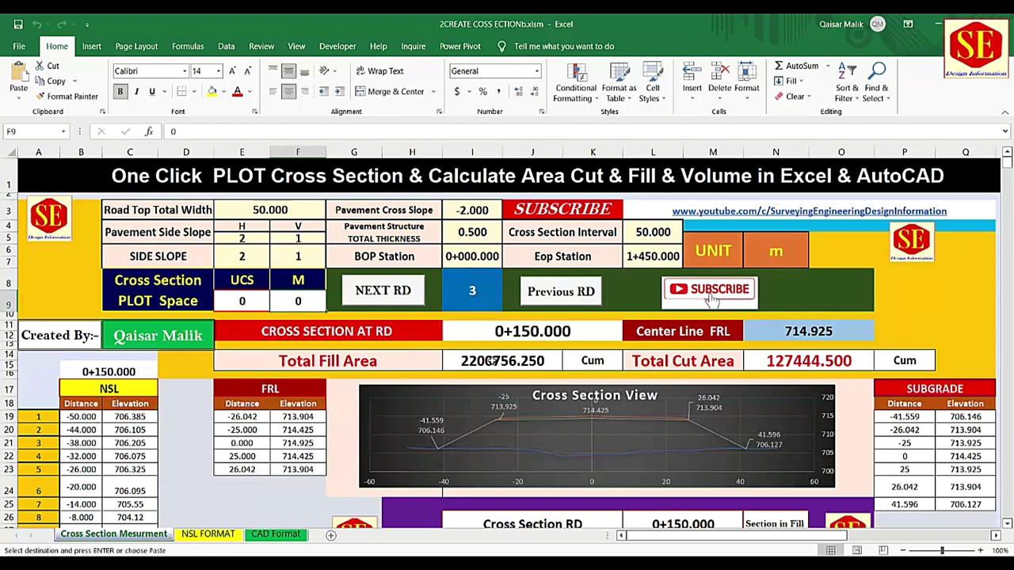
pyautogui.click(479, 290)
pyautogui.write('-1')
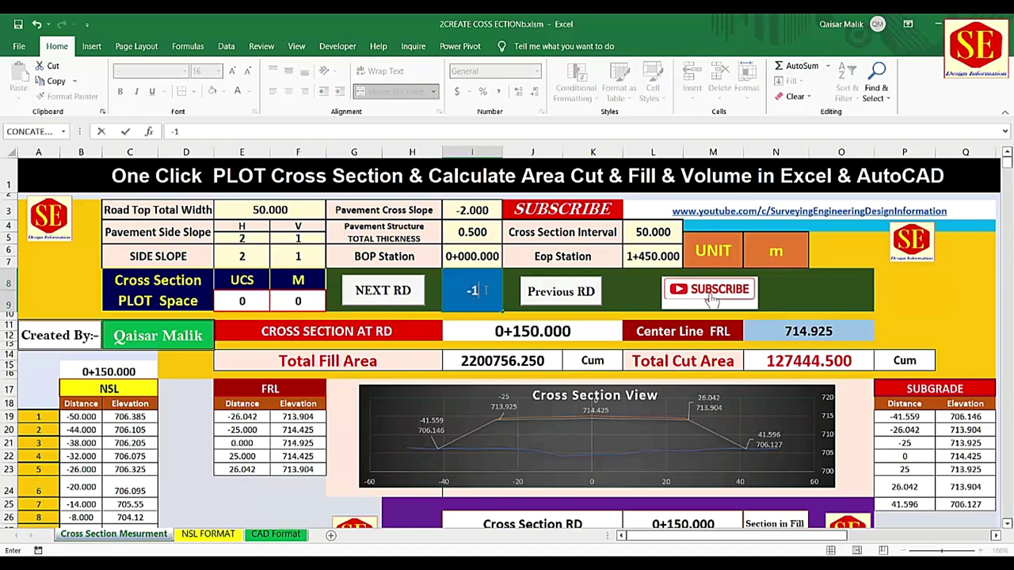
pyautogui.press('Return')
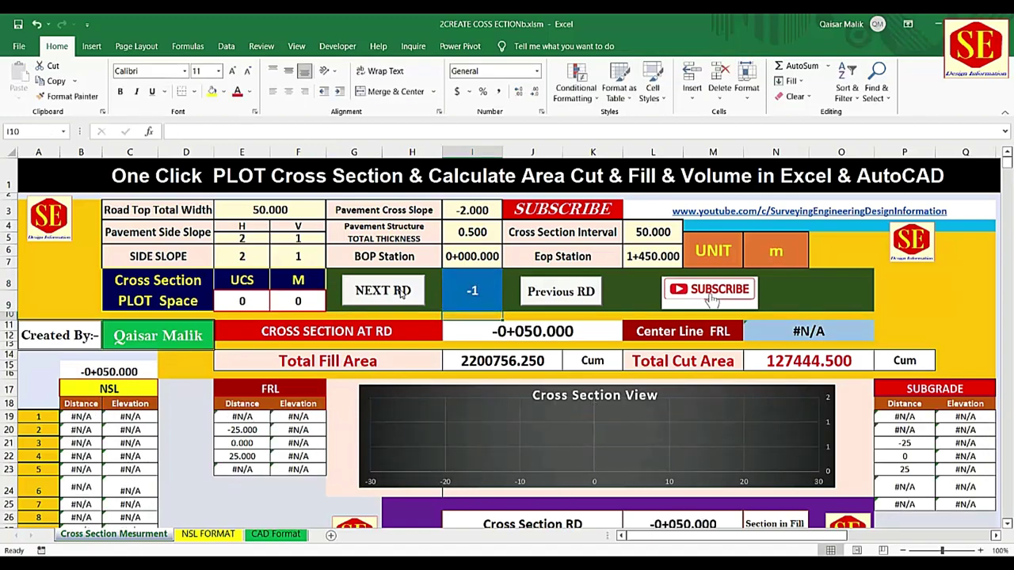
# - Advance the sheet to station 0+000.000 (FRL 715.000) and return to AutoCAD
pyautogui.click(286, 301)
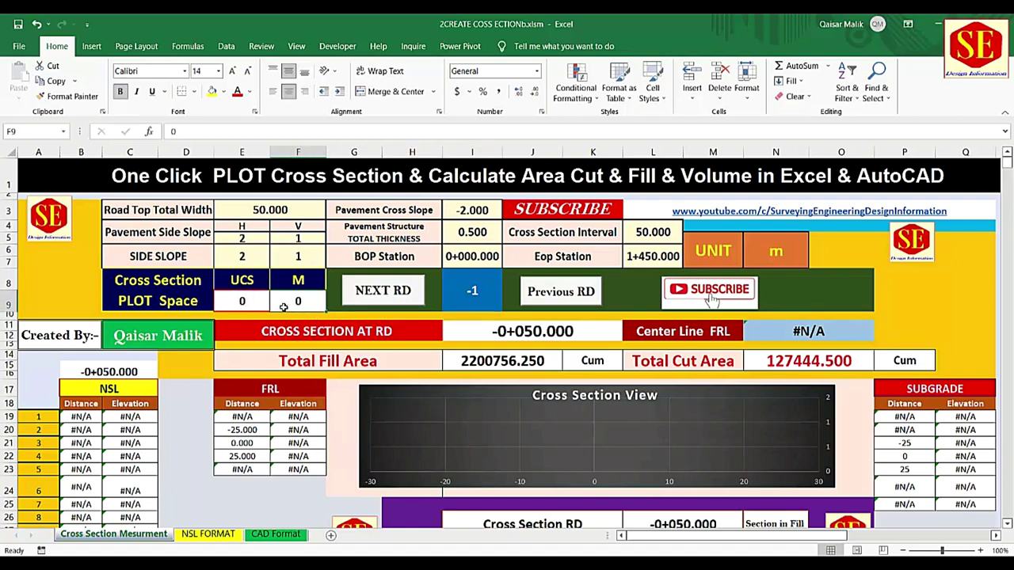
pyautogui.click(257, 301)
pyautogui.click(296, 304)
pyautogui.click(382, 293)
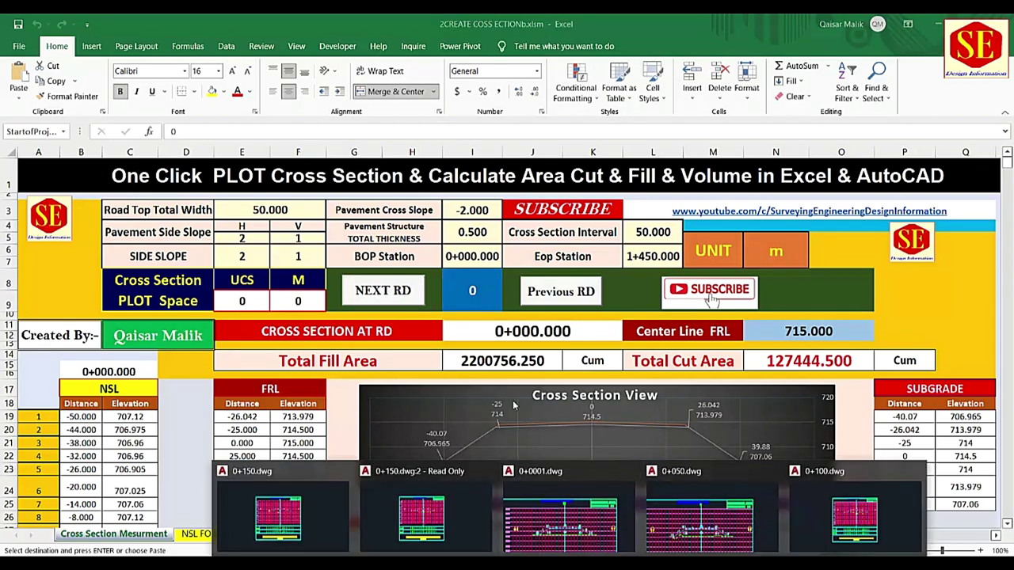
pyautogui.click(863, 511)
pyautogui.scroll(-3, 496, 317)
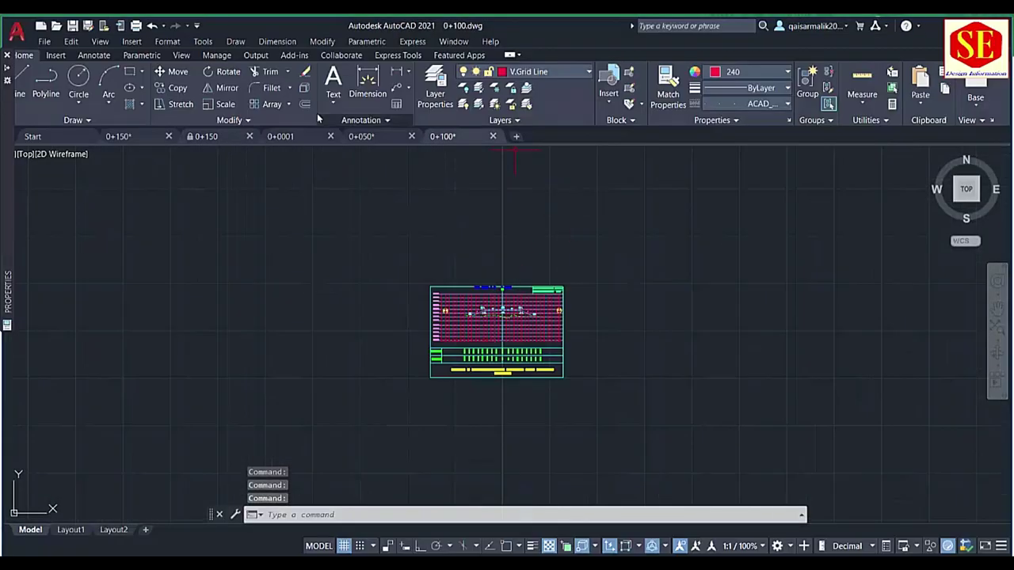
# - Paste the 0+000 script into a new default drawing (fill 5,379.412), then return to Excel
pyautogui.hotkey('ctrl', 'n')
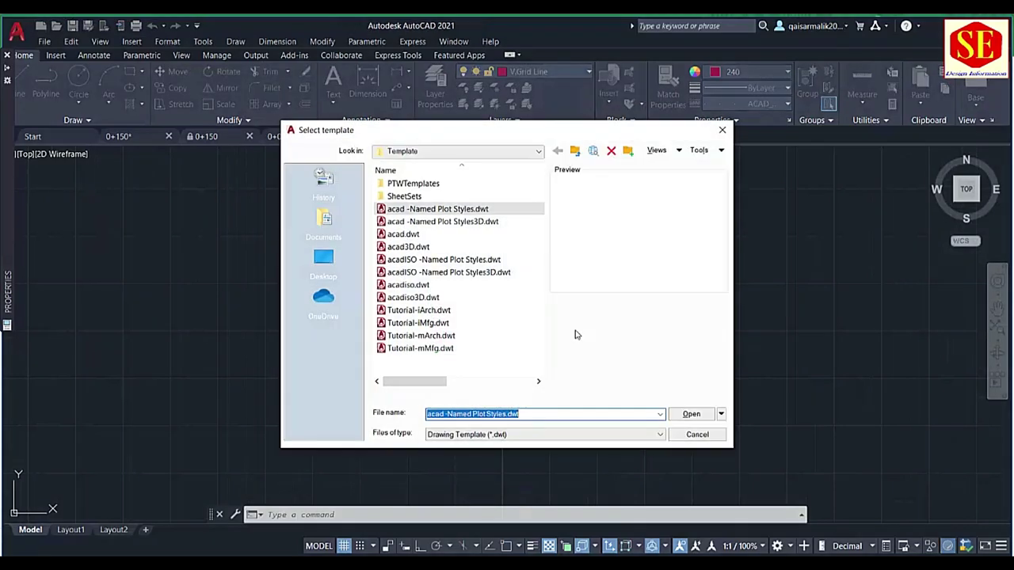
pyautogui.click(690, 414)
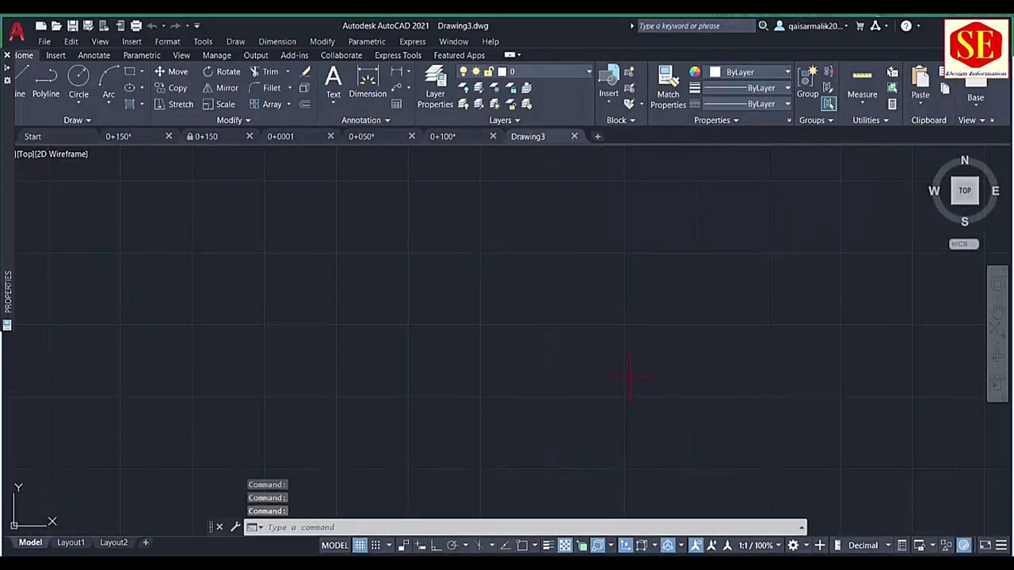
pyautogui.rightClick(386, 530)
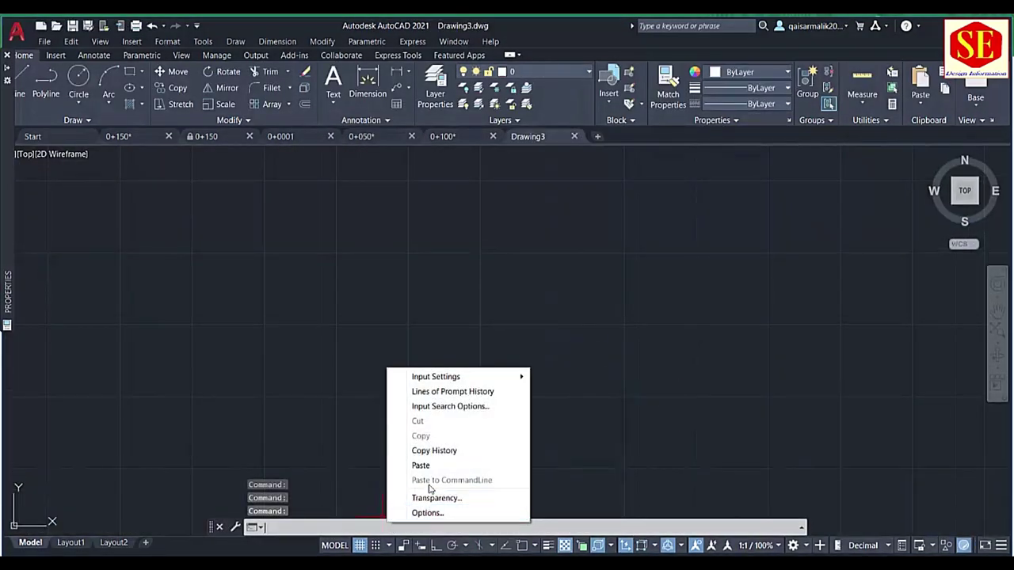
pyautogui.click(432, 468)
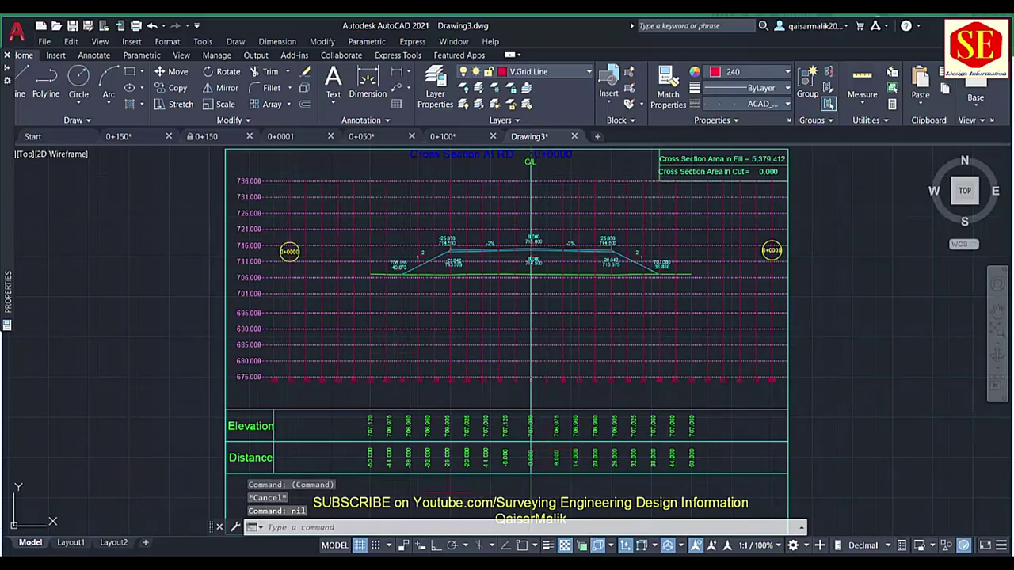
pyautogui.hotkey('alt', 'Tab')
pyautogui.click(231, 301)
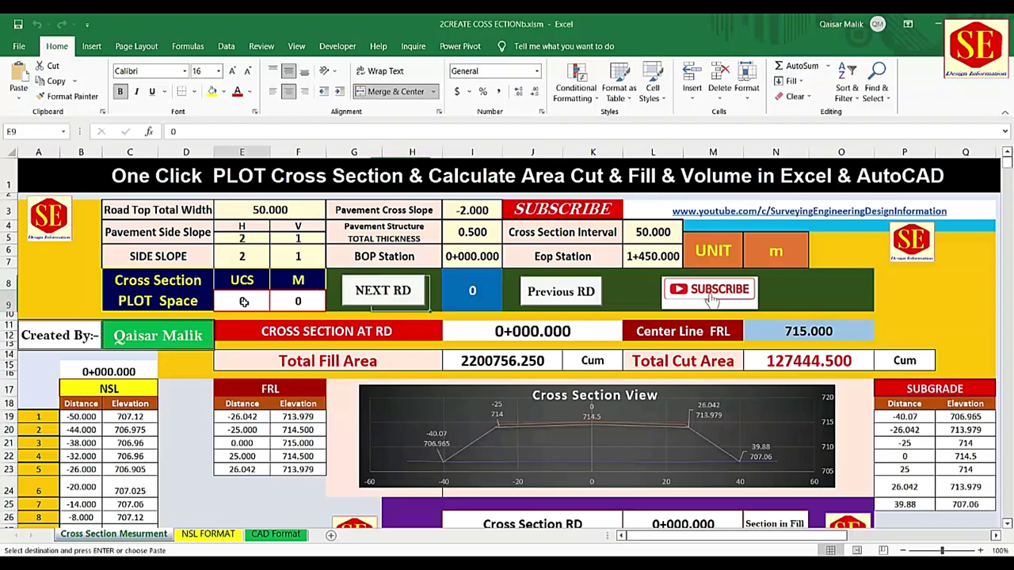
# - Set the M plot space in cell F9 to 200, briefly trying 300
pyautogui.click(300, 300)
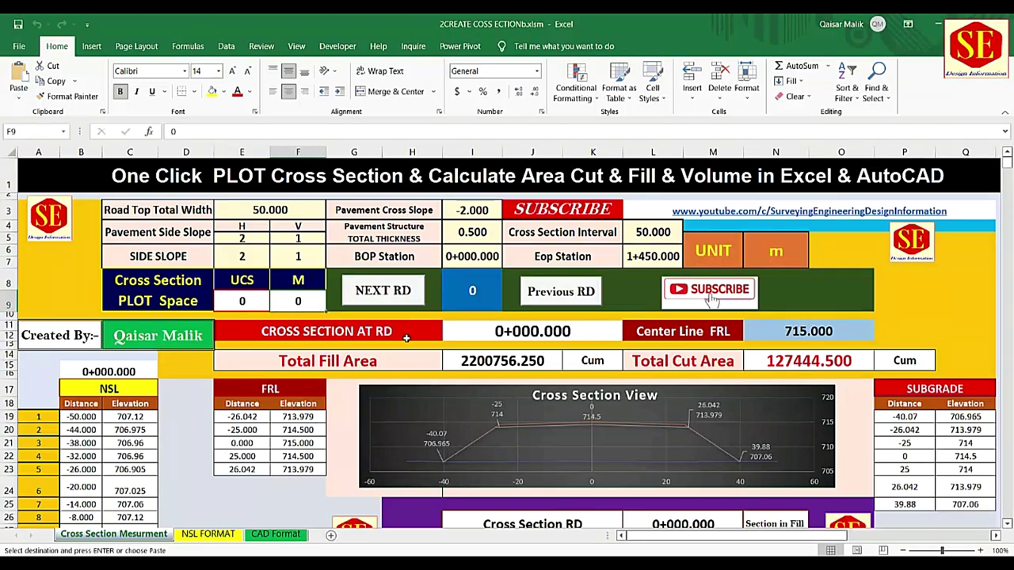
pyautogui.write('200')
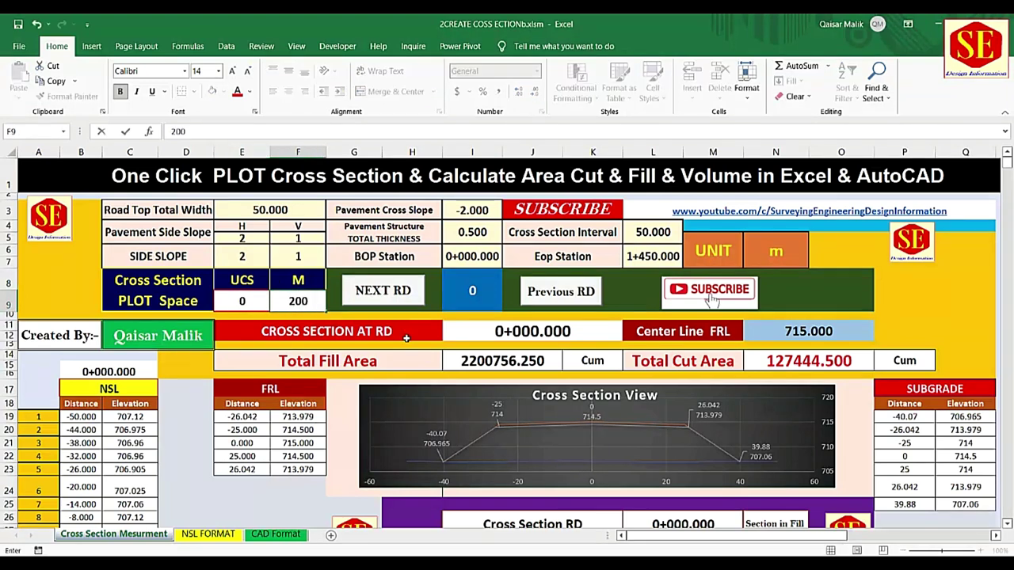
pyautogui.press('Return')
pyautogui.click(317, 298)
pyautogui.write('3')
pyautogui.press('Return')
pyautogui.click(301, 301)
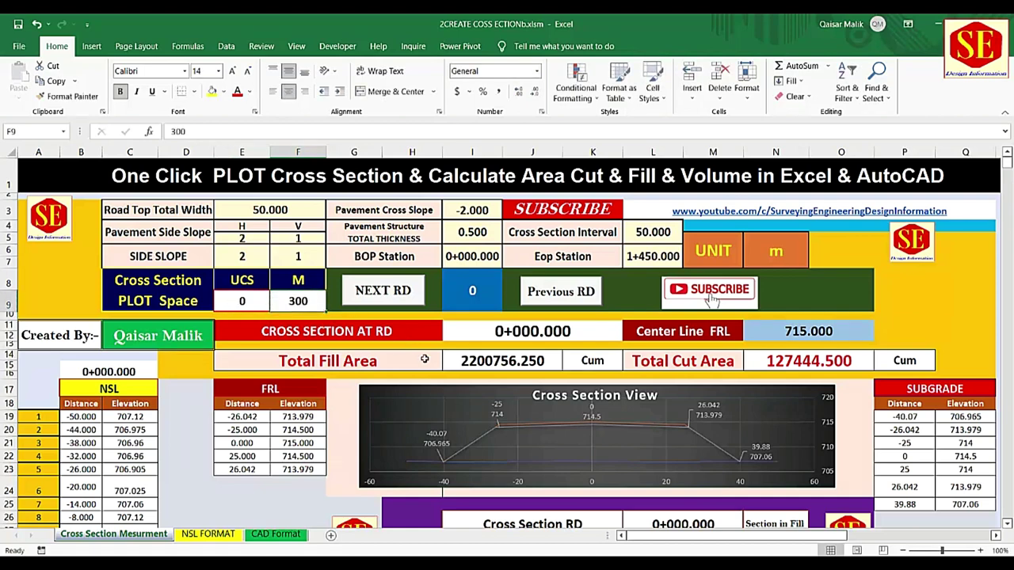
pyautogui.write('2')
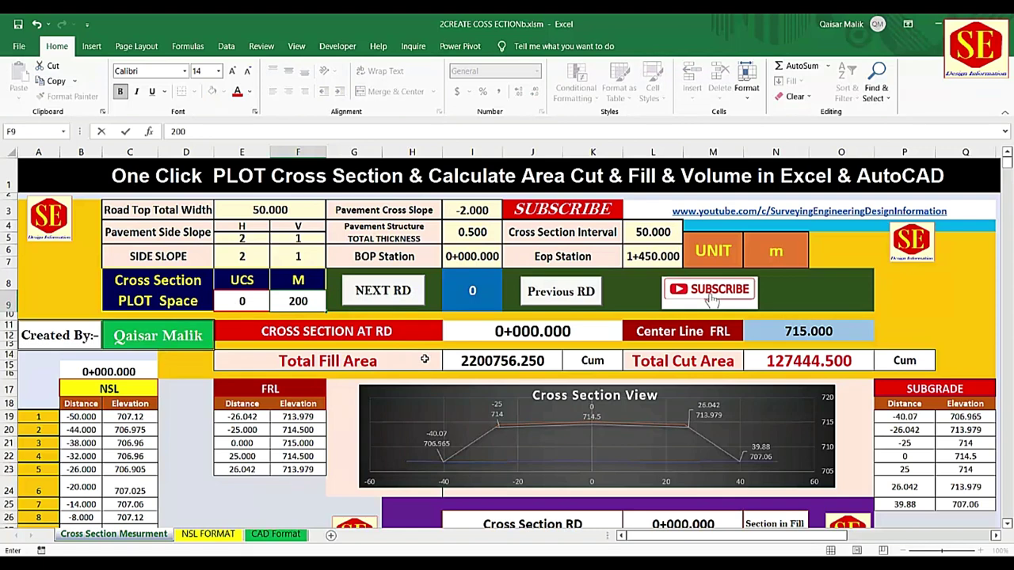
pyautogui.press('Return')
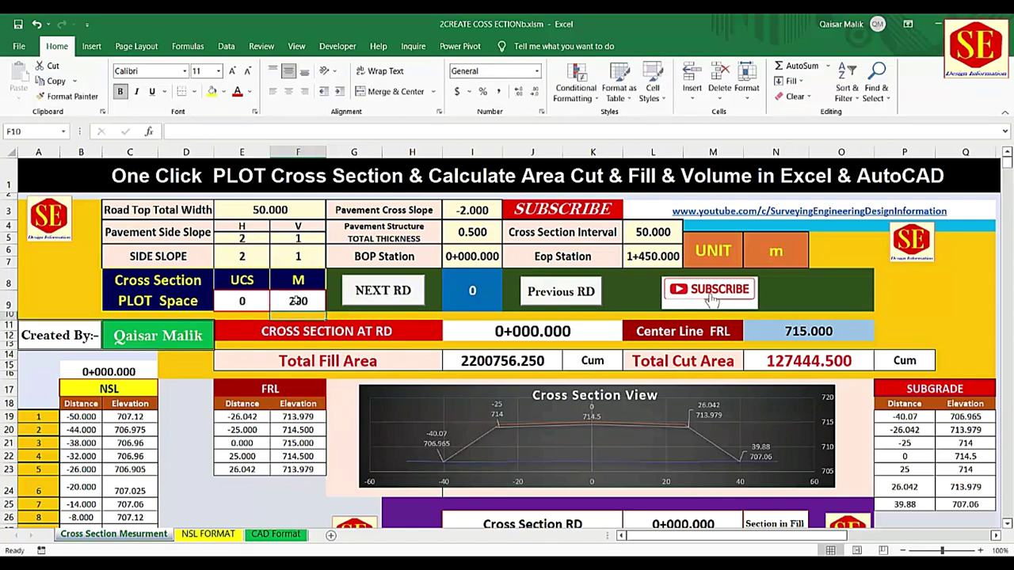
# - Advance to station 0+050 and paste its plot commands into Drawing3's command line
pyautogui.click(389, 291)
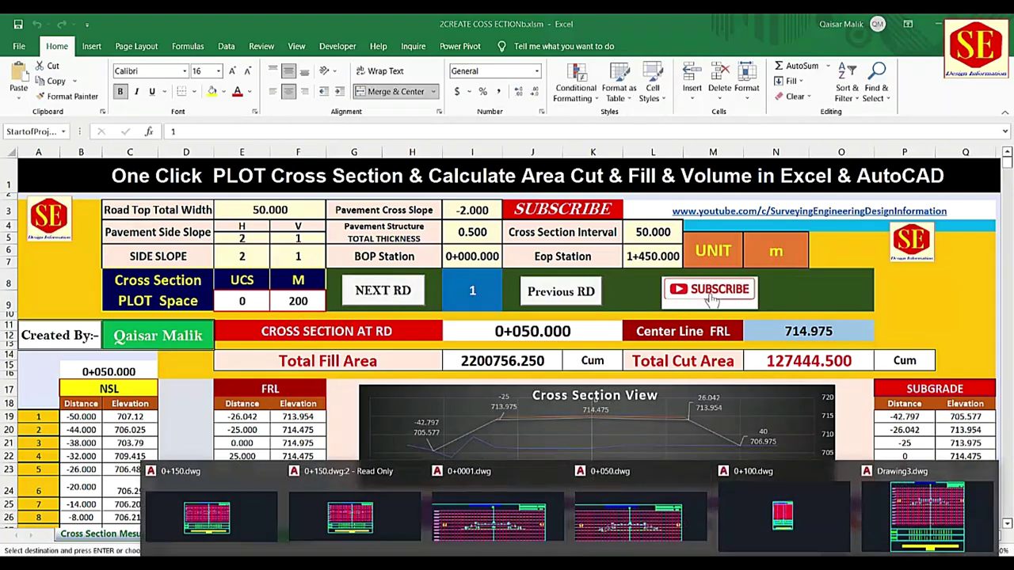
pyautogui.click(929, 507)
pyautogui.scroll(-2, 419, 292)
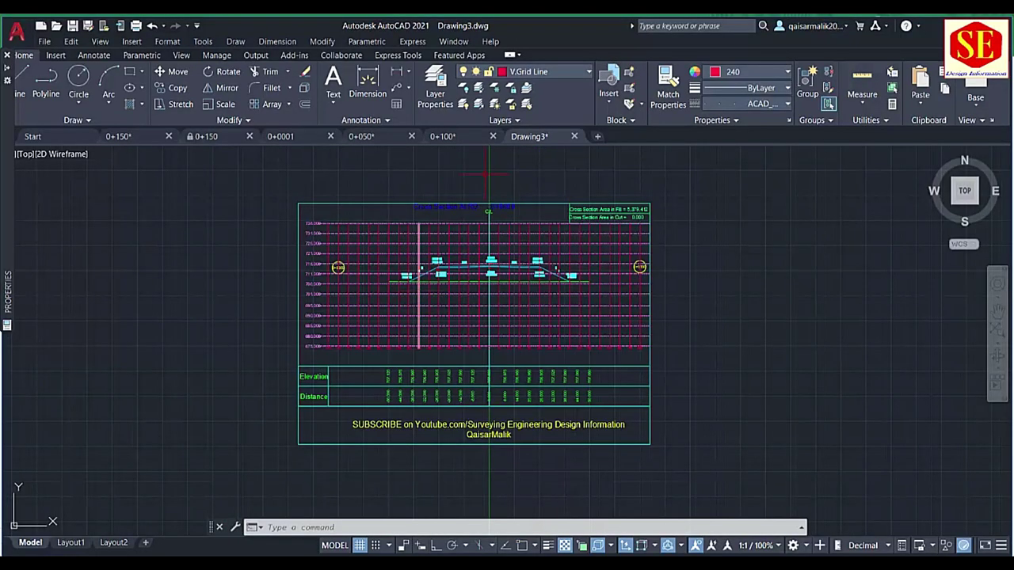
pyautogui.rightClick(418, 528)
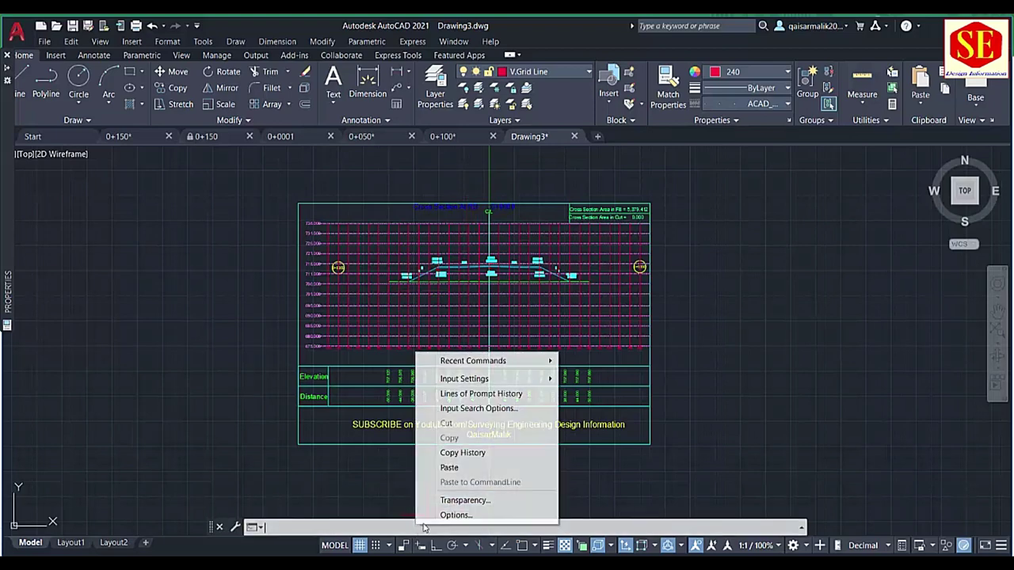
pyautogui.click(463, 468)
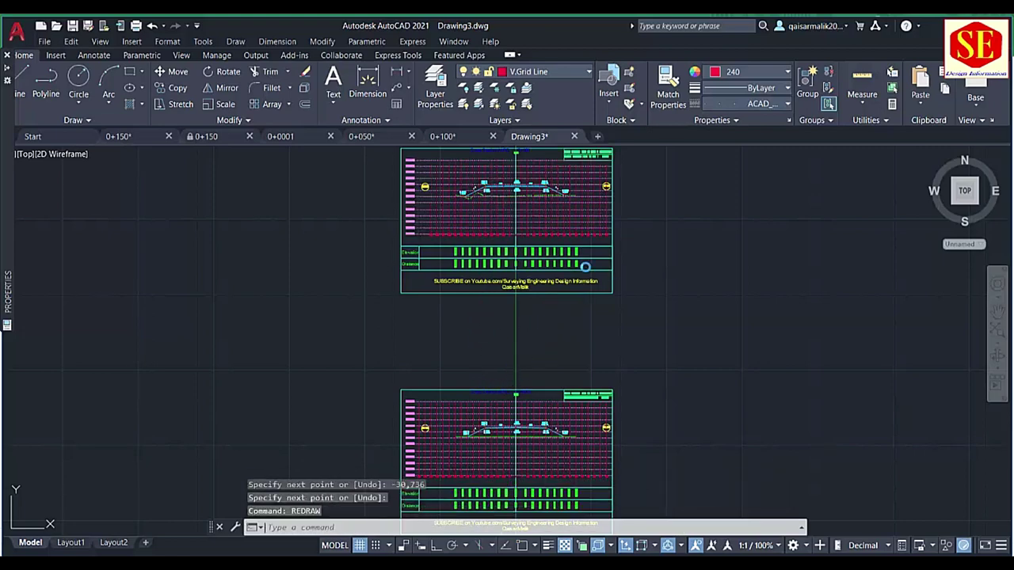
# - Pan and zoom Drawing3 to view the 0+000 and 0+050 sheets stacked together
pyautogui.moveTo(553, 224); pyautogui.dragTo(544, 316)
pyautogui.scroll(3, 544, 315)
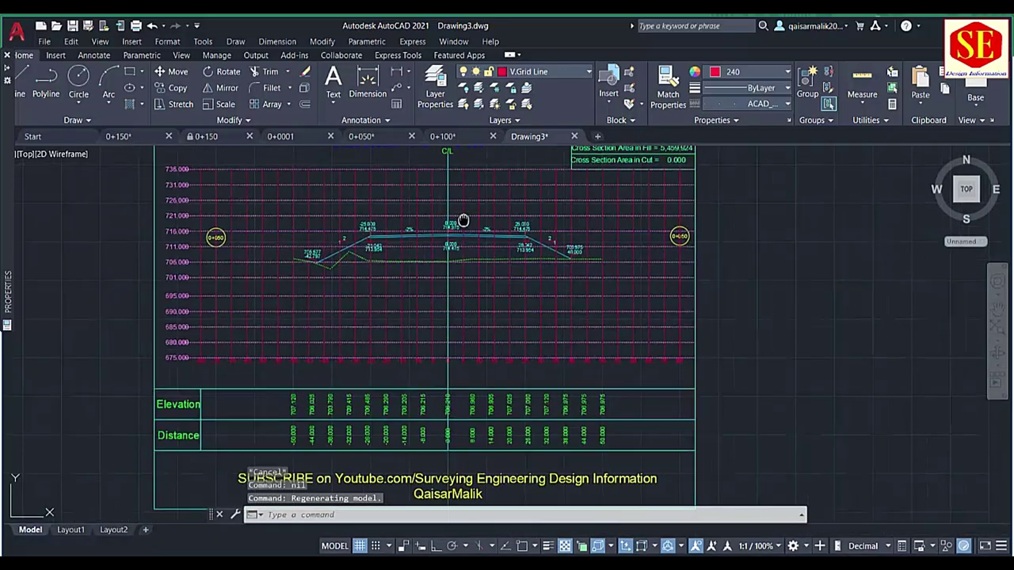
pyautogui.scroll(3, 630, 275)
pyautogui.scroll(-5, 630, 275)
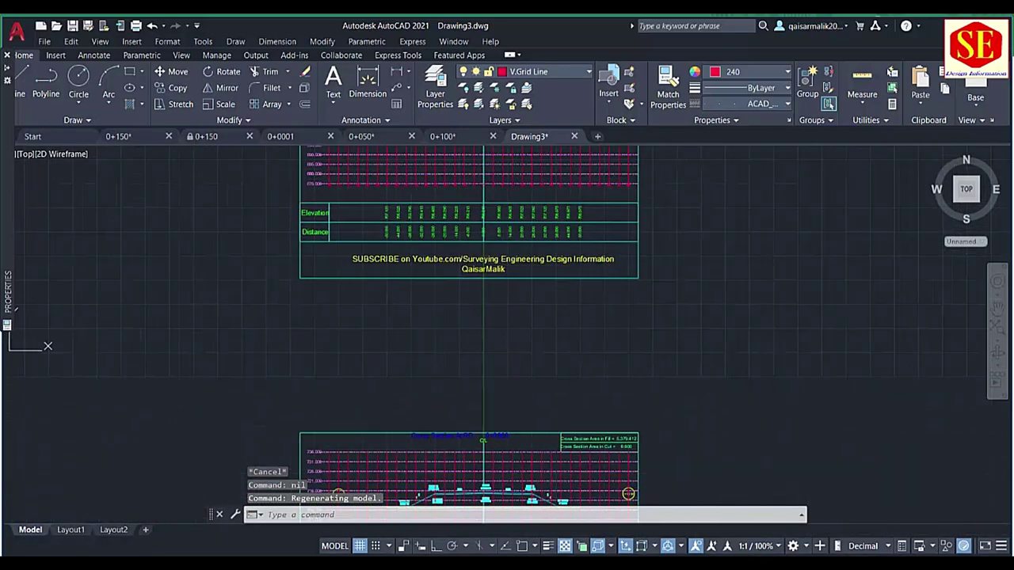
pyautogui.moveTo(621, 476); pyautogui.dragTo(621, 264)
pyautogui.scroll(5, 621, 367)
pyautogui.scroll(-5, 621, 367)
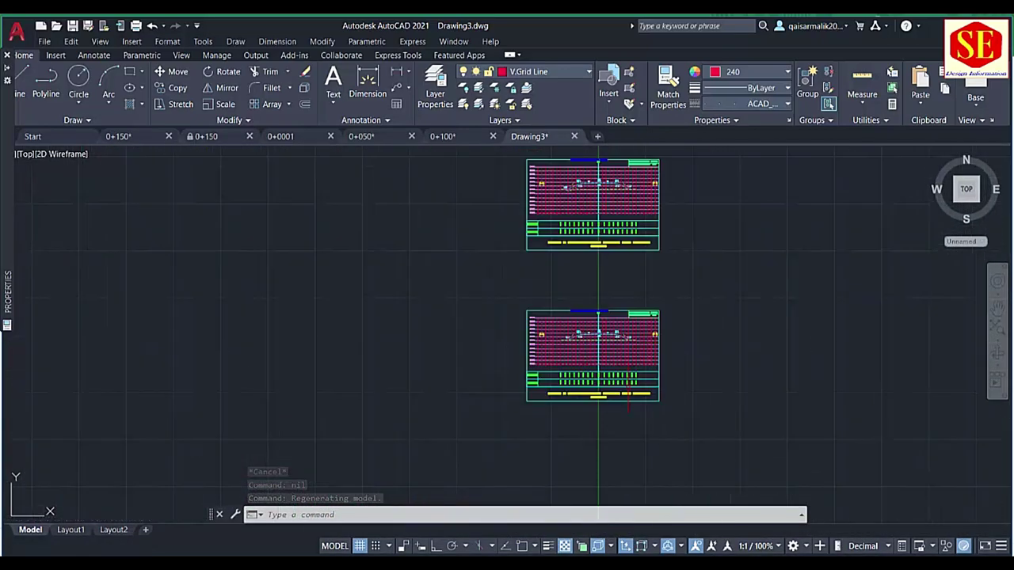
# - Set F9 to 400, advance to station 0+100, and plot it into Drawing3
pyautogui.hotkey('alt', 'Tab')
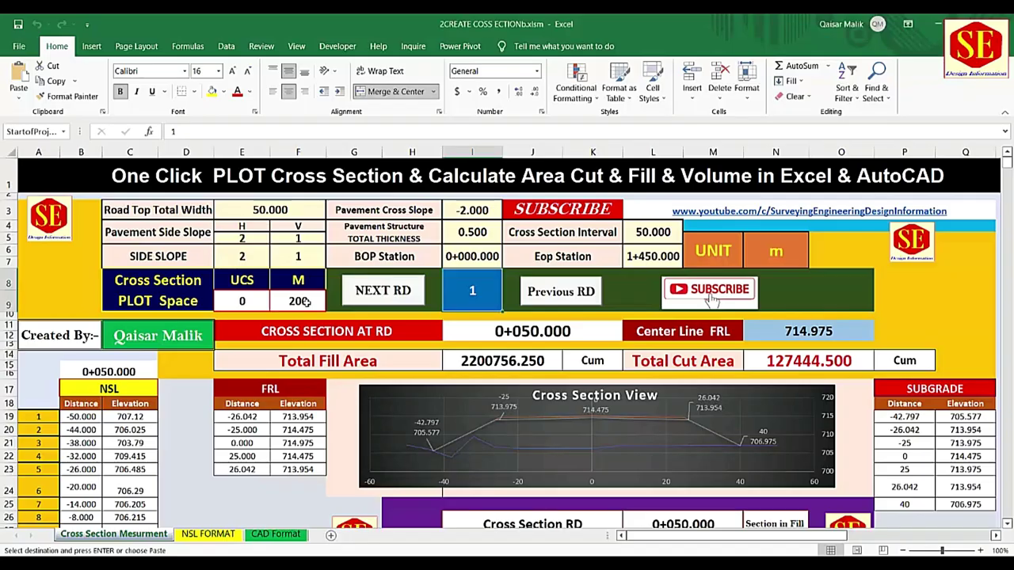
pyautogui.click(303, 301)
pyautogui.write('400')
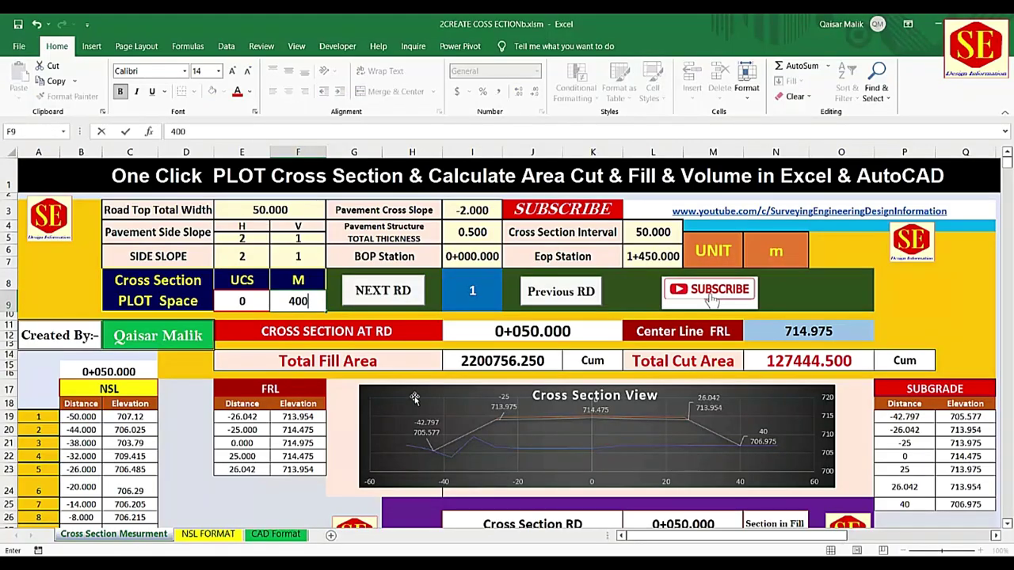
pyautogui.press('Return')
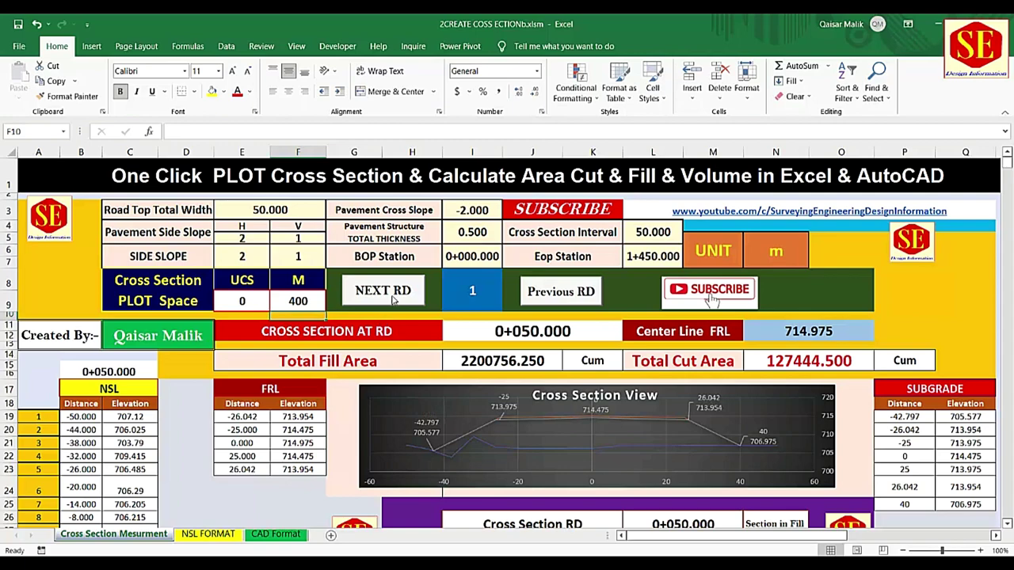
pyautogui.click(394, 300)
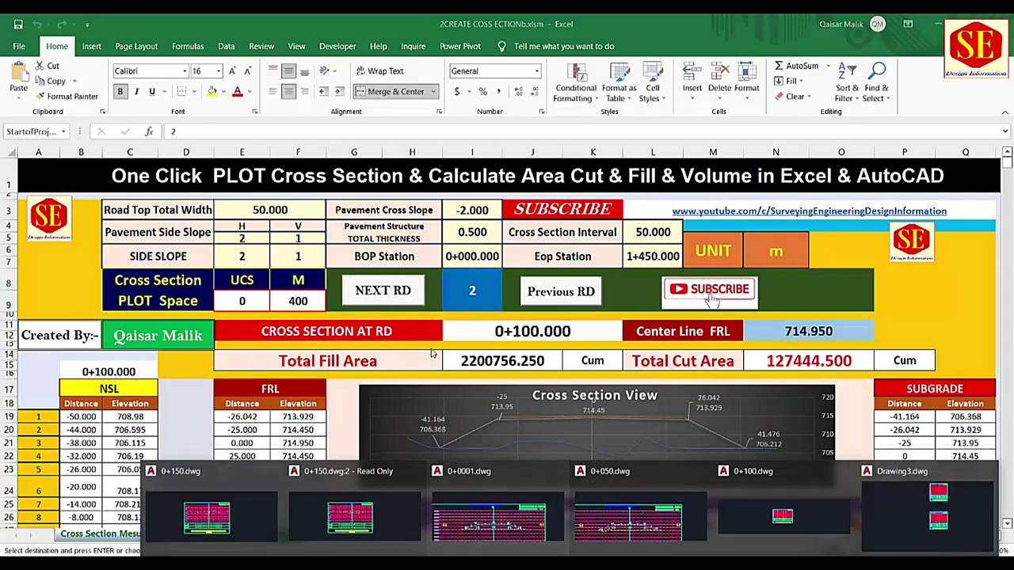
pyautogui.click(892, 513)
pyautogui.scroll(-3, 415, 320)
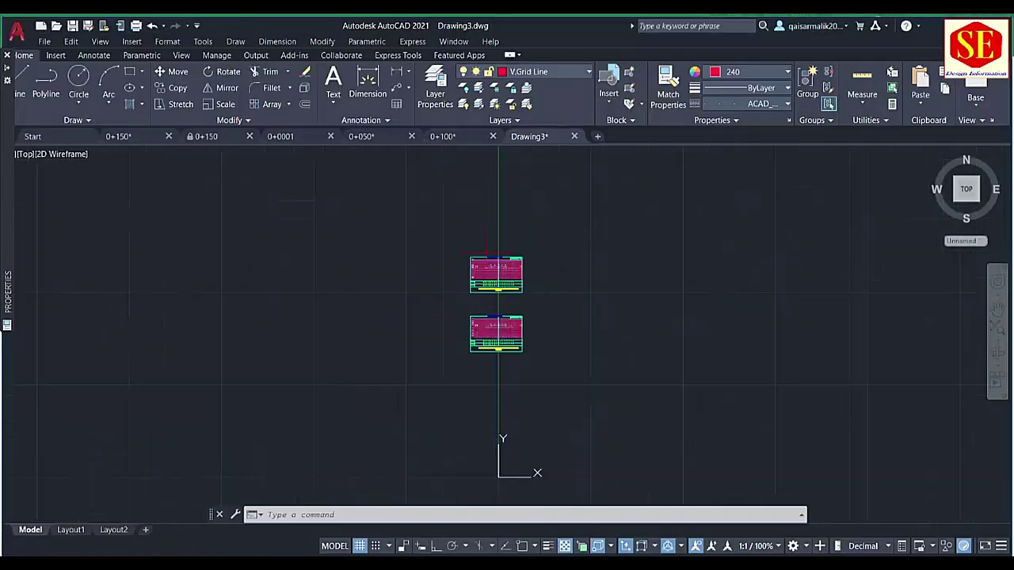
pyautogui.rightClick(450, 517)
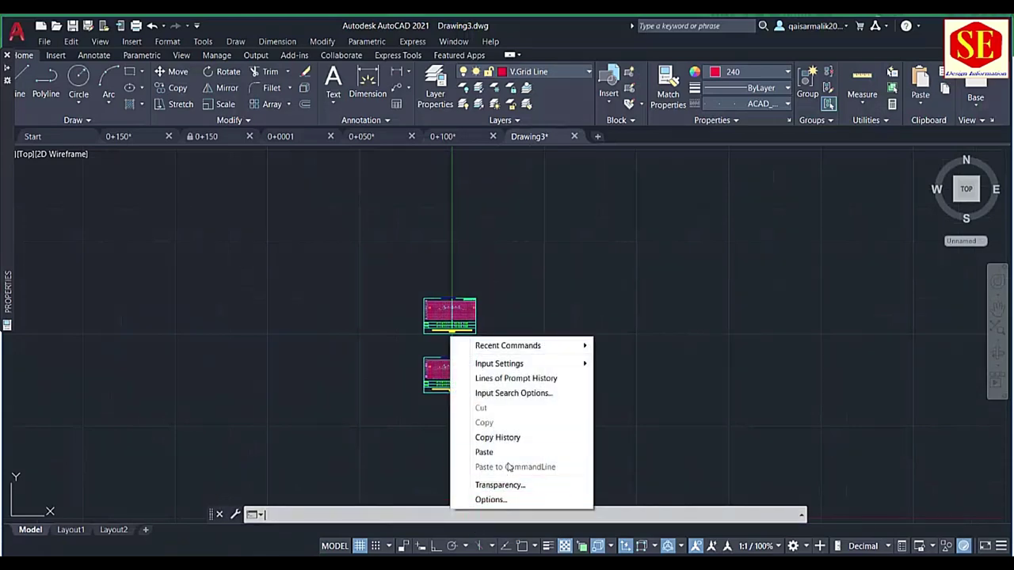
pyautogui.click(485, 450)
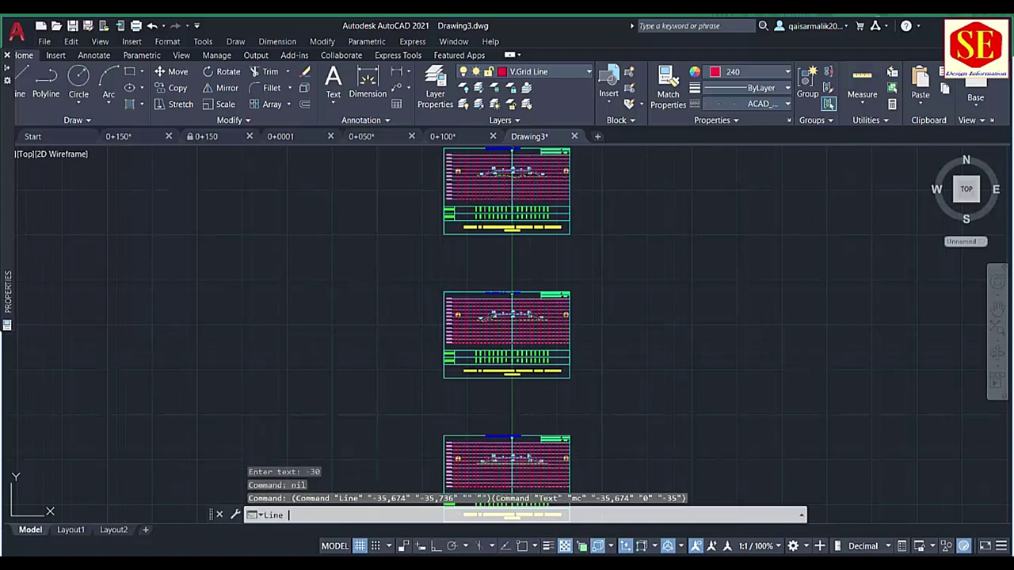
# - Set F9 to 600, advance to station 0+150, and plot it into Drawing3
pyautogui.hotkey('alt', 'Tab')
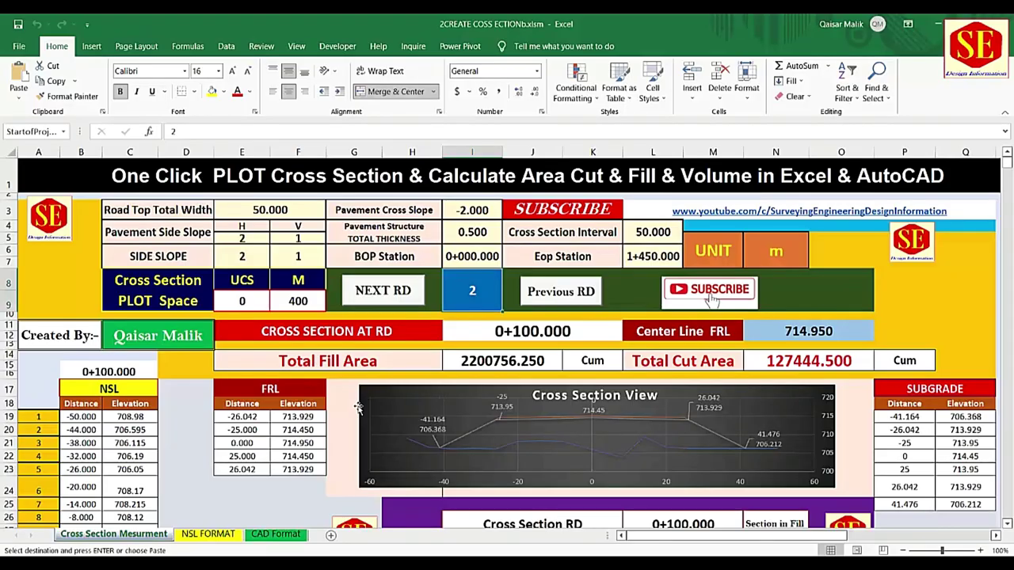
pyautogui.click(293, 301)
pyautogui.write('6')
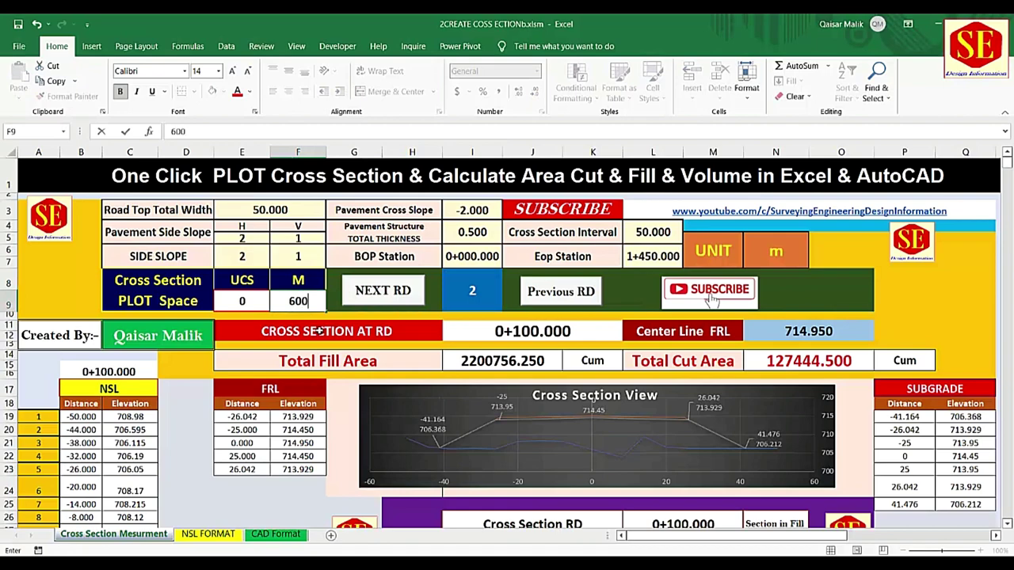
pyautogui.press('Return')
pyautogui.click(420, 299)
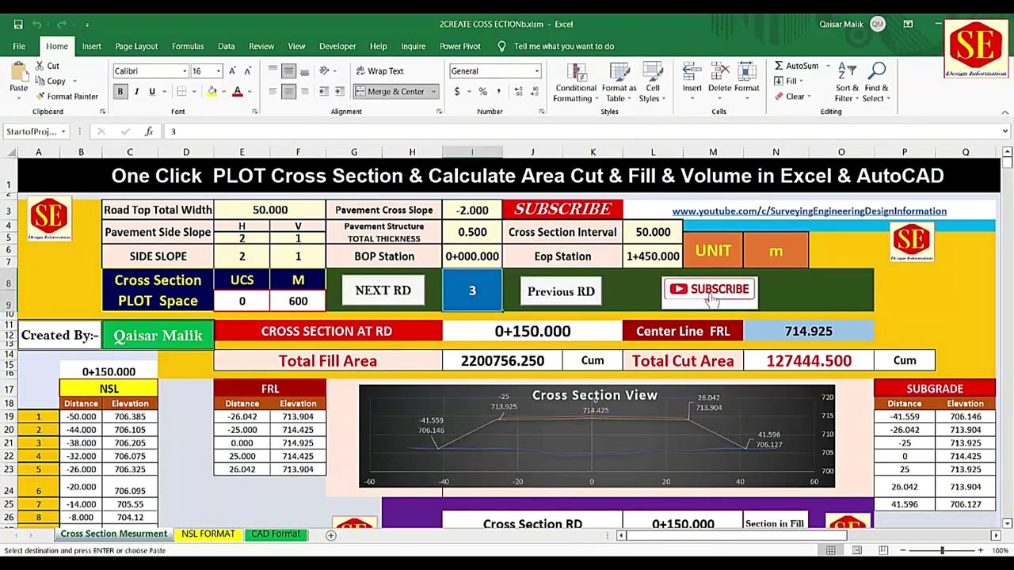
pyautogui.hotkey('alt', 'Tab')
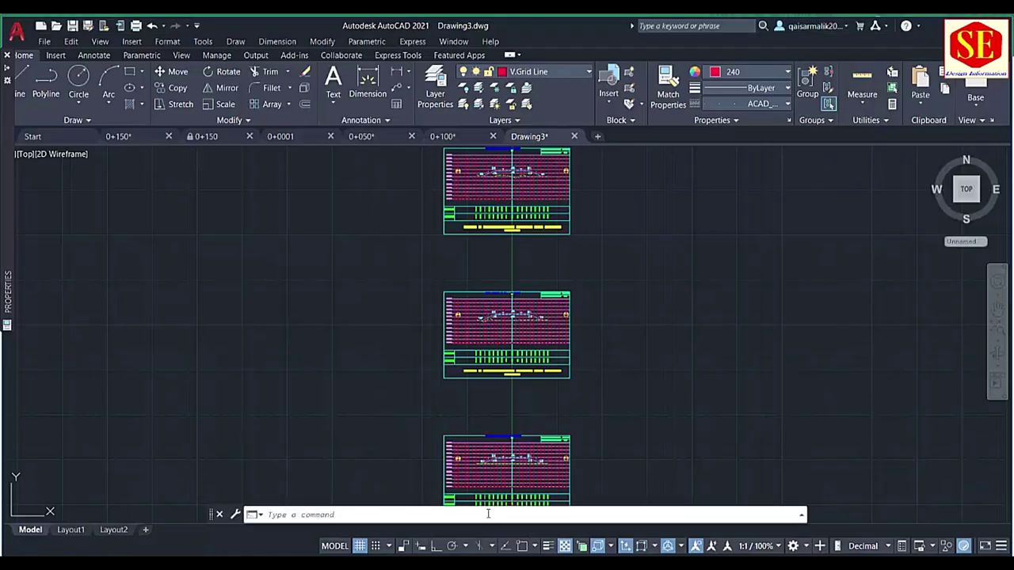
pyautogui.rightClick(484, 517)
pyautogui.click(532, 463)
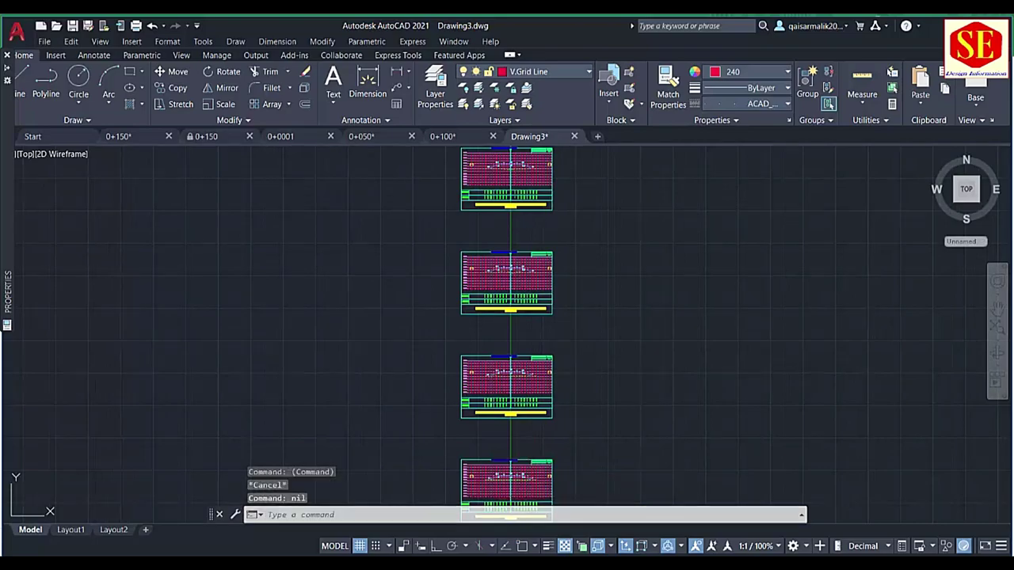
pyautogui.hotkey('alt', 'Tab')
# - Set F9 to 800, advance to station 0+200, and plot it into Drawing3
pyautogui.click(307, 302)
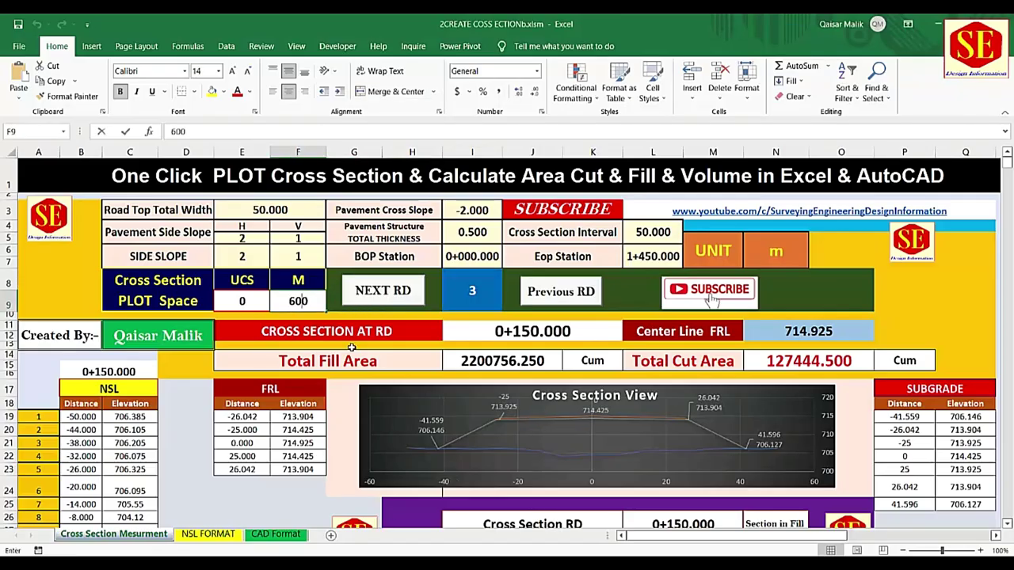
pyautogui.write('800')
pyautogui.press('Return')
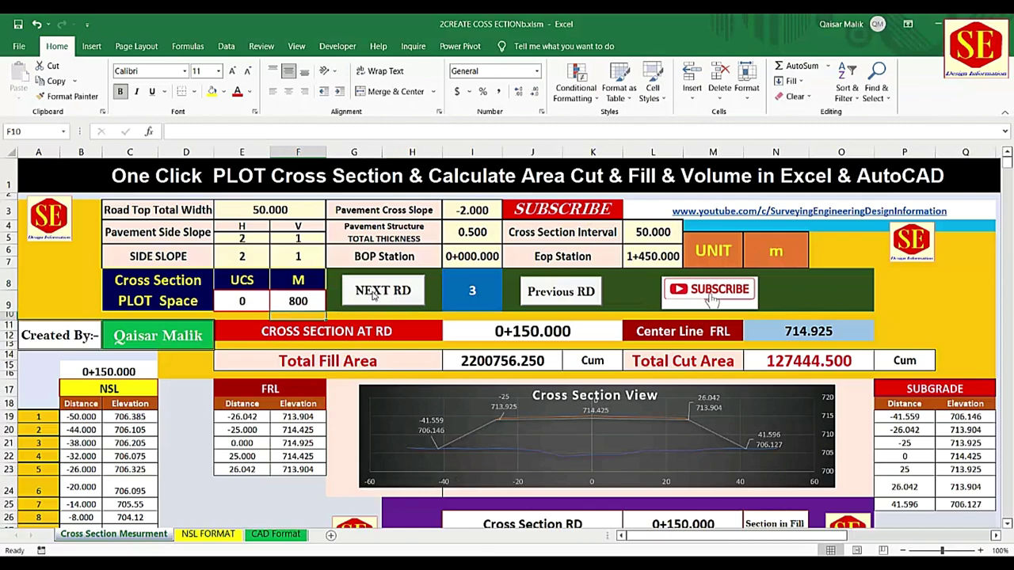
pyautogui.click(351, 293)
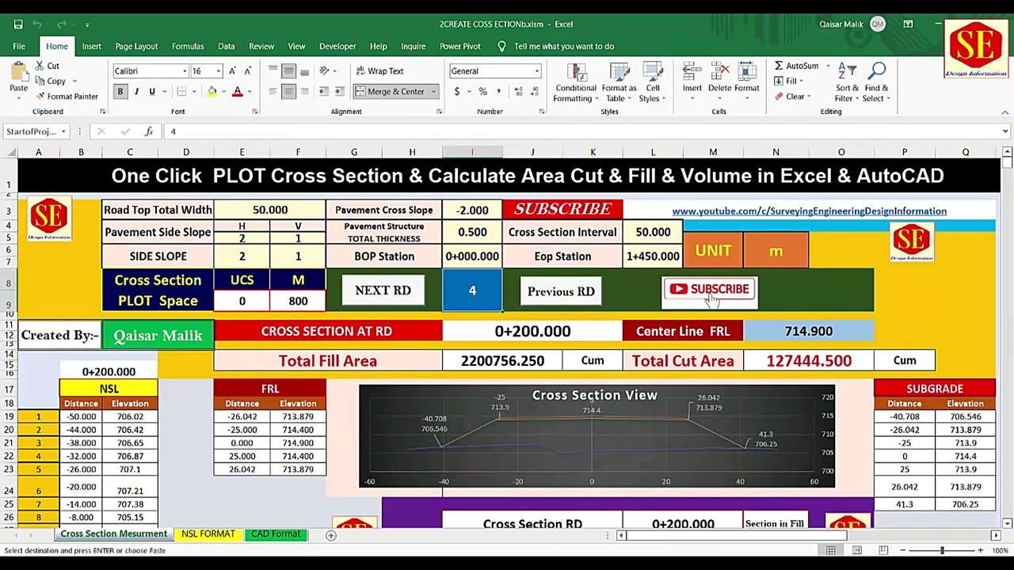
pyautogui.click(927, 516)
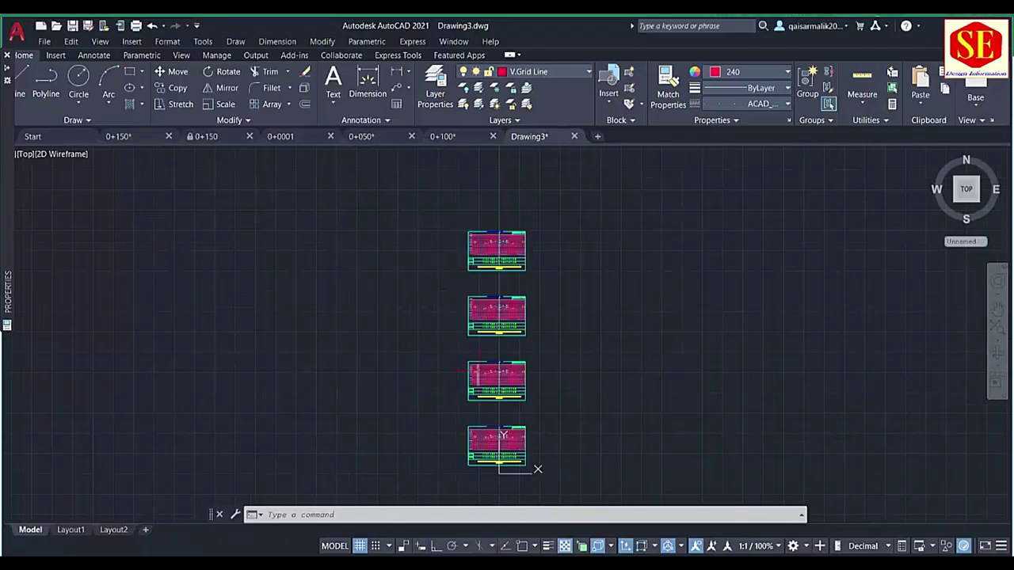
pyautogui.rightClick(444, 517)
pyautogui.click(483, 456)
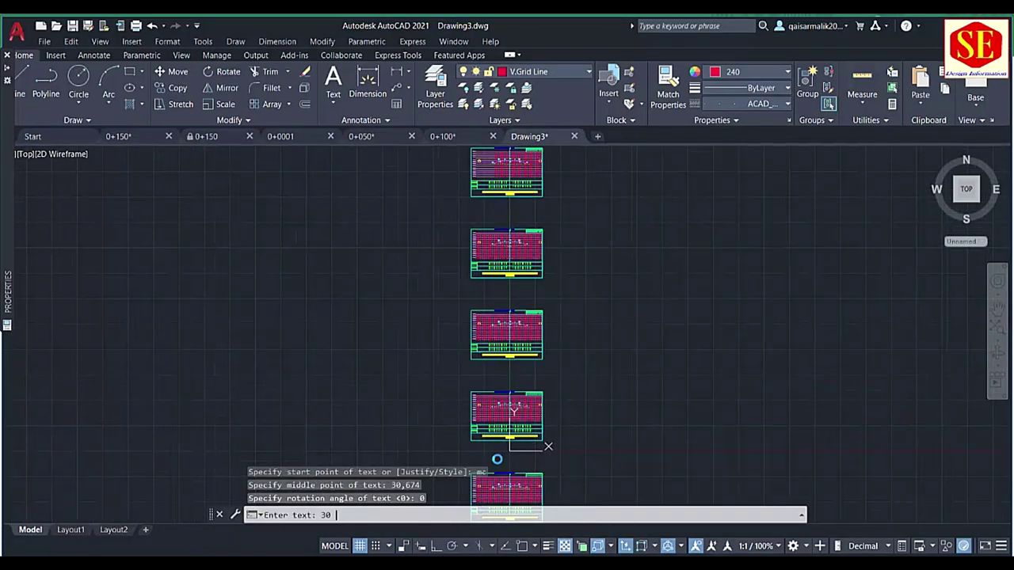
# - Set F9 to 1000, advance to station 0+250, and plot it into Drawing3
pyautogui.hotkey('alt', 'Tab')
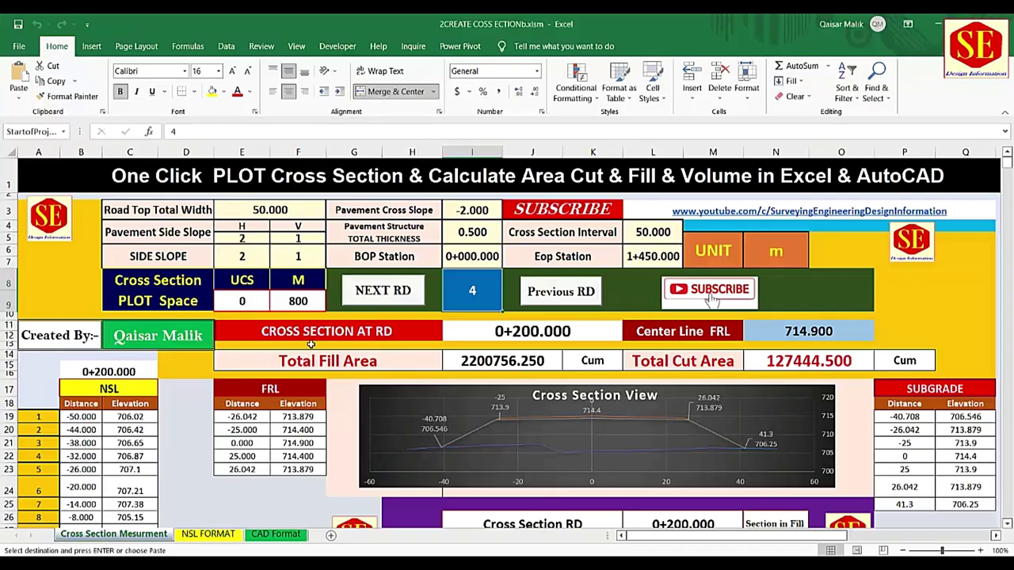
pyautogui.write('10')
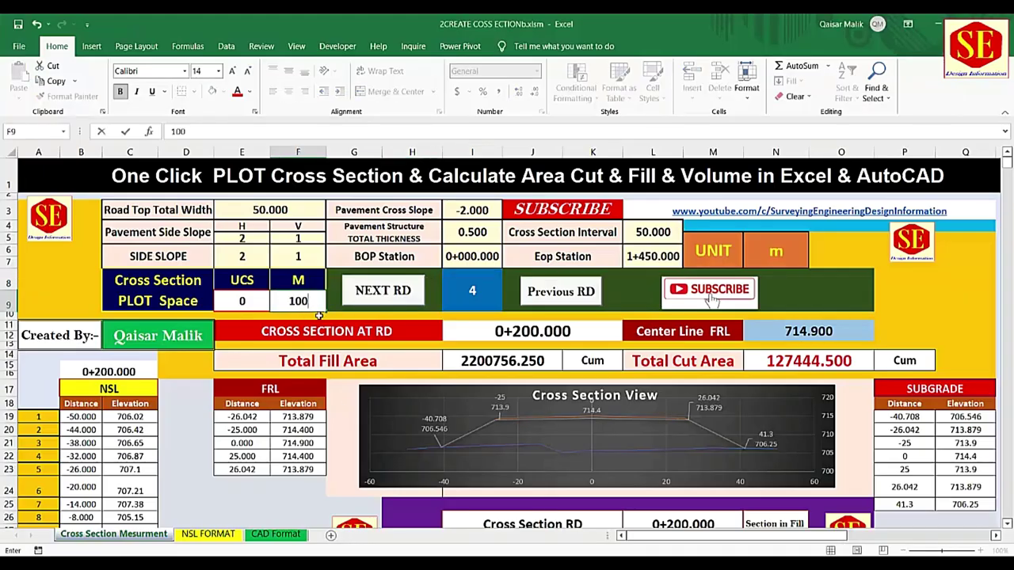
pyautogui.write('0')
pyautogui.press('Return')
pyautogui.click(379, 290)
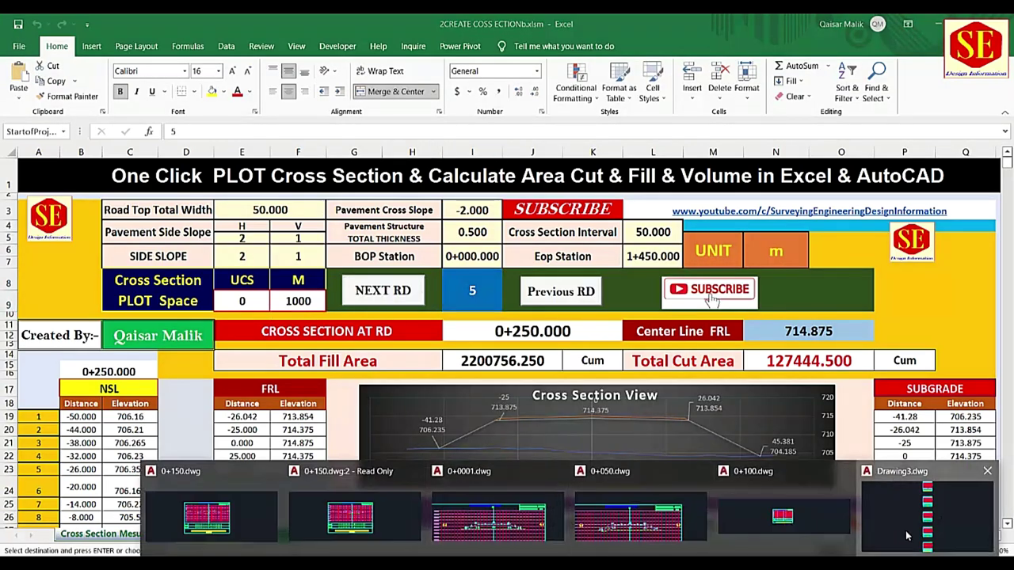
pyautogui.click(905, 507)
pyautogui.rightClick(437, 515)
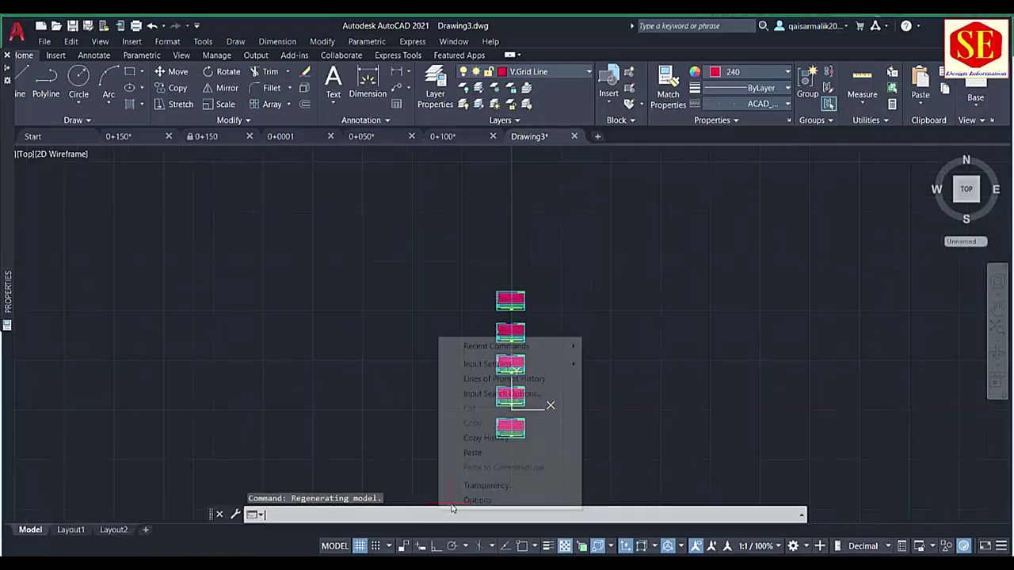
pyautogui.click(485, 453)
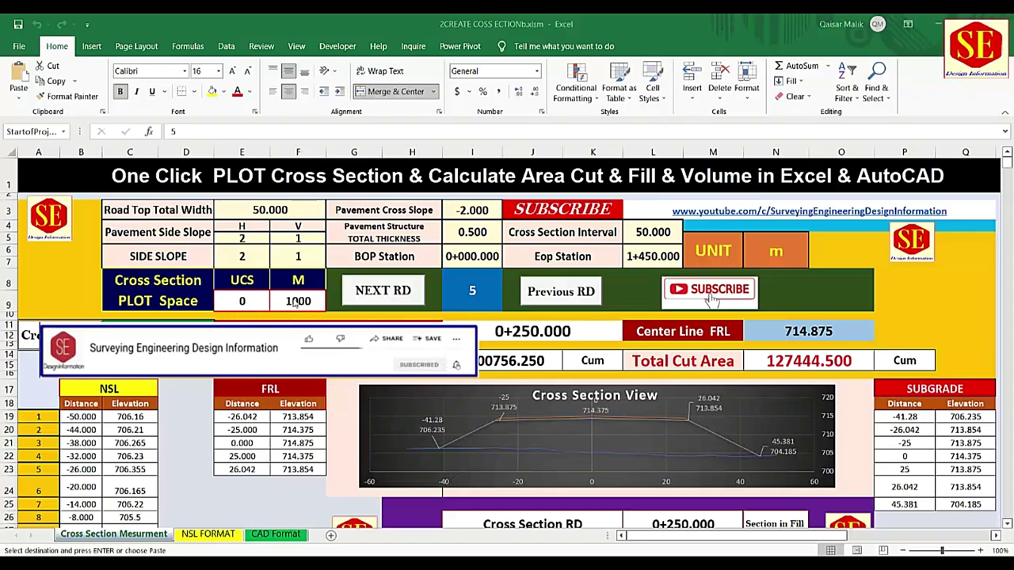
# - Set F9 to 1200, advance to station 0+300, and plot it into Drawing3
pyautogui.click(305, 306)
pyautogui.write('12')
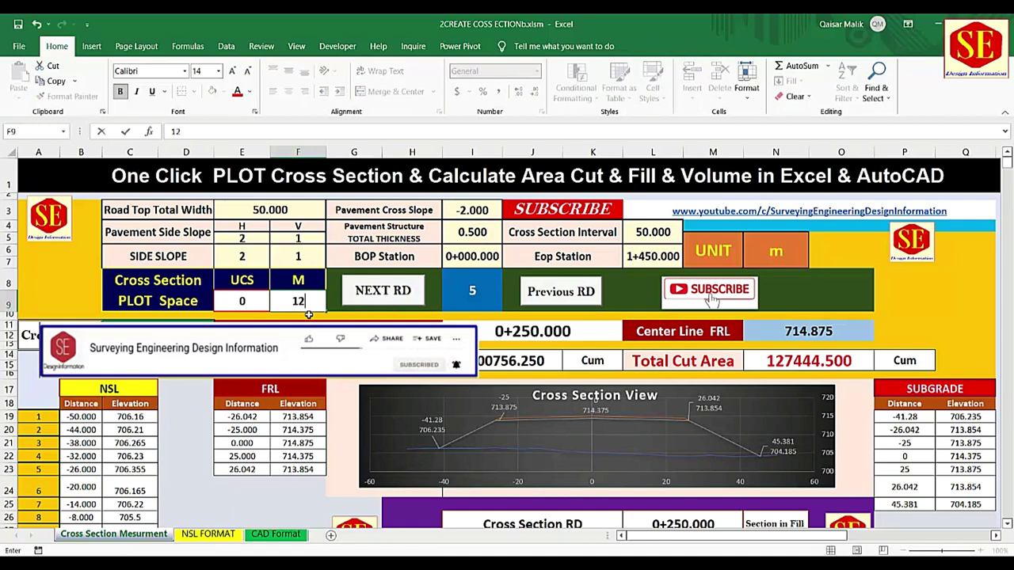
pyautogui.press('Return')
pyautogui.click(375, 293)
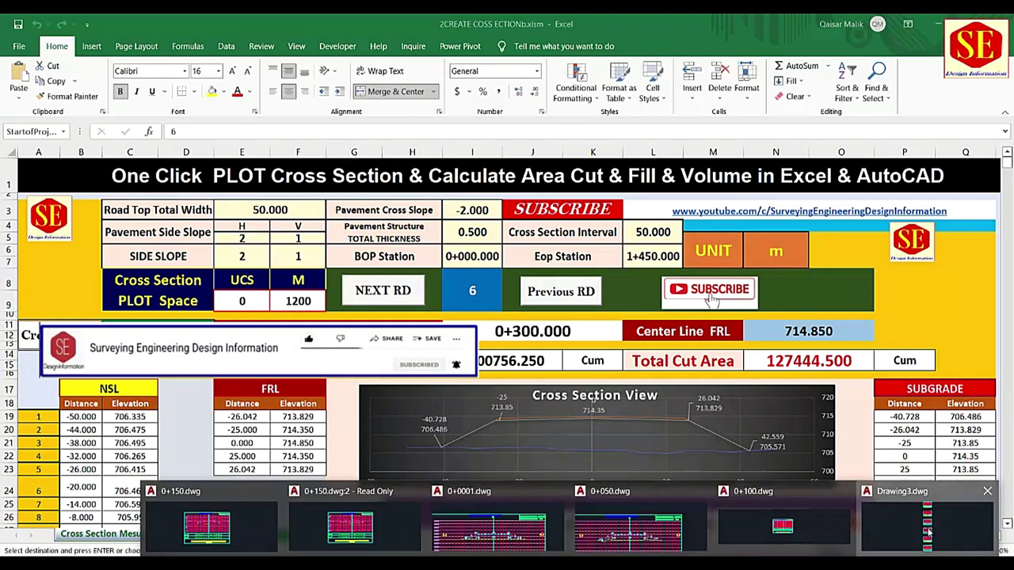
pyautogui.click(927, 523)
pyautogui.rightClick(373, 513)
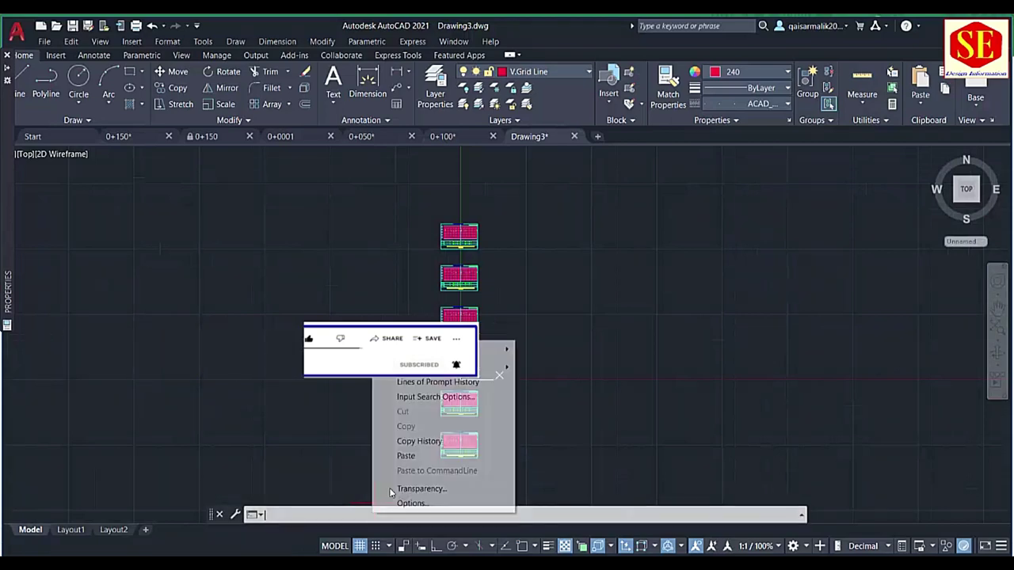
pyautogui.click(404, 455)
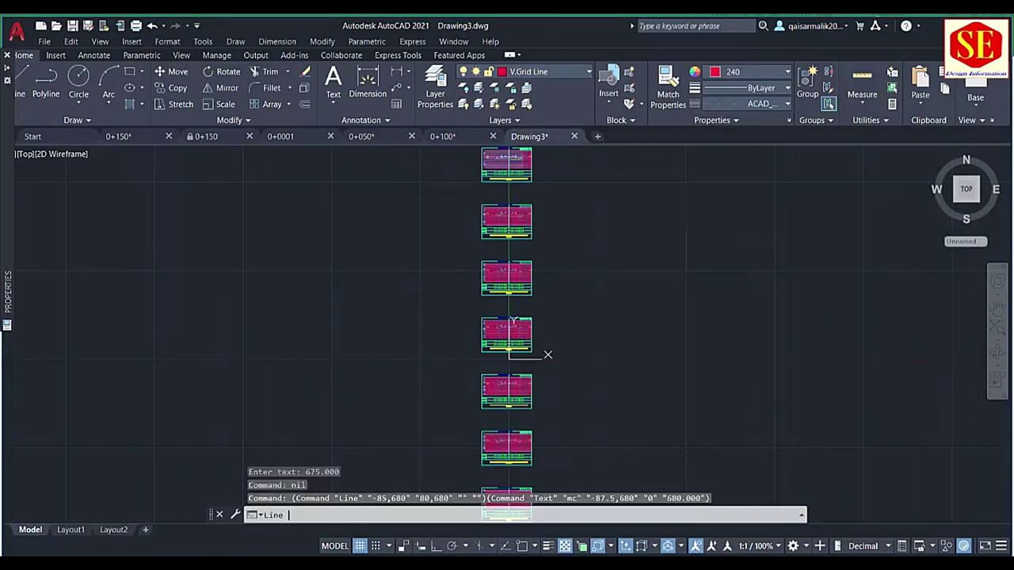
pyautogui.scroll(-2, 517, 222)
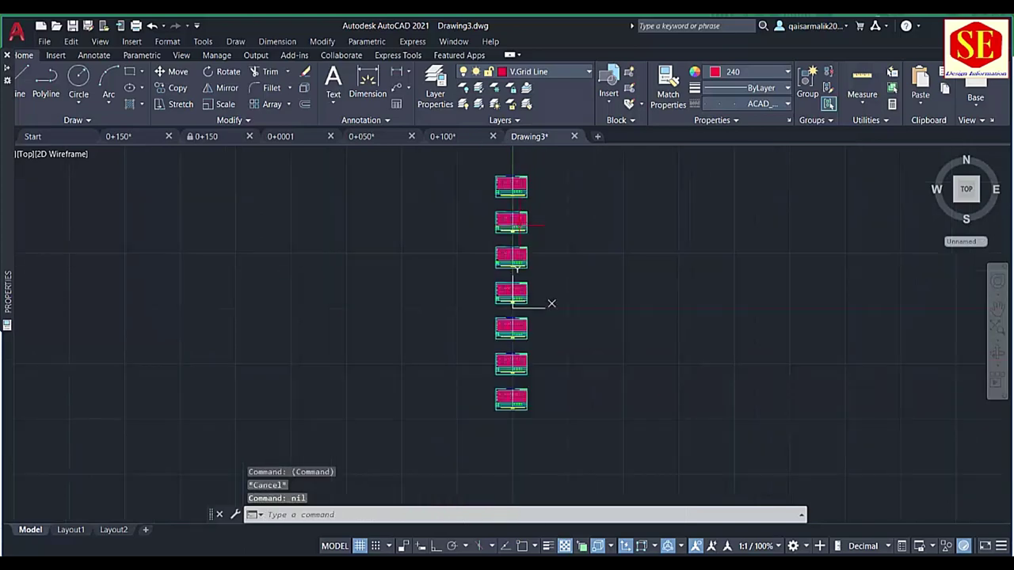
# - Set F9 to 1400, advance to station 0+350, and plot it into Drawing3
pyautogui.hotkey('alt', 'Tab')
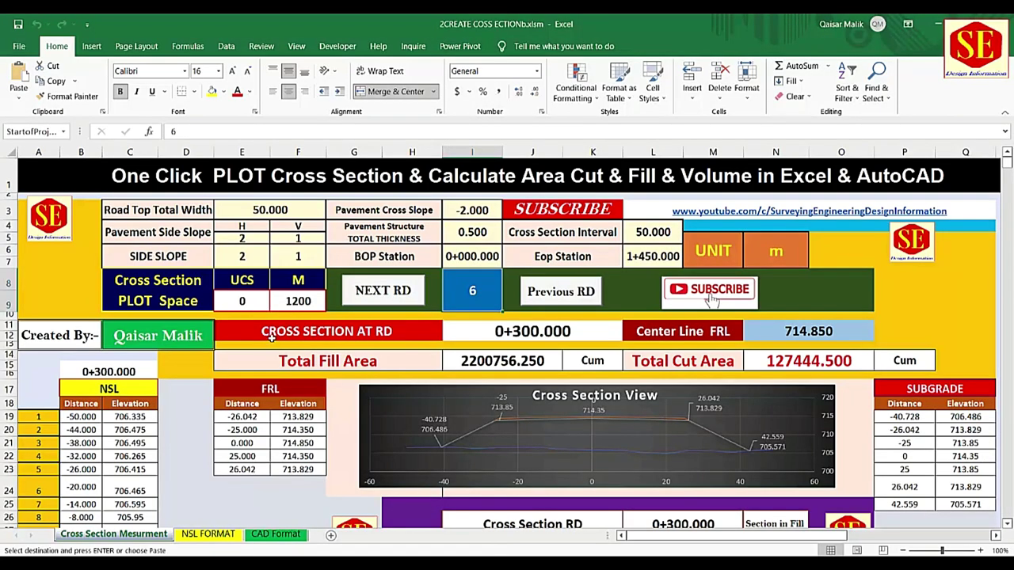
pyautogui.write('14')
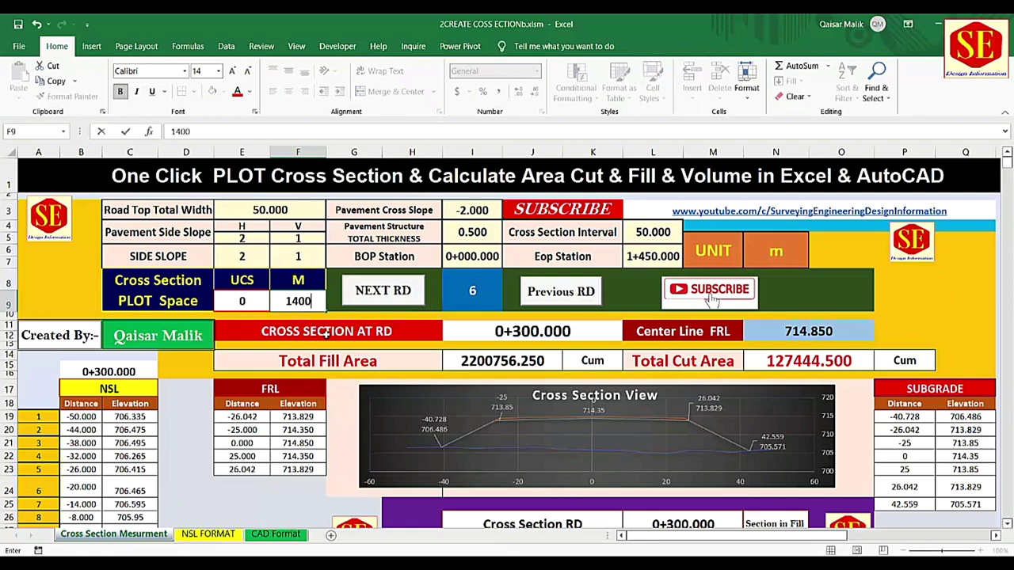
pyautogui.press('Return')
pyautogui.click(384, 295)
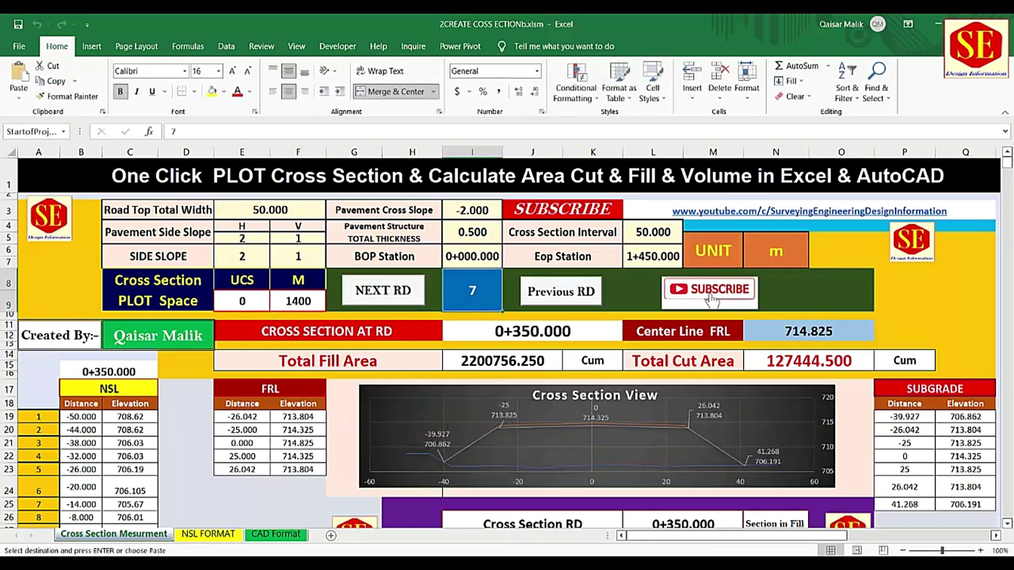
pyautogui.click(945, 541)
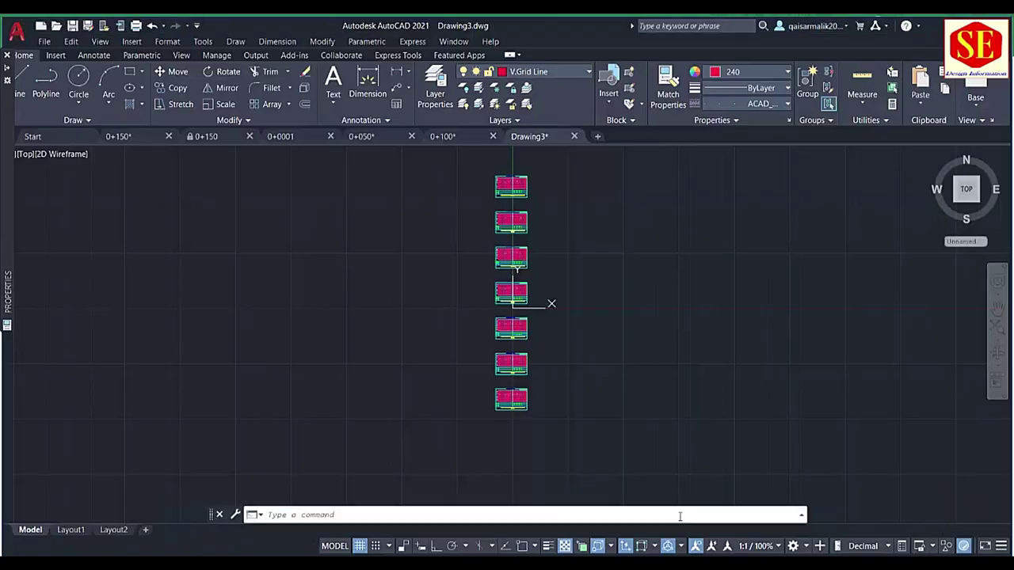
pyautogui.rightClick(476, 514)
pyautogui.click(527, 453)
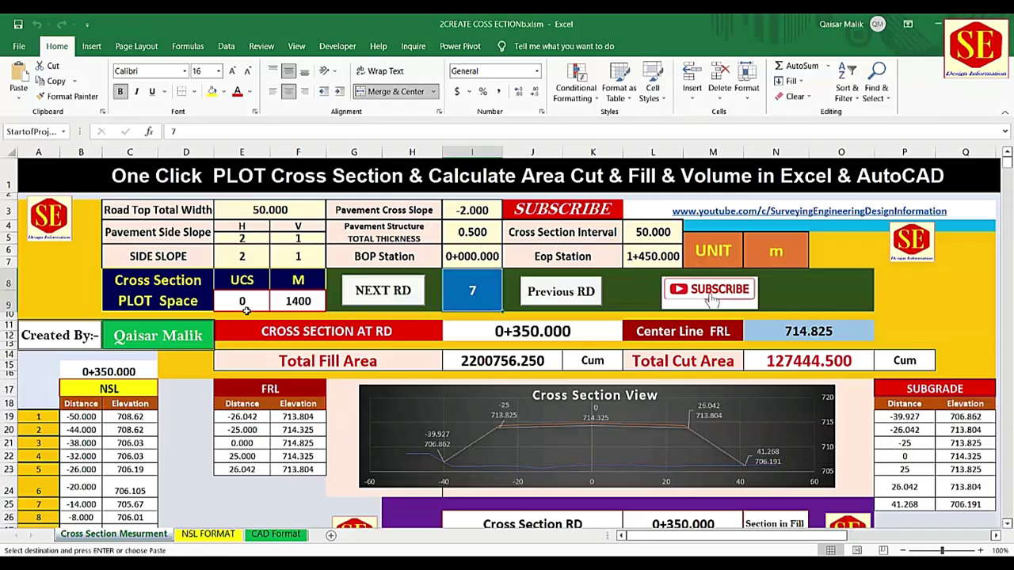
# - Set F9 to 1600, advance to station 0+400, and plot it into Drawing3
pyautogui.click(293, 308)
pyautogui.write('160')
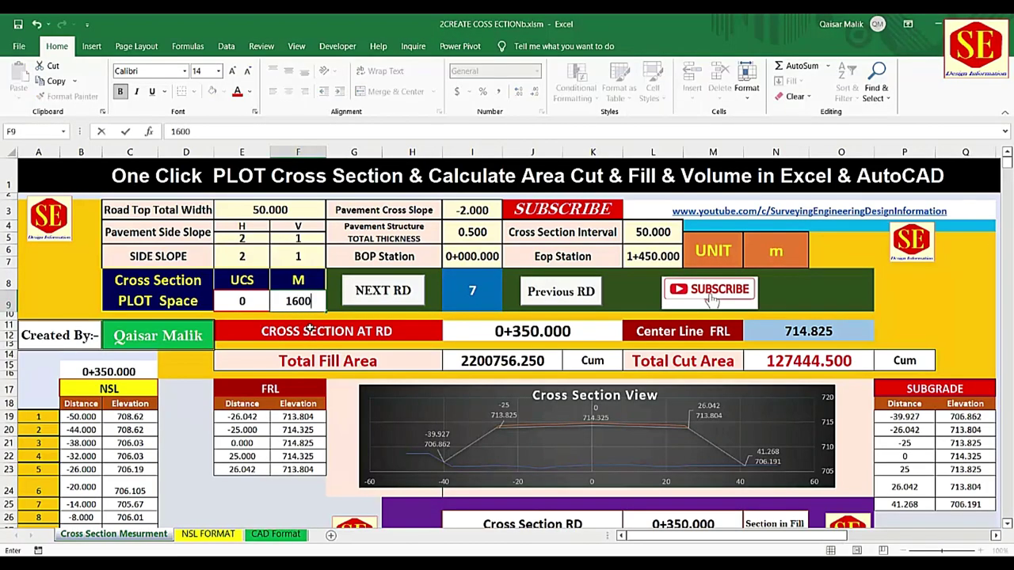
pyautogui.press('Return')
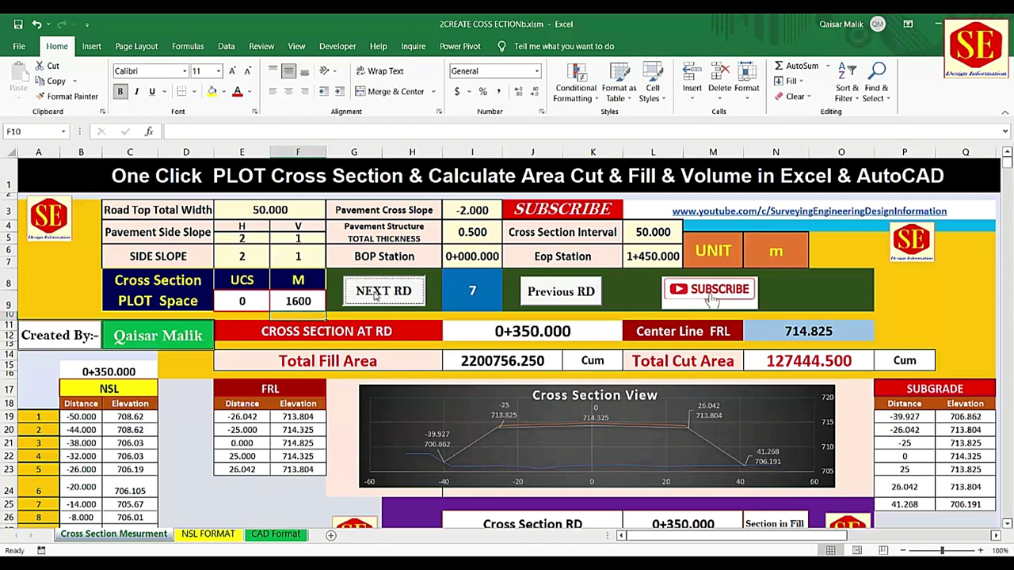
pyautogui.click(380, 290)
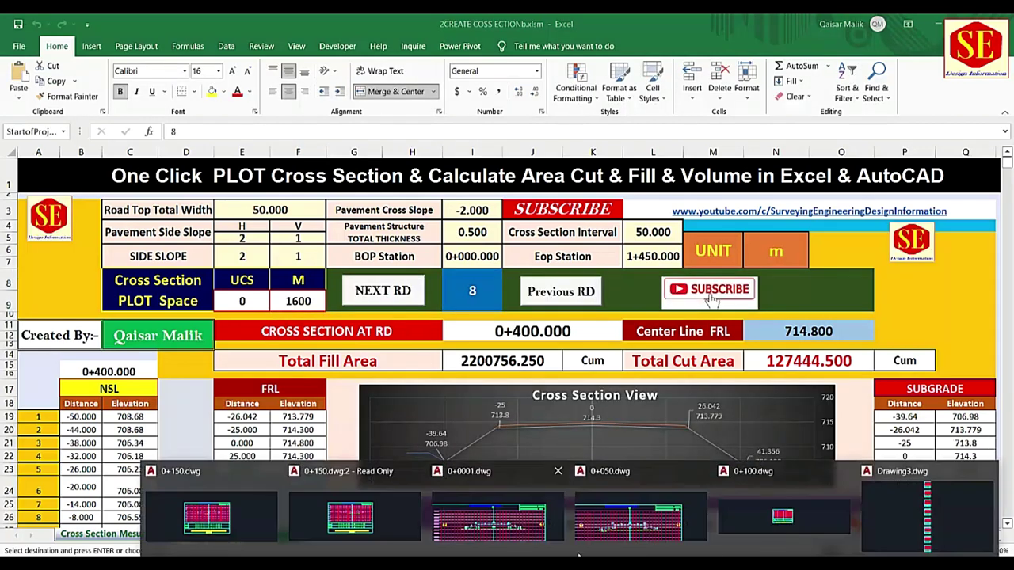
pyautogui.click(876, 509)
pyautogui.rightClick(482, 515)
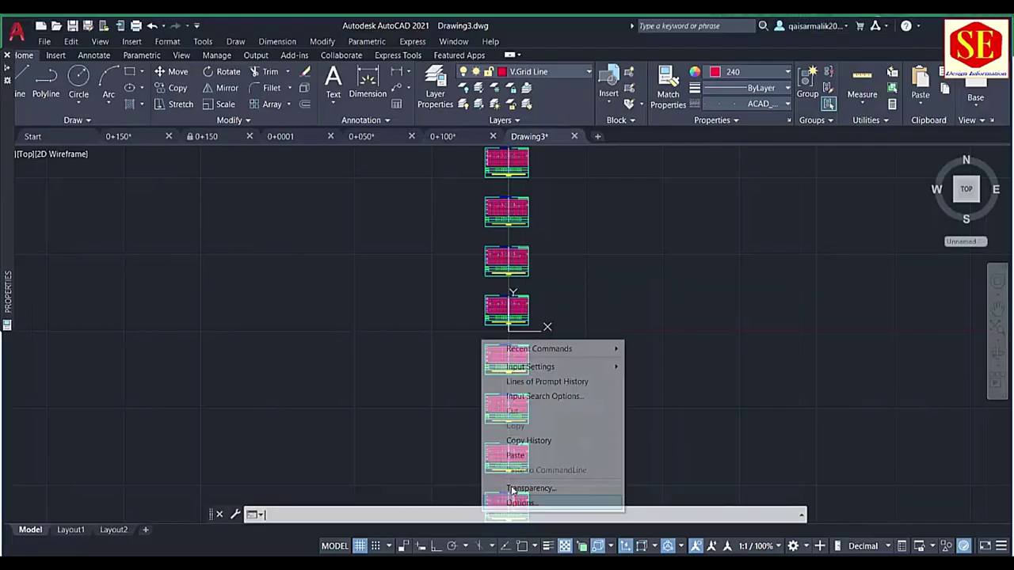
pyautogui.click(539, 457)
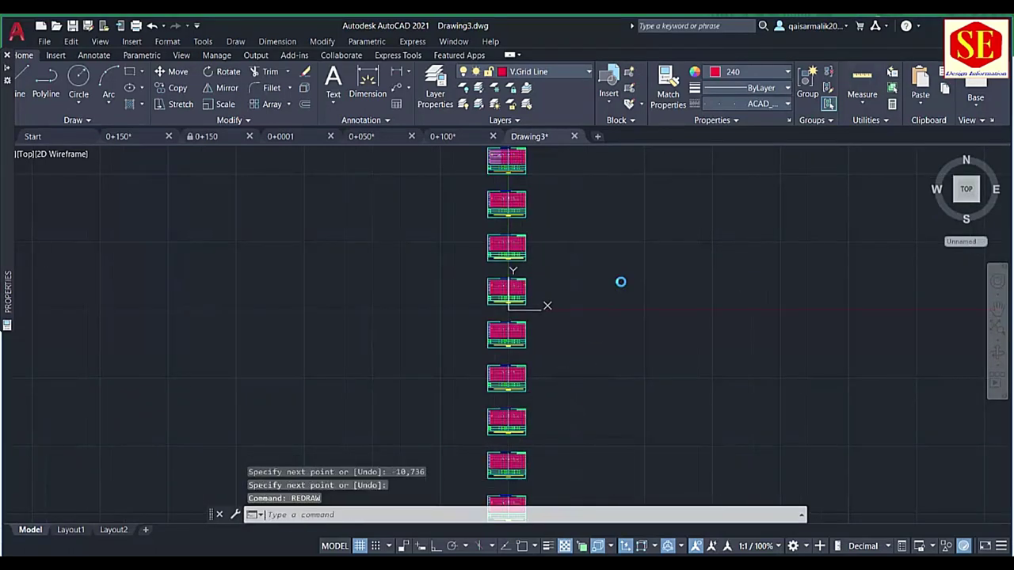
# - Paste the next section's plot commands into Drawing3, reaching station 0+450
pyautogui.hotkey('alt', 'Tab')
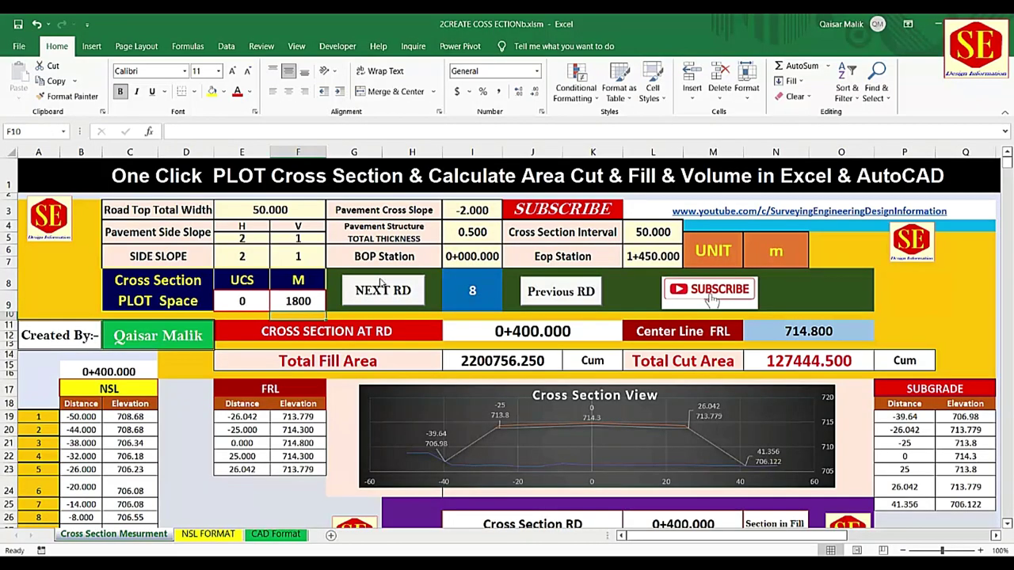
pyautogui.hotkey('alt', 'Tab')
pyautogui.rightClick(420, 511)
pyautogui.click(464, 450)
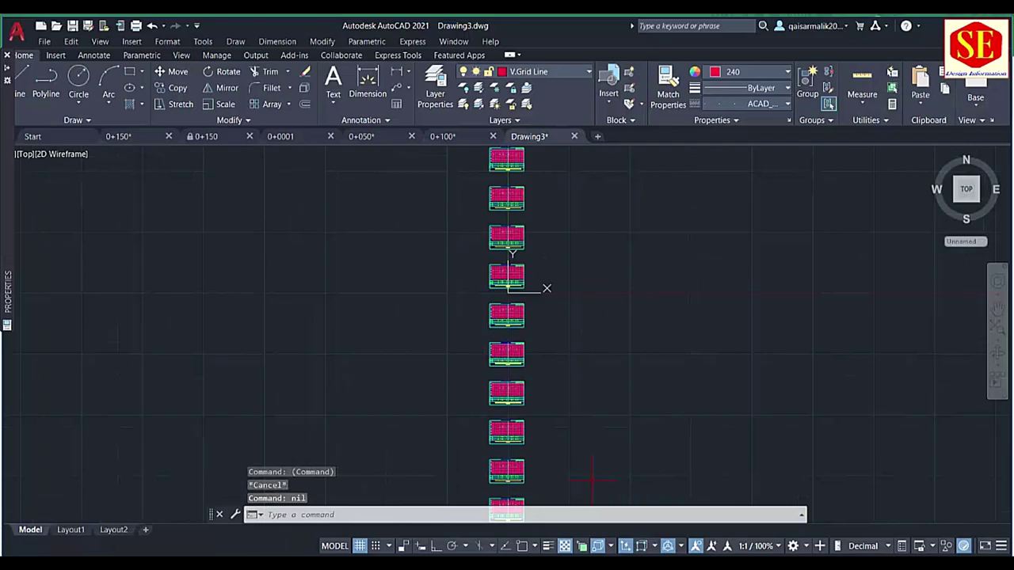
# - Zoom around Drawing3 to review the column of ten section sheets
pyautogui.hotkey('alt', 'Tab')
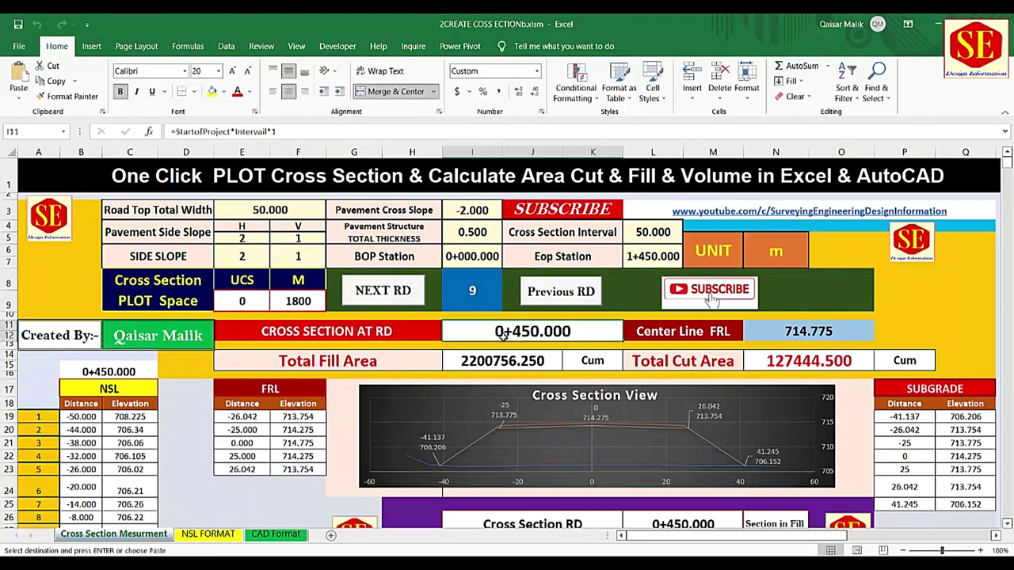
pyautogui.hotkey('alt', 'Tab')
pyautogui.scroll(5, 486, 351)
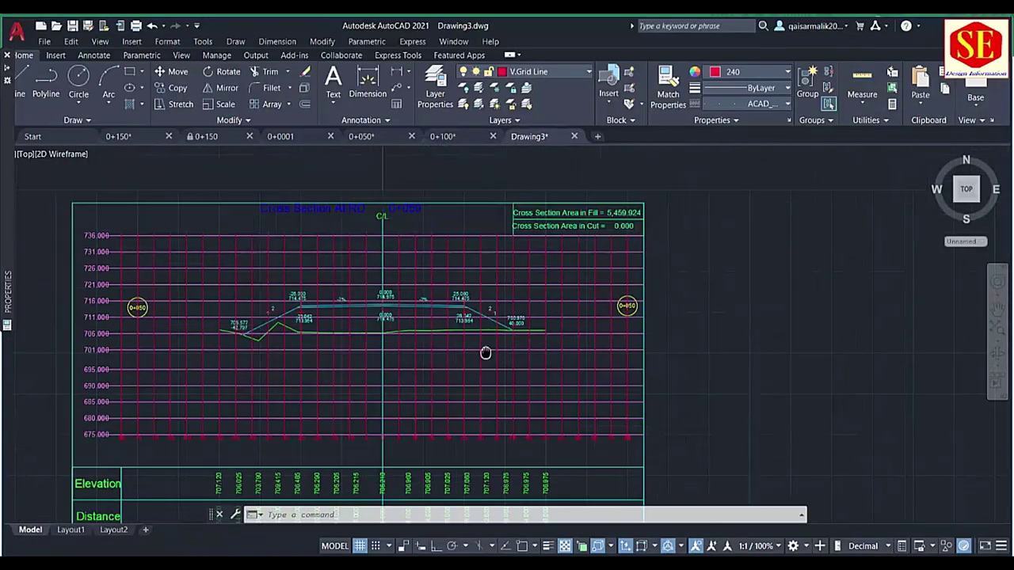
pyautogui.scroll(2, 486, 351)
pyautogui.scroll(-3, 487, 351)
pyautogui.scroll(2, 486, 351)
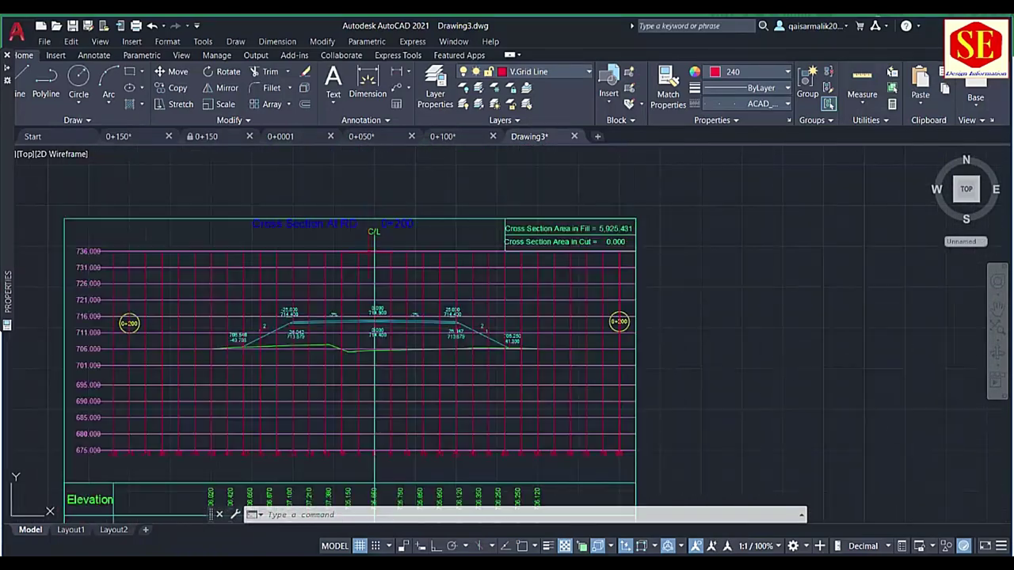
pyautogui.scroll(-10, 407, 333)
pyautogui.scroll(-4, 409, 253)
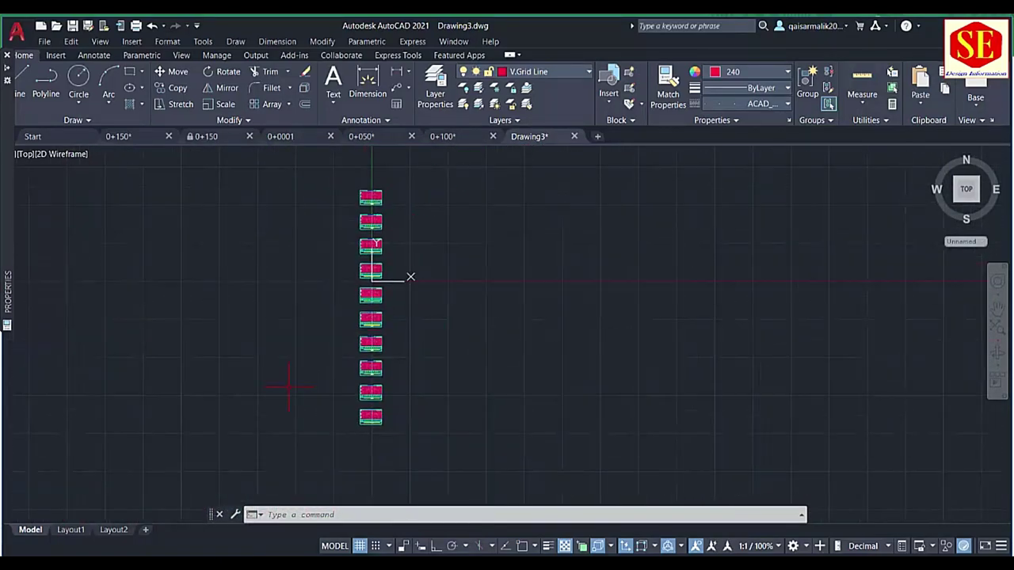
pyautogui.hotkey('alt', 'Tab')
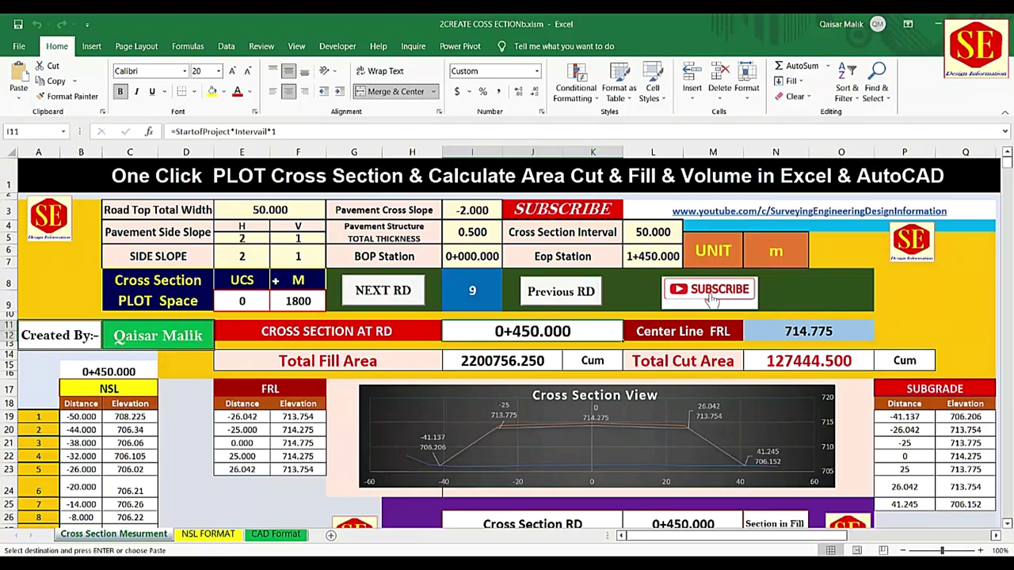
# - Set E9 to 200 and F9 to 0, then plot station 0+500 as a new column
pyautogui.click(244, 302)
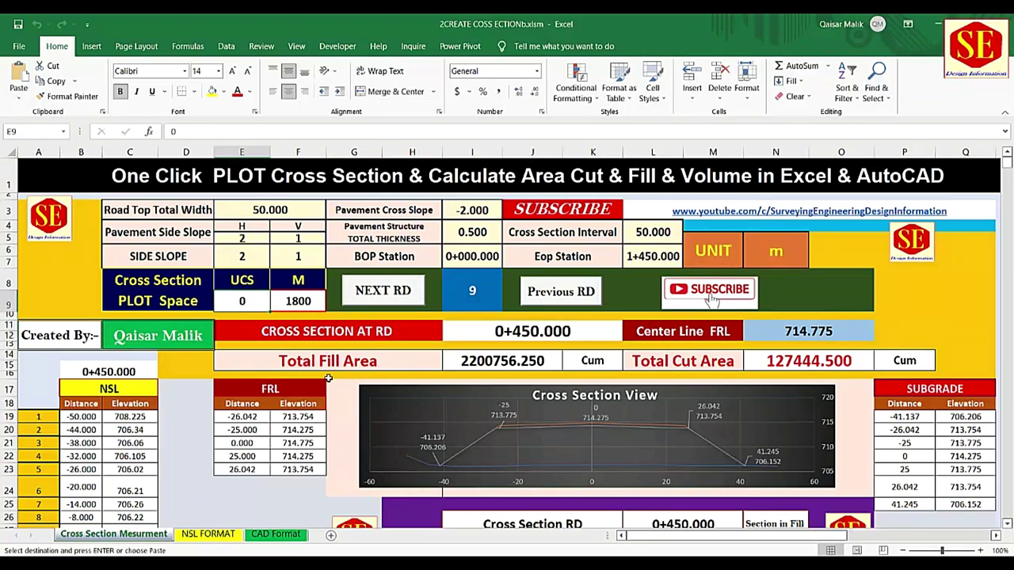
pyautogui.write('200')
pyautogui.press('Return')
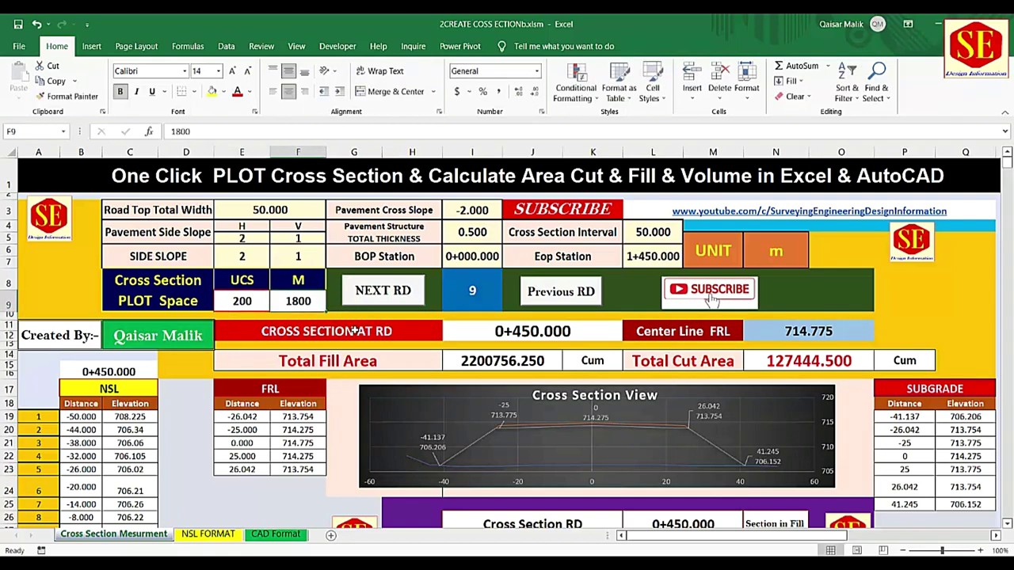
pyautogui.write('0')
pyautogui.press('Return')
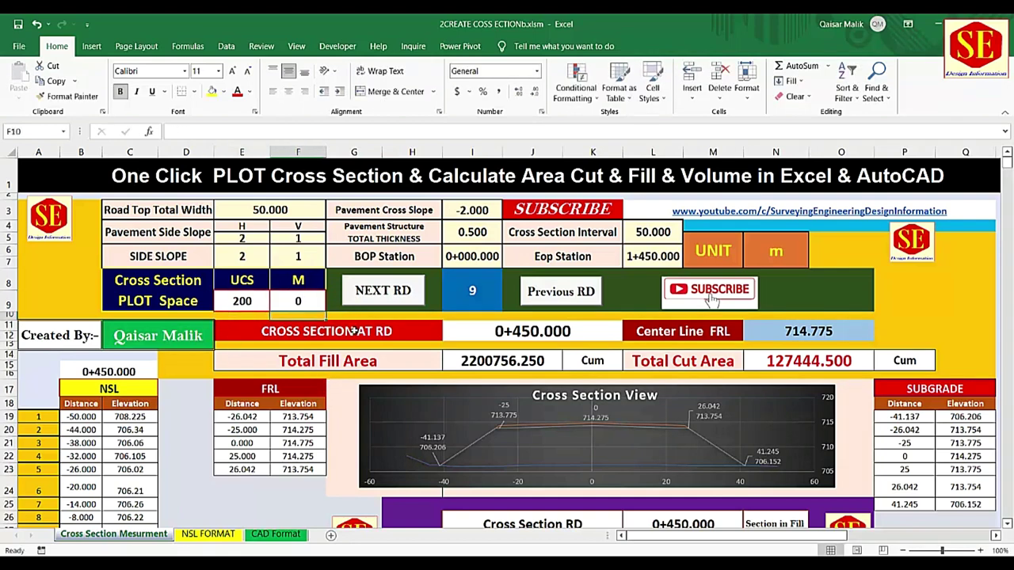
pyautogui.click(384, 291)
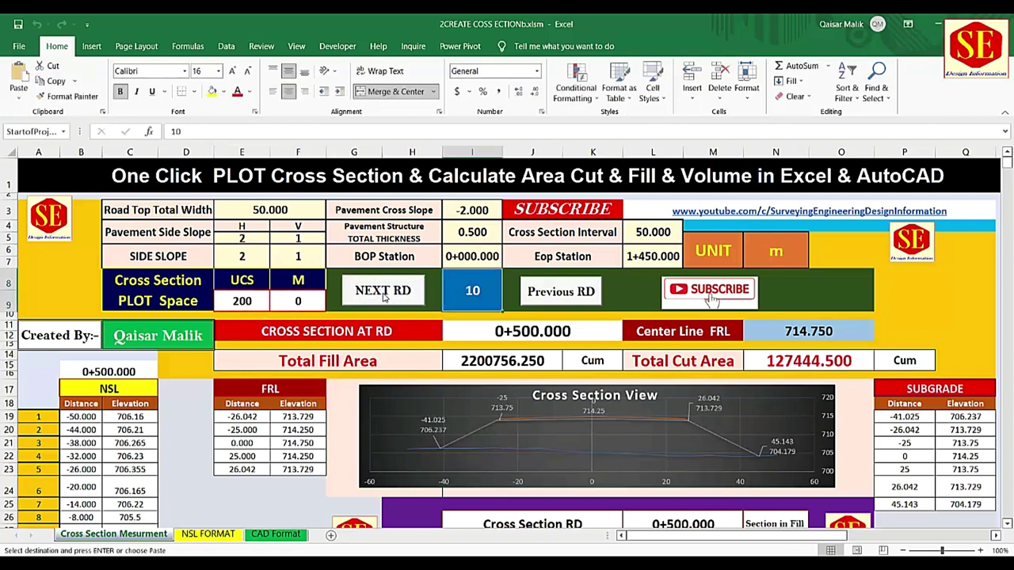
pyautogui.hotkey('alt', 'Tab')
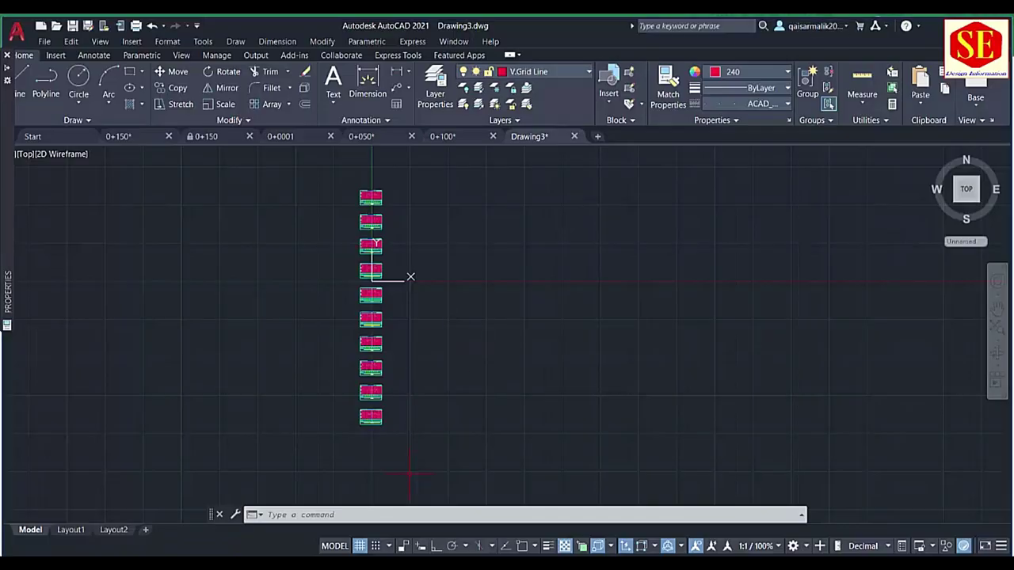
pyautogui.rightClick(366, 515)
pyautogui.click(388, 452)
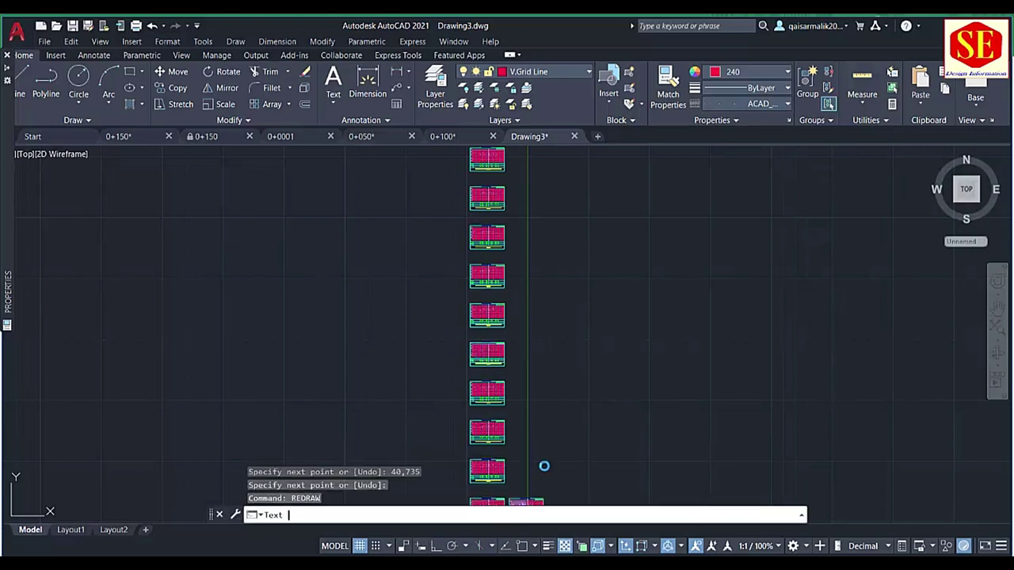
pyautogui.scroll(1, 561, 381)
pyautogui.scroll(2, 554, 412)
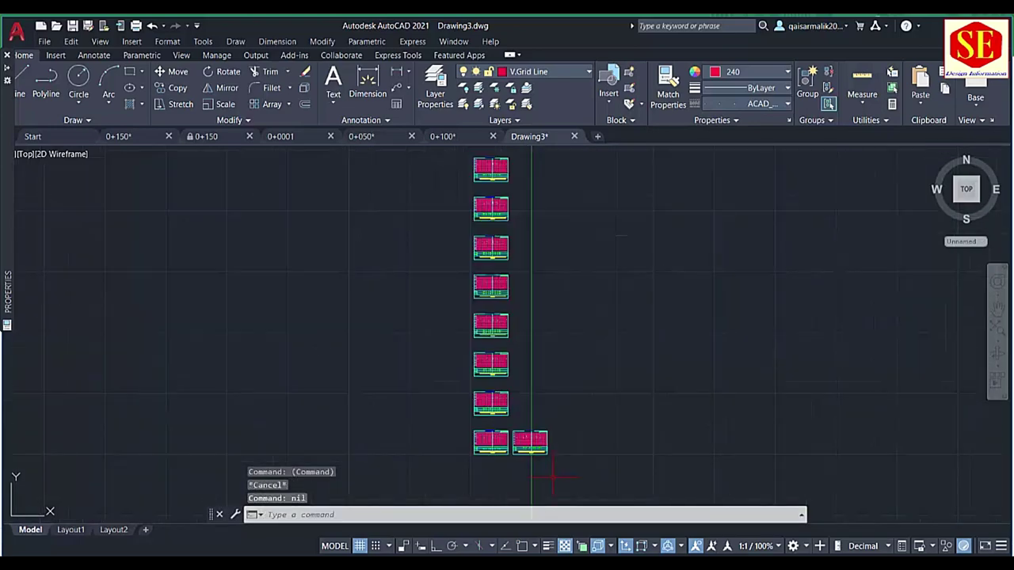
pyautogui.scroll(2, 543, 420)
pyautogui.scroll(2, 465, 372)
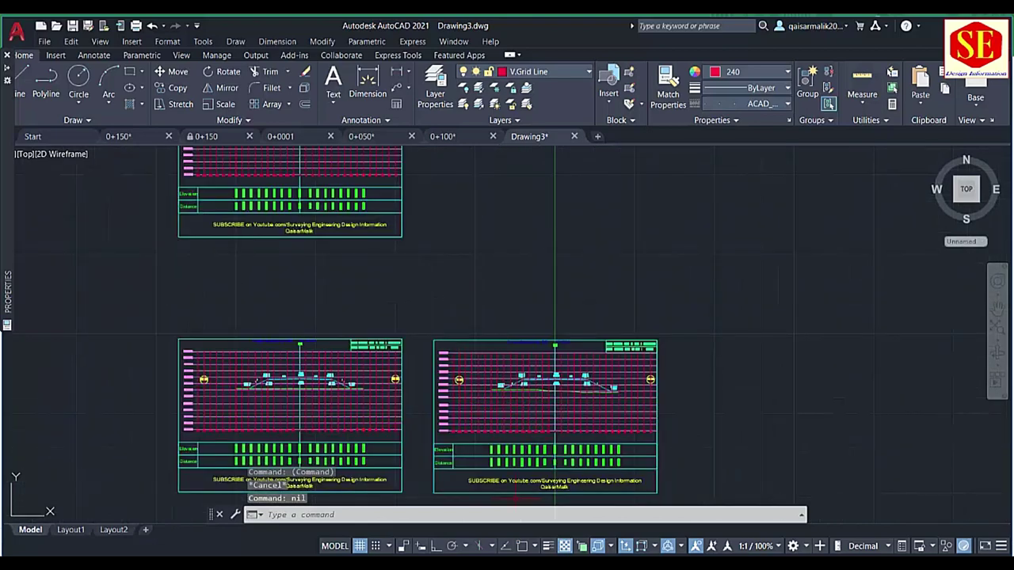
# - Set F9 to 200, advance to station 0+550, and plot it into Drawing3
pyautogui.hotkey('alt', 'Tab')
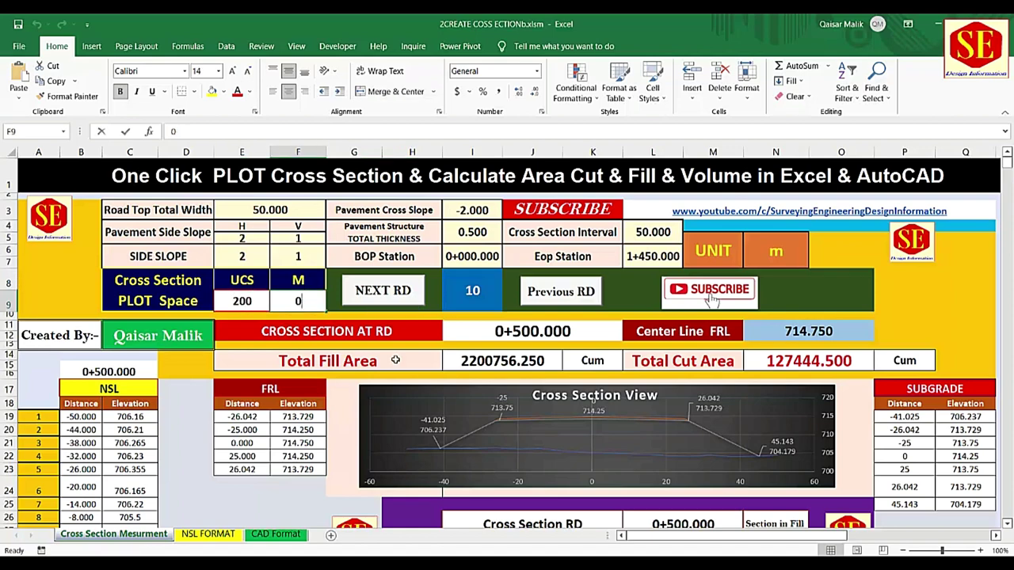
pyautogui.write('200')
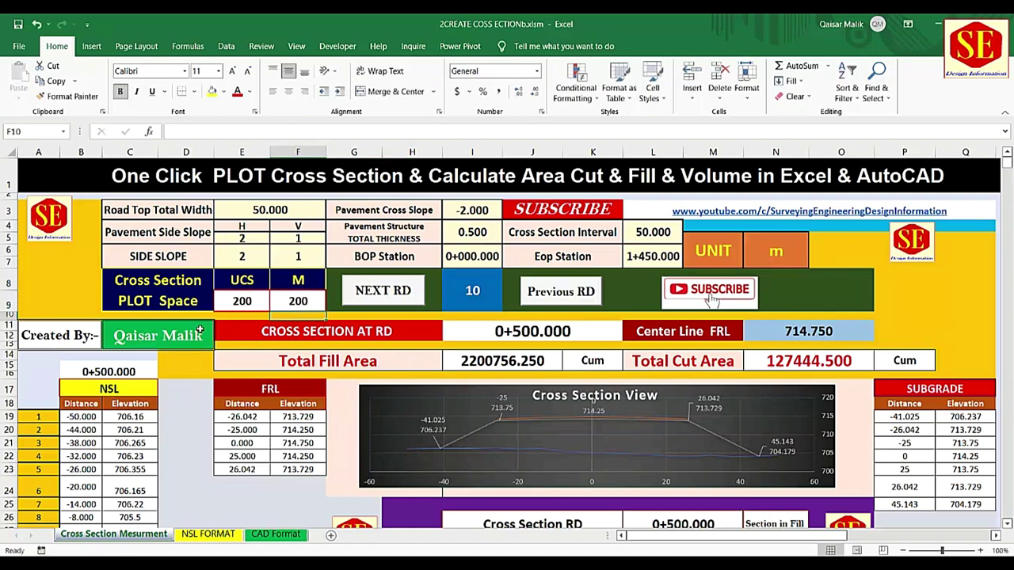
pyautogui.click(377, 298)
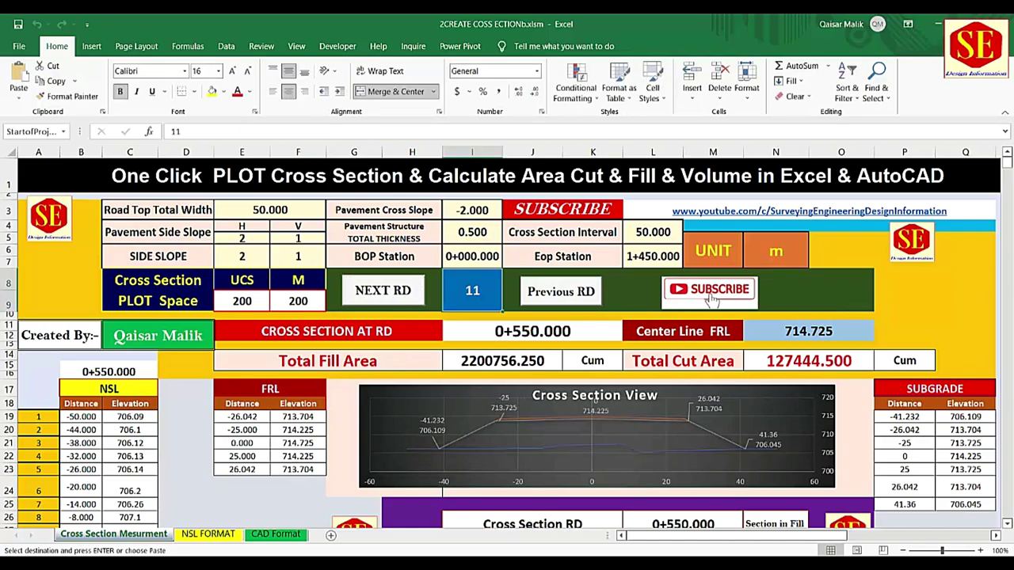
pyautogui.click(908, 529)
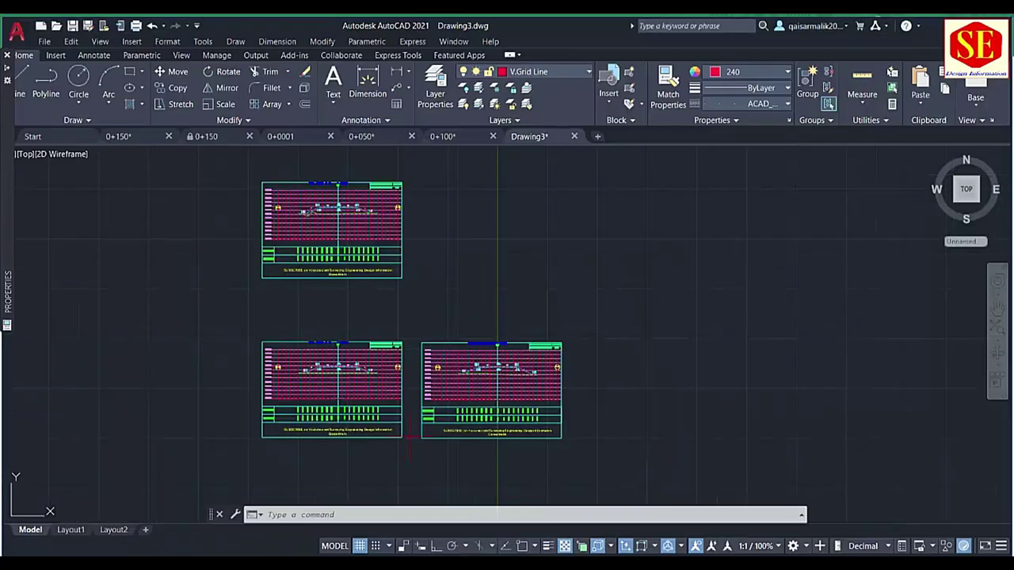
pyautogui.rightClick(374, 517)
pyautogui.click(430, 450)
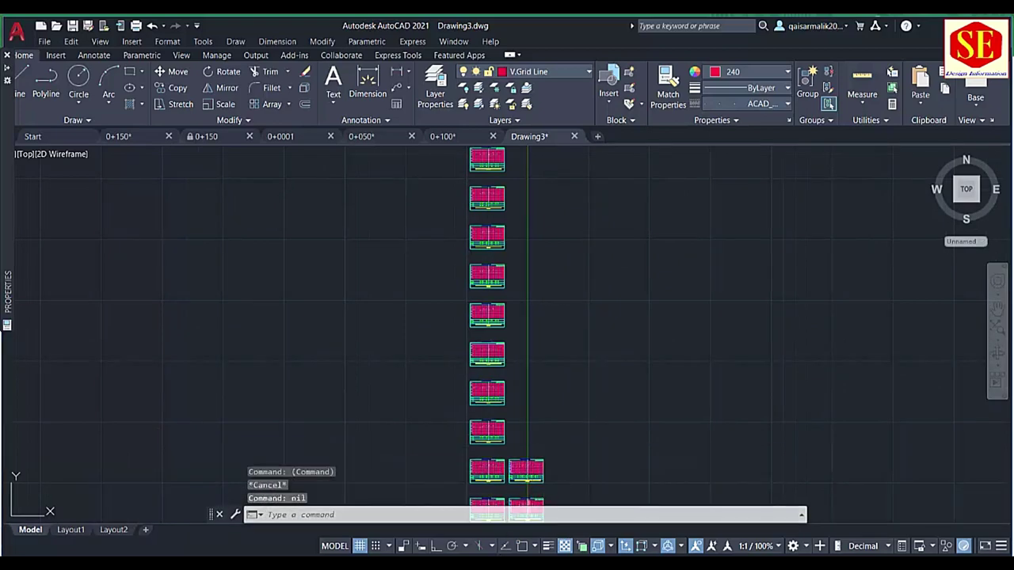
pyautogui.hotkey('alt', 'Tab')
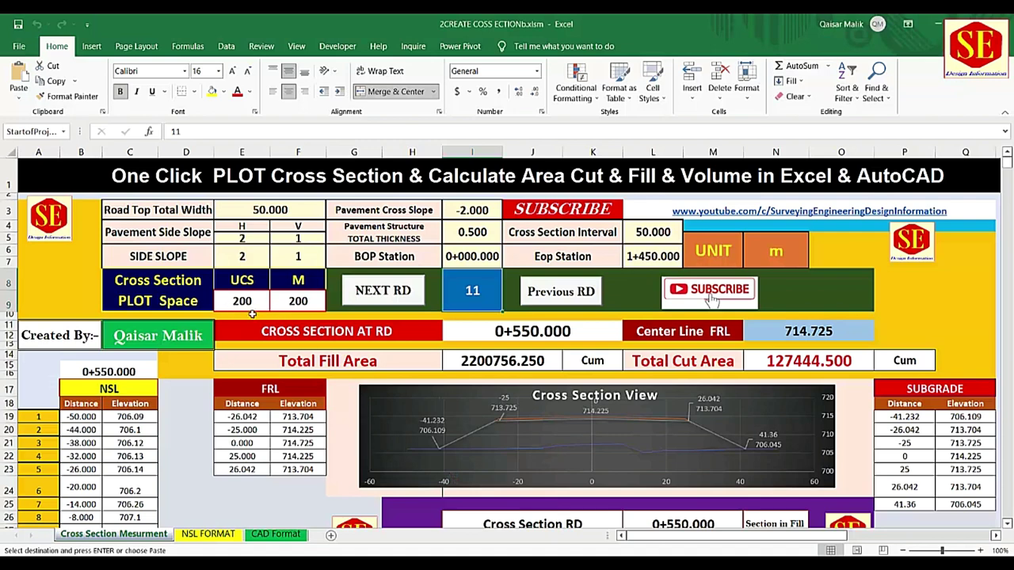
# - Set the plot space value to 400, advance to 0+600, and paste its section script into AutoCAD
pyautogui.write('40')
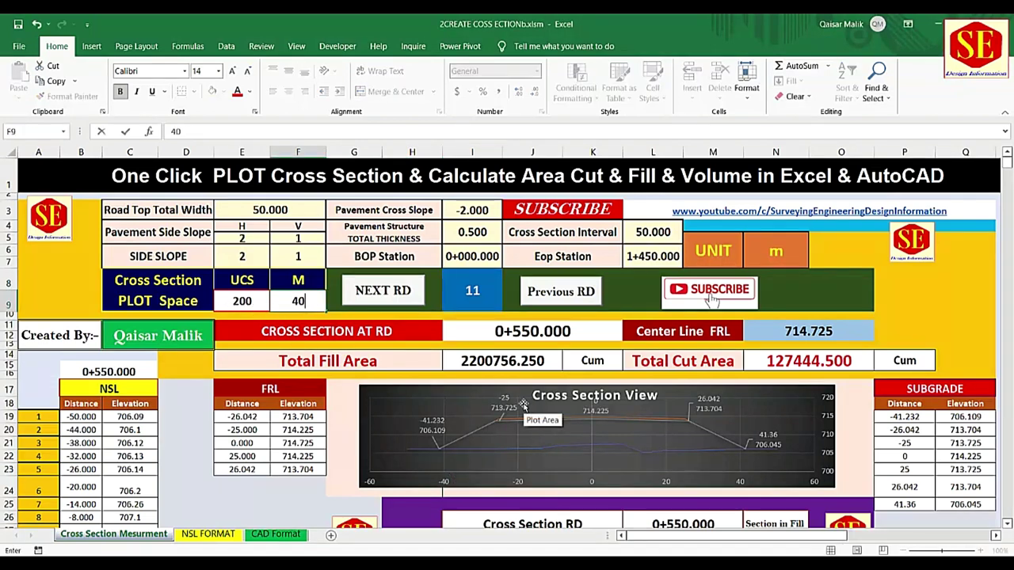
pyautogui.press('Return')
pyautogui.click(398, 291)
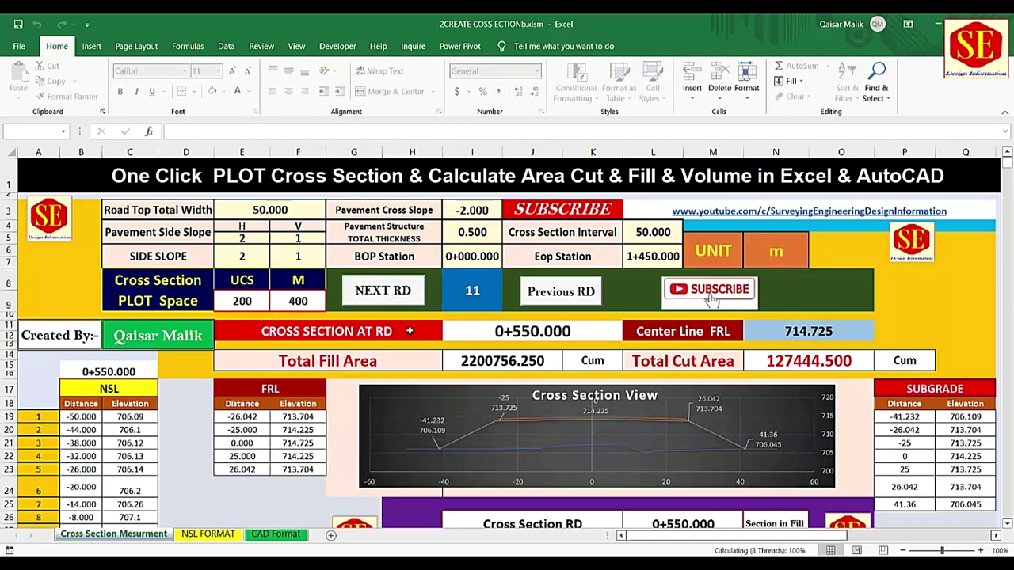
pyautogui.click(911, 519)
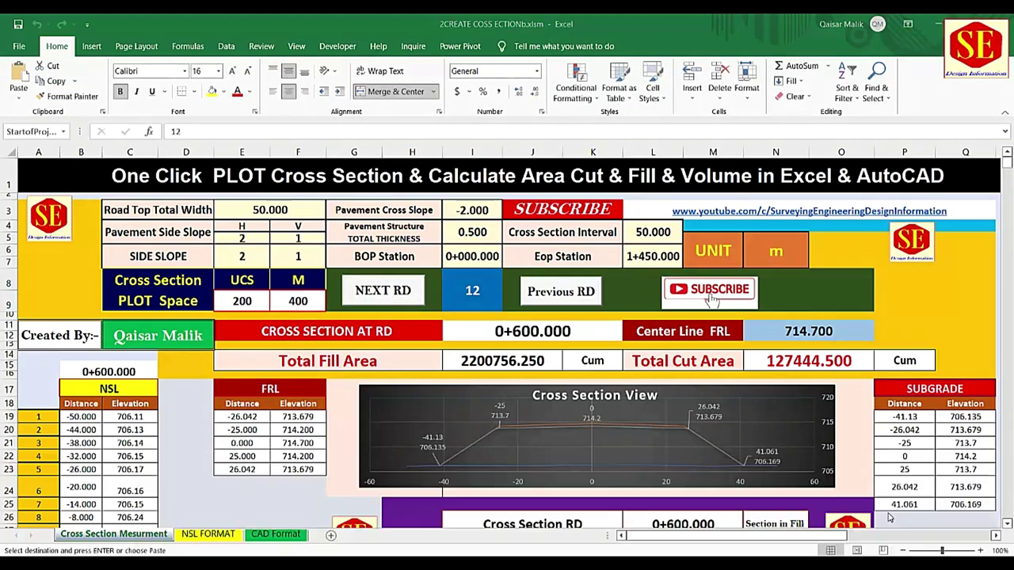
pyautogui.rightClick(536, 518)
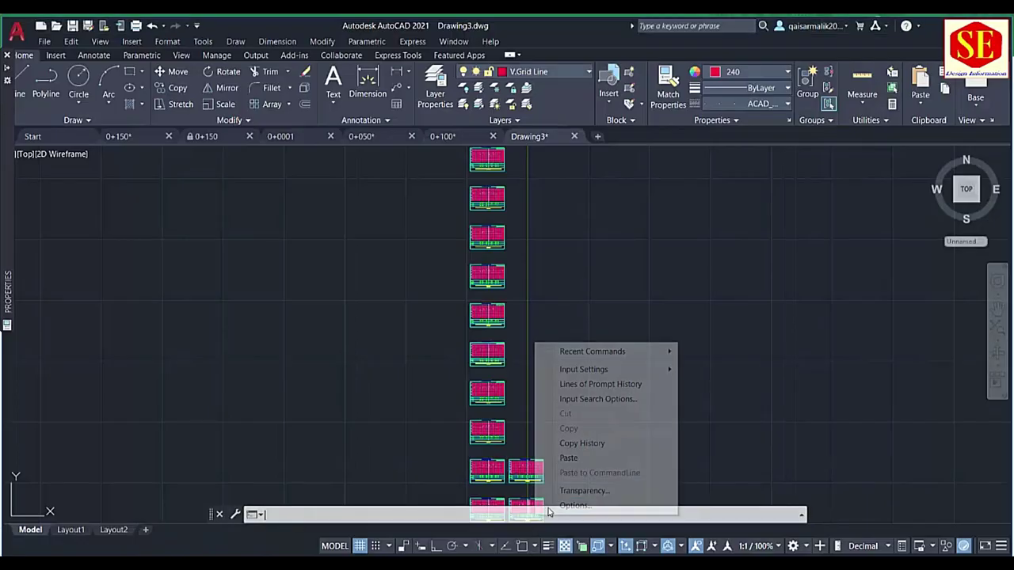
pyautogui.click(603, 463)
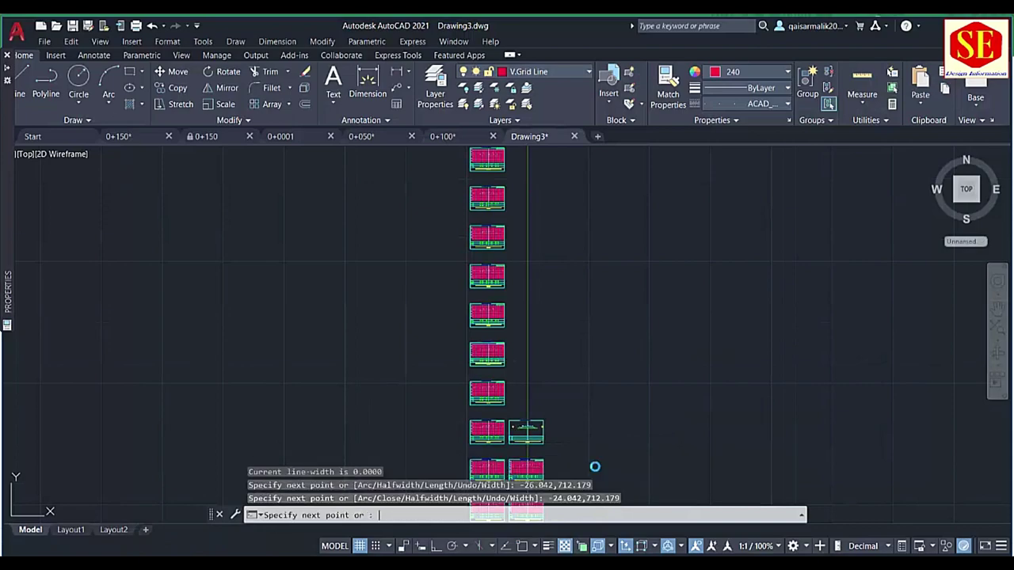
pyautogui.hotkey('alt', 'Tab')
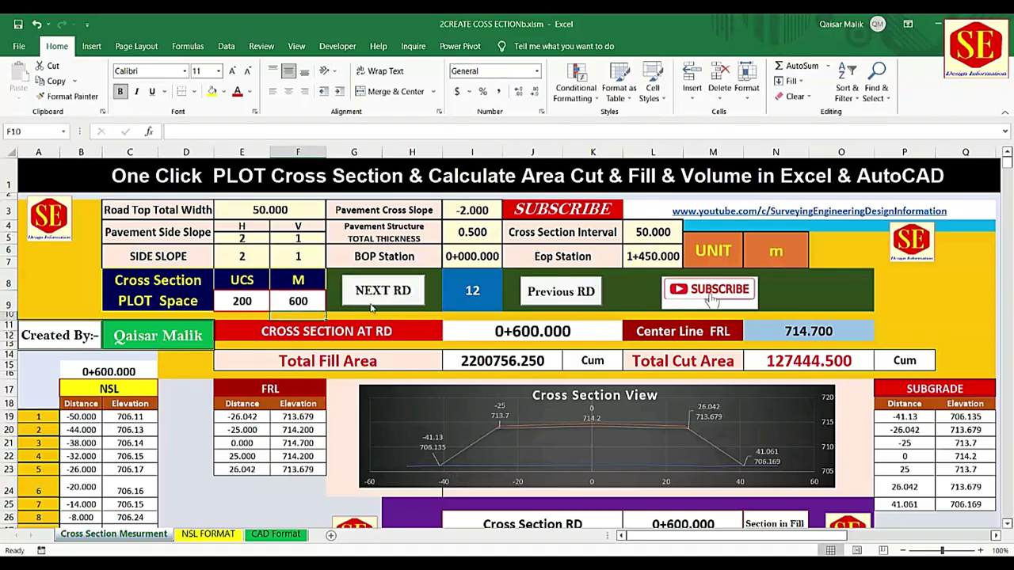
# - Advance the station and plot the next two sections up to 0+700 in AutoCAD
pyautogui.click(385, 290)
pyautogui.click(929, 523)
pyautogui.rightClick(494, 515)
pyautogui.click(527, 459)
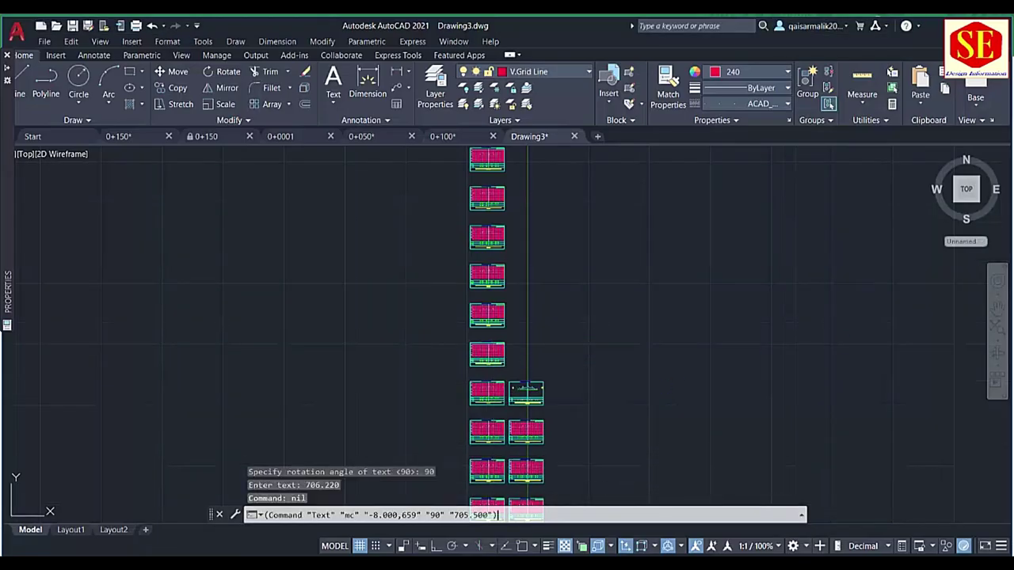
pyautogui.hotkey('alt', 'Tab')
pyautogui.scroll(-5, 430, 464)
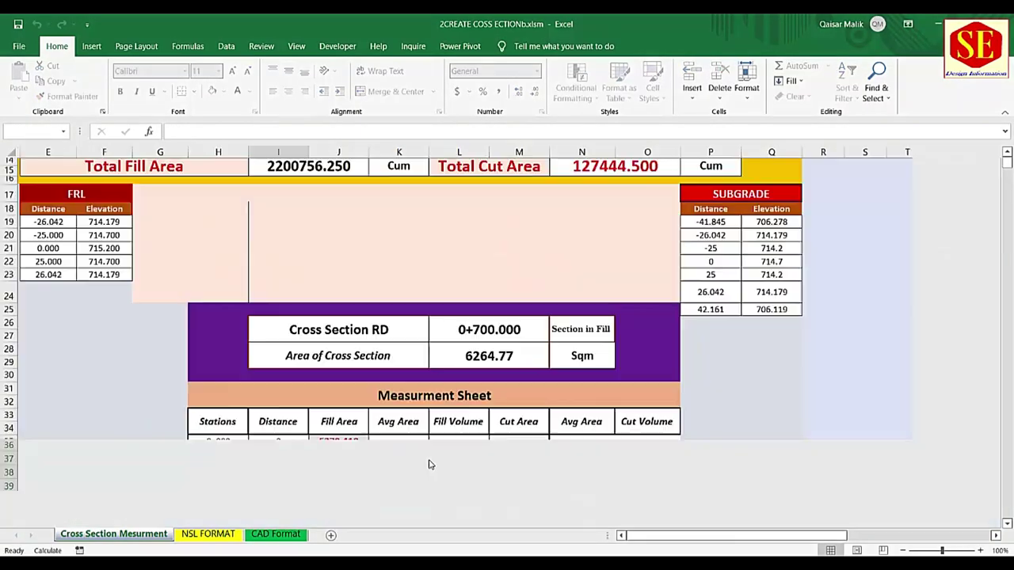
pyautogui.hotkey('alt', 'Tab')
pyautogui.rightClick(519, 513)
pyautogui.click(576, 458)
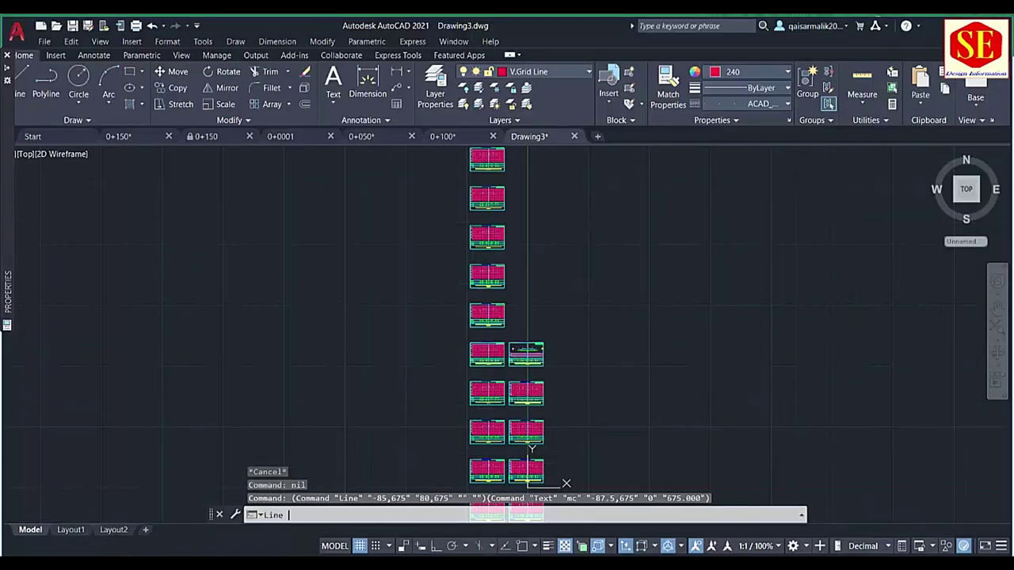
pyautogui.hotkey('alt', 'Tab')
# - Advance to station 0+750 and paste its section script into AutoCAD's command line
pyautogui.click(383, 290)
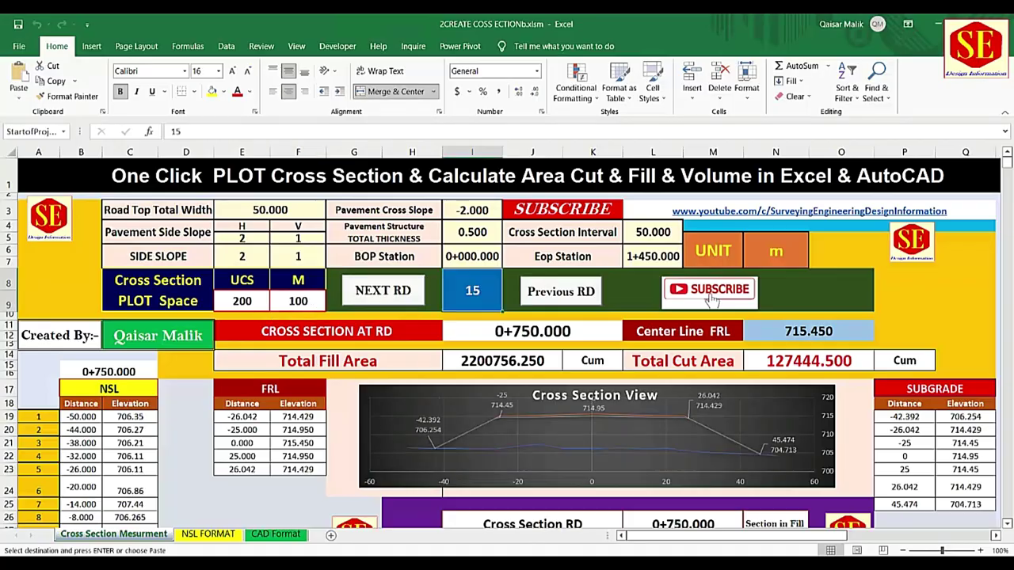
pyautogui.hotkey('alt', 'Tab')
pyautogui.rightClick(496, 513)
pyautogui.click(606, 449)
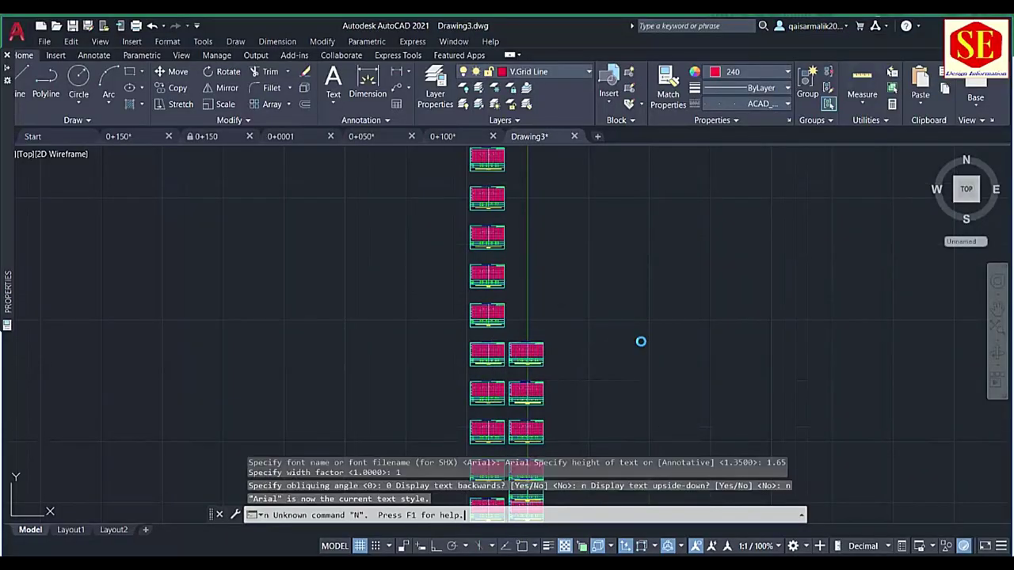
pyautogui.hotkey('alt', 'Tab')
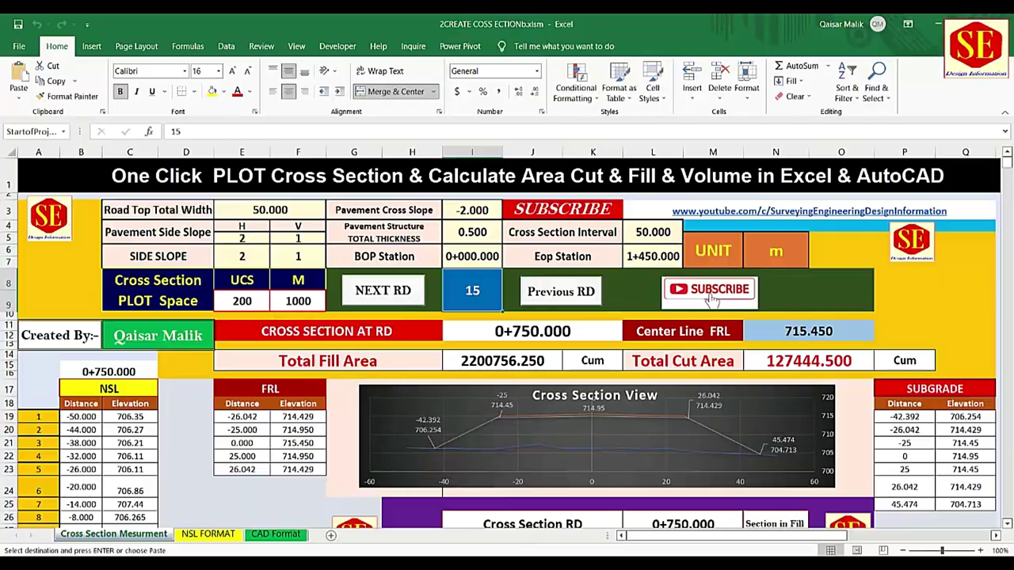
pyautogui.hotkey('alt', 'Tab')
pyautogui.rightClick(453, 511)
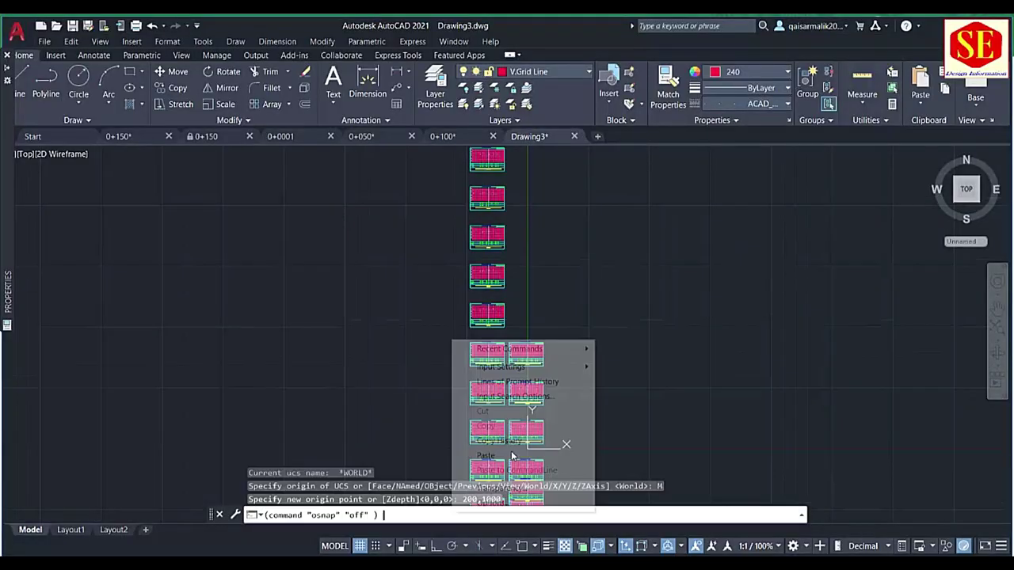
pyautogui.click(484, 416)
pyautogui.hotkey('alt', 'Tab')
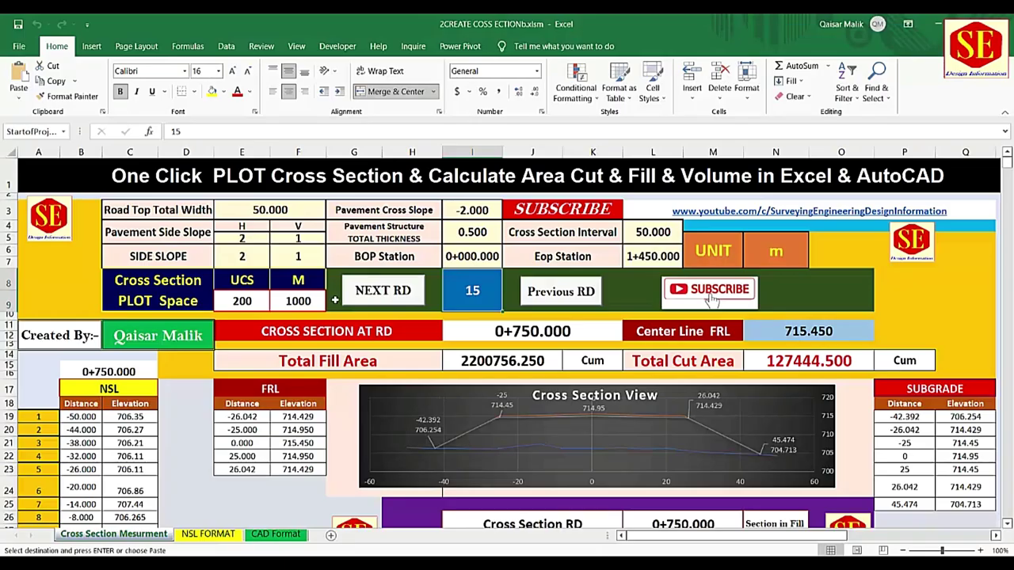
# - Advance to station 0+800 and bring its script into AutoCAD's command line
pyautogui.click(383, 301)
pyautogui.hotkey('alt', 'Tab')
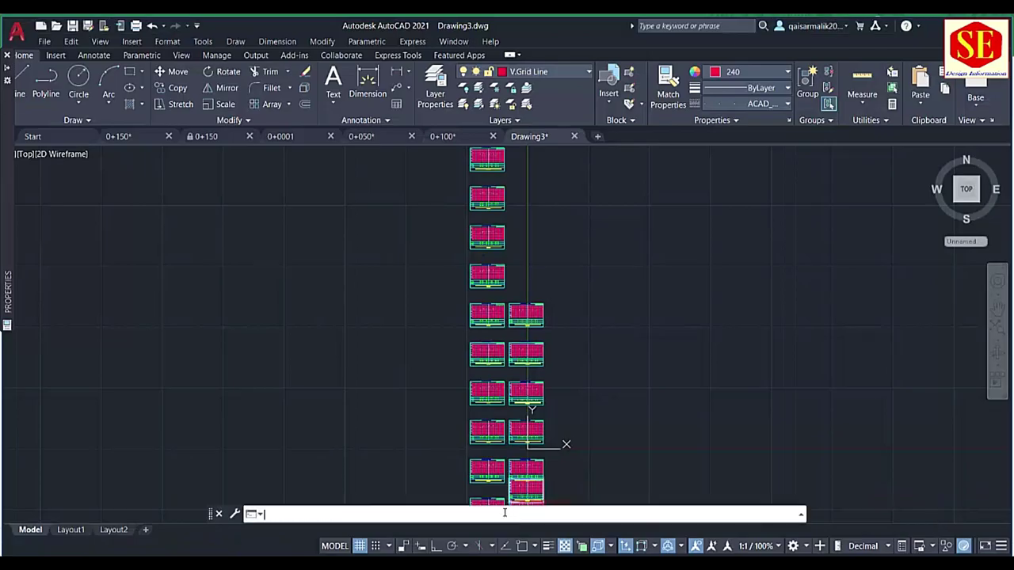
pyautogui.rightClick(507, 513)
pyautogui.click(539, 418)
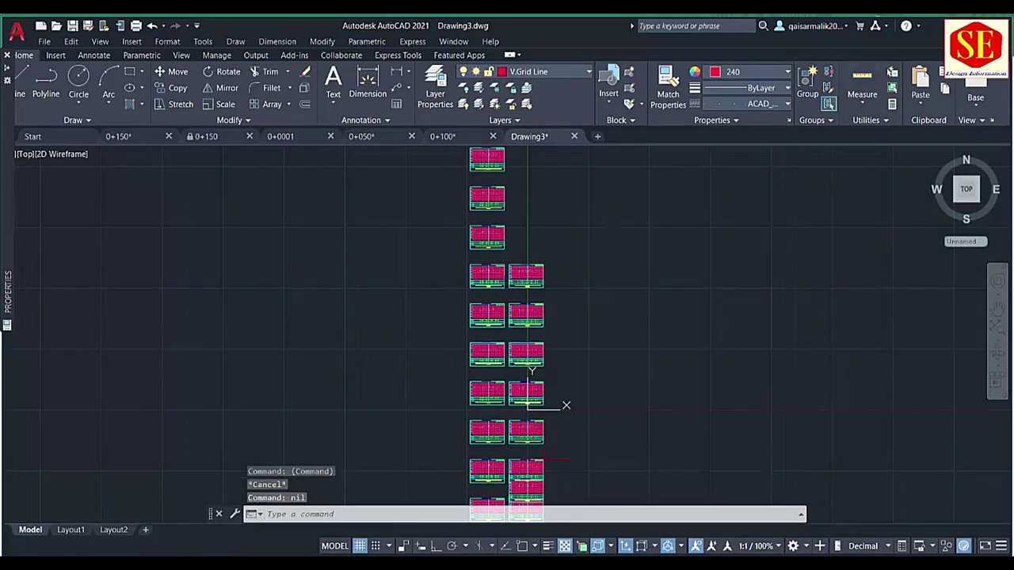
pyautogui.hotkey('alt', 'Tab')
# - Advance to station 0+850 and plot its section in AutoCAD with Ctrl+V
pyautogui.write('00')
pyautogui.click(383, 291)
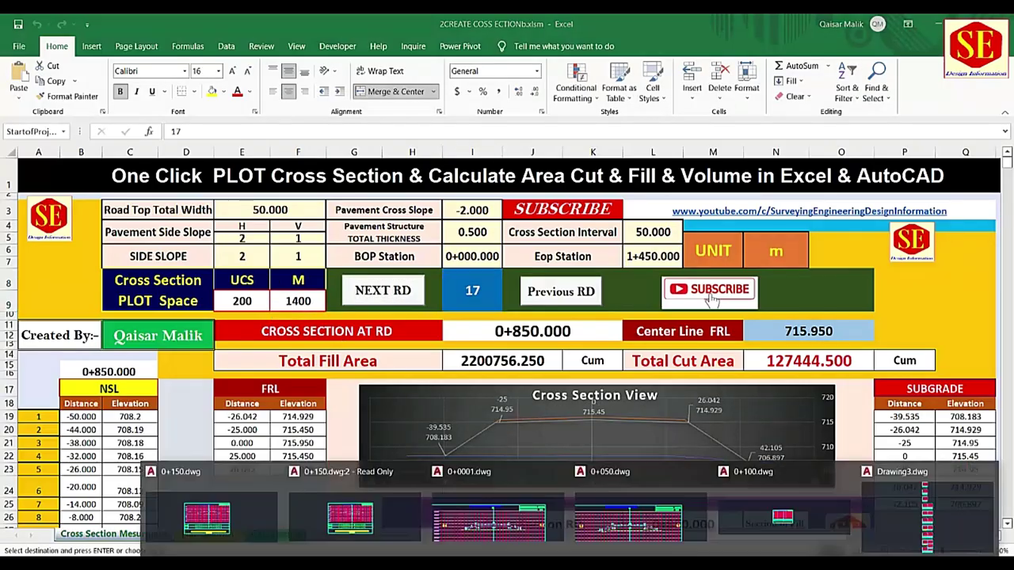
pyautogui.hotkey('alt', 'Tab')
pyautogui.hotkey('ctrl', 'v')
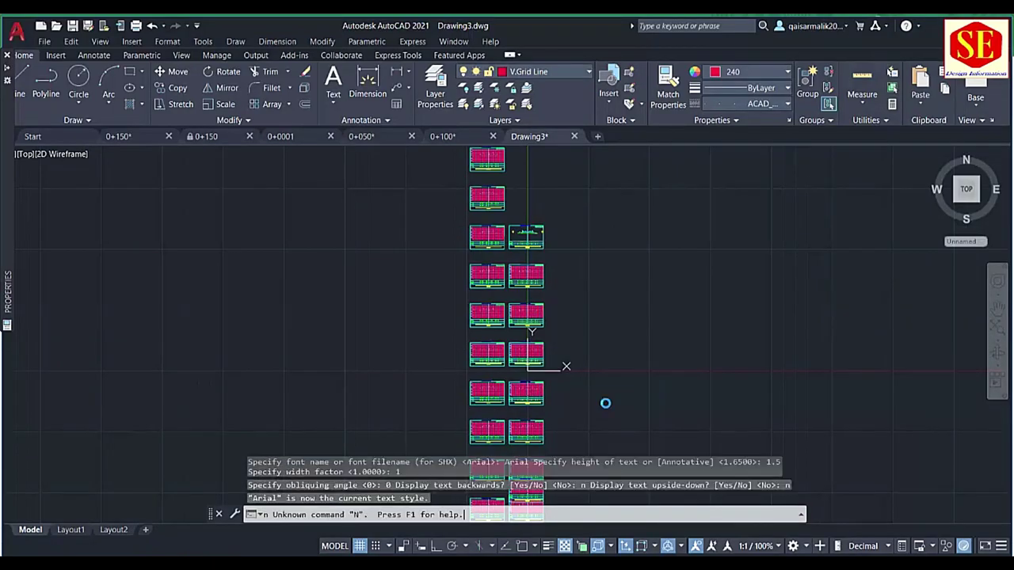
pyautogui.hotkey('alt', 'Tab')
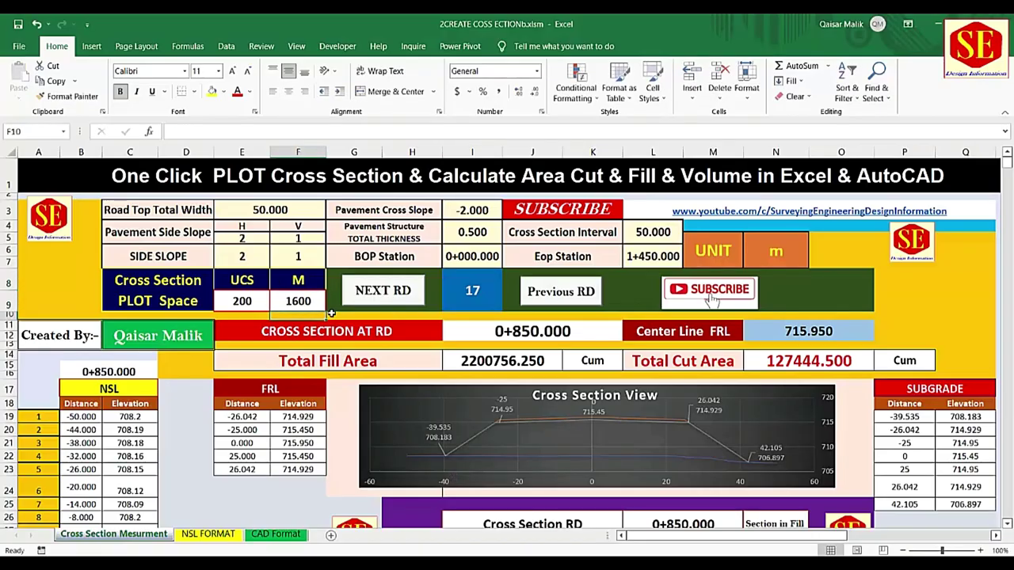
# - Advance to 0+900, set its side slope to -2, and plot the section in AutoCAD
pyautogui.click(387, 294)
pyautogui.click(242, 256)
pyautogui.write('-2')
pyautogui.press('Return')
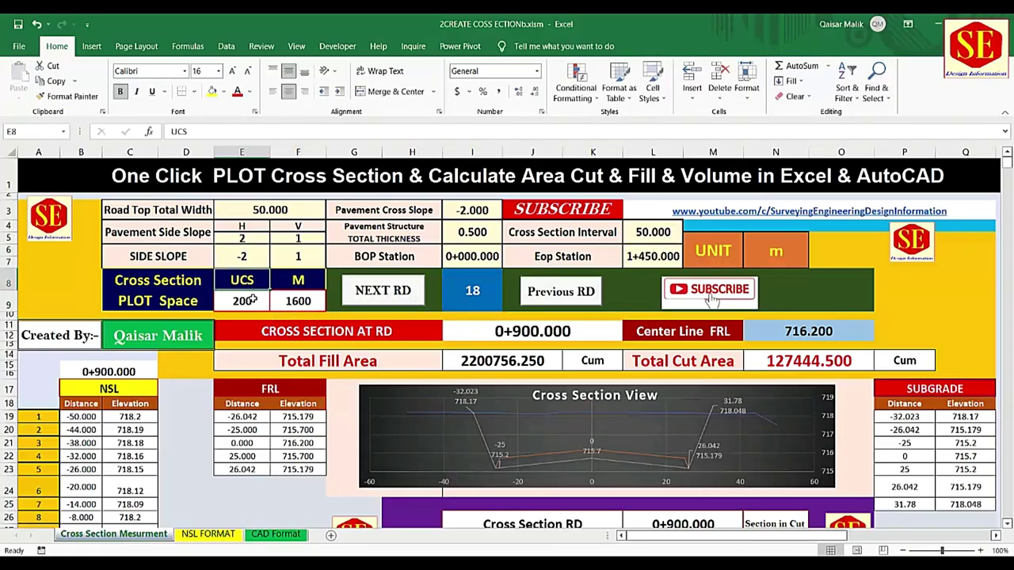
pyautogui.hotkey('ctrl', 'c')
pyautogui.hotkey('alt', 'Tab')
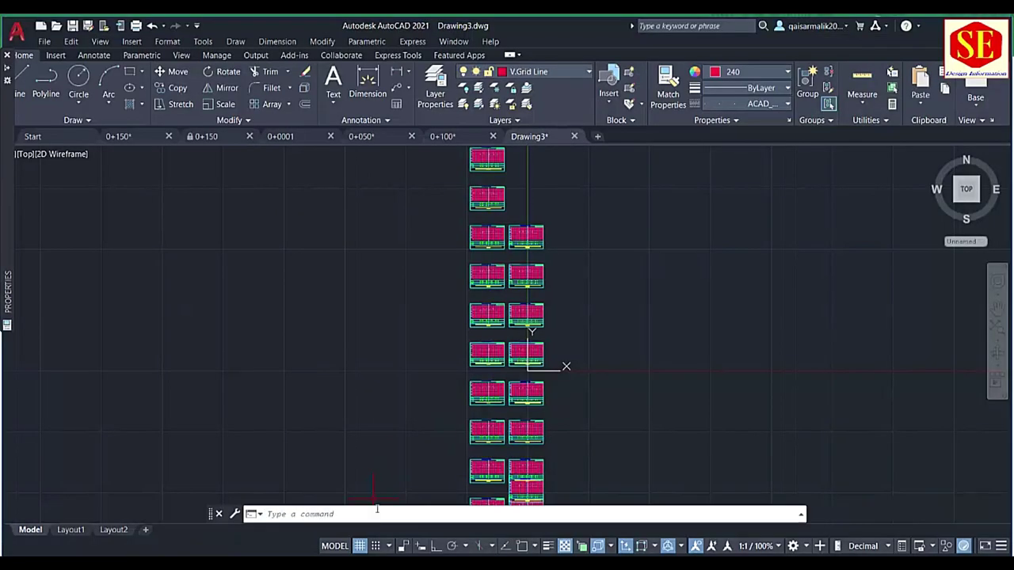
pyautogui.rightClick(377, 513)
pyautogui.click(430, 455)
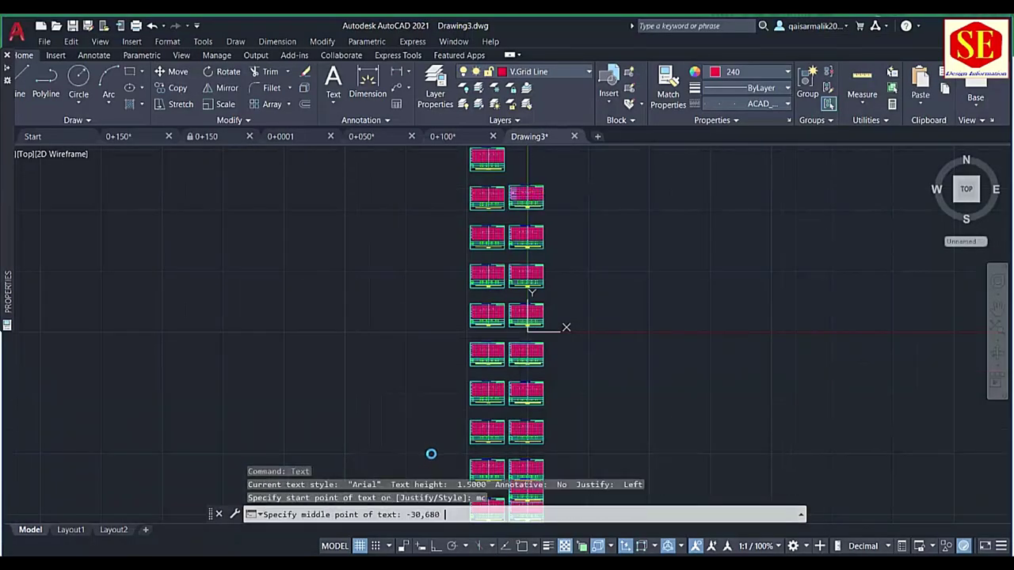
pyautogui.hotkey('alt', 'Tab')
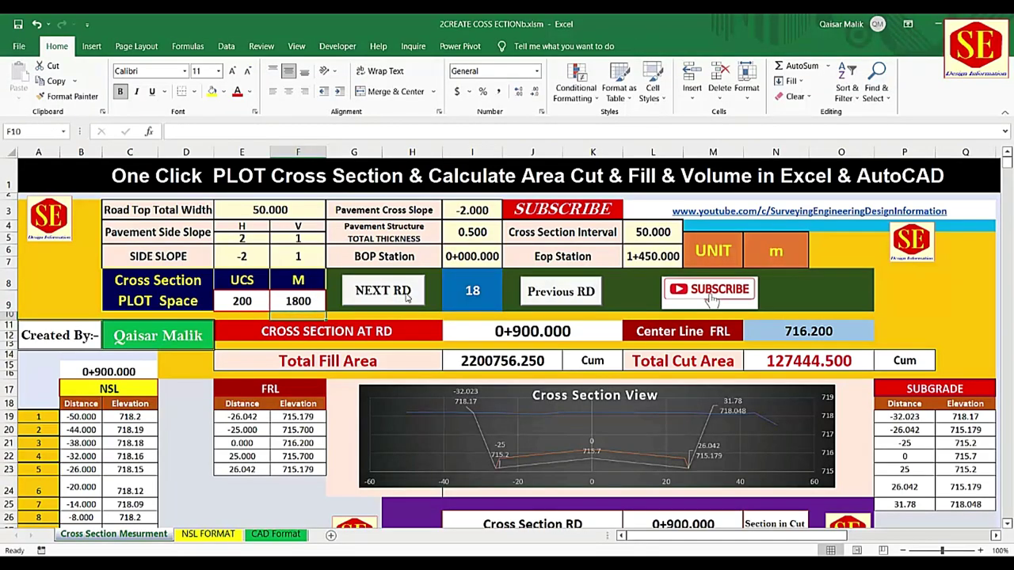
# - Advance to station 0+950 and plot its section in AutoCAD
pyautogui.click(408, 299)
pyautogui.hotkey('alt', 'Tab')
pyautogui.rightClick(420, 512)
pyautogui.click(454, 451)
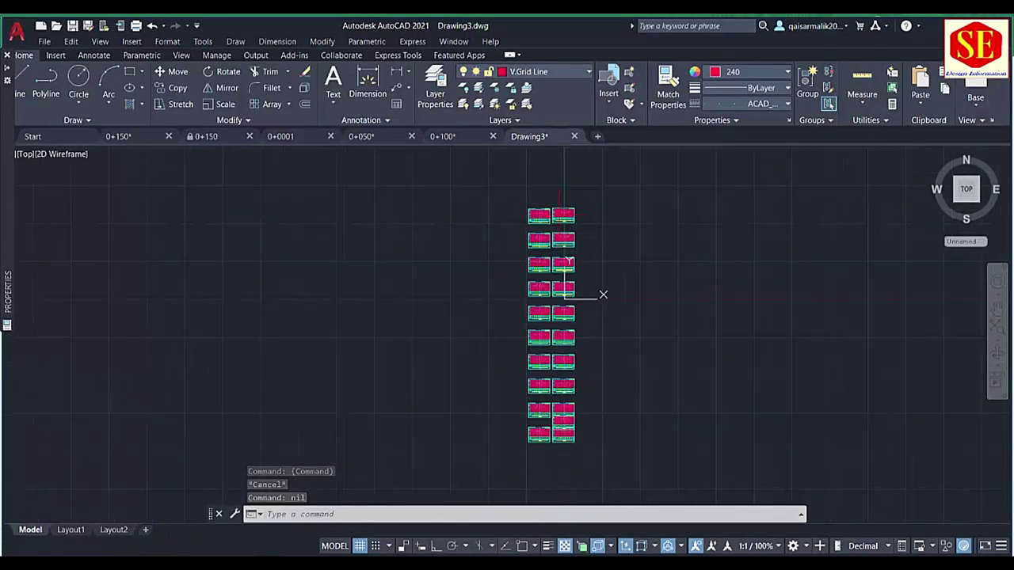
pyautogui.hotkey('alt', 'Tab')
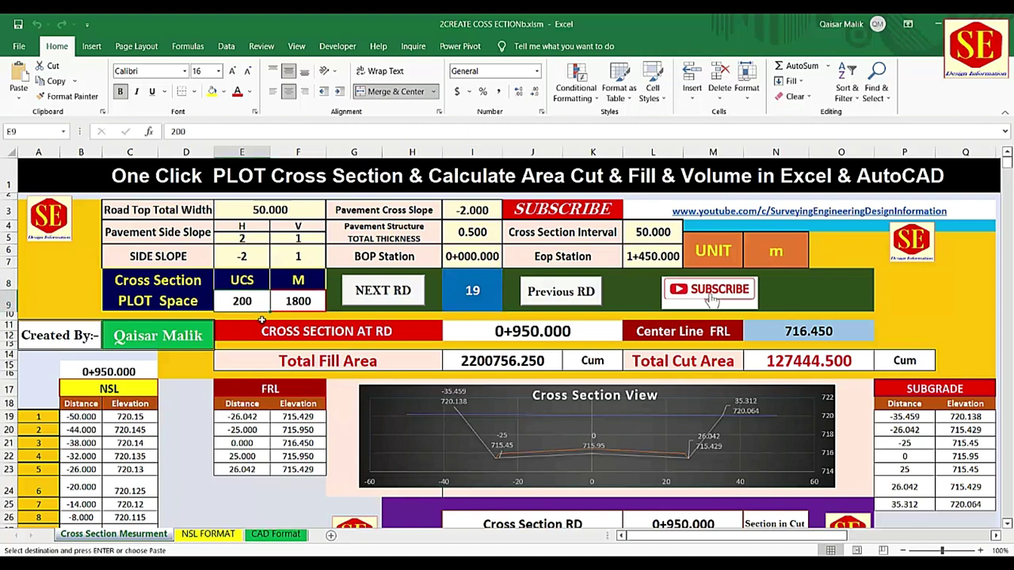
# - Set the plot space to -400 and 0, then advance to station 1+000
pyautogui.write('-4')
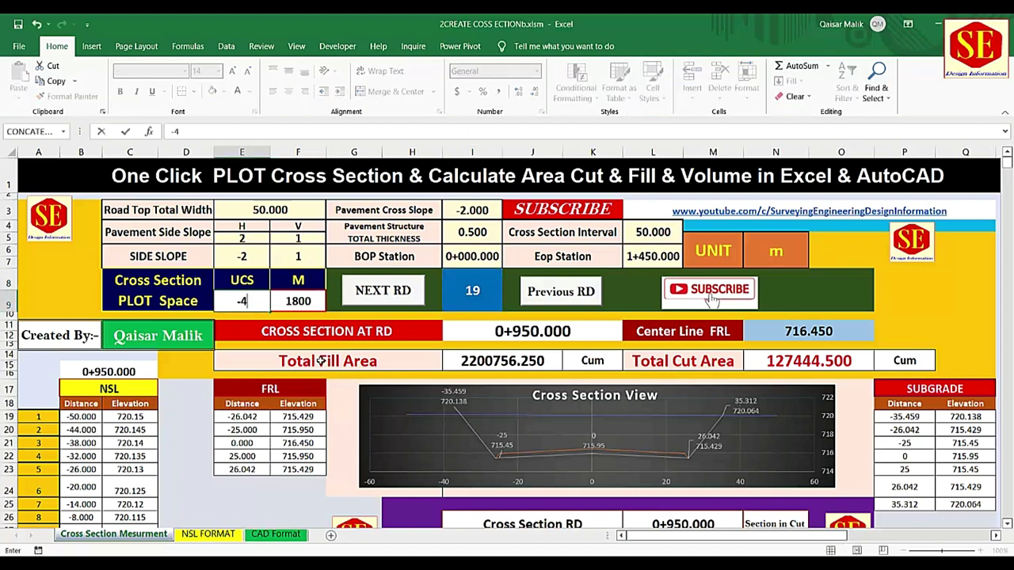
pyautogui.press('Return')
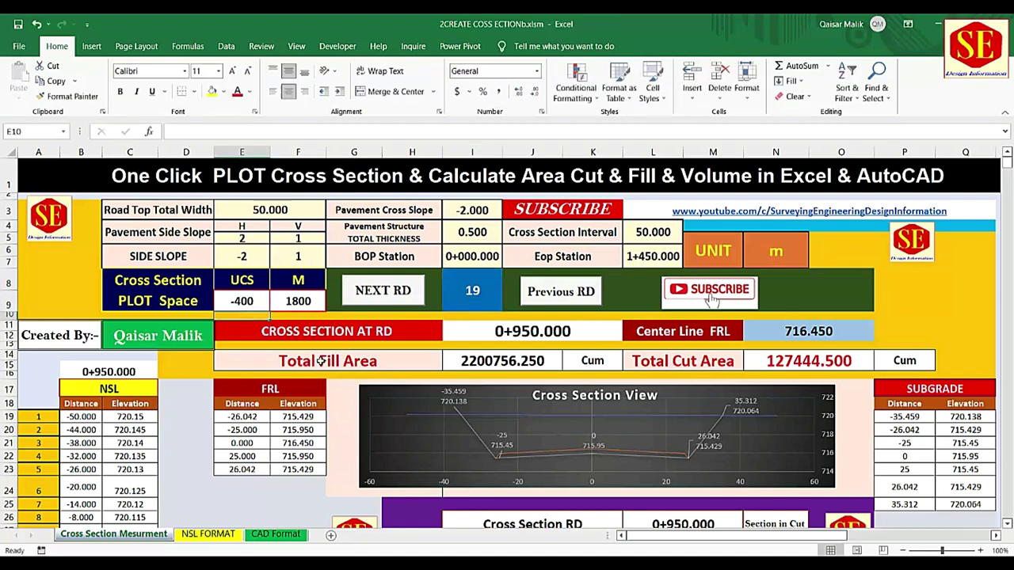
pyautogui.write('0')
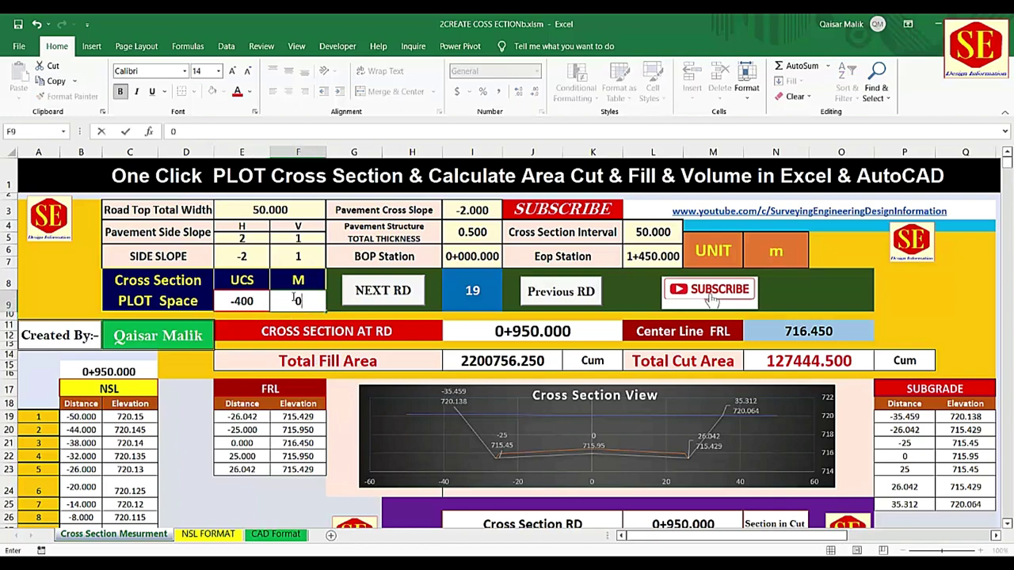
pyautogui.press('Return')
pyautogui.click(362, 299)
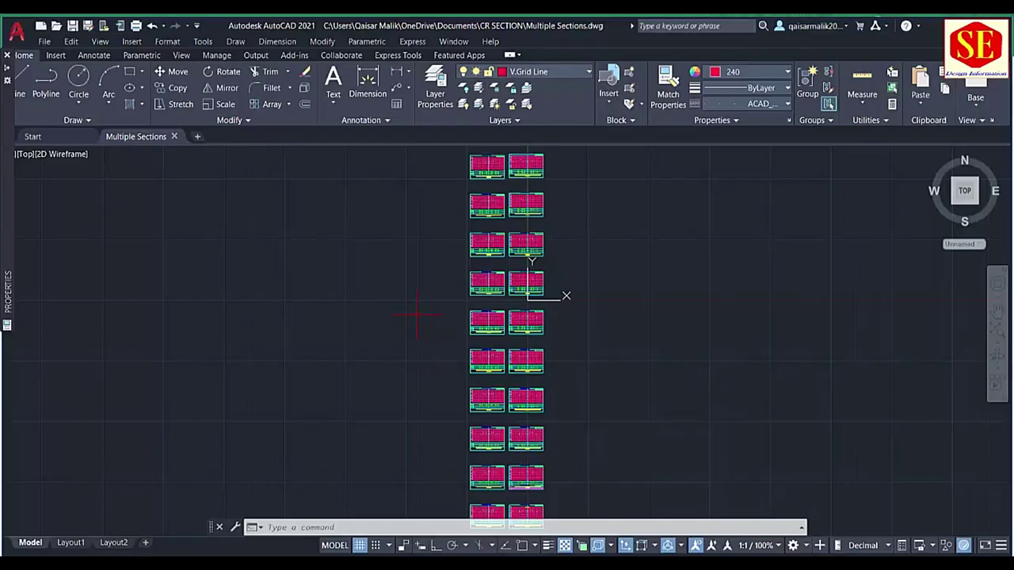
# - Dock AutoCAD's command line at the top of the drawing window
pyautogui.scroll(-2, 539, 298)
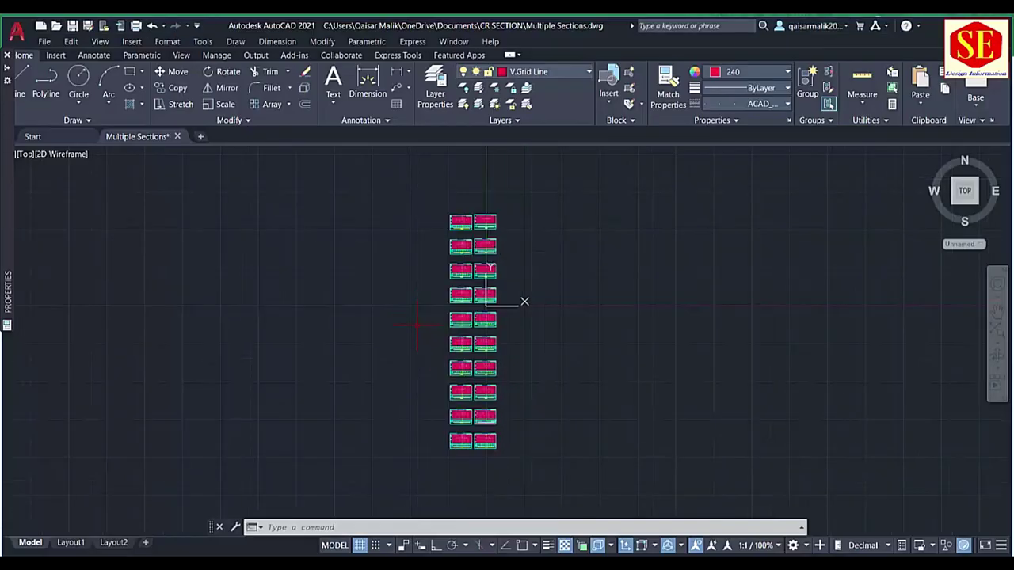
pyautogui.click(426, 530)
pyautogui.rightClick(427, 525)
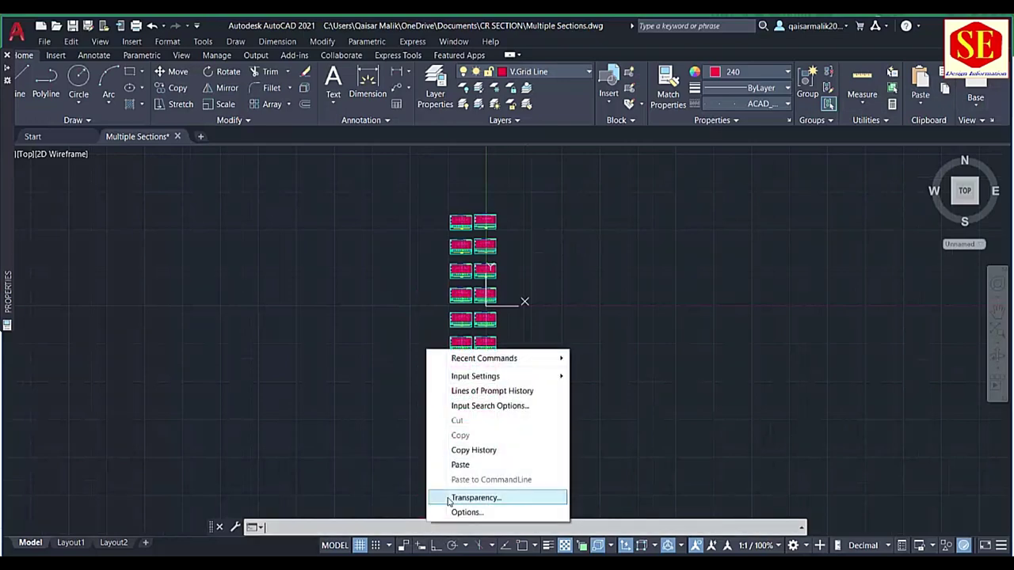
pyautogui.click(214, 526)
pyautogui.moveTo(212, 526)
pyautogui.mouseDown()
pyautogui.moveTo(218, 141)
pyautogui.moveTo(215, 174)
pyautogui.mouseUp()
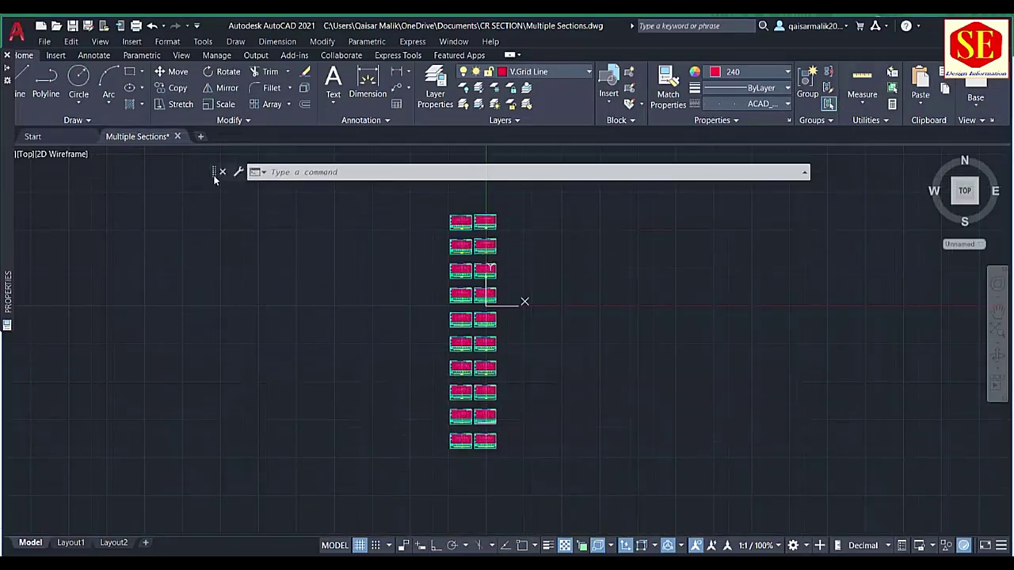
# - Paste the script into the command line to draw the 1+000 cross-section
pyautogui.rightClick(267, 178)
pyautogui.click(304, 295)
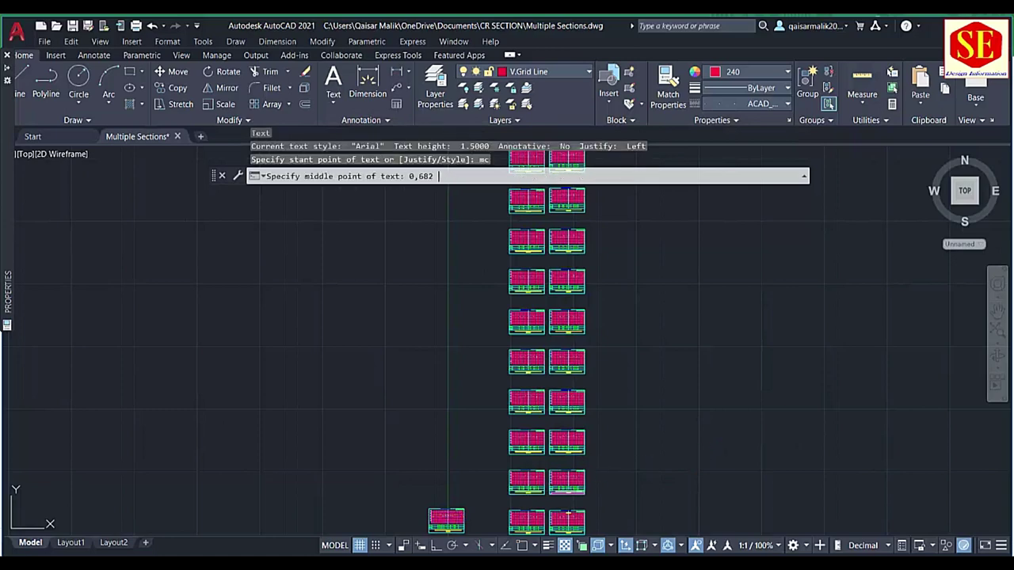
pyautogui.scroll(2, 477, 402)
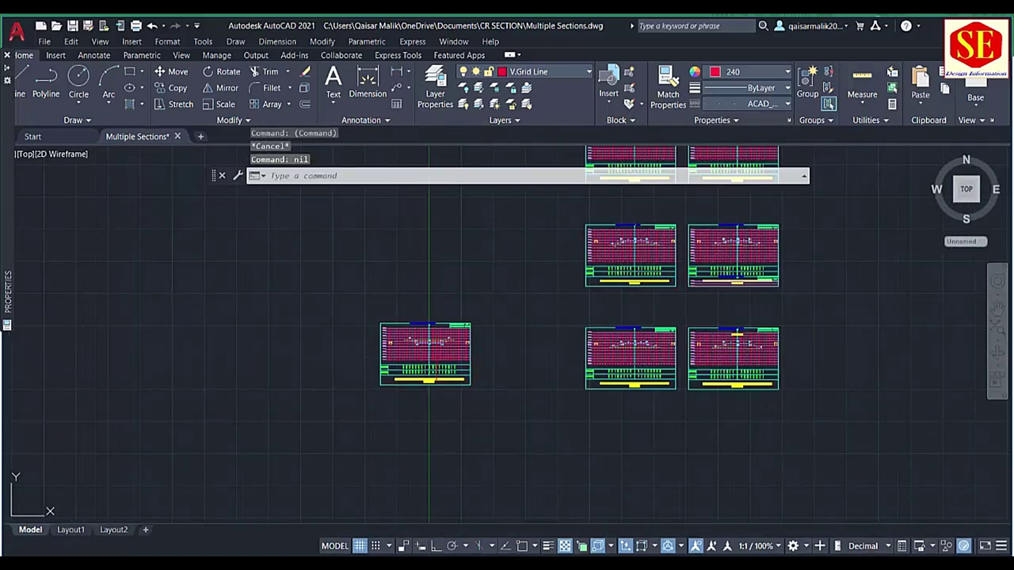
pyautogui.hotkey('alt', 'Tab')
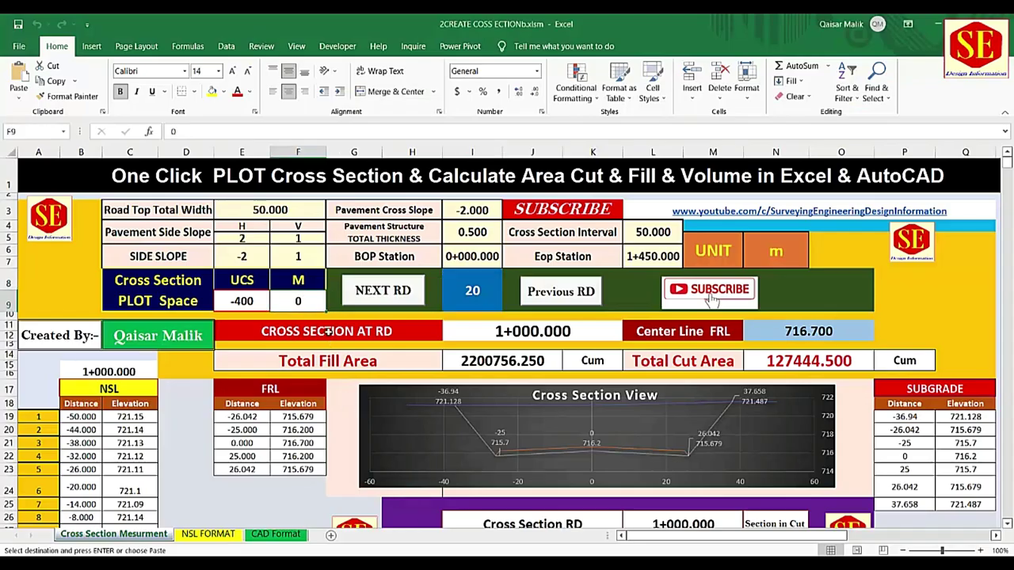
# - Set the M plot space to 200, advance to 1+050, and plot its section in AutoCAD
pyautogui.write('200')
pyautogui.press('Return')
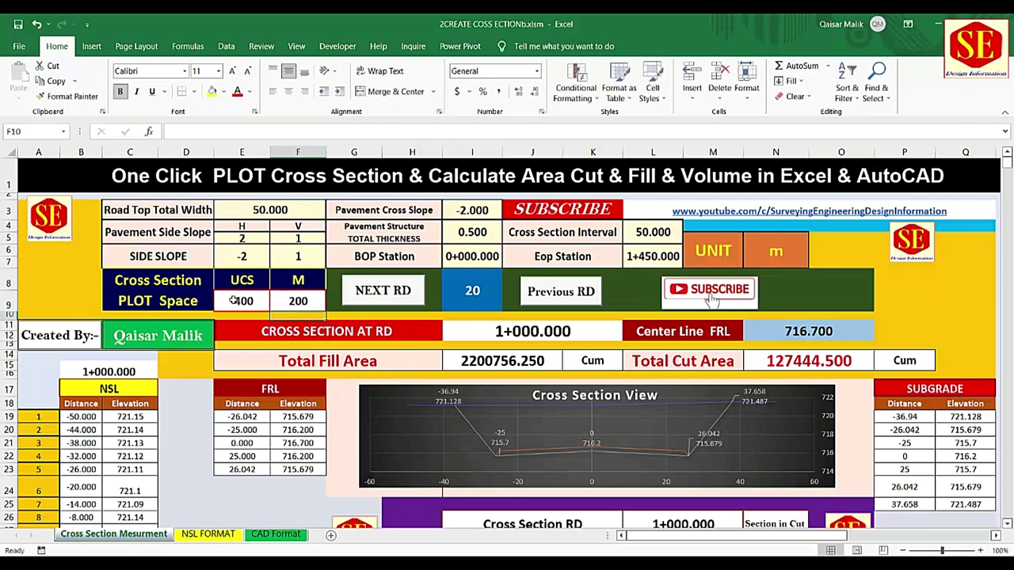
pyautogui.click(423, 310)
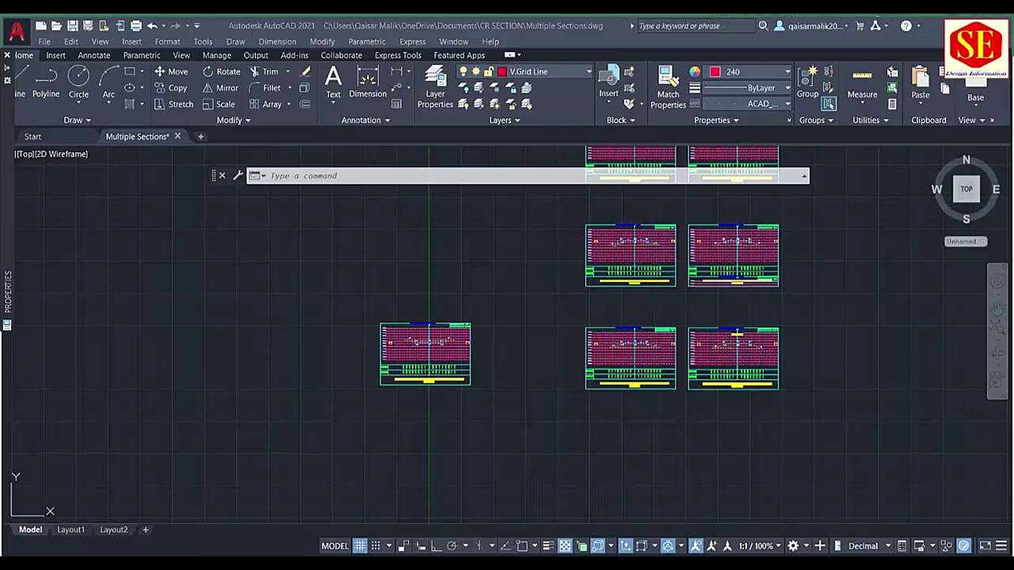
pyautogui.hotkey('alt', 'Tab')
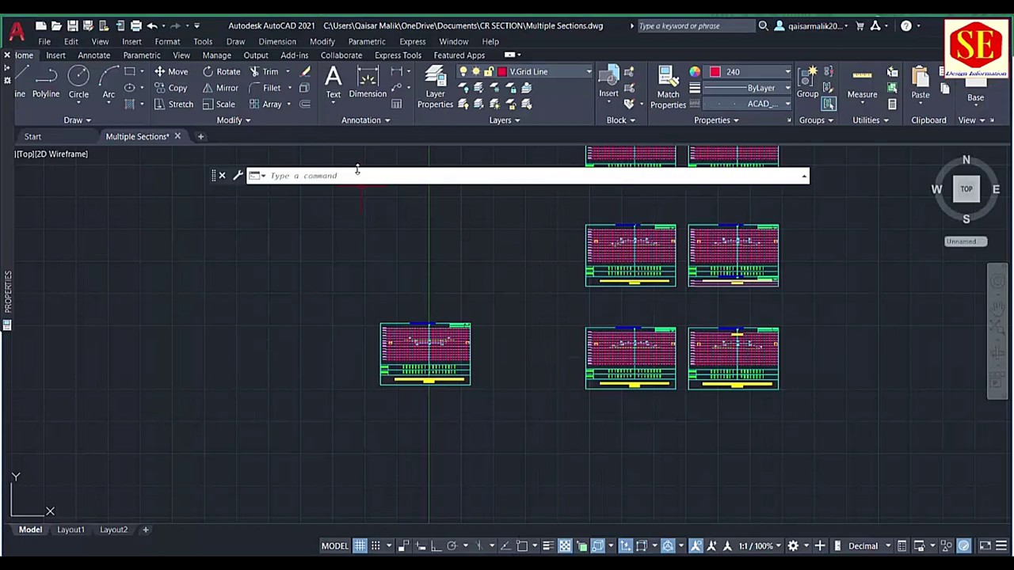
pyautogui.rightClick(355, 175)
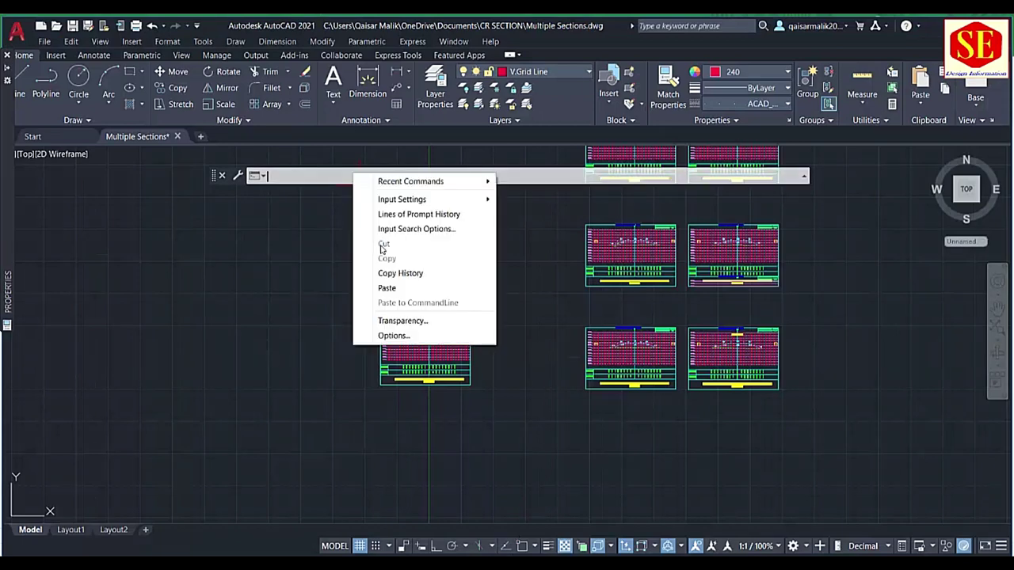
pyautogui.click(390, 287)
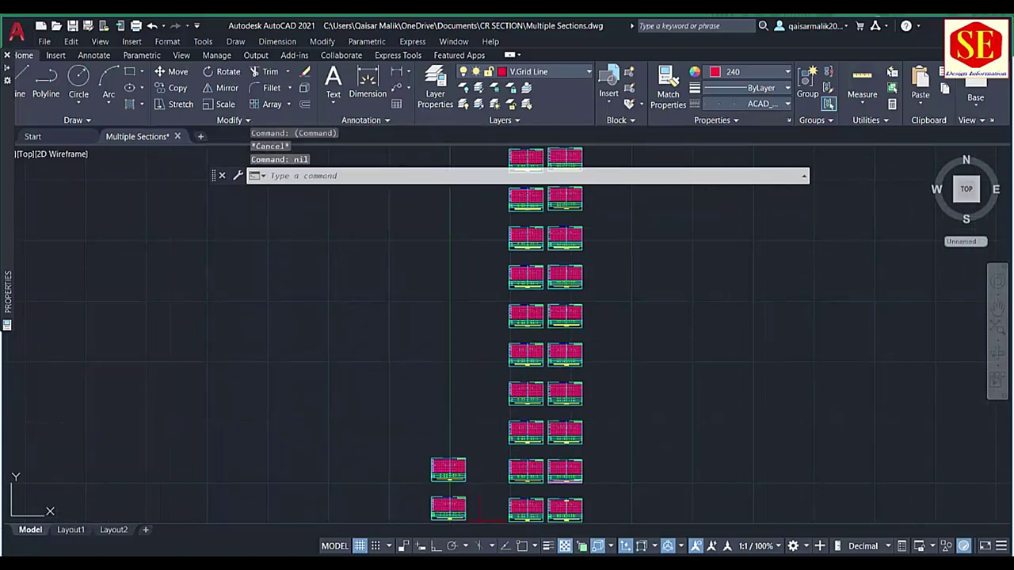
pyautogui.hotkey('alt', 'Tab')
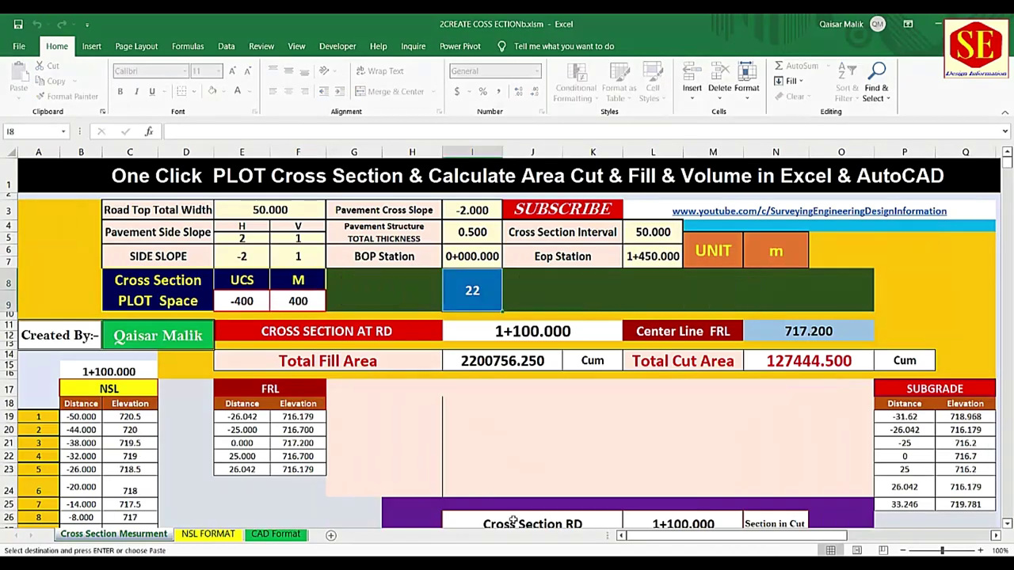
# - Run the current section script in AutoCAD's command line twice more
pyautogui.hotkey('alt', 'Tab')
pyautogui.rightClick(247, 176)
pyautogui.click(313, 289)
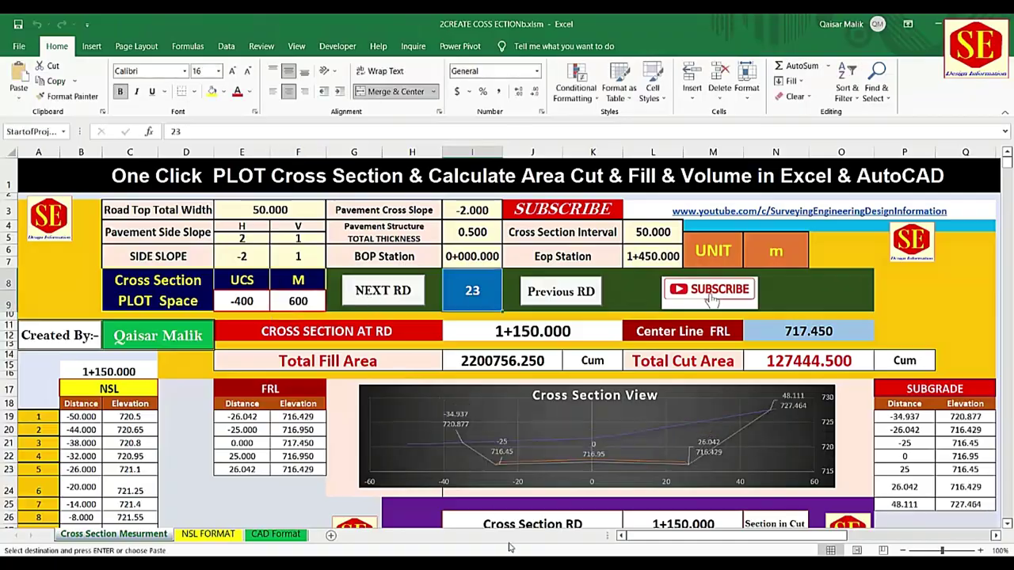
pyautogui.hotkey('alt', 'Tab')
pyautogui.rightClick(311, 176)
pyautogui.click(350, 288)
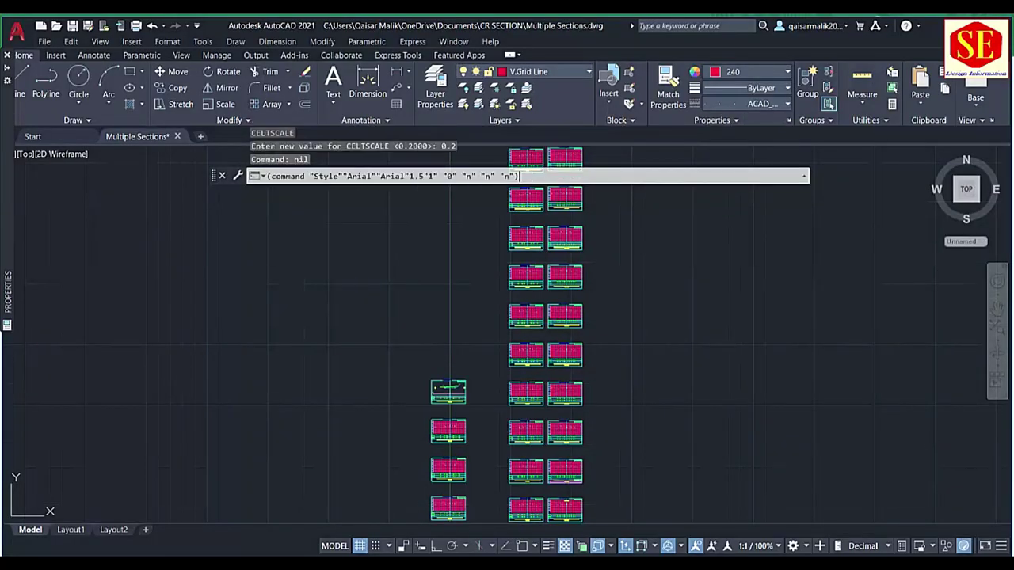
pyautogui.hotkey('alt', 'Tab')
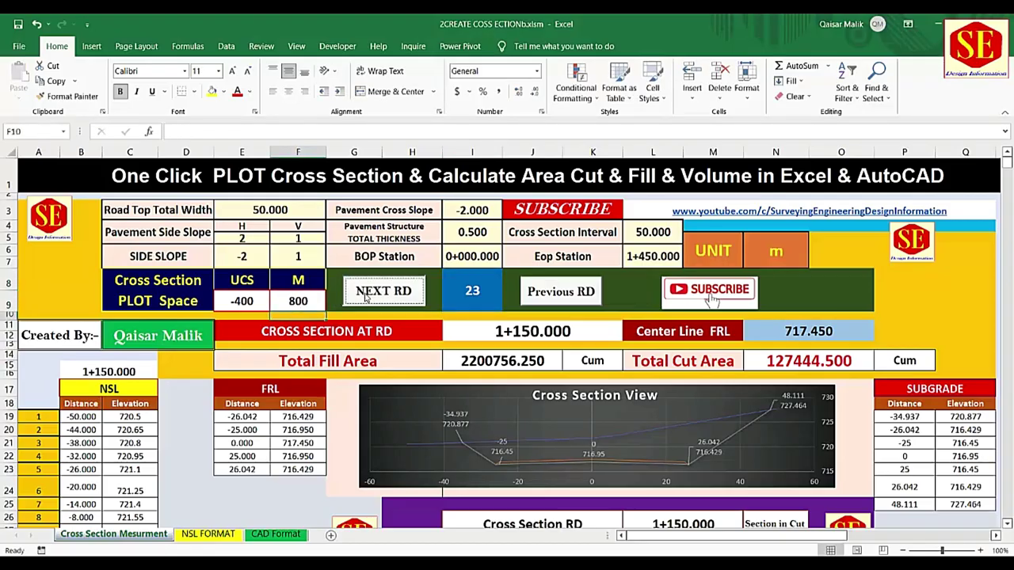
# - Advance two more road stations, plotting each section in AutoCAD
pyautogui.click(367, 297)
pyautogui.hotkey('alt', 'Tab')
pyautogui.rightClick(291, 176)
pyautogui.click(350, 288)
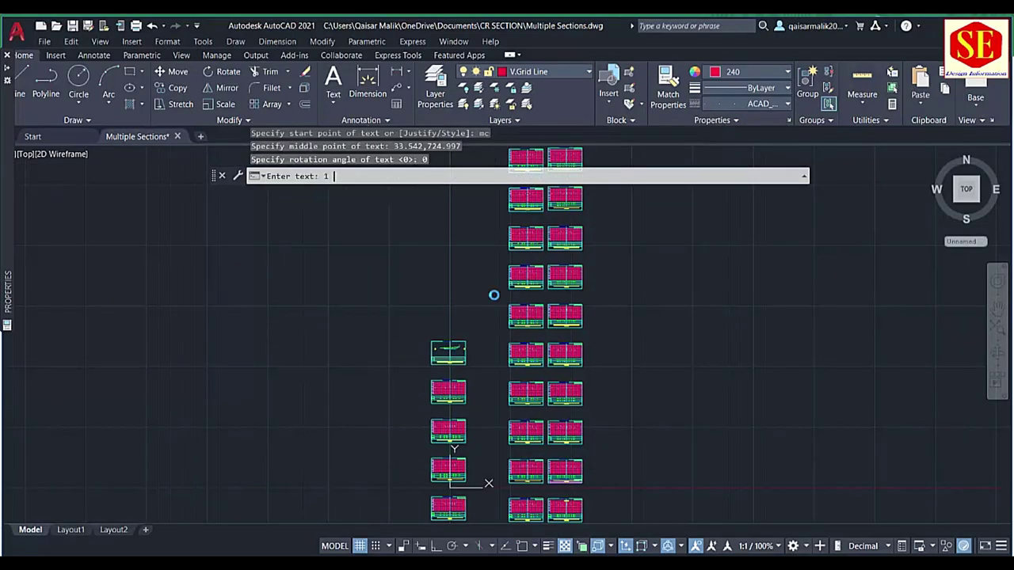
pyautogui.hotkey('alt', 'Tab')
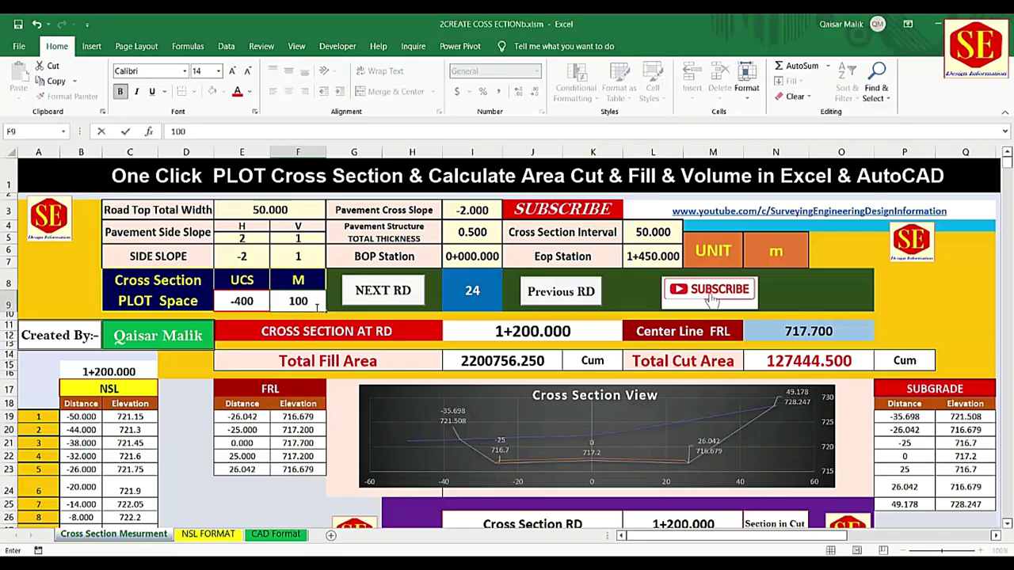
pyautogui.click(372, 291)
pyautogui.hotkey('alt', 'Tab')
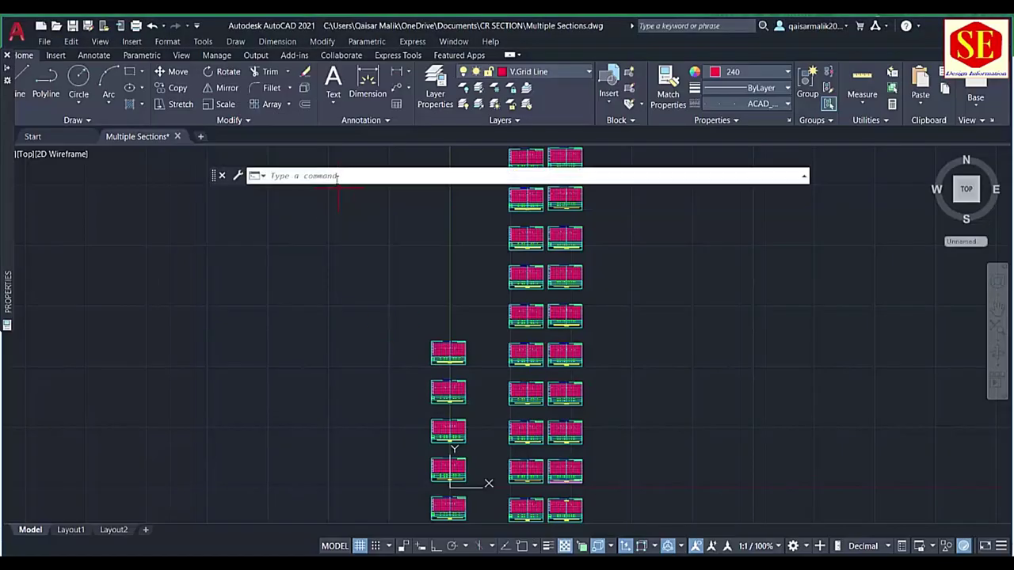
pyautogui.rightClick(338, 177)
pyautogui.click(372, 290)
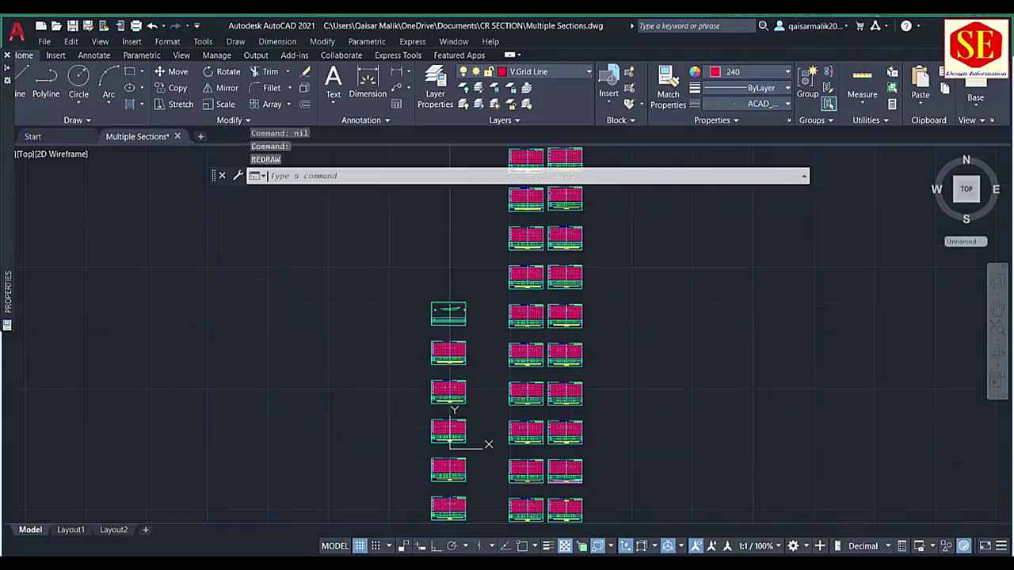
pyautogui.hotkey('alt', 'Tab')
# - Raise the M plot space to 1400, then 1600, and advance to plot station 1+450
pyautogui.click(372, 290)
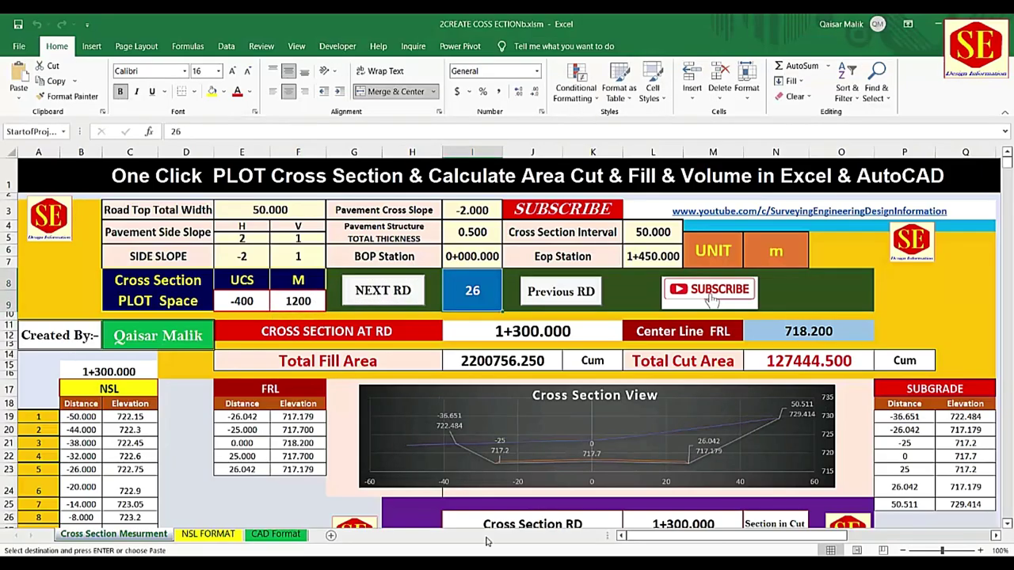
pyautogui.hotkey('alt', 'Tab')
pyautogui.rightClick(295, 175)
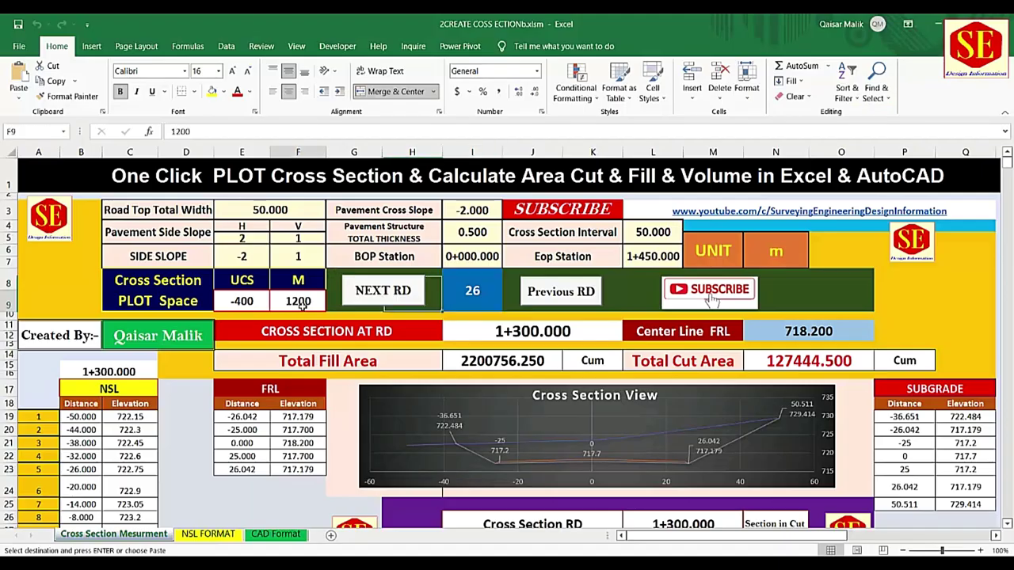
pyautogui.write('1400')
pyautogui.press('Return')
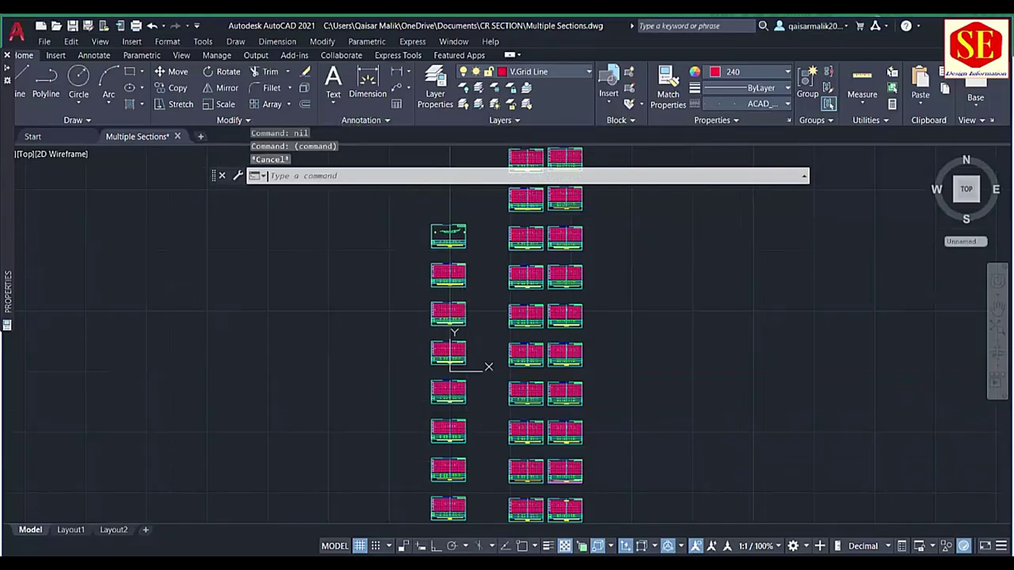
pyautogui.write('1600')
pyautogui.press('Return')
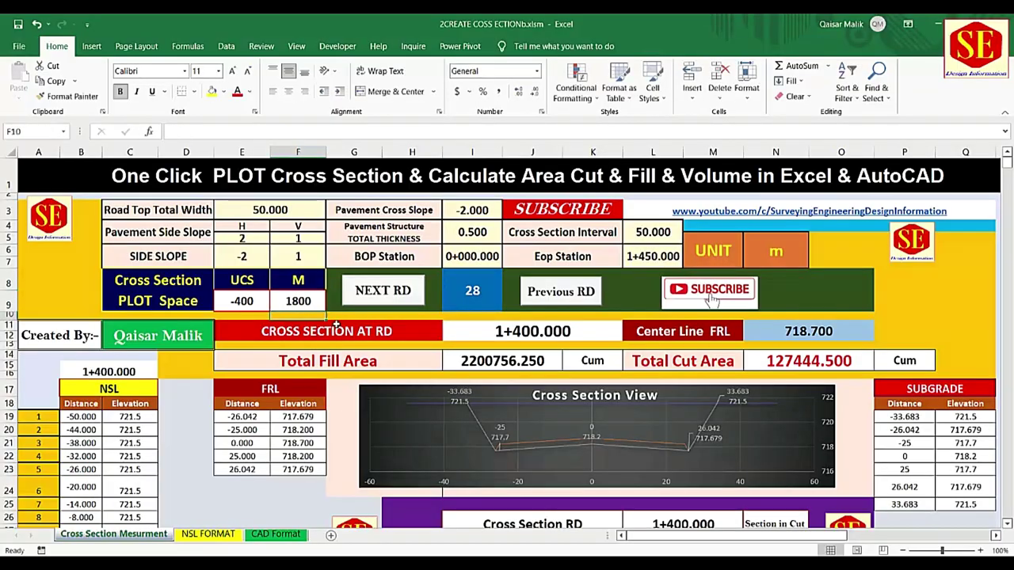
pyautogui.click(384, 291)
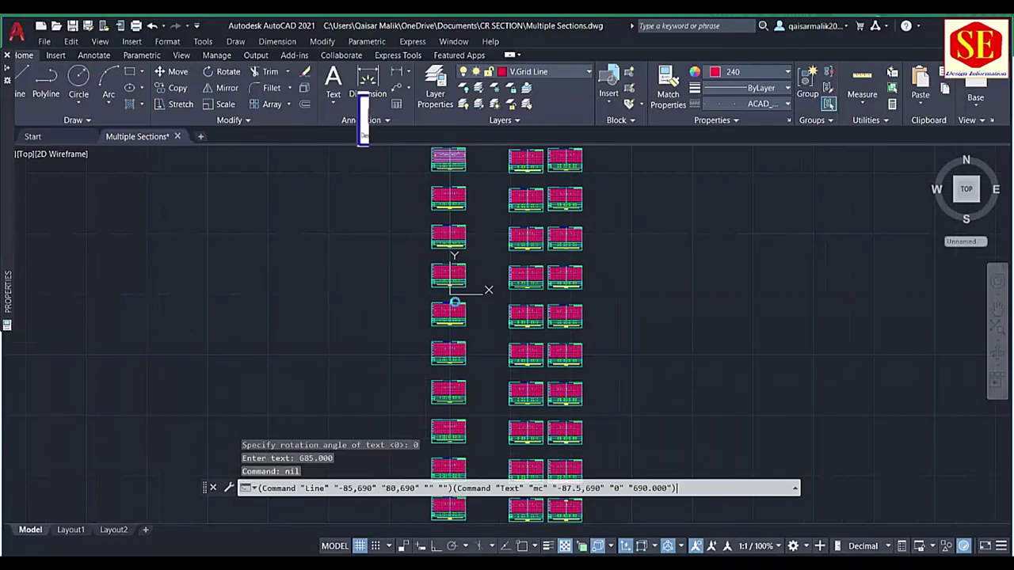
# - Change the horizontal plot offset to -800 and advance to the next station
pyautogui.press('BackSpace')
pyautogui.press('BackSpace')
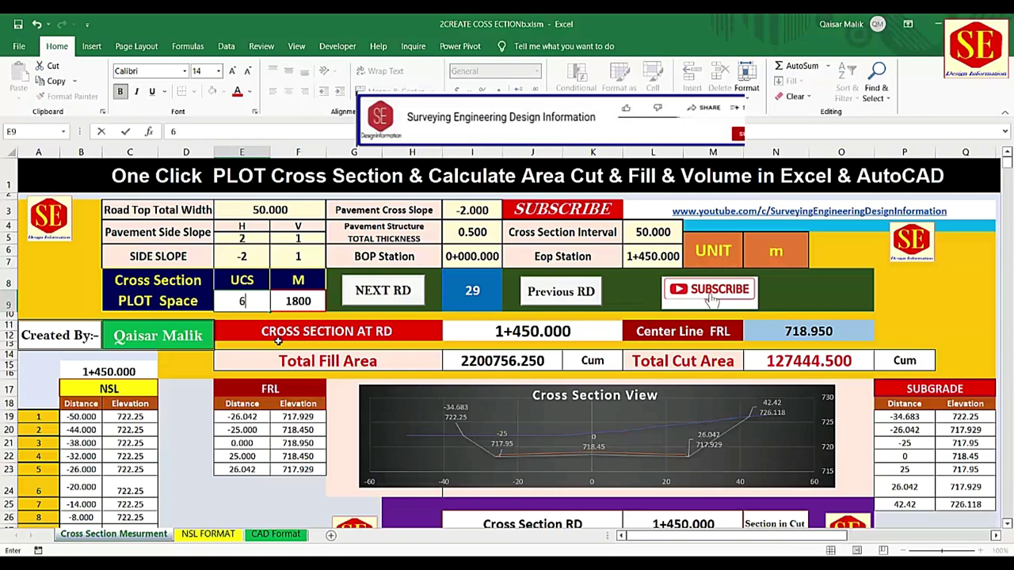
pyautogui.press('BackSpace')
pyautogui.write('800')
pyautogui.press('Return')
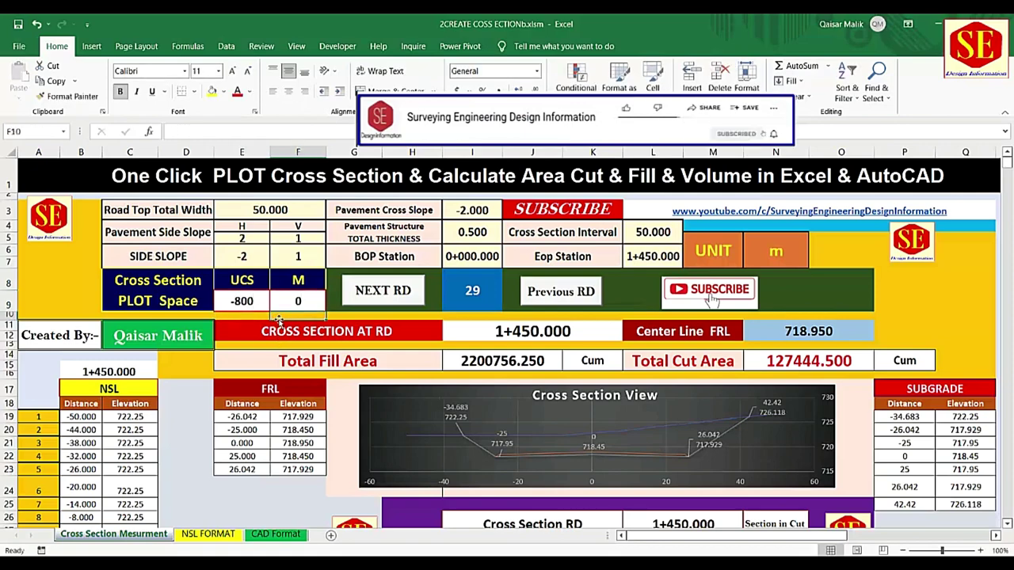
pyautogui.click(383, 291)
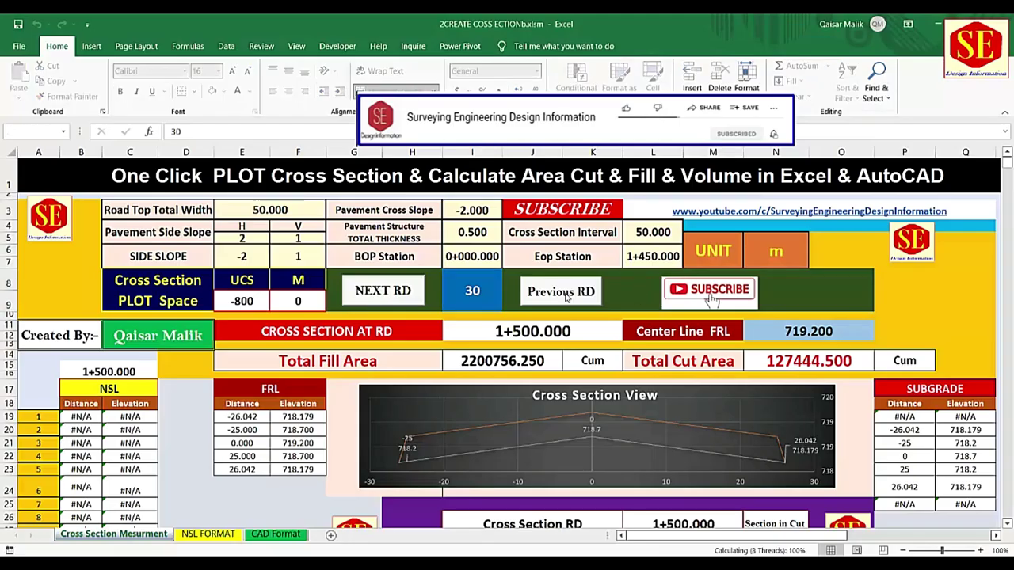
# - Step between stations back to 1+450 and plot it at the new offsets
pyautogui.click(558, 303)
pyautogui.write('800')
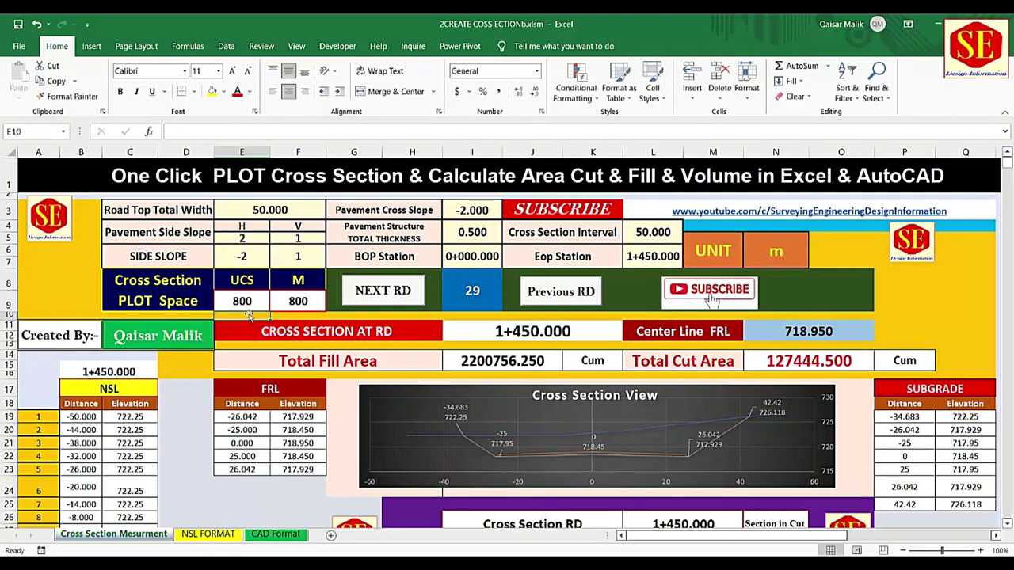
pyautogui.click(394, 292)
pyautogui.doubleClick(552, 293)
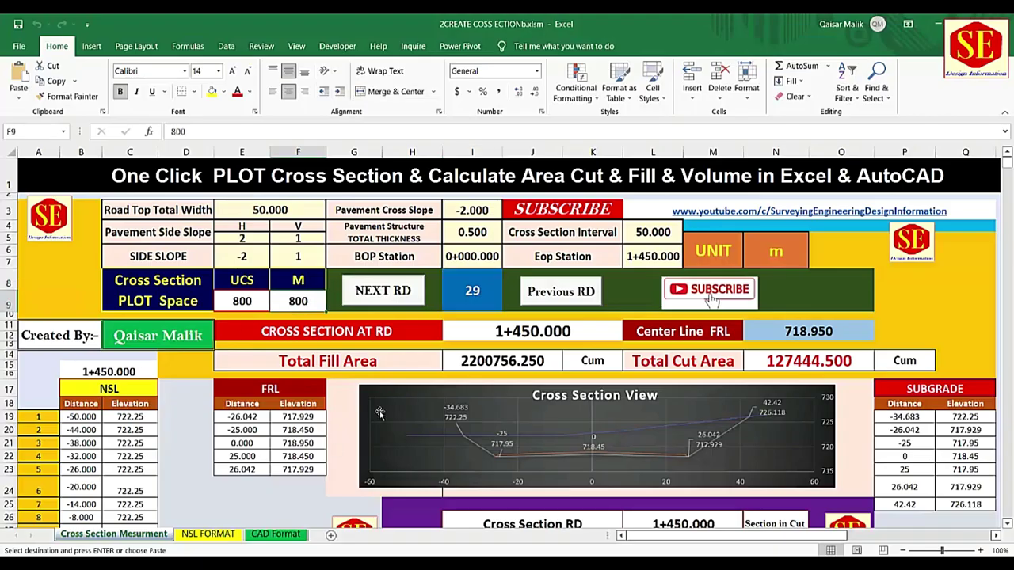
pyautogui.click(297, 301)
pyautogui.write('1000')
pyautogui.click(394, 301)
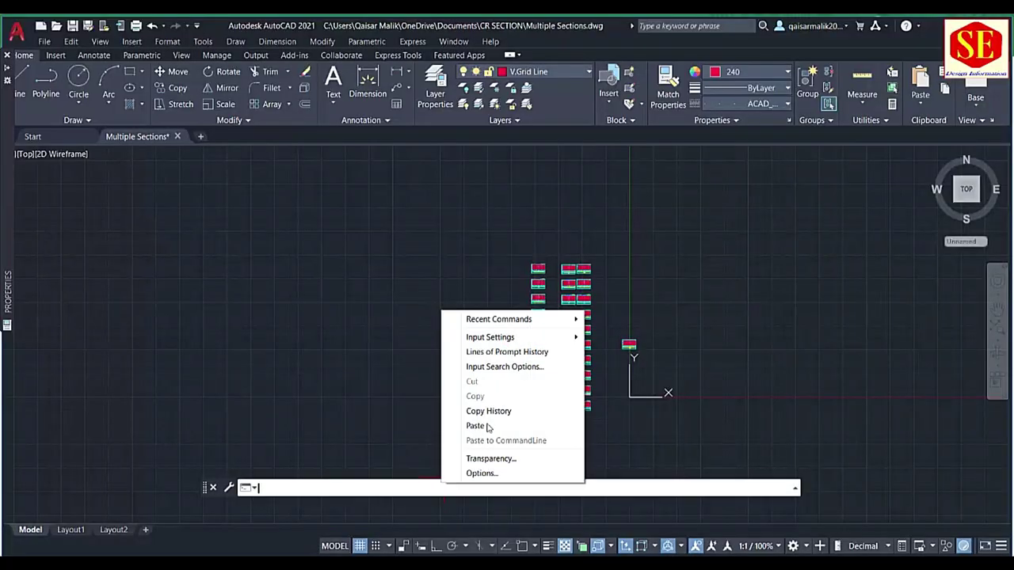
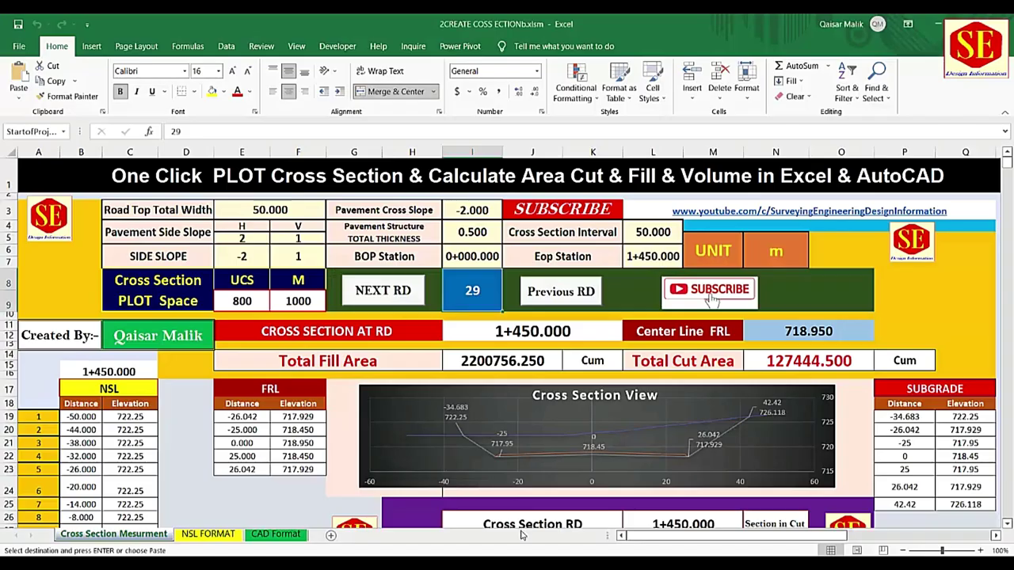
# - Check the plot space values and jump the template back to station 0+000 (RD 0)
pyautogui.click(244, 300)
pyautogui.click(298, 301)
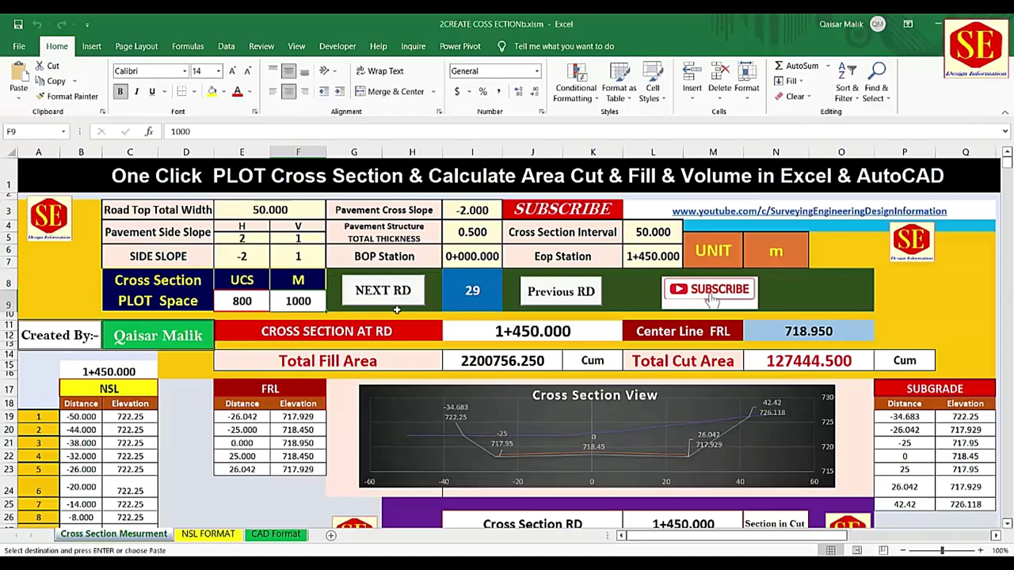
pyautogui.click(562, 291)
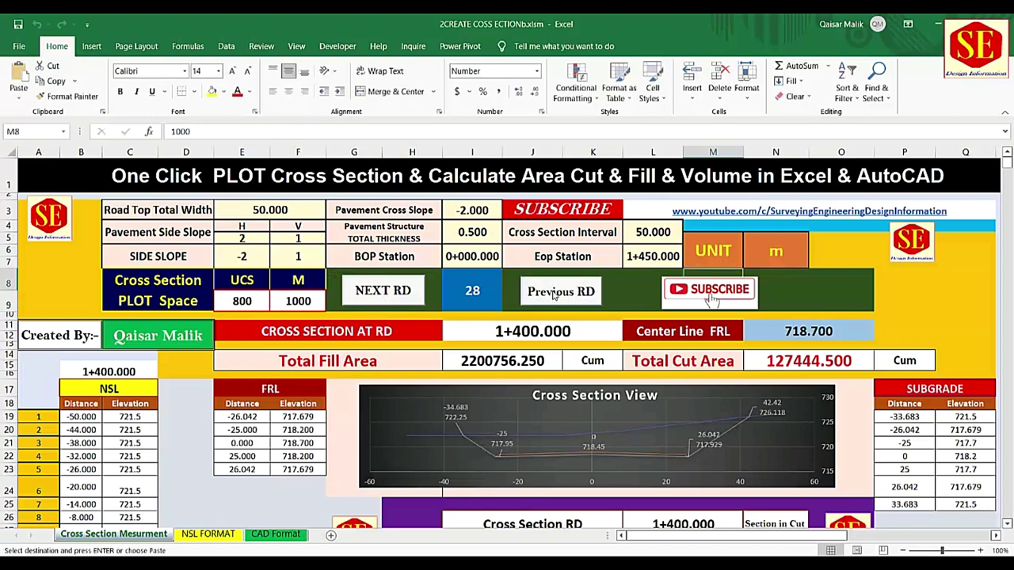
pyautogui.click(562, 292)
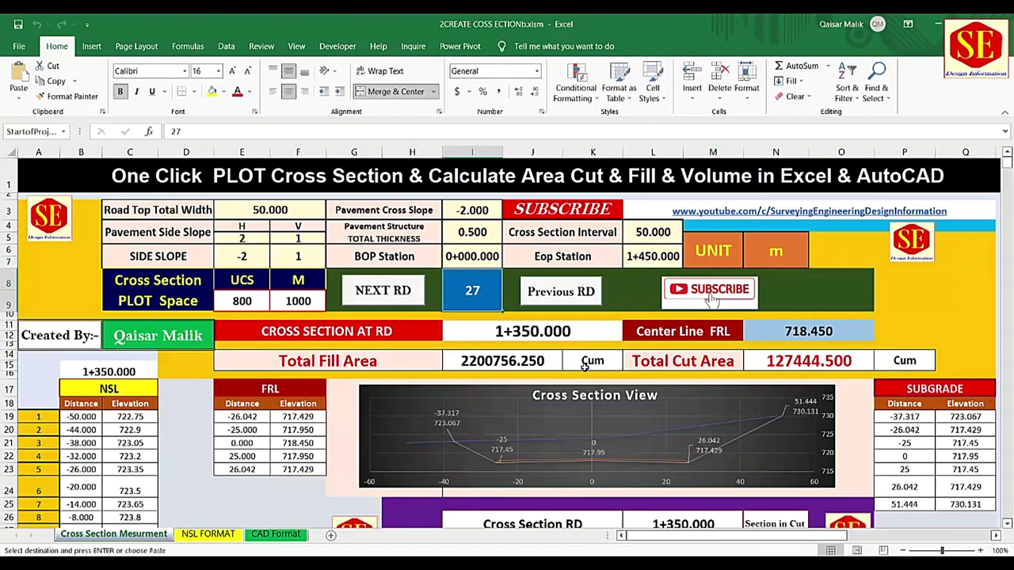
pyautogui.write('0')
pyautogui.press('Return')
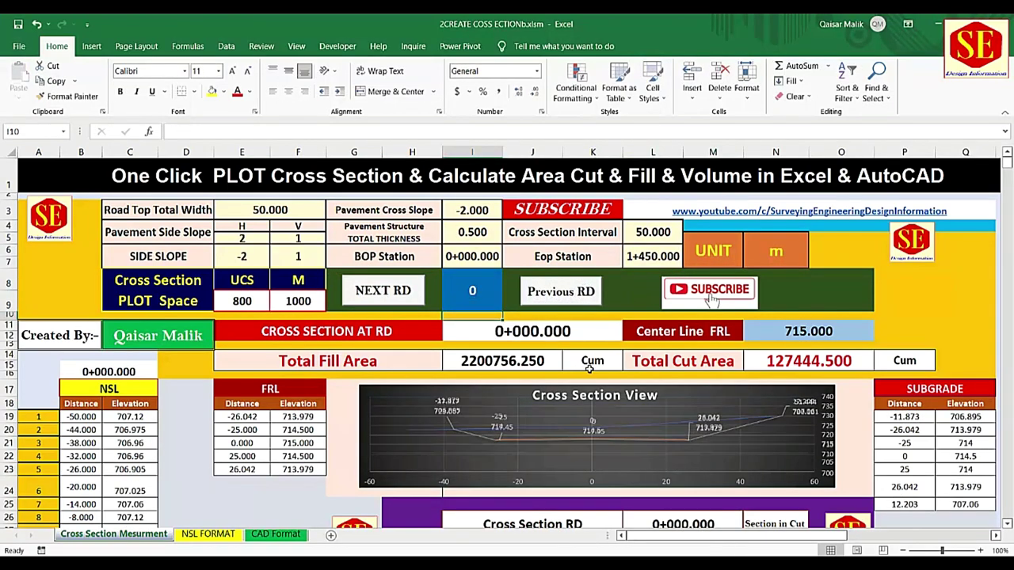
# - Change the side slope H value from -2 to 2 so the section is in fill
pyautogui.click(264, 256)
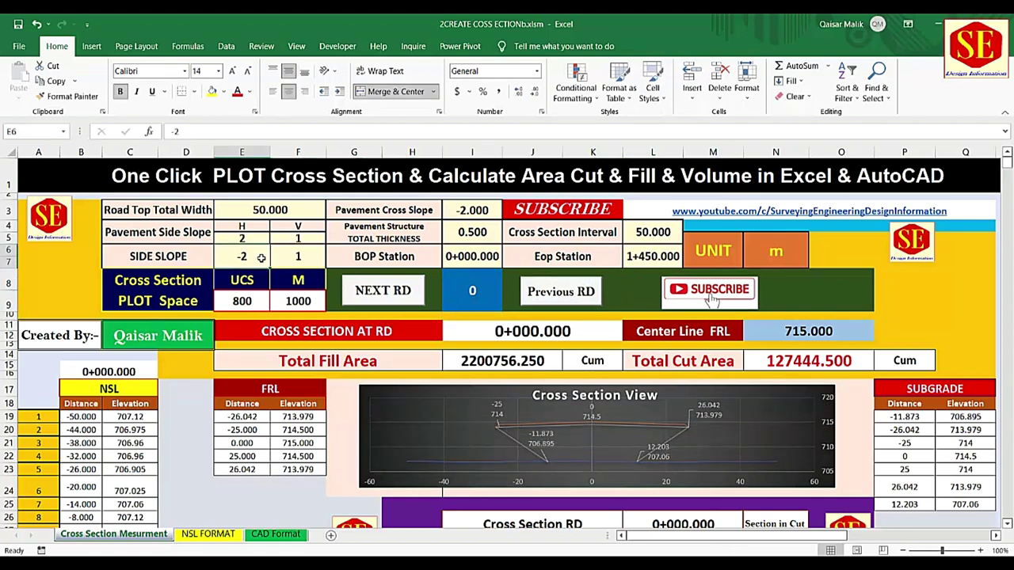
pyautogui.write('2')
pyautogui.press('Return')
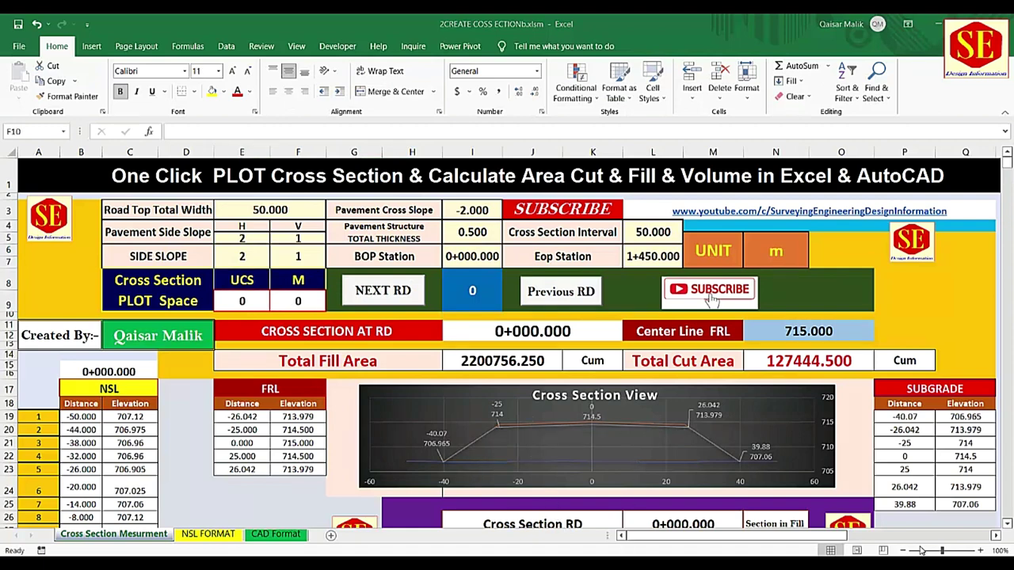
# - Clear the Road Top Total Width and the side slope ratio inputs
pyautogui.click(220, 210)
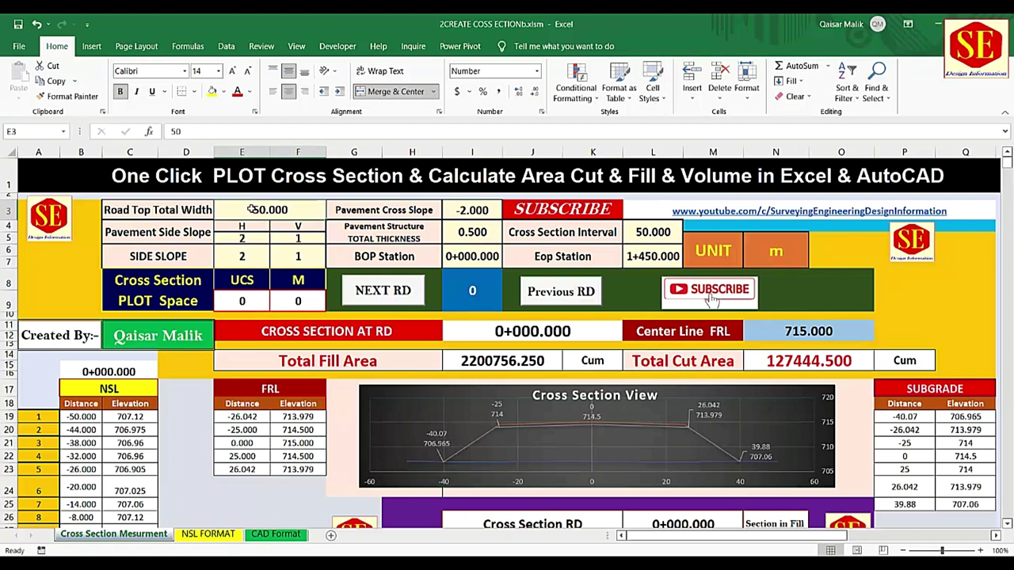
pyautogui.click(234, 237)
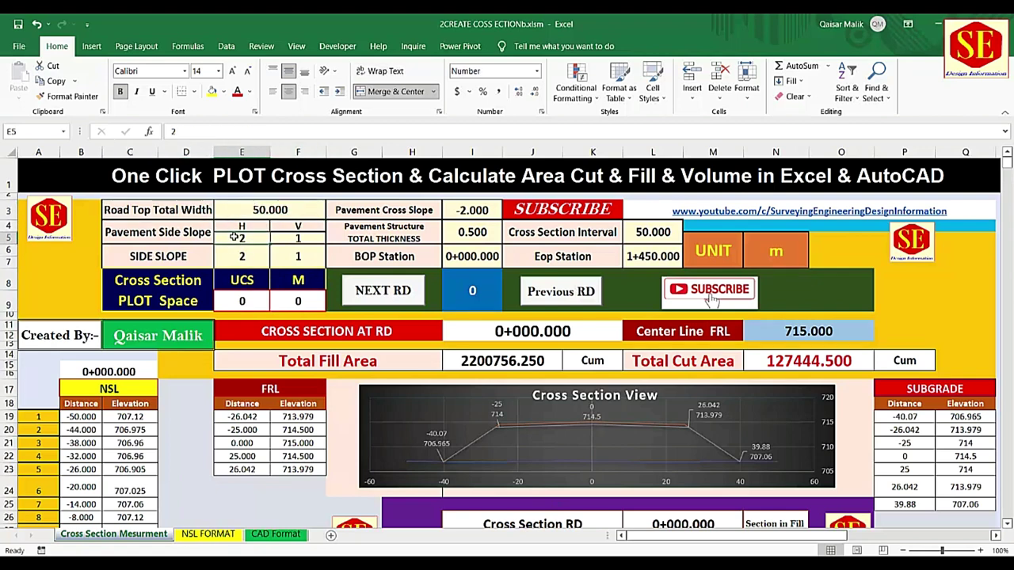
pyautogui.moveTo(234, 237); pyautogui.dragTo(286, 246)
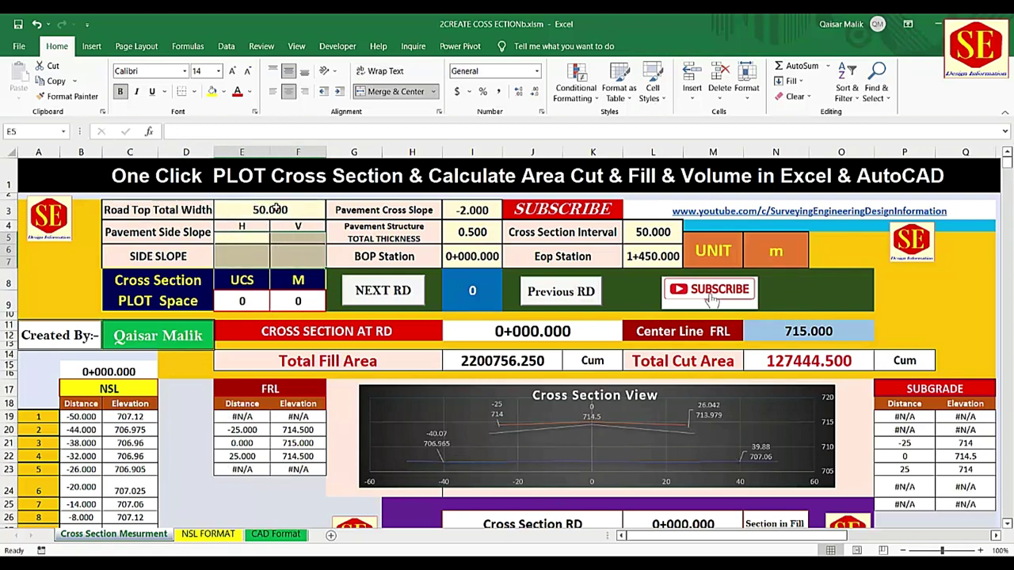
pyautogui.press('Delete')
# - Clear the pavement slope, thickness, interval and BOP/EOP station values
pyautogui.moveTo(472, 210); pyautogui.dragTo(476, 255)
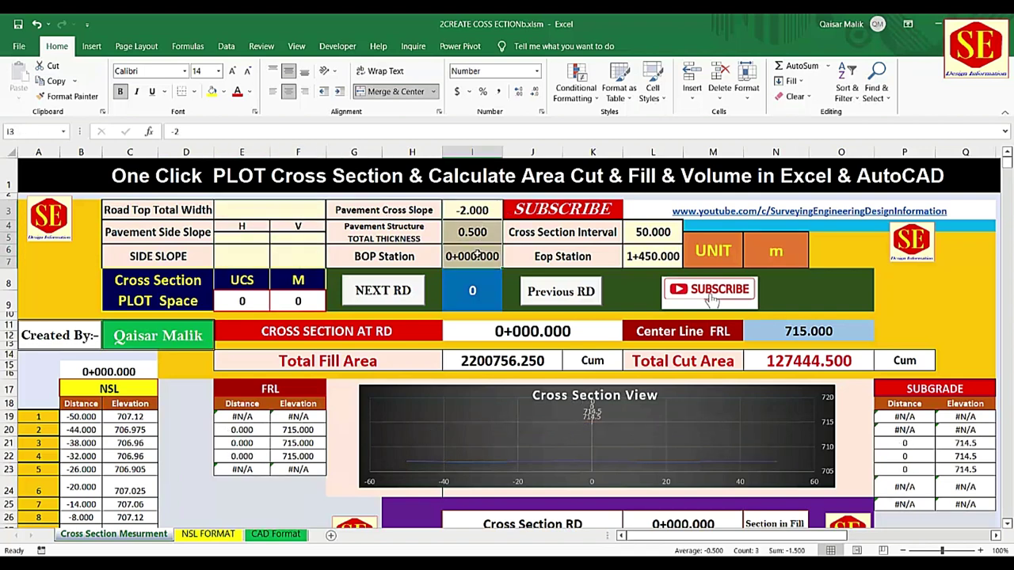
pyautogui.press('Delete')
pyautogui.moveTo(652, 231); pyautogui.dragTo(640, 255)
pyautogui.press('Delete')
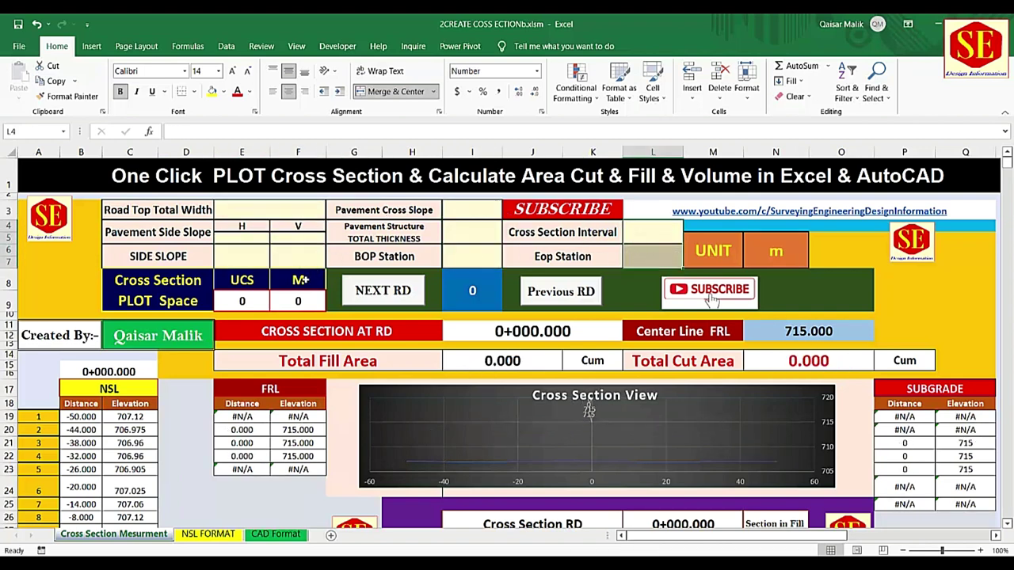
pyautogui.click(269, 210)
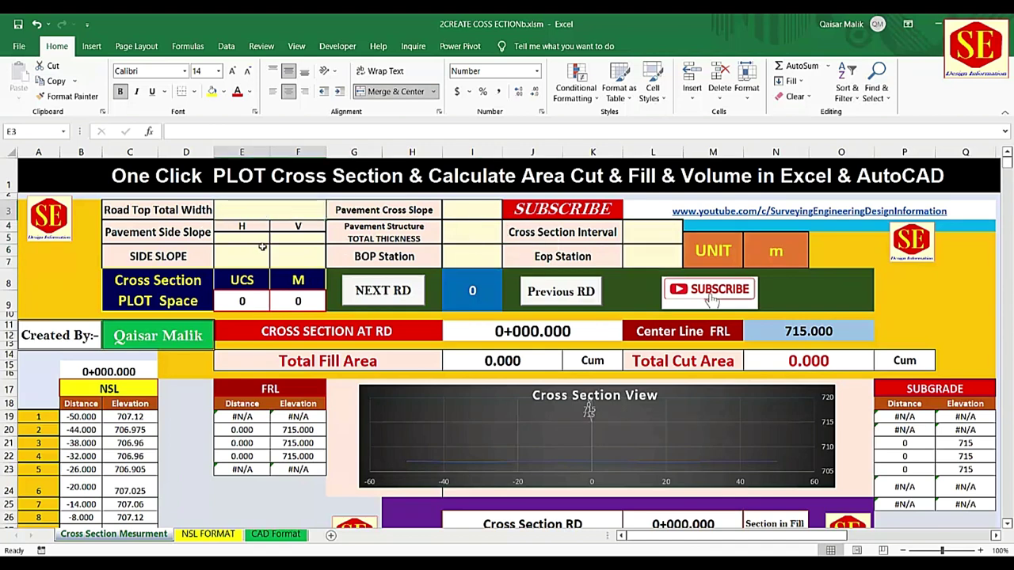
pyautogui.click(279, 257)
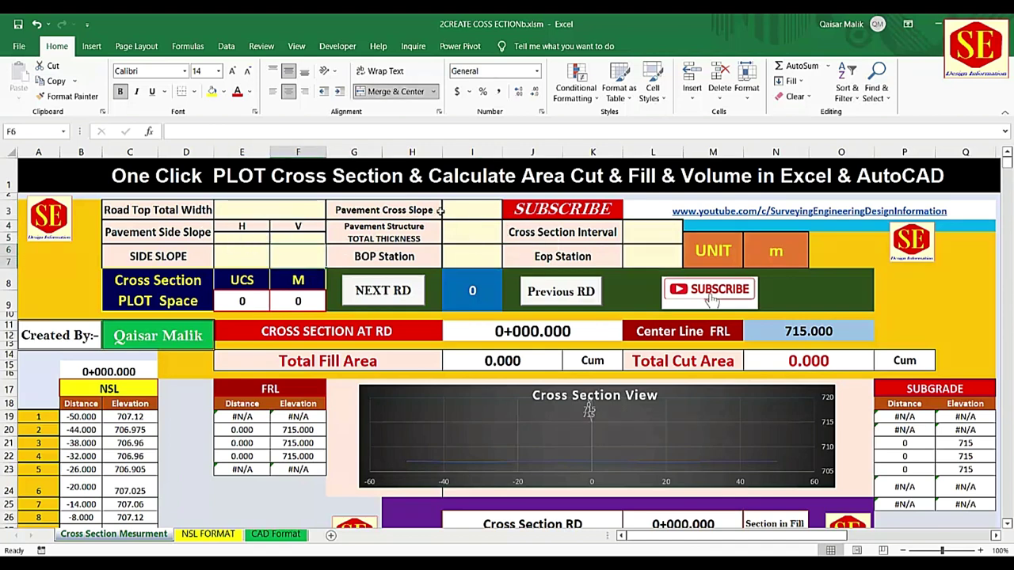
pyautogui.click(156, 206)
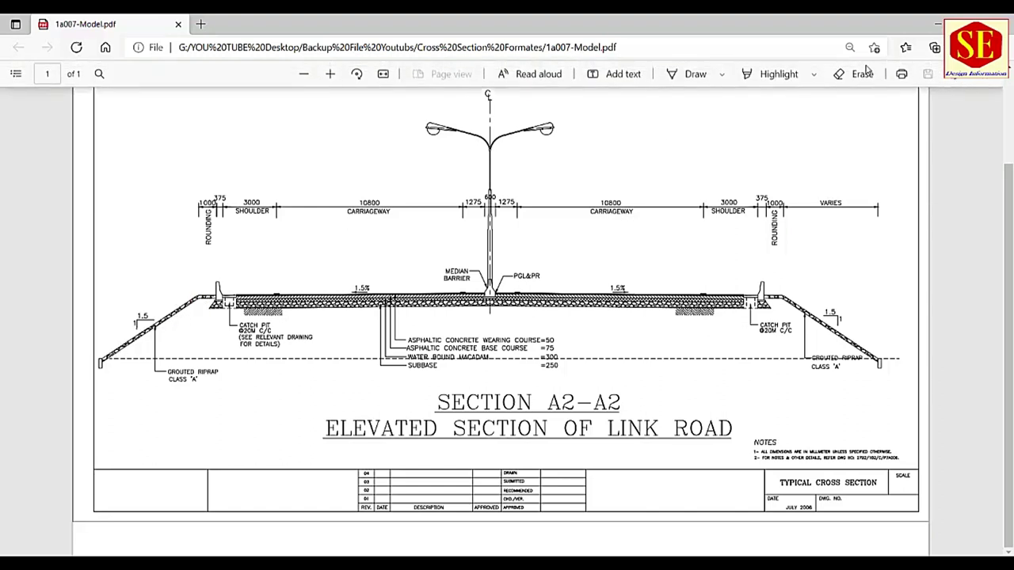
# - Search 'calc' from Start and launch Calculator over the road drawing
pyautogui.click(855, 74)
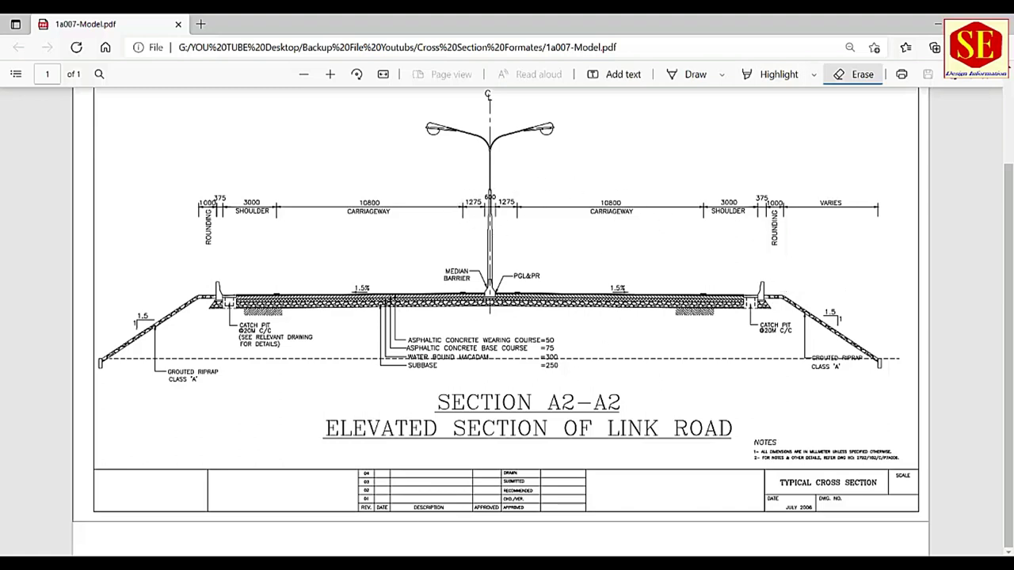
pyautogui.press('super')
pyautogui.write('calc')
pyautogui.click(127, 204)
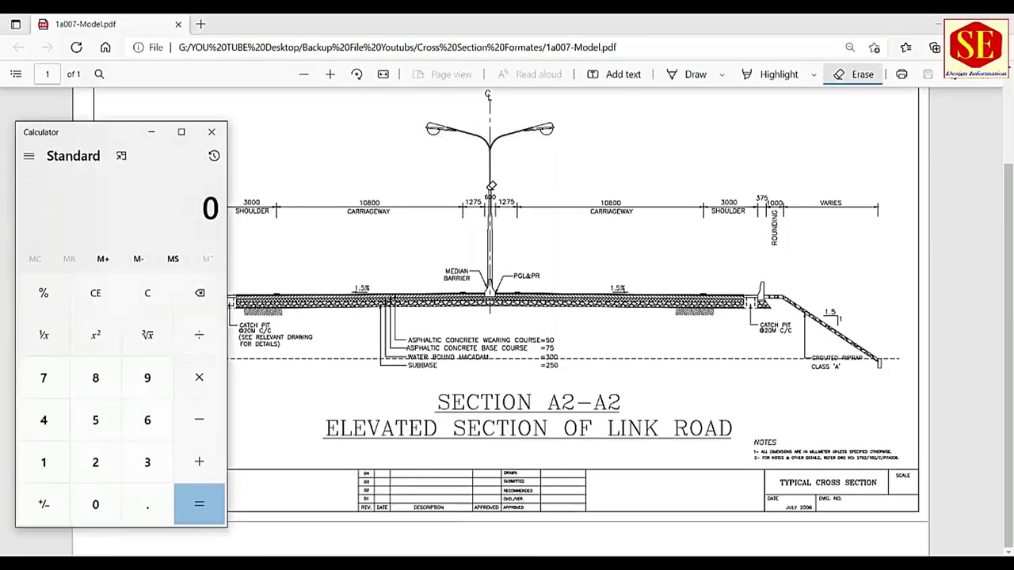
# - In Calculator, add the 0.3 m and 1.275 m widths to get 1.575
pyautogui.click(493, 199)
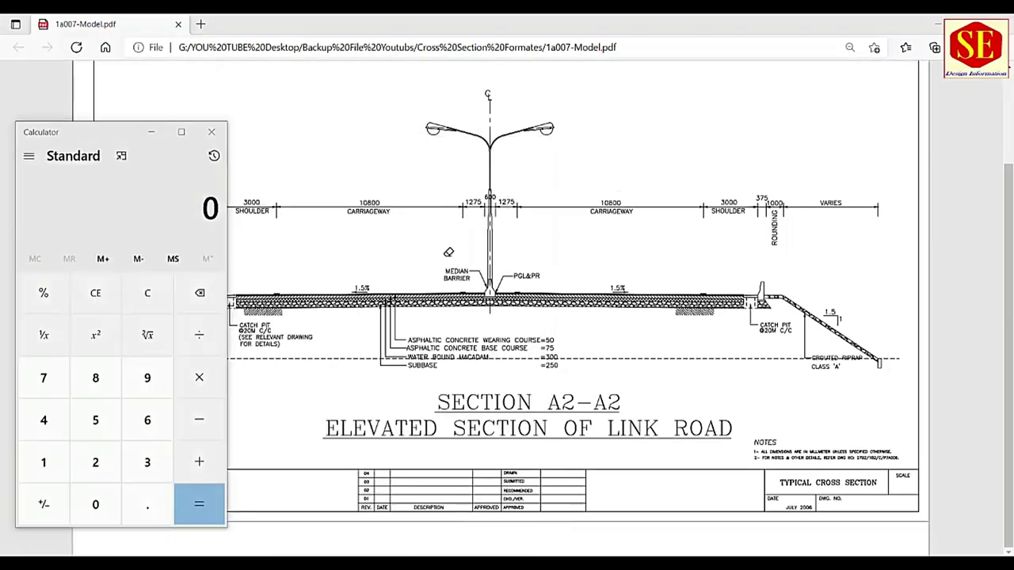
pyautogui.click(148, 505)
pyautogui.click(148, 461)
pyautogui.click(199, 462)
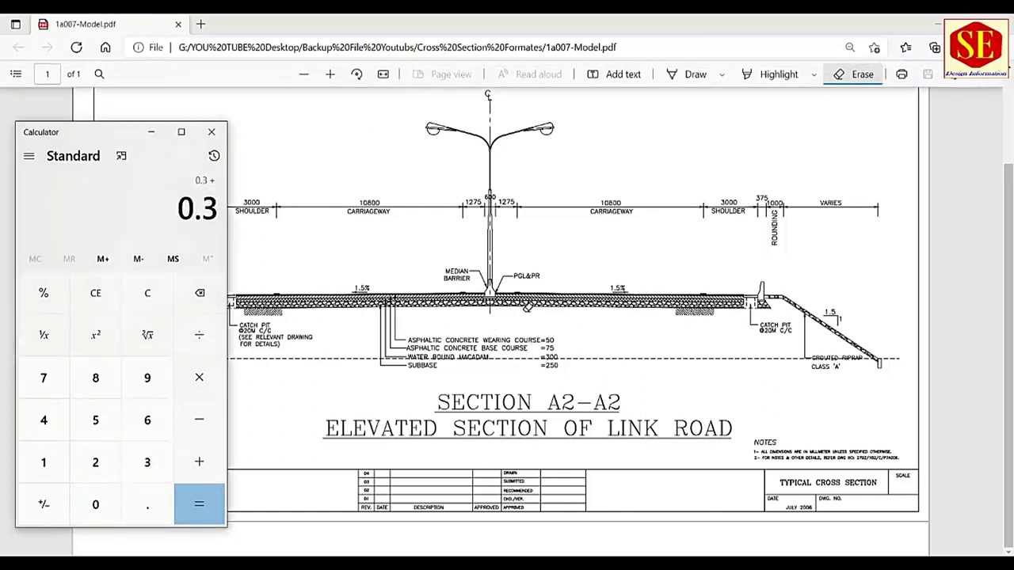
pyautogui.click(43, 462)
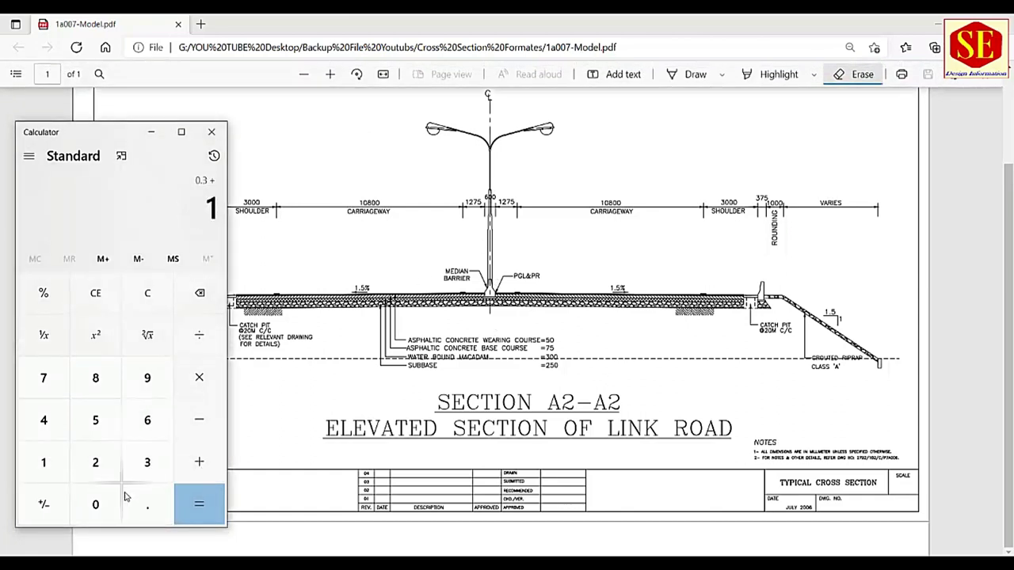
pyautogui.click(147, 505)
pyautogui.click(95, 462)
pyautogui.click(44, 378)
pyautogui.click(95, 420)
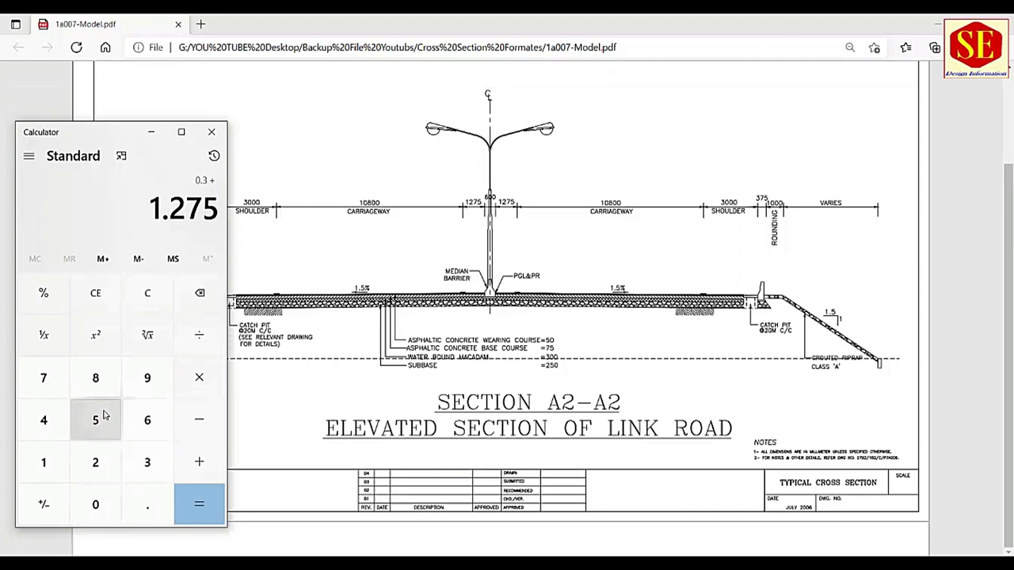
pyautogui.click(199, 462)
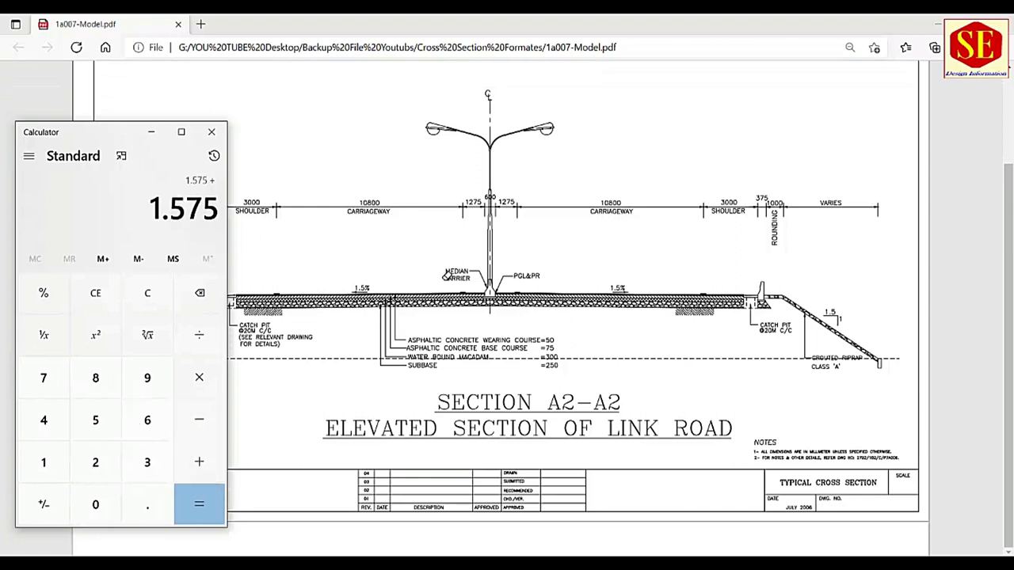
# - Add the 10.8 m carriageway, 3 m shoulder and 0.375 m offset for a 15.75 half-width
pyautogui.click(47, 464)
pyautogui.click(95, 505)
pyautogui.click(148, 505)
pyautogui.click(95, 378)
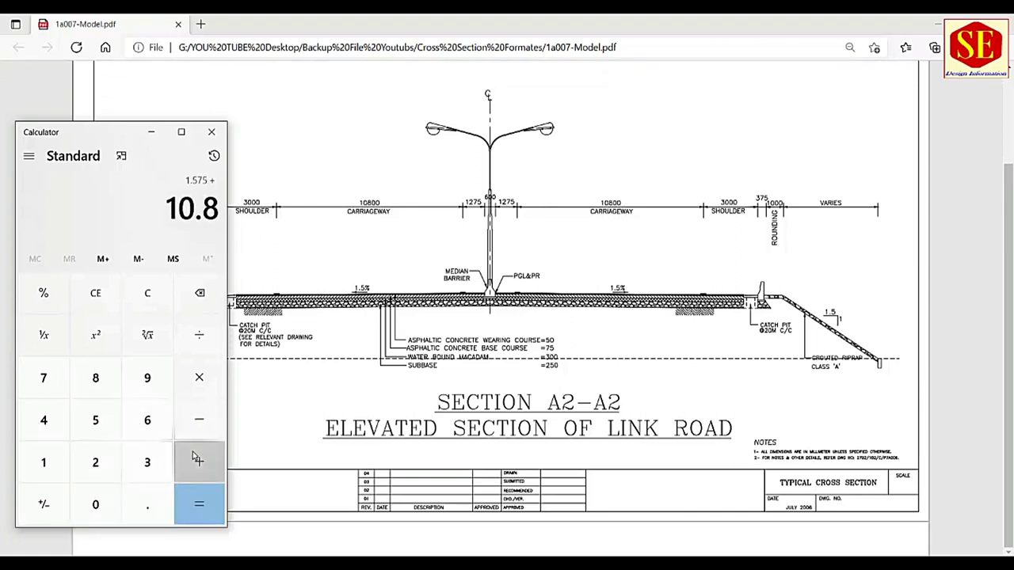
pyautogui.click(198, 462)
pyautogui.click(147, 462)
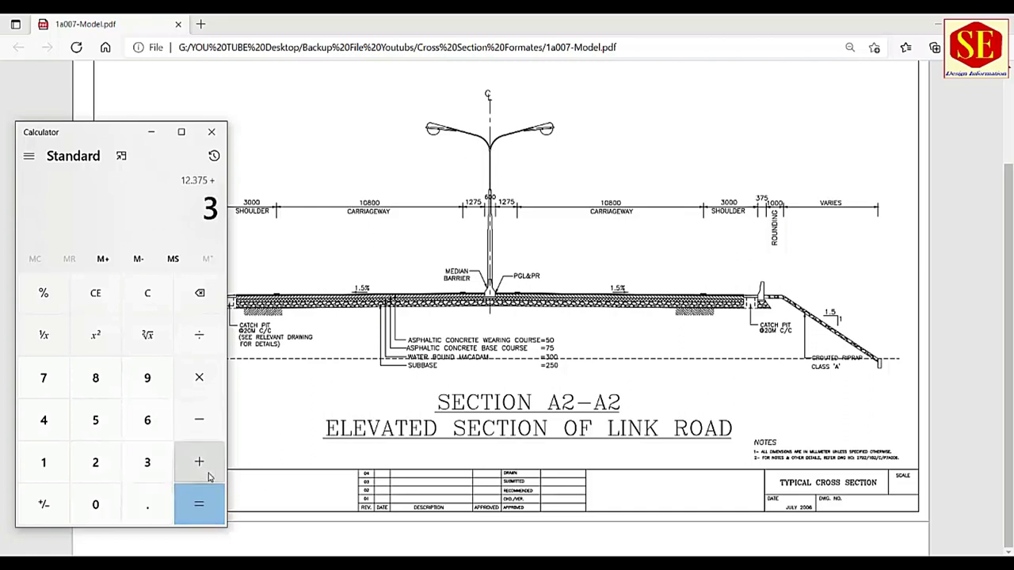
pyautogui.click(199, 462)
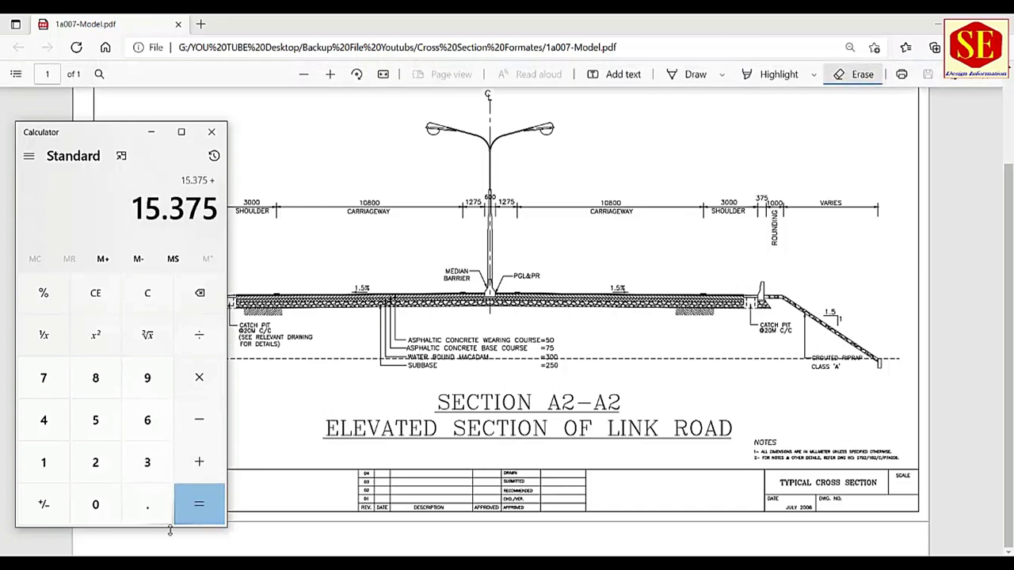
pyautogui.click(149, 511)
pyautogui.click(148, 462)
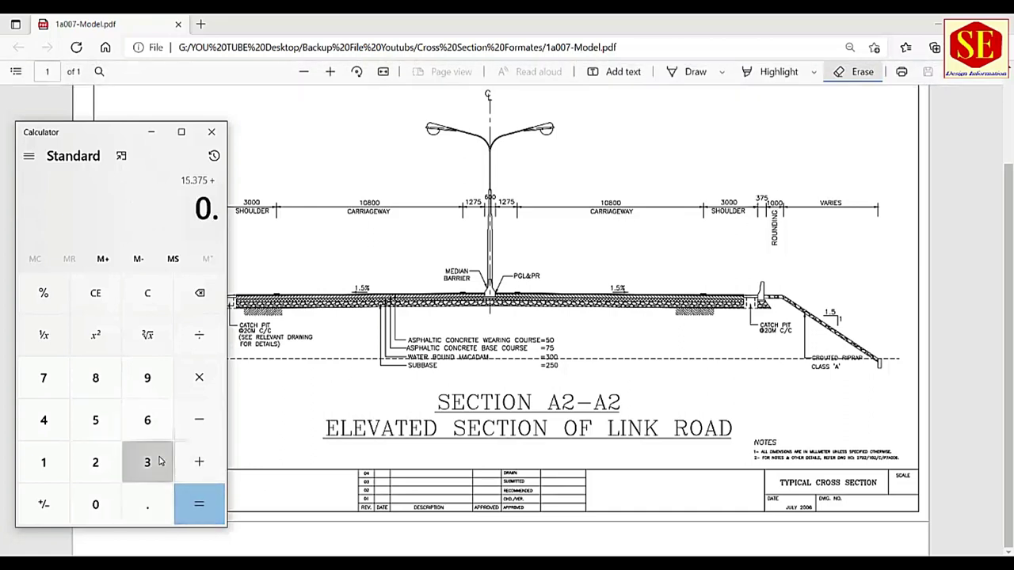
pyautogui.click(43, 378)
pyautogui.click(95, 424)
pyautogui.click(198, 504)
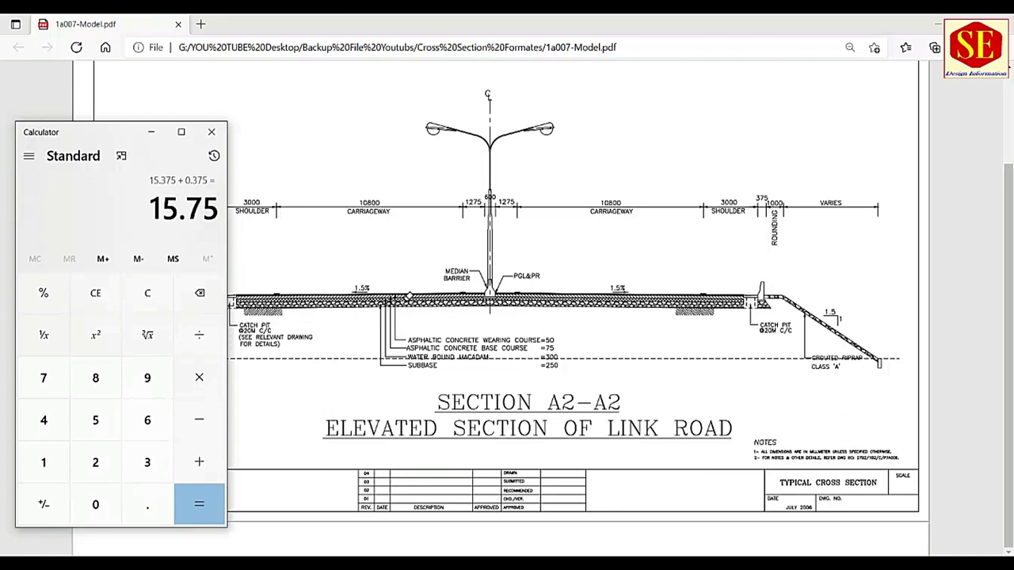
# - Double the 15.75 half-width to 31.5 and reposition the Calculator window
pyautogui.click(201, 383)
pyautogui.click(95, 462)
pyautogui.click(199, 504)
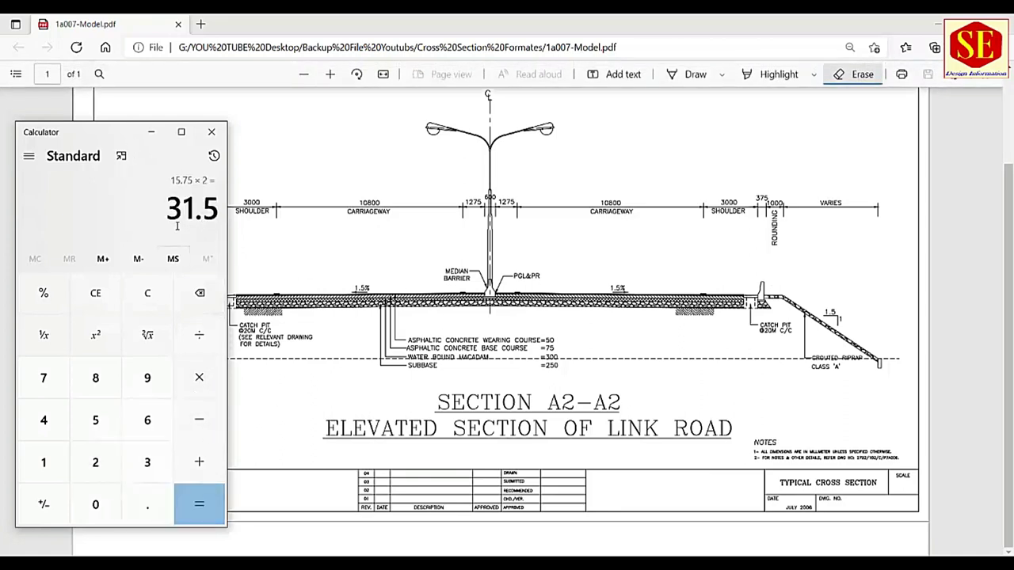
pyautogui.moveTo(106, 133); pyautogui.dragTo(142, 303)
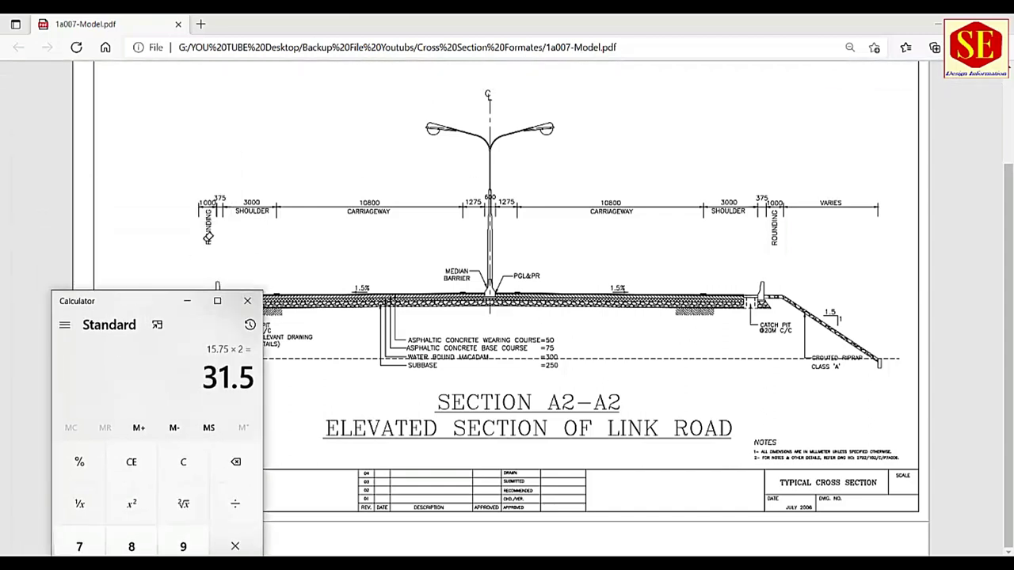
pyautogui.moveTo(208, 323); pyautogui.dragTo(208, 421)
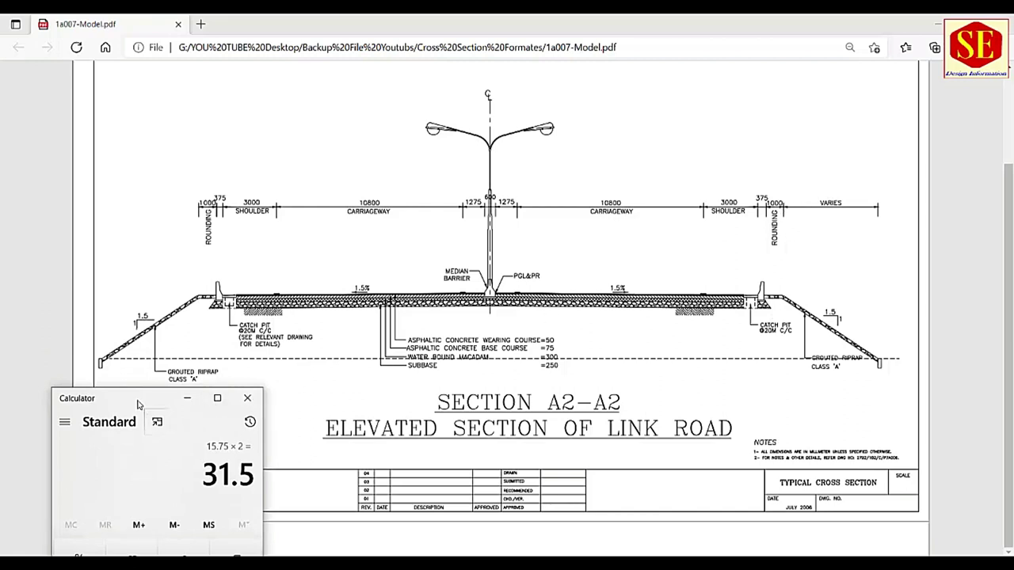
pyautogui.moveTo(141, 399); pyautogui.dragTo(166, 306)
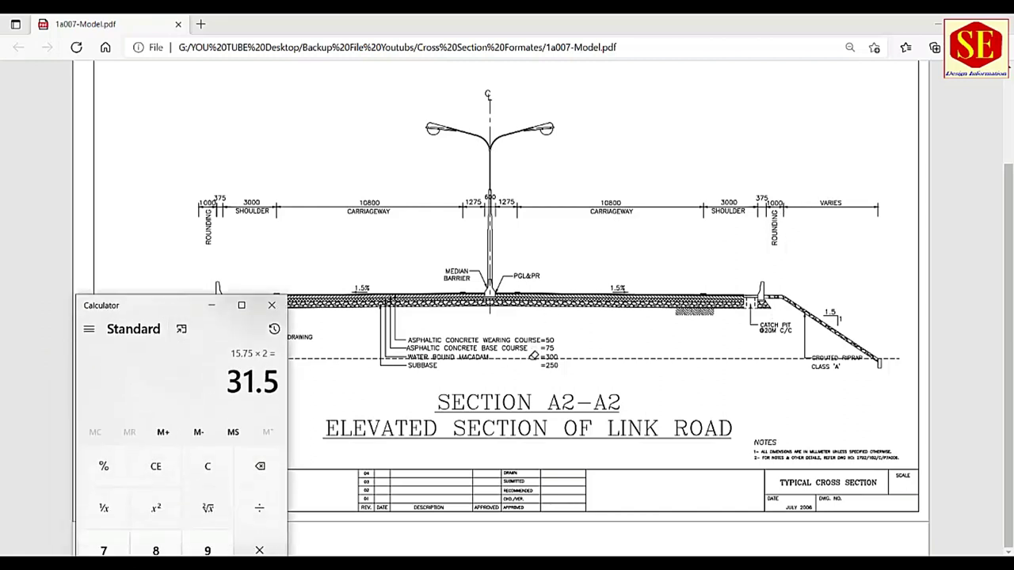
pyautogui.moveTo(165, 311); pyautogui.dragTo(182, 184)
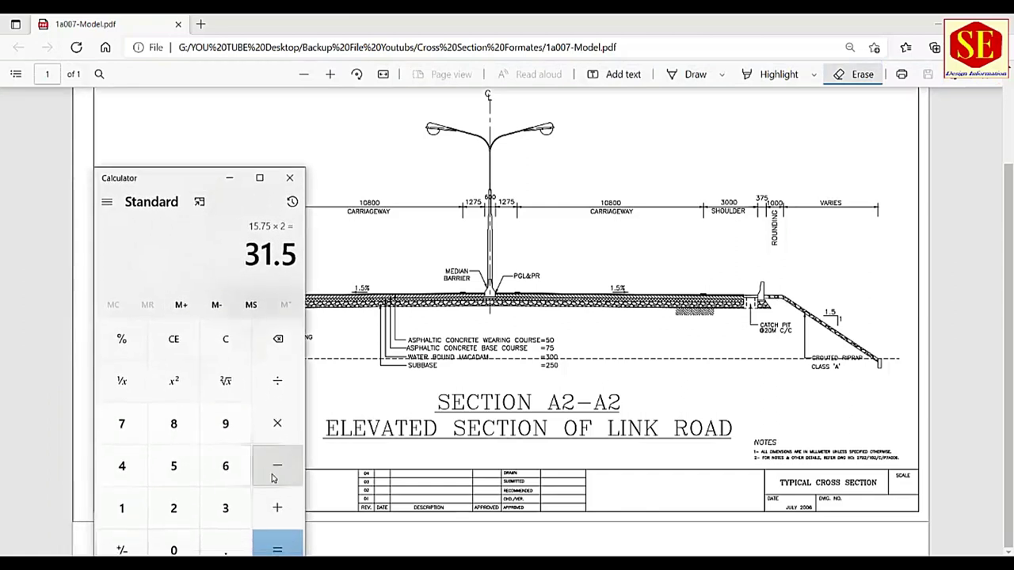
# - Add 2 to 31.5 to get 33.5
pyautogui.click(277, 507)
pyautogui.click(174, 509)
pyautogui.click(282, 549)
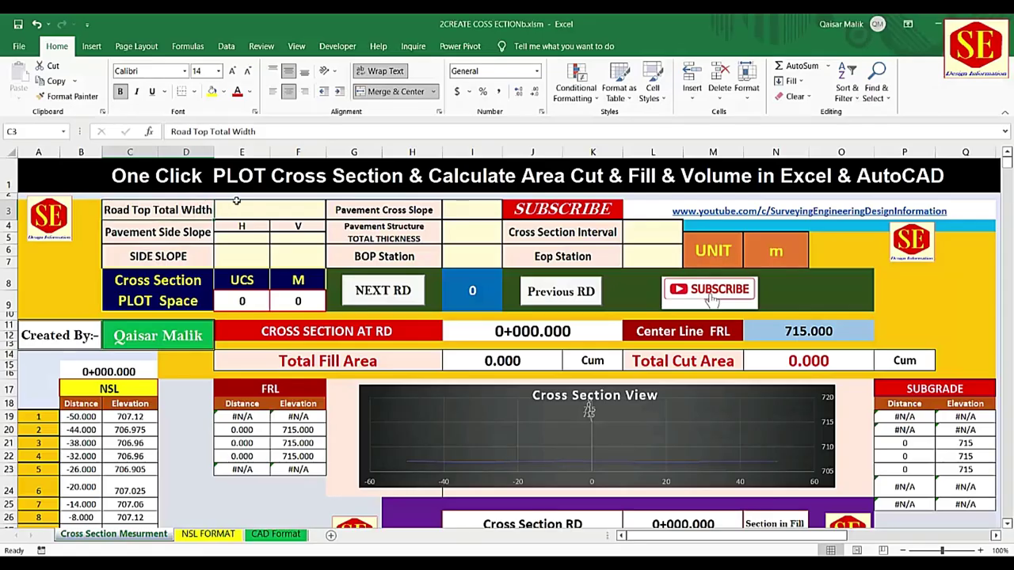
# - Enter 33.5 as the Road Top Total Width in E3
pyautogui.press('Right')
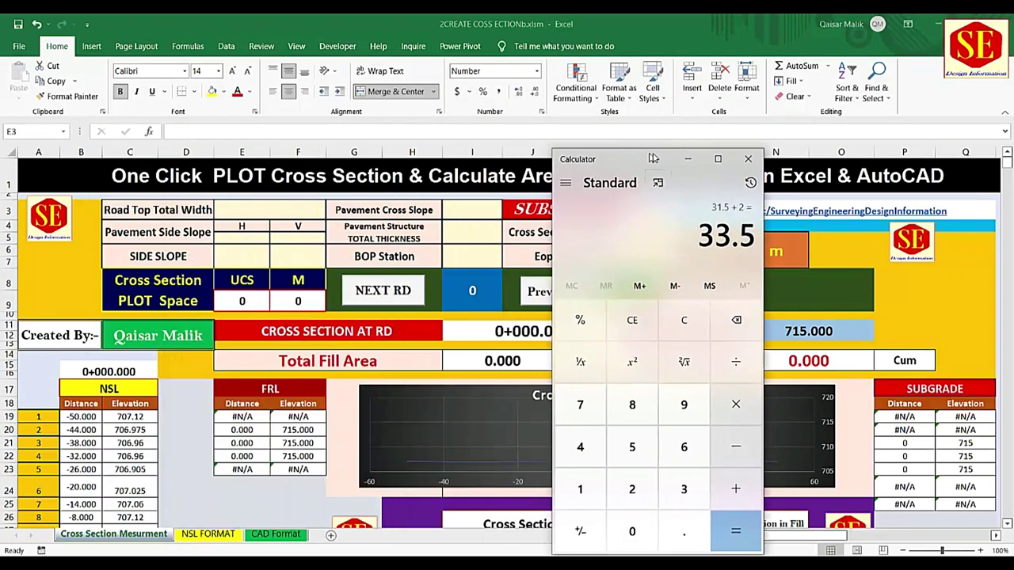
pyautogui.click(248, 207)
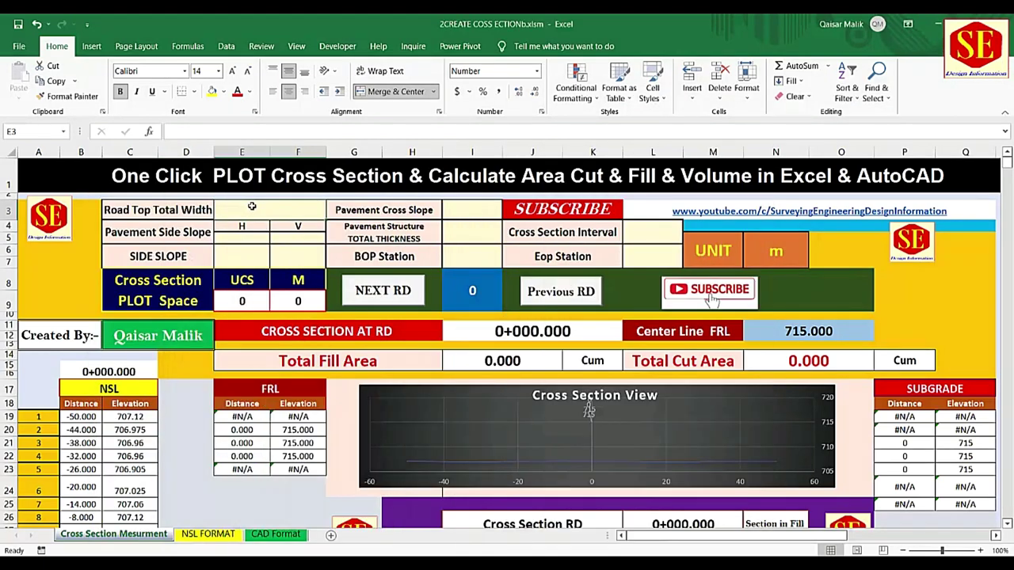
pyautogui.write('33.50')
pyautogui.press('Return')
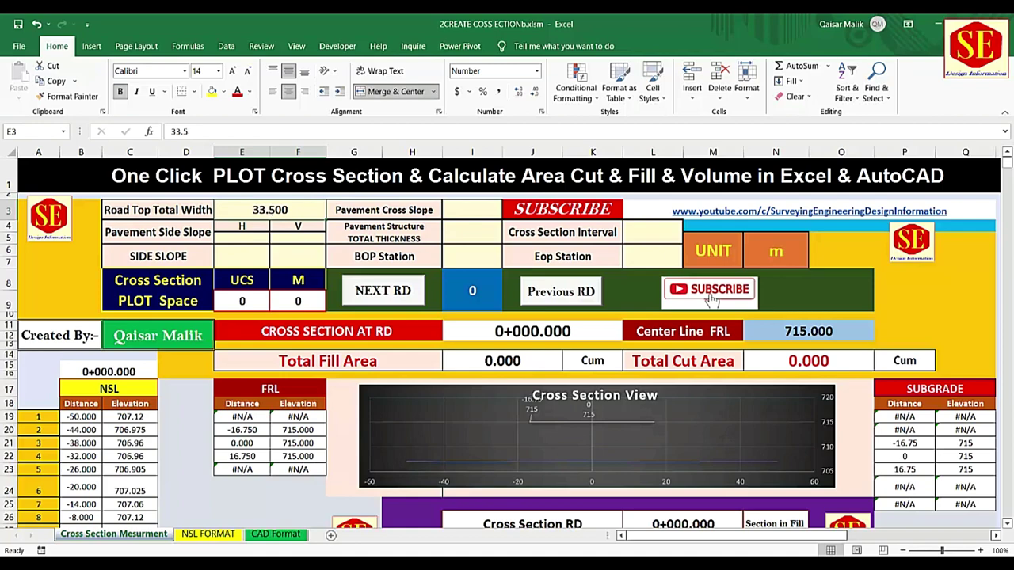
# - Rename the C6 label to 'Embankment SIDE SLOPE'
pyautogui.doubleClick(156, 255)
pyautogui.write('Embankment')
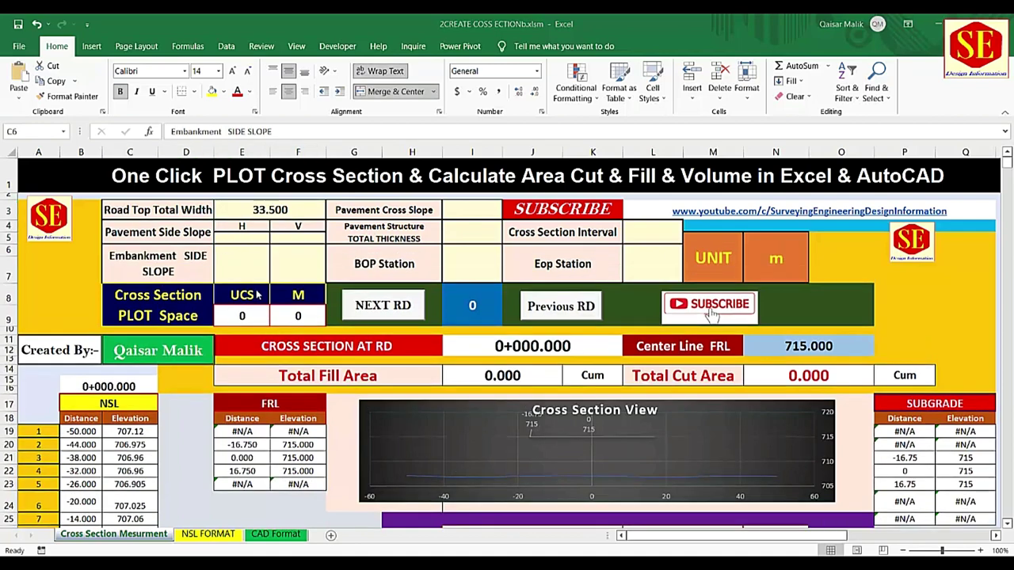
pyautogui.click(250, 243)
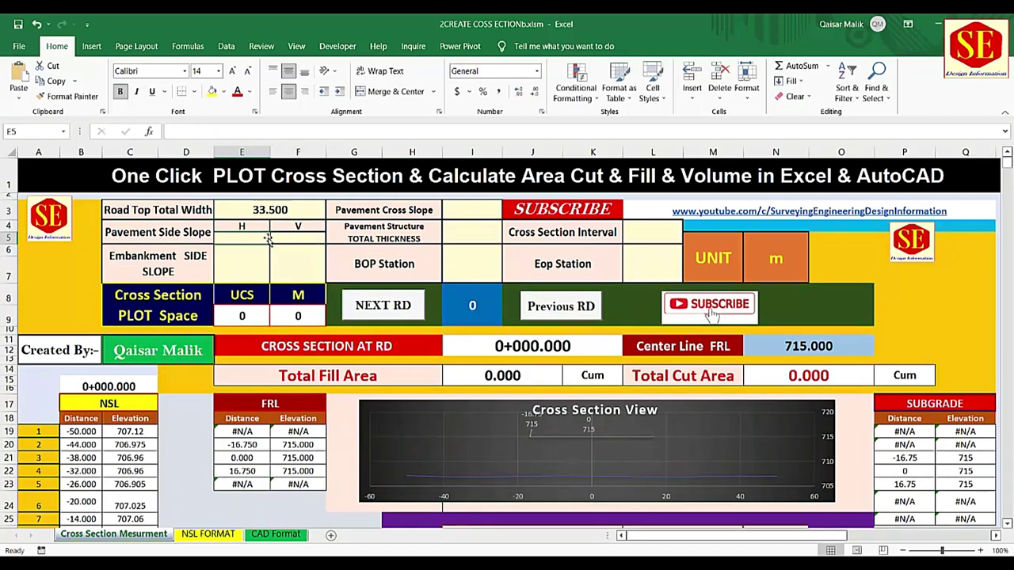
pyautogui.press('Left')
pyautogui.press('Right')
pyautogui.press('Right')
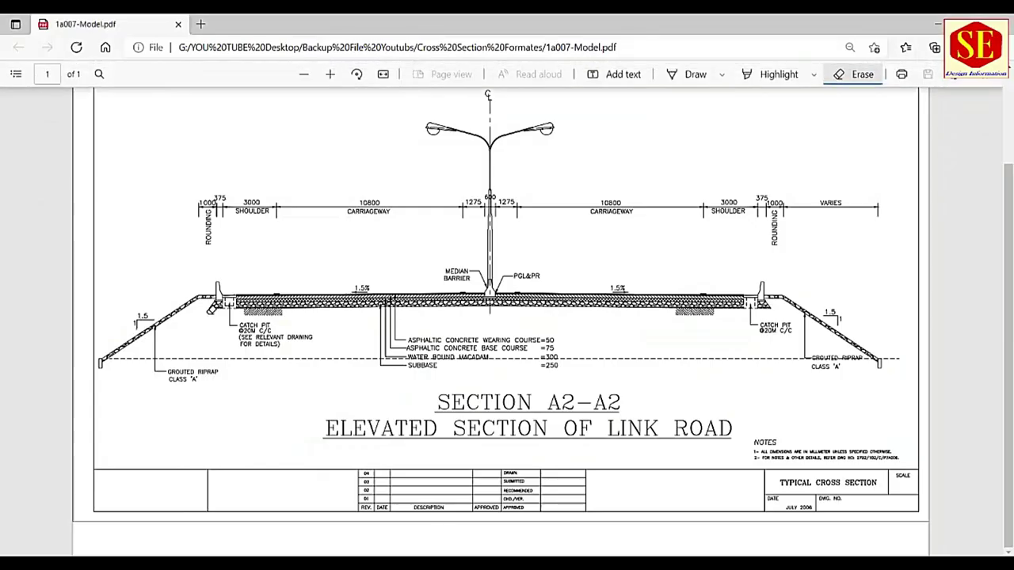
# - Zoom into the PDF and pan left to the left embankment and pavement layers
pyautogui.keyDown('ctrl'); pyautogui.scroll(5, 296, 309); pyautogui.keyUp('ctrl')
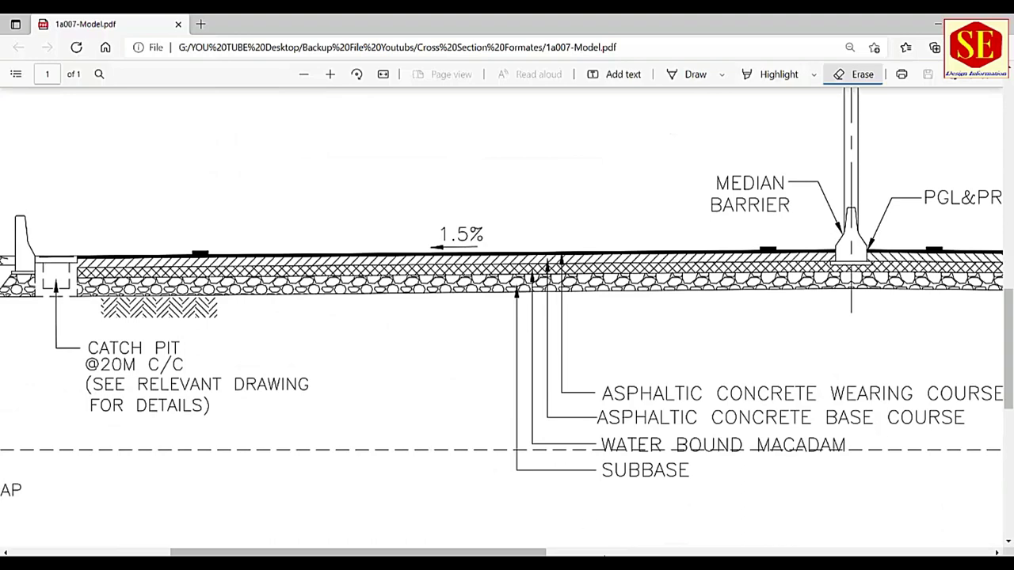
pyautogui.moveTo(498, 552); pyautogui.dragTo(328, 553)
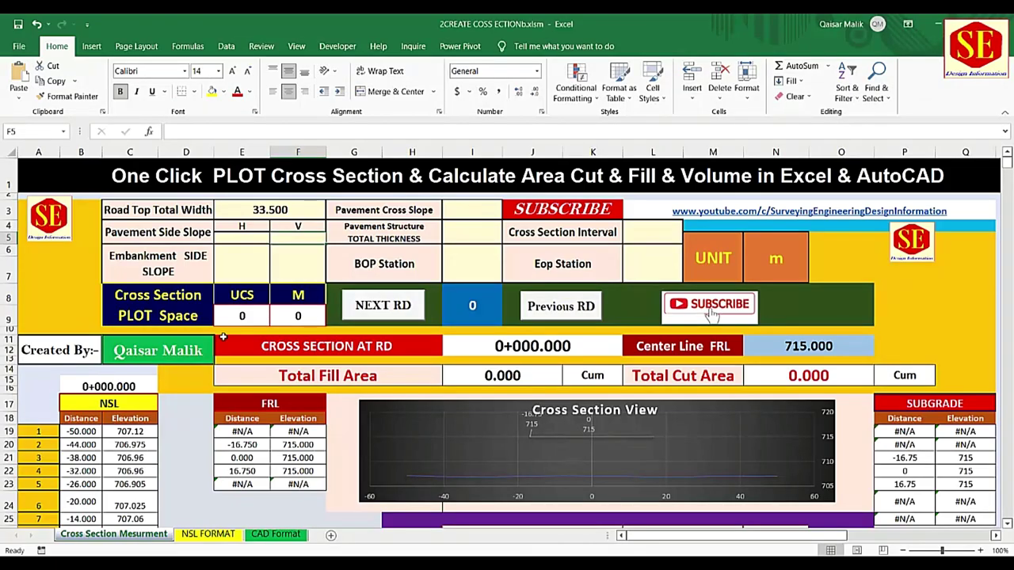
# - Set the pavement side slope to 1 H : 5 V and rewrap the Embankment SIDE SLOPE label
pyautogui.click(262, 245)
pyautogui.write('1')
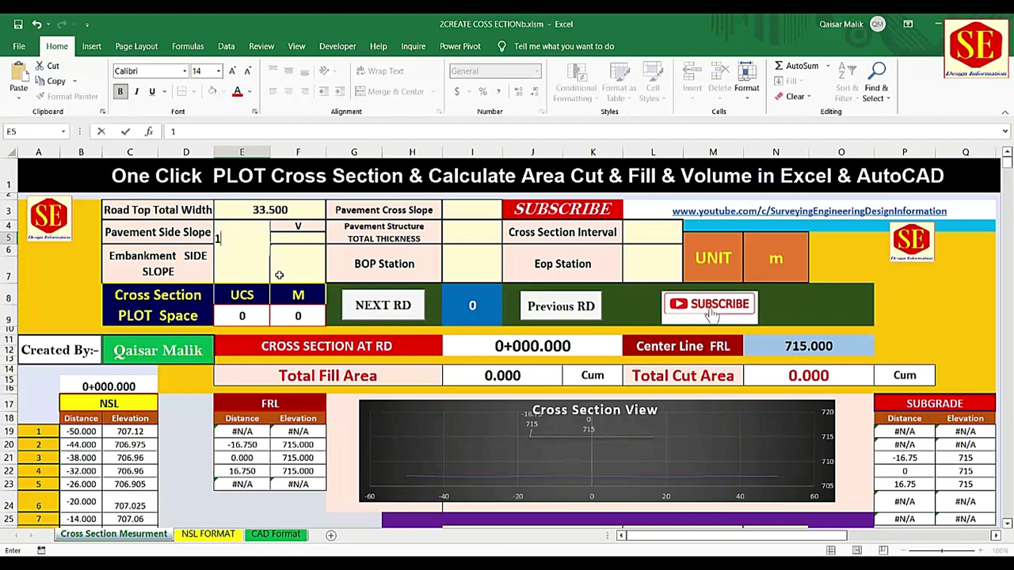
pyautogui.click(285, 239)
pyautogui.write('5')
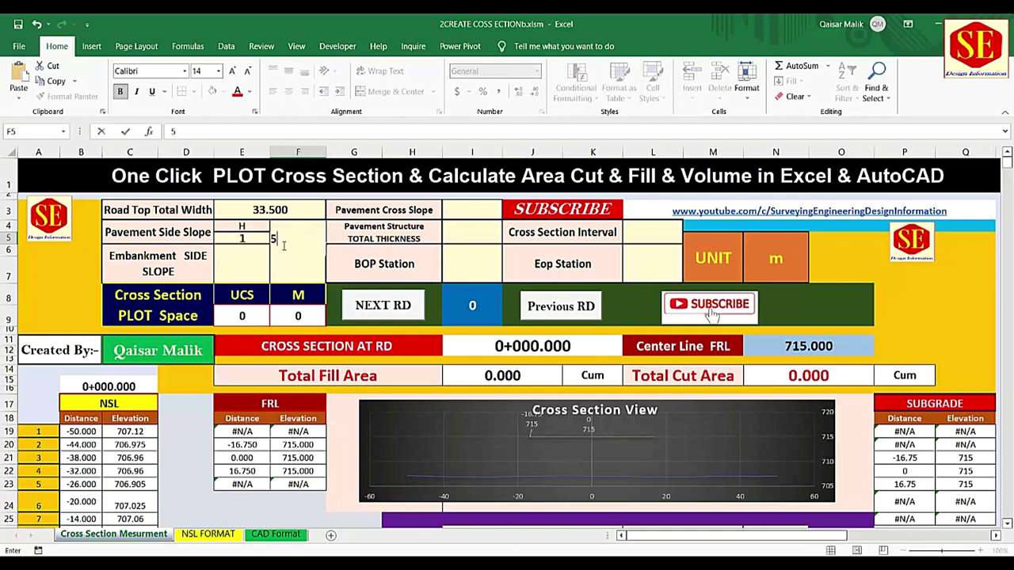
pyautogui.click(230, 245)
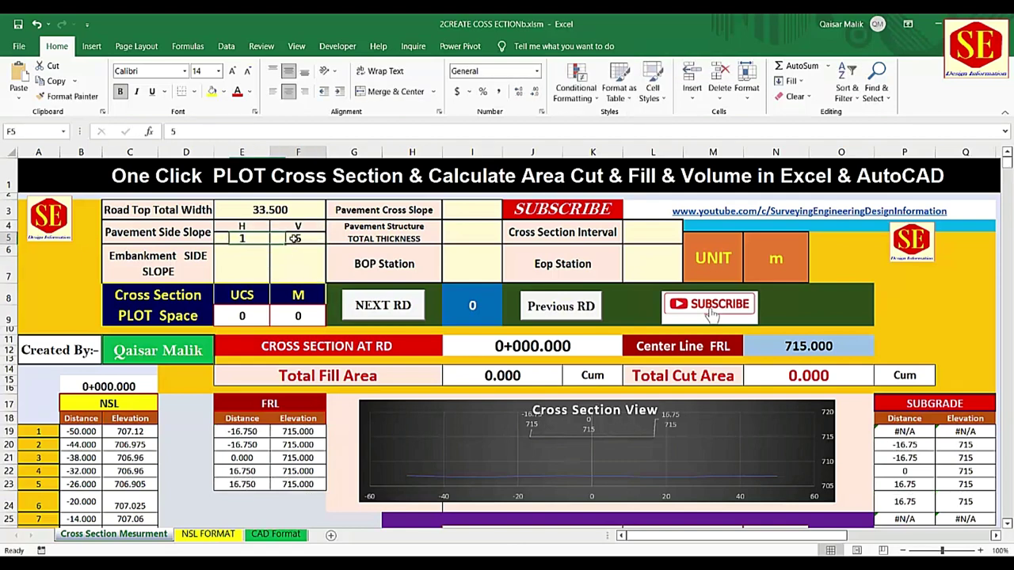
pyautogui.click(260, 239)
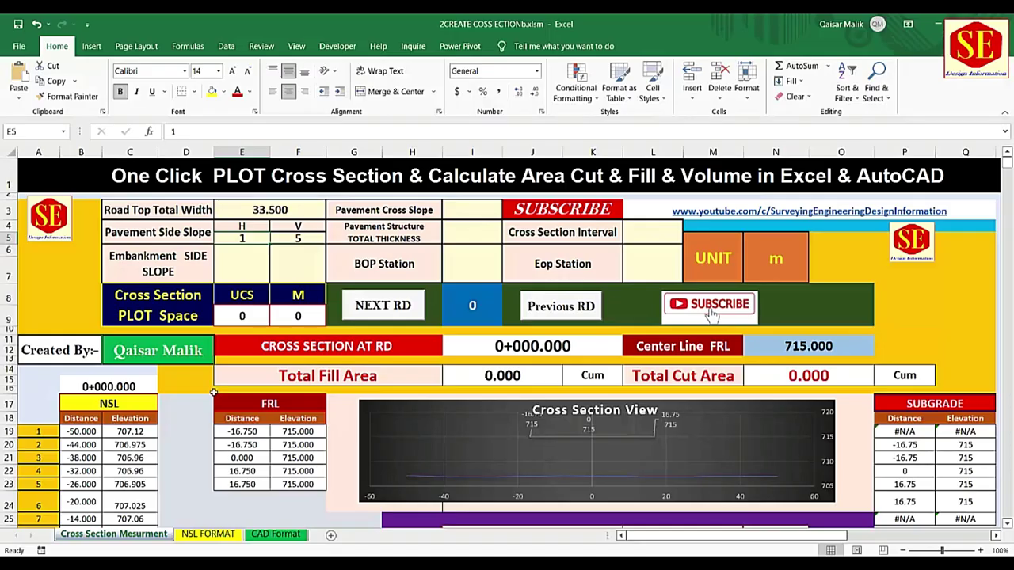
pyautogui.doubleClick(195, 263)
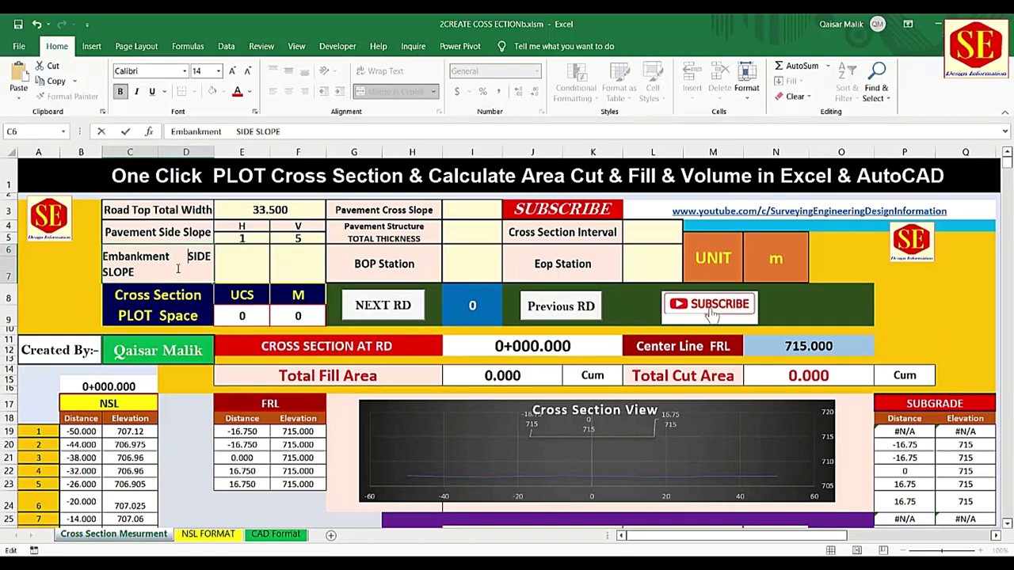
pyautogui.click(256, 263)
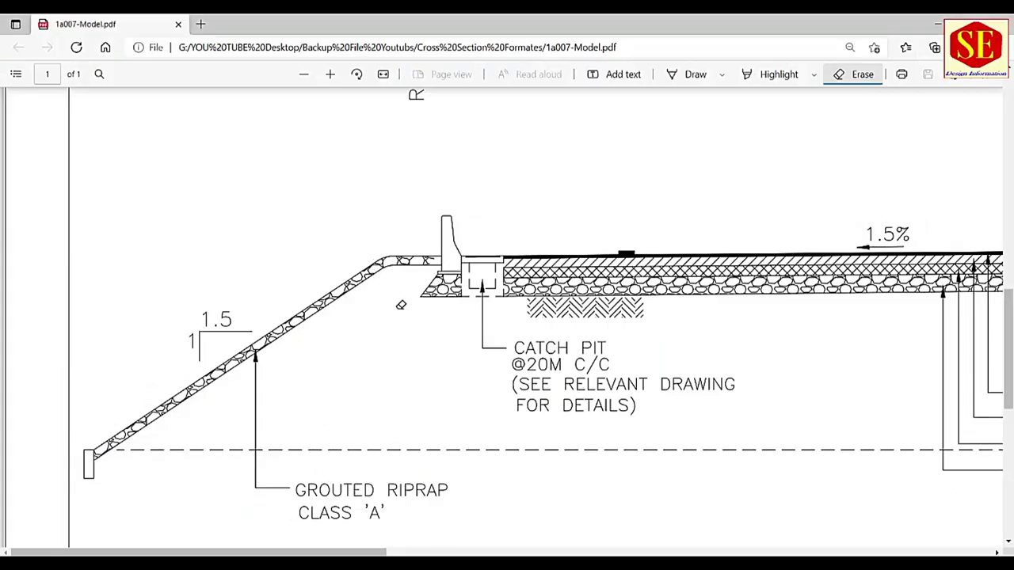
# - Inspect the drawing's left half and 1:1.5 embankment slope, then return to Excel
pyautogui.scroll(2, 402, 305)
pyautogui.scroll(5, 408, 331)
pyautogui.keyDown('ctrl'); pyautogui.scroll(-2, 408, 325); pyautogui.keyUp('ctrl')
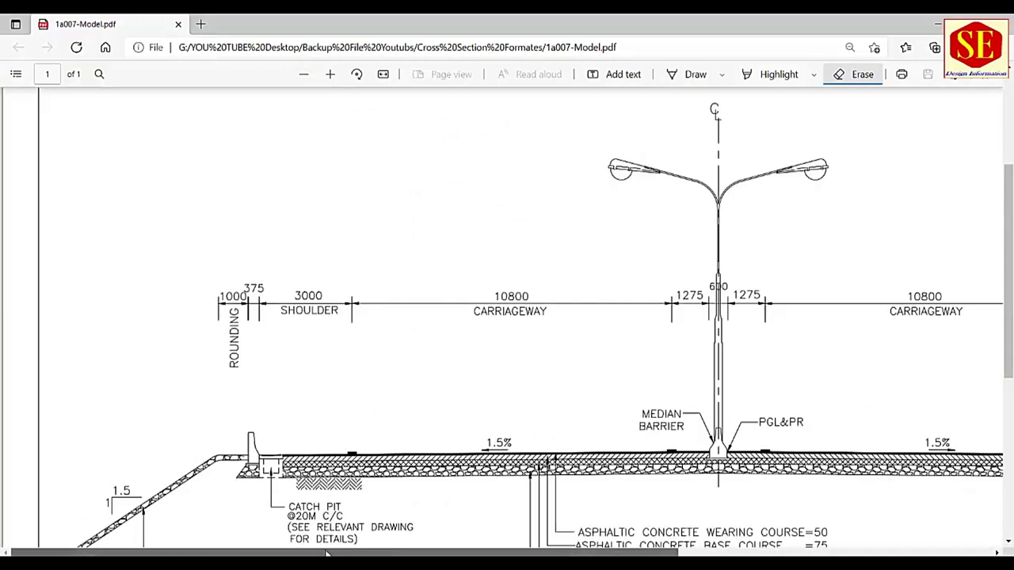
pyautogui.scroll(-1, 139, 441)
pyautogui.scroll(-3, 140, 442)
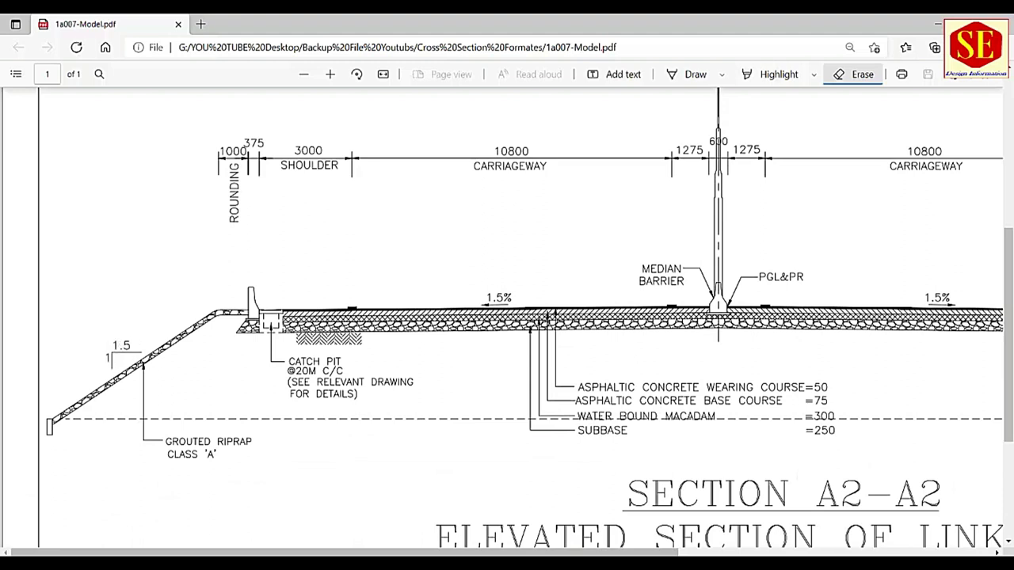
pyautogui.hotkey('alt', 'Tab')
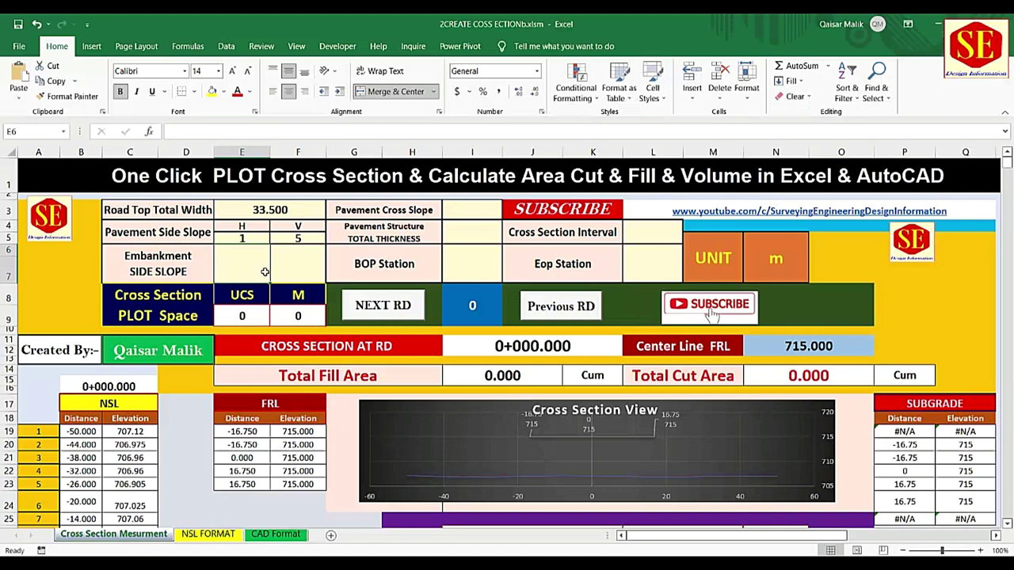
# - Set the embankment side slope to 1.5 H : 1 V
pyautogui.write('1.5')
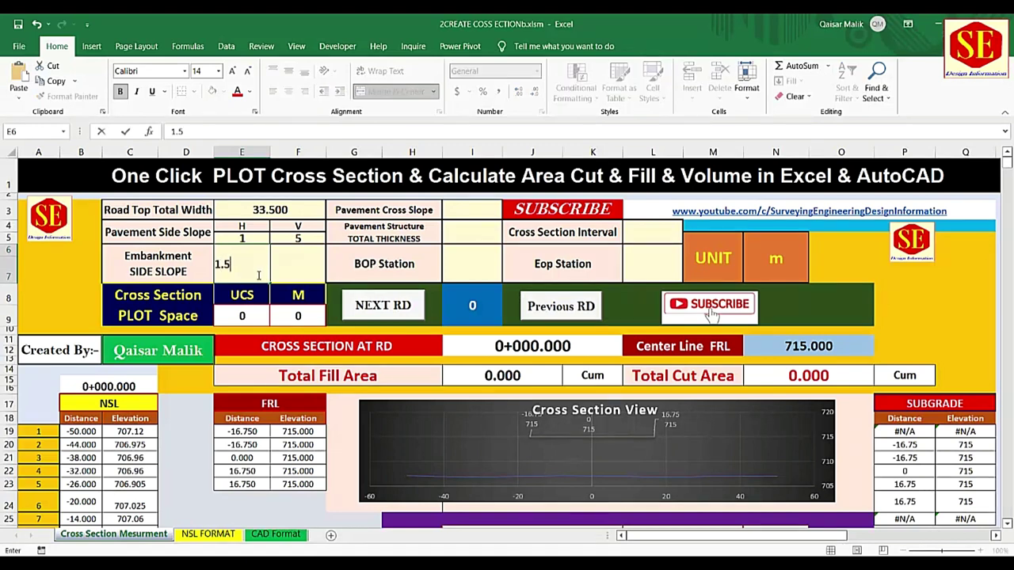
pyautogui.click(303, 274)
pyautogui.write('1')
pyautogui.press('Return')
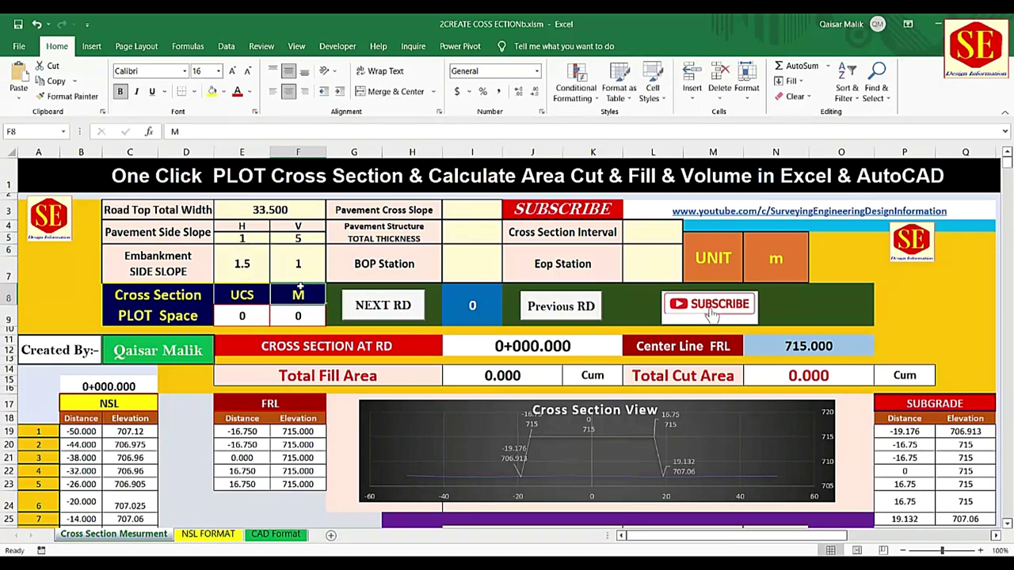
# - Change the pavement side slope to 1.5 H : 1 V
pyautogui.click(258, 238)
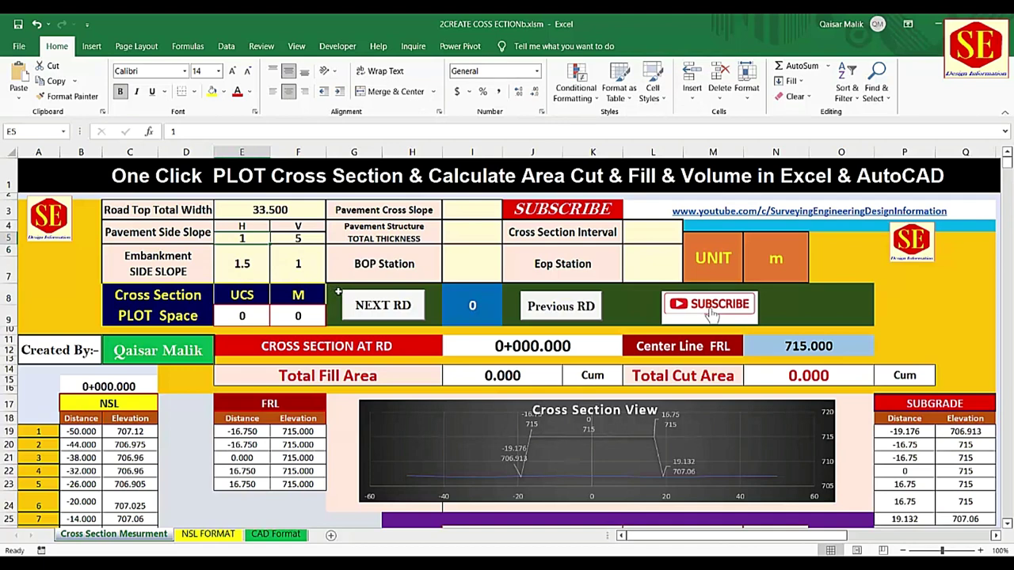
pyautogui.write('1.5')
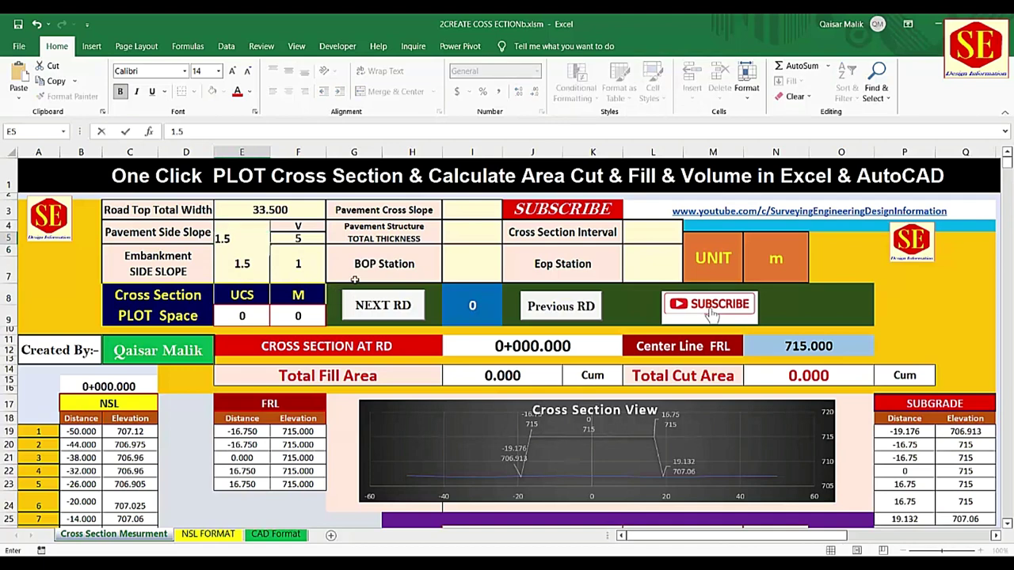
pyautogui.click(309, 240)
pyautogui.click(294, 228)
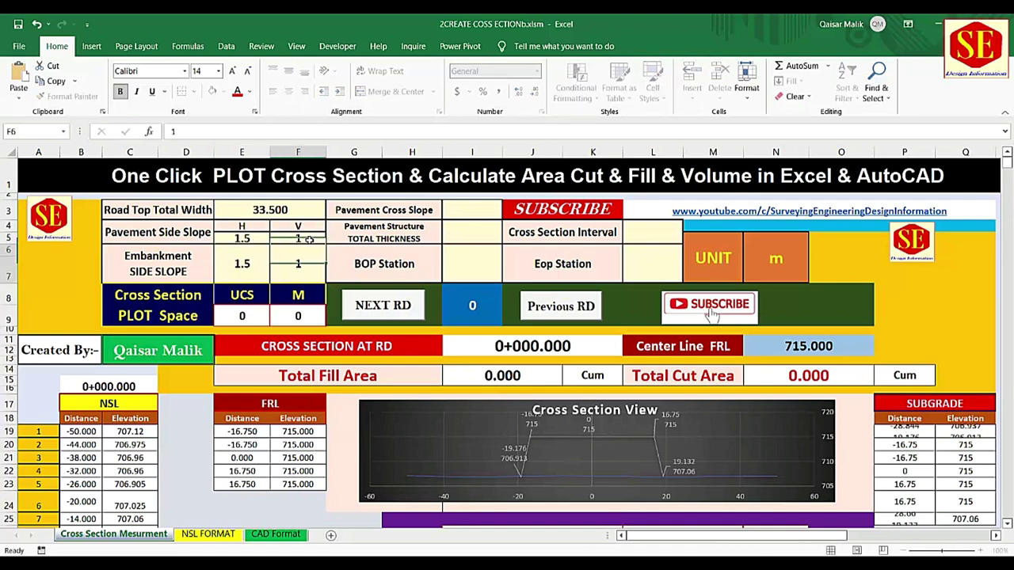
pyautogui.click(260, 229)
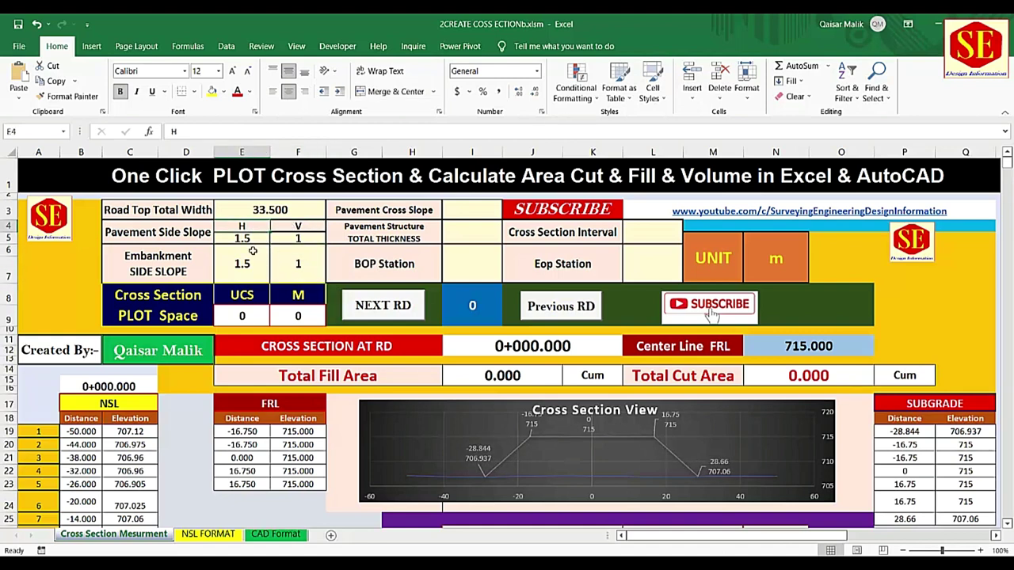
pyautogui.click(253, 258)
pyautogui.press('Right')
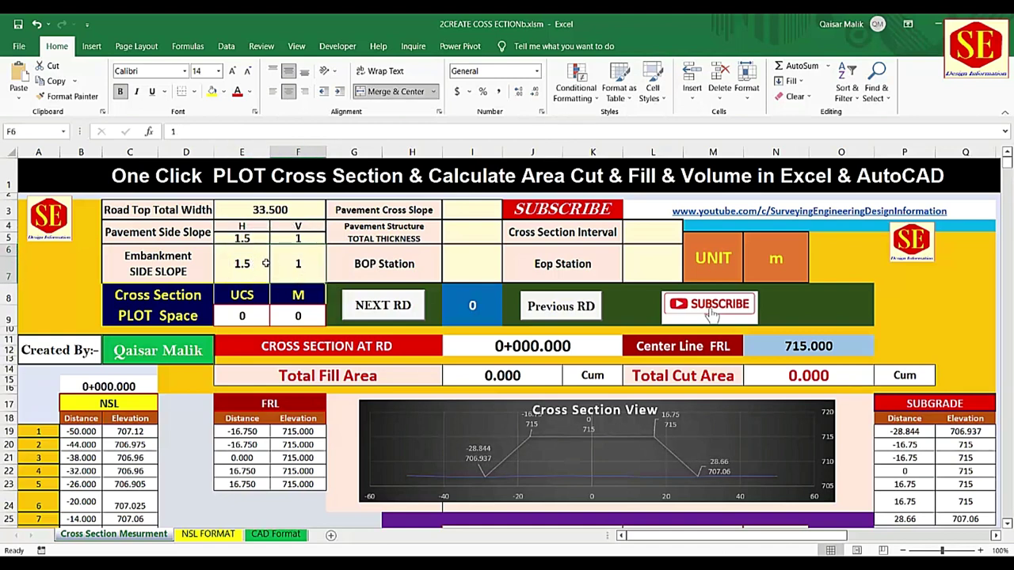
pyautogui.click(390, 211)
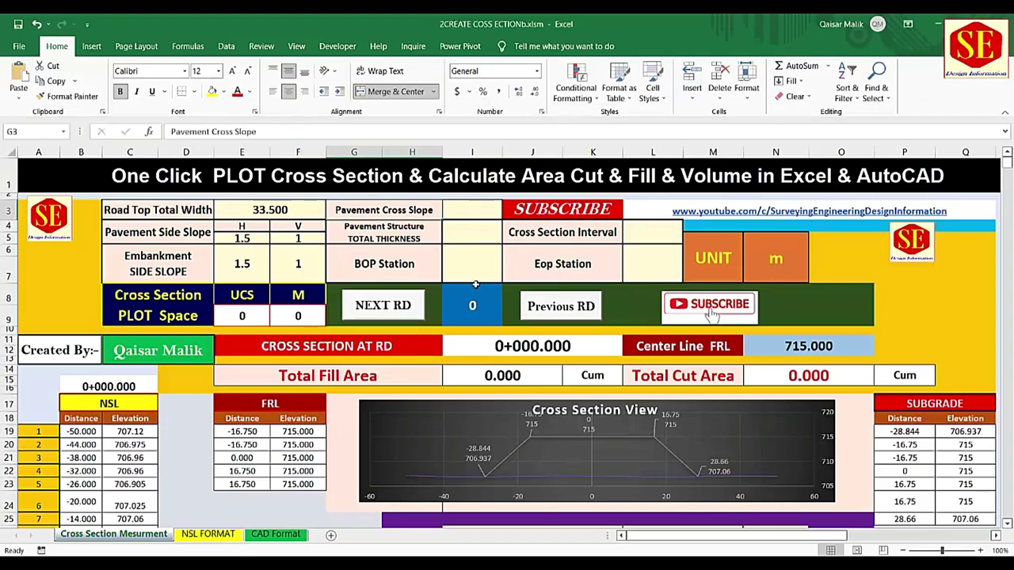
# - Enter -1.5 as the Pavement Cross Slope in I3
pyautogui.click(472, 214)
pyautogui.write('-')
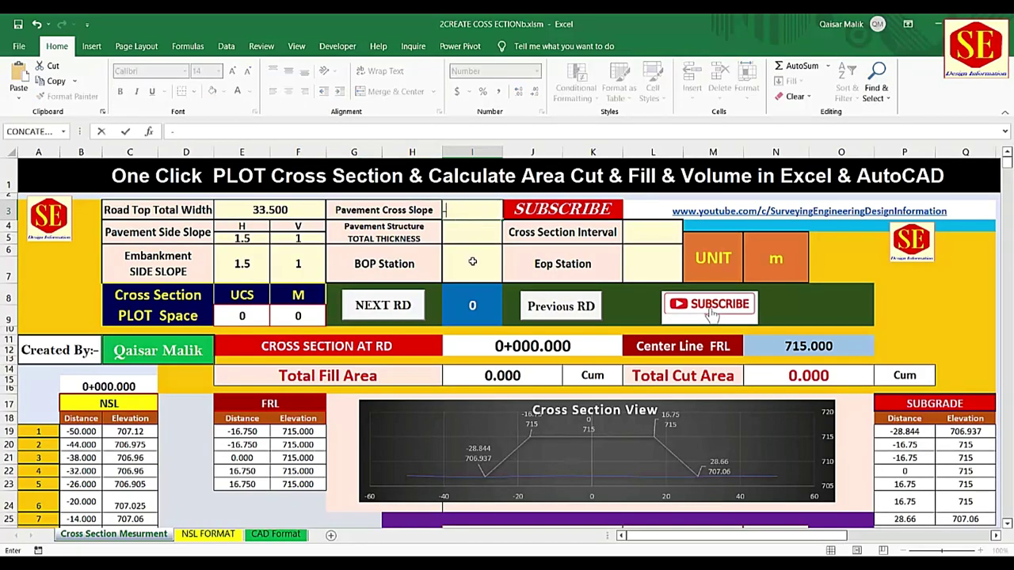
pyautogui.write('1.5')
pyautogui.press('Return')
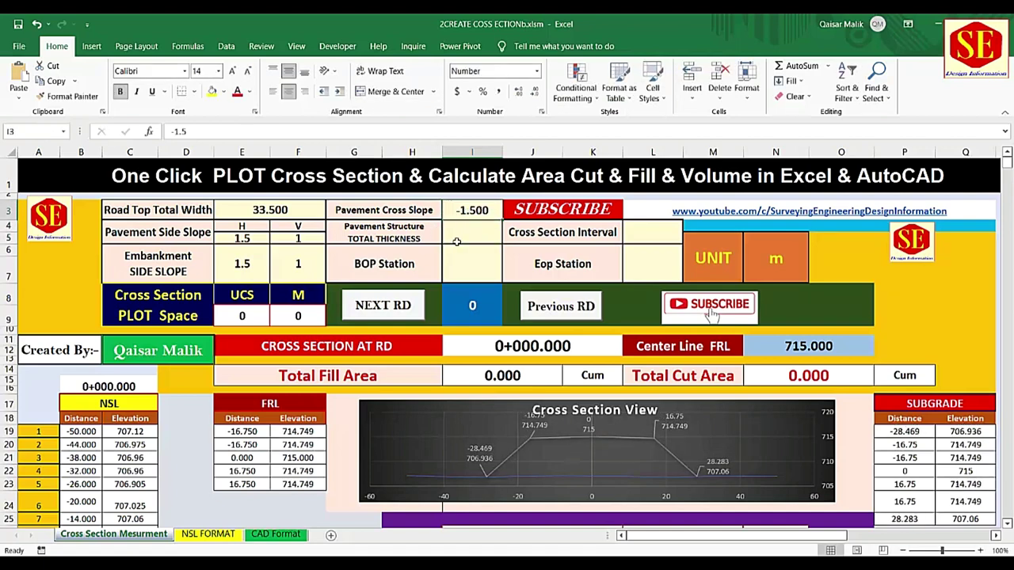
pyautogui.click(403, 232)
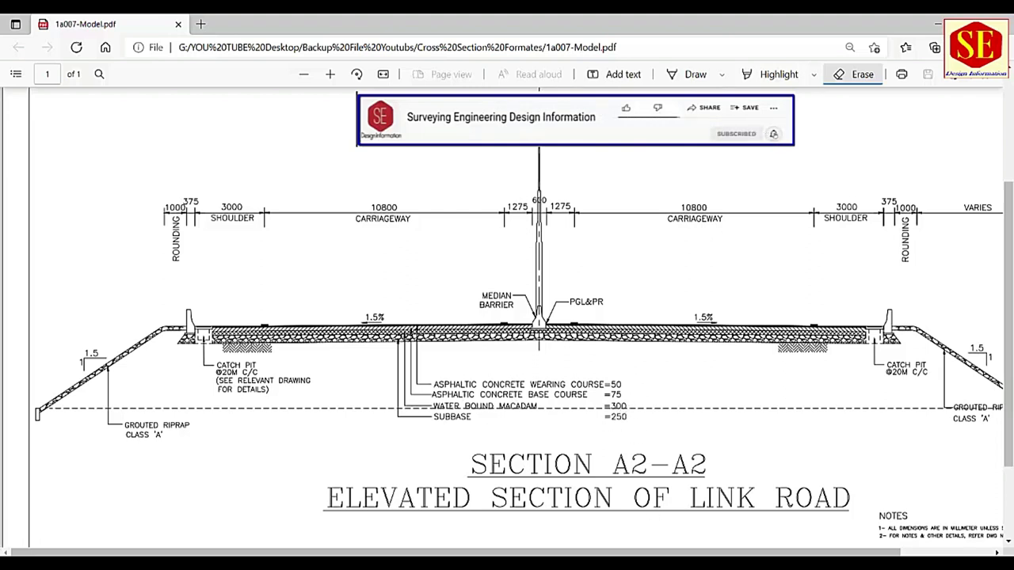
# - In Calculator, clear the old 33.5 result and add the 0.05 and 0.075 layer thicknesses
pyautogui.hotkey('alt', 'Tab')
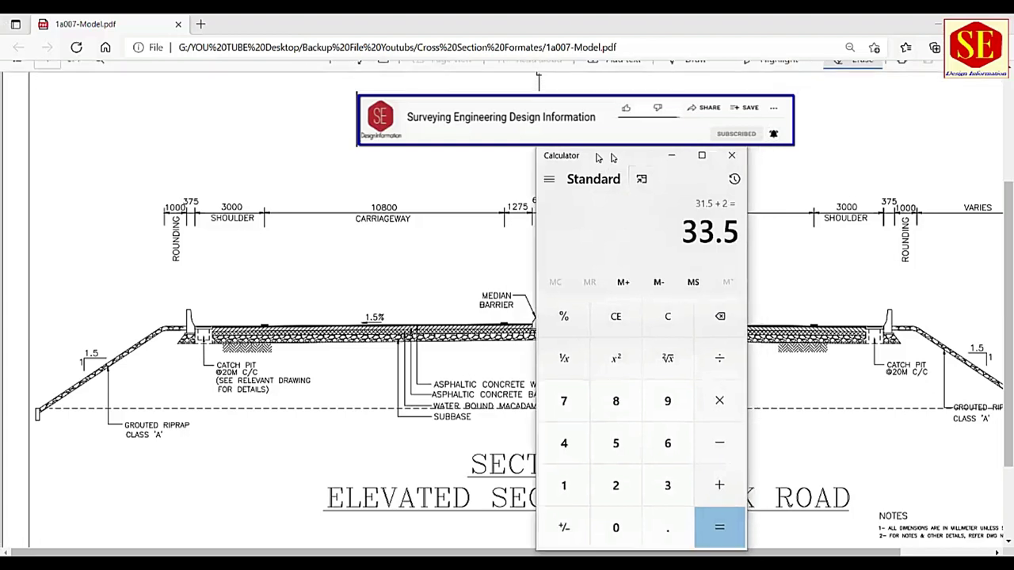
pyautogui.moveTo(623, 157); pyautogui.dragTo(329, 129)
pyautogui.click(438, 289)
pyautogui.click(383, 501)
pyautogui.click(334, 501)
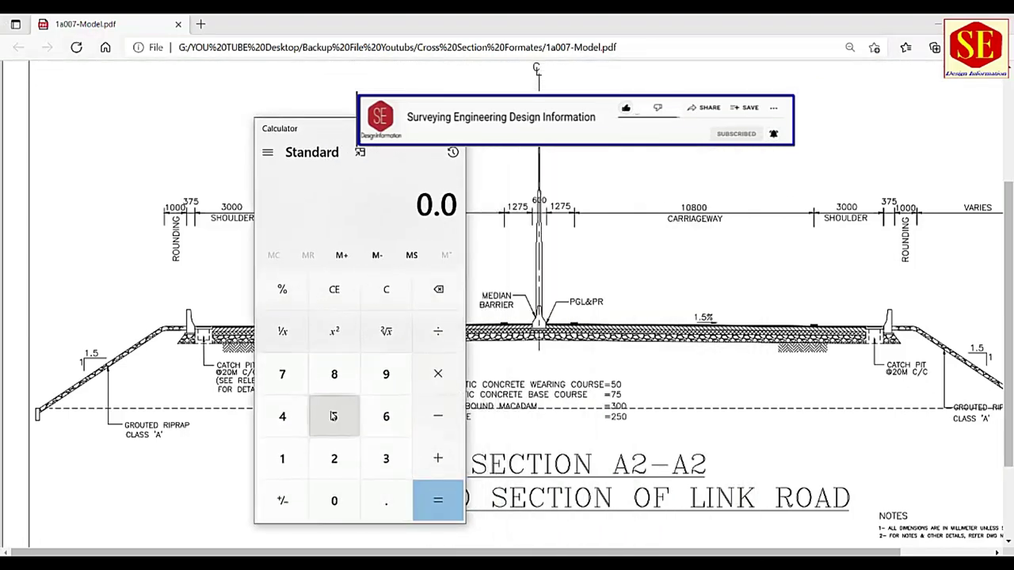
pyautogui.click(334, 416)
pyautogui.click(439, 458)
pyautogui.click(386, 501)
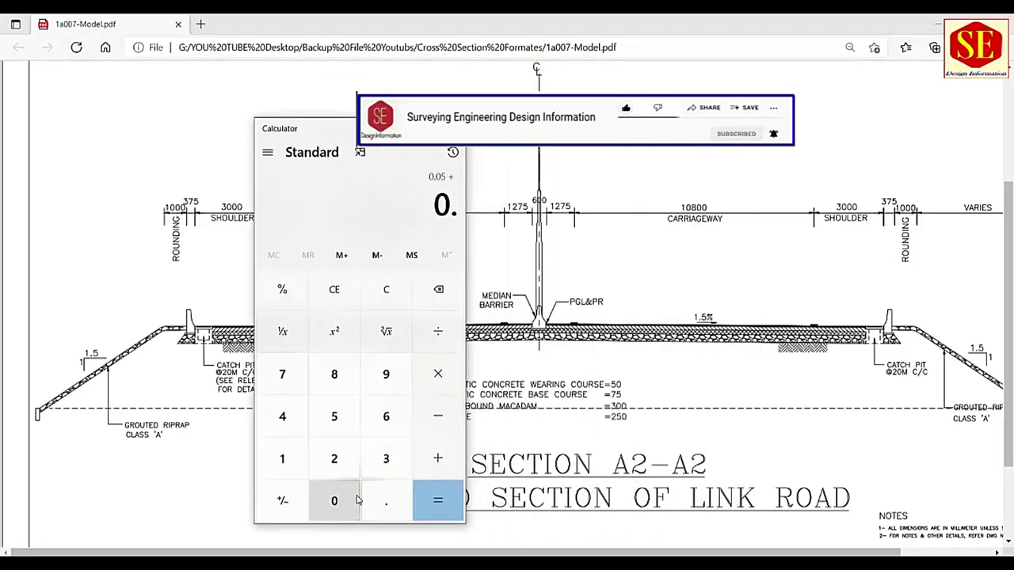
pyautogui.click(335, 501)
pyautogui.click(282, 374)
pyautogui.click(335, 415)
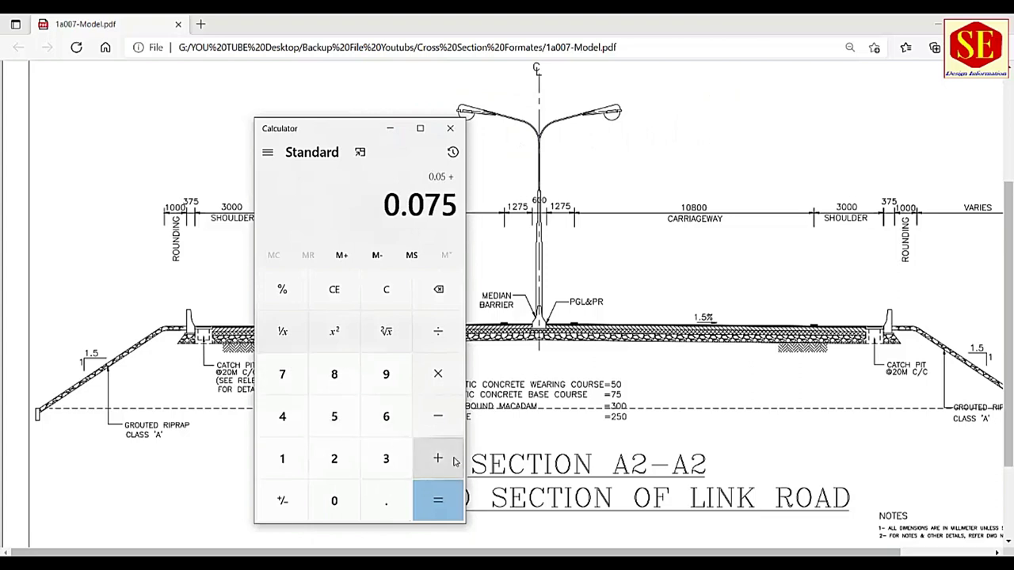
pyautogui.click(438, 458)
# - Add the 0.3 and 0.25 layers to reach the 0.675 total and select it
pyautogui.click(386, 501)
pyautogui.click(385, 459)
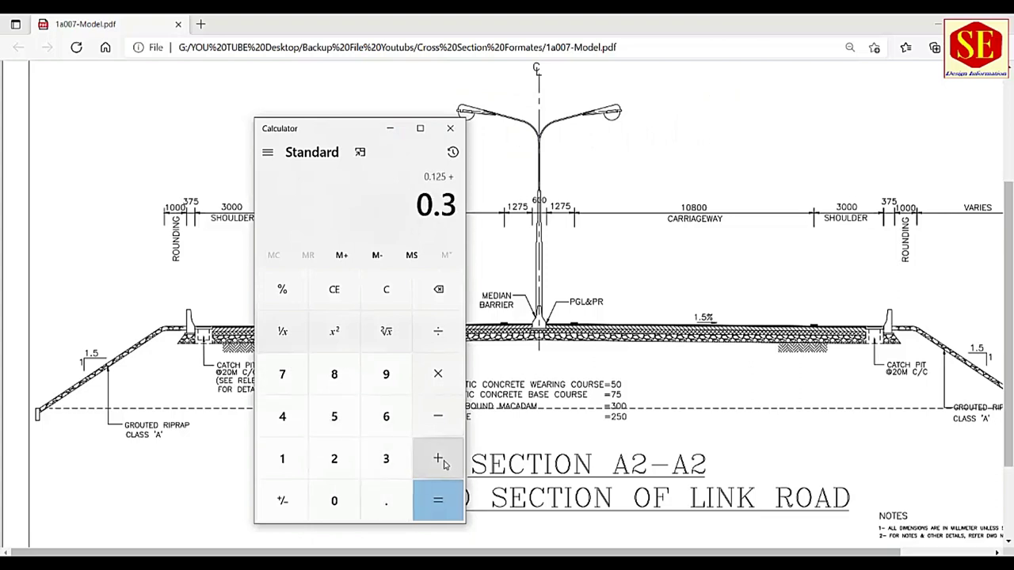
pyautogui.click(438, 458)
pyautogui.click(385, 501)
pyautogui.click(334, 459)
pyautogui.click(341, 425)
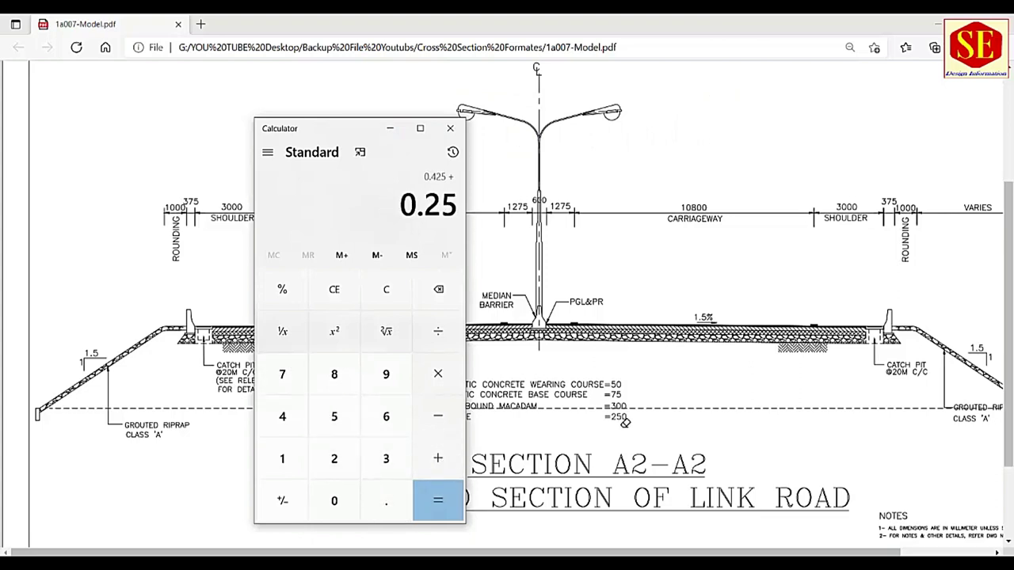
pyautogui.click(448, 510)
pyautogui.moveTo(400, 205); pyautogui.dragTo(470, 206)
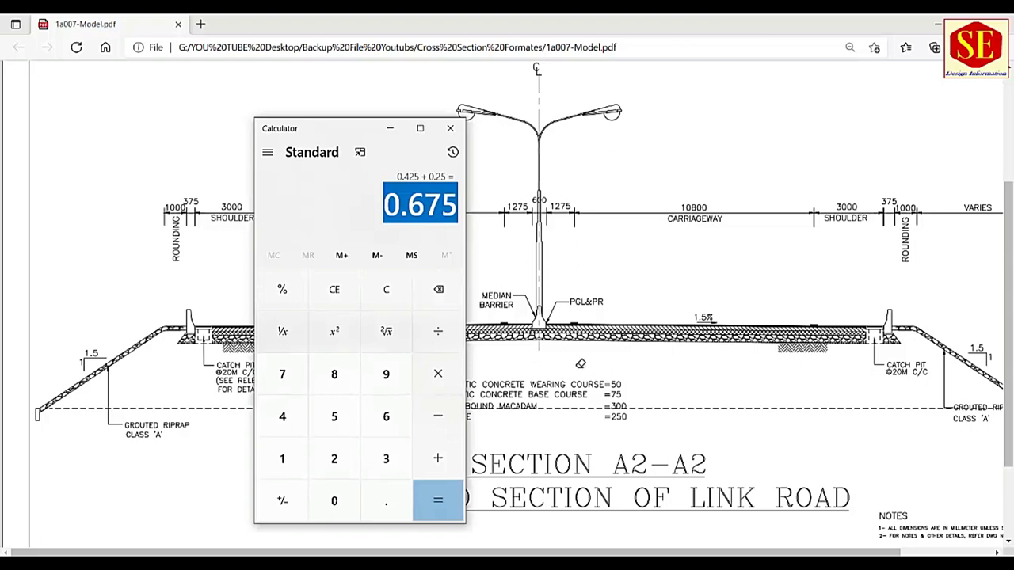
pyautogui.click(504, 533)
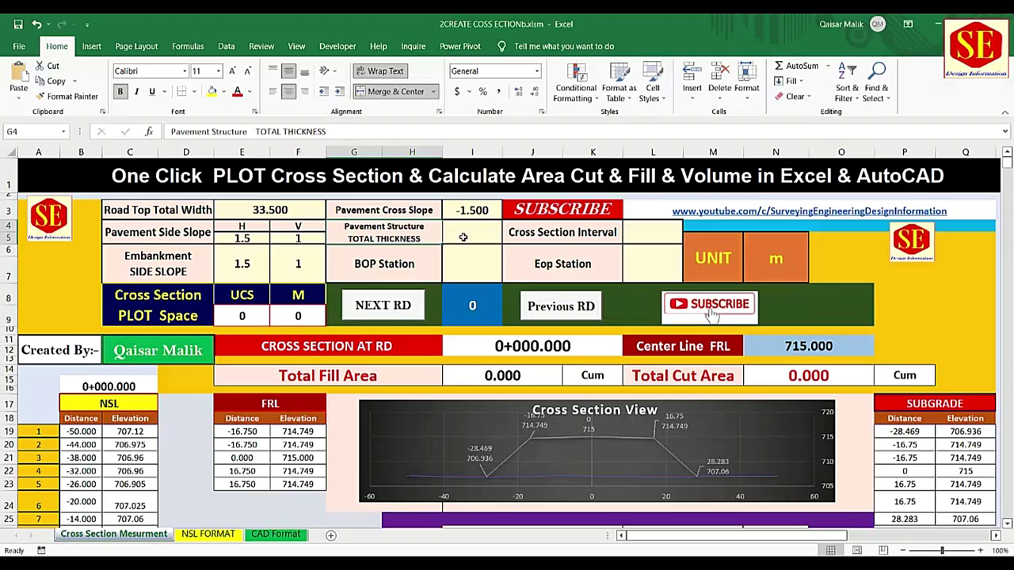
# - Enter total pavement thickness 0.675 in I4 and BOP station 0 in I6
pyautogui.click(463, 237)
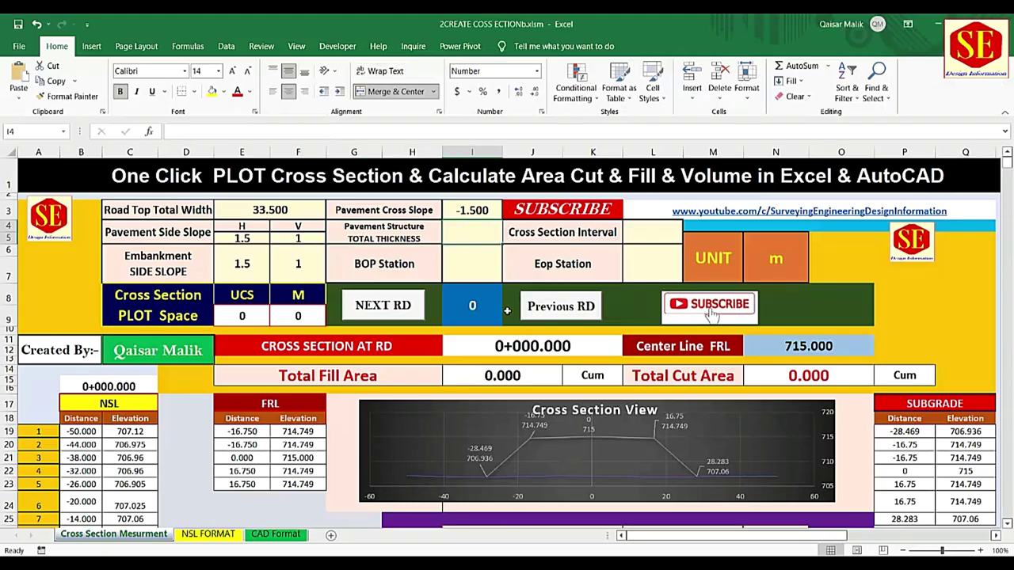
pyautogui.write('0.675')
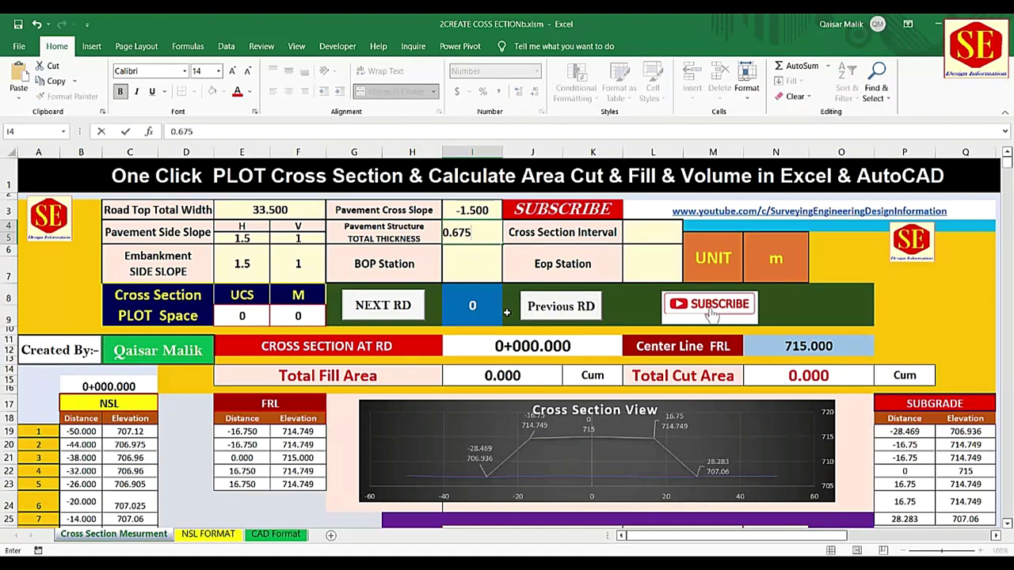
pyautogui.press('Return')
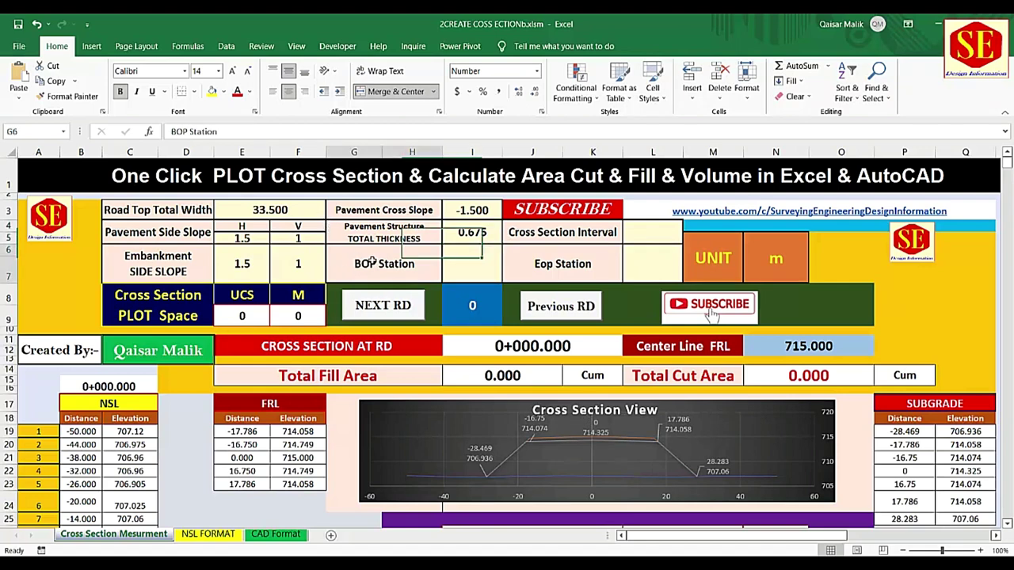
pyautogui.click(482, 259)
pyautogui.doubleClick(404, 273)
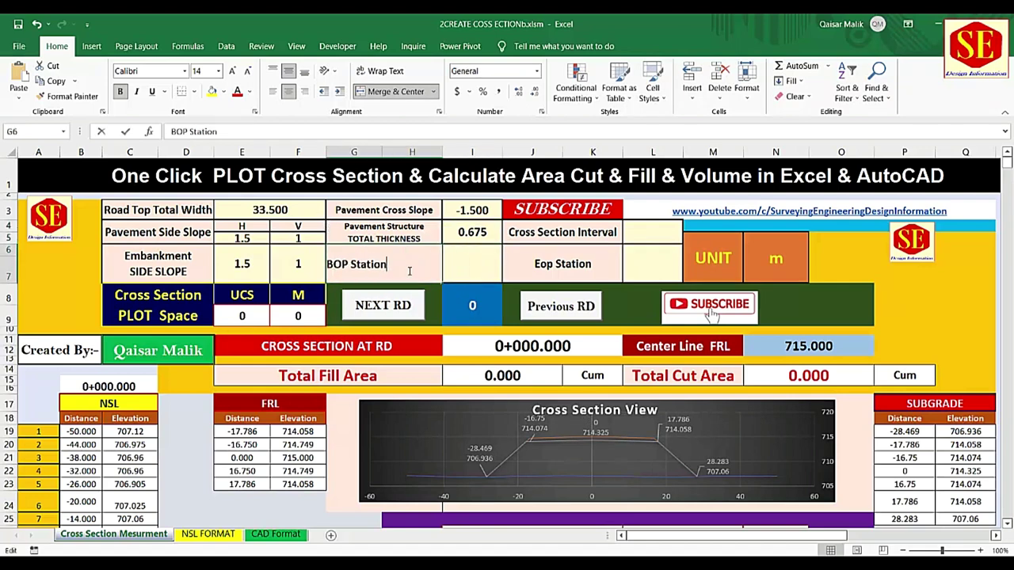
pyautogui.click(481, 280)
pyautogui.write('0')
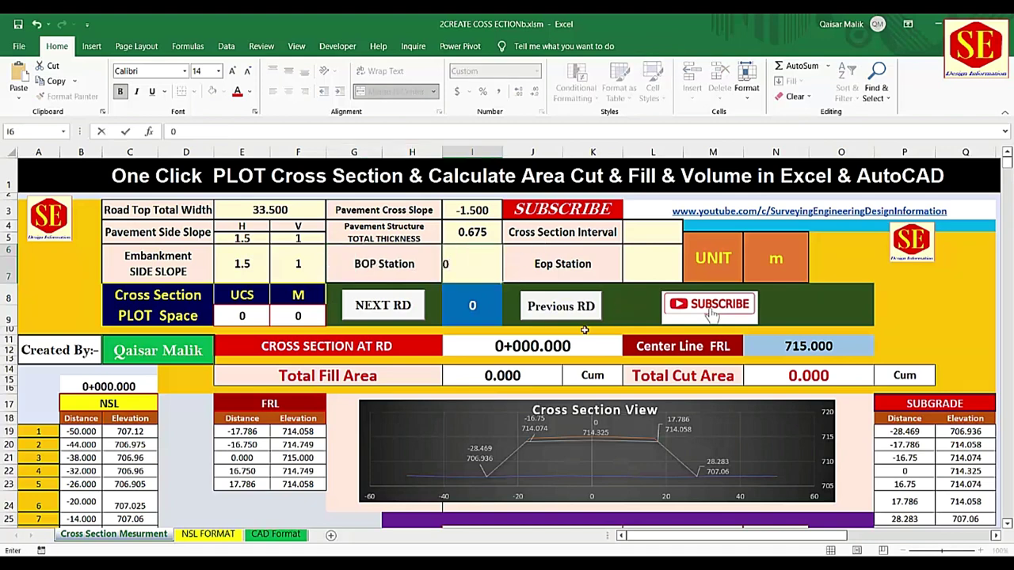
pyautogui.press('Return')
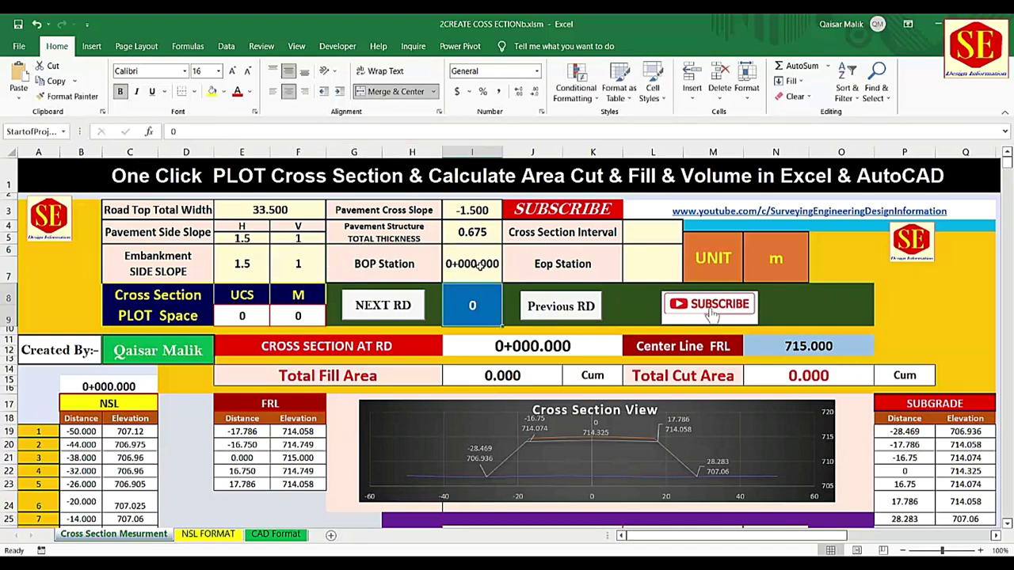
pyautogui.click(479, 266)
# - Set the EOP station in L6 to 25000 and autofit column L to show 25+000.000
pyautogui.click(589, 266)
pyautogui.click(634, 273)
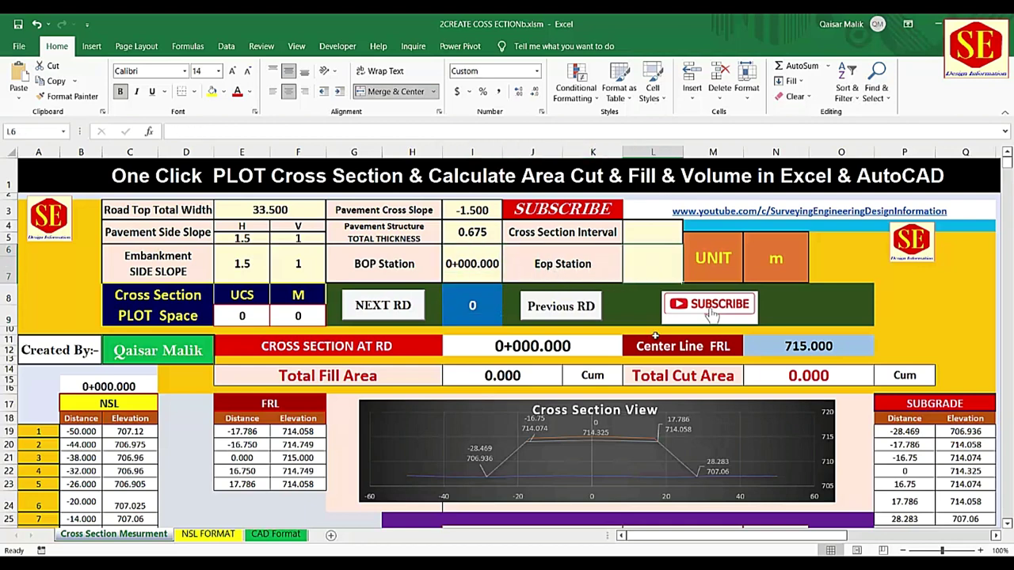
pyautogui.write('2500')
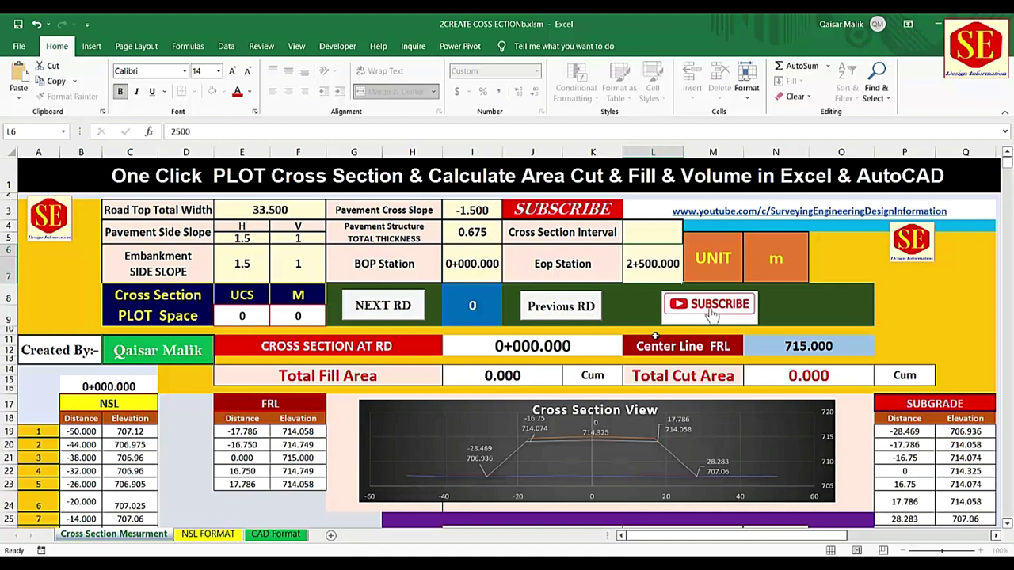
pyautogui.write('25')
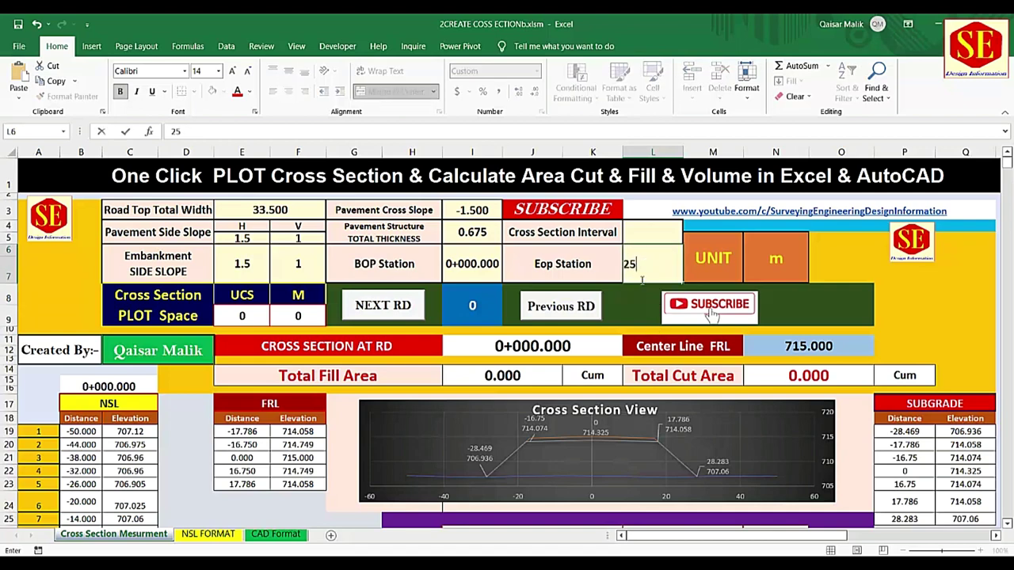
pyautogui.write('000')
pyautogui.click(642, 279)
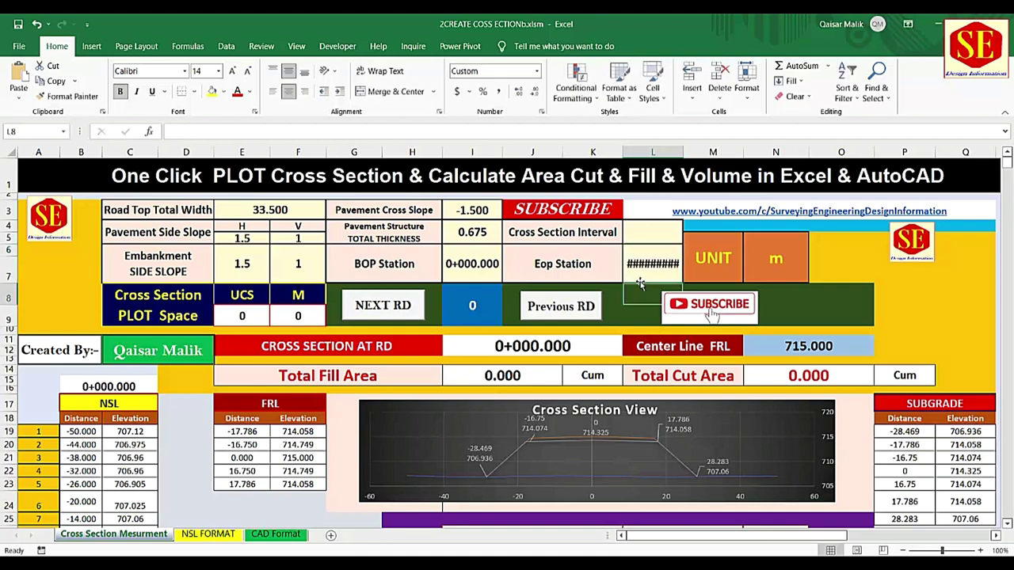
pyautogui.doubleClick(683, 153)
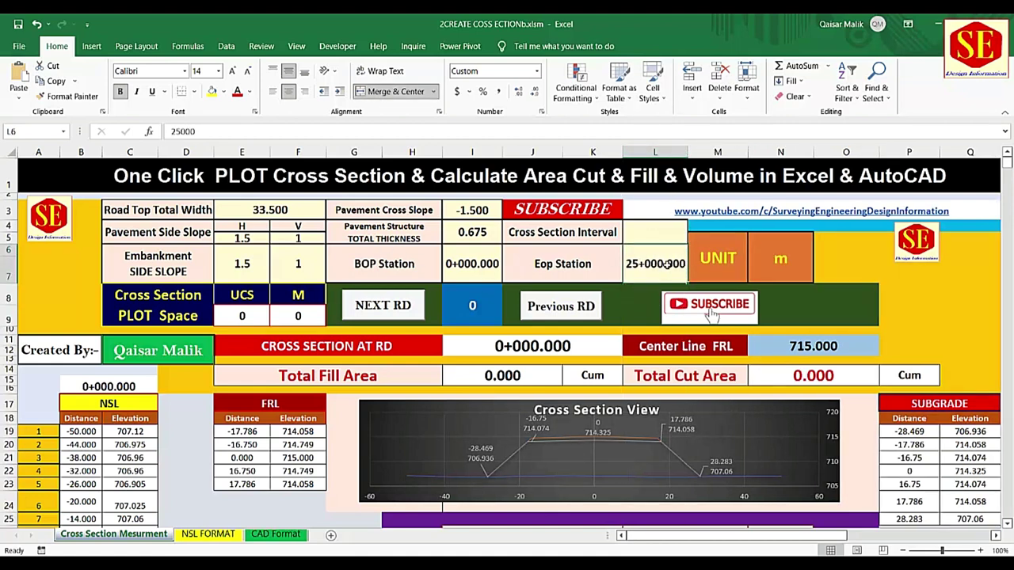
pyautogui.click(579, 233)
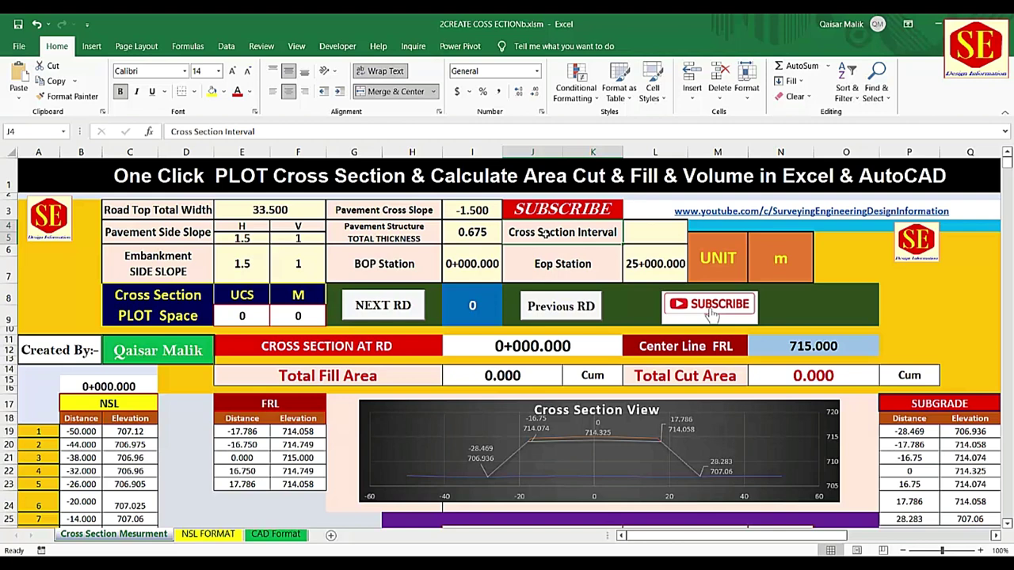
# - Try cross-section intervals of 20 and 25 in L4, settling on 50
pyautogui.click(633, 240)
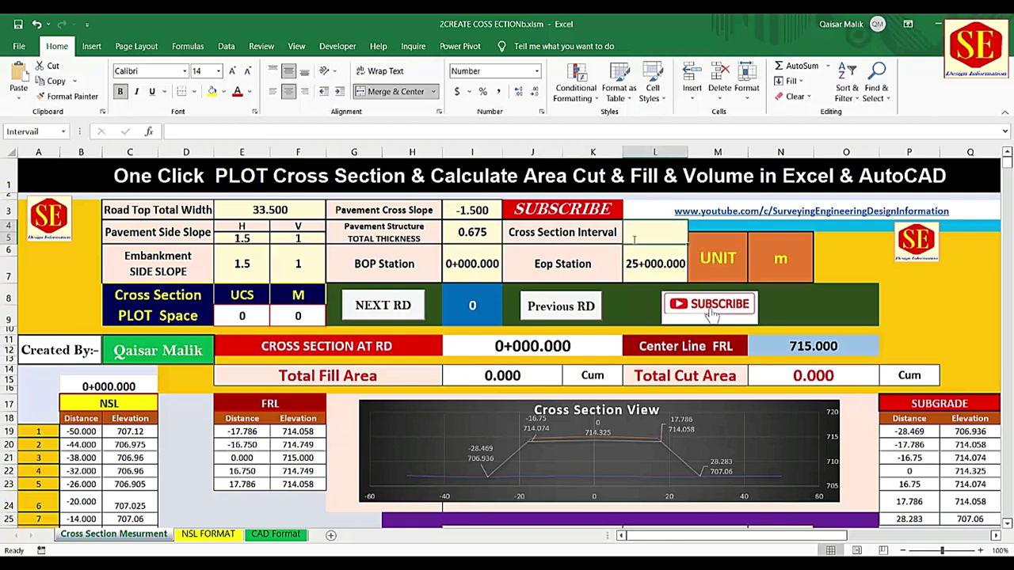
pyautogui.write('20')
pyautogui.press('Return')
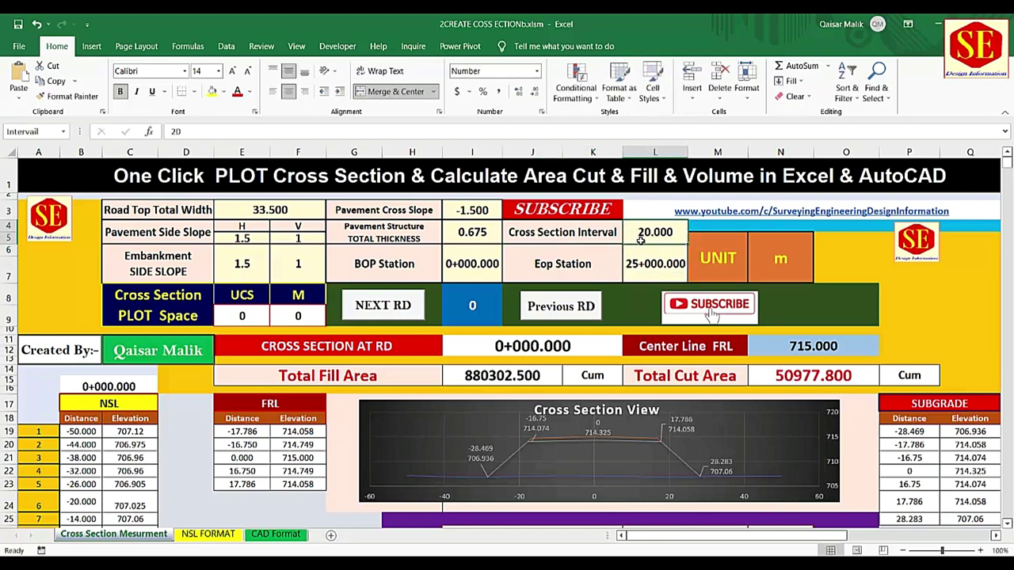
pyautogui.write('25')
pyautogui.press('Return')
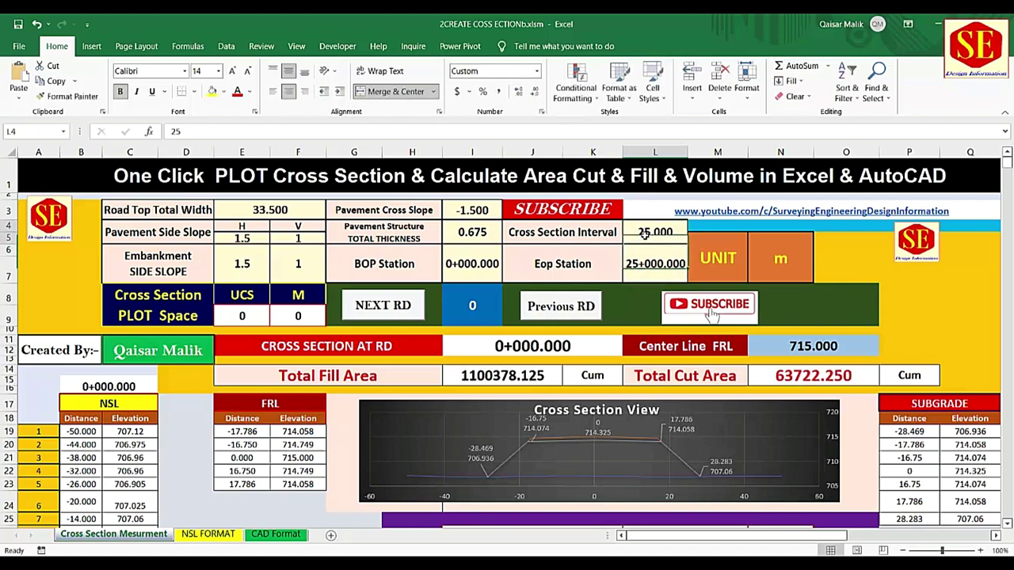
pyautogui.click(641, 237)
pyautogui.write('50')
pyautogui.press('Return')
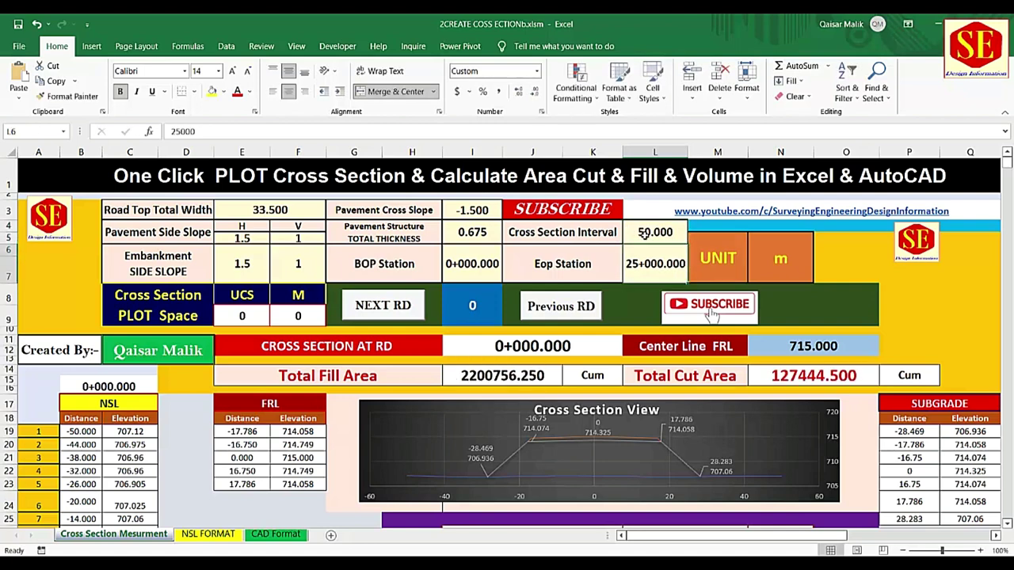
# - Switch the Unit to f to see Cft totals, then restore it to m
pyautogui.click(784, 265)
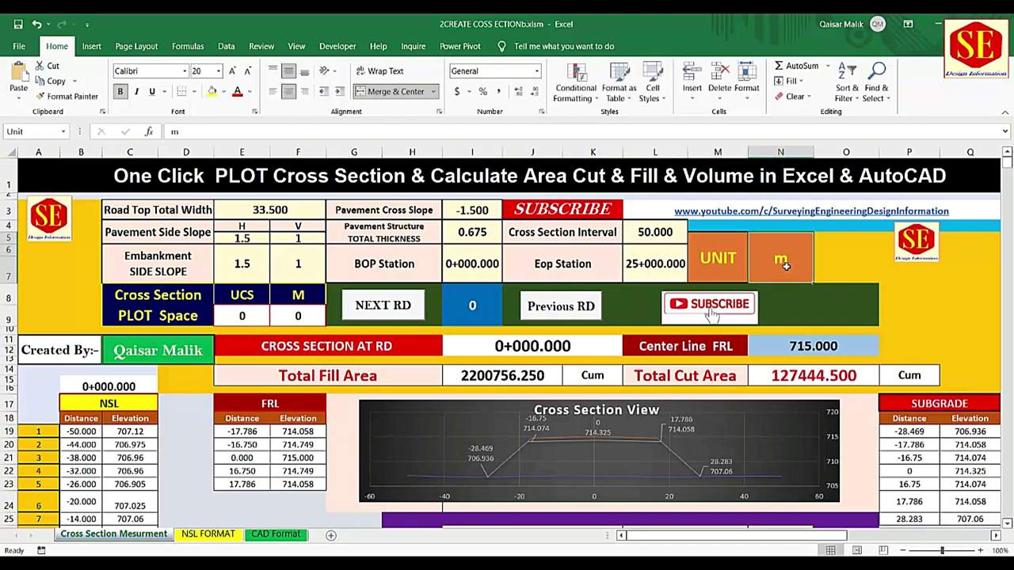
pyautogui.write('f')
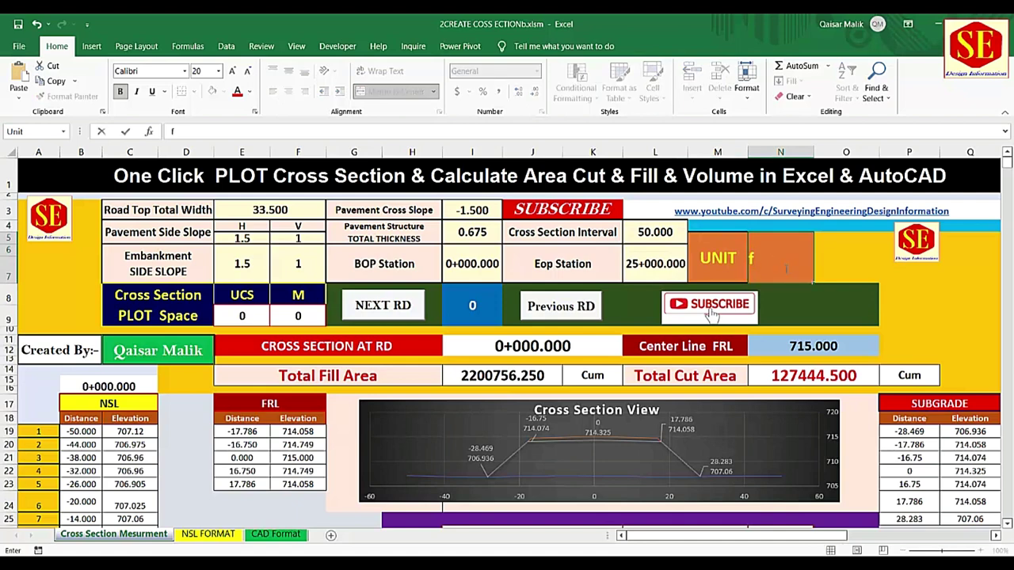
pyautogui.press('Return')
pyautogui.click(784, 269)
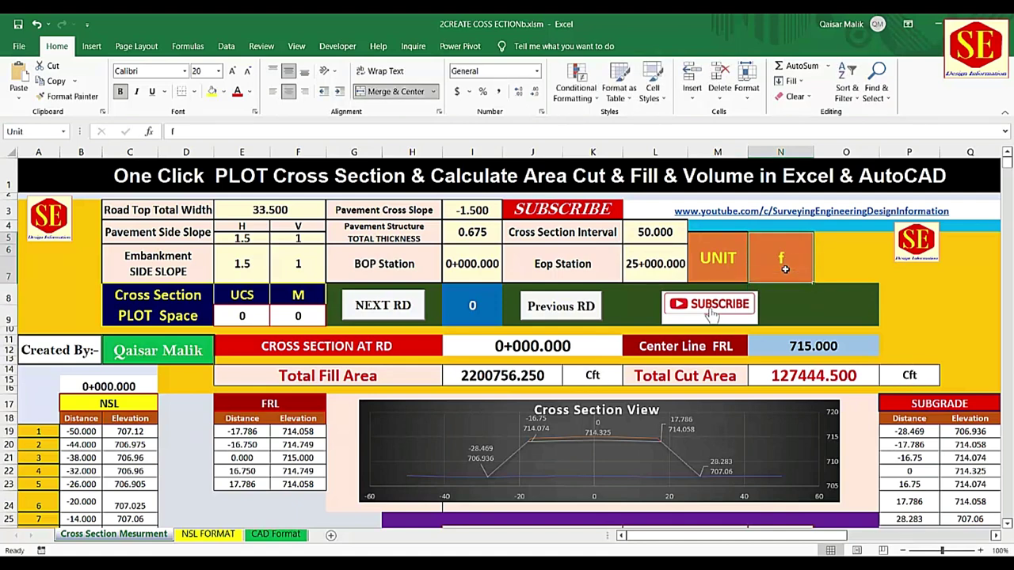
pyautogui.write('m')
pyautogui.press('Return')
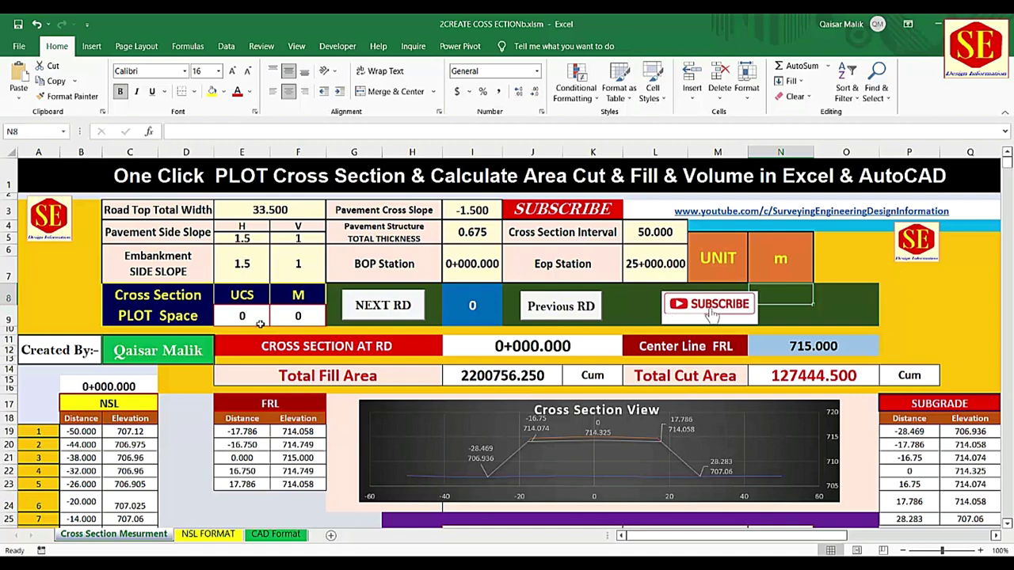
pyautogui.scroll(-1, 414, 281)
pyautogui.scroll(-1, 414, 280)
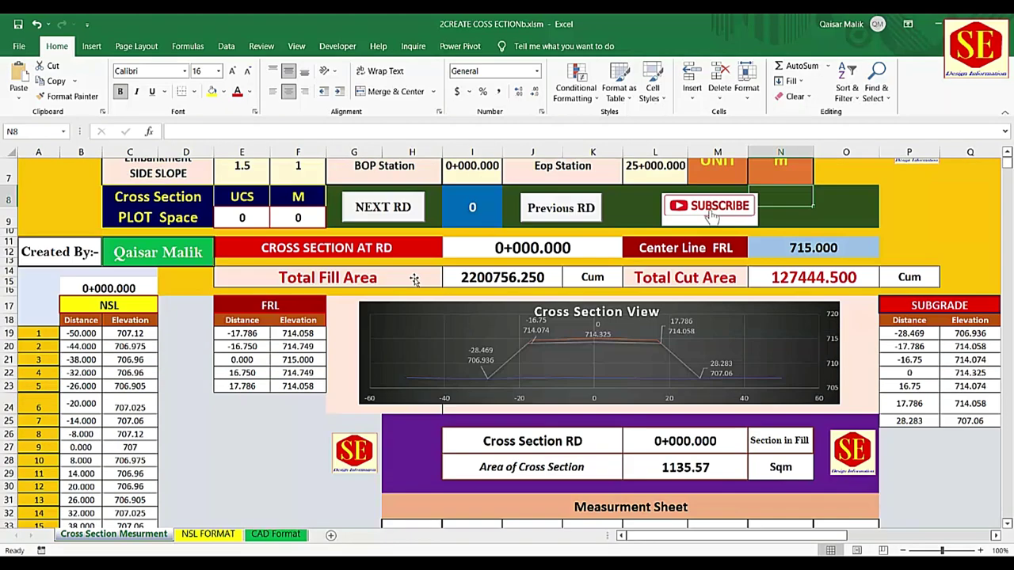
pyautogui.scroll(-1, 418, 293)
pyautogui.scroll(1, 423, 328)
pyautogui.scroll(3, 423, 328)
pyautogui.scroll(-1, 317, 317)
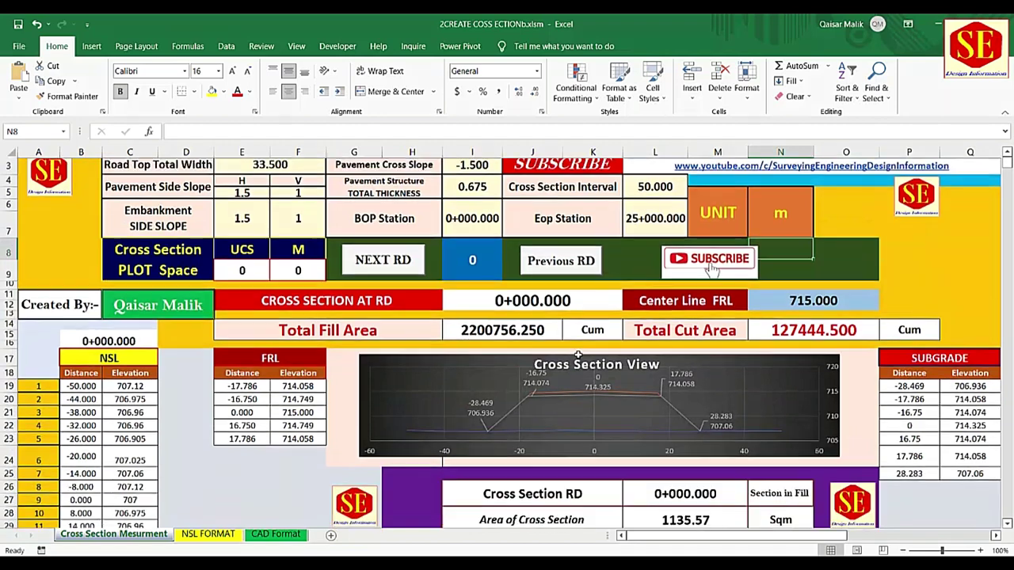
pyautogui.scroll(-1, 210, 310)
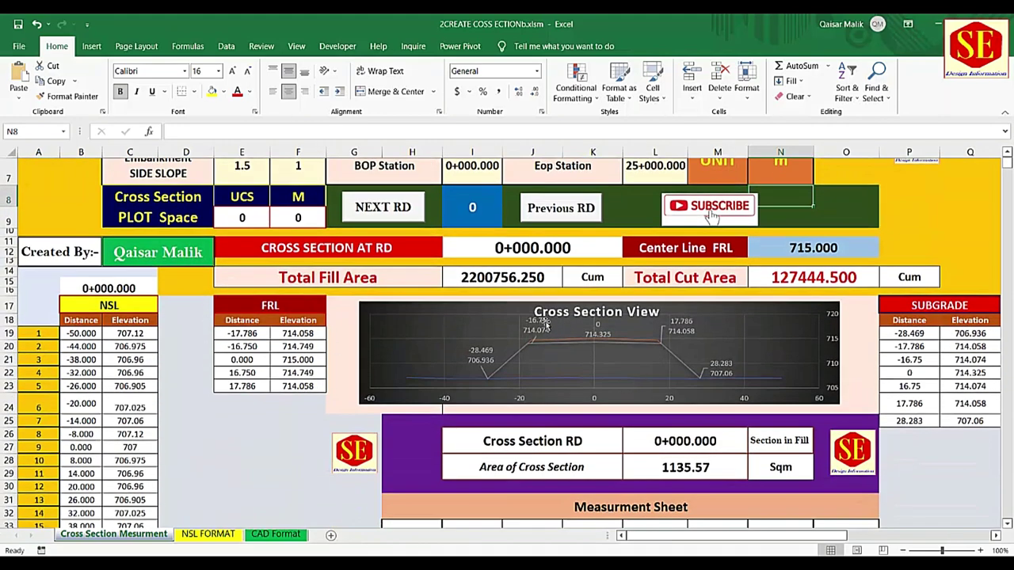
pyautogui.scroll(-2, 545, 324)
pyautogui.scroll(-2, 545, 325)
pyautogui.scroll(-1, 669, 385)
pyautogui.scroll(-1, 670, 384)
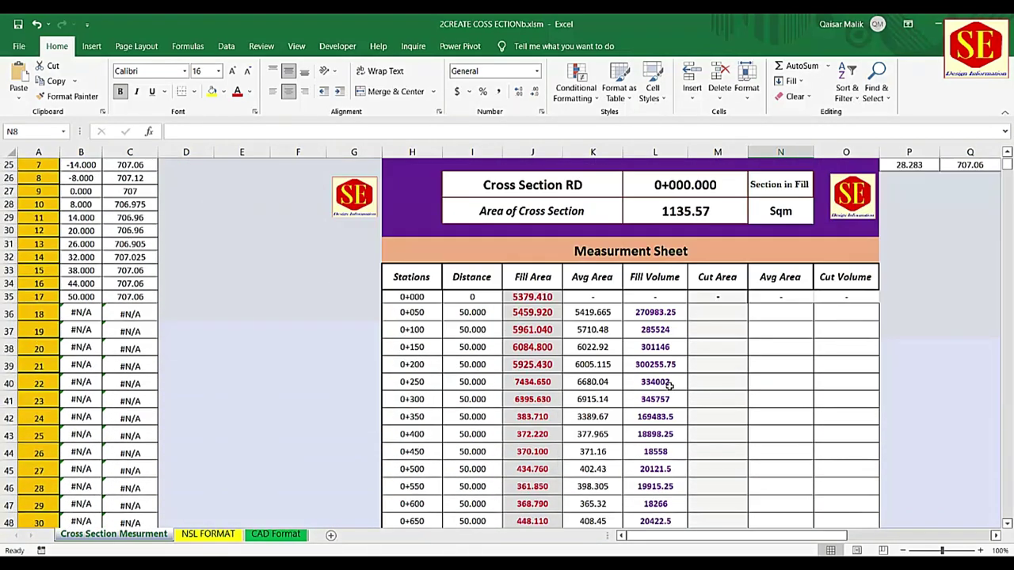
pyautogui.scroll(2, 696, 385)
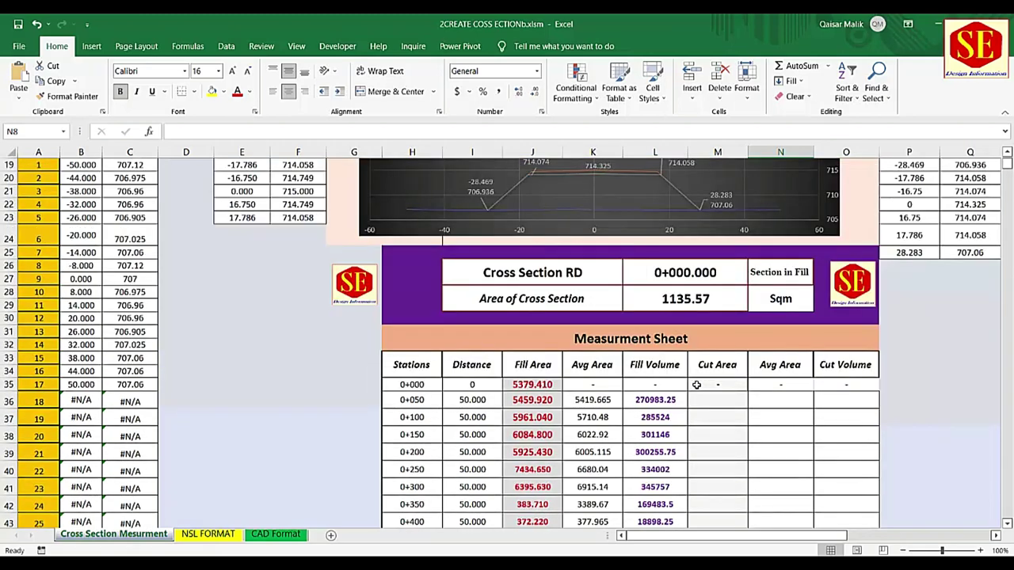
pyautogui.scroll(2, 696, 385)
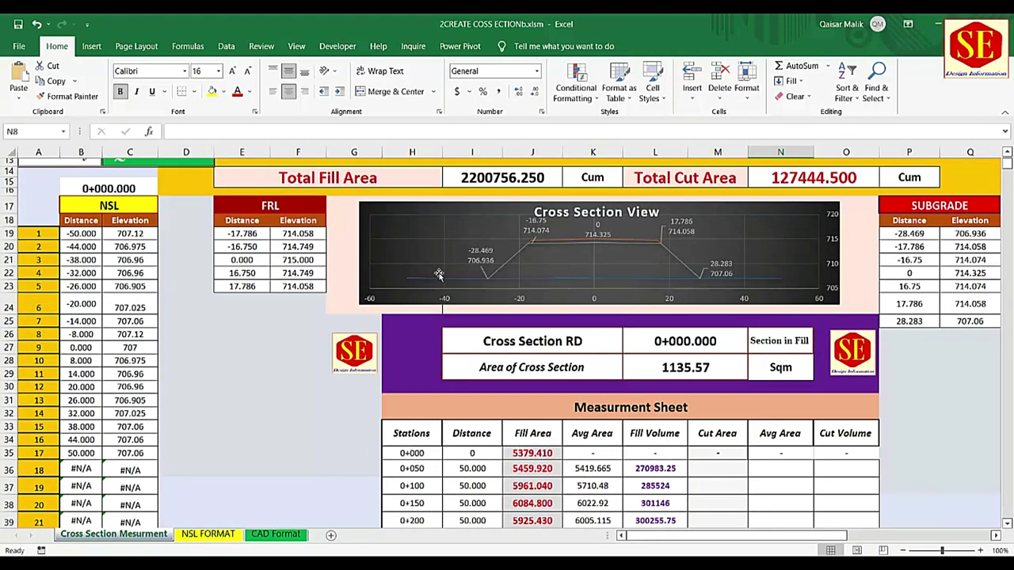
pyautogui.scroll(1, 536, 241)
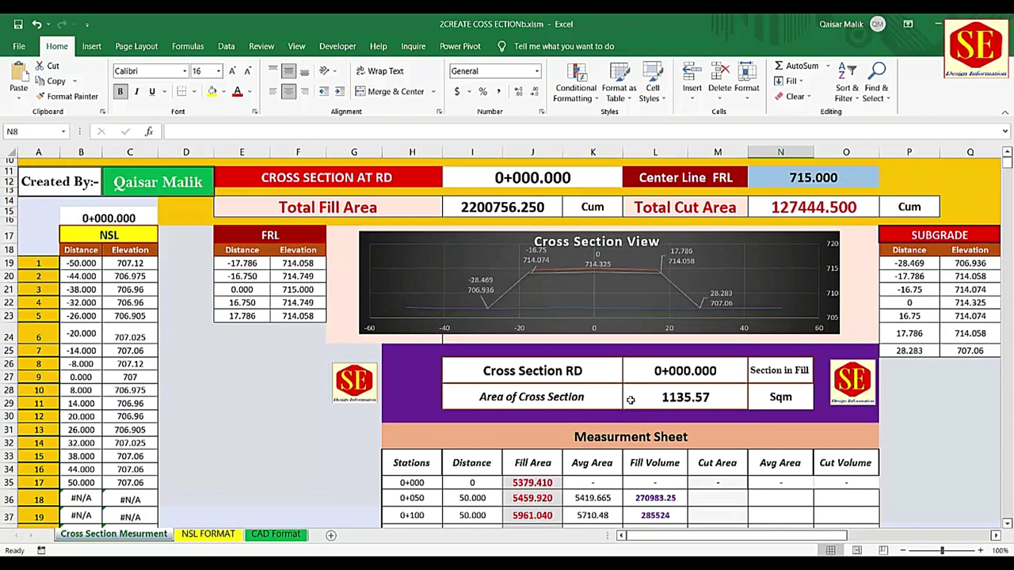
pyautogui.scroll(3, 674, 398)
# - Step to RD 0+050.000 and inspect the chainage and 1199.42 section-area formulas
pyautogui.click(474, 246)
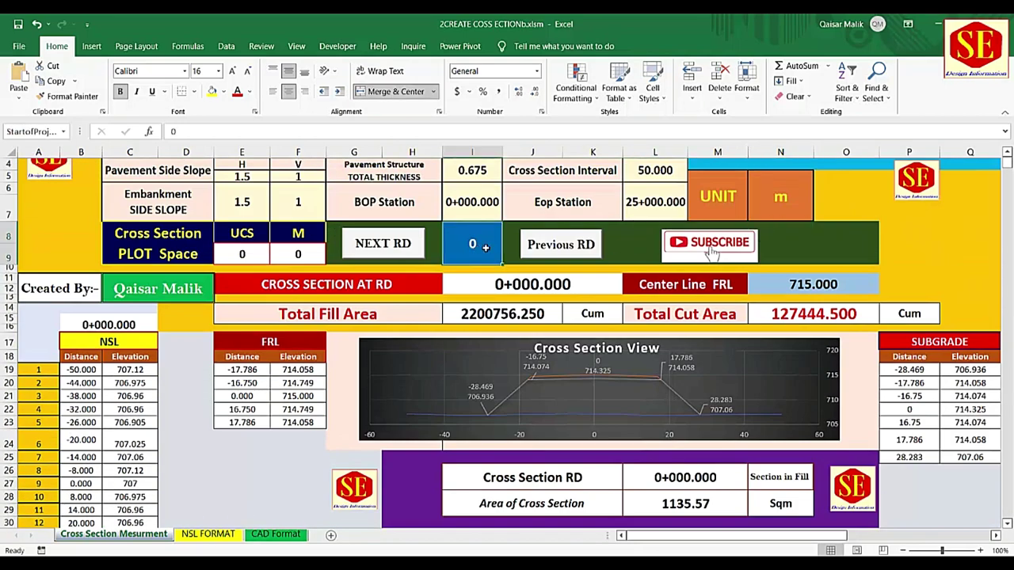
pyautogui.click(384, 244)
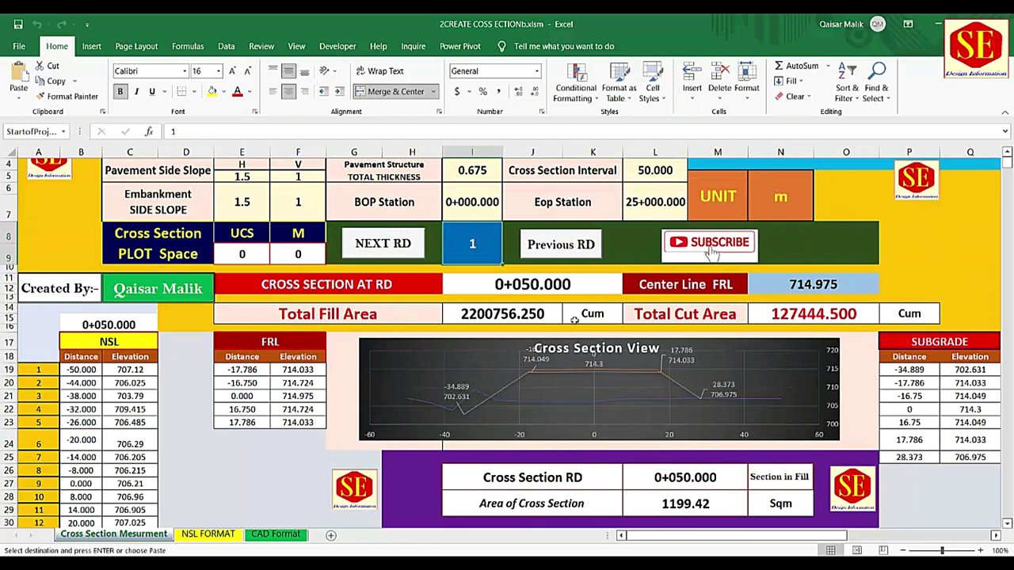
pyautogui.click(531, 287)
pyautogui.scroll(-1, 626, 396)
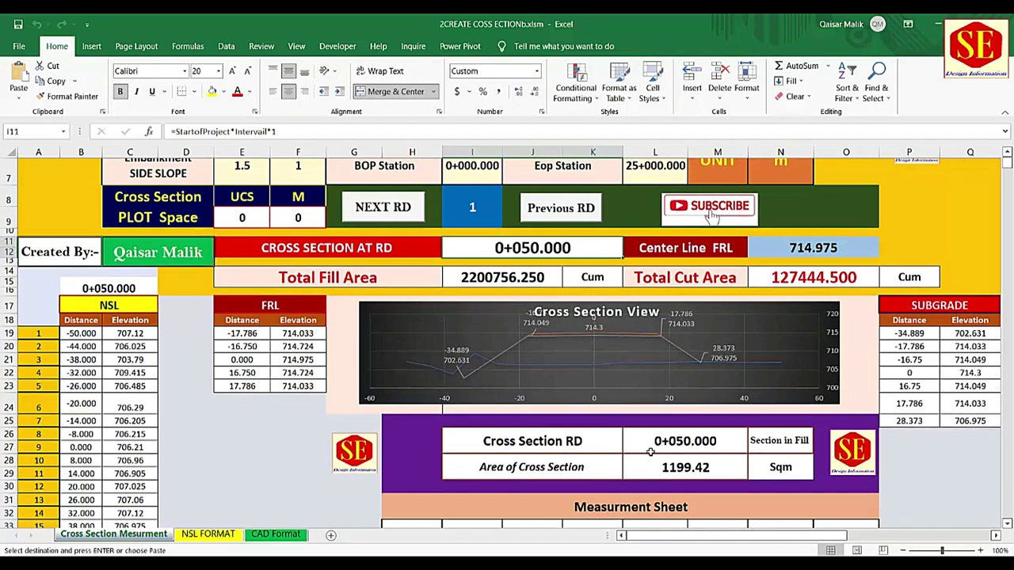
pyautogui.click(679, 474)
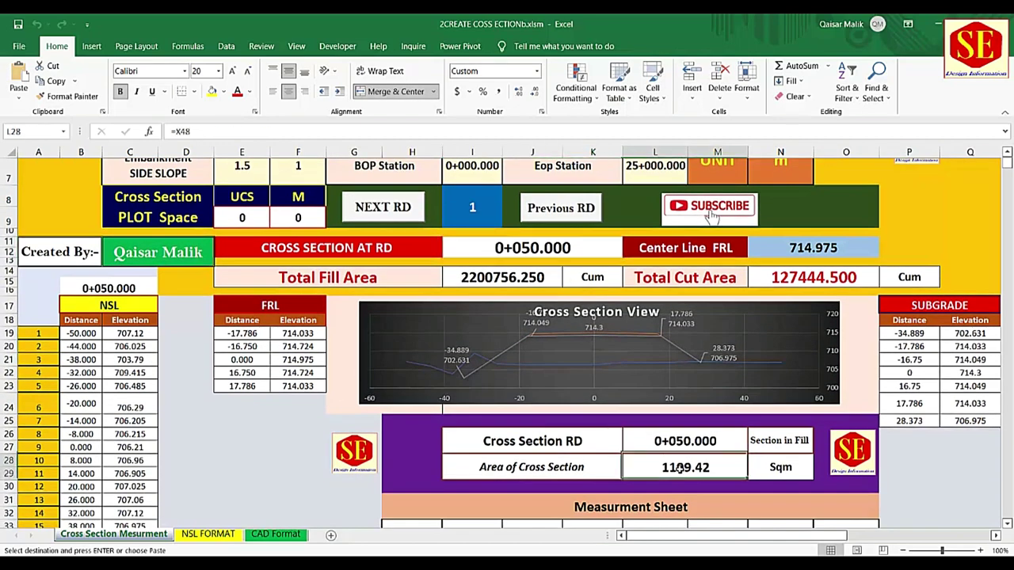
# - Advance through RD 0+100.000 to 0+200.000 and inspect the VLOOKUP pulling NSL values
pyautogui.click(404, 205)
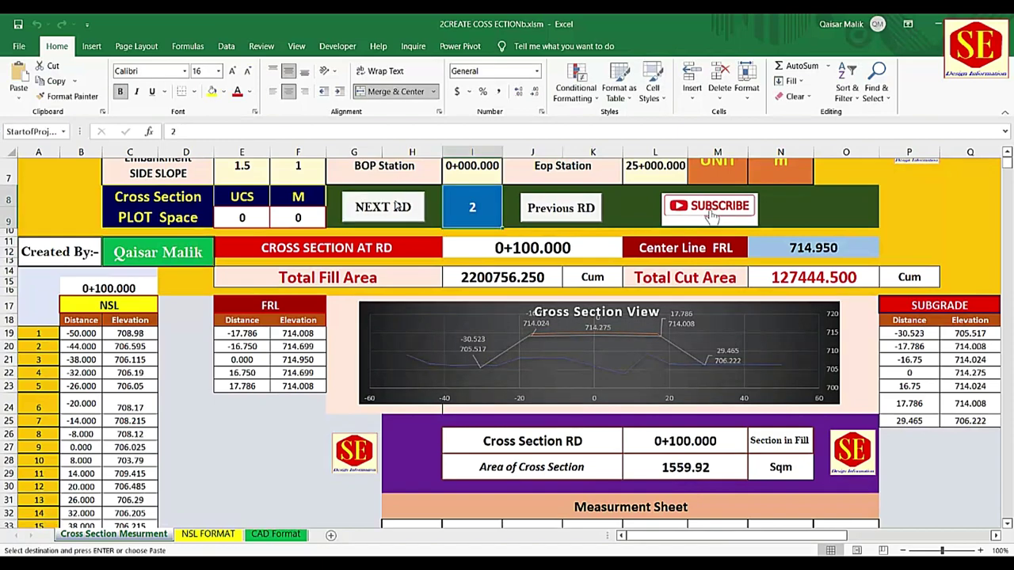
pyautogui.click(395, 205)
pyautogui.click(395, 206)
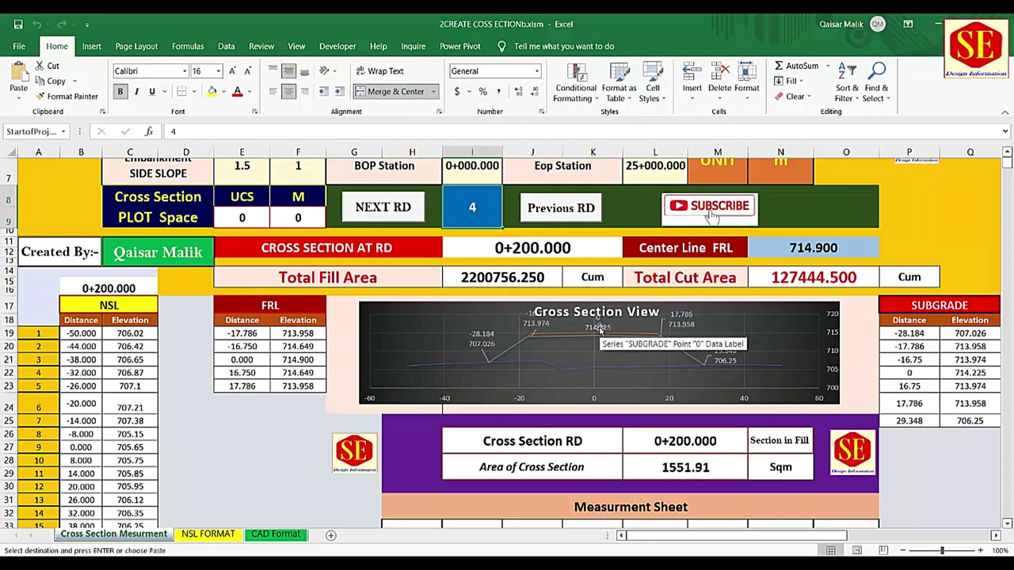
pyautogui.scroll(-1, 235, 326)
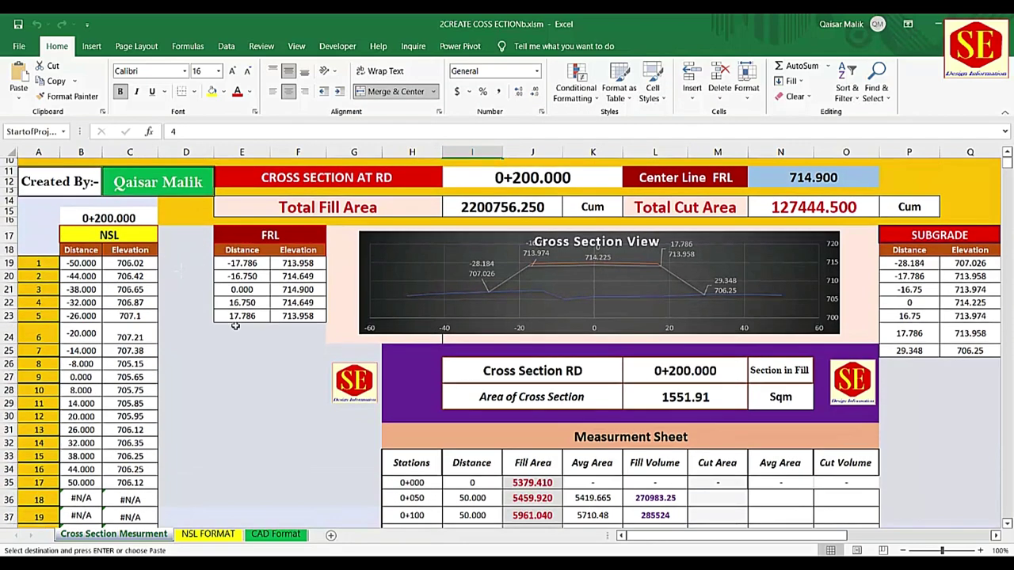
pyautogui.click(120, 263)
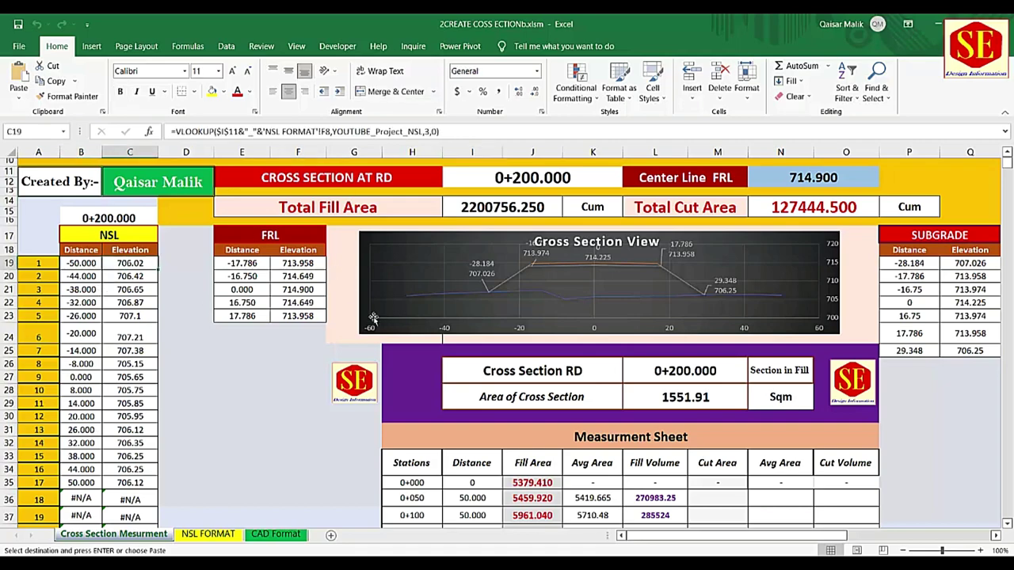
pyautogui.scroll(3, 724, 435)
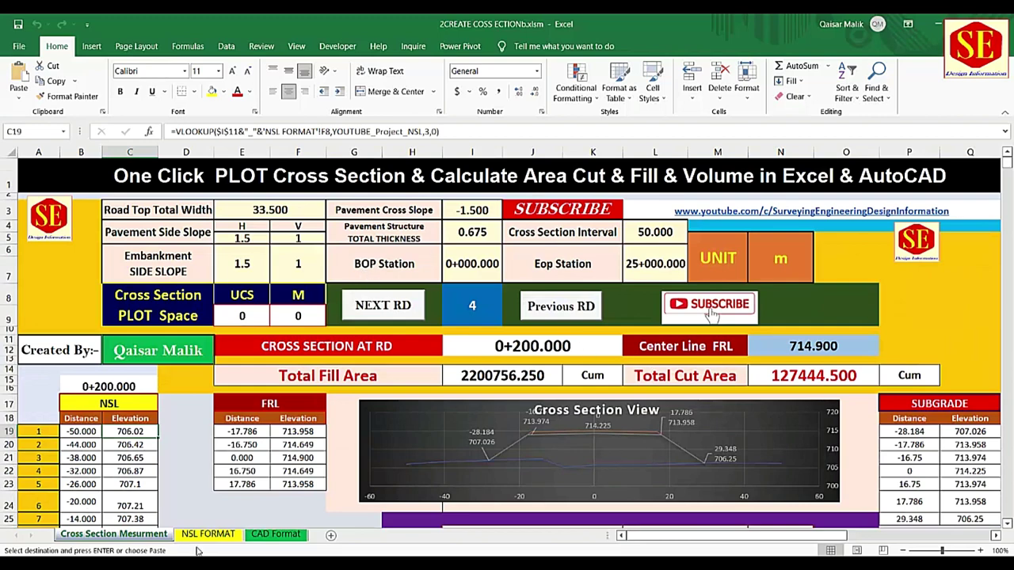
# - Review the NSL FORMAT sheet's manual NSL entries and the FRL table starting at 715.000
pyautogui.click(205, 534)
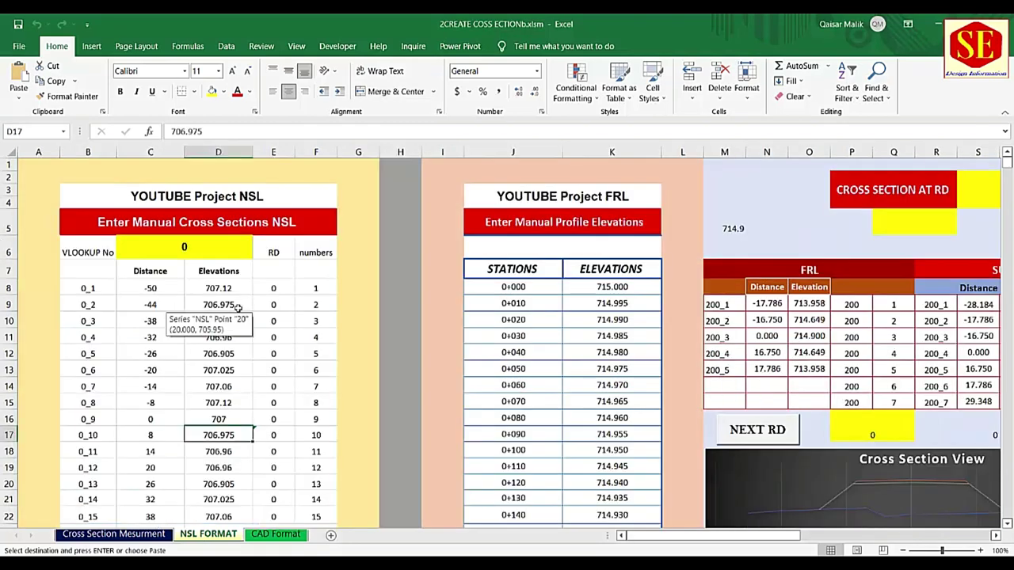
pyautogui.click(113, 534)
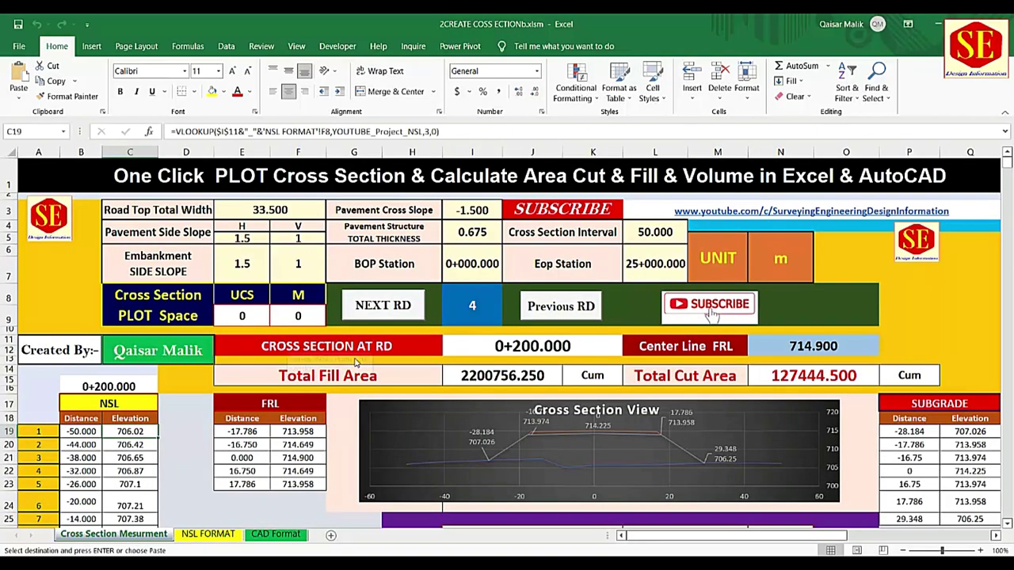
pyautogui.scroll(-1, 356, 362)
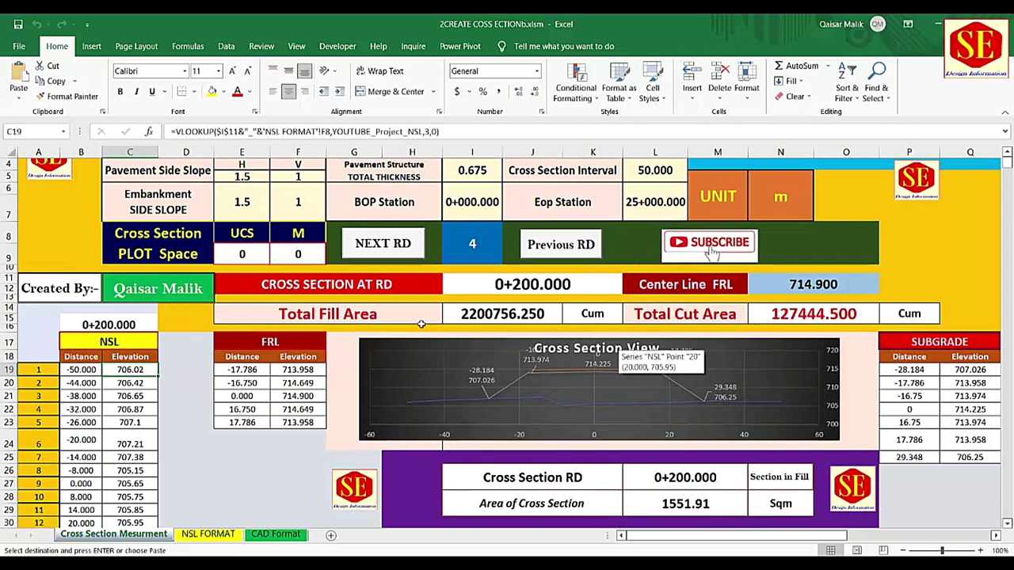
pyautogui.click(208, 535)
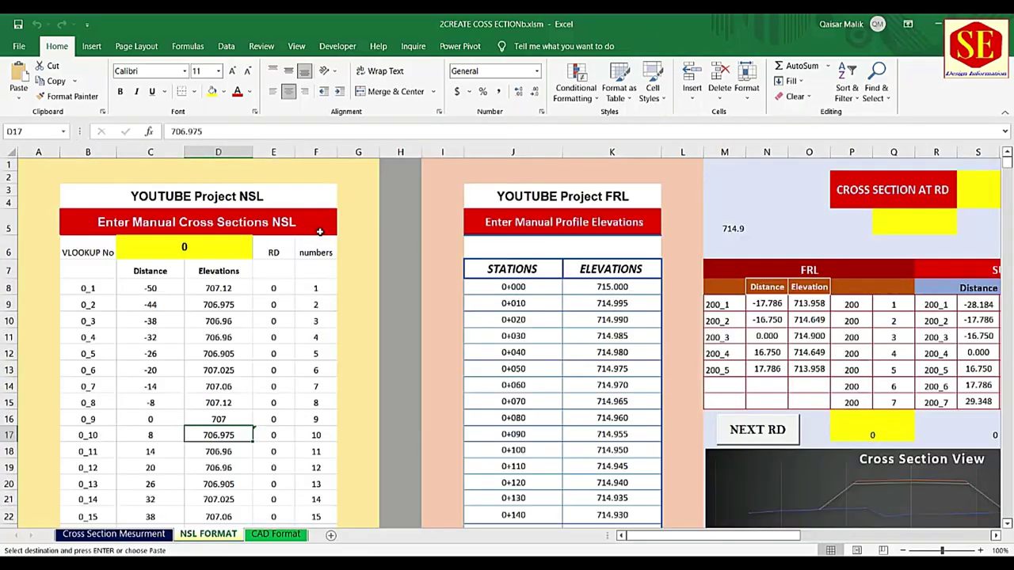
pyautogui.click(151, 303)
pyautogui.scroll(-1, 348, 321)
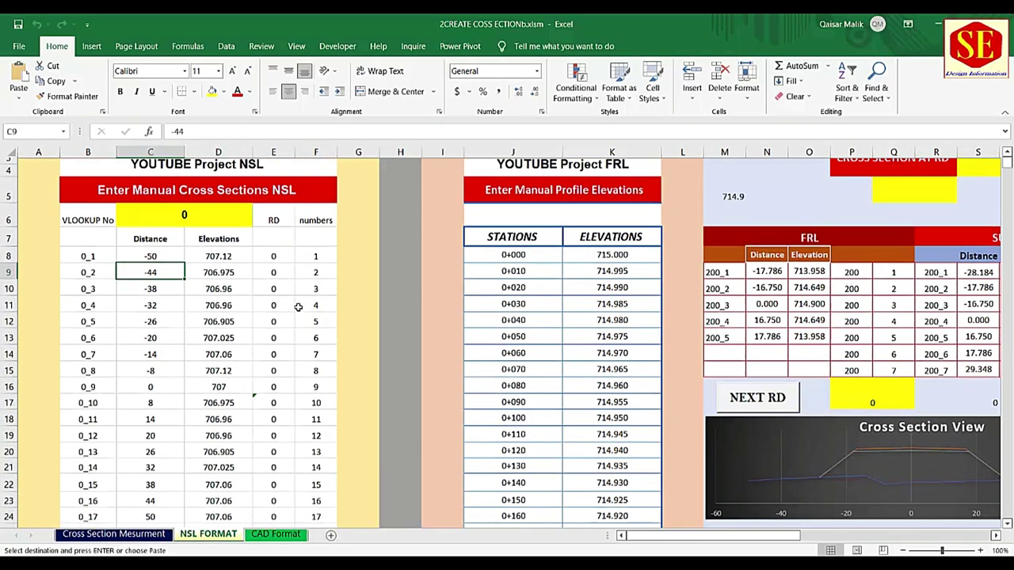
pyautogui.scroll(1, 298, 307)
pyautogui.click(559, 197)
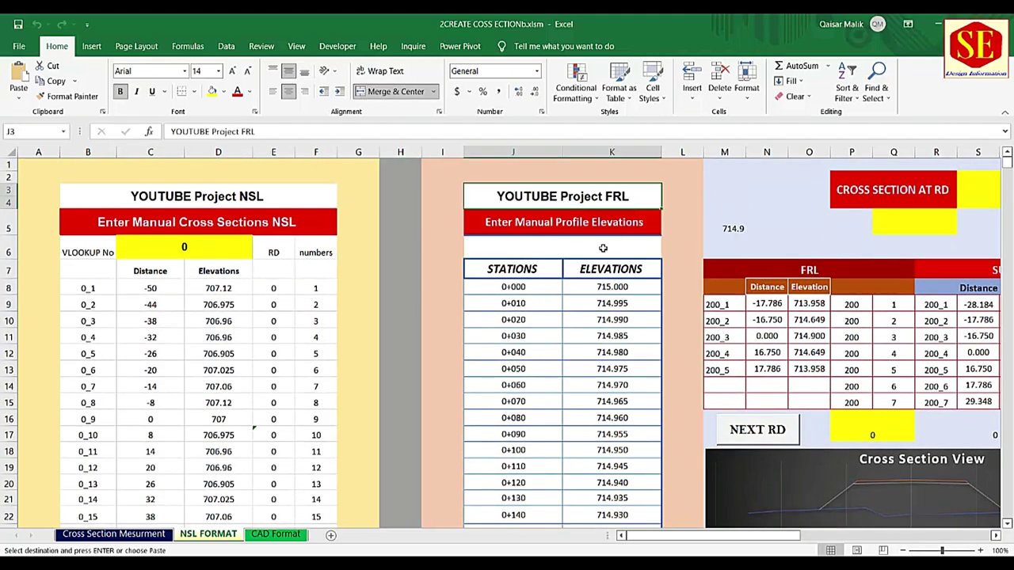
pyautogui.click(600, 287)
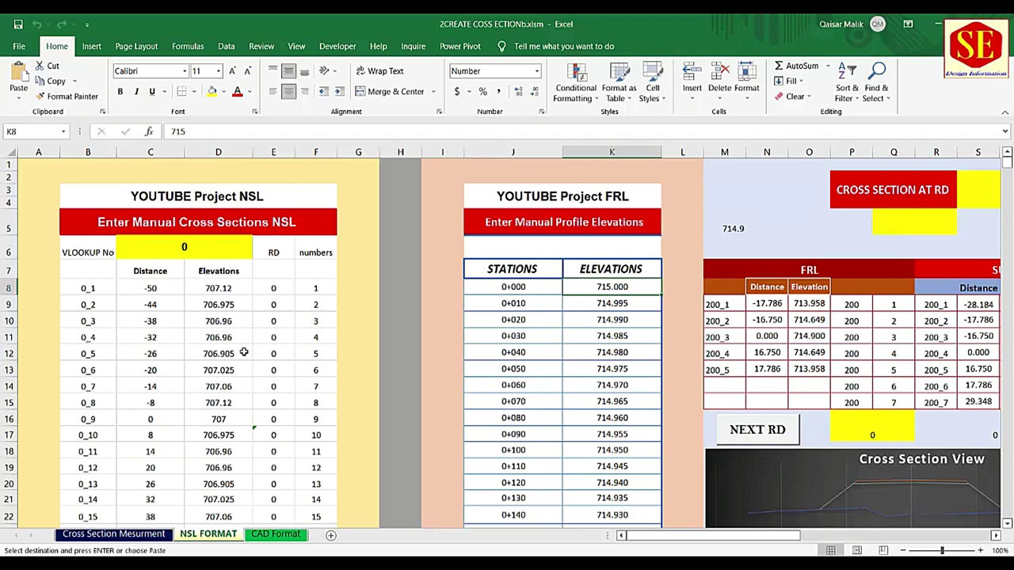
pyautogui.scroll(-1, 244, 352)
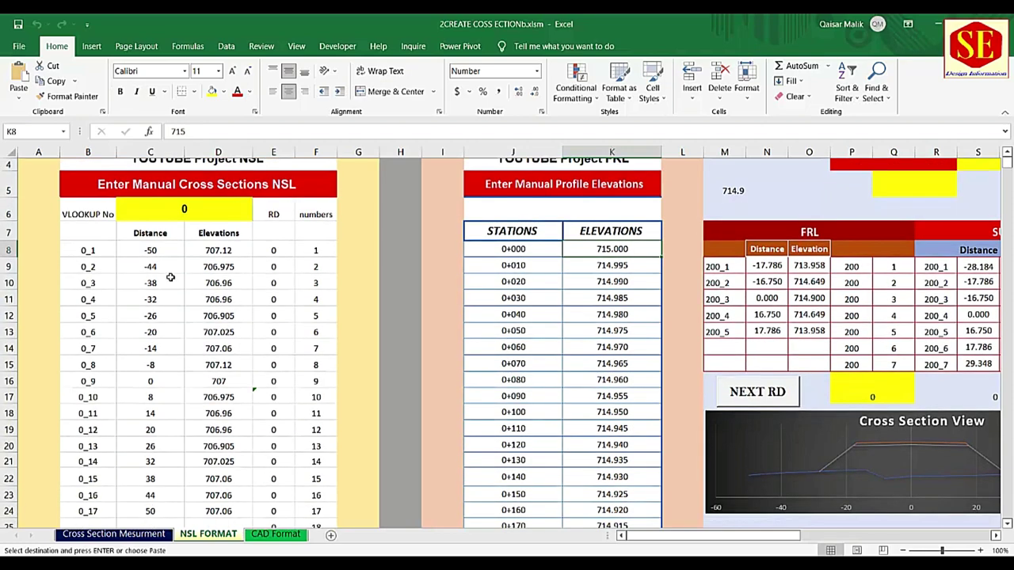
# - Clear the manual NSL Distance and Elevations values in C8:D24
pyautogui.moveTo(158, 251); pyautogui.dragTo(229, 553)
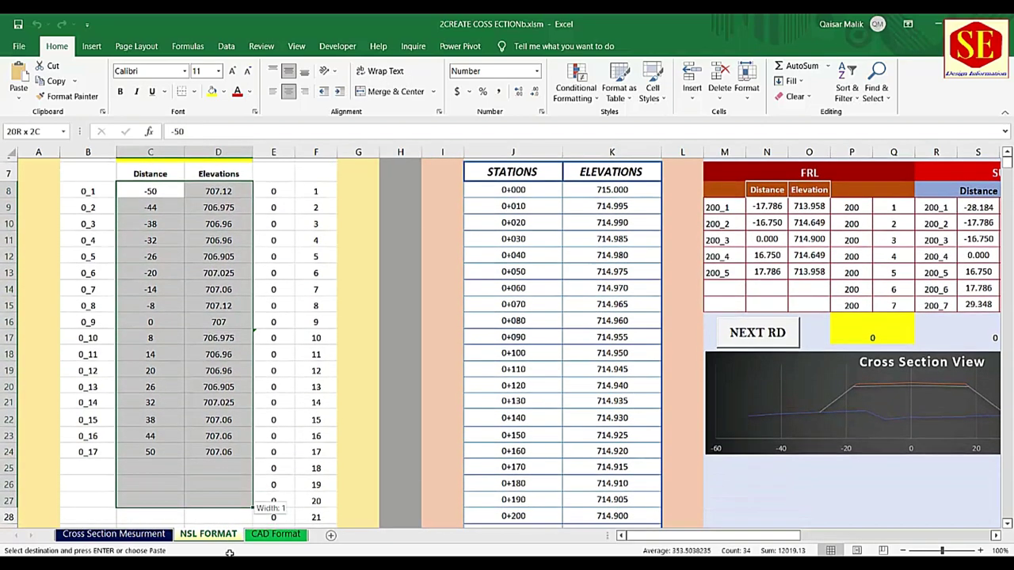
pyautogui.moveTo(229, 553); pyautogui.dragTo(240, 407)
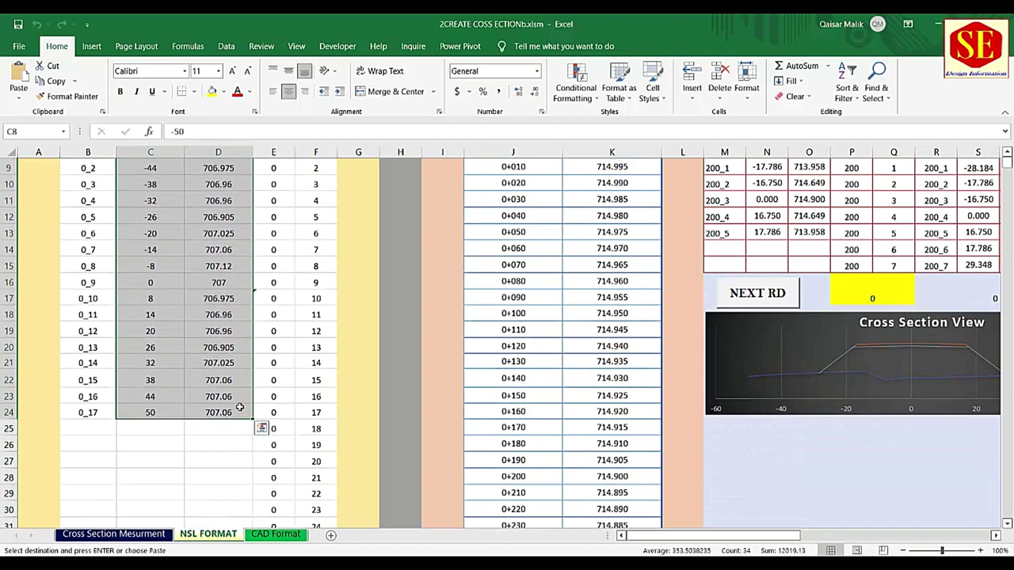
pyautogui.press('Delete')
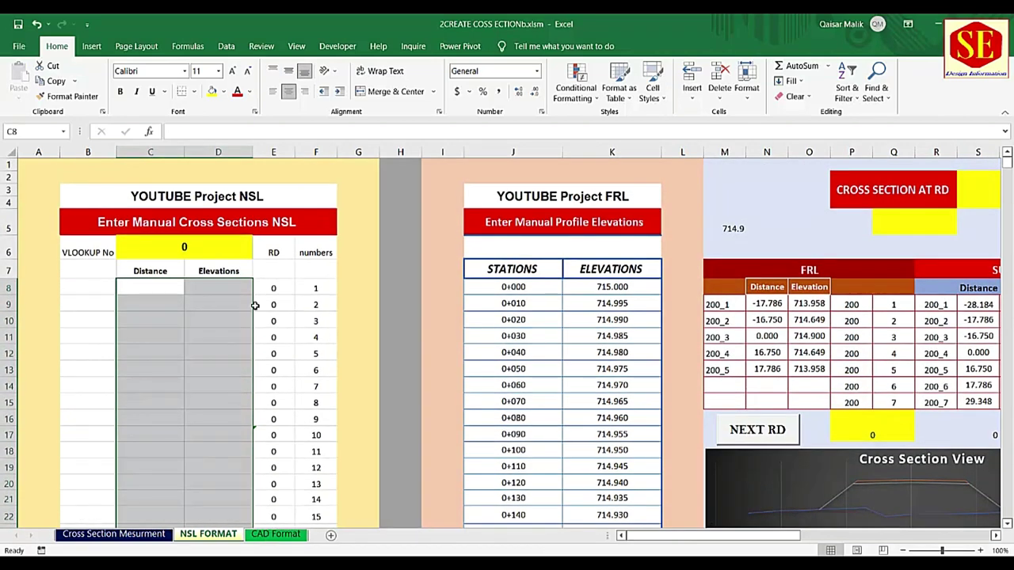
# - Re-enter the first NSL point: distance -50 and elevation 707.12 in row 8
pyautogui.click(278, 289)
pyautogui.click(313, 290)
pyautogui.press('Down')
pyautogui.press('Down')
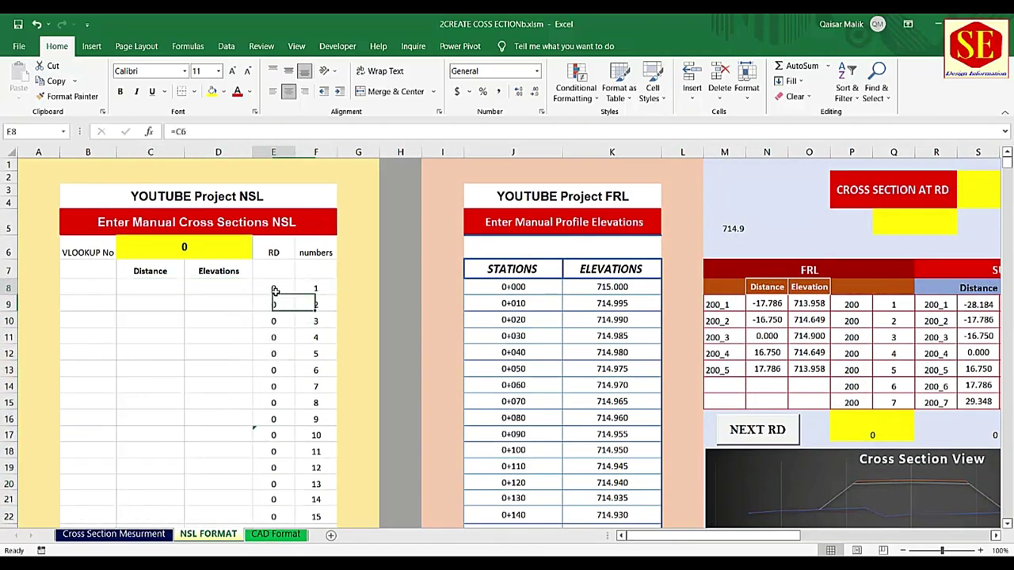
pyautogui.click(157, 290)
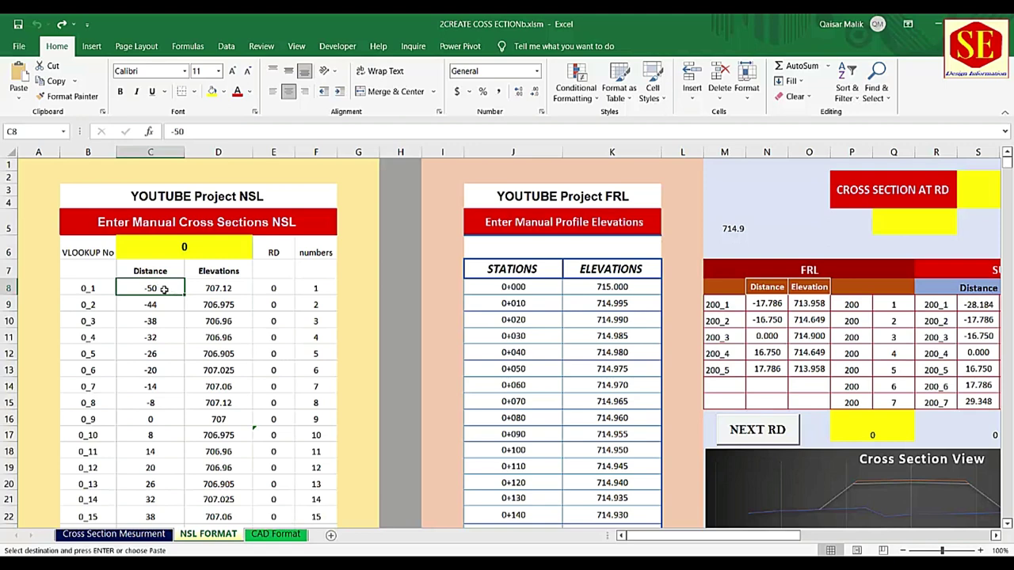
pyautogui.write('-5')
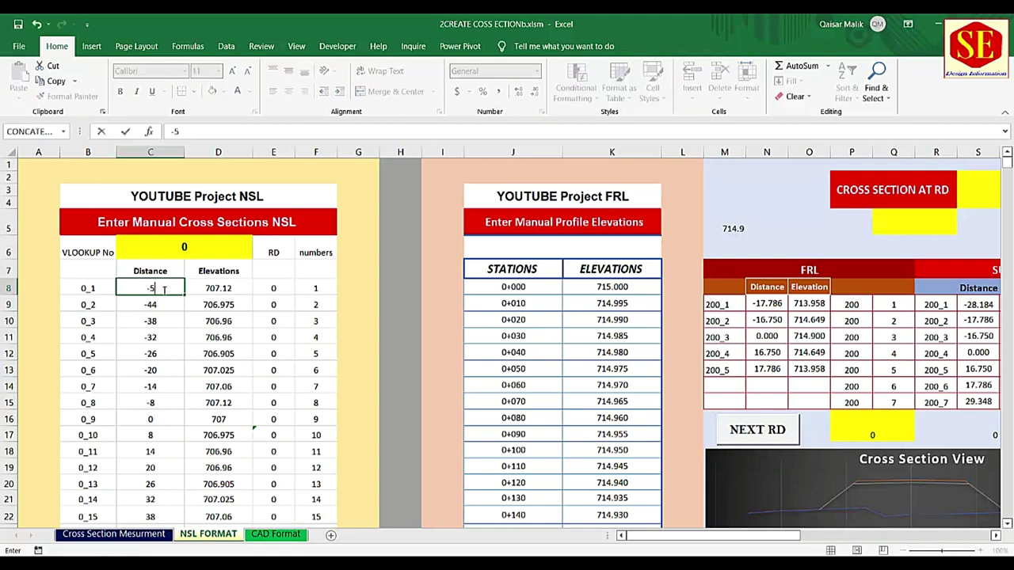
pyautogui.click(164, 290)
pyautogui.click(198, 287)
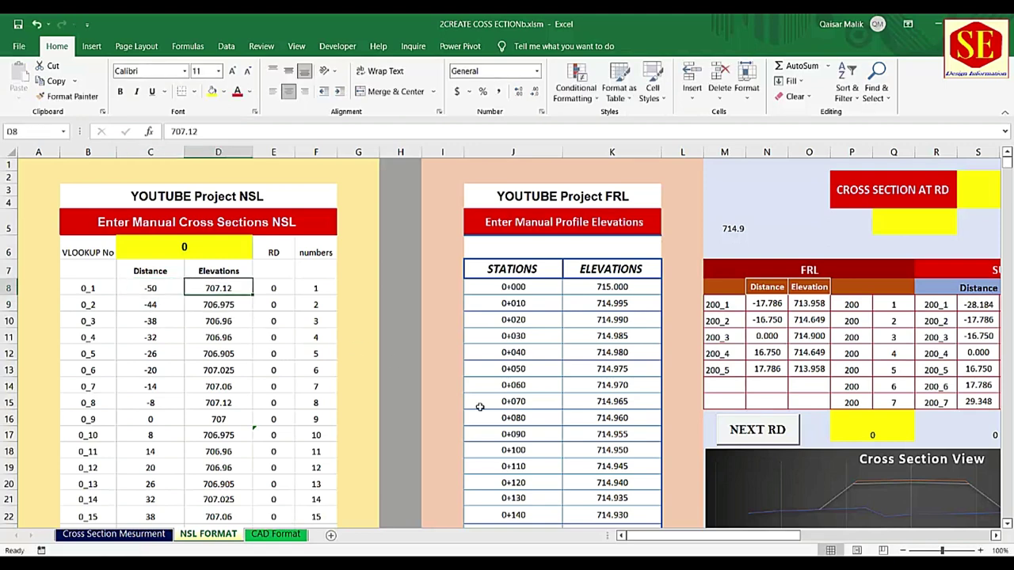
pyautogui.write('7')
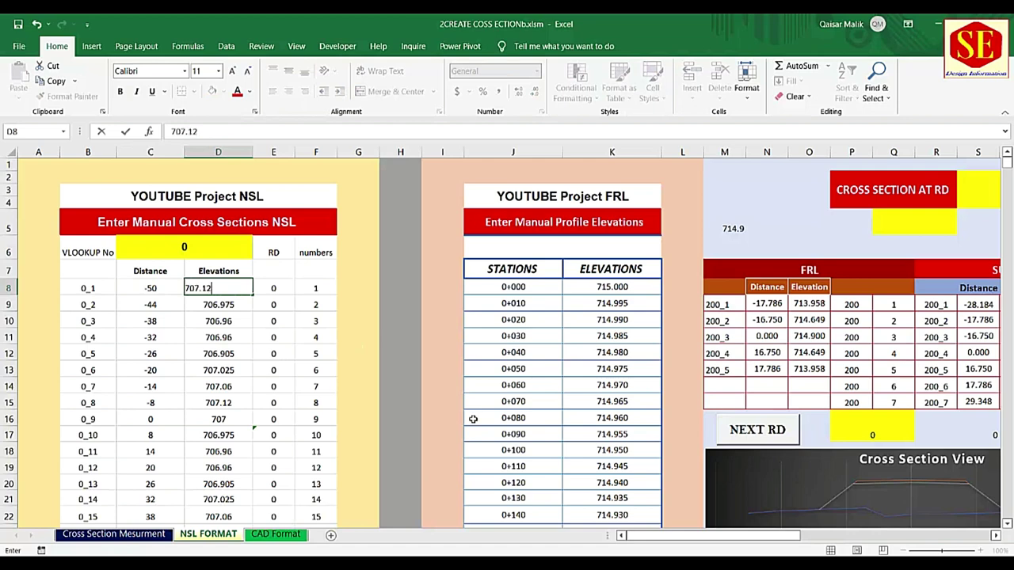
pyautogui.press('Return')
# - Enter points -44/706.69 and -38/706.96 in rows 9 and 10
pyautogui.press('Left')
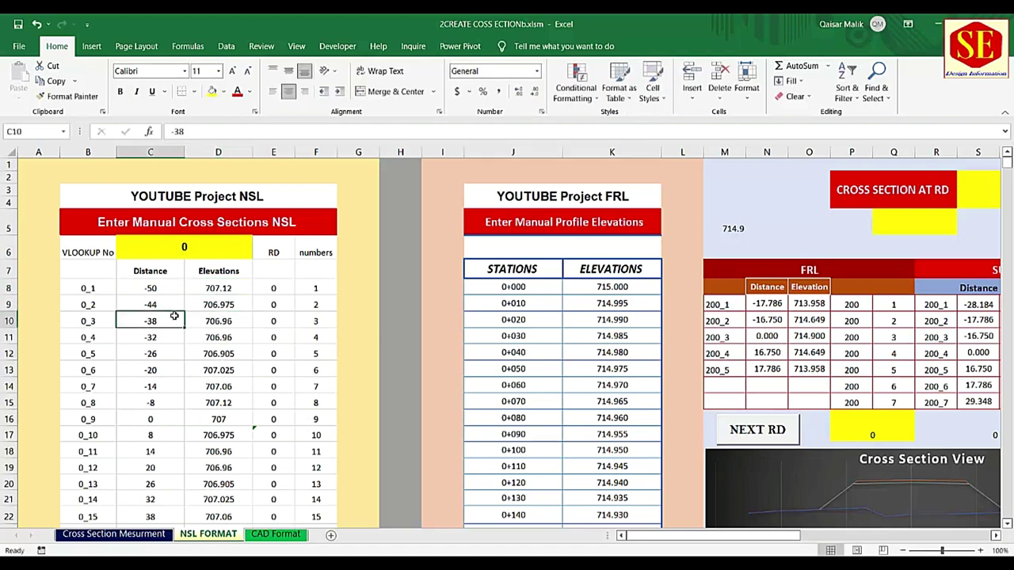
pyautogui.write('-44')
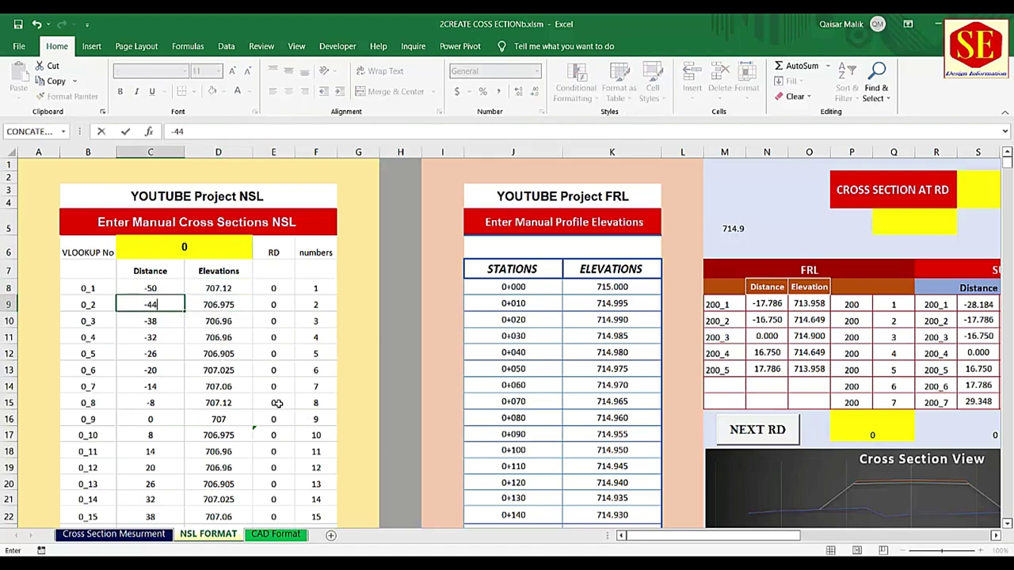
pyautogui.press('Return')
pyautogui.click(234, 311)
pyautogui.write('7')
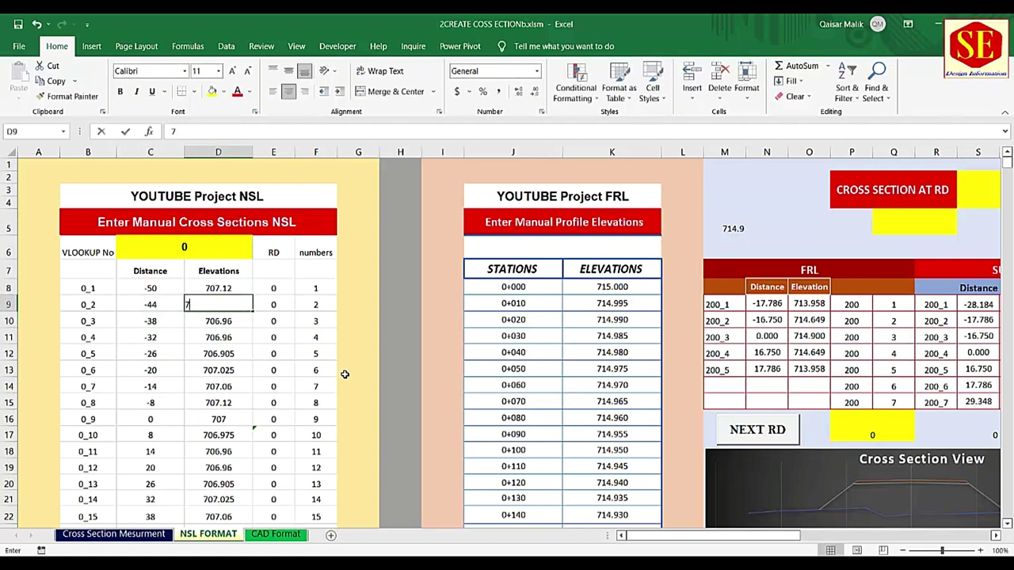
pyautogui.write('06.69')
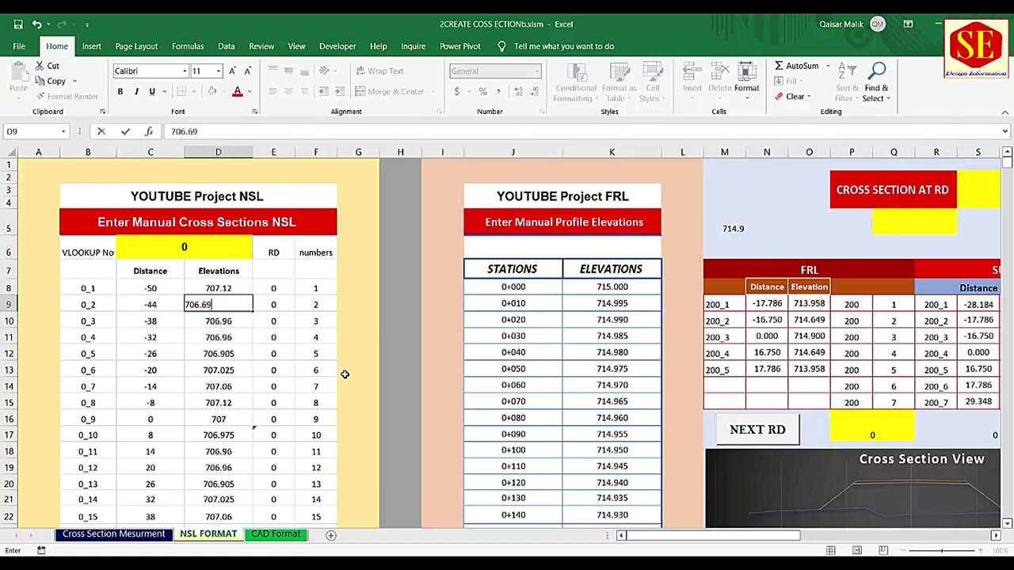
pyautogui.press('Return')
pyautogui.click(183, 323)
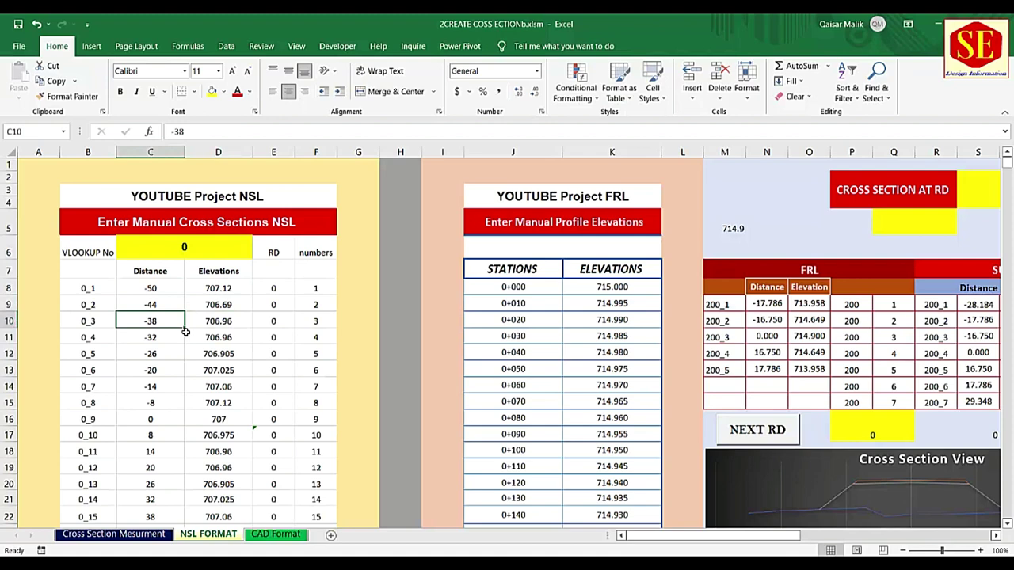
pyautogui.write('-38')
pyautogui.press('Return')
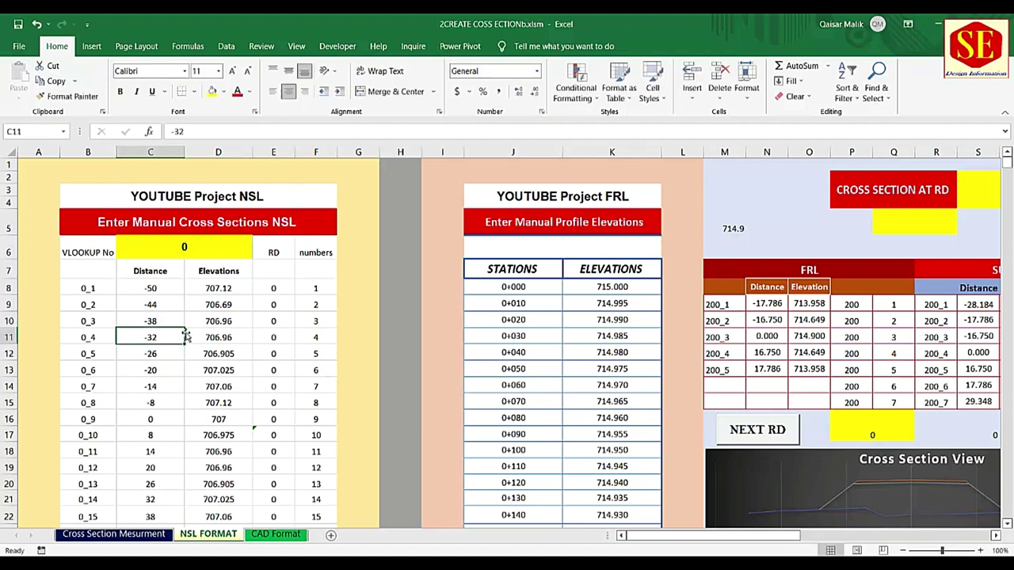
pyautogui.click(210, 333)
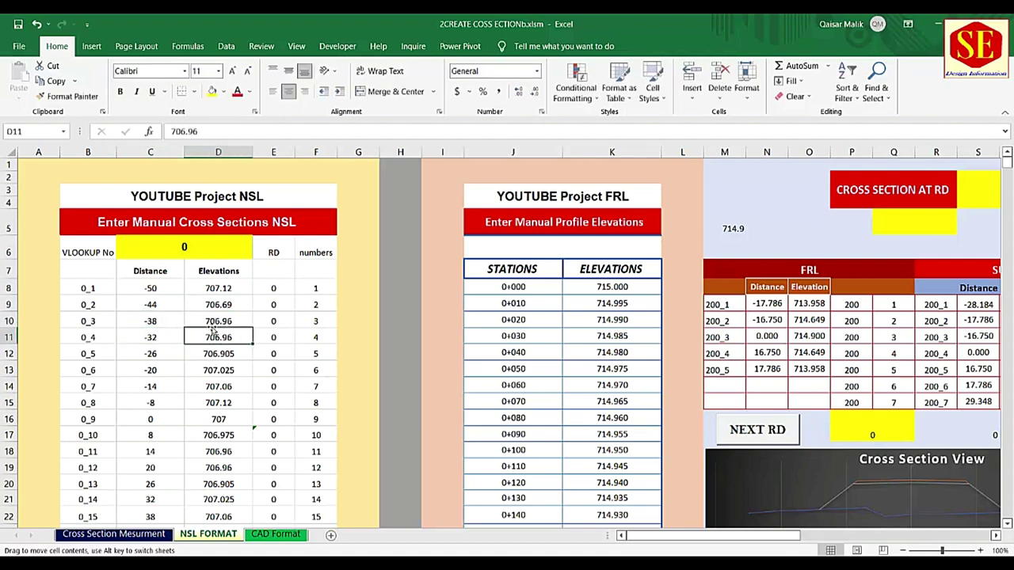
pyautogui.press('Up')
pyautogui.write('70')
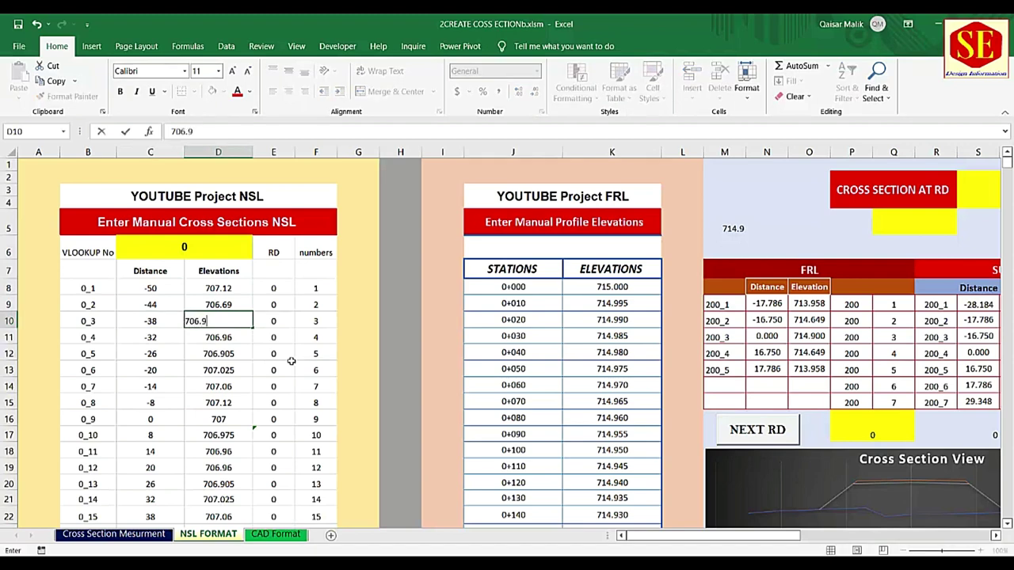
pyautogui.write('6')
pyautogui.press('Return')
# - Hide the 0_1 to 0_17 point labels in B8:B25 by colouring them white
pyautogui.moveTo(158, 295)
pyautogui.mouseDown()
pyautogui.moveTo(214, 555)
pyautogui.moveTo(219, 429)
pyautogui.mouseUp()
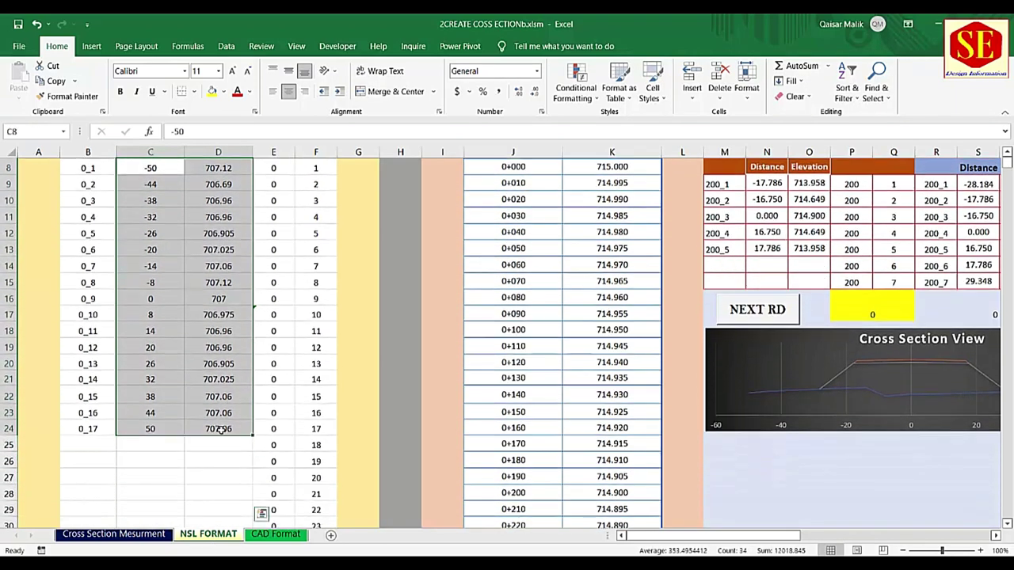
pyautogui.scroll(2, 219, 428)
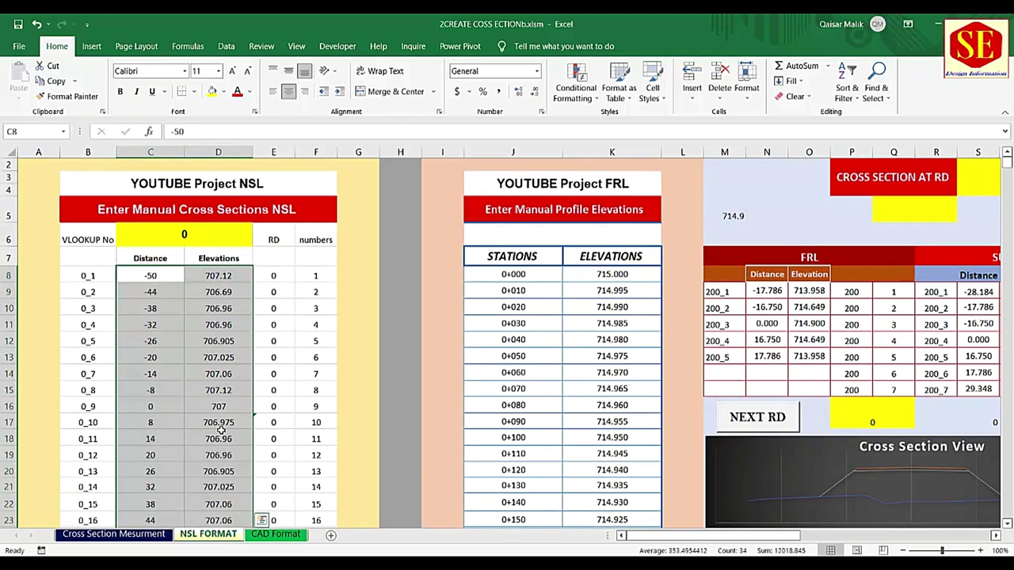
pyautogui.click(230, 374)
pyautogui.scroll(-1, 237, 381)
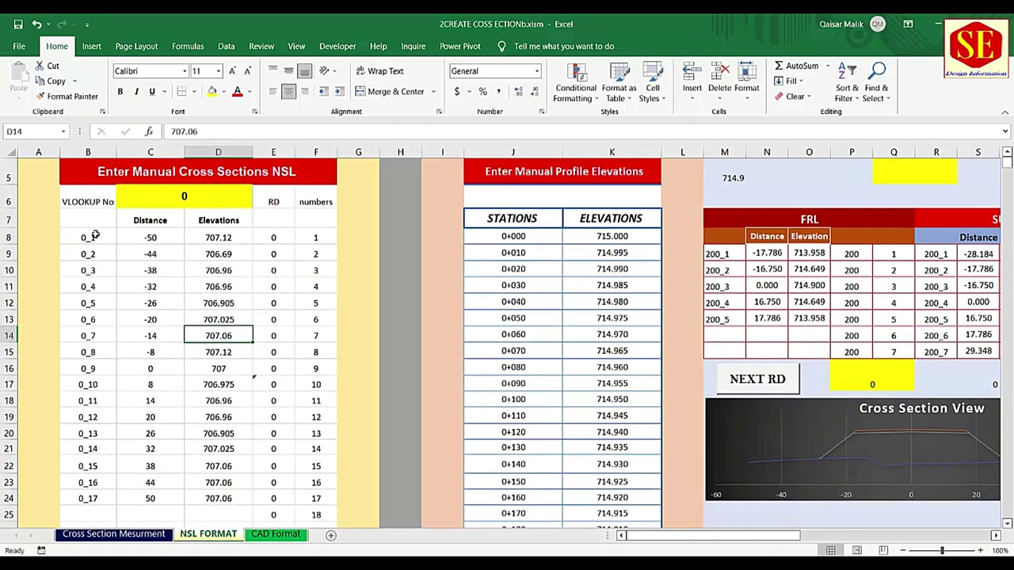
pyautogui.moveTo(94, 237); pyautogui.dragTo(88, 516)
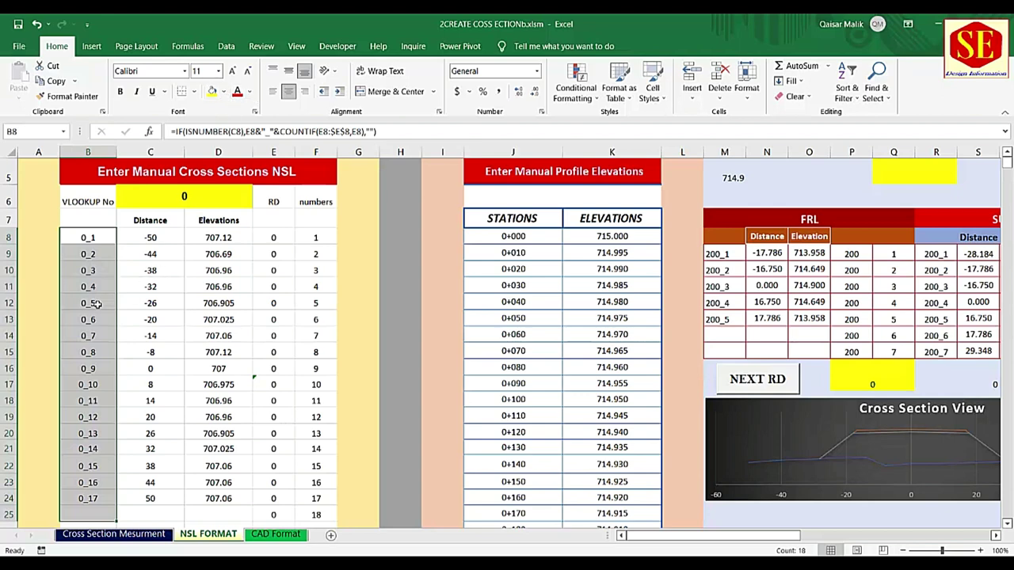
pyautogui.click(249, 92)
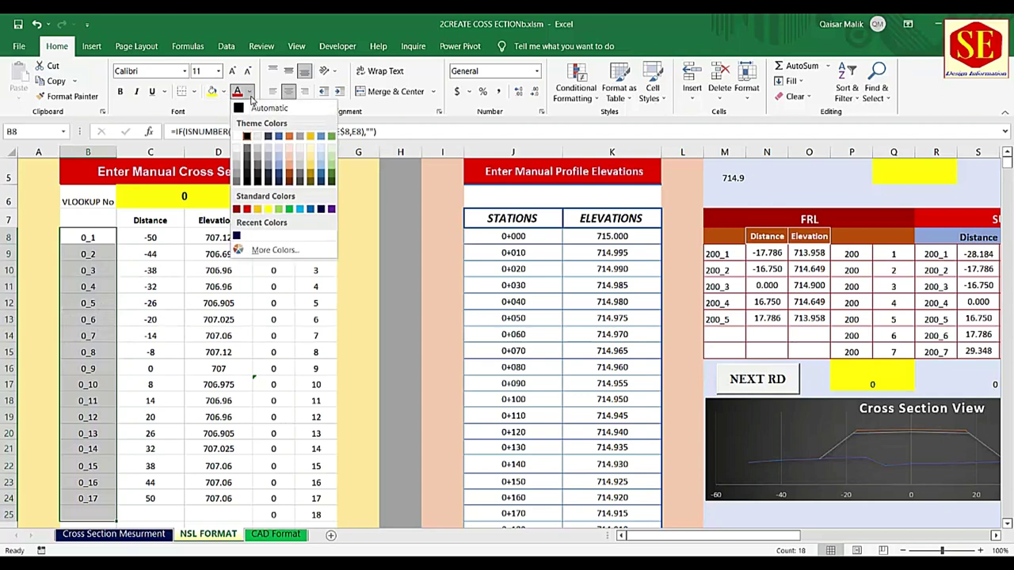
pyautogui.click(245, 137)
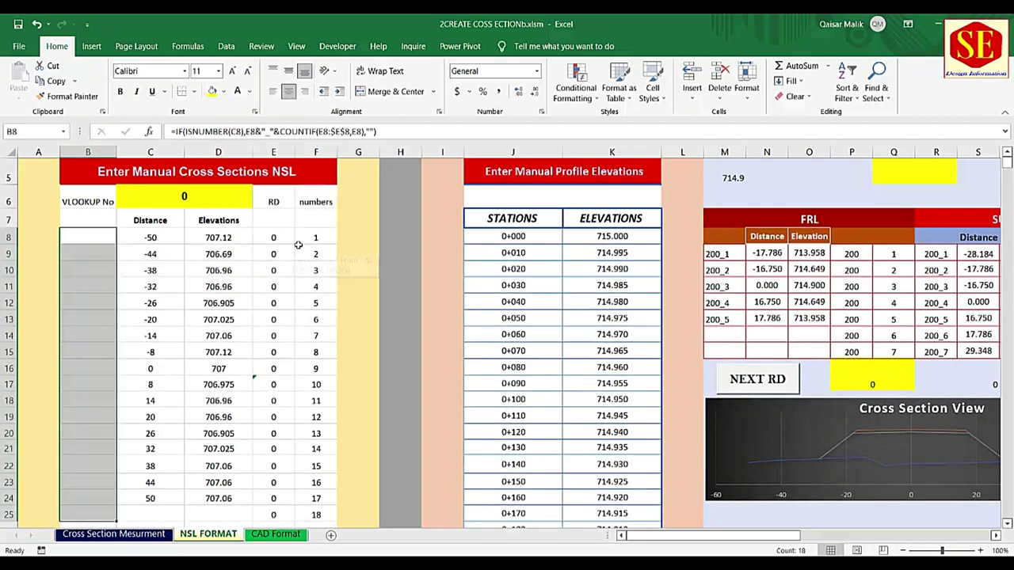
pyautogui.moveTo(273, 237)
pyautogui.mouseDown()
pyautogui.moveTo(311, 254)
pyautogui.moveTo(305, 523)
pyautogui.mouseUp()
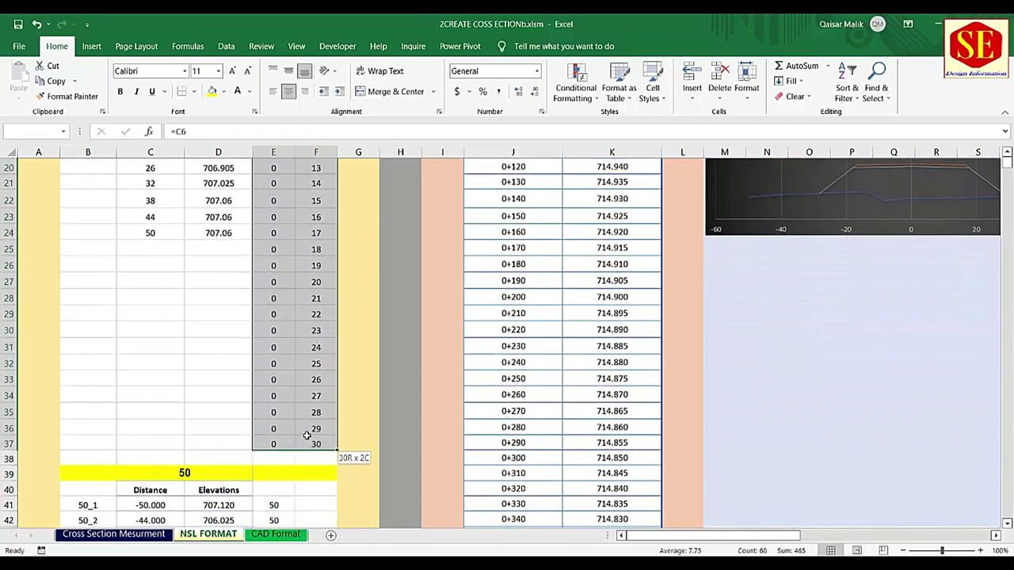
# - Colour the RD and numbers columns E8:F37 white to hide them
pyautogui.moveTo(305, 523); pyautogui.dragTo(310, 444)
pyautogui.click(244, 92)
pyautogui.scroll(6, 280, 317)
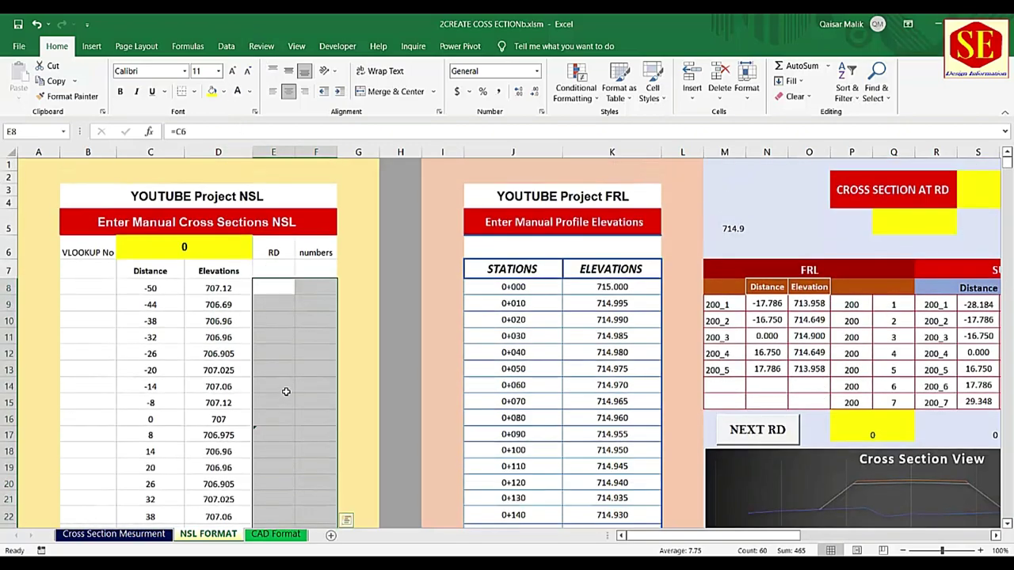
pyautogui.click(273, 386)
pyautogui.scroll(-1, 269, 336)
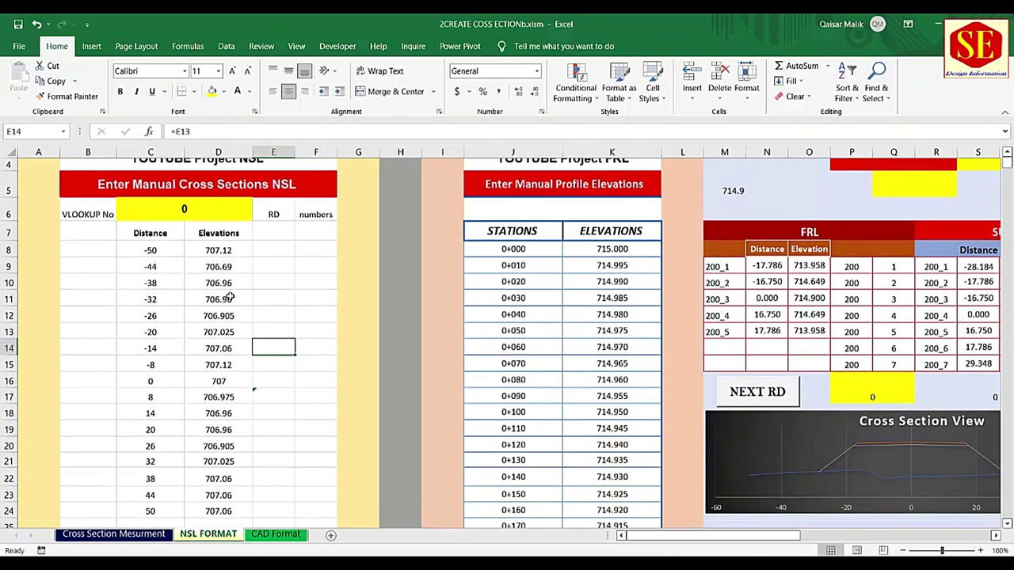
# - Check the first point -50/707.12 and the VLOOKUP No value in C6
pyautogui.click(146, 247)
pyautogui.click(190, 252)
pyautogui.scroll(-2, 190, 262)
pyautogui.scroll(2, 190, 264)
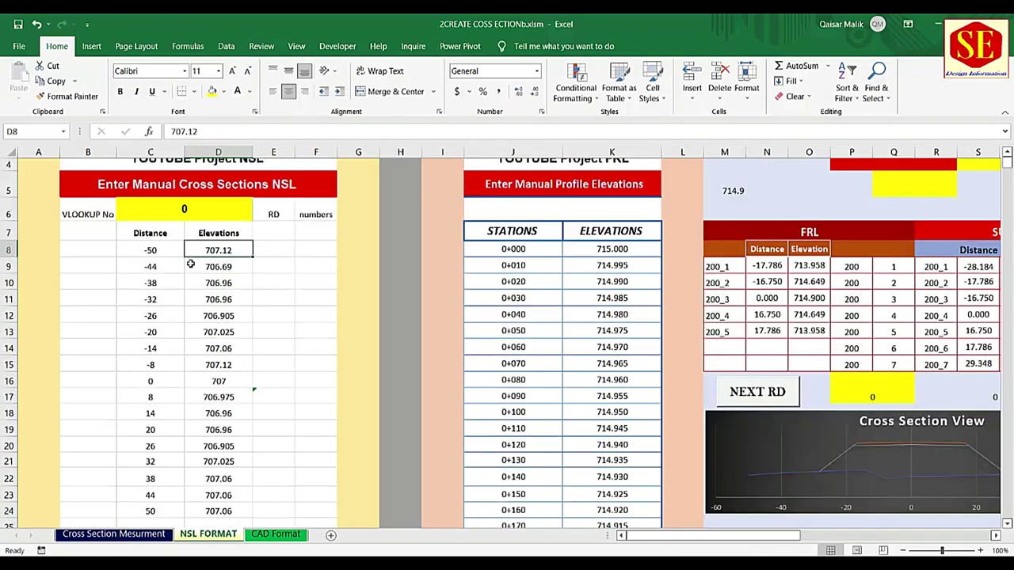
pyautogui.click(190, 219)
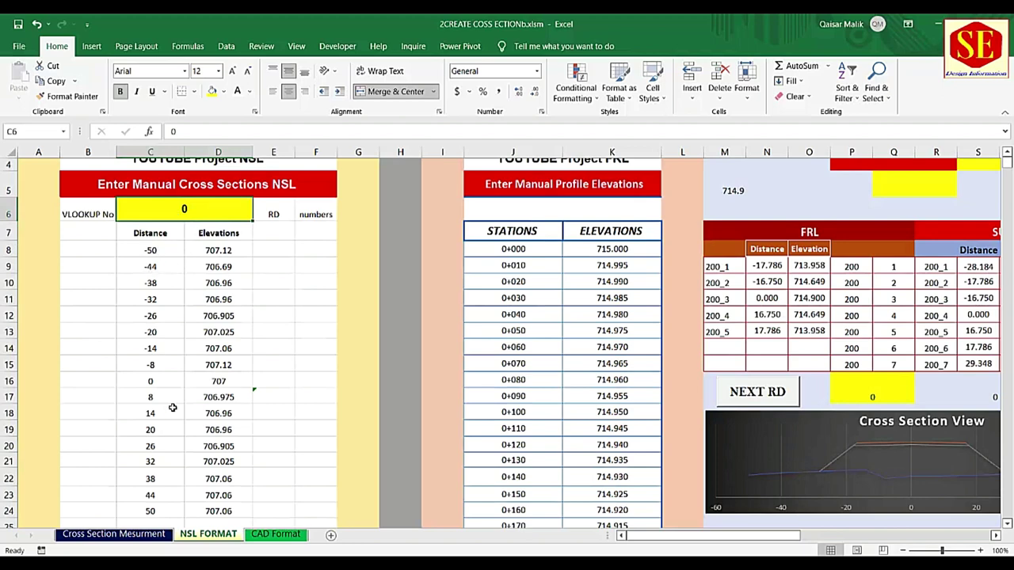
pyautogui.scroll(-7, 172, 408)
pyautogui.scroll(-3, 178, 351)
pyautogui.scroll(4, 199, 331)
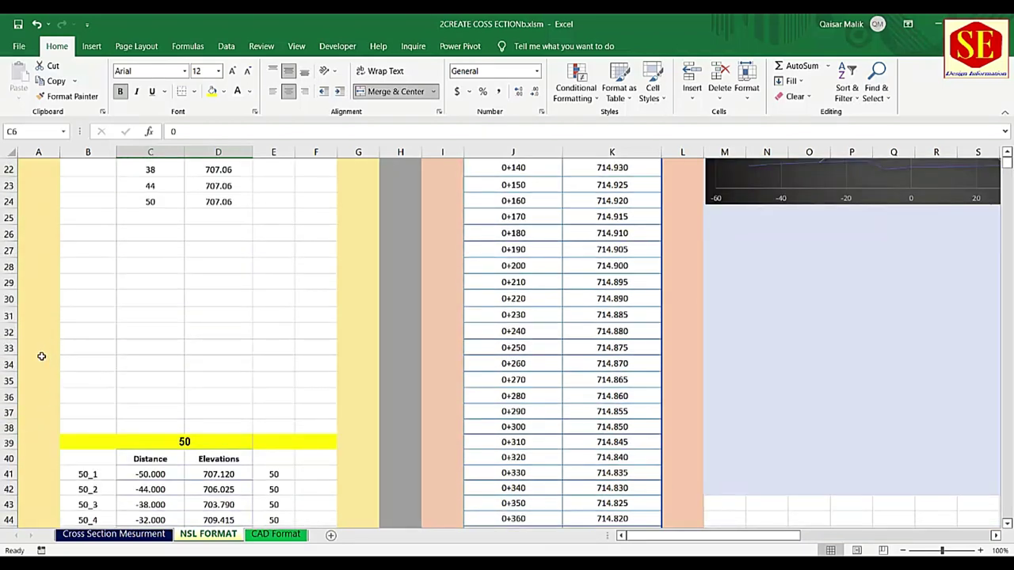
pyautogui.scroll(3, 152, 269)
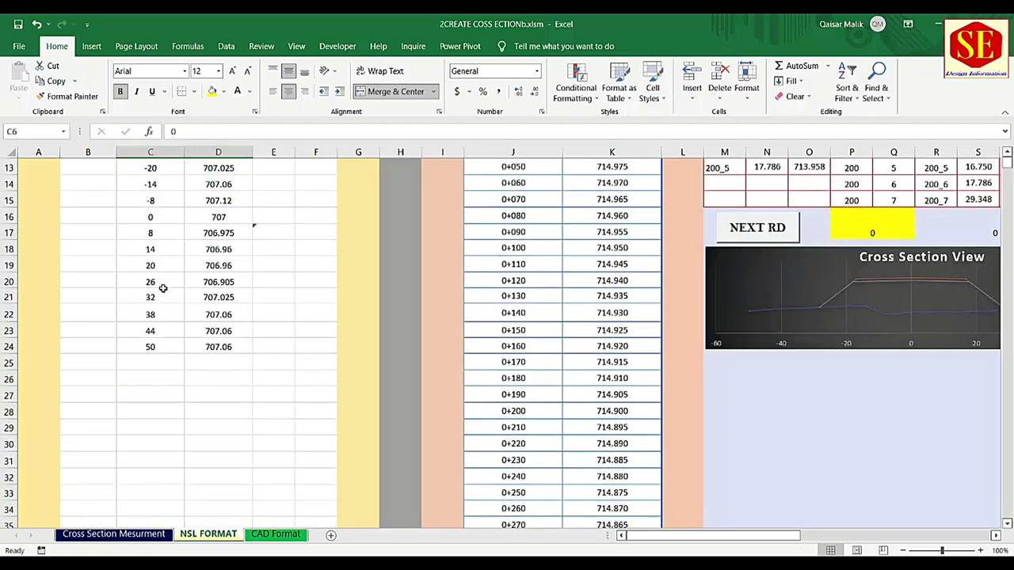
pyautogui.scroll(-4, 172, 343)
pyautogui.scroll(-2, 168, 340)
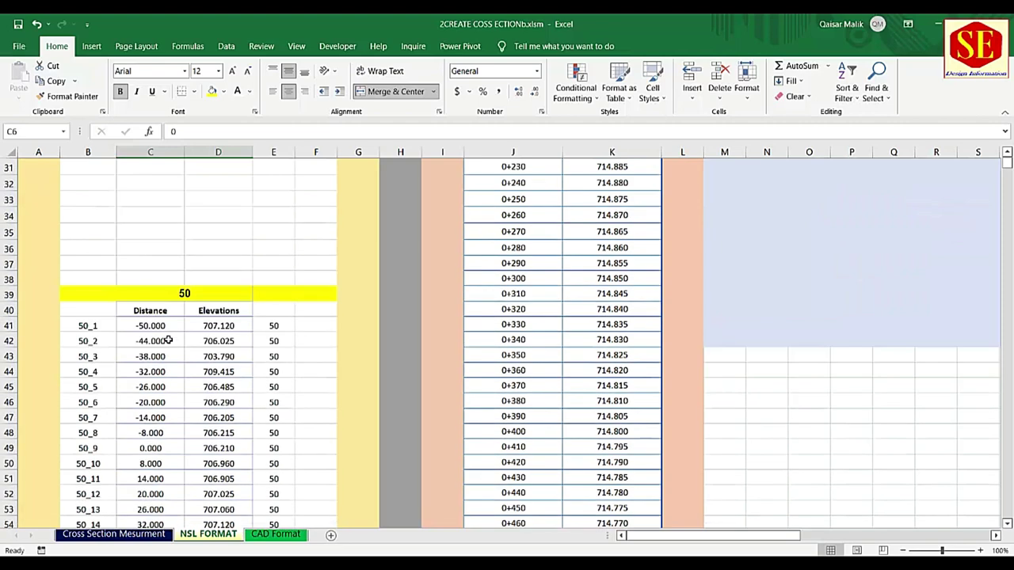
pyautogui.scroll(2, 43, 279)
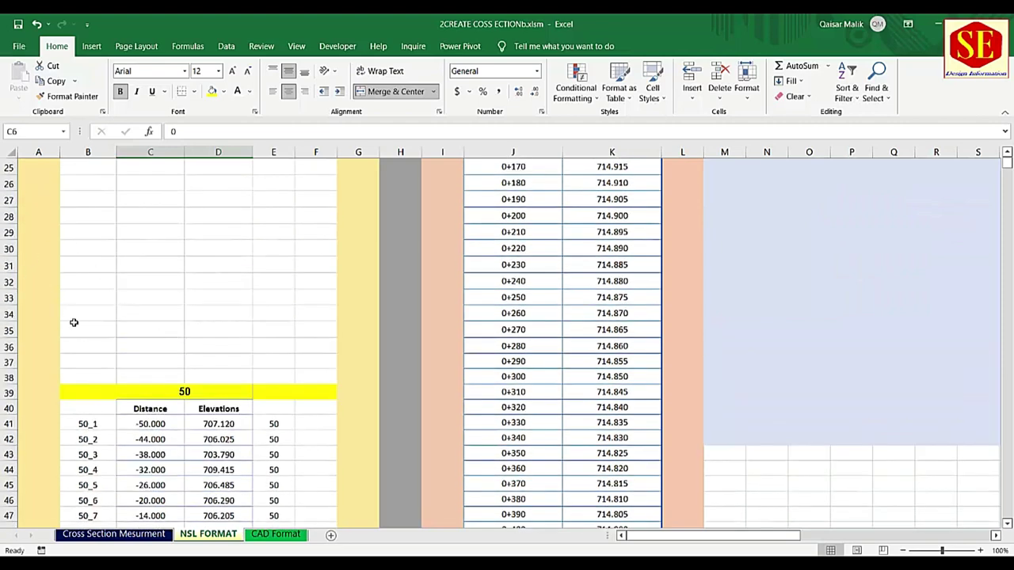
pyautogui.scroll(-2, 151, 337)
# - Scroll to the station 50 block and check its first distance and 706.025 elevation
pyautogui.click(187, 293)
pyautogui.scroll(-1, 186, 289)
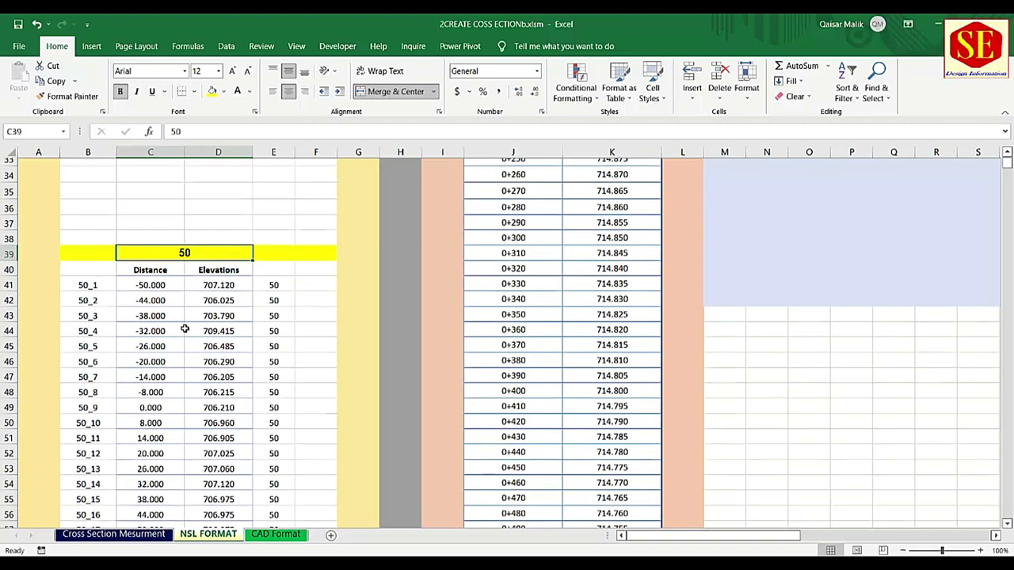
pyautogui.click(161, 279)
pyautogui.click(222, 290)
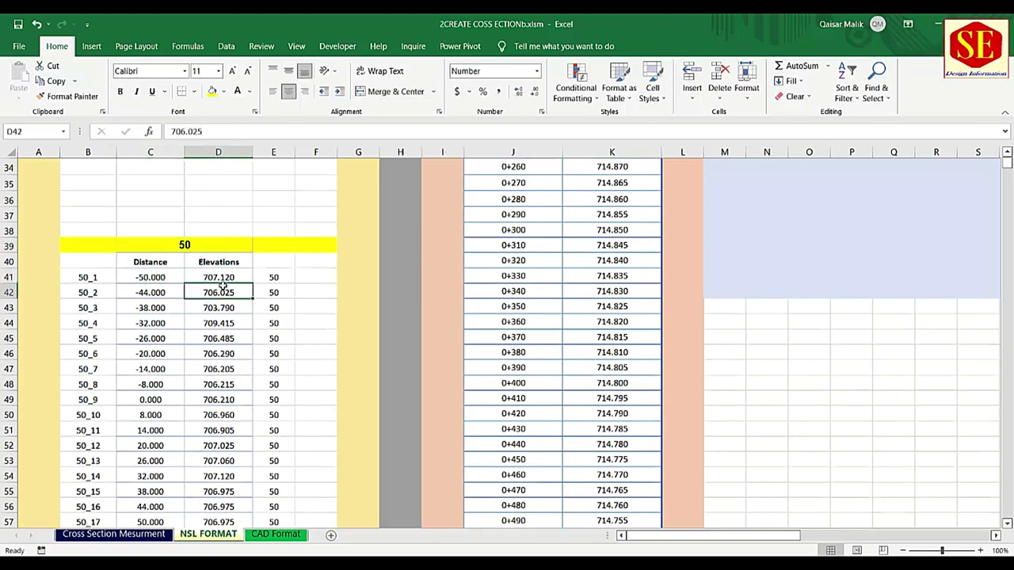
pyautogui.scroll(-1, 178, 269)
# - Delete the 50 block's point labels and colour its RD column white, then check C40 and D40
pyautogui.moveTo(97, 228); pyautogui.dragTo(87, 487)
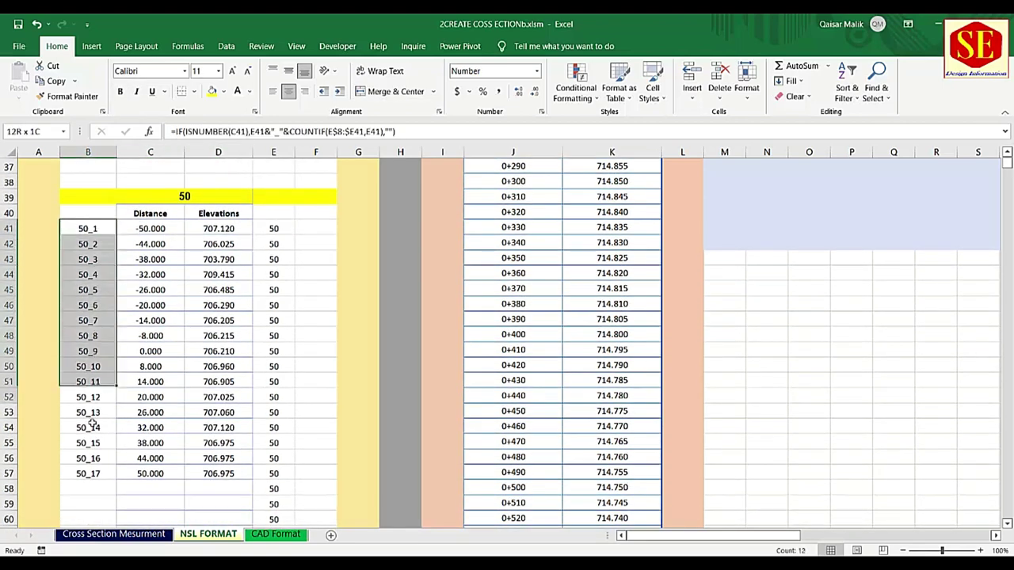
pyautogui.press('Delete')
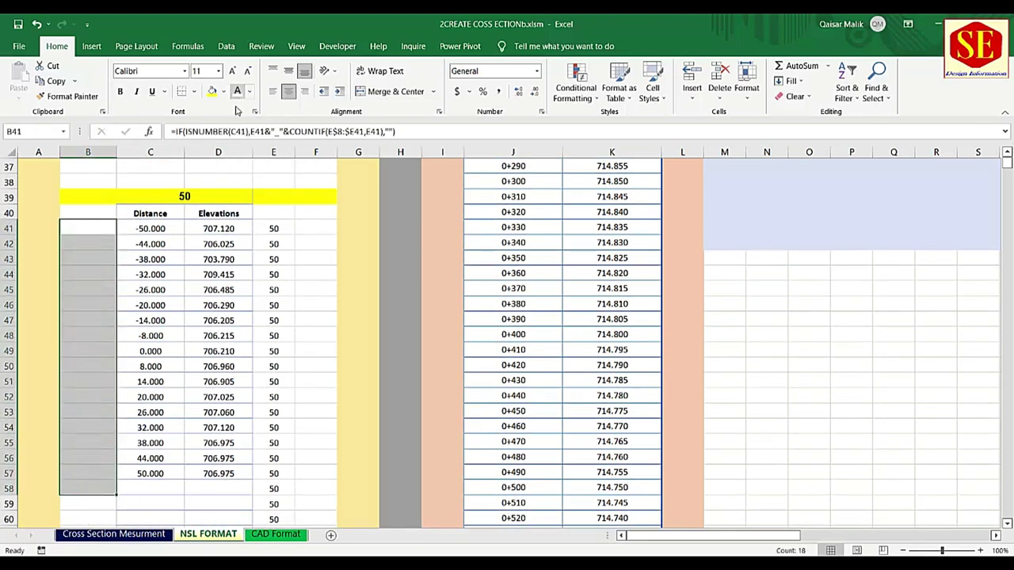
pyautogui.moveTo(273, 197)
pyautogui.mouseDown()
pyautogui.moveTo(289, 397)
pyautogui.moveTo(282, 547)
pyautogui.mouseUp()
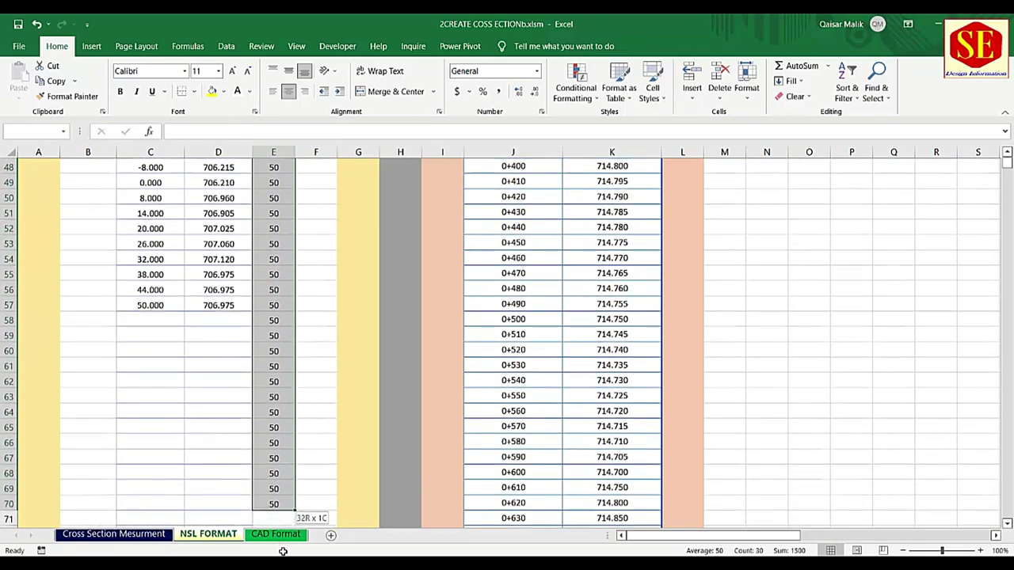
pyautogui.click(238, 90)
pyautogui.scroll(6, 277, 428)
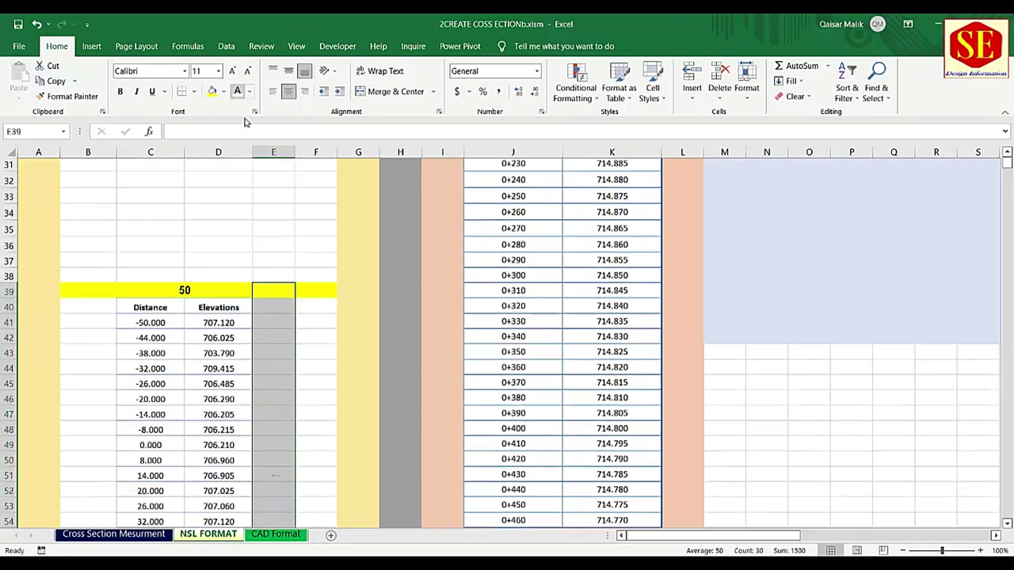
pyautogui.scroll(1, 281, 431)
pyautogui.click(274, 450)
pyautogui.click(151, 359)
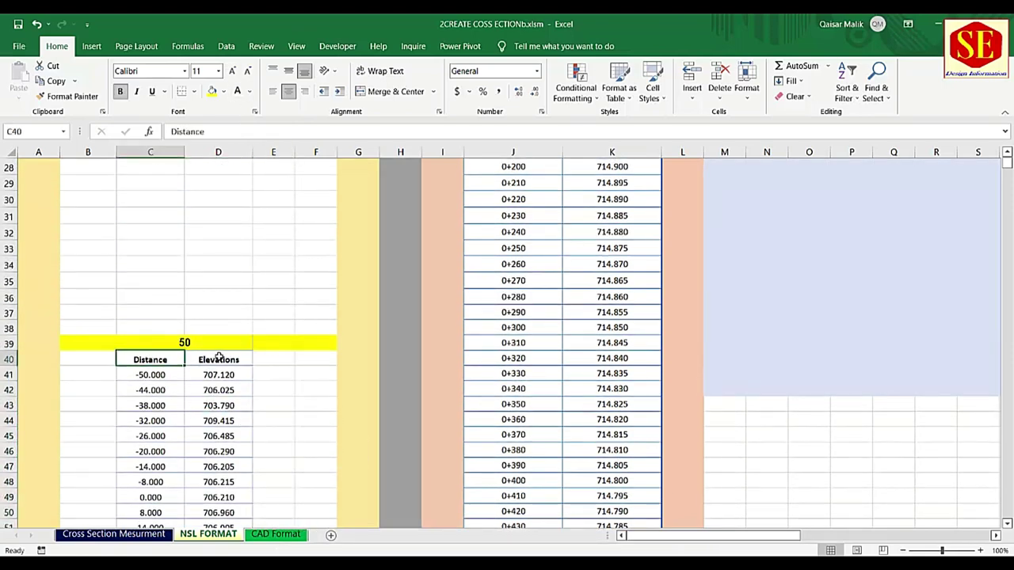
pyautogui.click(218, 359)
pyautogui.scroll(-2, 218, 356)
# - Copy the 50 block's distances and elevations in C41:D57 and paste them as values at O49
pyautogui.moveTo(151, 274); pyautogui.dragTo(206, 427)
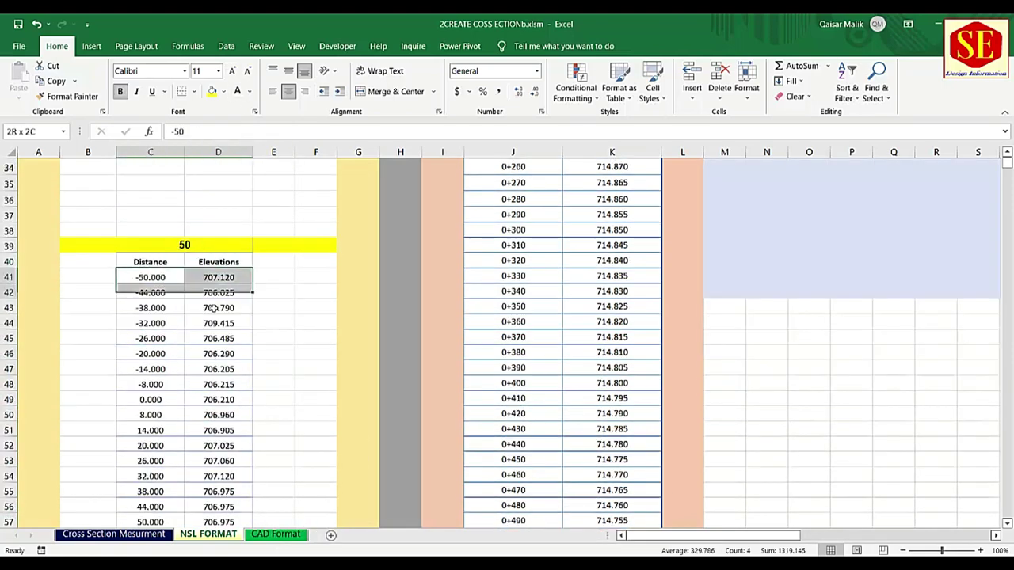
pyautogui.rightClick(206, 427)
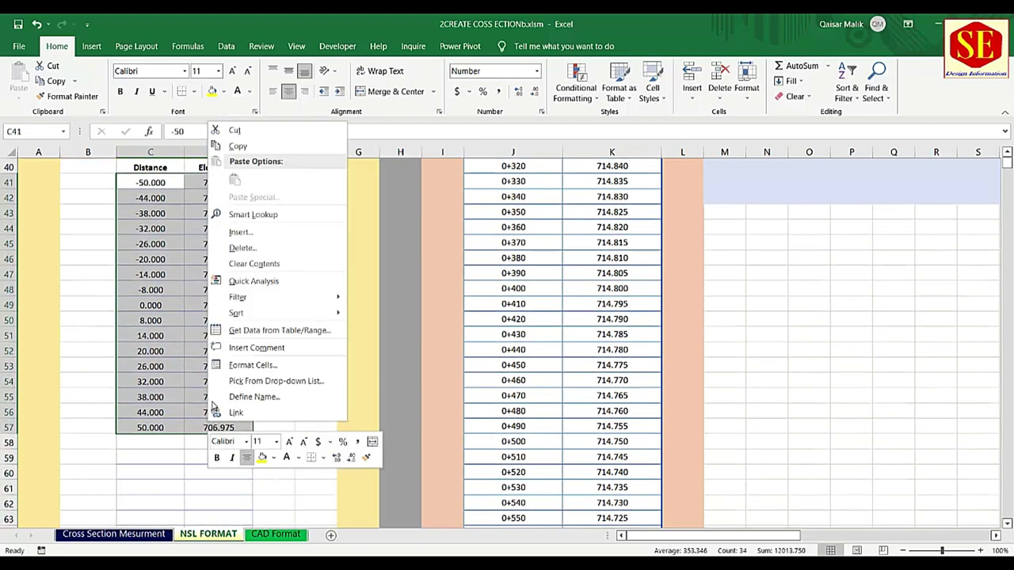
pyautogui.click(237, 146)
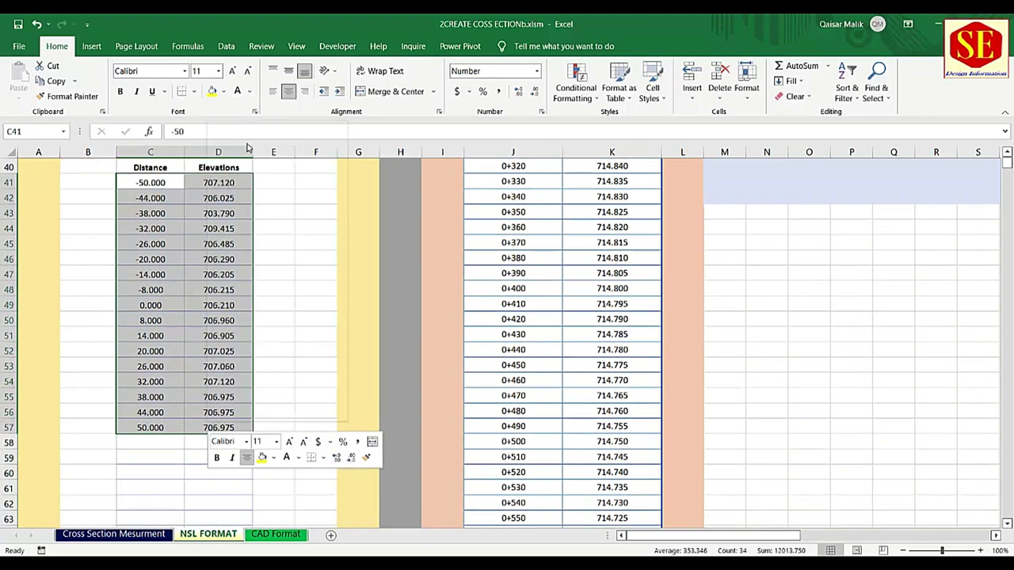
pyautogui.click(792, 307)
pyautogui.rightClick(792, 307)
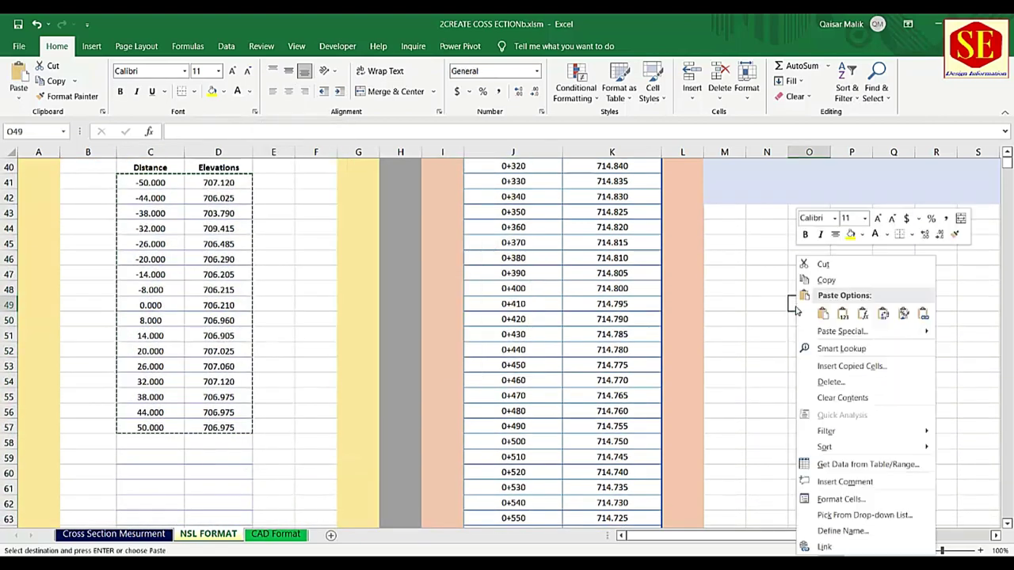
pyautogui.click(841, 314)
pyautogui.click(962, 326)
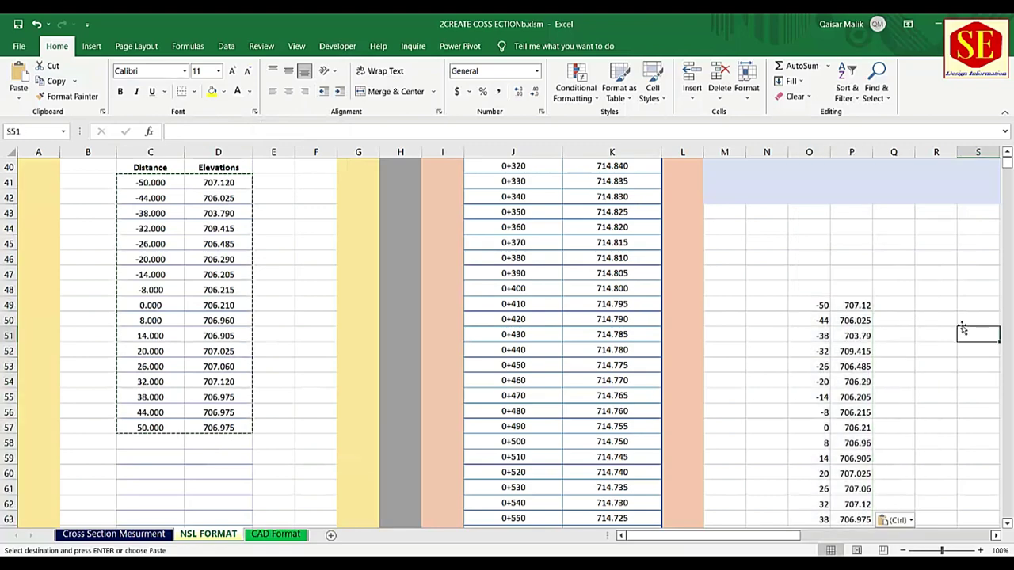
pyautogui.click(819, 305)
# - Copy the pasted O49:P65 values and paste them as plain values back over C41:D57
pyautogui.scroll(-2, 819, 304)
pyautogui.moveTo(824, 214); pyautogui.dragTo(854, 458)
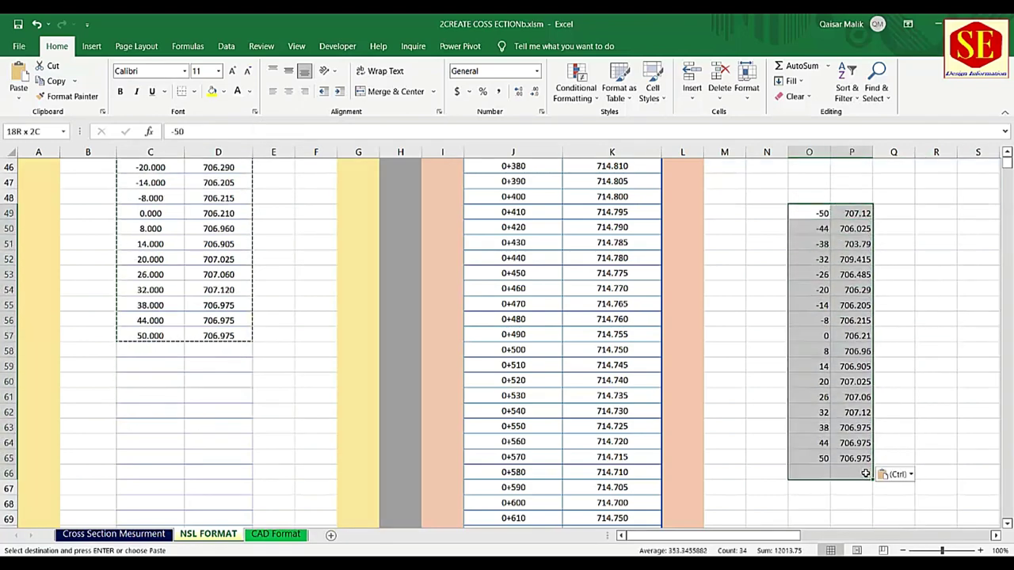
pyautogui.rightClick(817, 211)
pyautogui.click(834, 235)
pyautogui.scroll(2, 74, 317)
pyautogui.scroll(1, 79, 317)
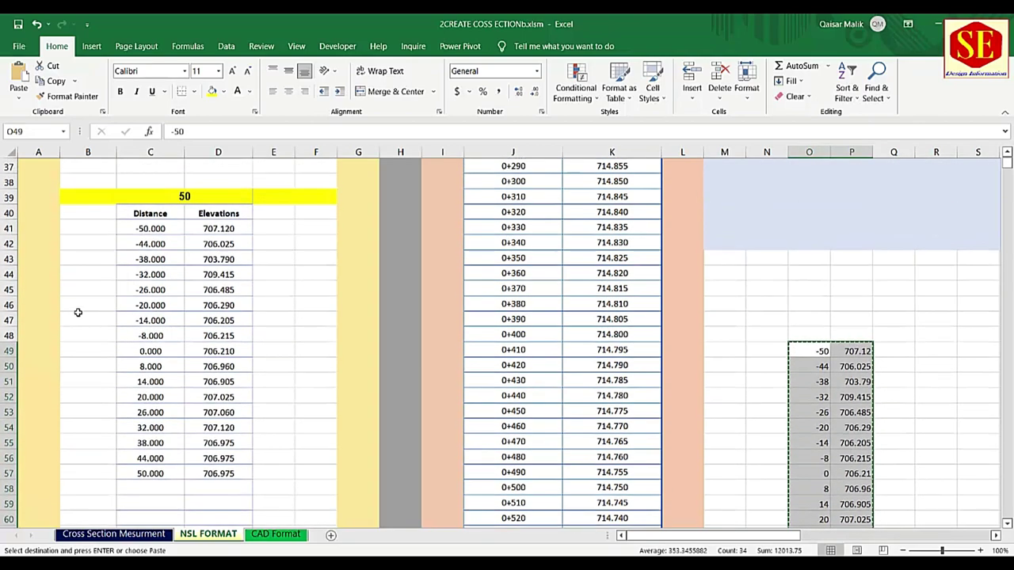
pyautogui.scroll(1, 128, 282)
pyautogui.click(129, 279)
pyautogui.rightClick(132, 274)
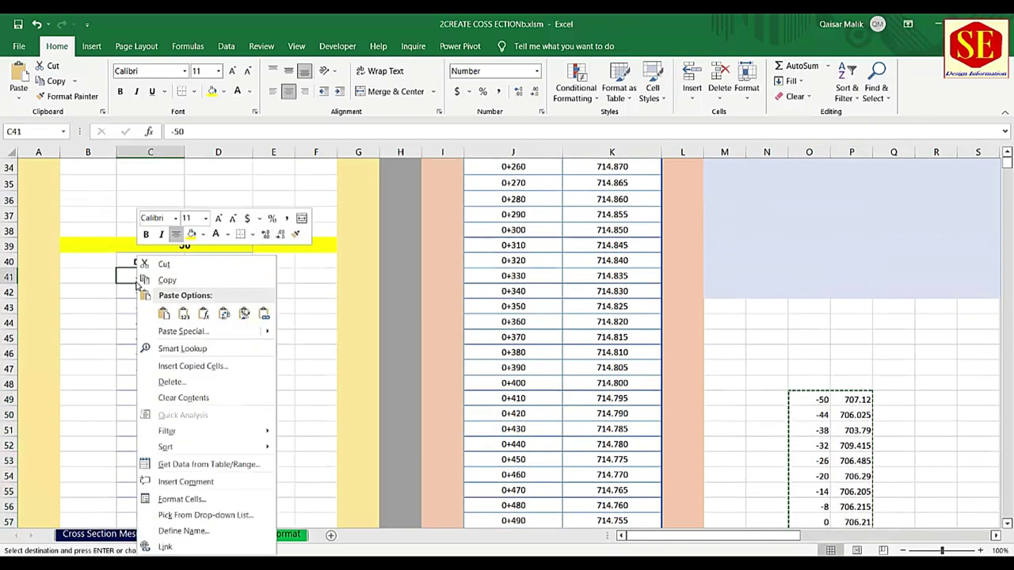
pyautogui.click(166, 313)
# - Clear the temporary copy in O49:P65
pyautogui.scroll(-4, 241, 293)
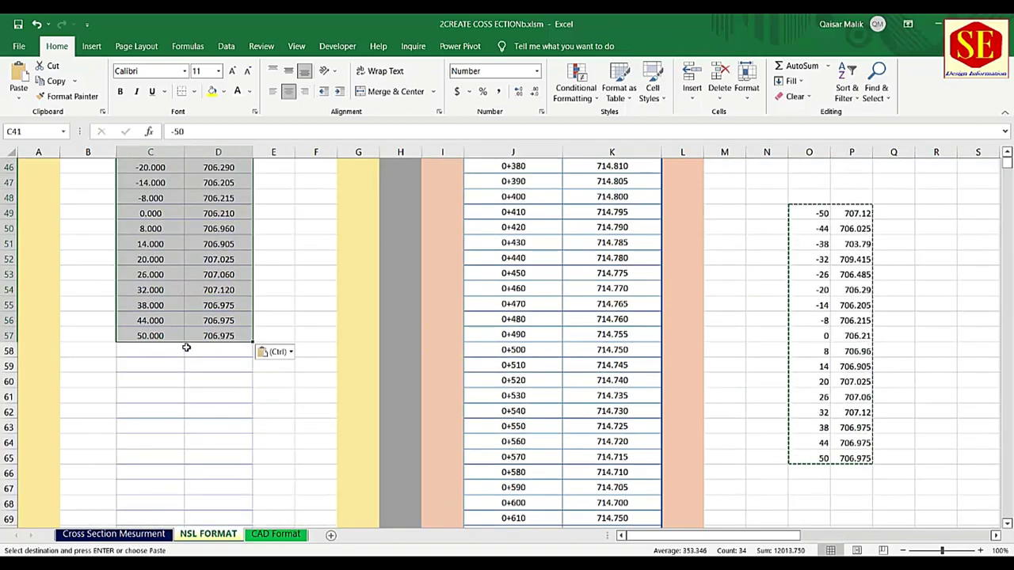
pyautogui.moveTo(820, 213); pyautogui.dragTo(852, 458)
pyautogui.press('Delete')
pyautogui.press('Delete')
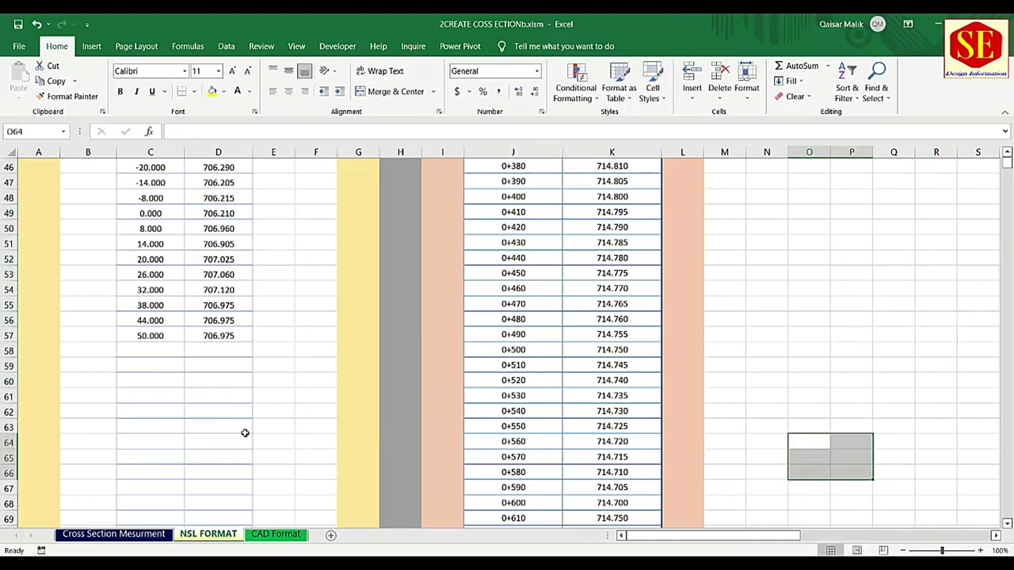
pyautogui.scroll(3, 273, 392)
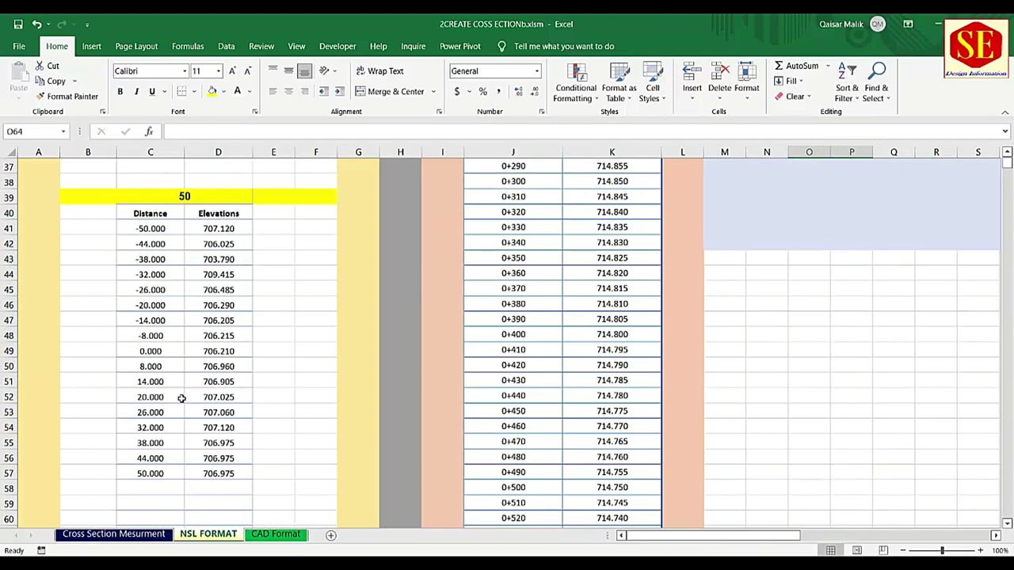
pyautogui.scroll(-6, 180, 397)
pyautogui.scroll(-5, 179, 396)
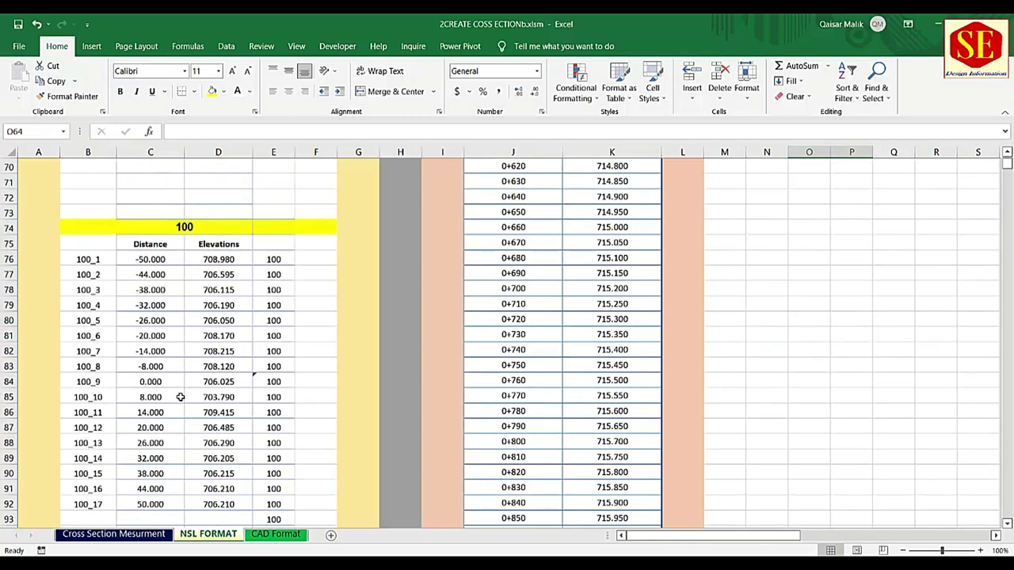
pyautogui.scroll(-4, 180, 397)
pyautogui.scroll(-8, 176, 349)
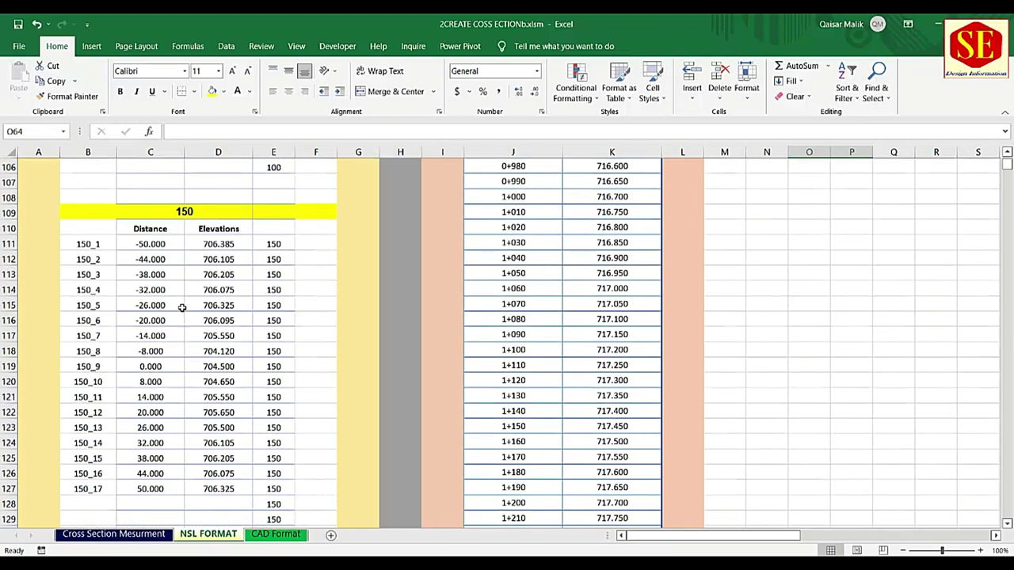
pyautogui.scroll(-4, 150, 312)
pyautogui.scroll(-4, 151, 260)
pyautogui.scroll(-5, 167, 381)
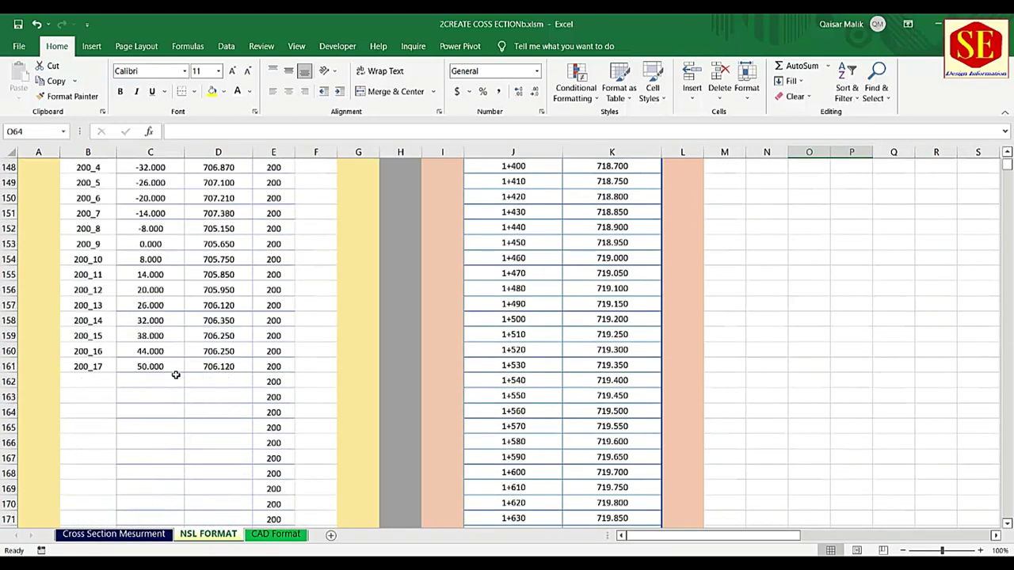
pyautogui.scroll(-4, 176, 378)
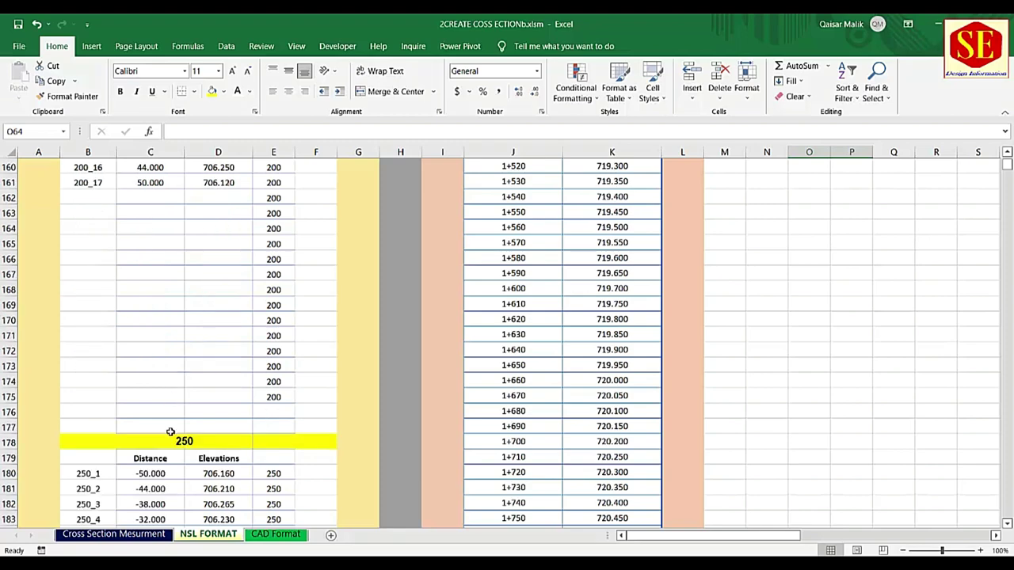
pyautogui.scroll(-4, 172, 371)
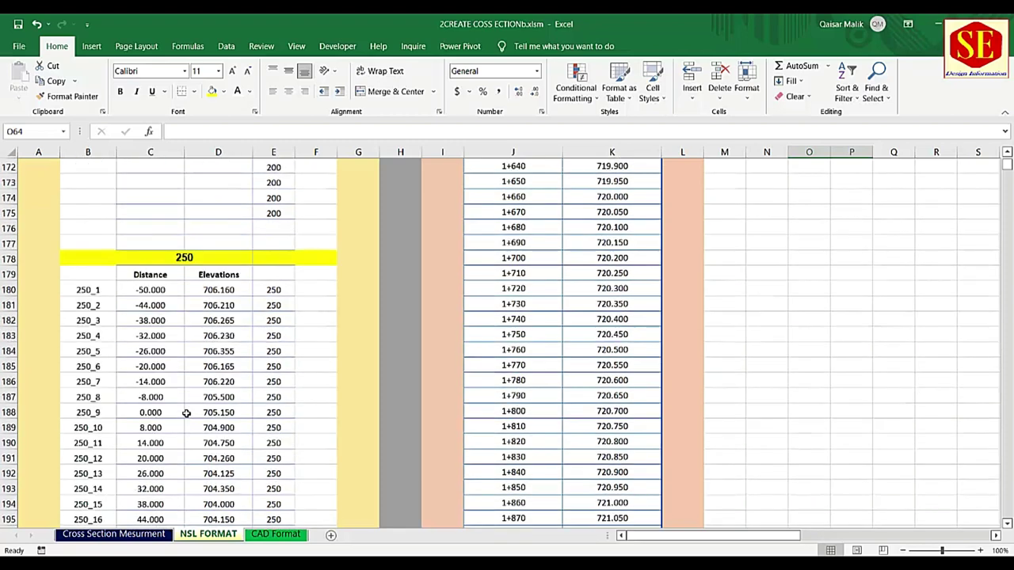
pyautogui.scroll(-3, 187, 412)
pyautogui.scroll(-4, 189, 412)
pyautogui.scroll(-1, 189, 412)
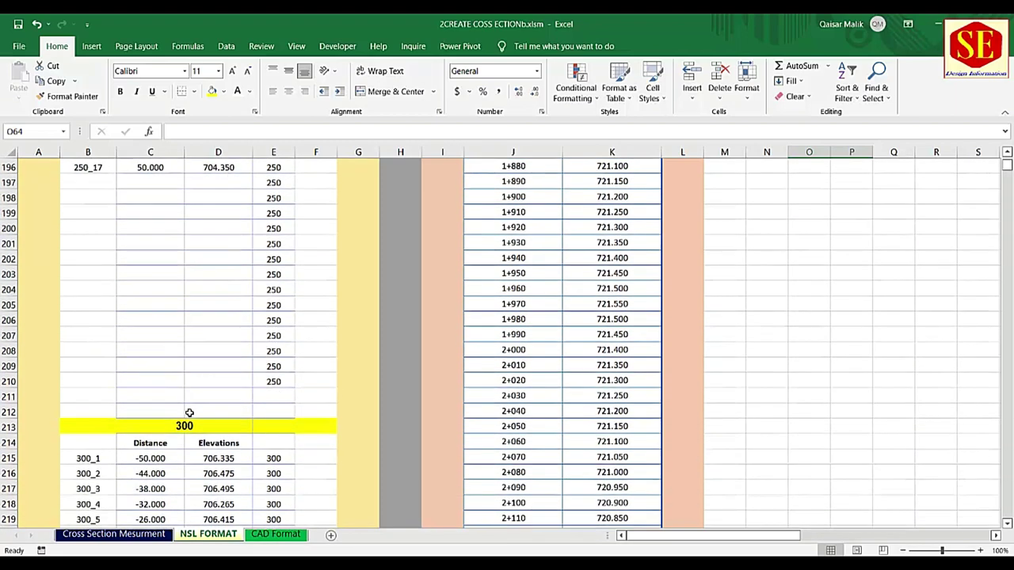
pyautogui.scroll(-7, 189, 412)
pyautogui.scroll(-6, 190, 413)
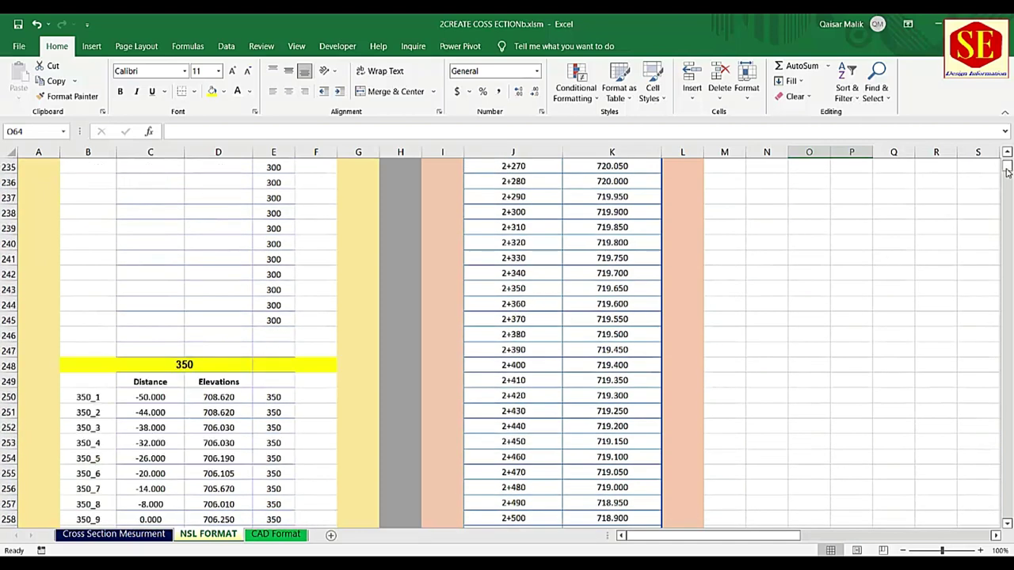
pyautogui.moveTo(1007, 167); pyautogui.dragTo(1007, 513)
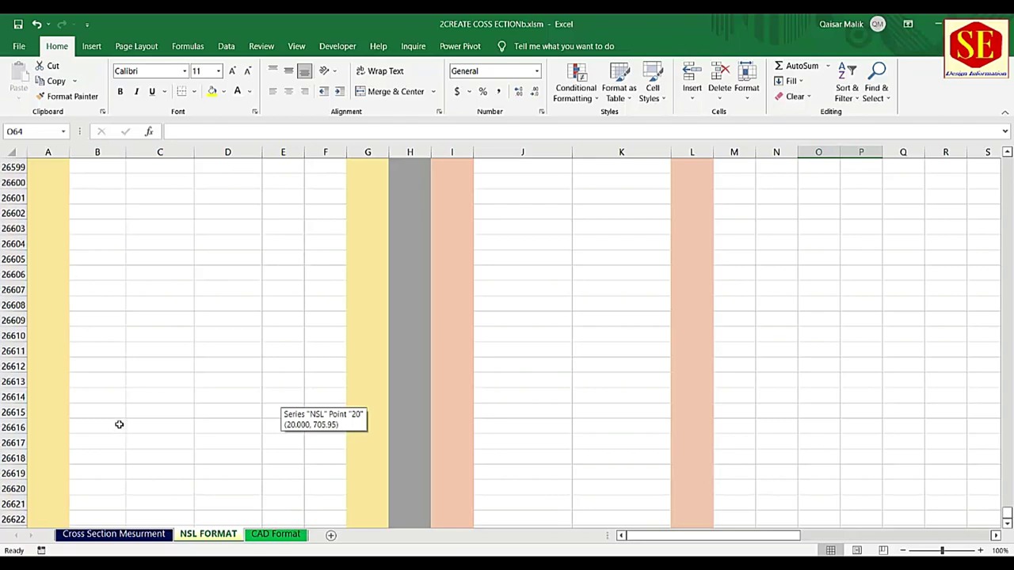
pyautogui.moveTo(1007, 516); pyautogui.dragTo(1007, 158)
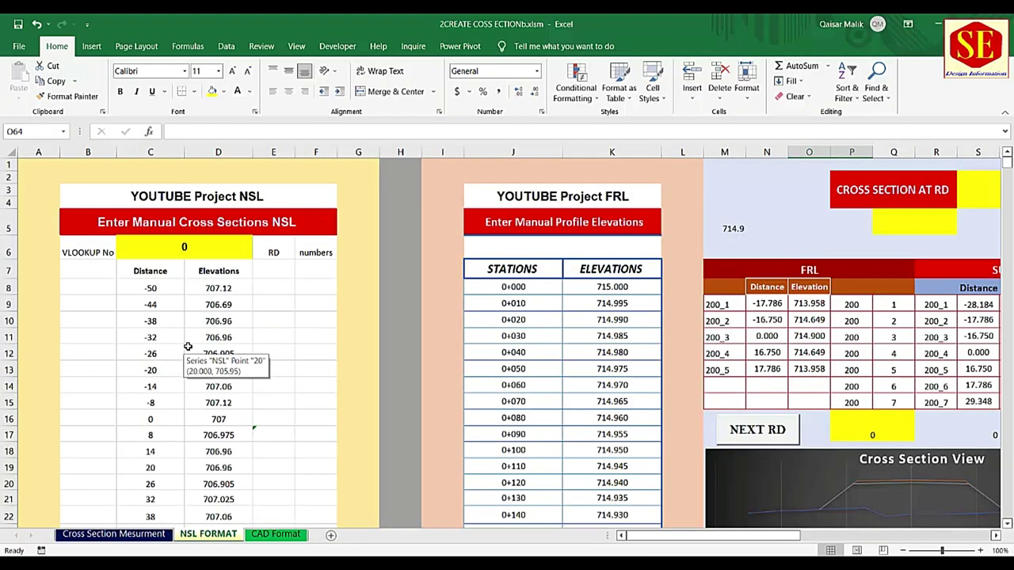
pyautogui.scroll(-1, 183, 295)
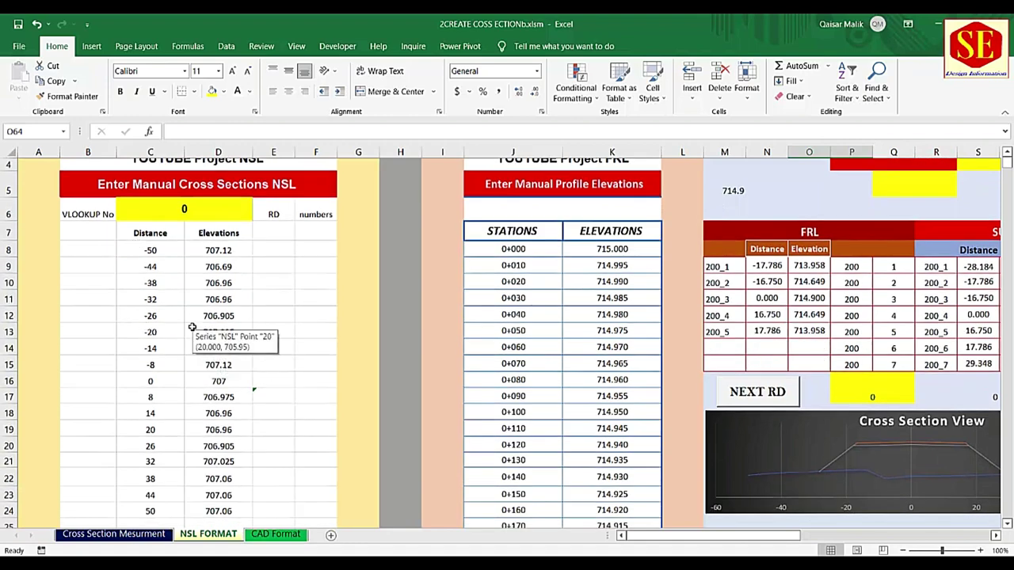
pyautogui.scroll(1, 192, 327)
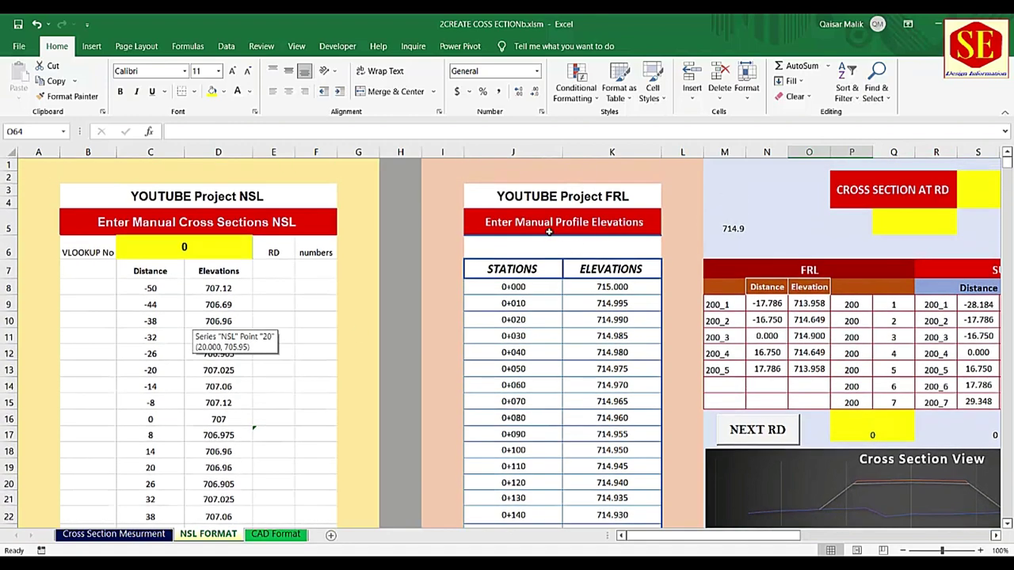
pyautogui.click(548, 226)
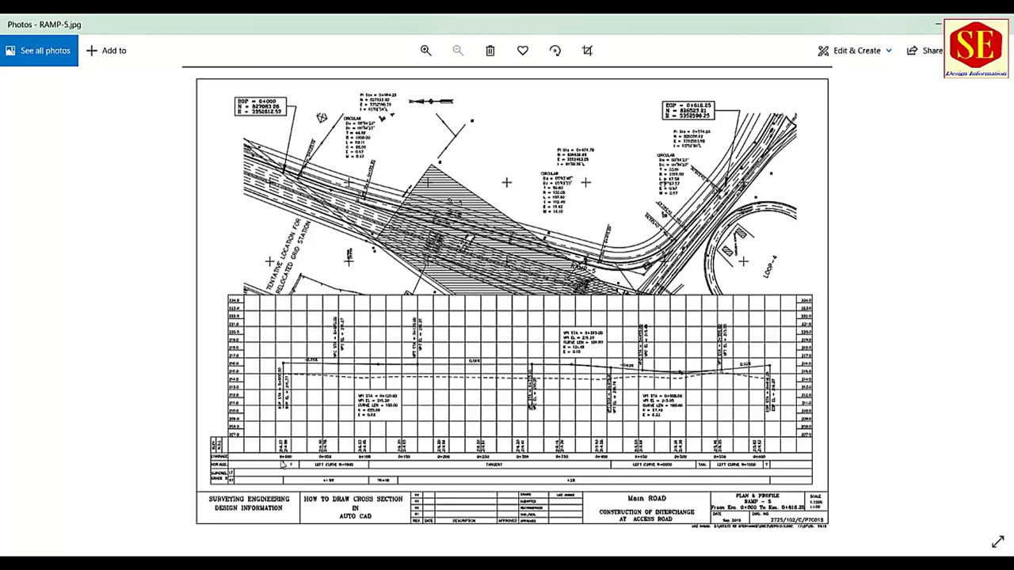
# - Zoom in on the RAMP-5 profile grid of chainages and levels
pyautogui.scroll(3, 283, 465)
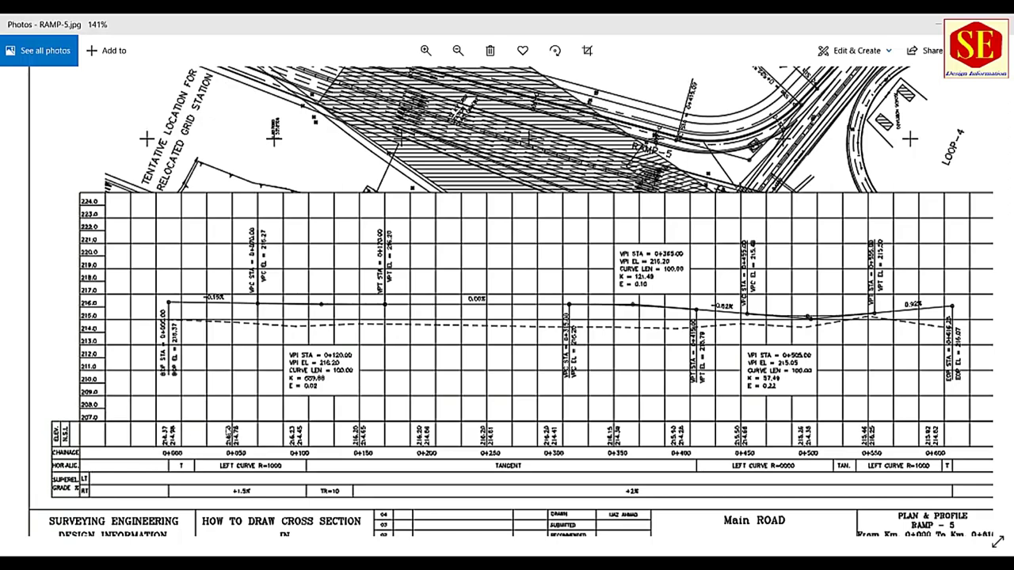
pyautogui.scroll(3, 156, 450)
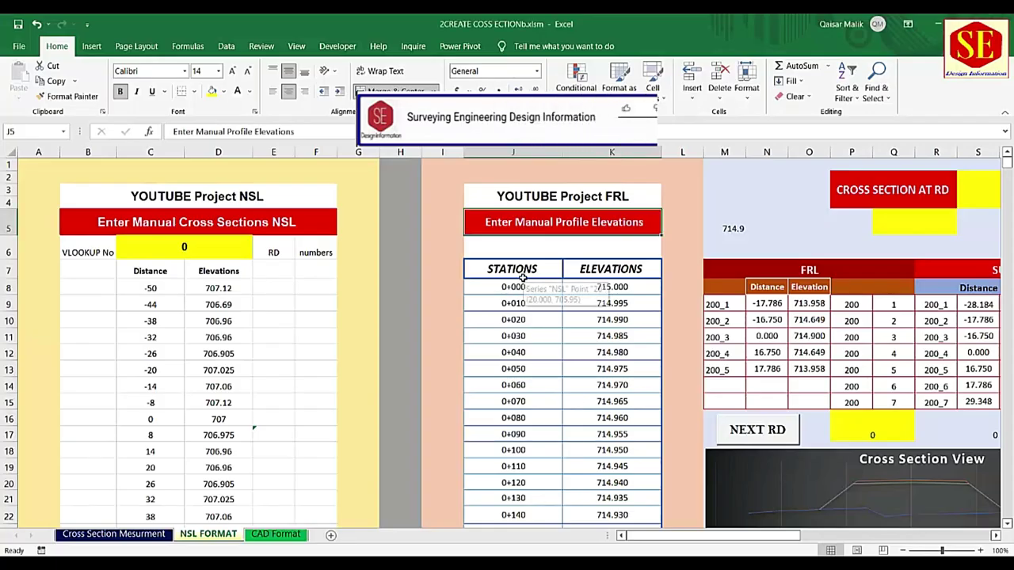
# - Re-enter 715 as the 0+000 elevation in K8
pyautogui.press('Tab')
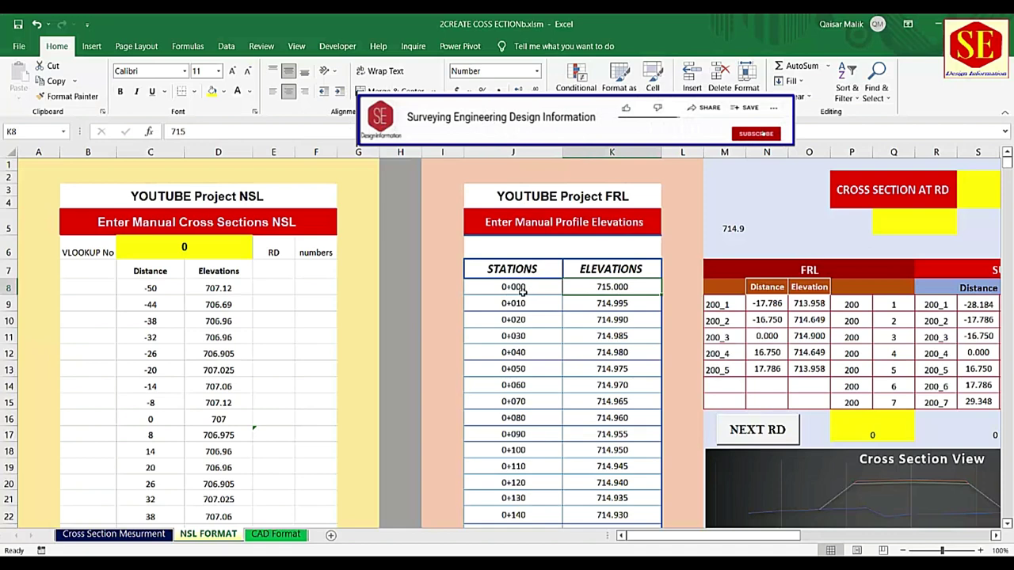
pyautogui.click(523, 292)
pyautogui.press('Down')
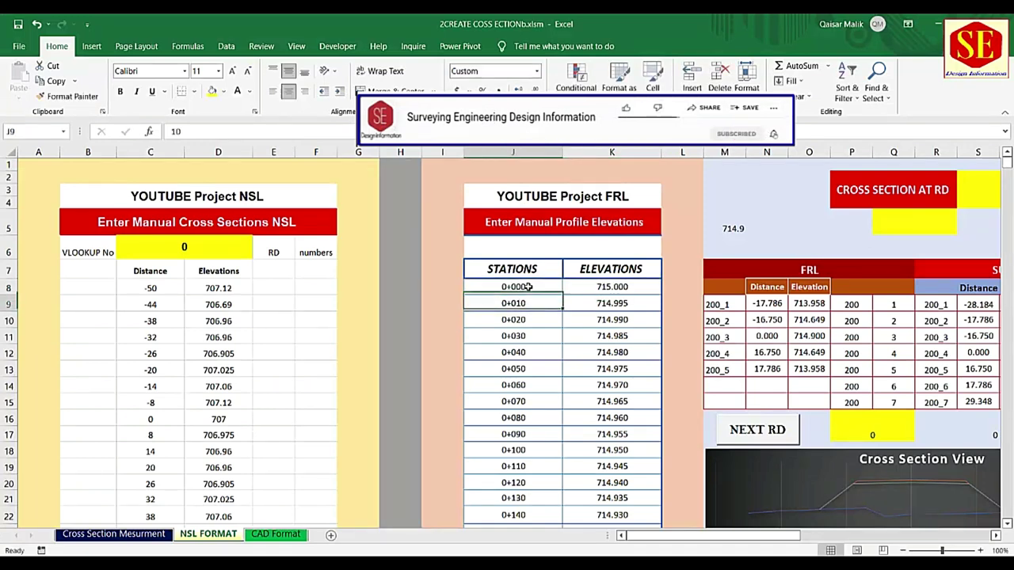
pyautogui.press('Up')
pyautogui.press('Right')
pyautogui.write('71')
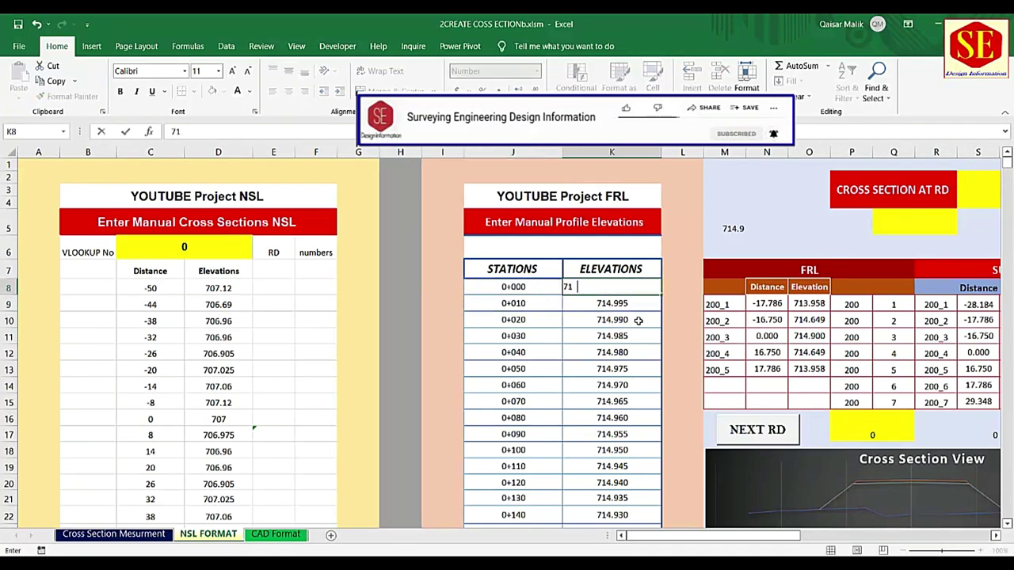
pyautogui.press('Return')
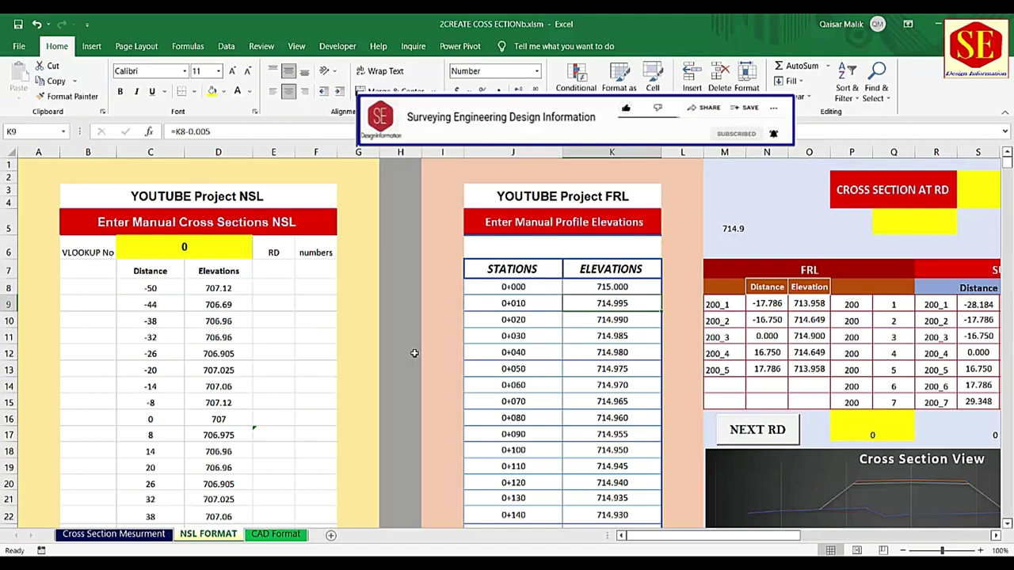
# - Check the VLOOKUP number value and the 50 cross-section block number
pyautogui.click(162, 250)
pyautogui.scroll(-3, 179, 313)
pyautogui.scroll(-3, 147, 433)
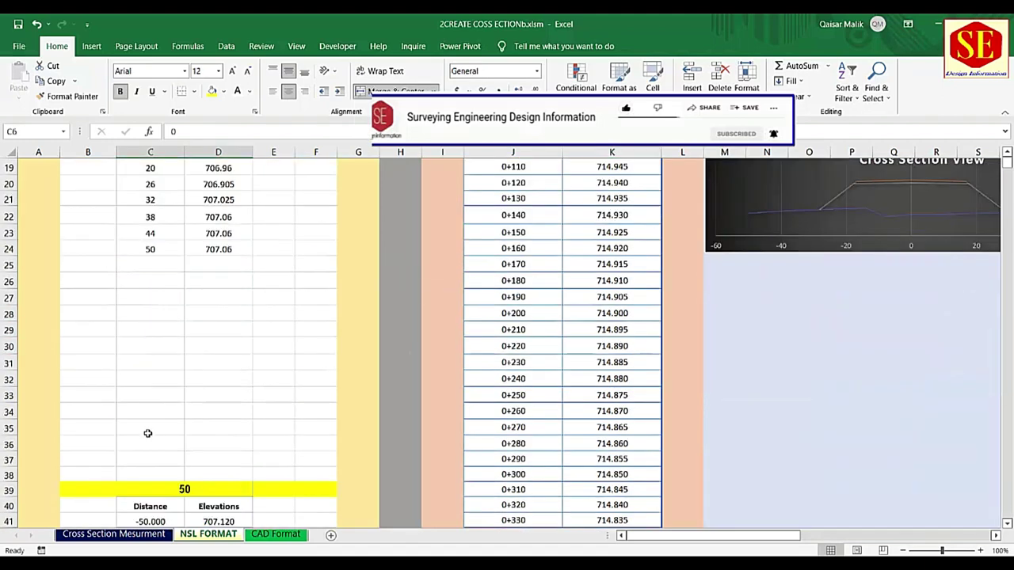
pyautogui.click(175, 489)
pyautogui.scroll(5, 477, 432)
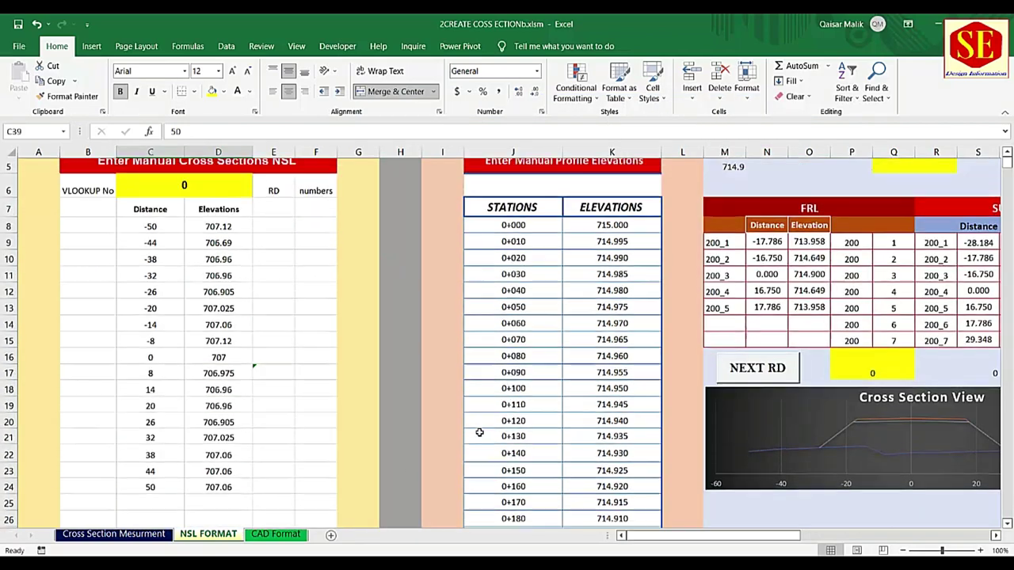
pyautogui.scroll(1, 480, 431)
# - Set stations J9–J11 to 0+020, 0+040 and 0+060, then check elevations stepping down 0.005
pyautogui.click(520, 263)
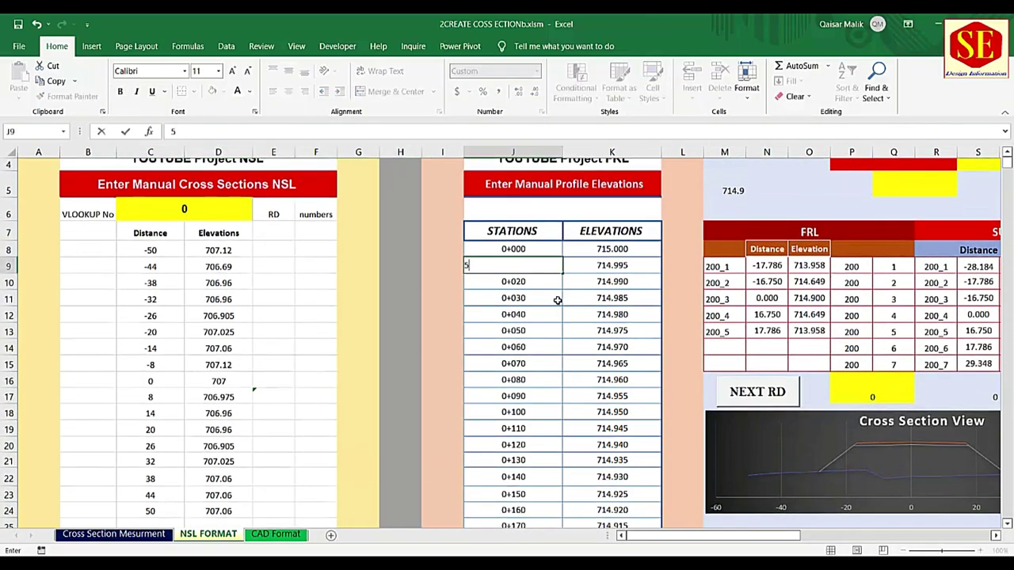
pyautogui.write('50')
pyautogui.press('Return')
pyautogui.click(539, 266)
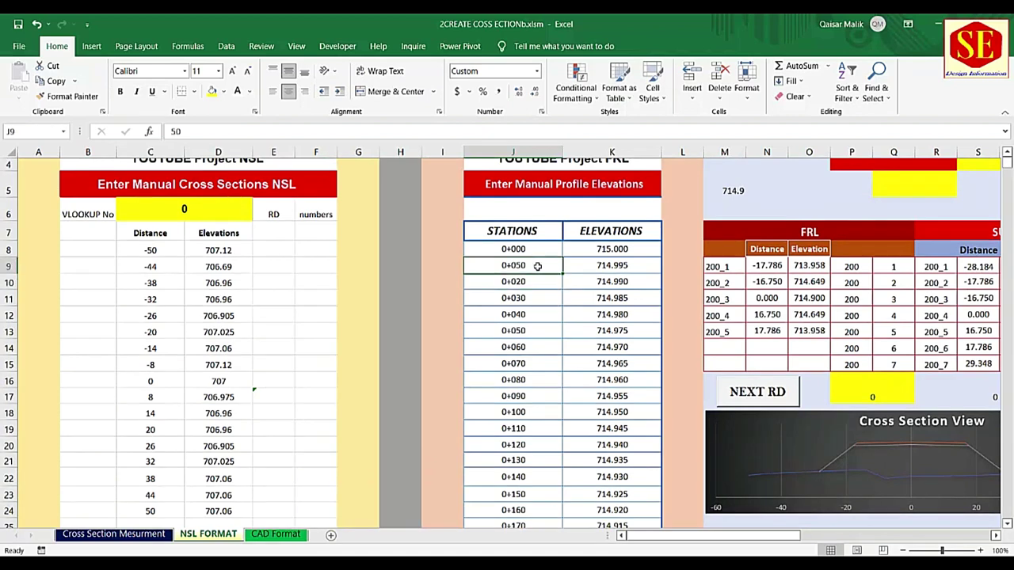
pyautogui.click(565, 266)
pyautogui.click(525, 266)
pyautogui.write('20')
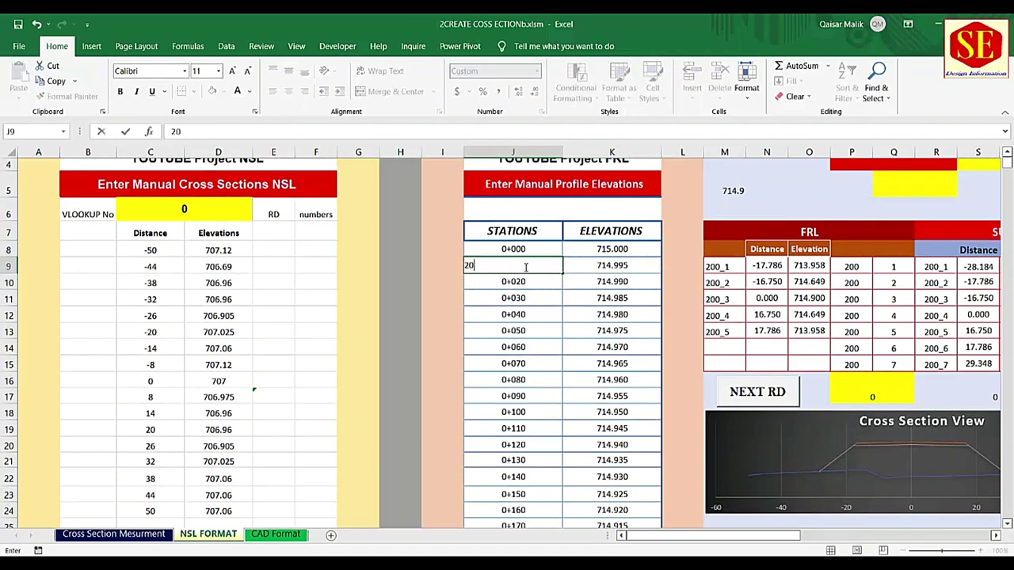
pyautogui.press('Return')
pyautogui.write('40')
pyautogui.press('Return')
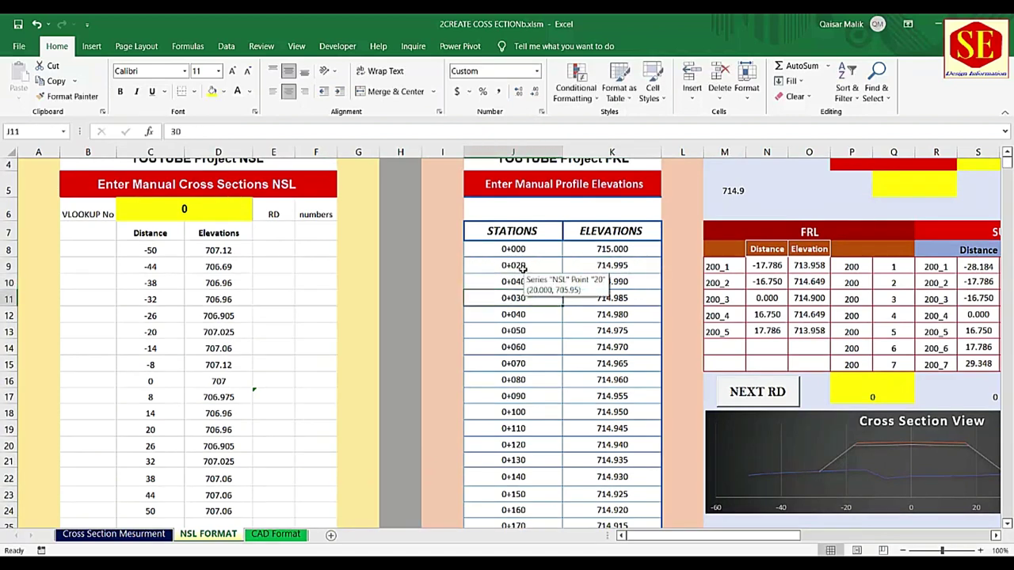
pyautogui.write('60')
pyautogui.press('Return')
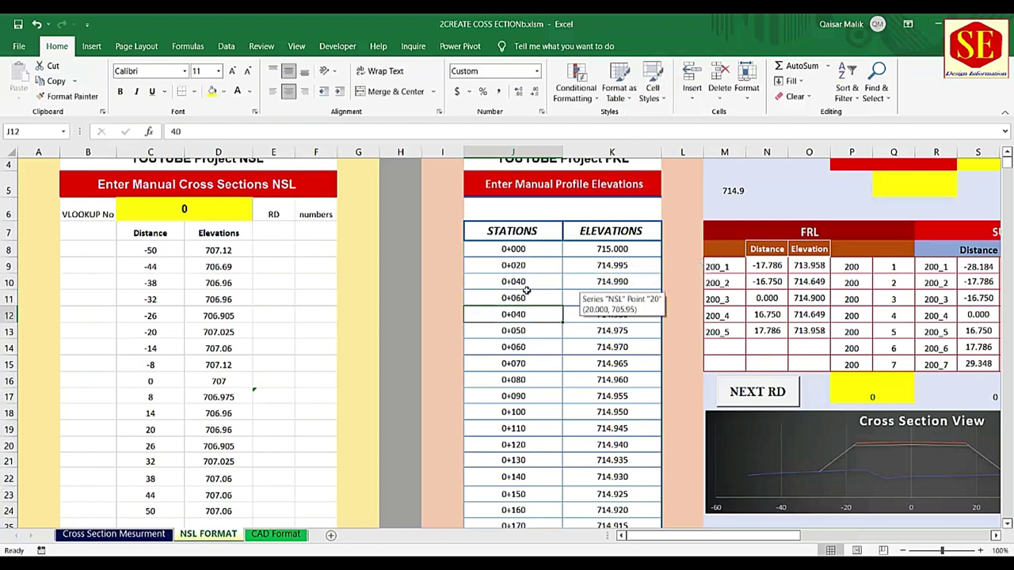
pyautogui.click(626, 250)
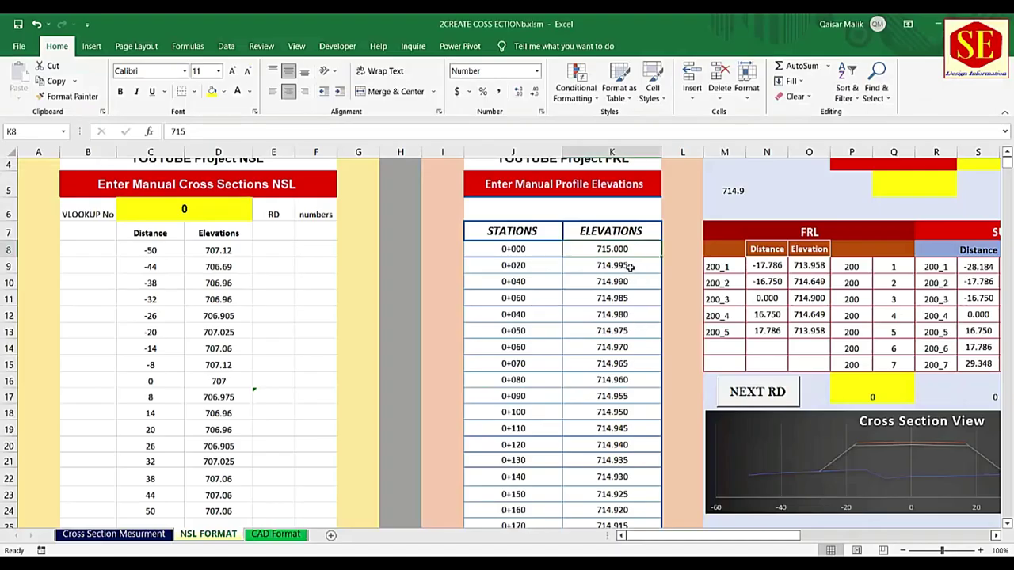
pyautogui.click(622, 266)
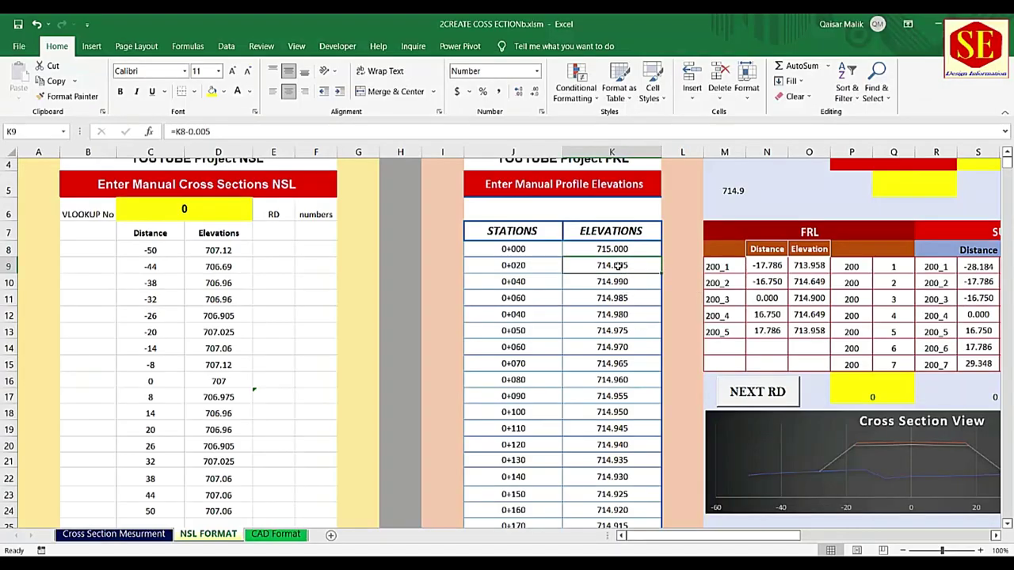
# - Scroll through NSL FORMAT, then show the Cross Section Mesurment dashboard at RD 0+200.000
pyautogui.scroll(1, 616, 267)
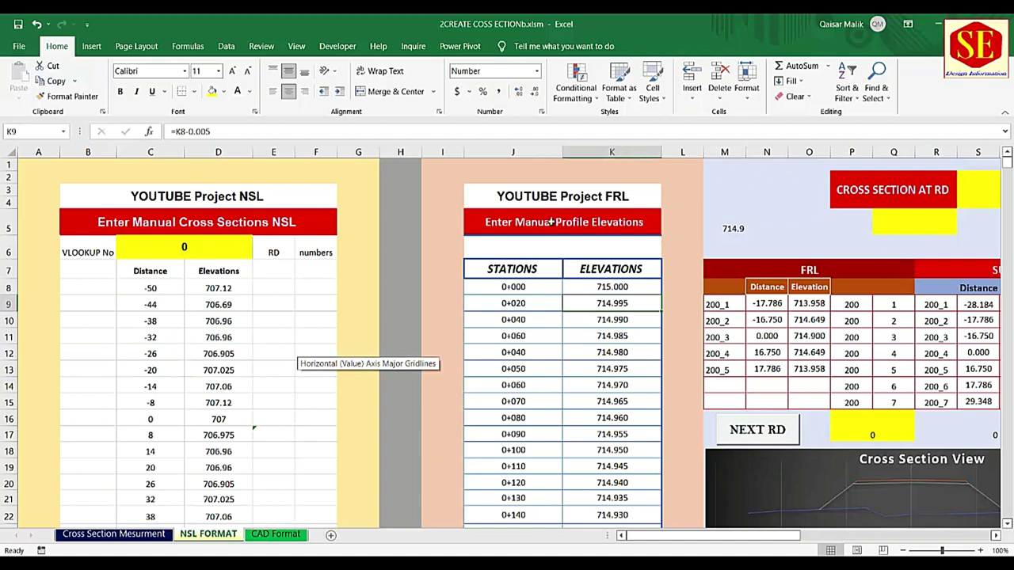
pyautogui.scroll(-4, 551, 221)
pyautogui.scroll(-4, 125, 351)
pyautogui.scroll(-8, 166, 350)
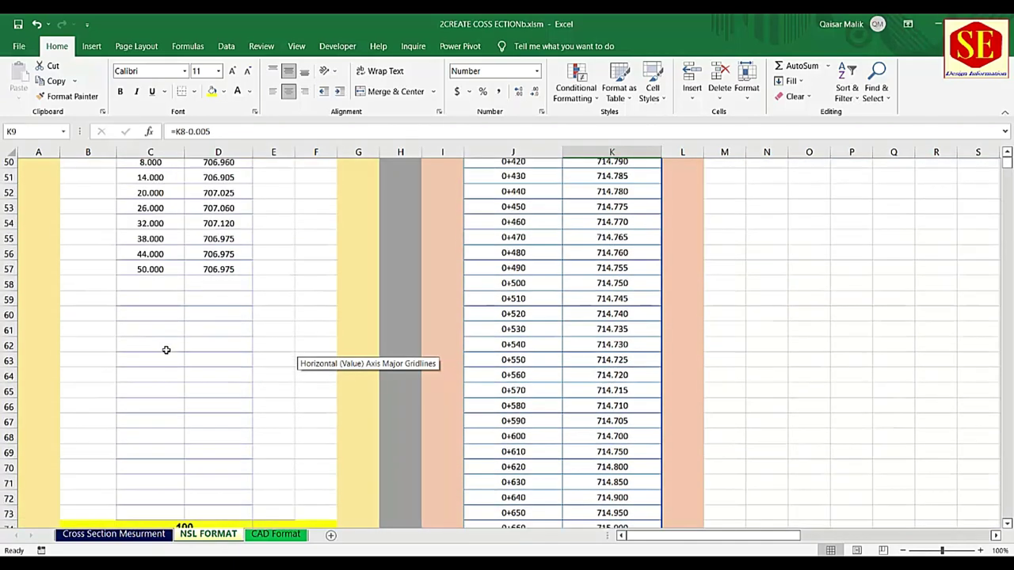
pyautogui.scroll(-9, 166, 350)
pyautogui.scroll(-3, 166, 351)
pyautogui.scroll(-5, 190, 340)
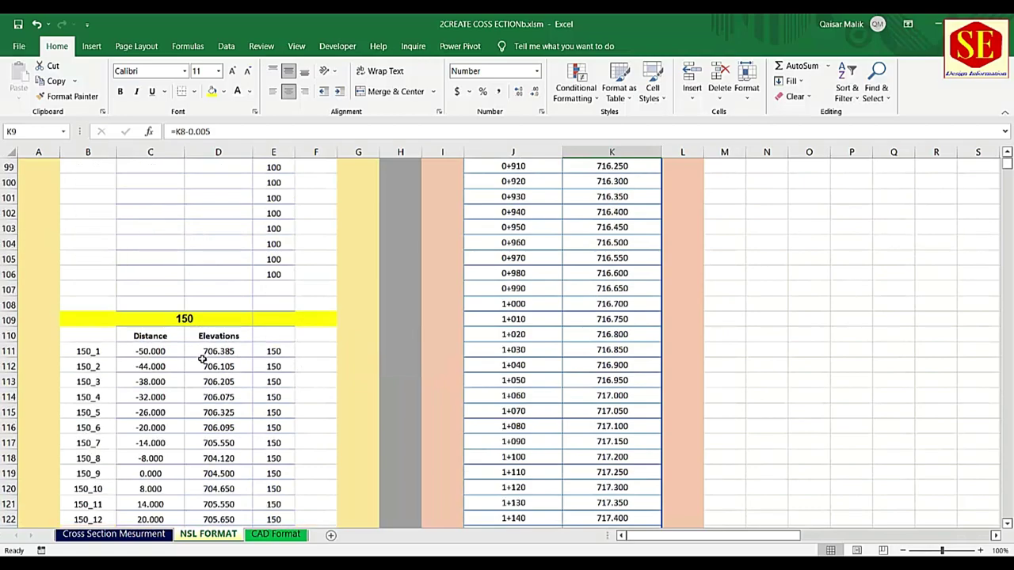
pyautogui.scroll(-5, 203, 359)
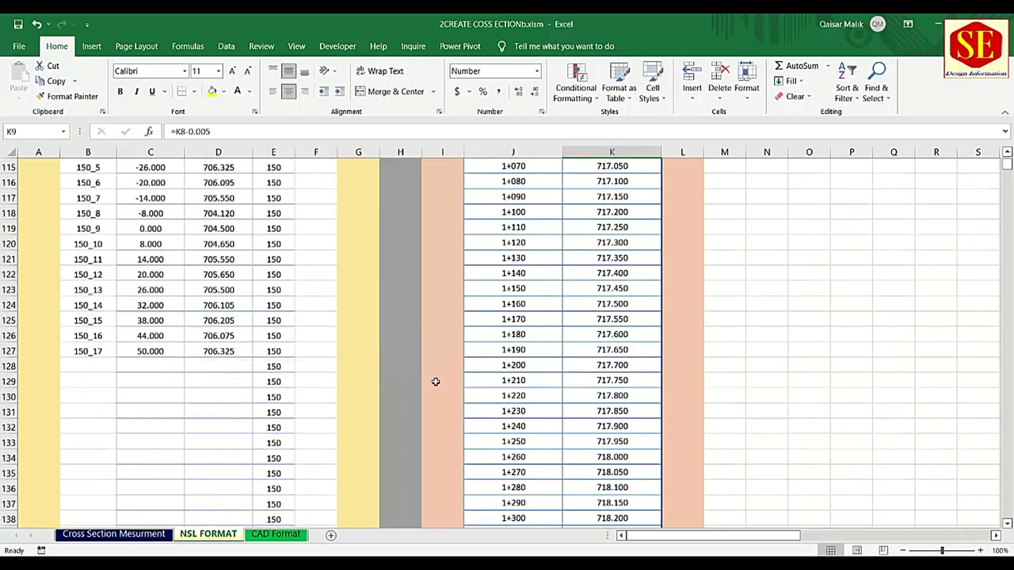
pyautogui.click(123, 537)
pyautogui.scroll(2, 713, 313)
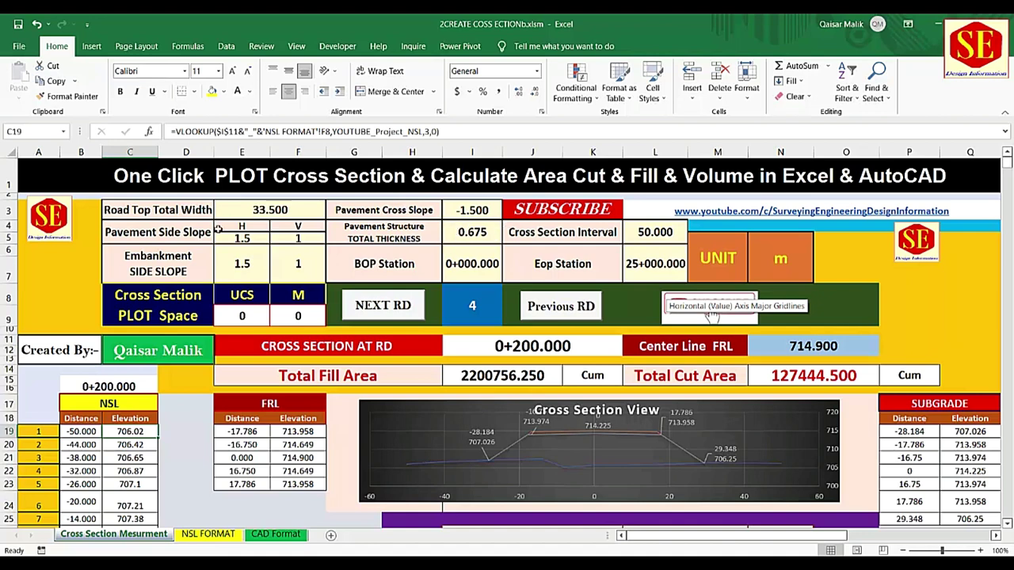
# - Review the Eop Station and the cross section interval of 50, then return to NSL FORMAT
pyautogui.click(507, 262)
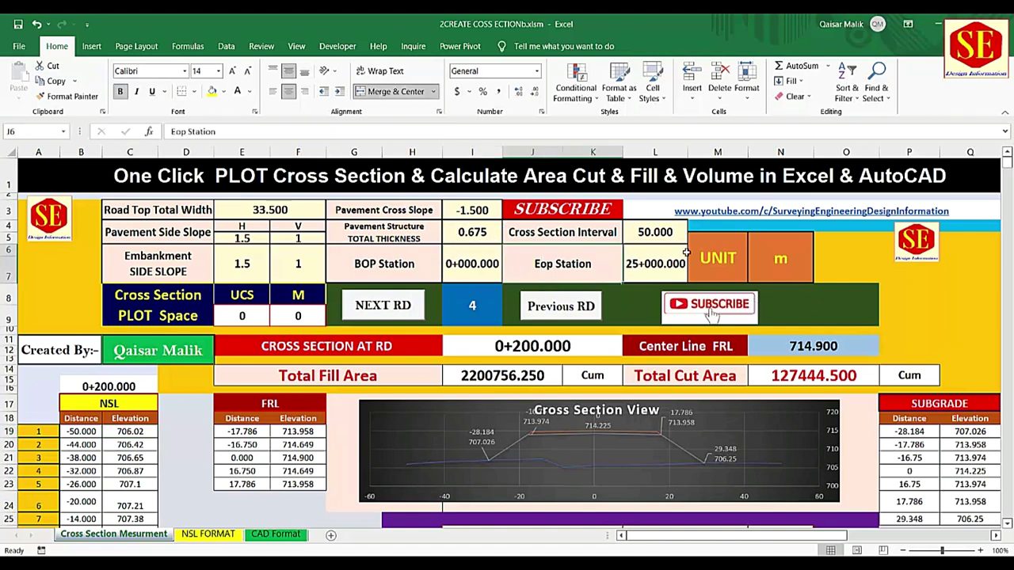
pyautogui.click(644, 231)
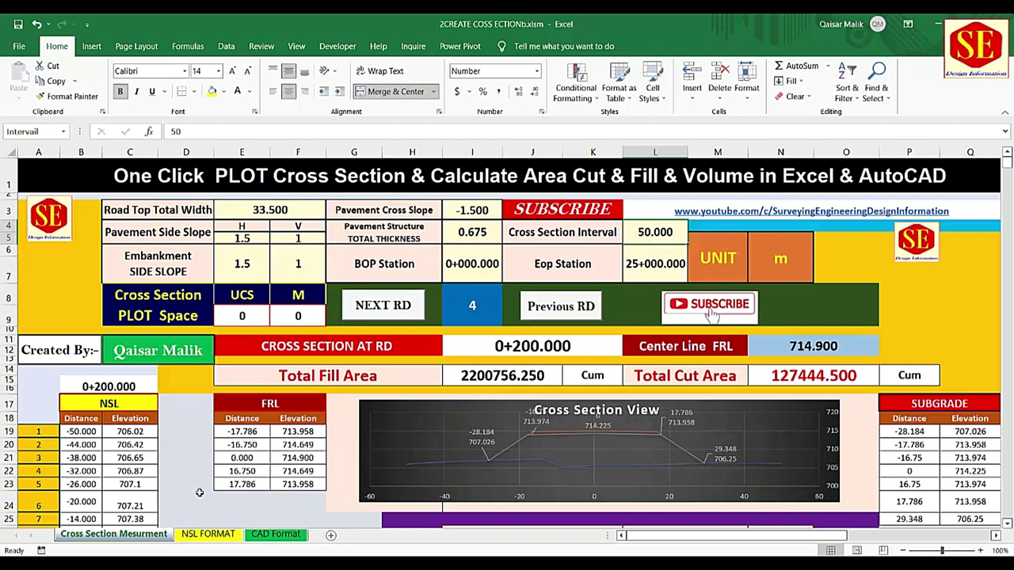
pyautogui.click(187, 536)
# - Review the second and fifth station values and the VLOOKUP number
pyautogui.scroll(10, 188, 302)
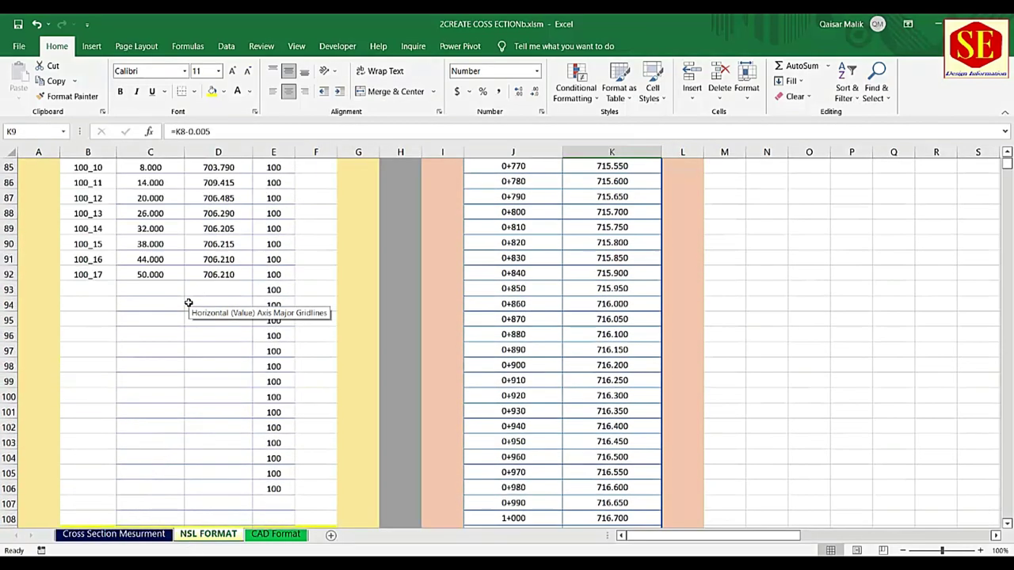
pyautogui.scroll(5, 189, 261)
pyautogui.scroll(6, 161, 377)
pyautogui.scroll(7, 161, 377)
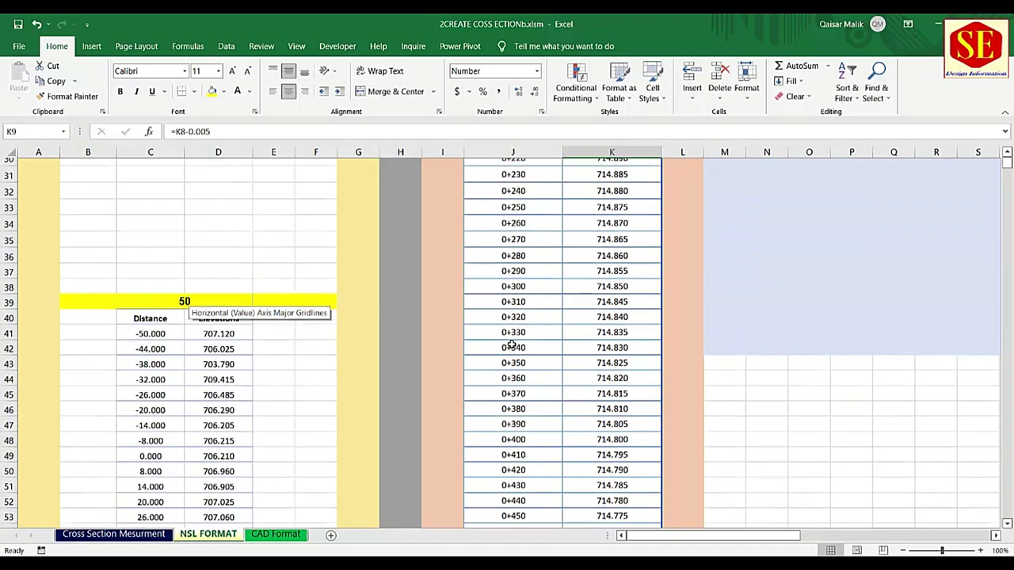
pyautogui.scroll(10, 161, 377)
pyautogui.scroll(1, 489, 283)
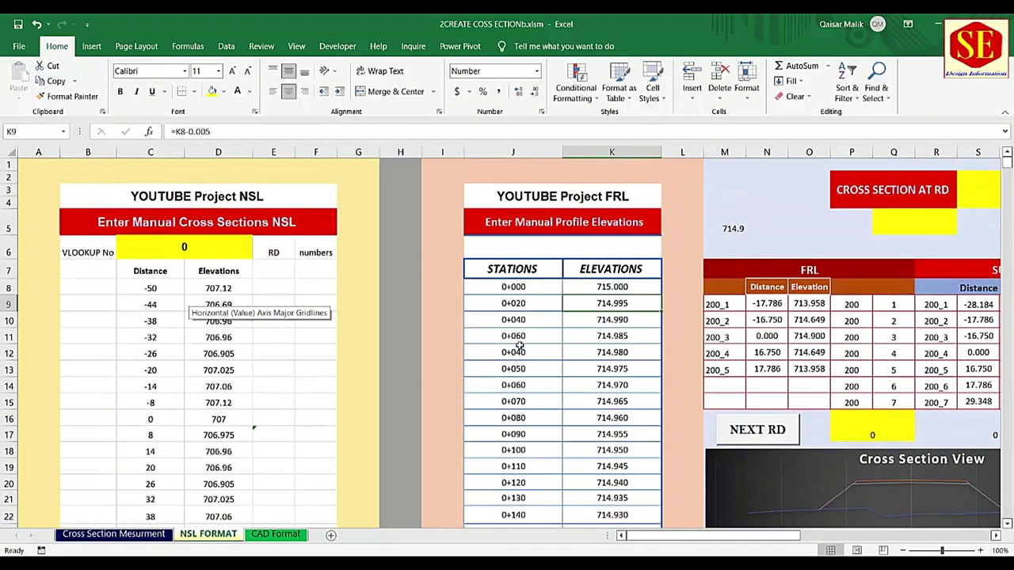
pyautogui.click(516, 304)
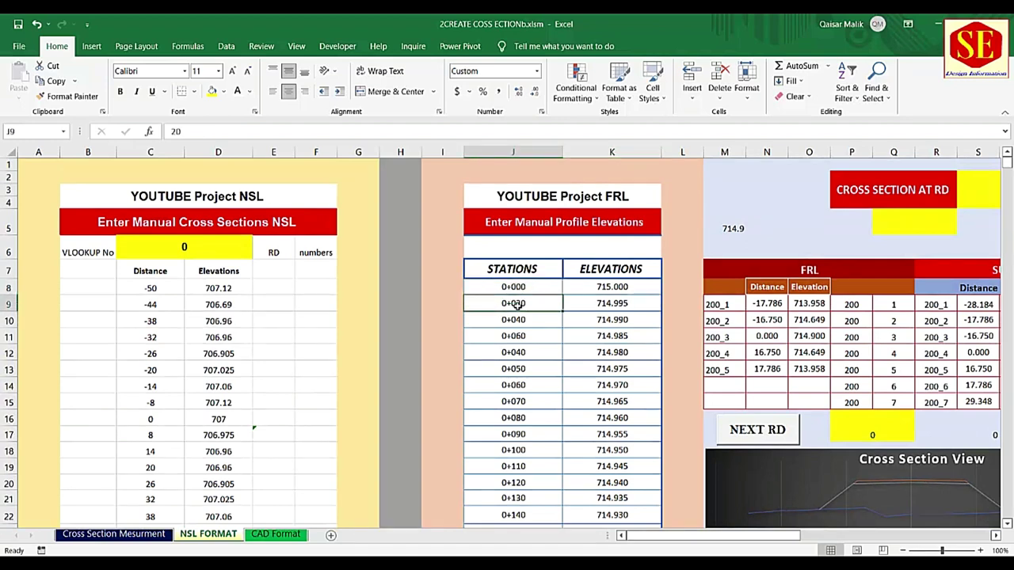
pyautogui.click(529, 350)
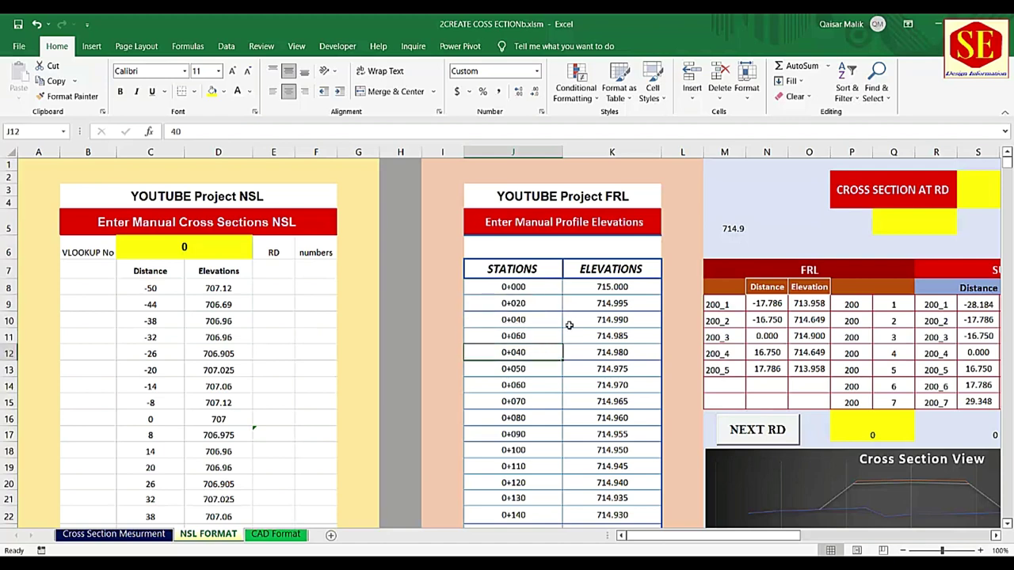
pyautogui.click(234, 252)
pyautogui.scroll(-3, 213, 267)
pyautogui.scroll(-4, 218, 265)
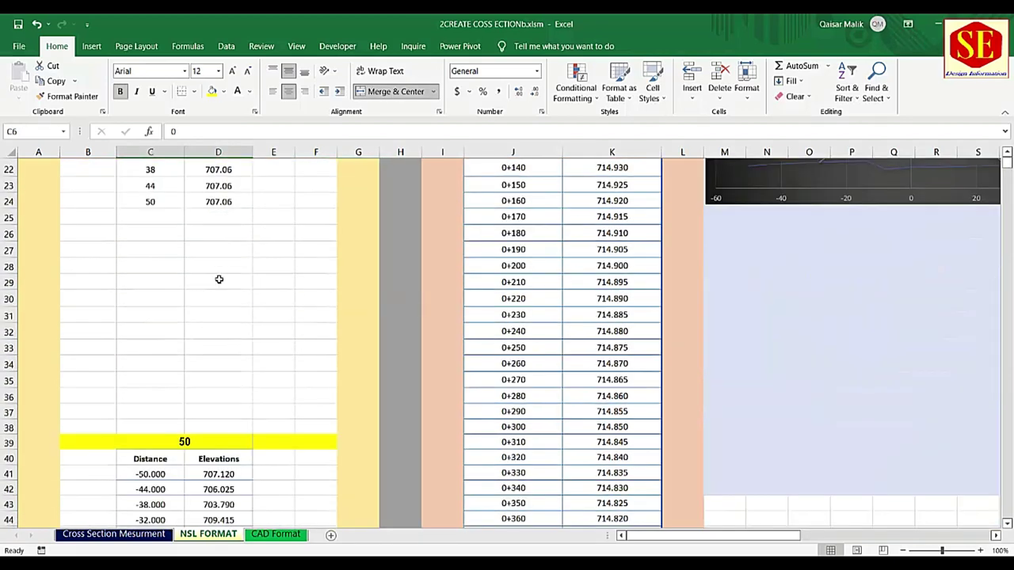
pyautogui.scroll(-2, 220, 279)
# - Try block numbers 20 and then 25 in the cross-section block number cell
pyautogui.click(202, 347)
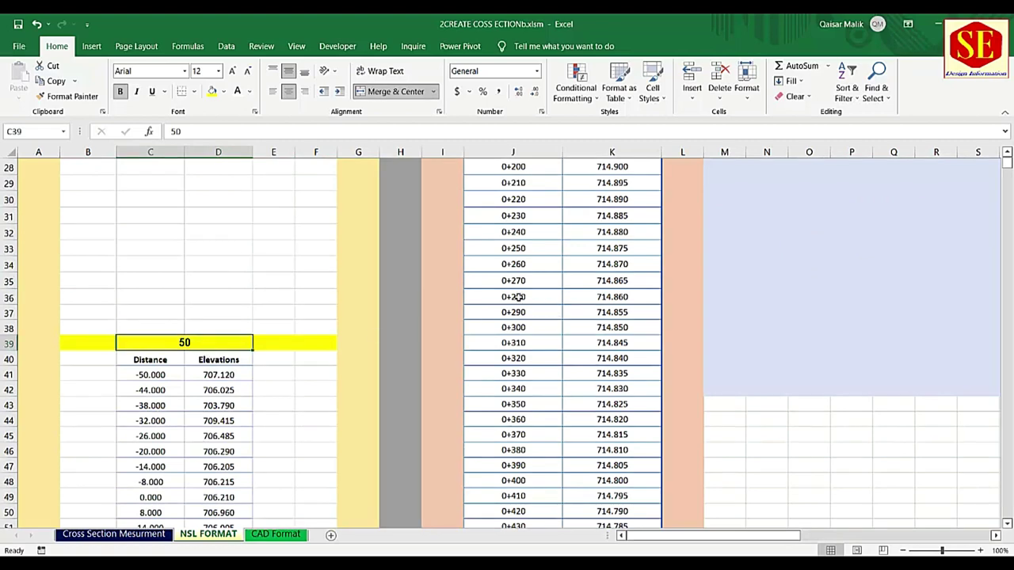
pyautogui.scroll(8, 516, 297)
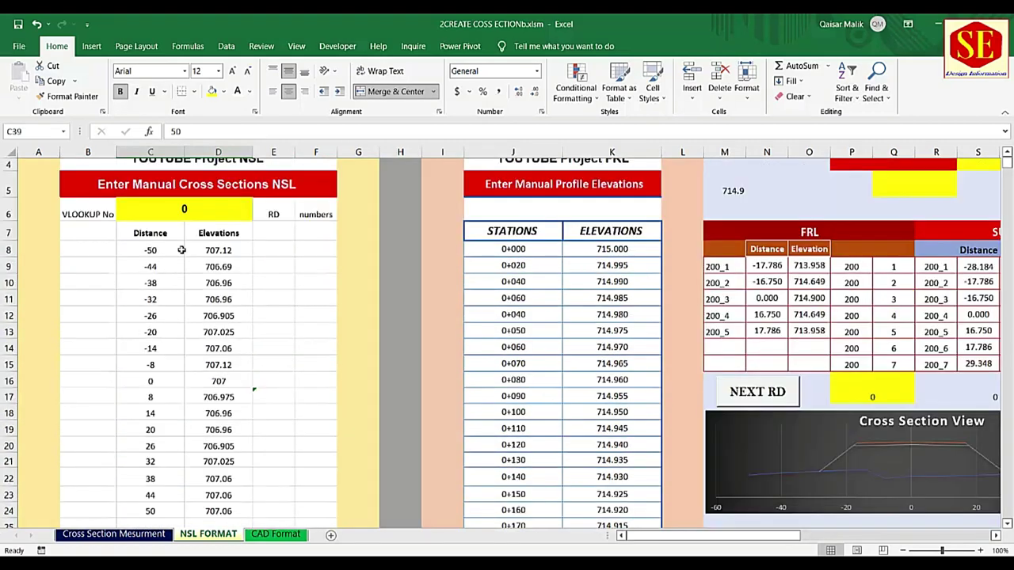
pyautogui.scroll(-5, 181, 250)
pyautogui.scroll(-1, 177, 474)
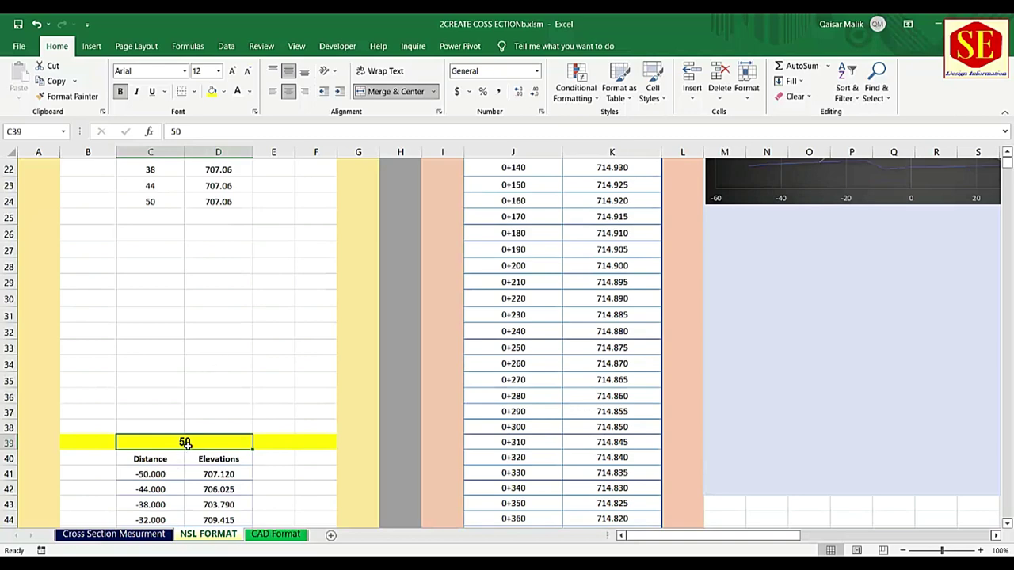
pyautogui.write('2')
pyautogui.press('Return')
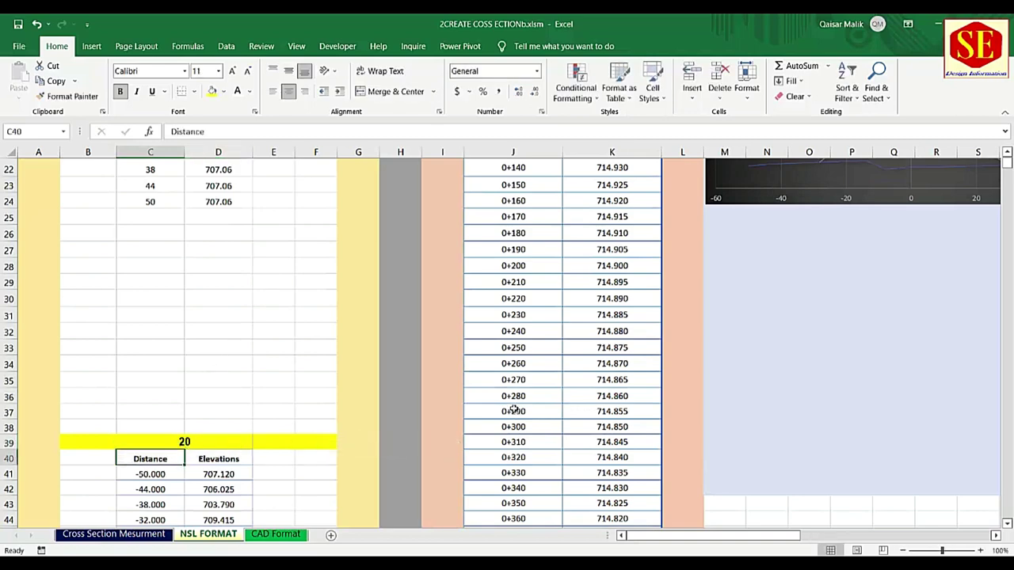
pyautogui.scroll(5, 553, 262)
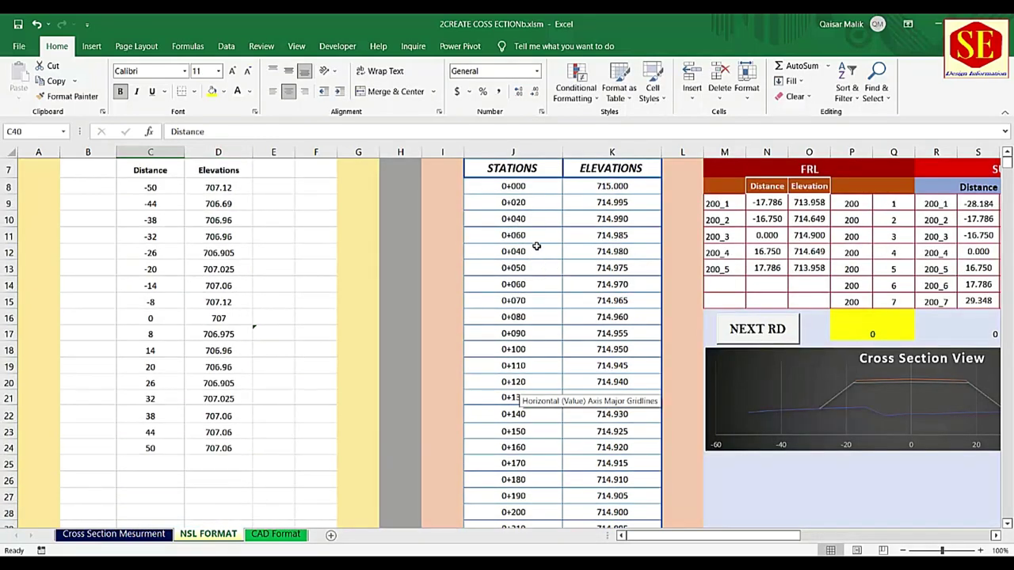
pyautogui.scroll(-4, 535, 246)
pyautogui.scroll(-1, 518, 398)
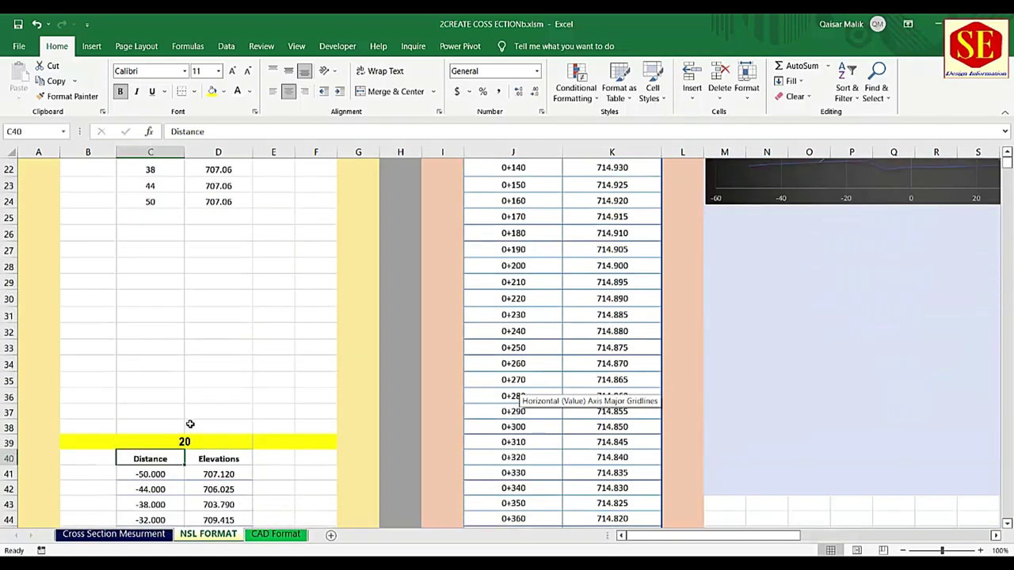
pyautogui.click(203, 444)
pyautogui.write('25')
pyautogui.press('Return')
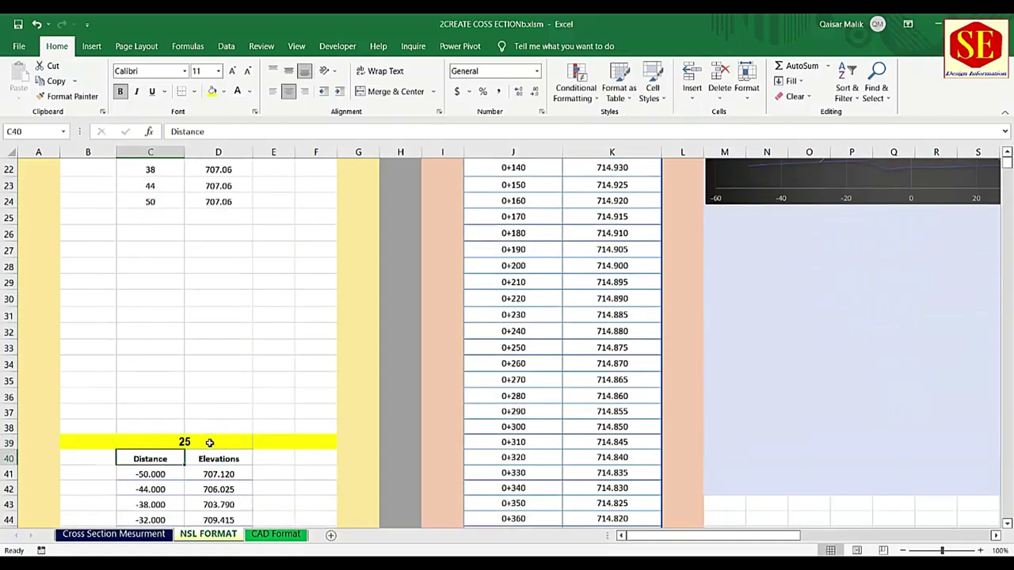
# - Enter 50 in C39 and bring up the Cross Section Mesurment dashboard
pyautogui.scroll(3, 480, 419)
pyautogui.scroll(2, 561, 260)
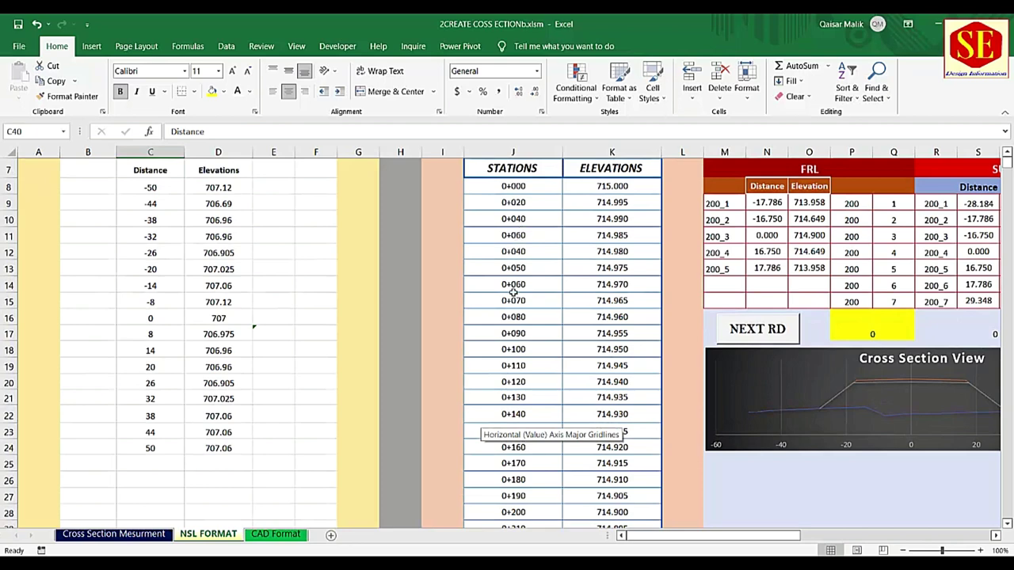
pyautogui.scroll(-3, 511, 249)
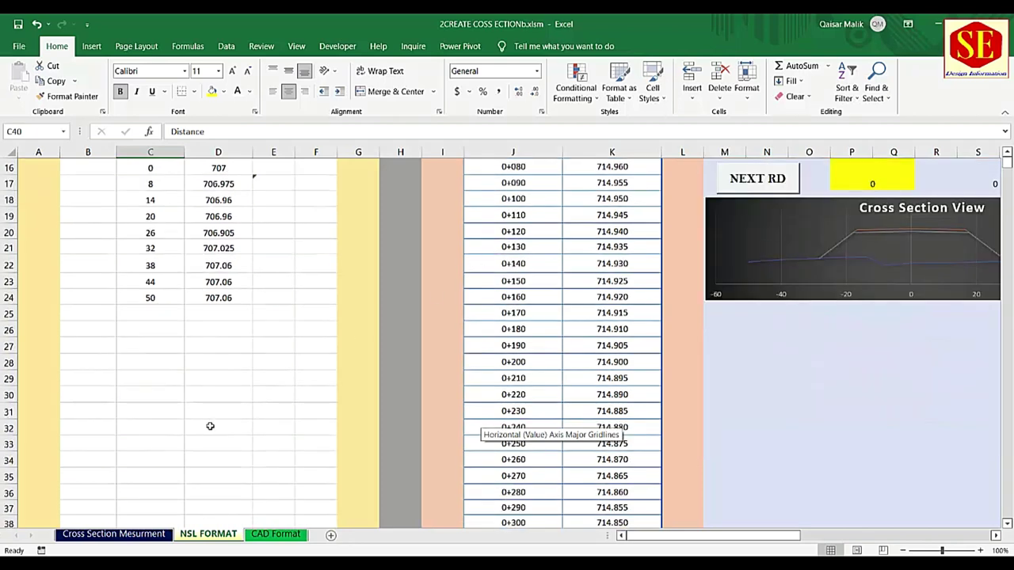
pyautogui.scroll(-3, 210, 426)
pyautogui.click(205, 393)
pyautogui.write('30')
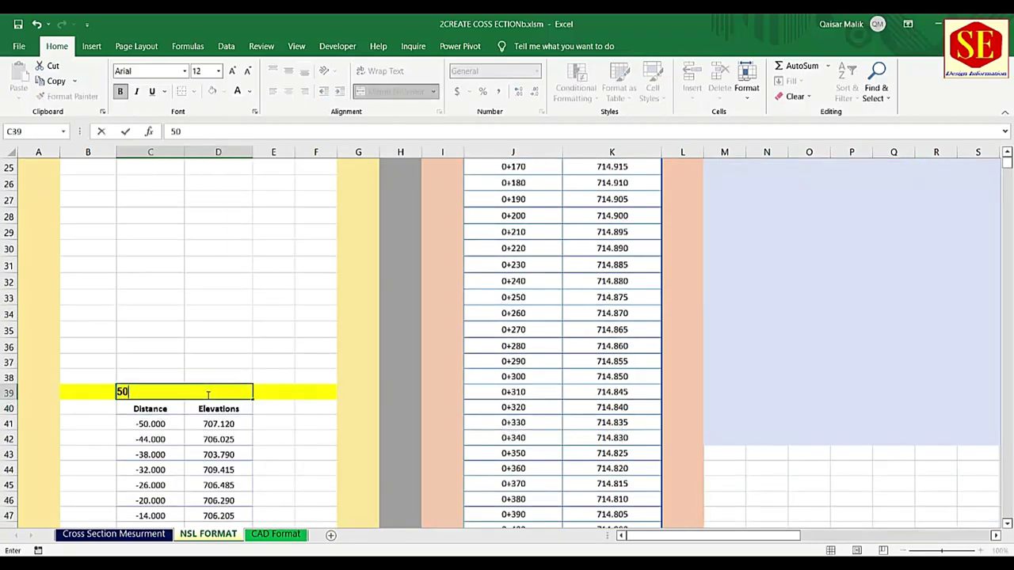
pyautogui.press('Return')
pyautogui.scroll(4, 456, 386)
pyautogui.scroll(4, 456, 386)
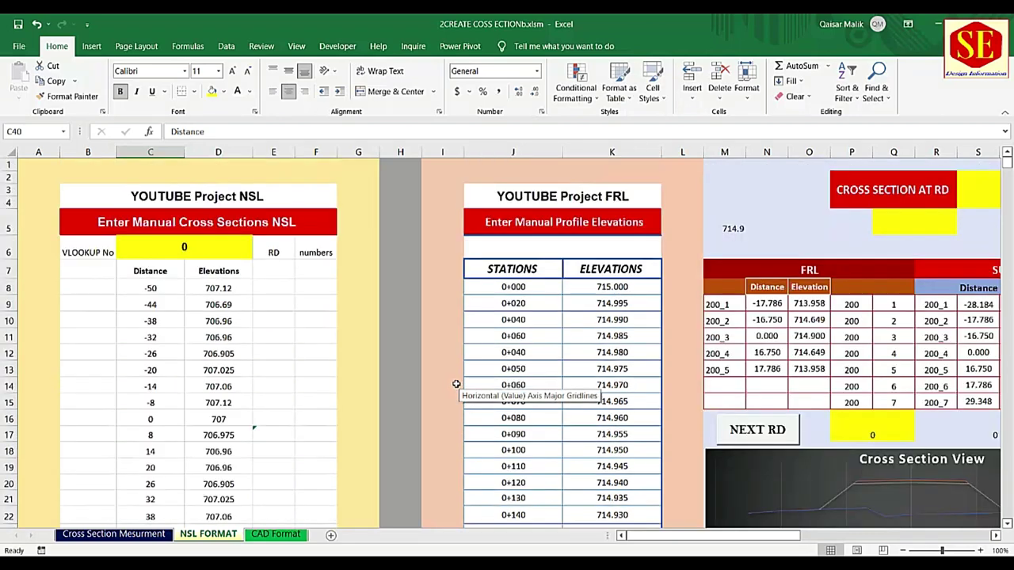
pyautogui.click(113, 534)
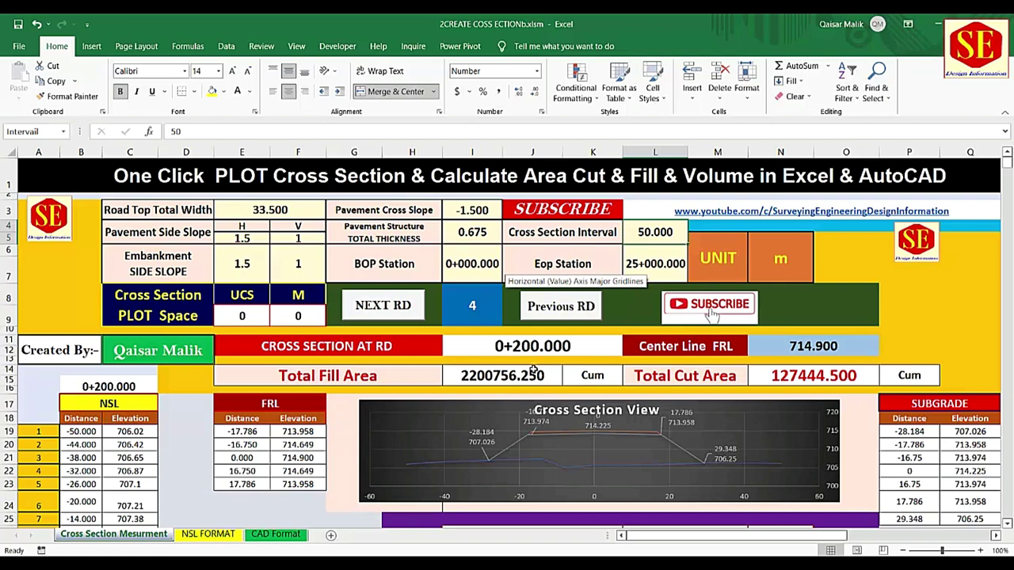
# - Return to the NSL FORMAT sheet's first block of distances -50 to 50
pyautogui.click(223, 539)
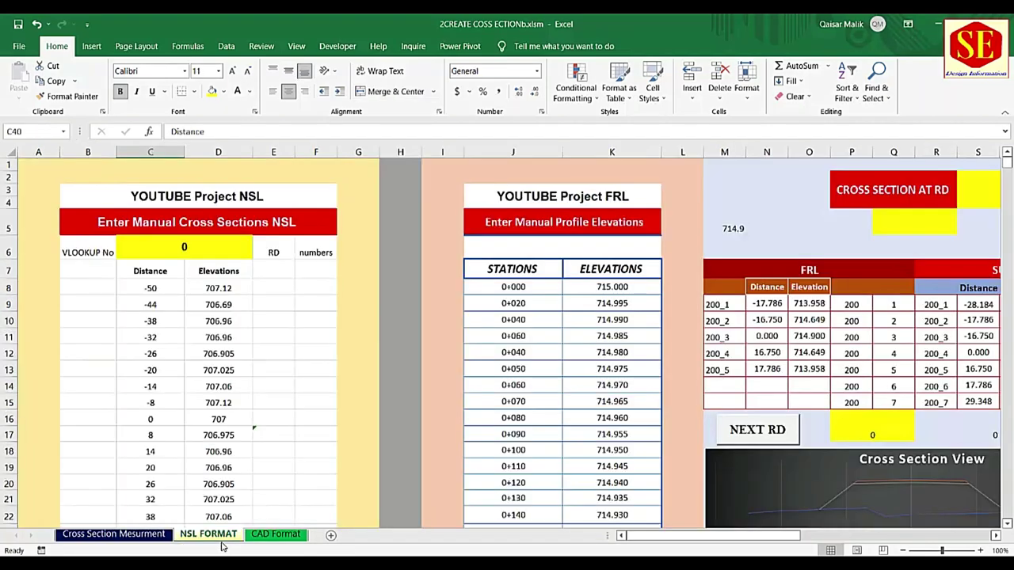
pyautogui.scroll(-1, 443, 340)
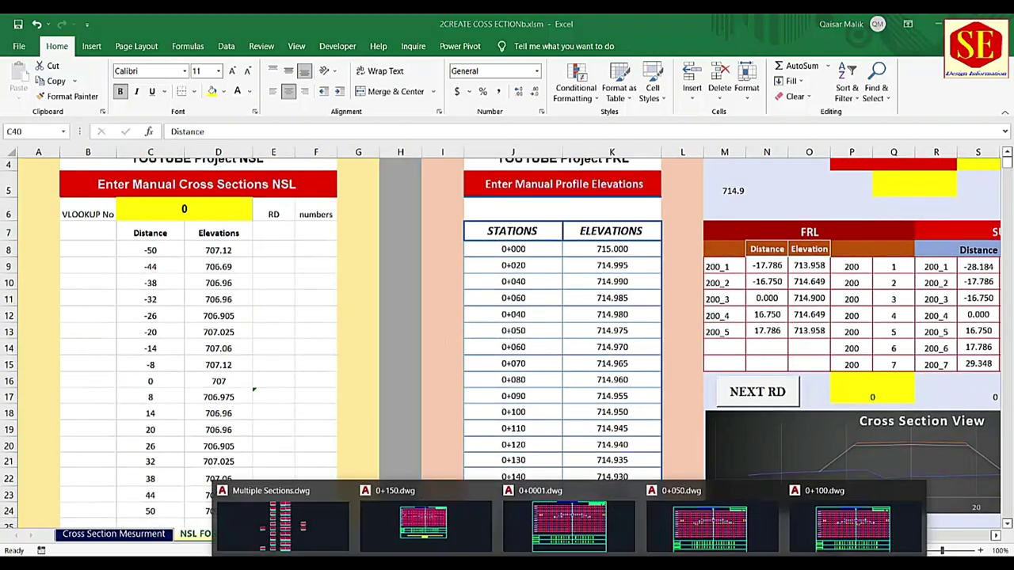
# - Draw a vertical polyline down from the right subgrade corner at 26.042 / 713.979 in section 0+0001
pyautogui.click(566, 511)
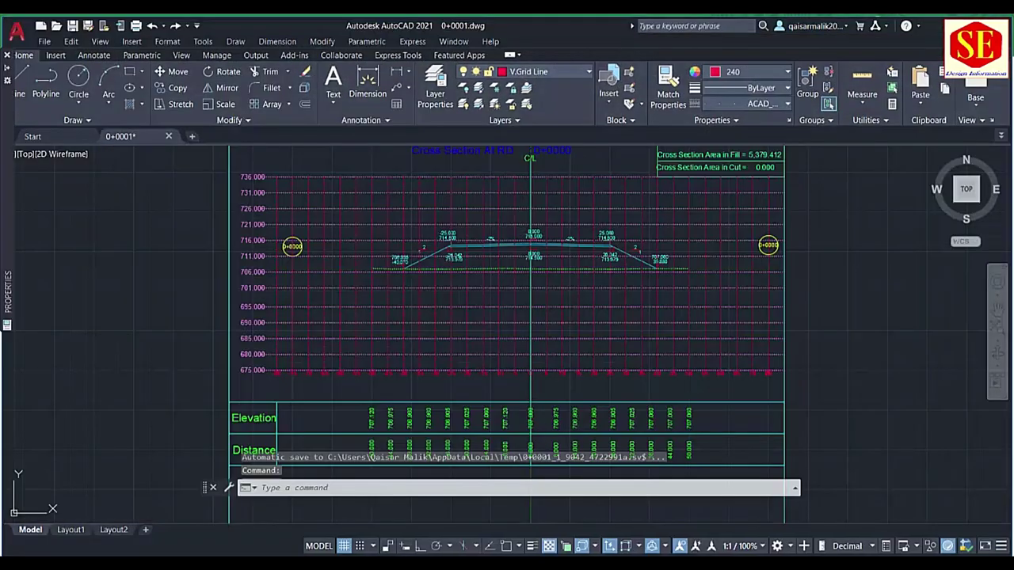
pyautogui.scroll(4, 447, 237)
pyautogui.scroll(2, 336, 321)
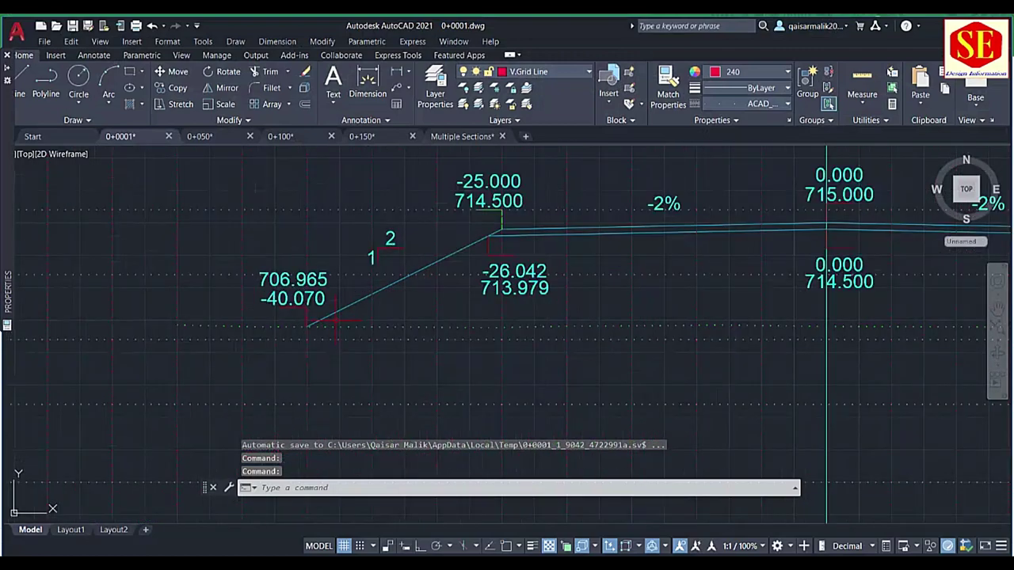
pyautogui.scroll(-3, 238, 317)
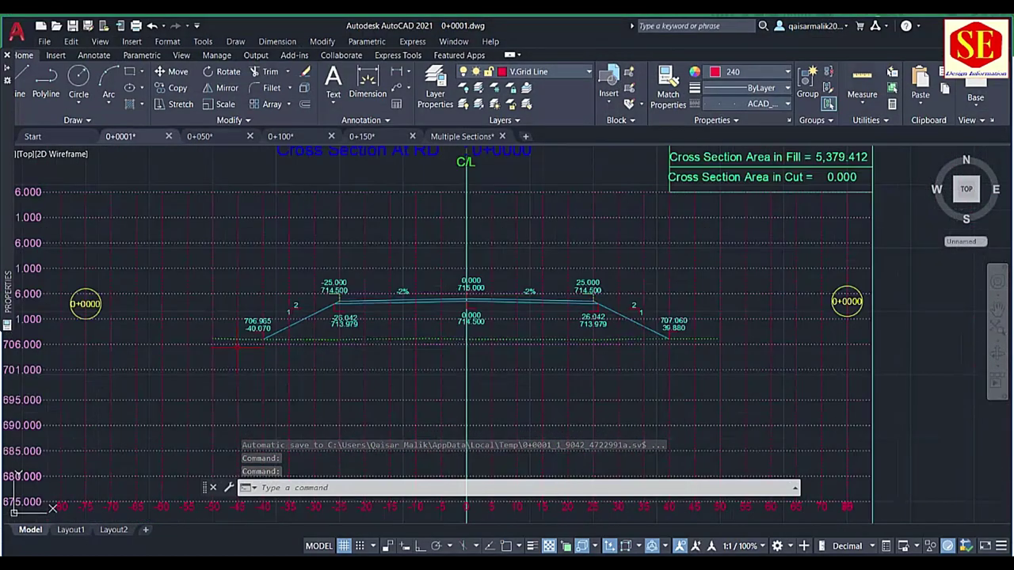
pyautogui.scroll(3, 813, 309)
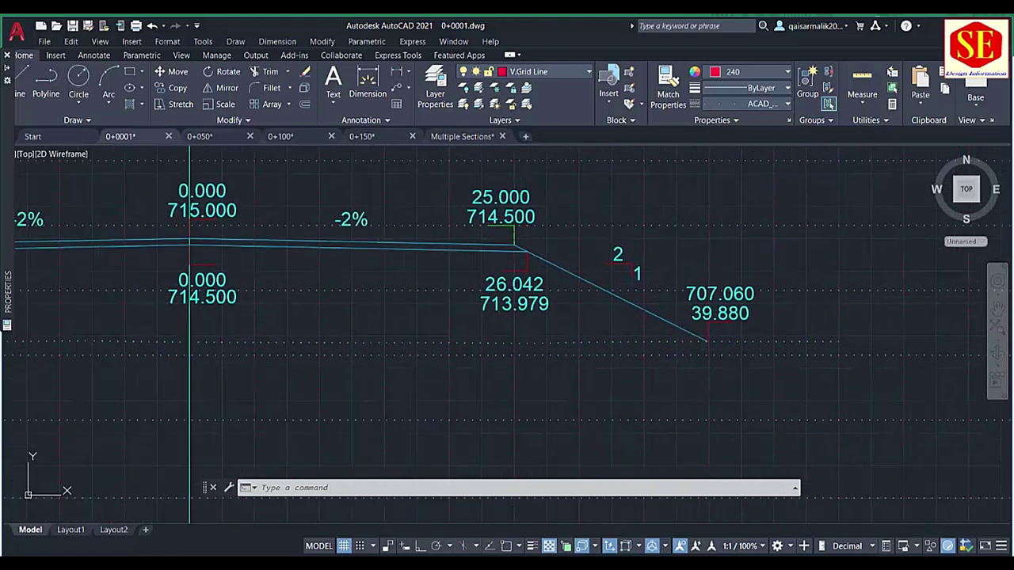
pyautogui.write('p1')
pyautogui.press('Return')
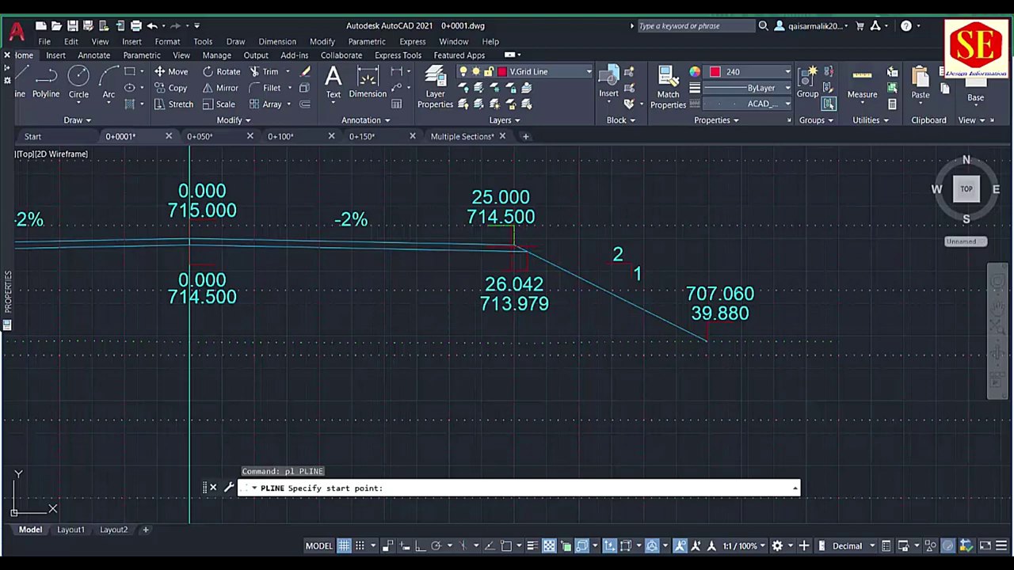
pyautogui.write("'os")
pyautogui.press('Return')
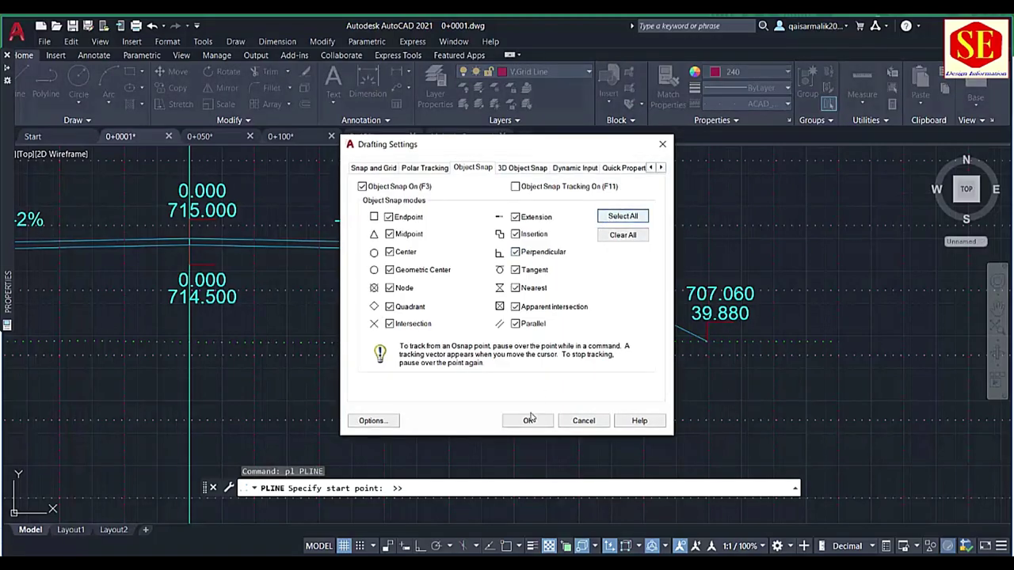
pyautogui.click(519, 418)
pyautogui.click(528, 252)
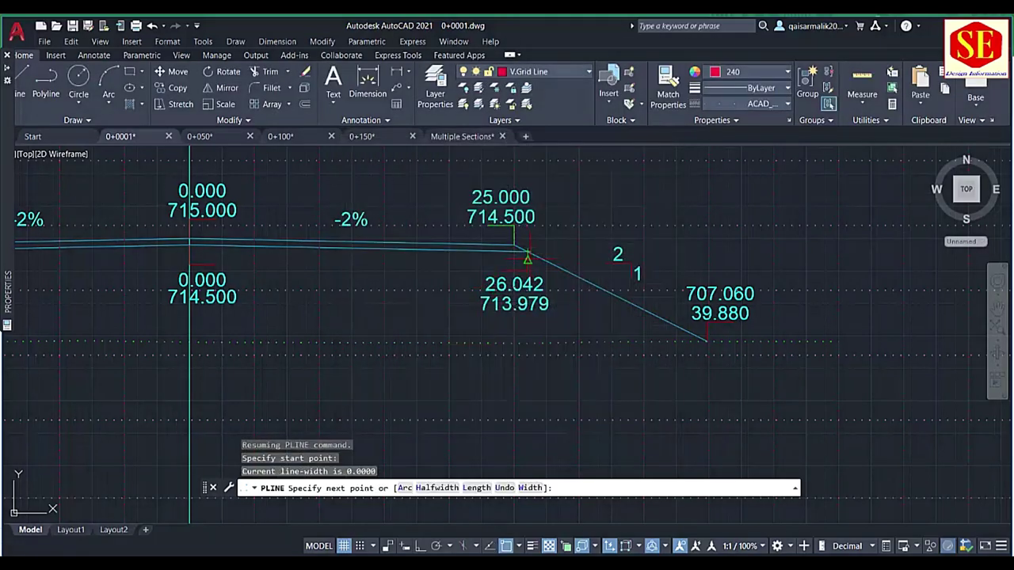
pyautogui.scroll(-3, 529, 426)
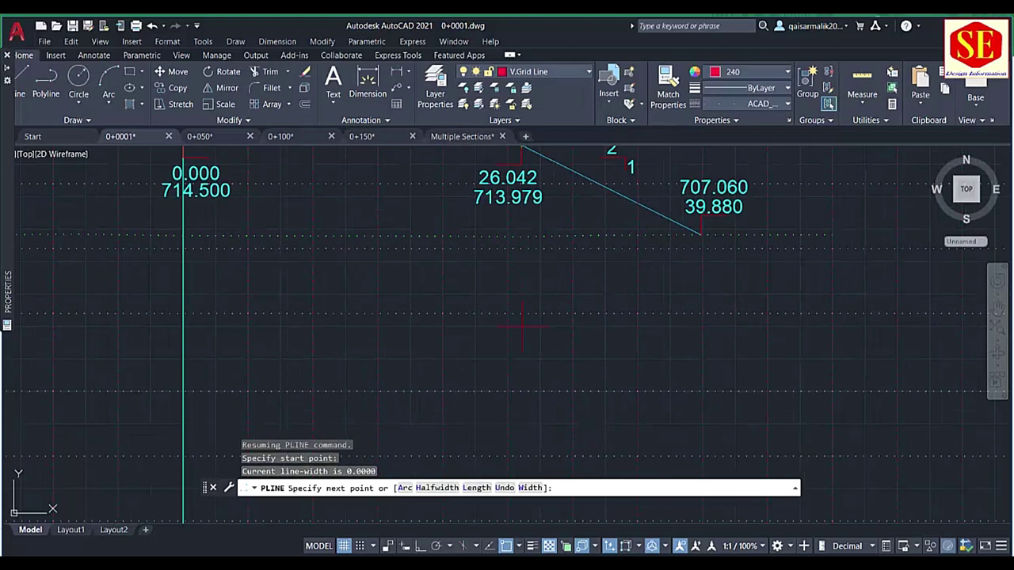
pyautogui.click(519, 373)
pyautogui.press('Escape')
# - Give the new line Continuous linetype, Yellow colour and 0.35 mm lineweight
pyautogui.moveTo(539, 337); pyautogui.dragTo(499, 238)
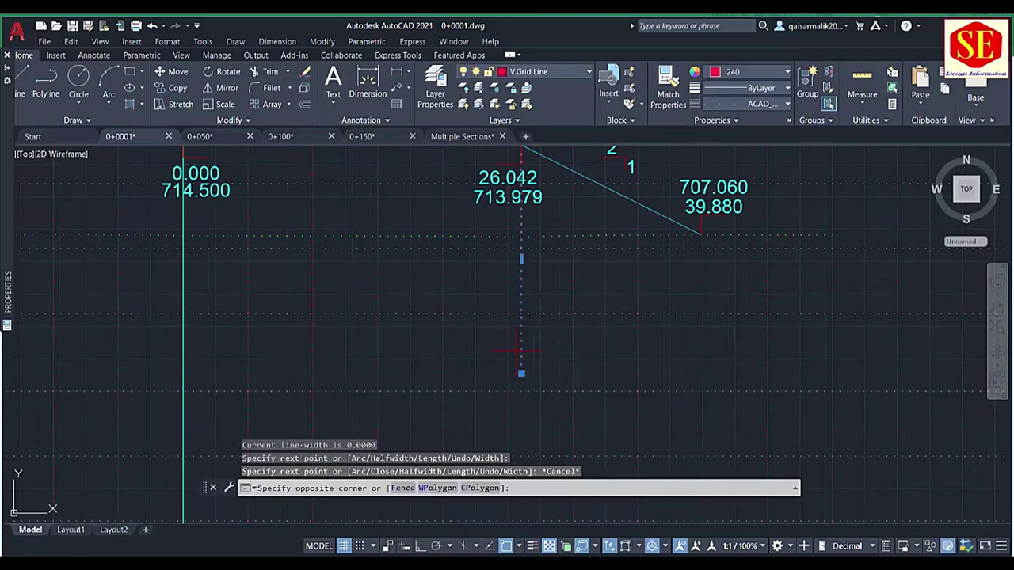
pyautogui.click(722, 105)
pyautogui.click(727, 162)
pyautogui.click(752, 72)
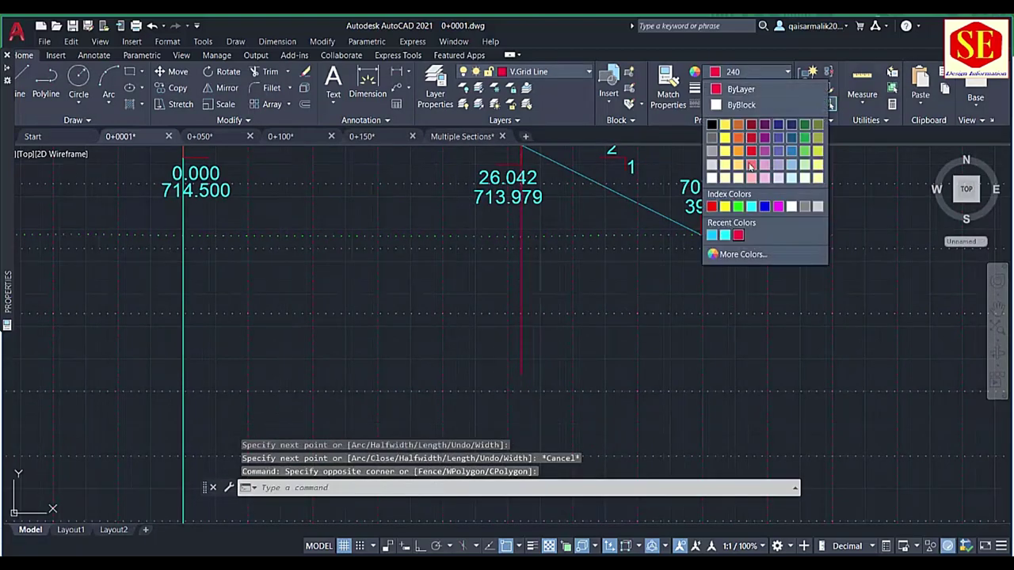
pyautogui.click(725, 206)
pyautogui.click(753, 88)
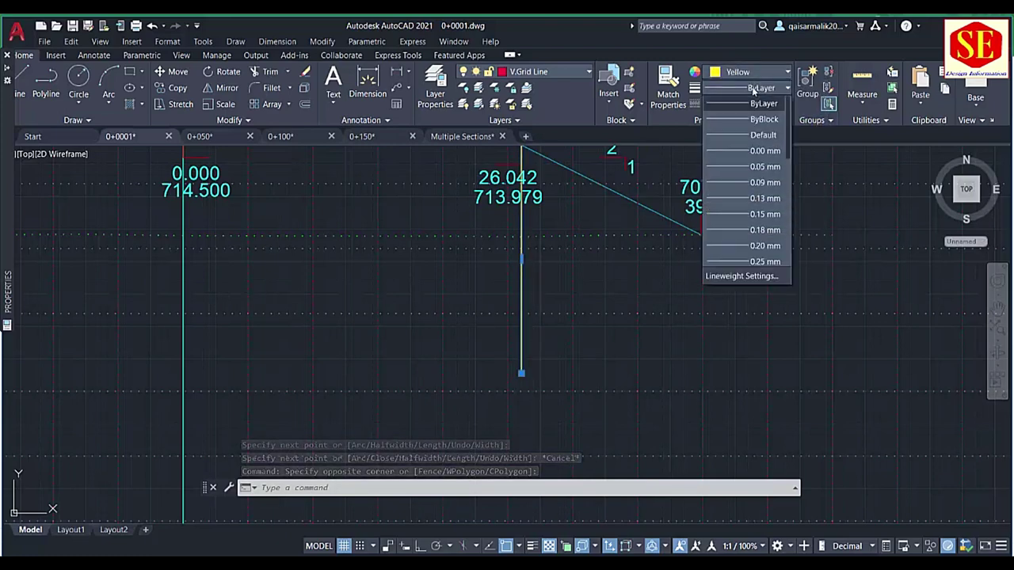
pyautogui.scroll(-3, 749, 222)
pyautogui.click(749, 248)
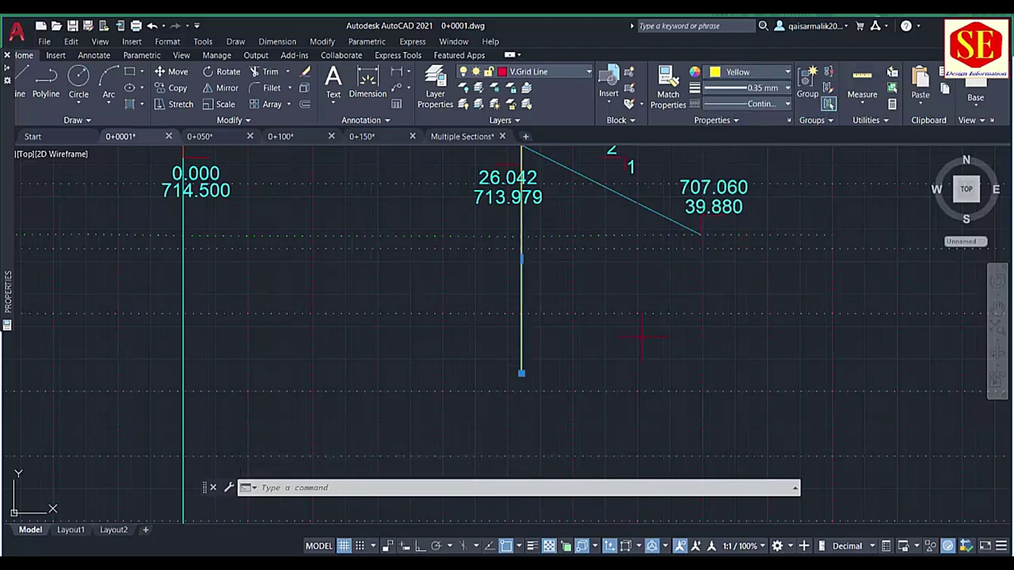
pyautogui.press('Escape')
# - Pan and zoom to inspect the new line's full length in the 0+0001 section
pyautogui.scroll(-2, 634, 339)
pyautogui.scroll(2, 571, 219)
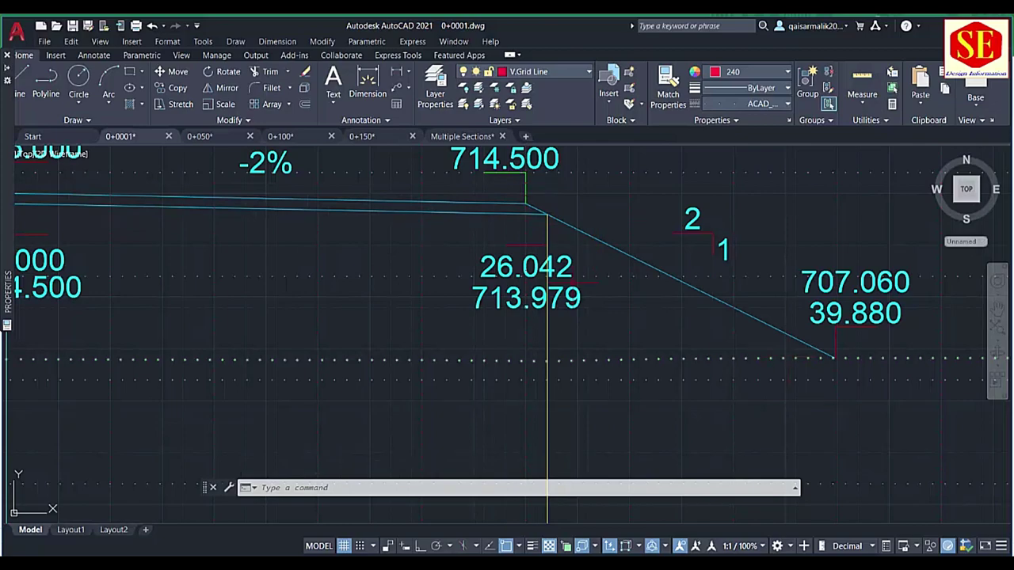
pyautogui.scroll(-1, 511, 176)
pyautogui.scroll(2, 511, 176)
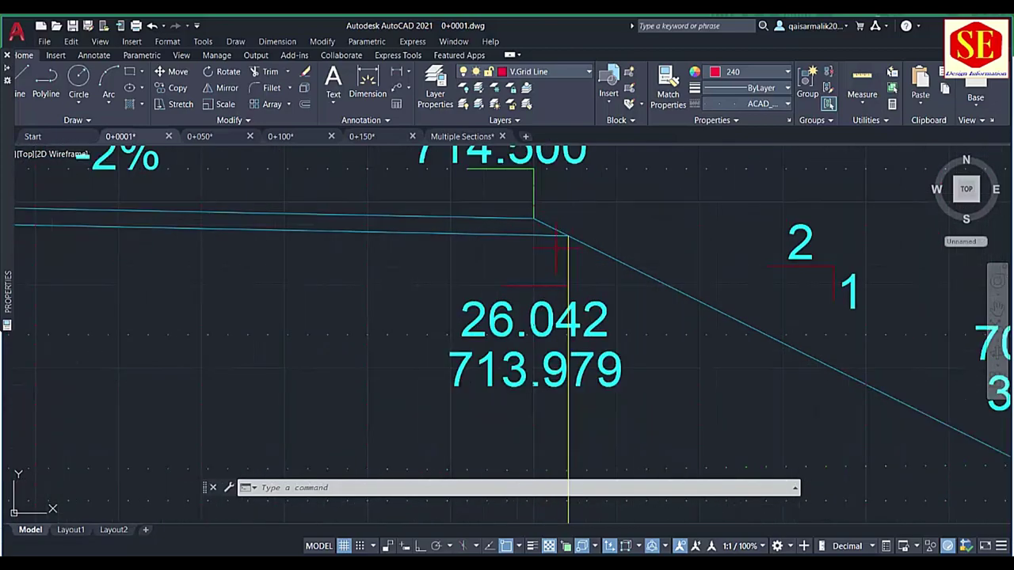
pyautogui.scroll(-3, 557, 250)
pyautogui.moveTo(551, 335); pyautogui.dragTo(542, 243)
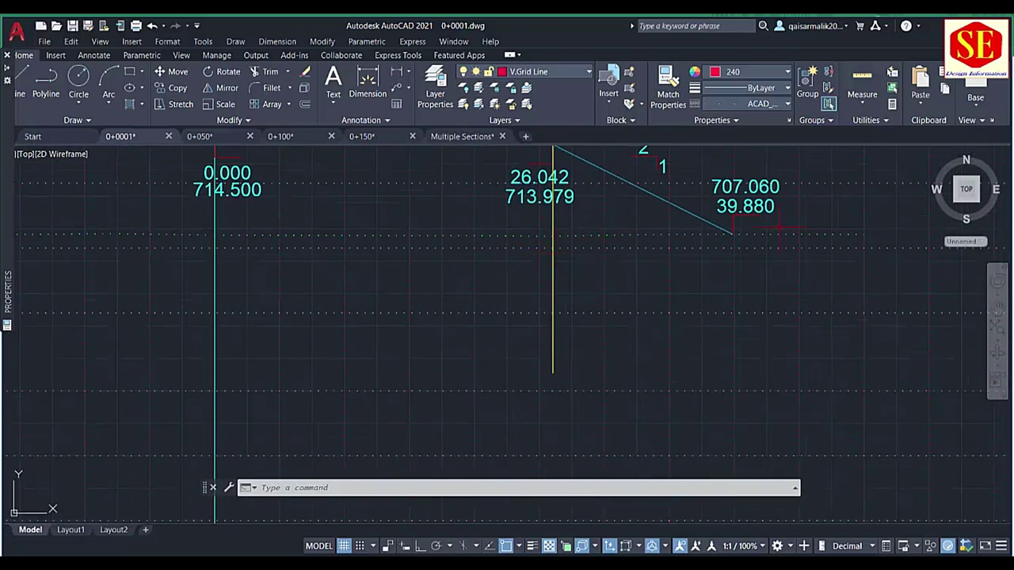
pyautogui.scroll(2, 745, 224)
pyautogui.scroll(-4, 668, 242)
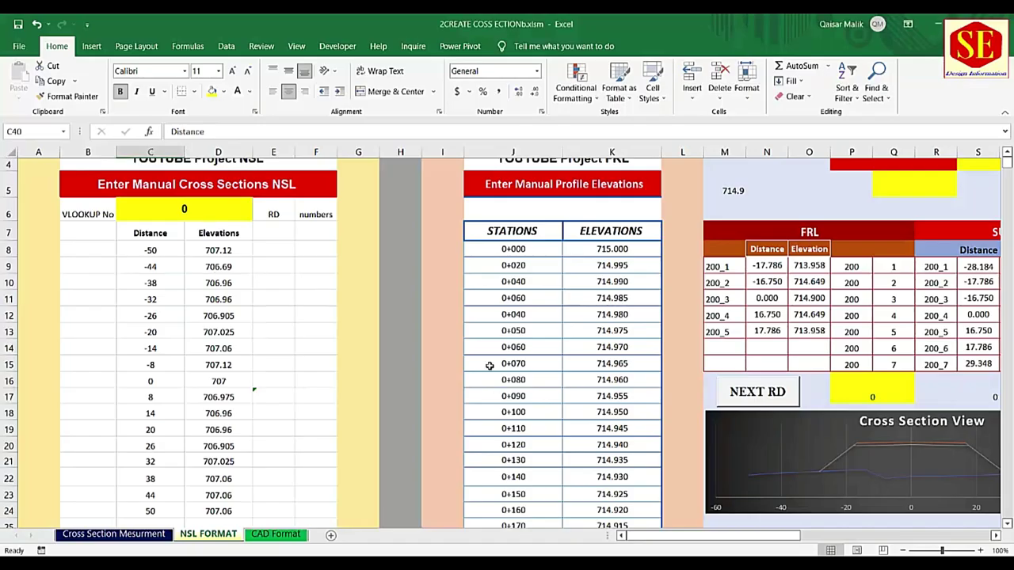
pyautogui.moveTo(633, 542); pyautogui.dragTo(692, 543)
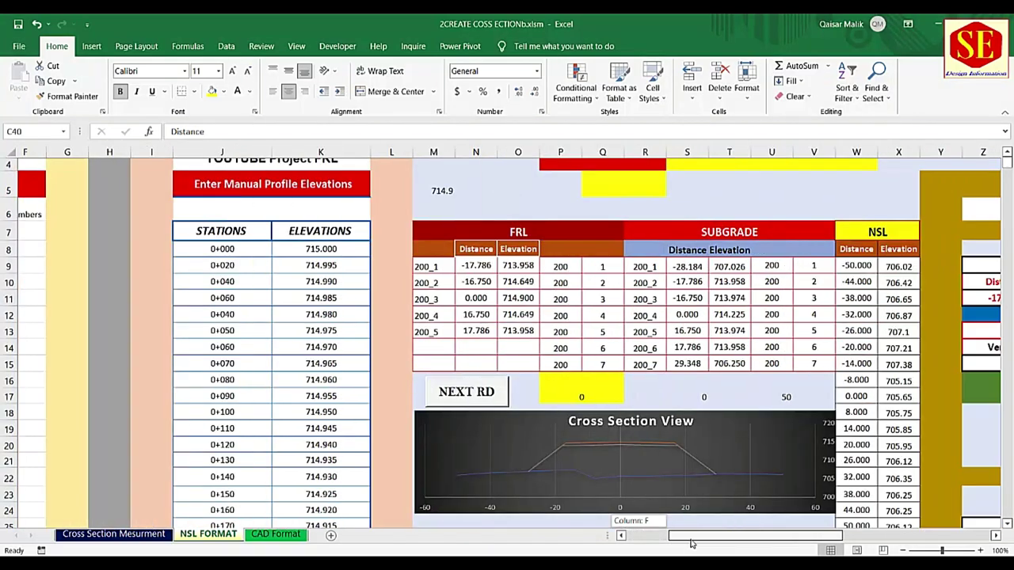
pyautogui.moveTo(781, 550); pyautogui.dragTo(825, 547)
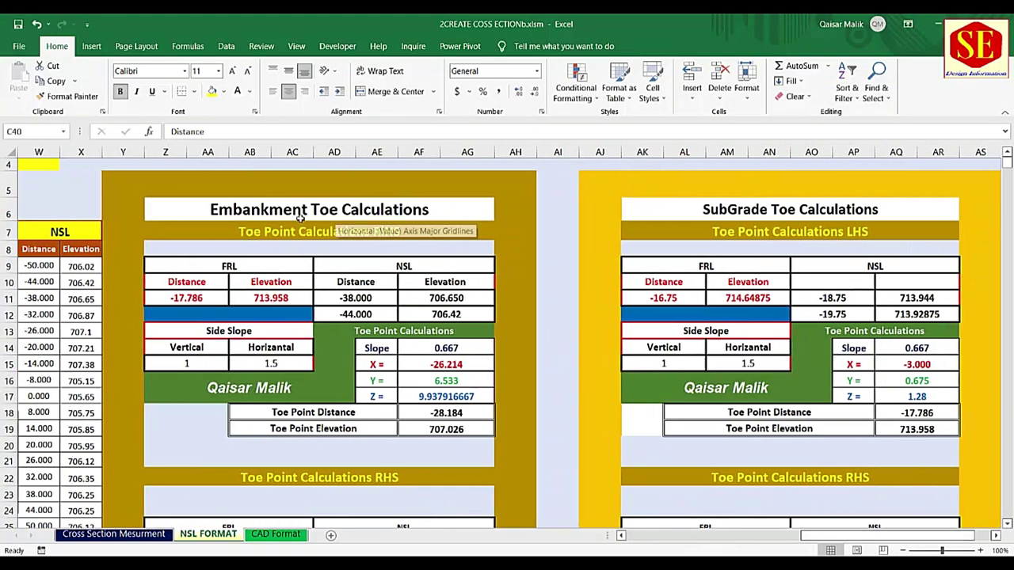
pyautogui.click(304, 210)
pyautogui.scroll(-5, 304, 212)
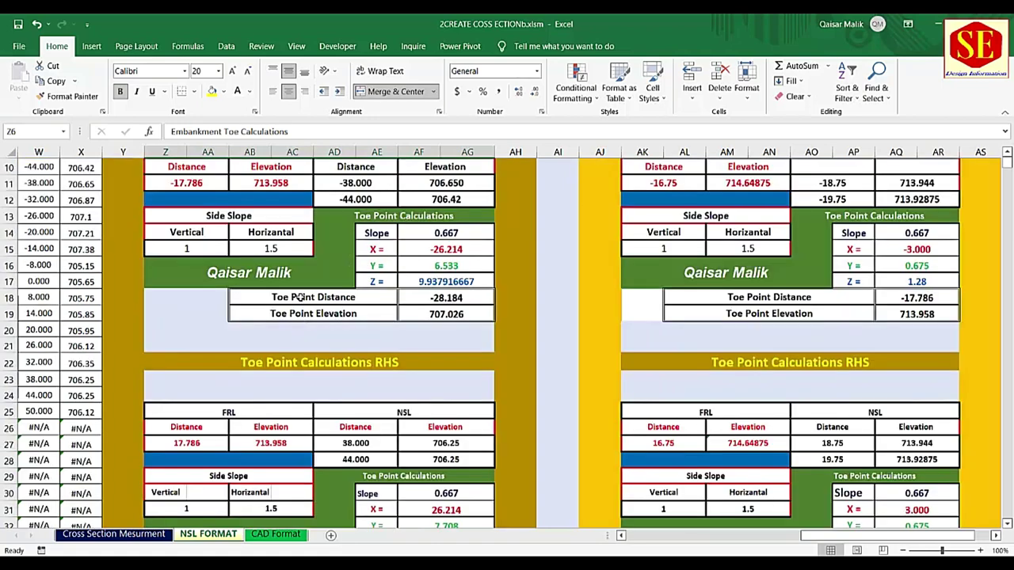
pyautogui.scroll(5, 240, 253)
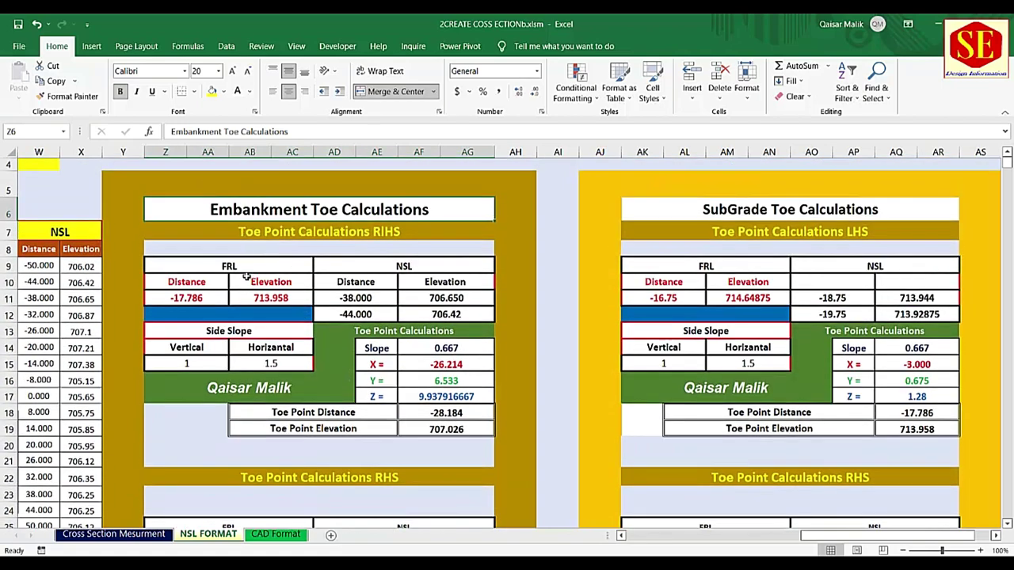
pyautogui.scroll(-2, 246, 276)
pyautogui.scroll(-2, 267, 221)
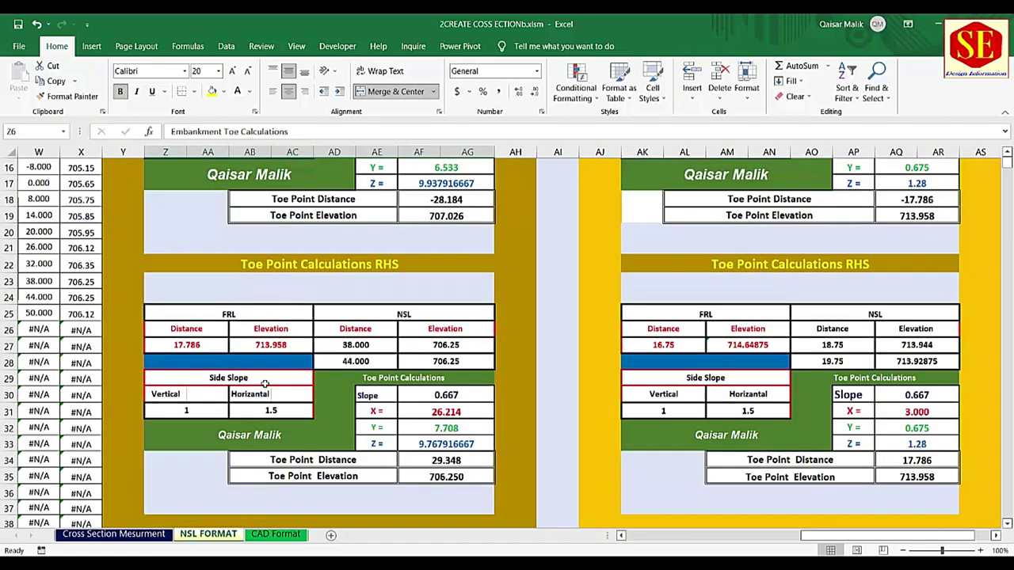
pyautogui.scroll(3, 832, 443)
pyautogui.scroll(1, 836, 428)
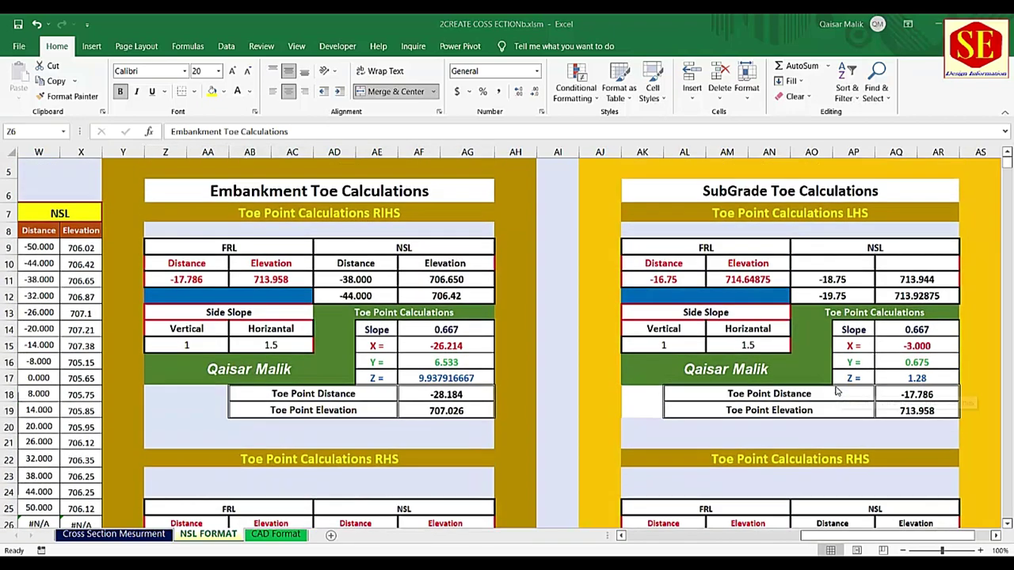
pyautogui.scroll(1, 944, 336)
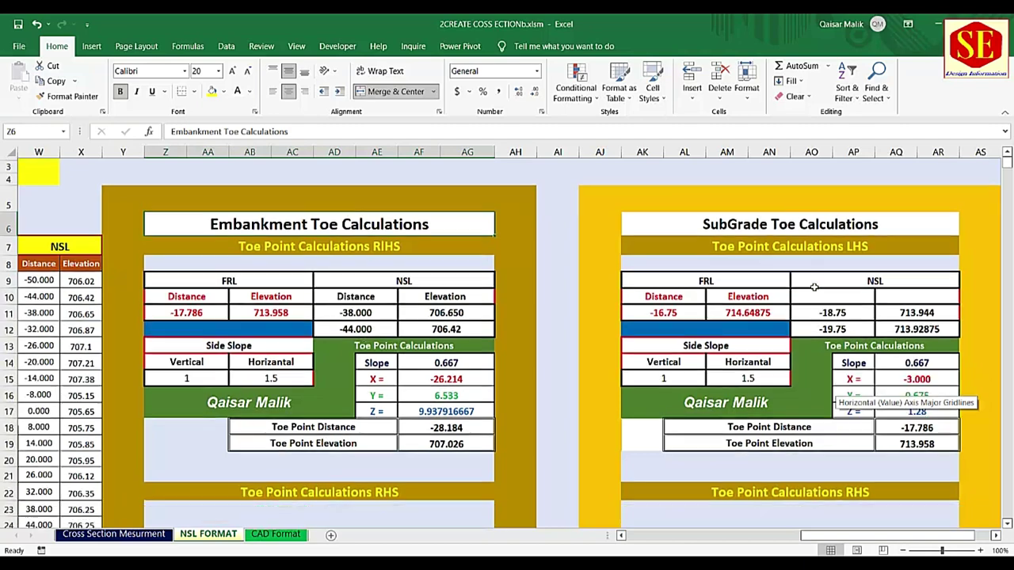
pyautogui.scroll(-4, 832, 380)
pyautogui.scroll(2, 802, 404)
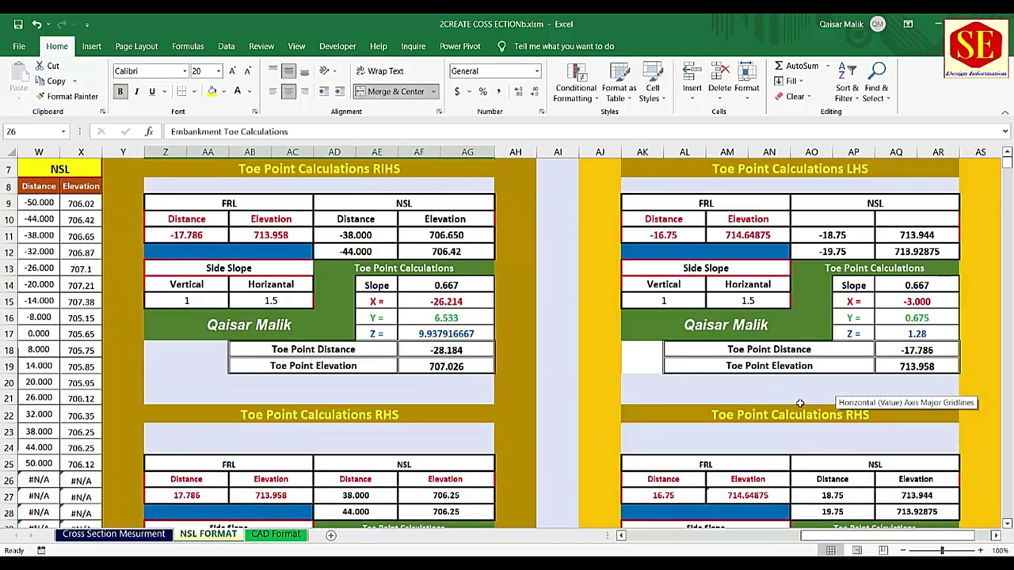
pyautogui.moveTo(168, 215); pyautogui.dragTo(247, 235)
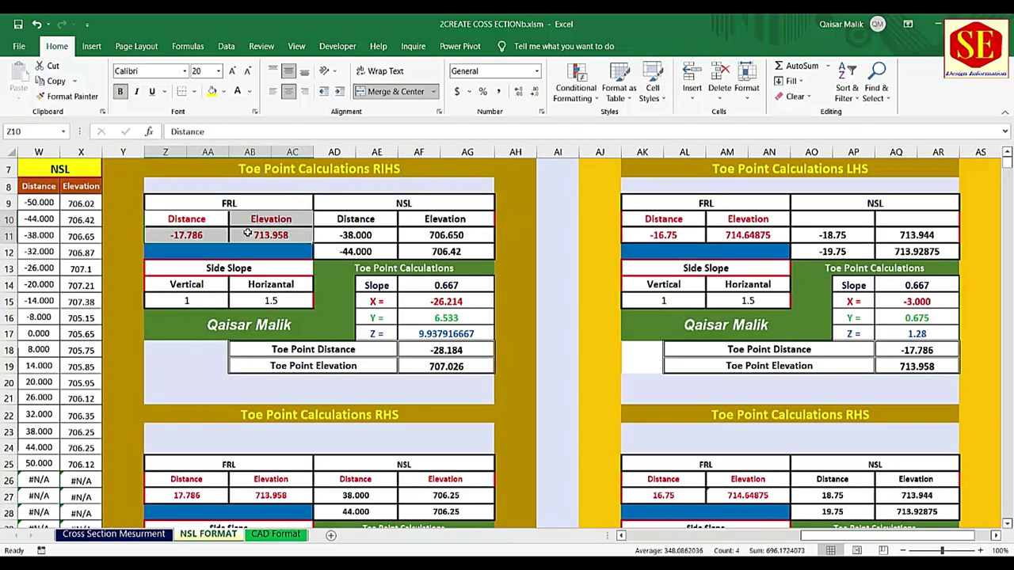
pyautogui.scroll(-2, 247, 234)
pyautogui.moveTo(188, 379); pyautogui.dragTo(258, 398)
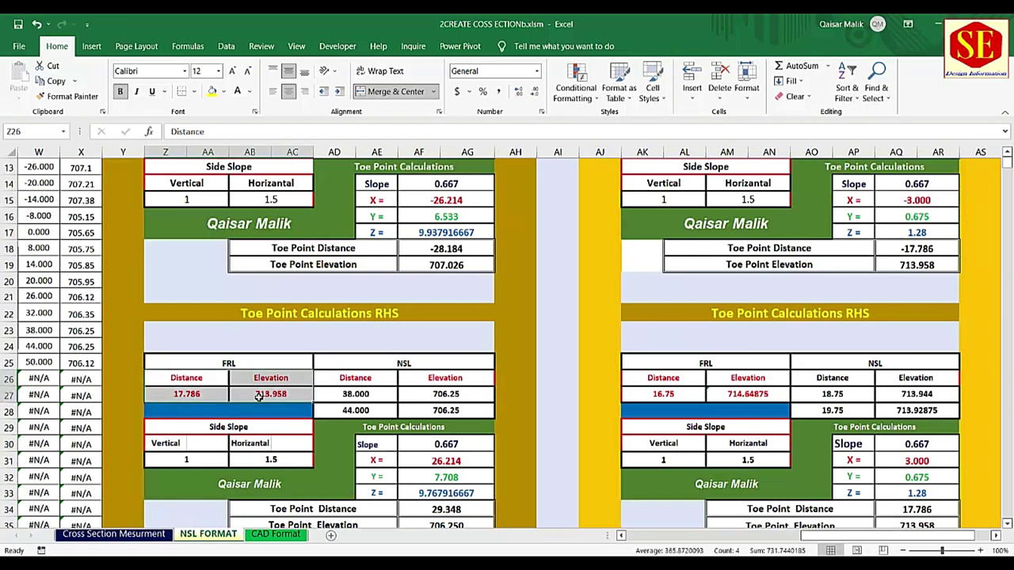
pyautogui.scroll(2, 251, 378)
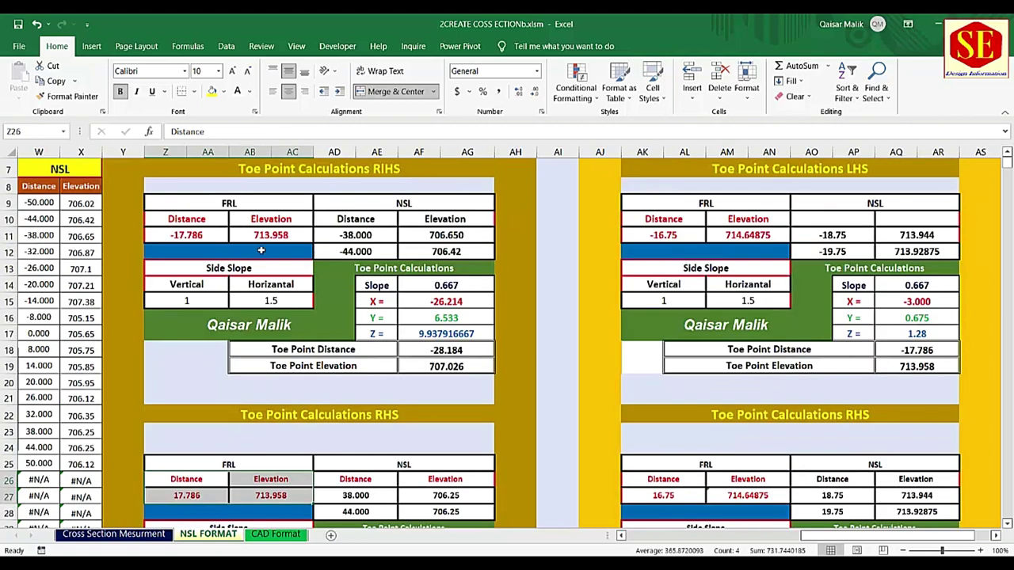
pyautogui.click(349, 230)
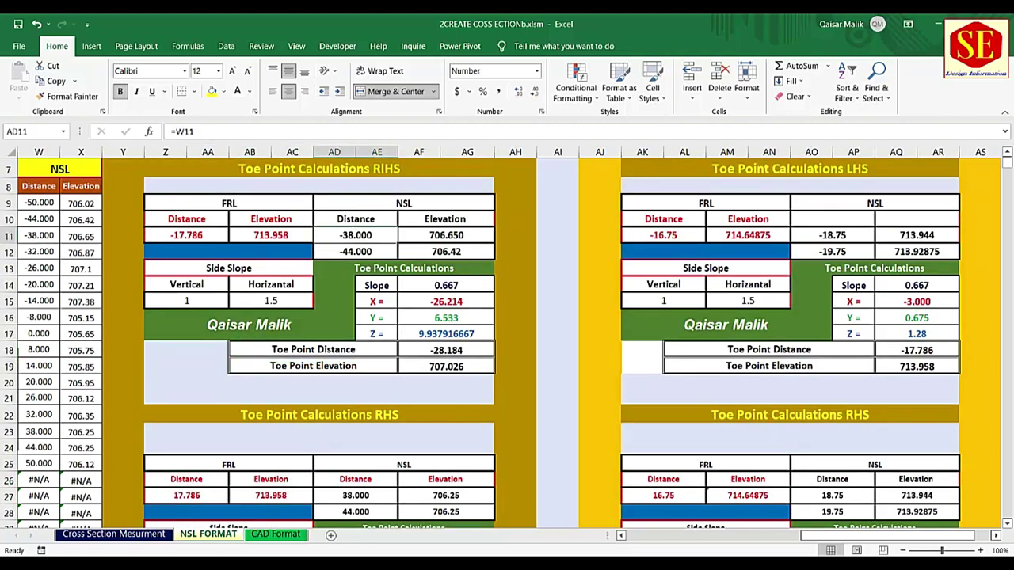
pyautogui.moveTo(847, 536); pyautogui.dragTo(689, 536)
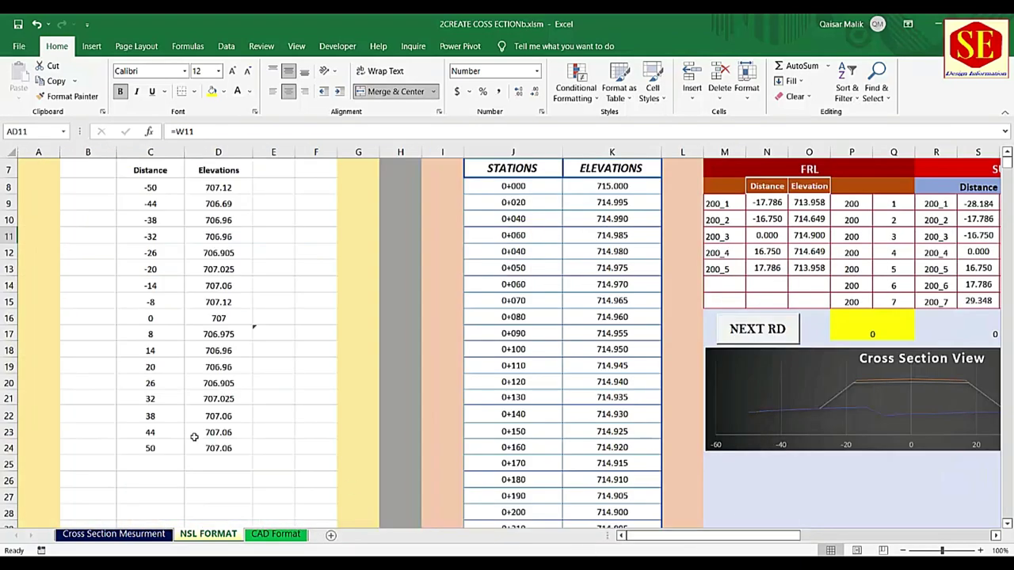
pyautogui.scroll(1, 143, 389)
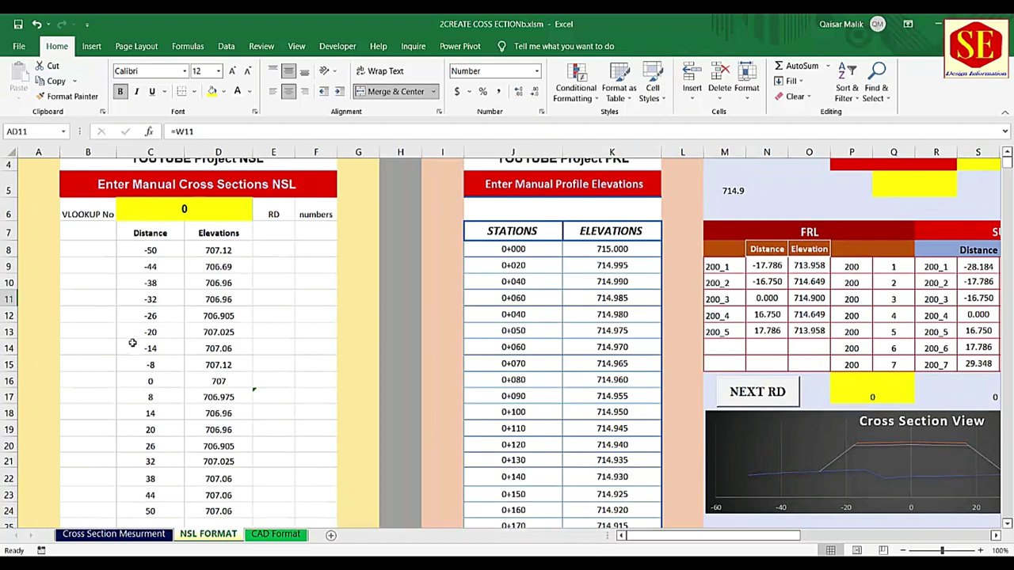
pyautogui.moveTo(673, 535); pyautogui.dragTo(820, 549)
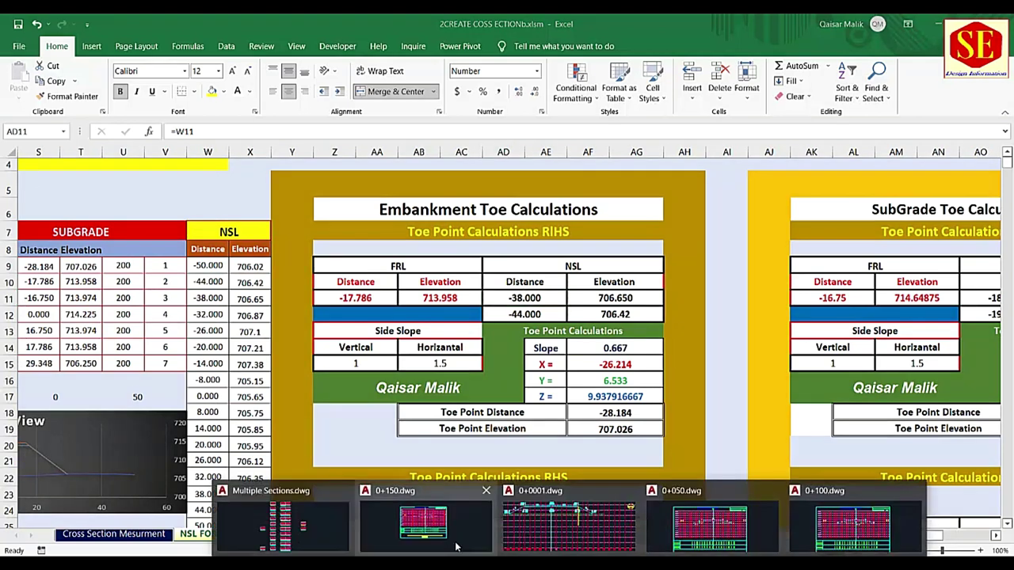
# - Bring up the 0+0001 cross-section drawing in AutoCAD
pyautogui.click(420, 515)
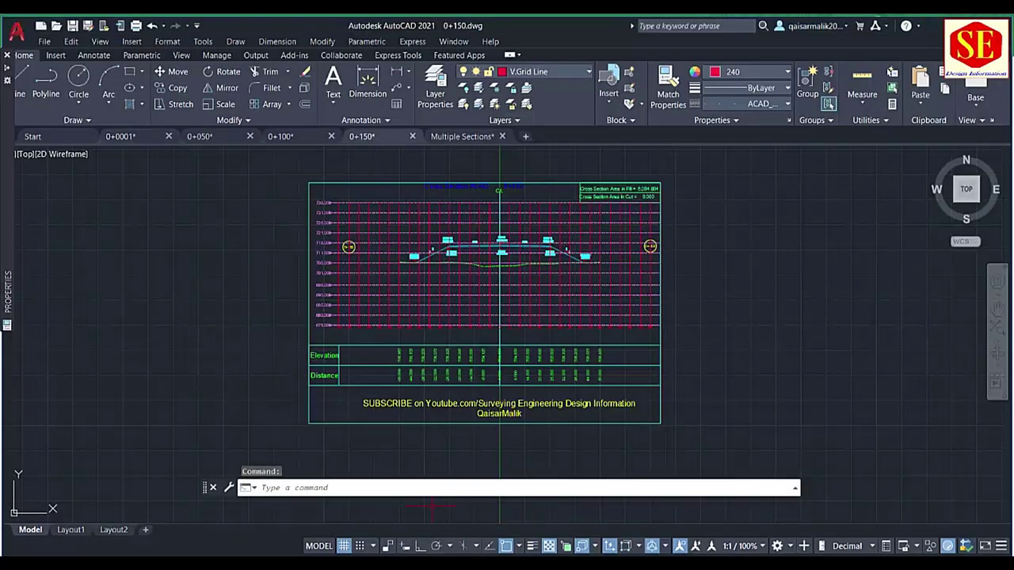
pyautogui.click(206, 136)
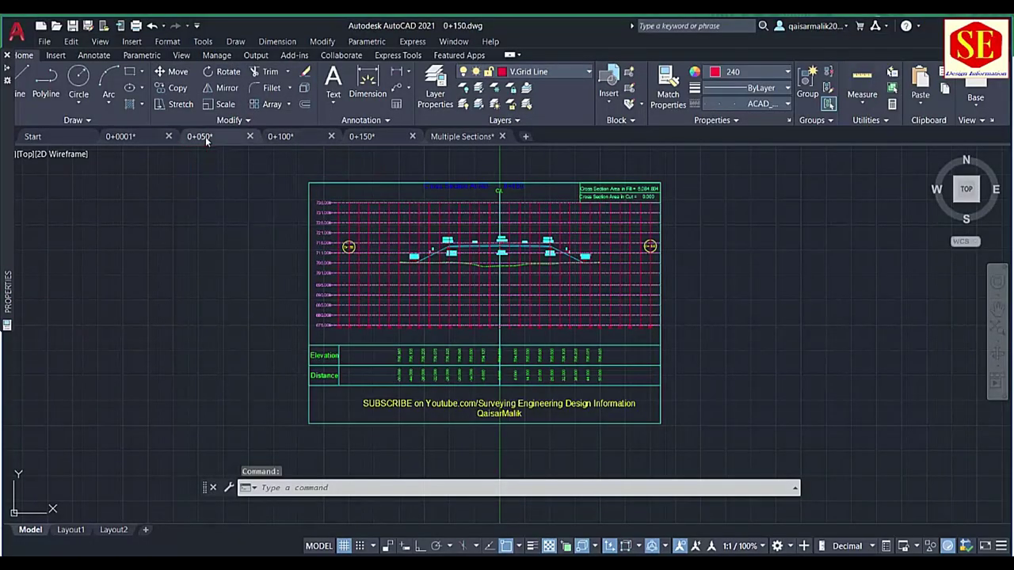
pyautogui.click(149, 141)
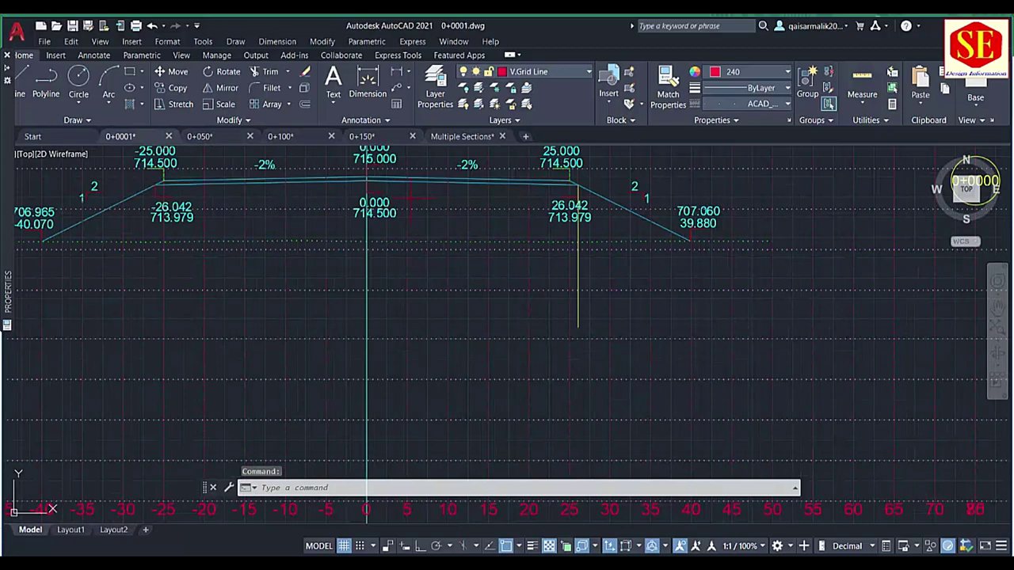
pyautogui.scroll(2, 604, 274)
pyautogui.scroll(2, 574, 266)
pyautogui.scroll(2, 543, 258)
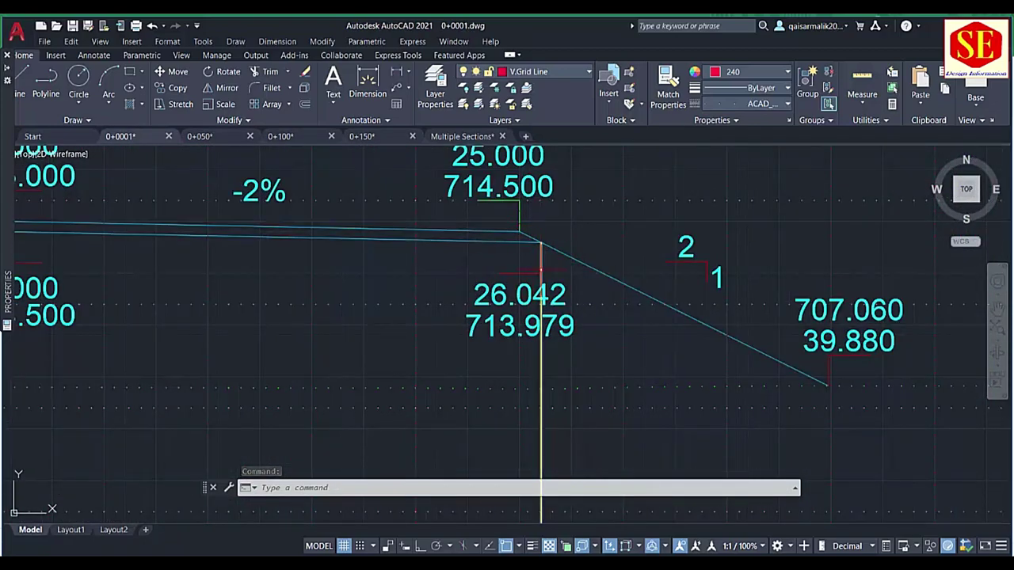
pyautogui.scroll(-3, 541, 261)
pyautogui.scroll(-3, 547, 266)
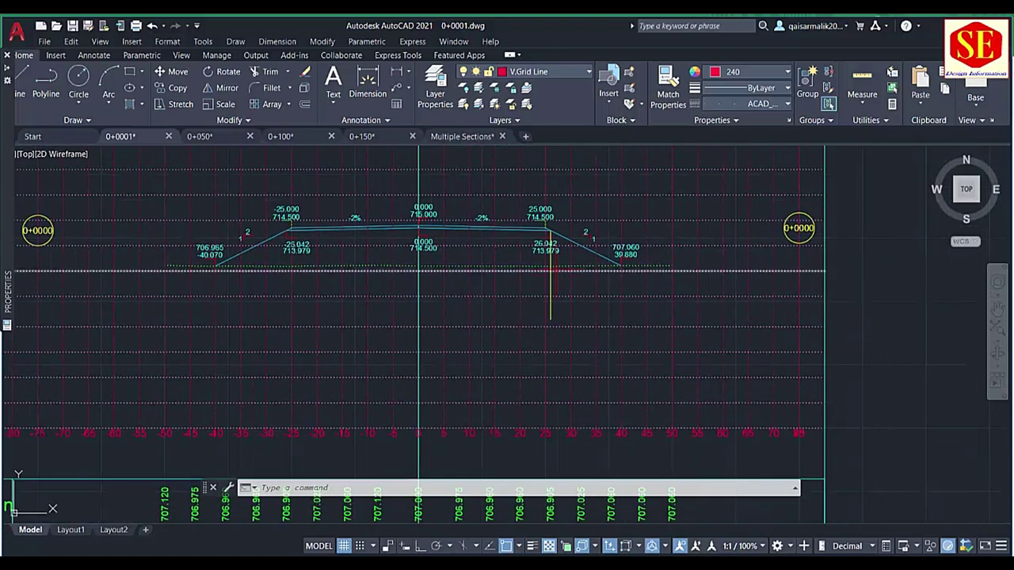
# - Stretch the yellow vertical line at the 26.042 point down past the distance row
pyautogui.click(551, 311)
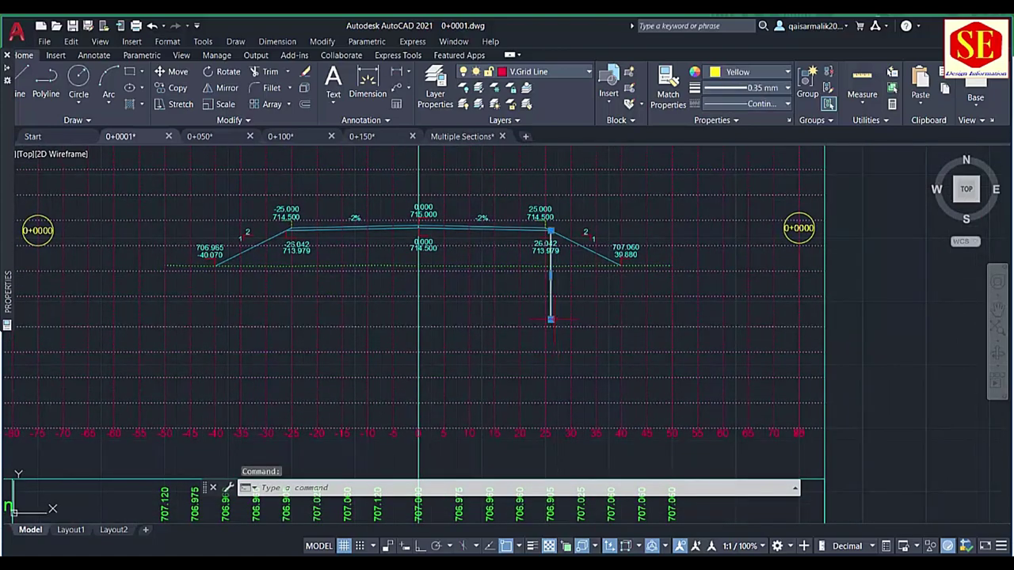
pyautogui.click(551, 319)
pyautogui.scroll(2, 549, 363)
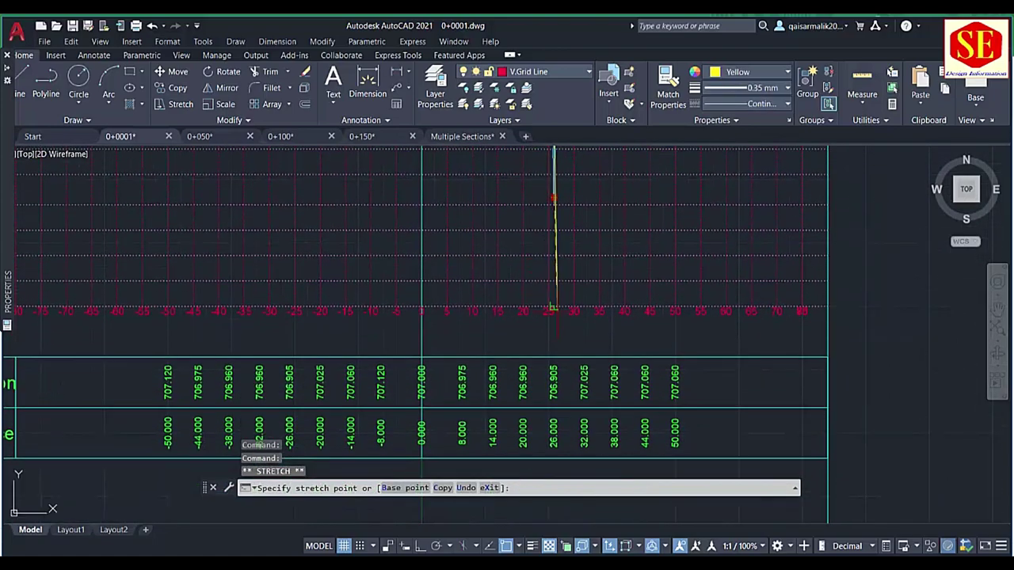
pyautogui.scroll(-3, 554, 414)
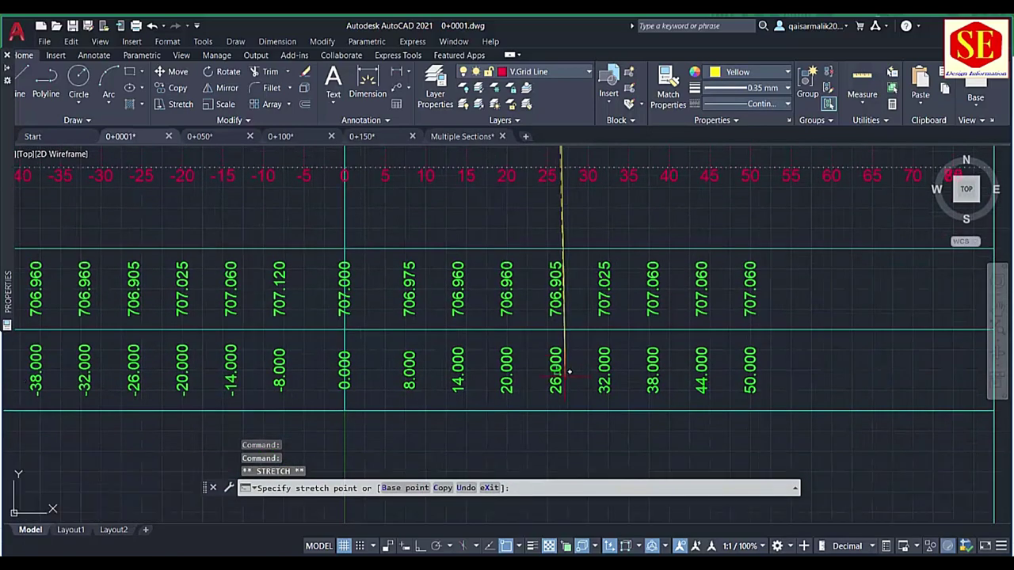
pyautogui.click(562, 432)
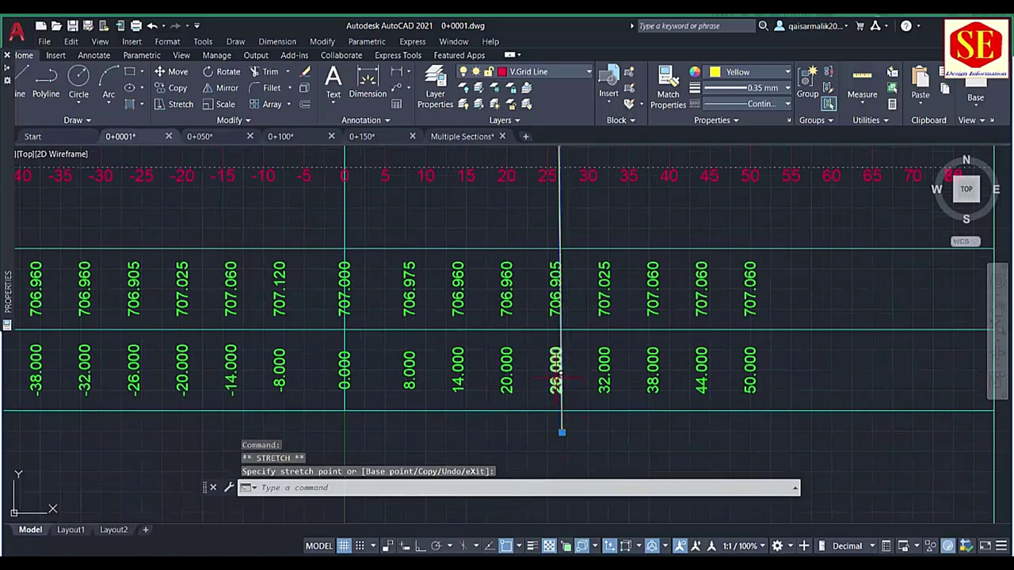
pyautogui.press('Escape')
pyautogui.scroll(-3, 572, 347)
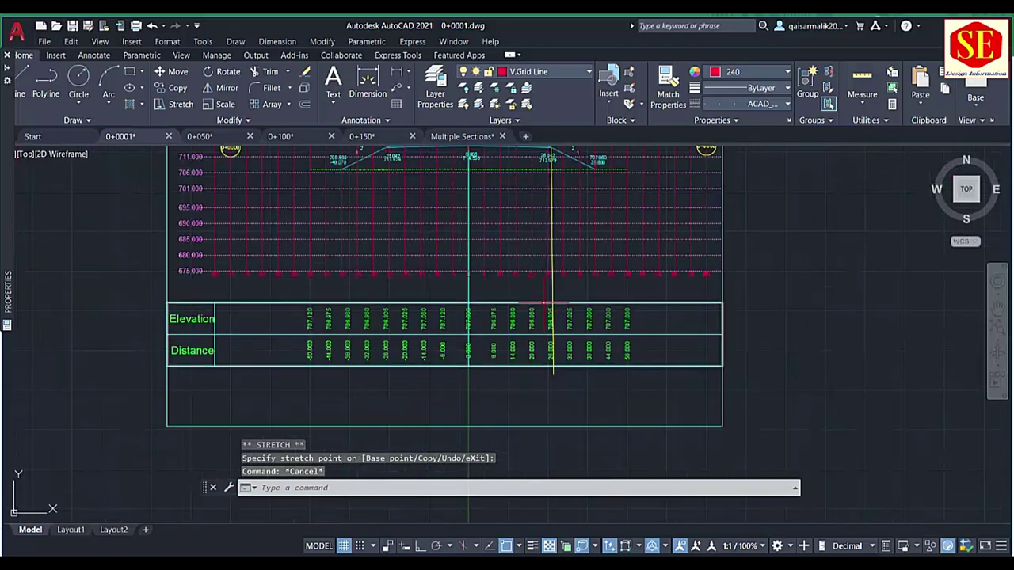
pyautogui.scroll(5, 573, 347)
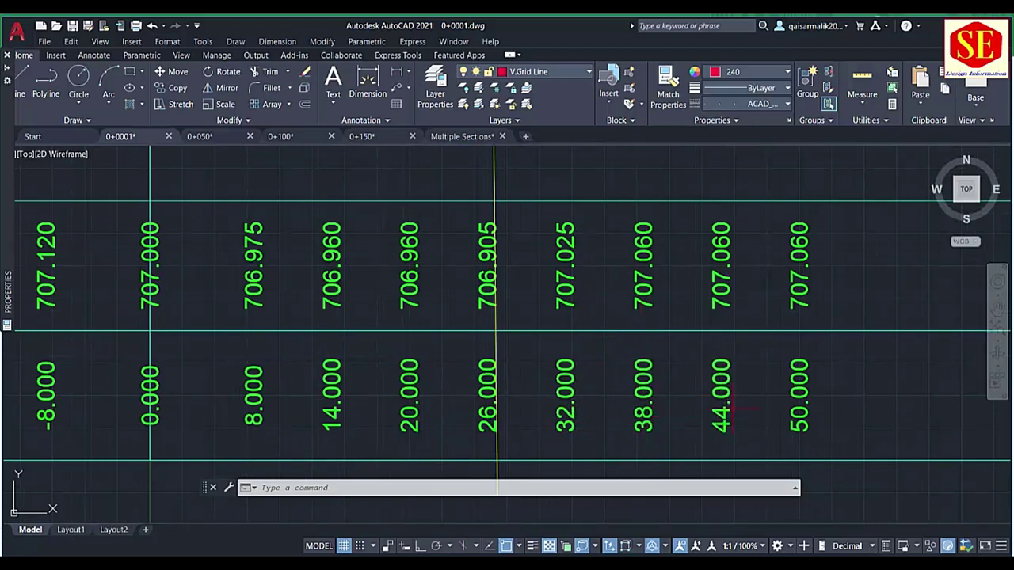
# - Select the 38.000 distance label and the 707.060 elevation labels
pyautogui.moveTo(737, 337); pyautogui.dragTo(626, 396)
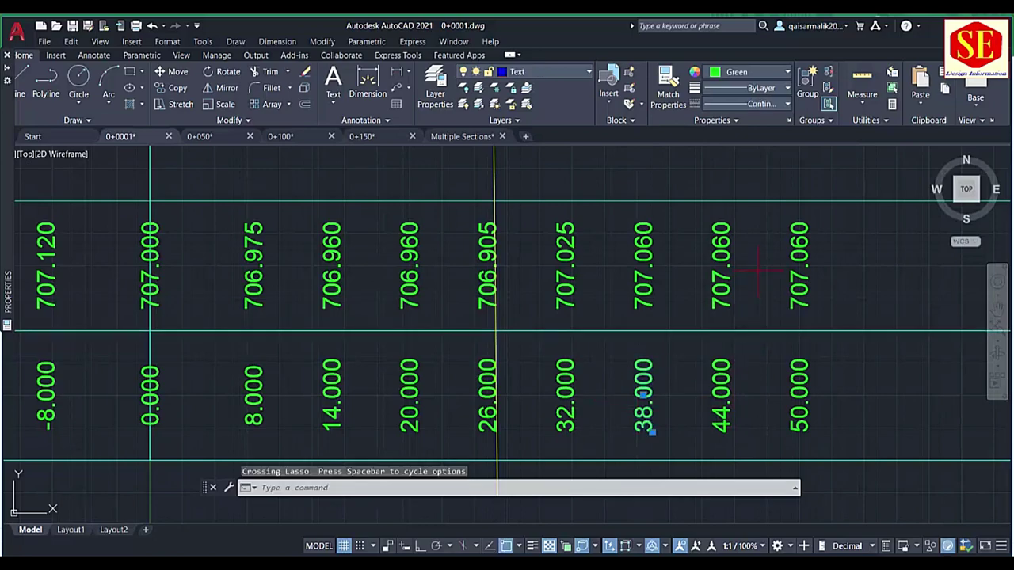
pyautogui.moveTo(759, 271); pyautogui.dragTo(610, 265)
pyautogui.scroll(-5, 662, 277)
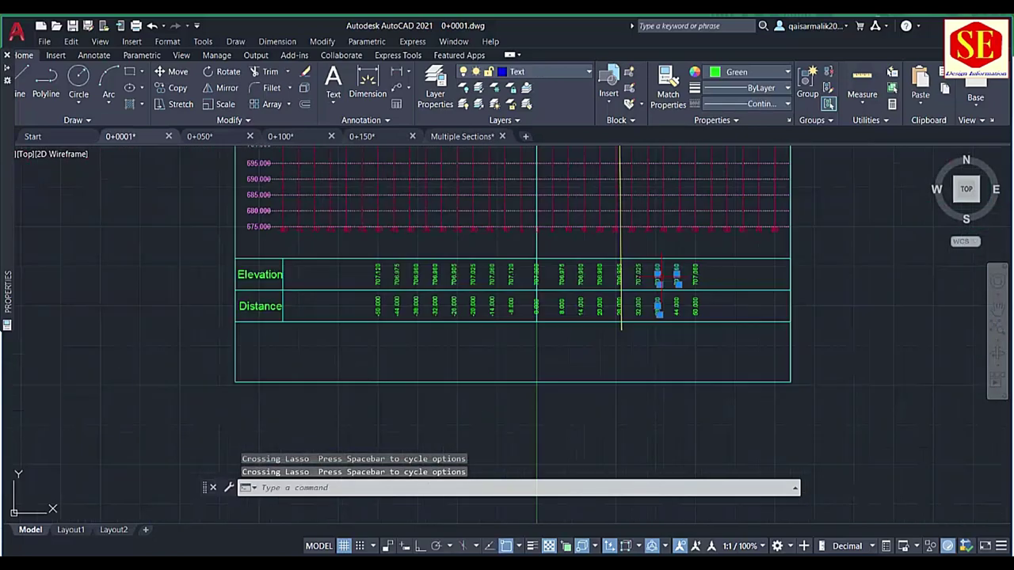
pyautogui.scroll(3, 654, 260)
pyautogui.scroll(2, 645, 260)
pyautogui.scroll(2, 637, 259)
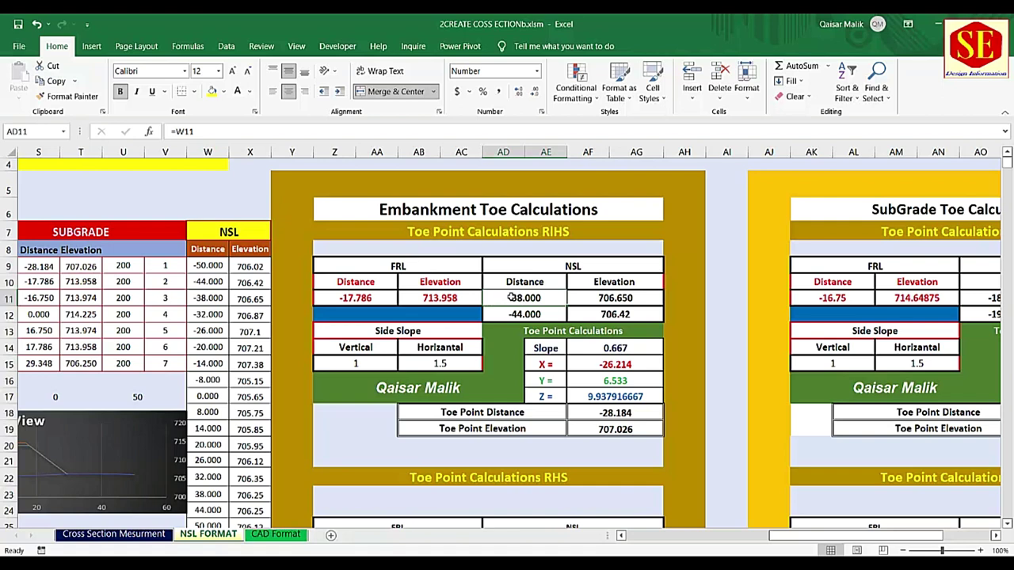
# - Leave the AD11 formula unchanged and clear the NSL distance and elevation cells AD11:AG12
pyautogui.doubleClick(511, 298)
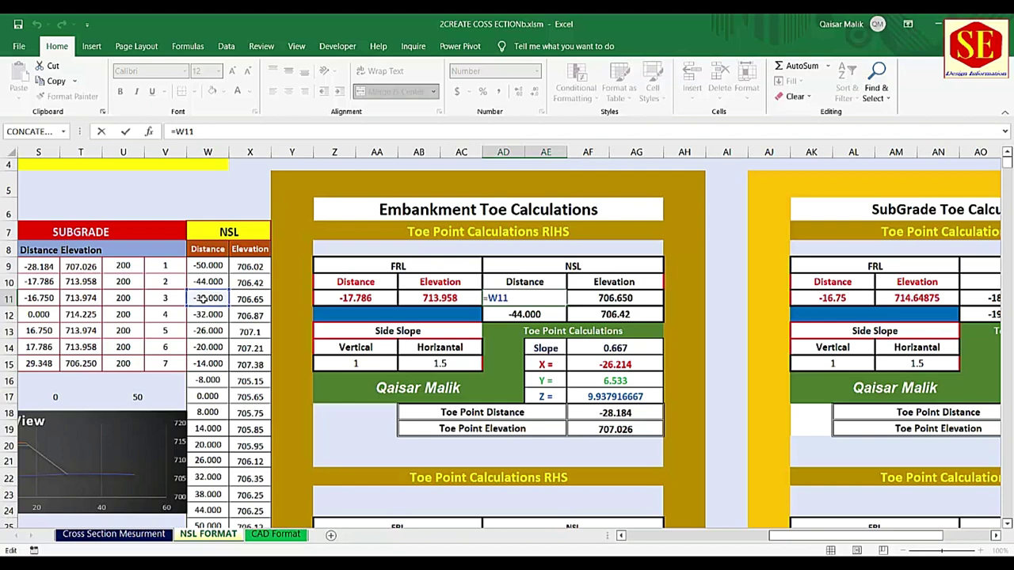
pyautogui.hotkey('ctrl', 'Return')
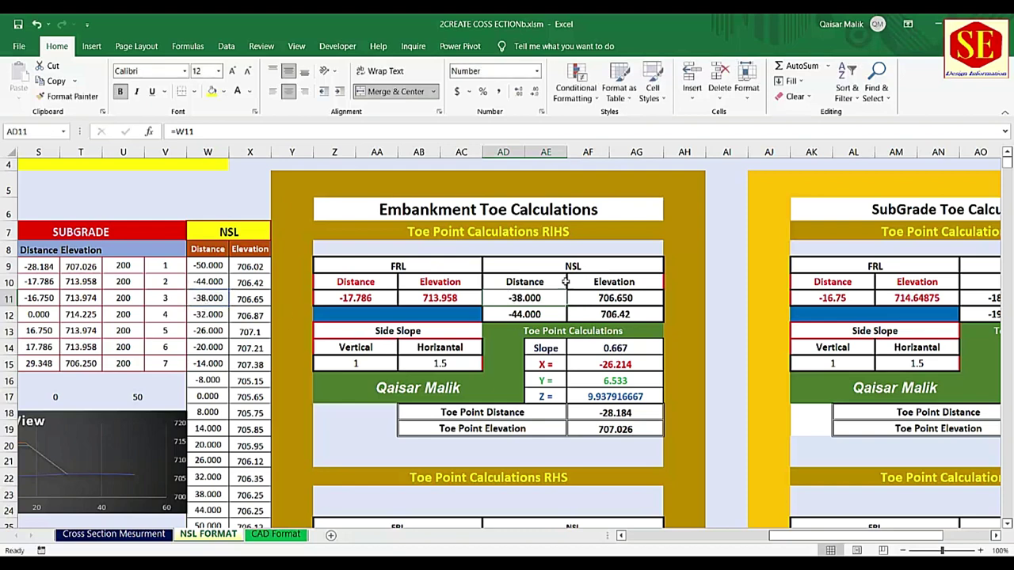
pyautogui.moveTo(536, 296); pyautogui.dragTo(594, 312)
pyautogui.press('Delete')
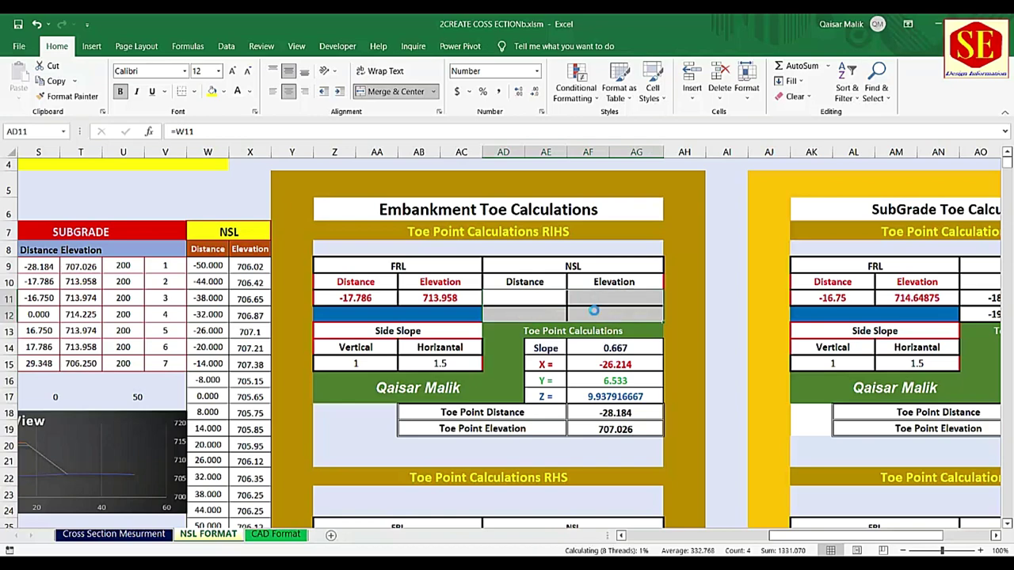
pyautogui.moveTo(798, 538); pyautogui.dragTo(766, 539)
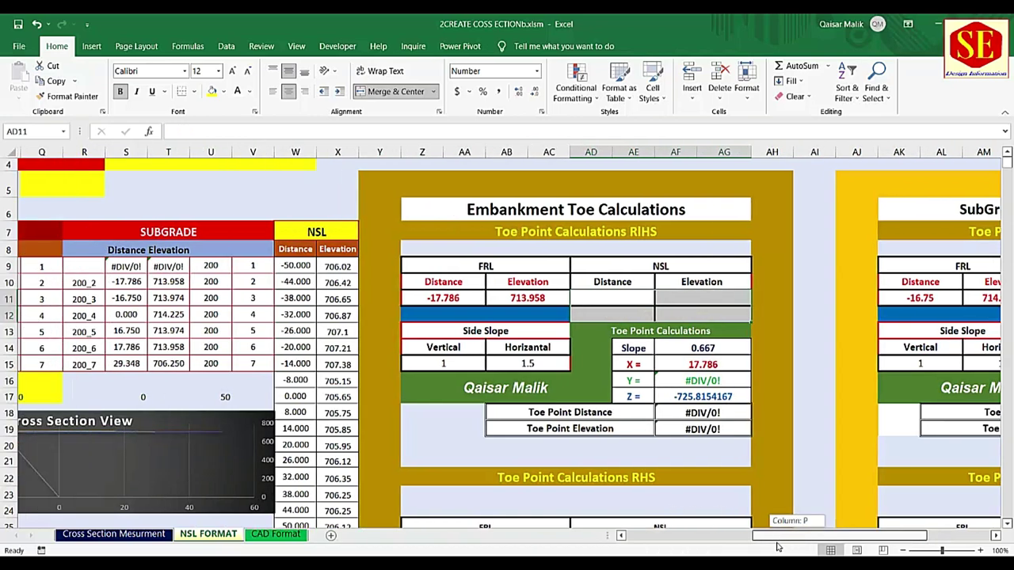
pyautogui.click(432, 555)
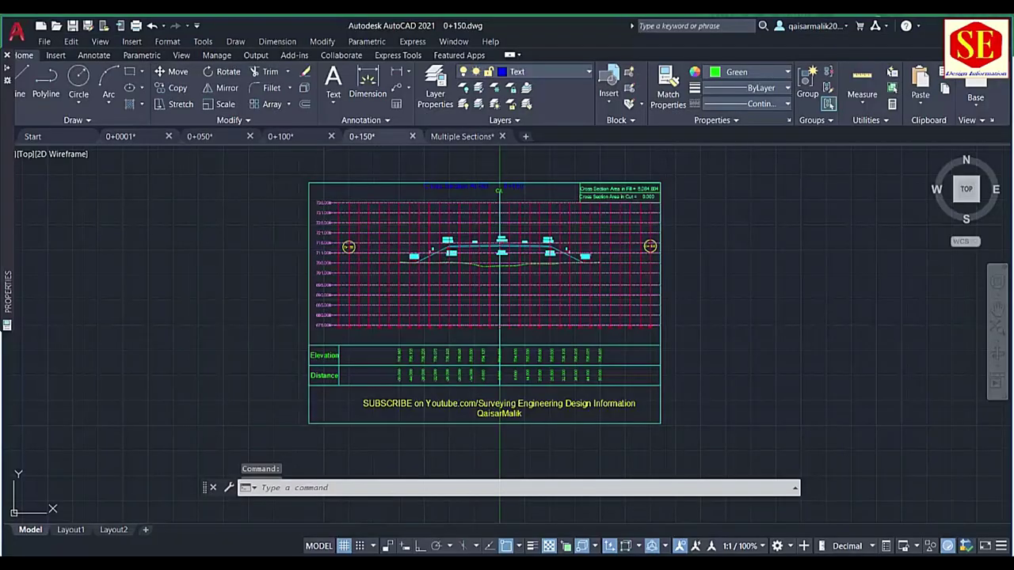
# - Pan the 0+0001 cross-section down to its elevation and distance rows (-32.000 to 50.000)
pyautogui.scroll(5, 419, 311)
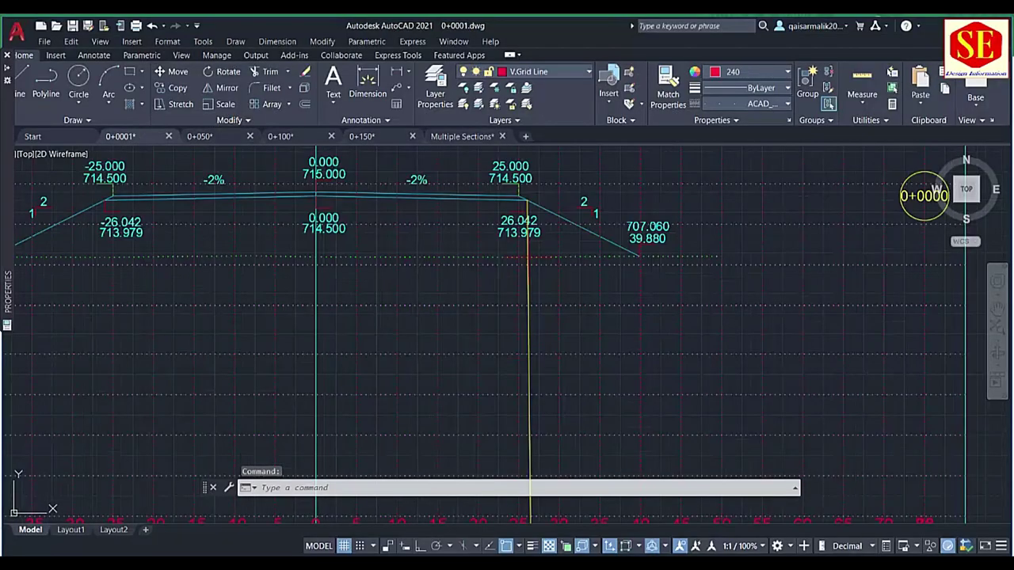
pyautogui.moveTo(526, 329); pyautogui.dragTo(521, 277)
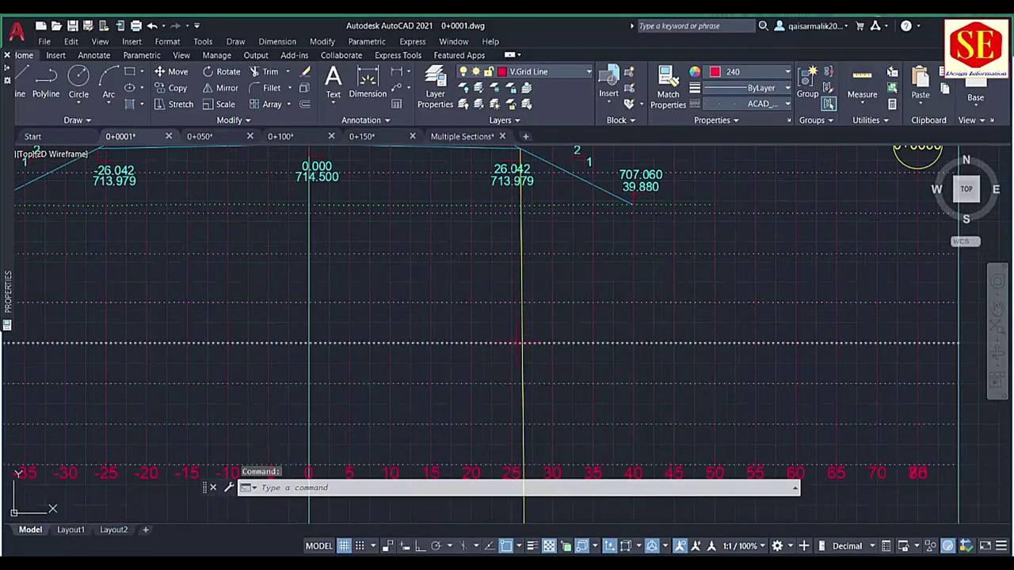
pyautogui.moveTo(527, 519); pyautogui.dragTo(519, 267)
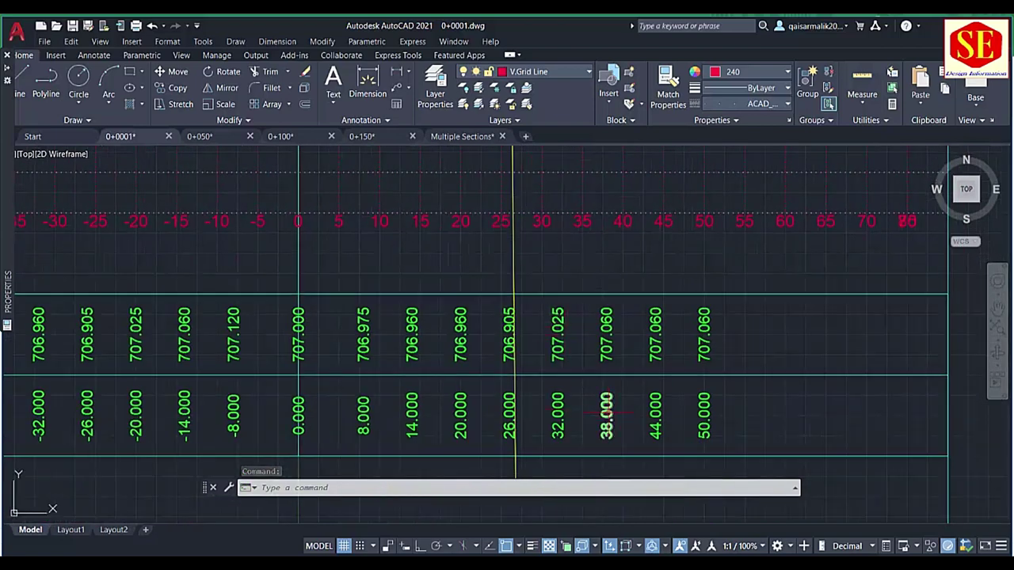
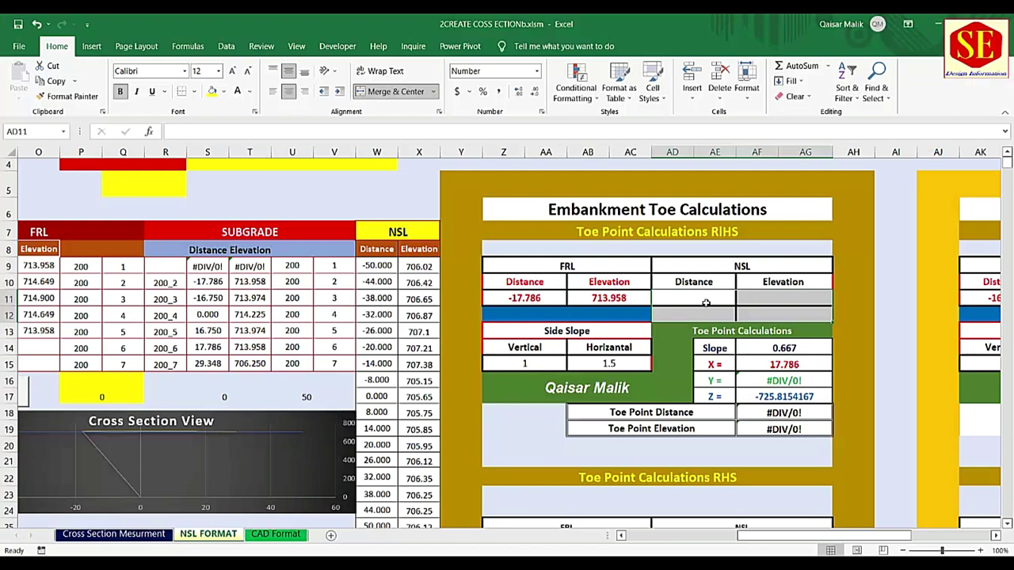
# - Link the toe panel's first NSL point to -32.000 and 706.87 with =W12 and =X12
pyautogui.click(706, 302)
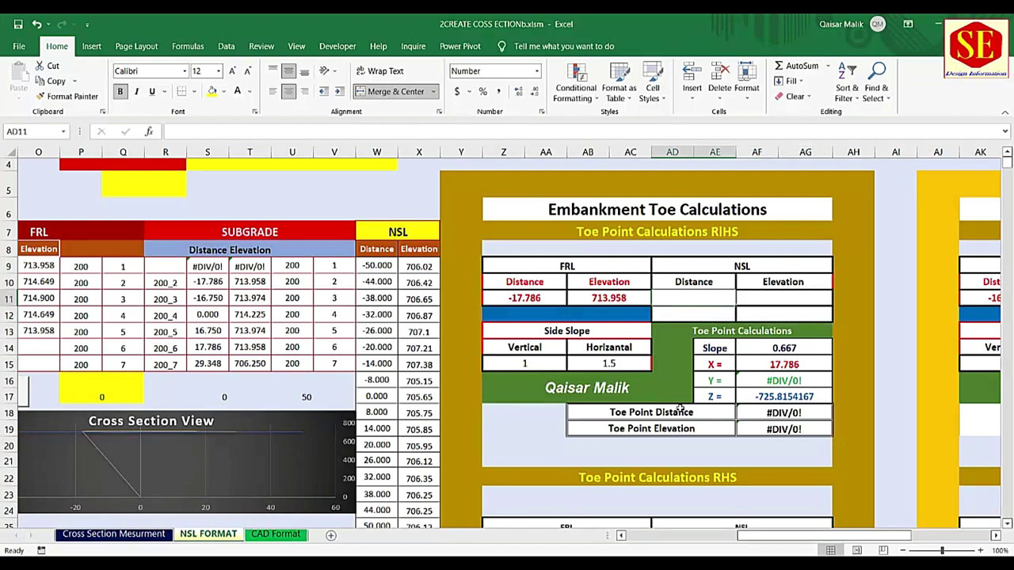
pyautogui.write('=')
pyautogui.click(373, 317)
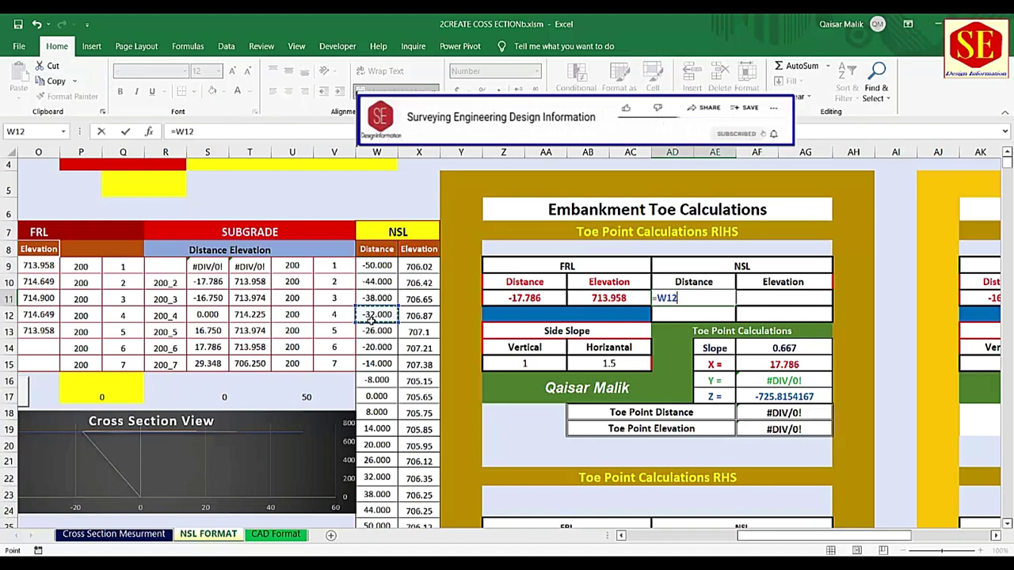
pyautogui.press('Return')
pyautogui.click(783, 303)
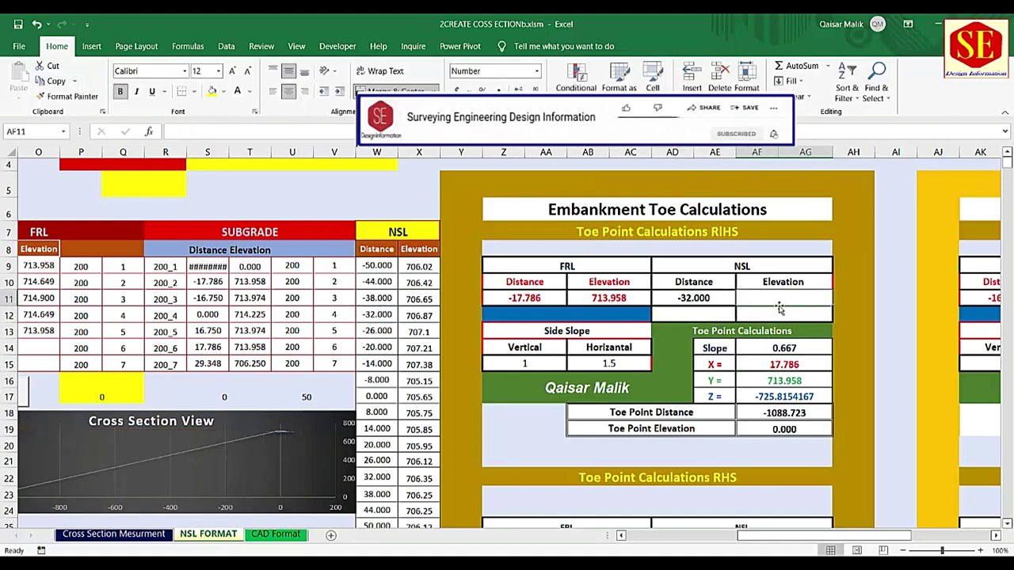
pyautogui.write('=')
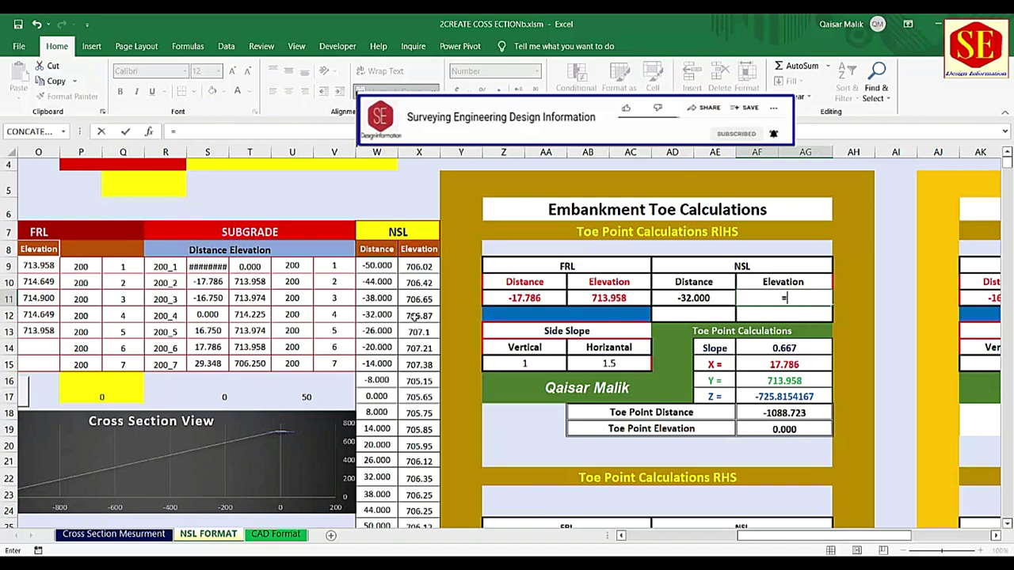
pyautogui.click(415, 316)
pyautogui.press('Return')
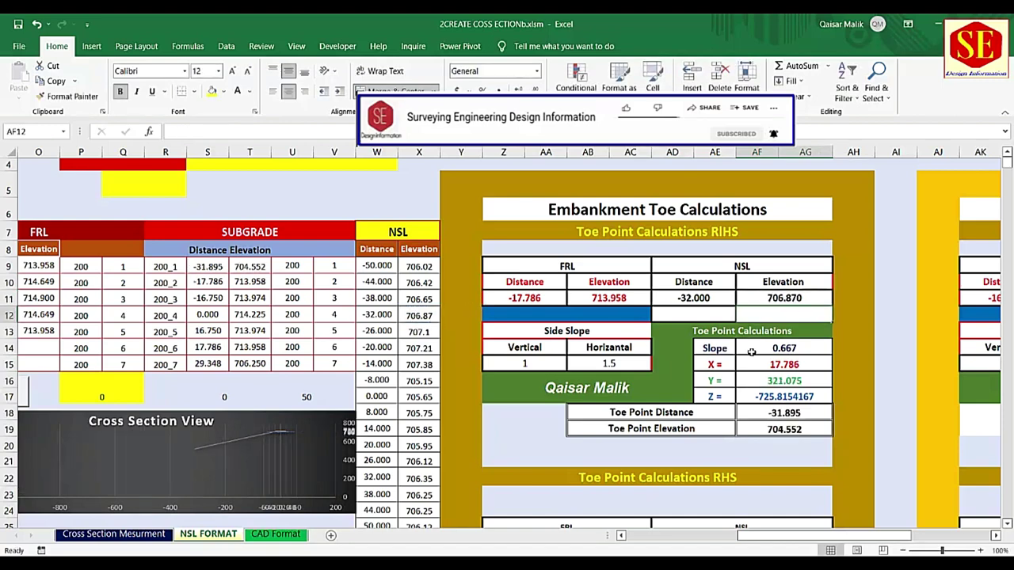
# - Link the second NSL point to -38.000 and 706.65 with =W11 and =X11
pyautogui.click(706, 316)
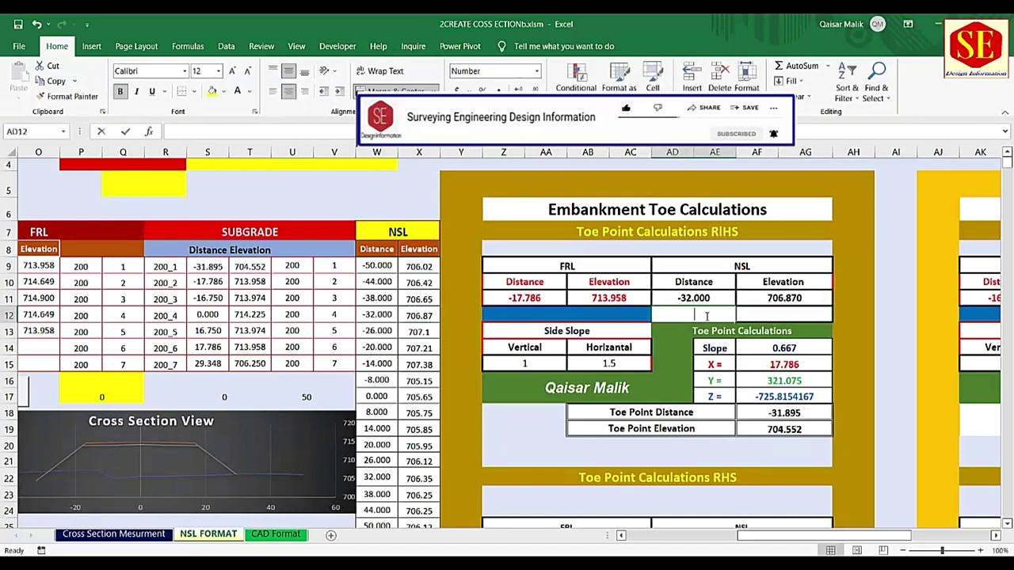
pyautogui.write('=')
pyautogui.click(377, 298)
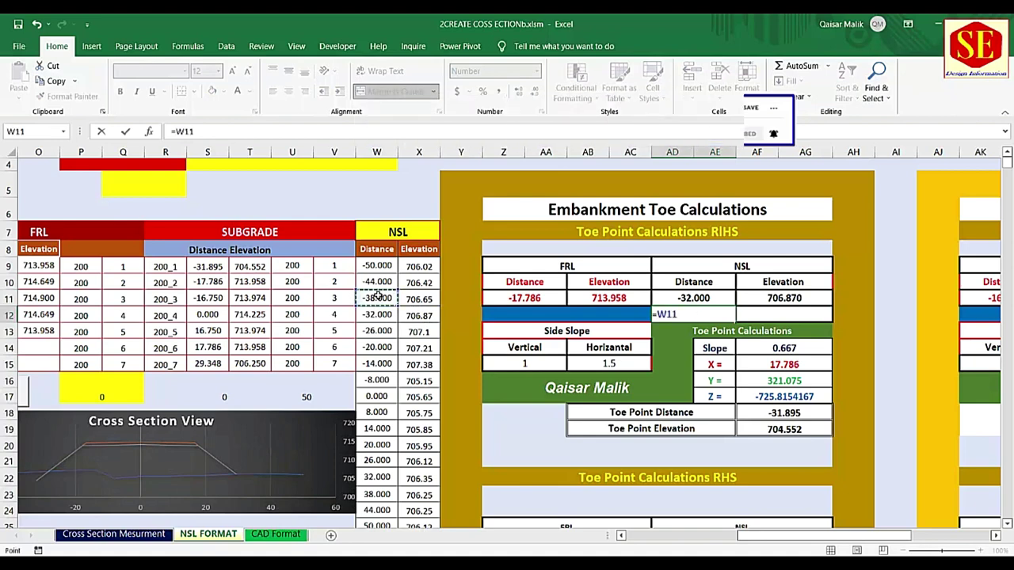
pyautogui.press('Return')
pyautogui.click(783, 311)
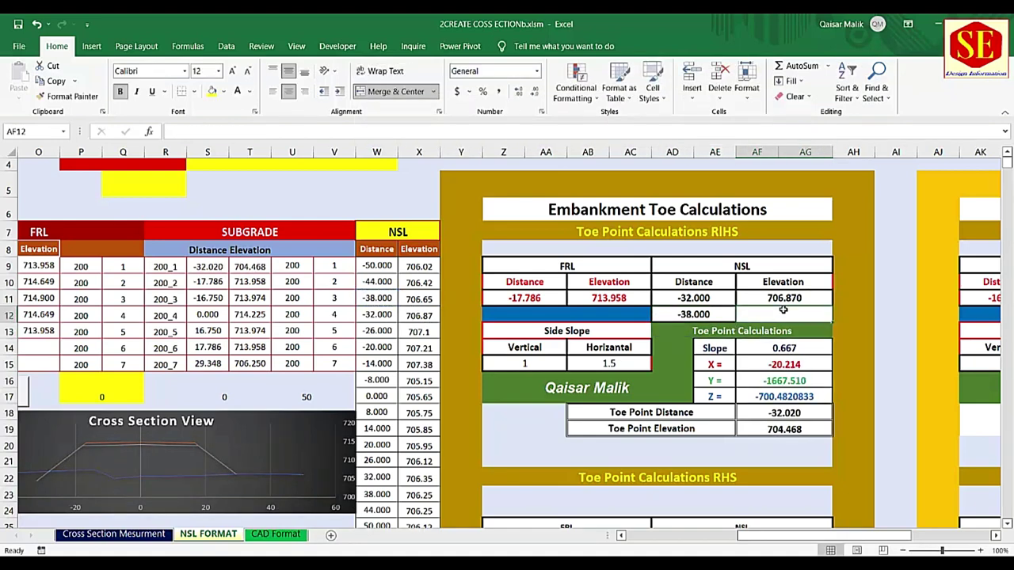
pyautogui.write('=')
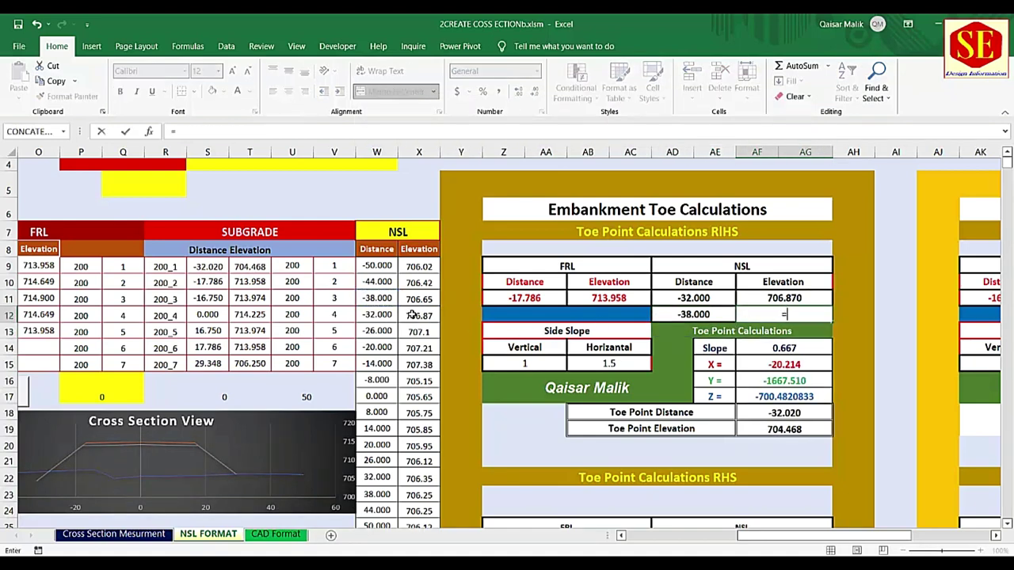
pyautogui.click(414, 299)
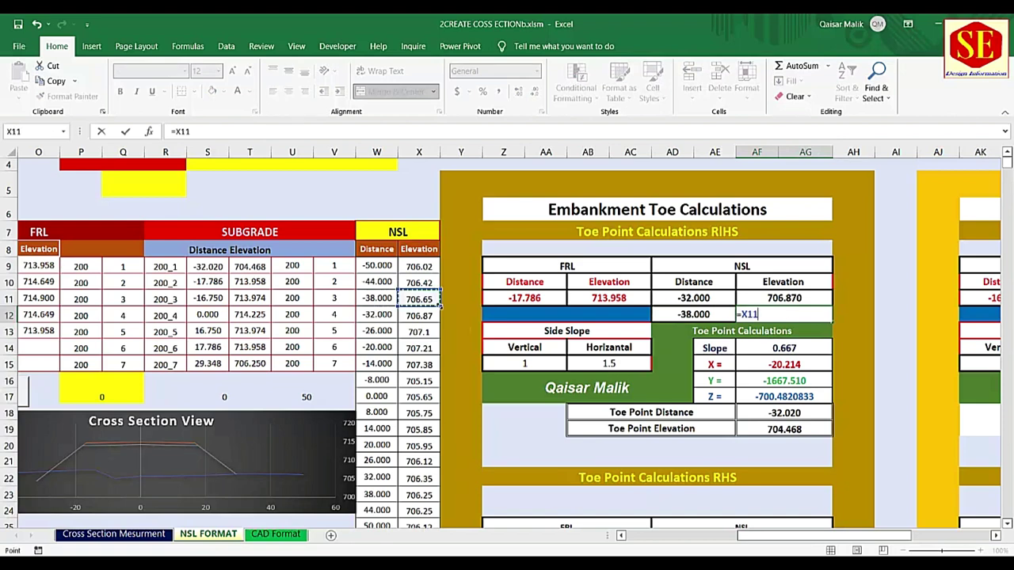
pyautogui.press('Return')
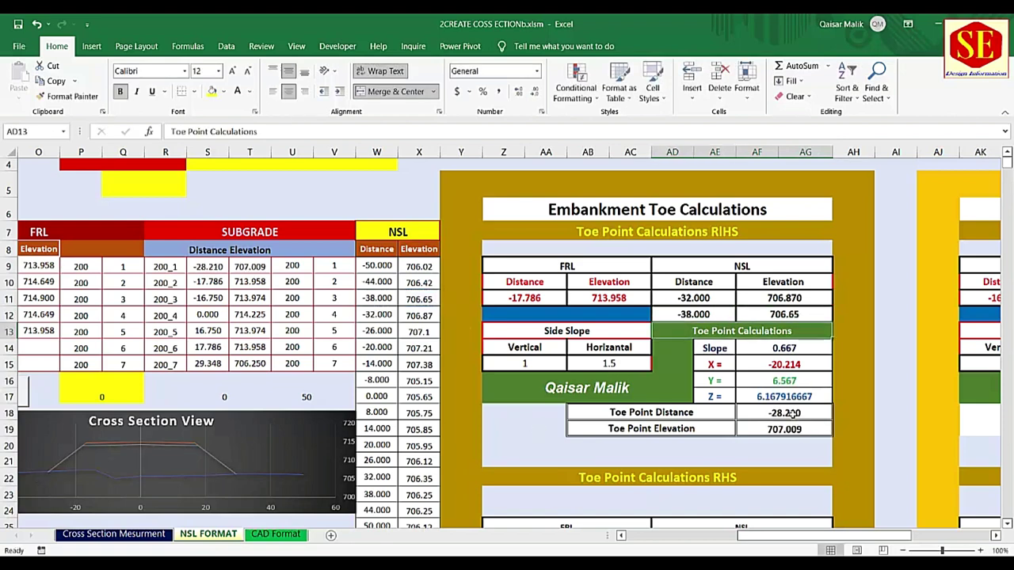
# - Relink AD11 and AF11 to =W14 and =X14, making the first NSL point -20.000 at 707.210
pyautogui.scroll(-1, 467, 352)
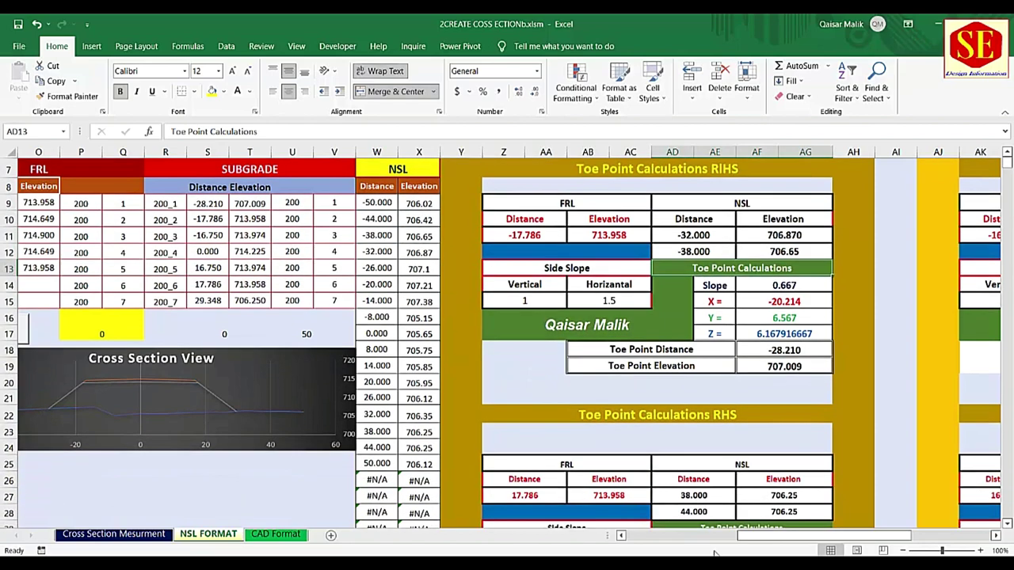
pyautogui.moveTo(765, 536)
pyautogui.mouseDown()
pyautogui.moveTo(708, 555)
pyautogui.moveTo(637, 554)
pyautogui.mouseUp()
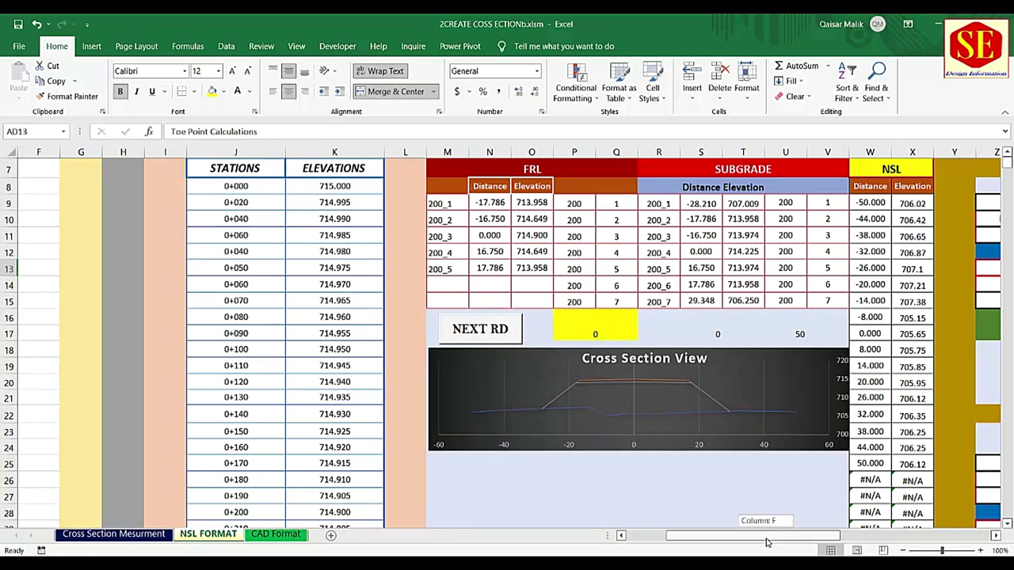
pyautogui.moveTo(770, 537); pyautogui.dragTo(842, 547)
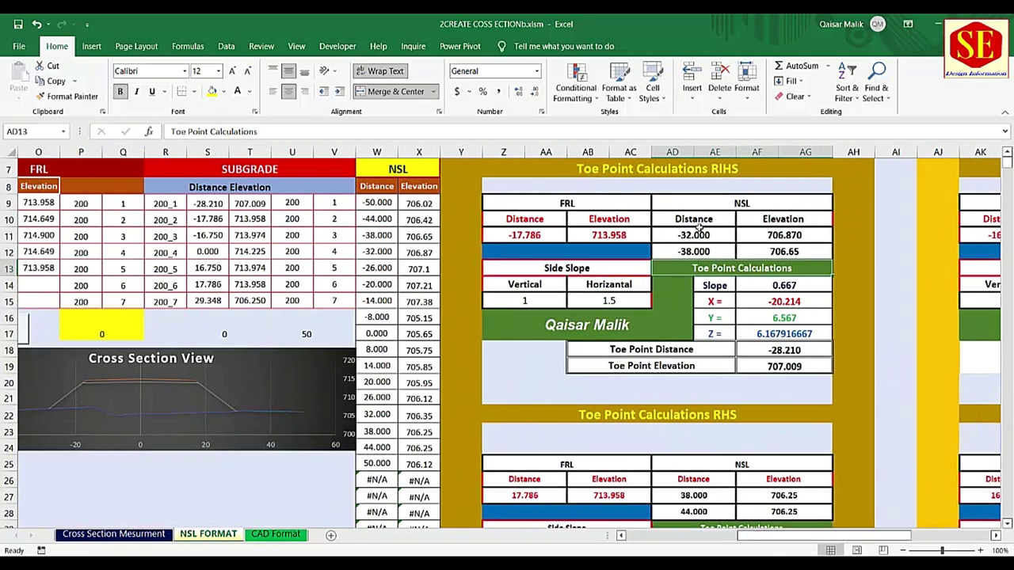
pyautogui.click(704, 235)
pyautogui.write('=')
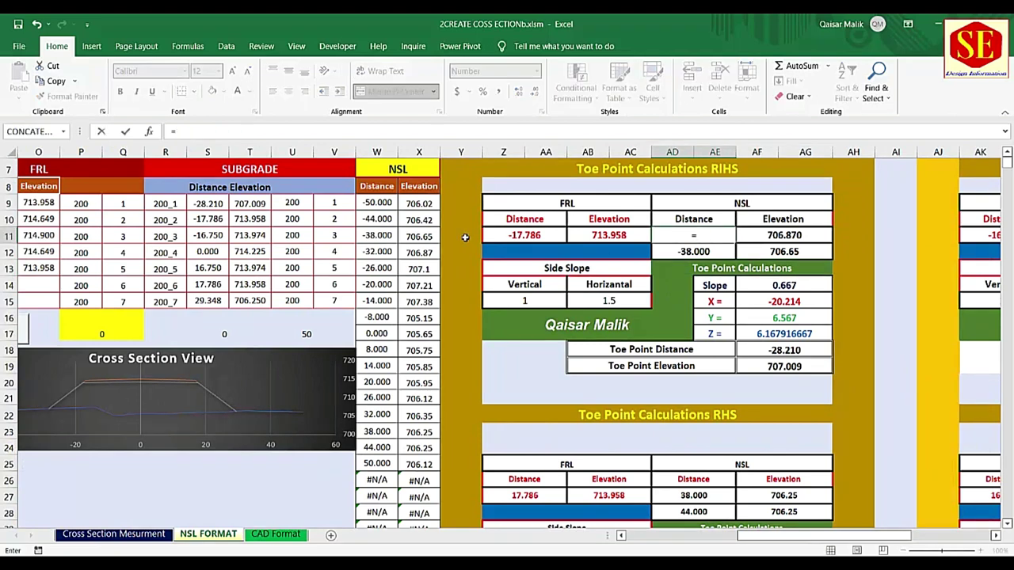
pyautogui.click(377, 286)
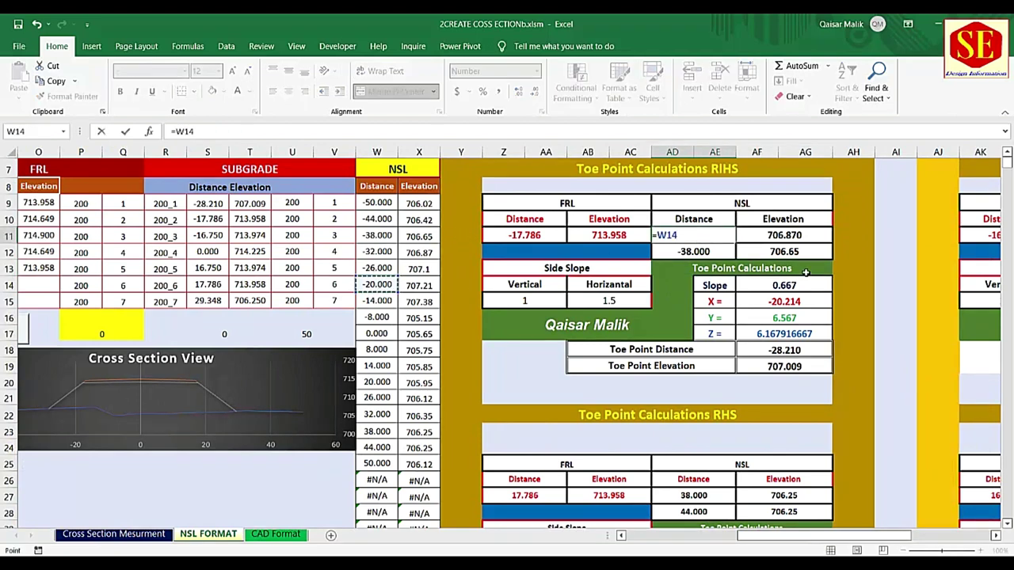
pyautogui.press('Return')
pyautogui.click(802, 235)
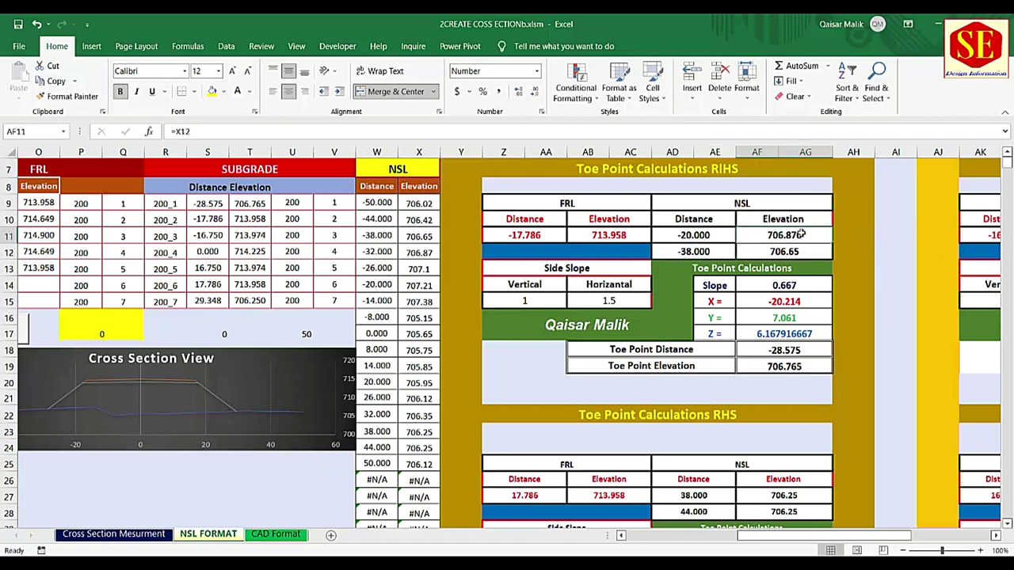
pyautogui.write('=')
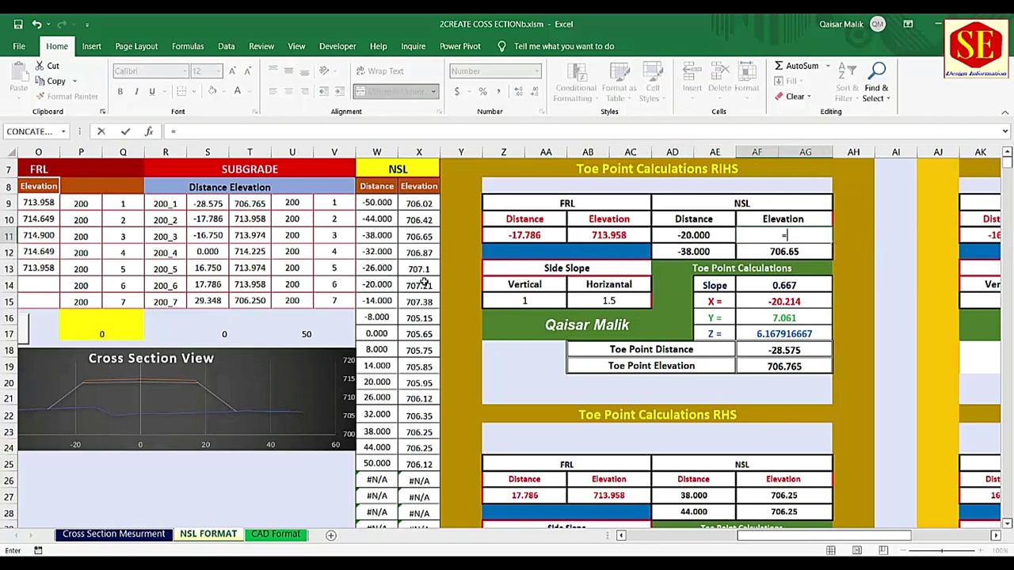
pyautogui.click(424, 283)
pyautogui.press('Return')
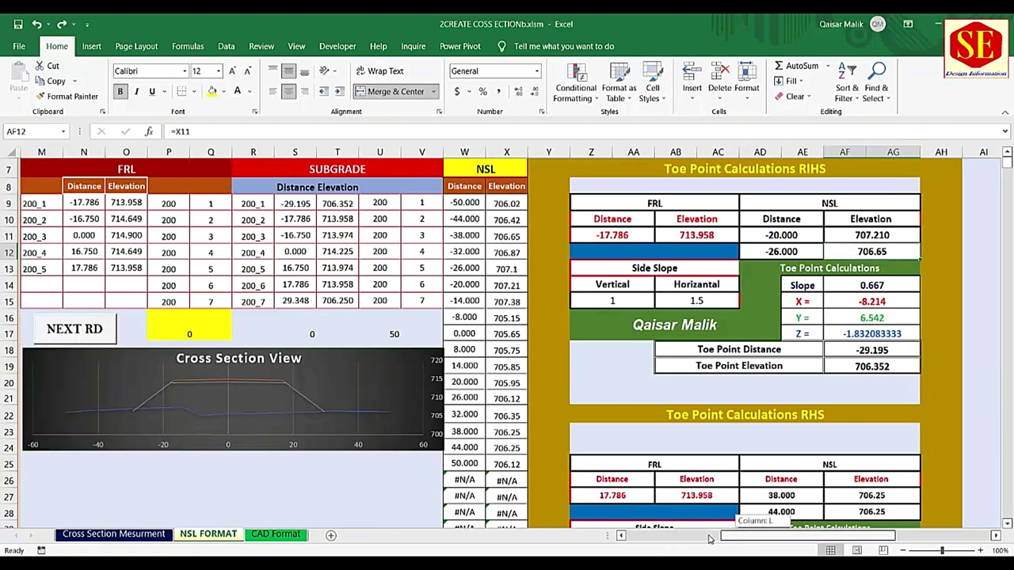
# - Make the Cross Section View chart taller so the left slope shows reaching the -29.195 toe
pyautogui.moveTo(764, 536); pyautogui.dragTo(653, 536)
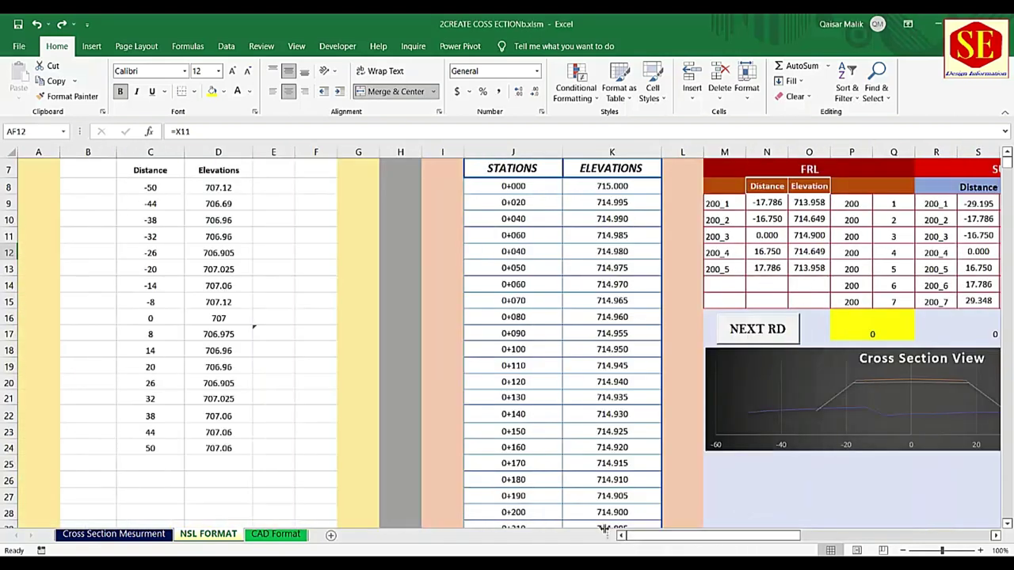
pyautogui.click(831, 413)
pyautogui.moveTo(913, 450); pyautogui.dragTo(915, 487)
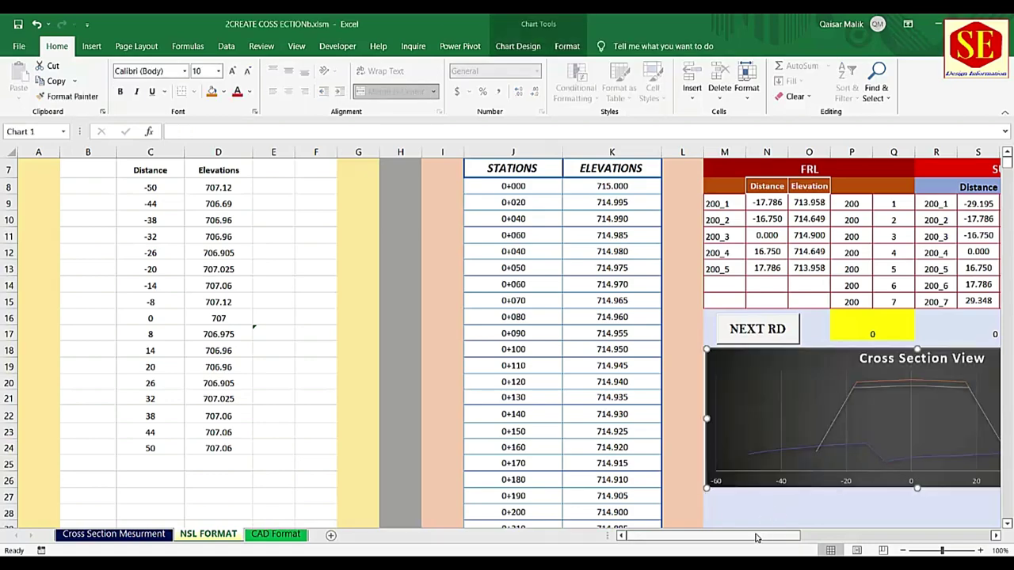
pyautogui.moveTo(761, 536); pyautogui.dragTo(808, 535)
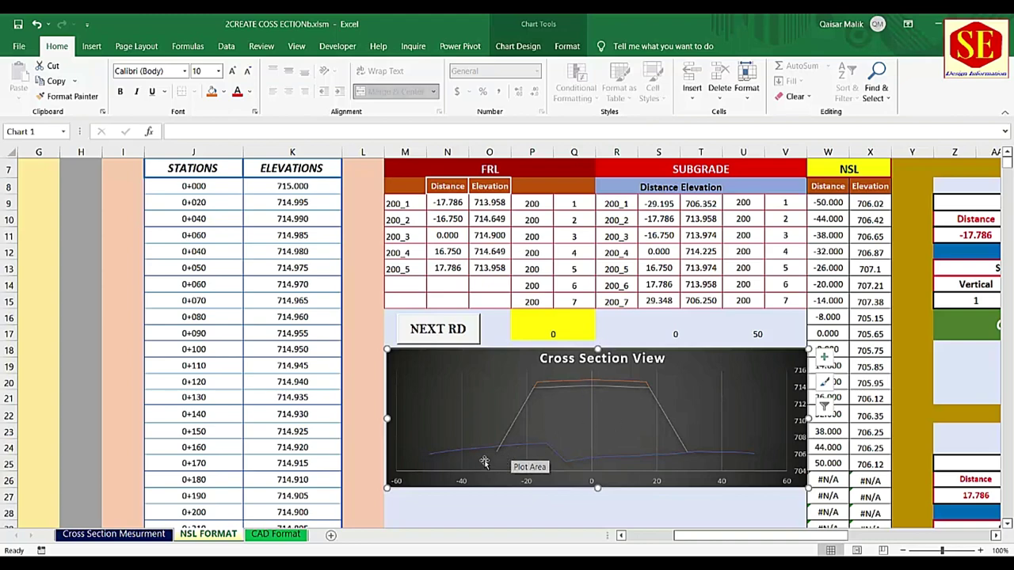
pyautogui.moveTo(724, 543); pyautogui.dragTo(763, 543)
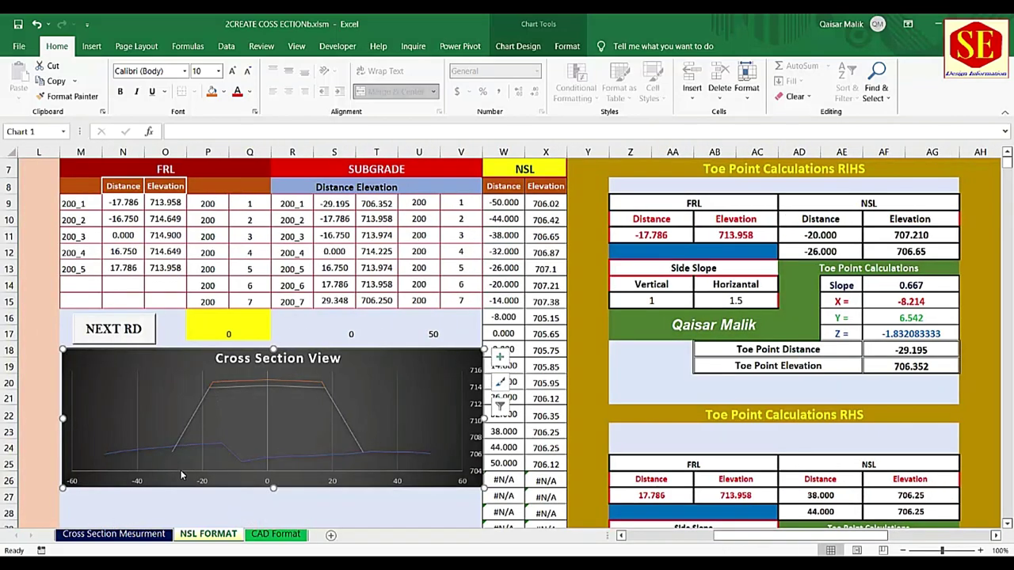
# - Link the first toe-table ground point to -26.000 and 707.1 with =W13 and =X13
pyautogui.click(839, 231)
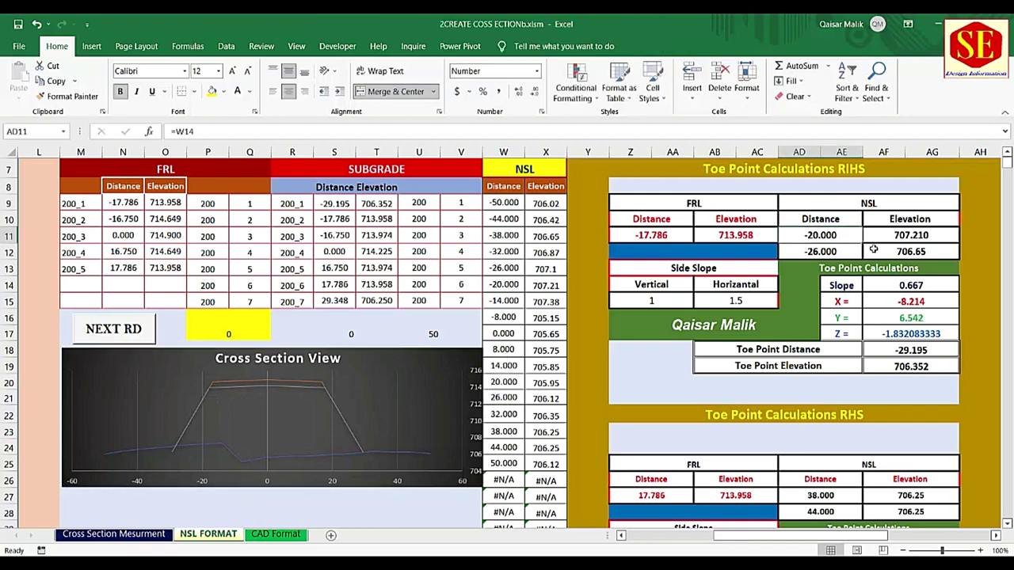
pyautogui.write('=')
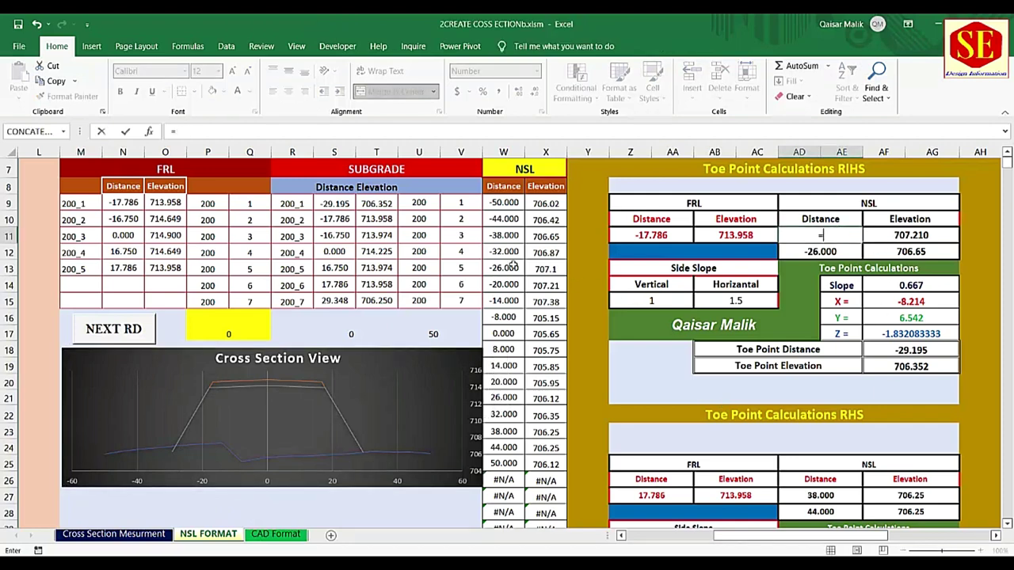
pyautogui.click(504, 269)
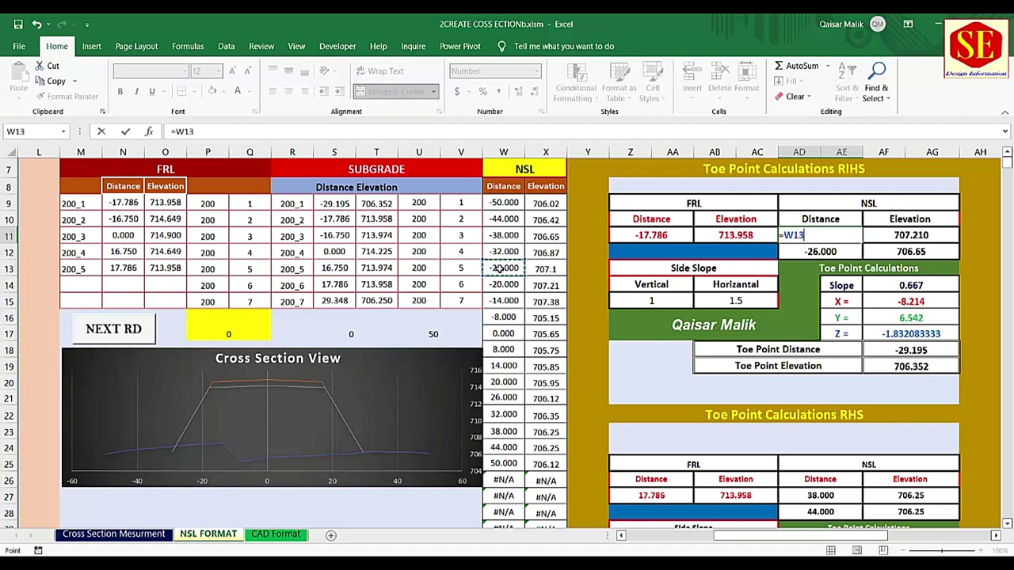
pyautogui.press('Return')
pyautogui.click(903, 235)
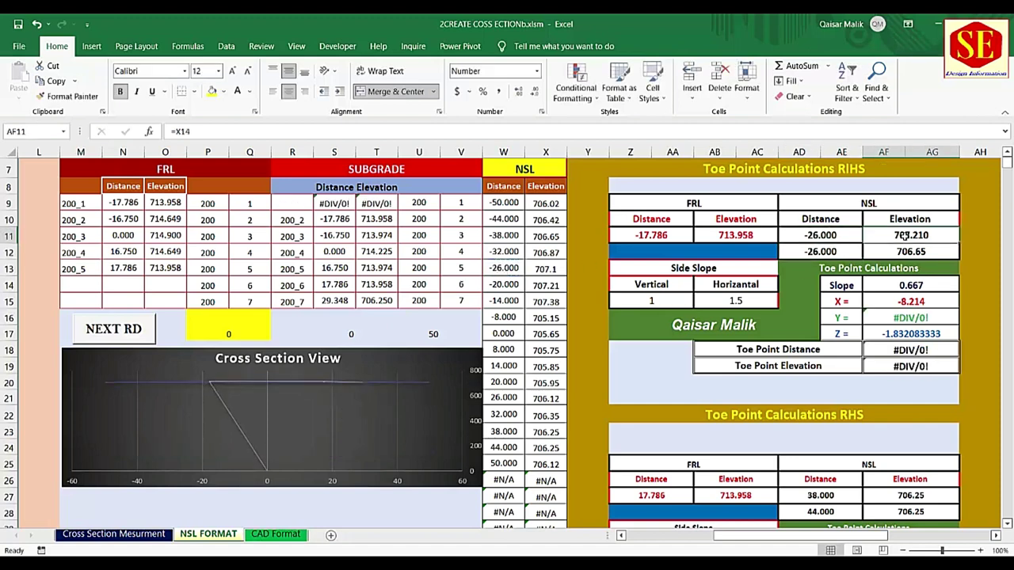
pyautogui.write('=')
pyautogui.click(557, 267)
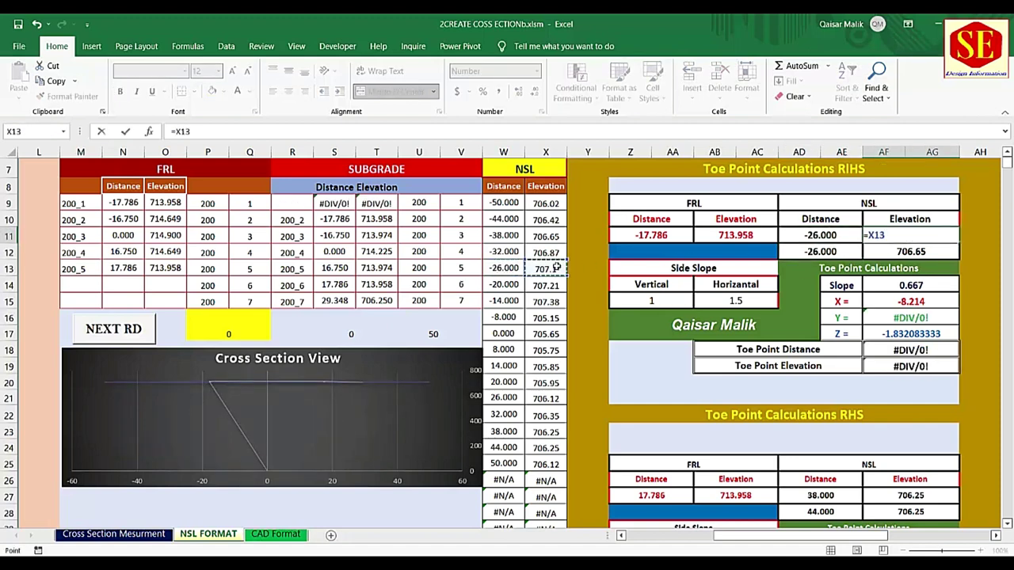
pyautogui.press('Return')
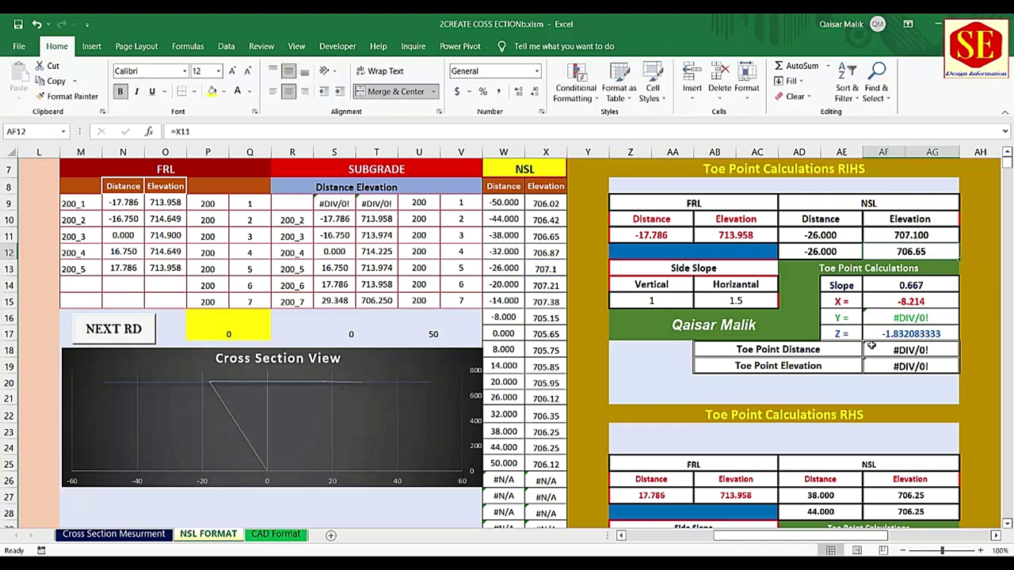
# - Link the second ground point to -32.000 and 706.87 with =W12 and =X12
pyautogui.click(838, 251)
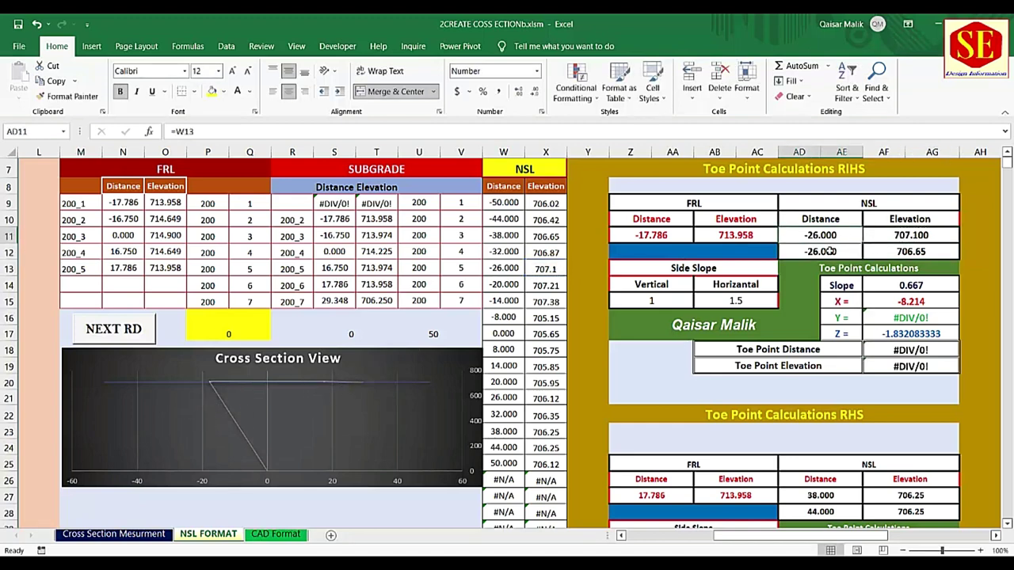
pyautogui.write('=')
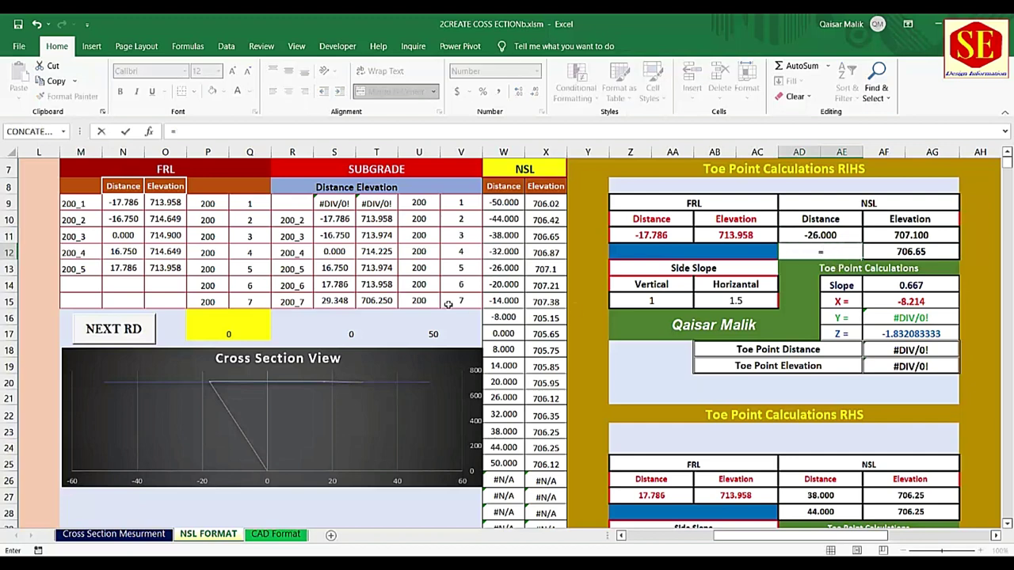
pyautogui.click(504, 251)
pyautogui.press('Return')
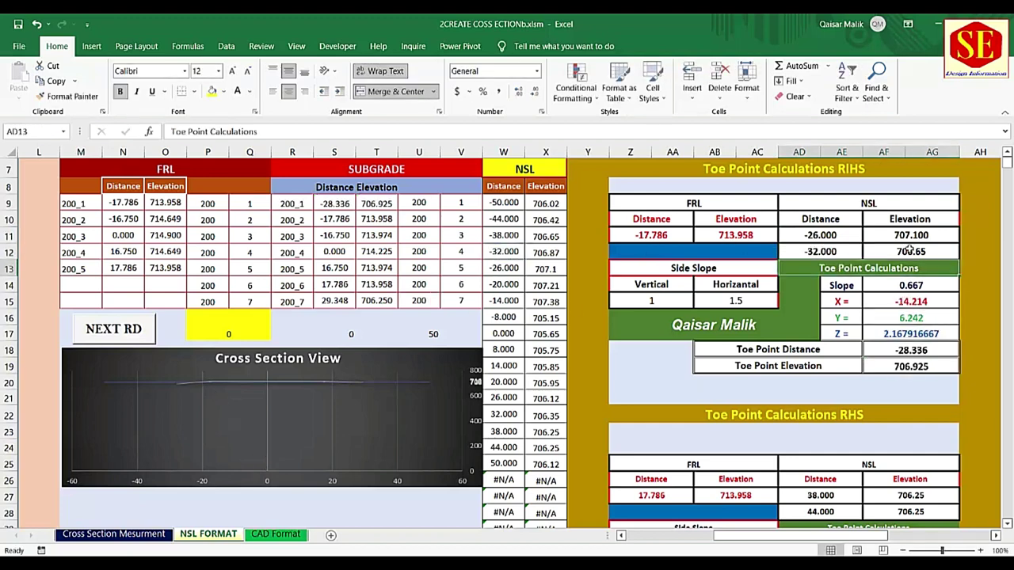
pyautogui.click(911, 250)
pyautogui.write('=')
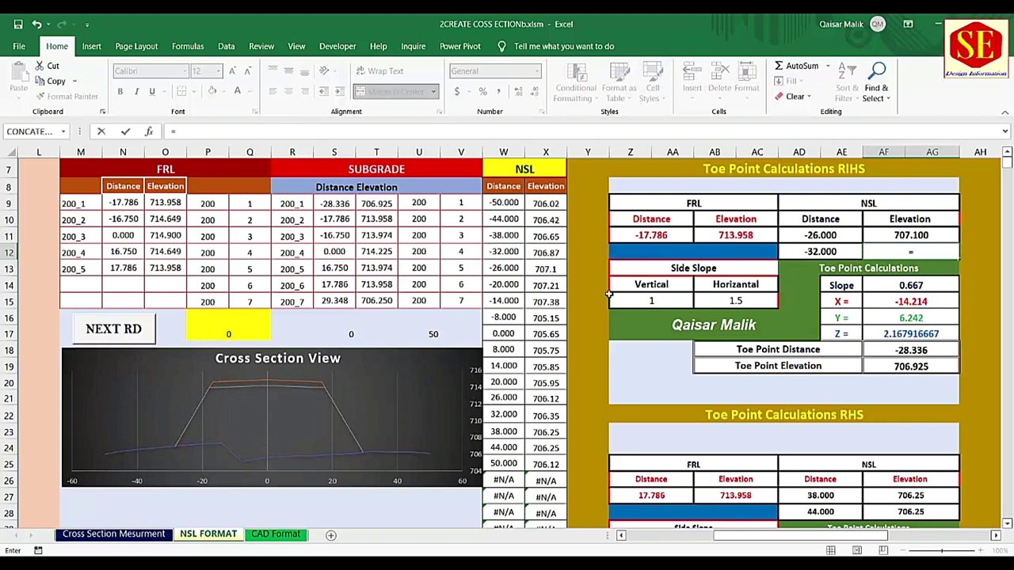
pyautogui.click(547, 251)
pyautogui.press('Return')
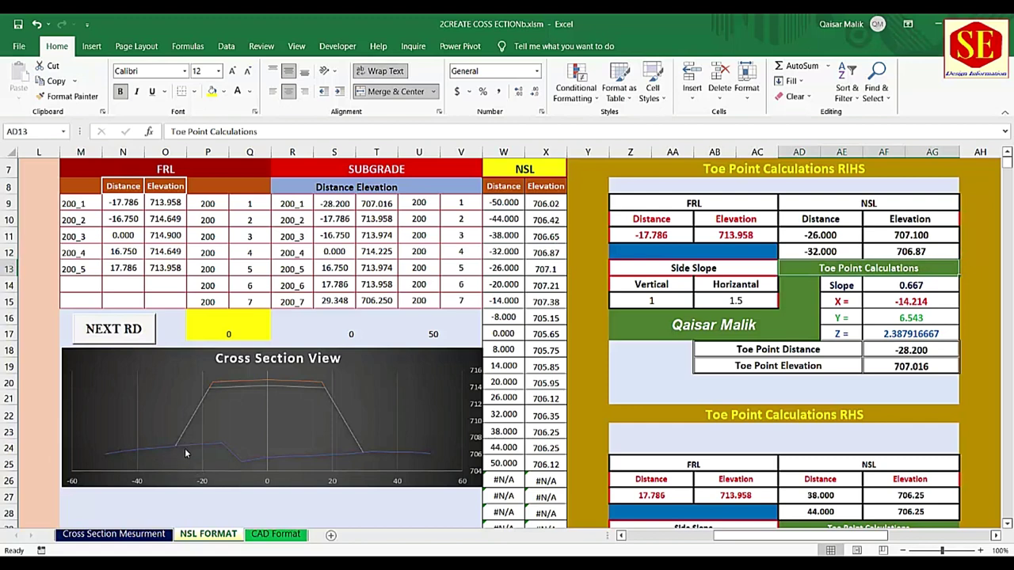
pyautogui.click(910, 251)
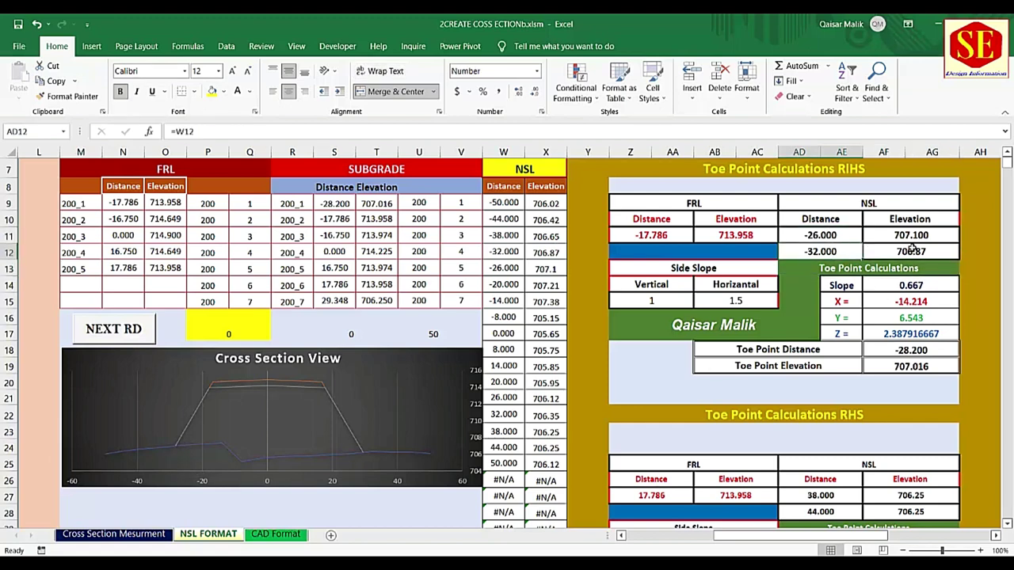
# - Relink the upper ground point to -32.000 and 706.870 with =W12 and =X12
pyautogui.click(830, 236)
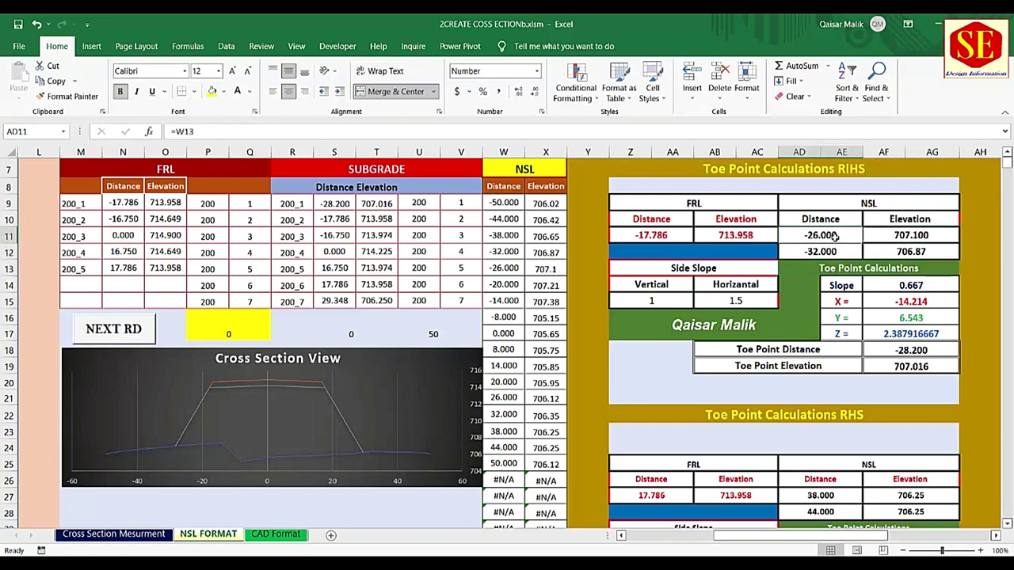
pyautogui.write('=')
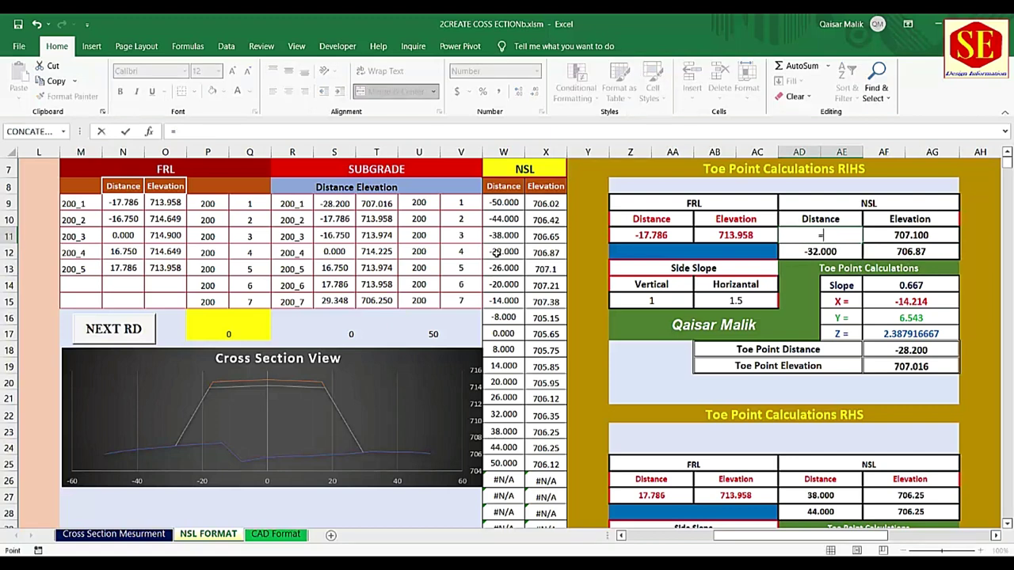
pyautogui.click(498, 252)
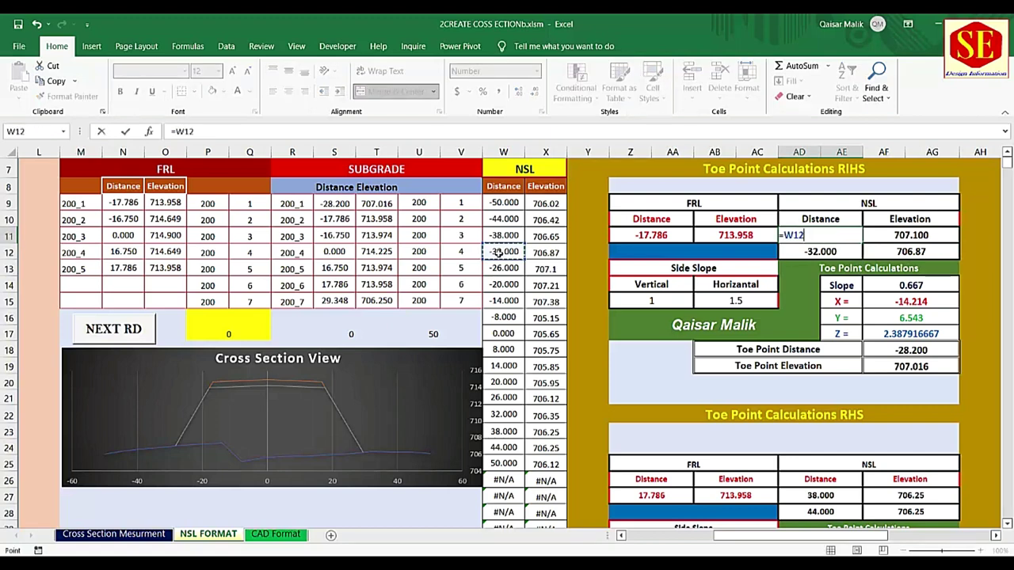
pyautogui.press('Return')
pyautogui.click(894, 230)
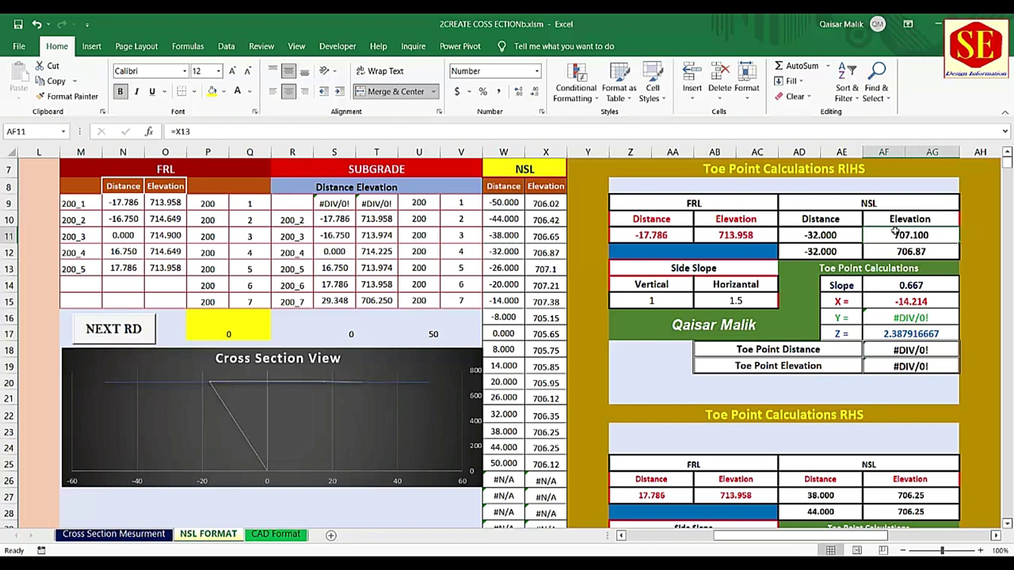
pyautogui.write('=')
pyautogui.click(557, 252)
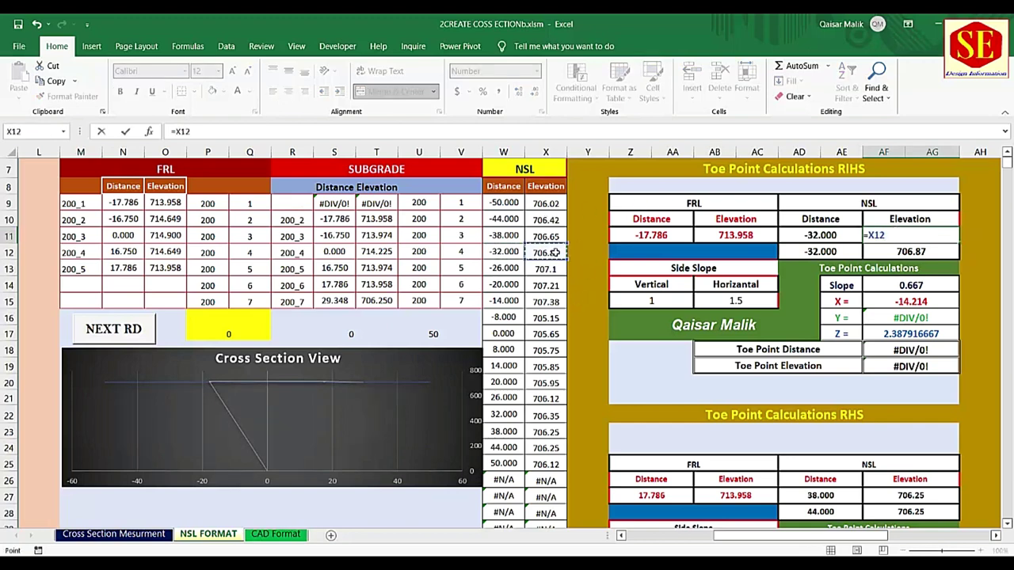
pyautogui.press('Return')
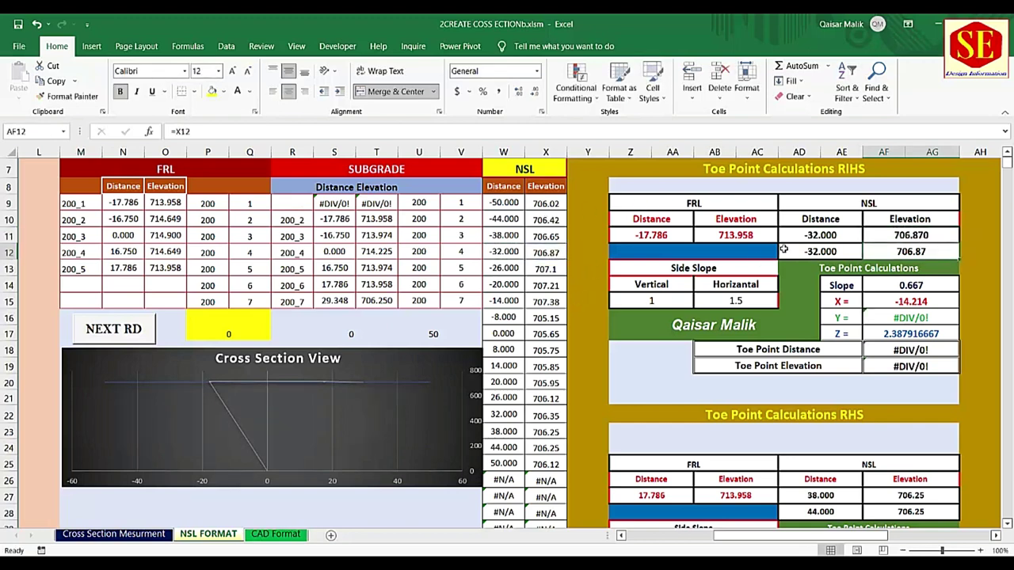
# - Relink the lower ground point to -38.000 and 706.65 with =W11 and =X11
pyautogui.click(805, 252)
pyautogui.write('=')
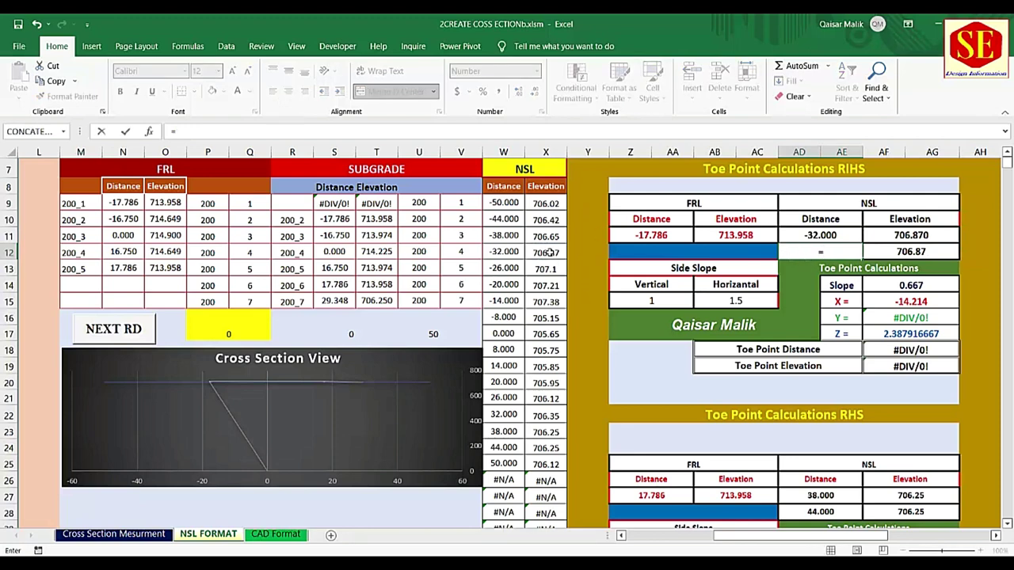
pyautogui.click(508, 235)
pyautogui.press('Return')
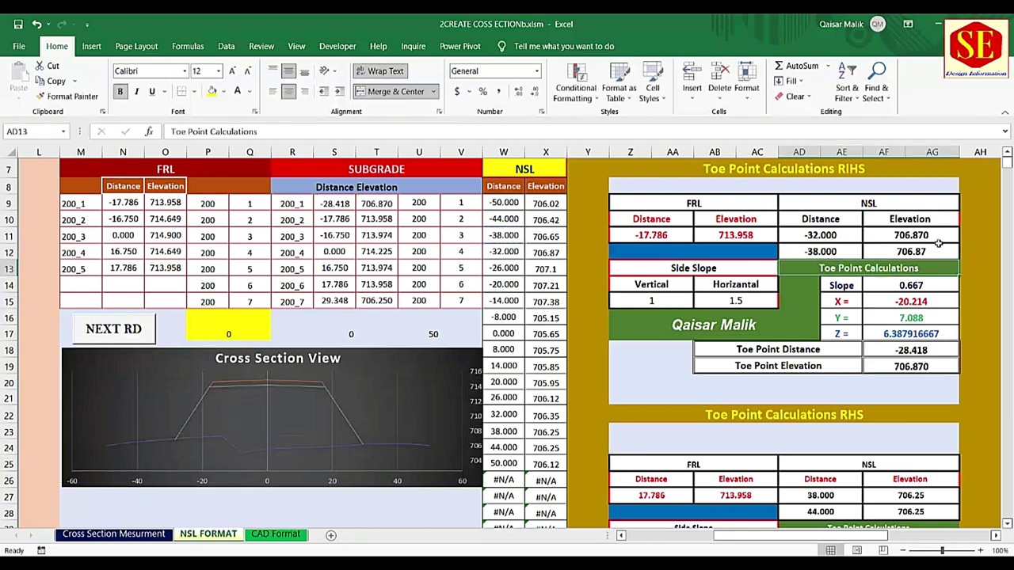
pyautogui.click(918, 251)
pyautogui.write('=')
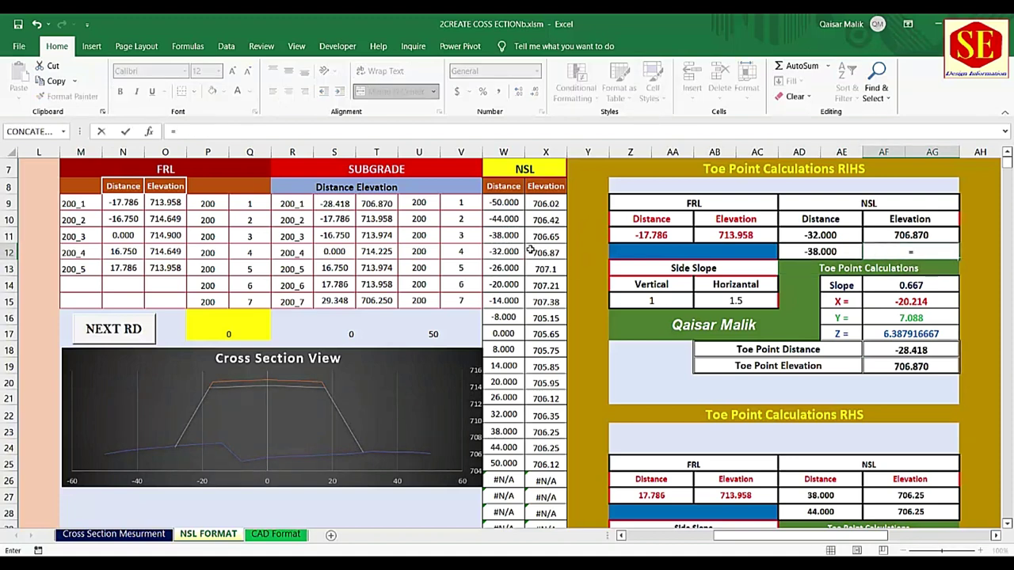
pyautogui.click(546, 236)
pyautogui.press('Return')
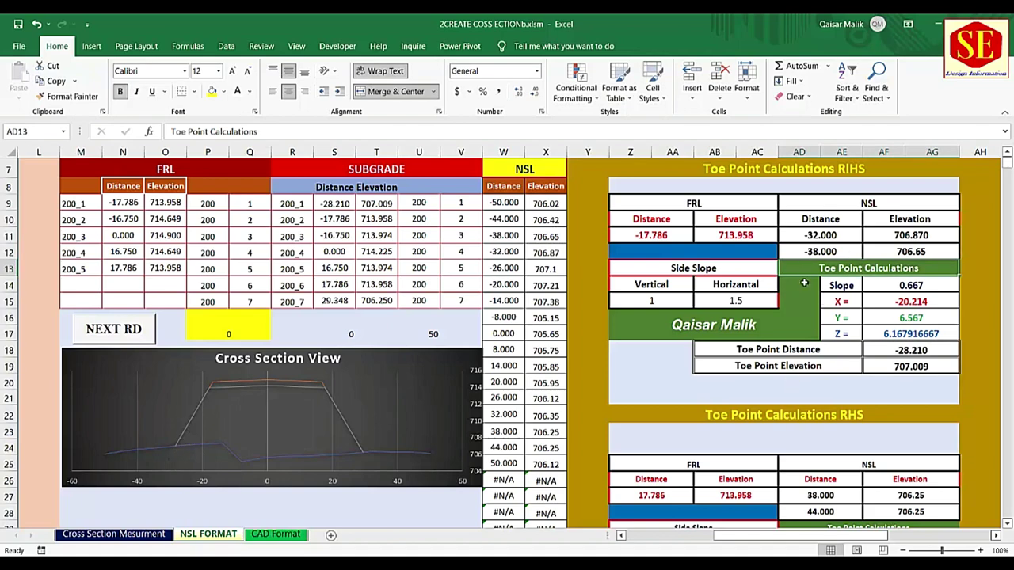
# - Point the RHS toe table's first ground point at =W21 and =X21 (26.000, 706.12)
pyautogui.scroll(-2, 807, 281)
pyautogui.scroll(-2, 807, 281)
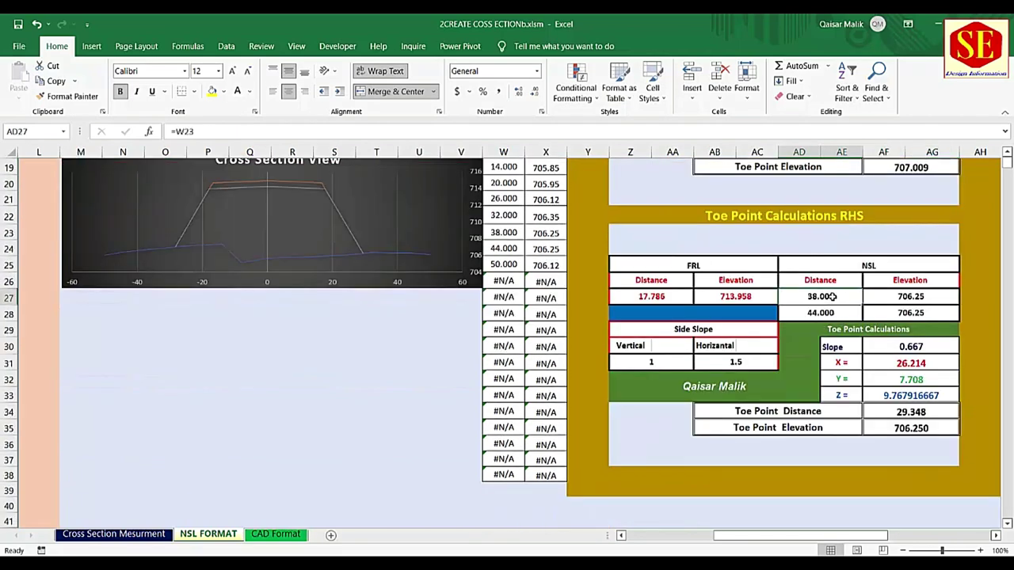
pyautogui.doubleClick(824, 297)
pyautogui.scroll(1, 460, 305)
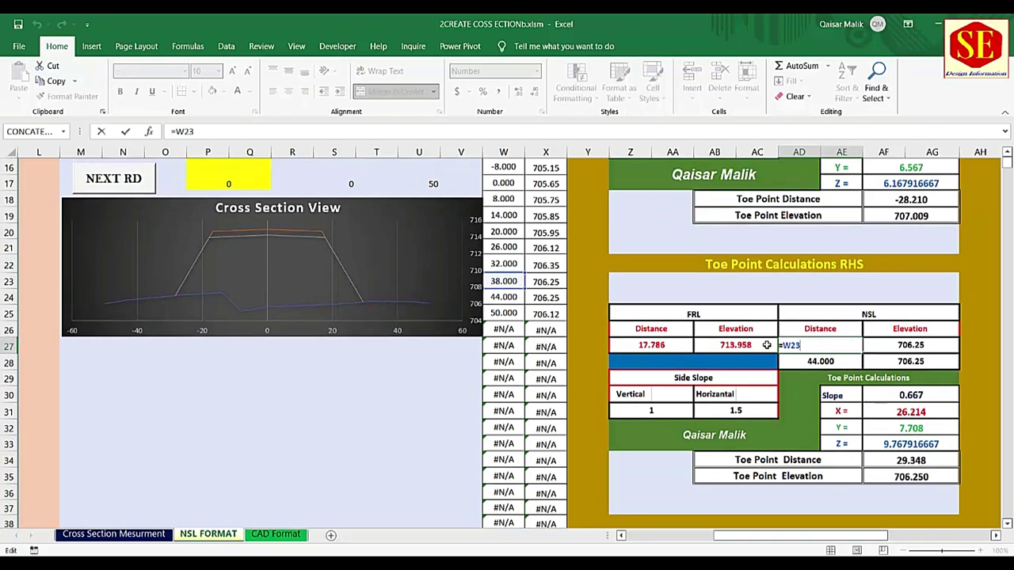
pyautogui.press('BackSpace')
pyautogui.press('BackSpace')
pyautogui.press('BackSpace')
pyautogui.press('BackSpace')
pyautogui.write('=')
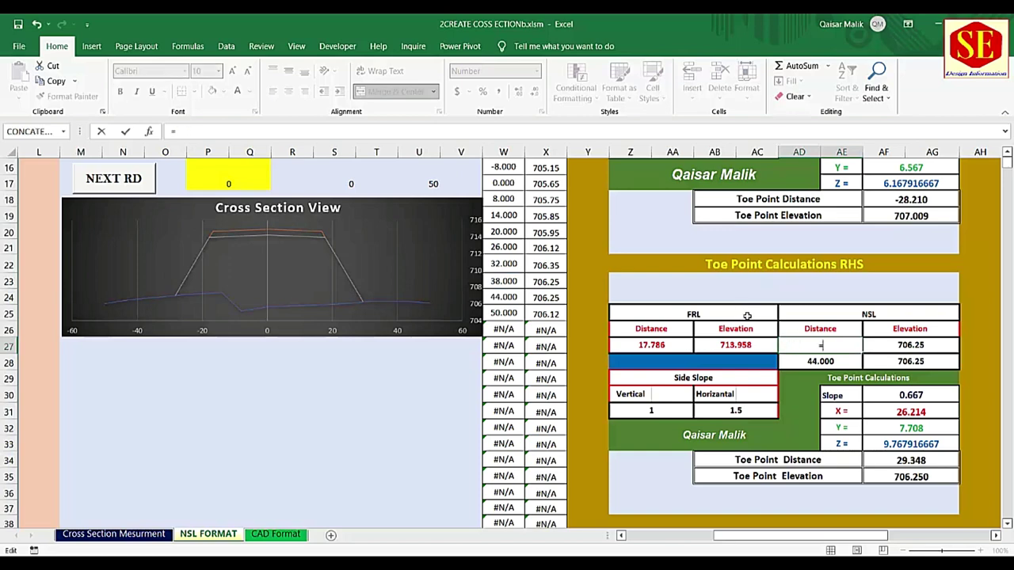
pyautogui.click(503, 248)
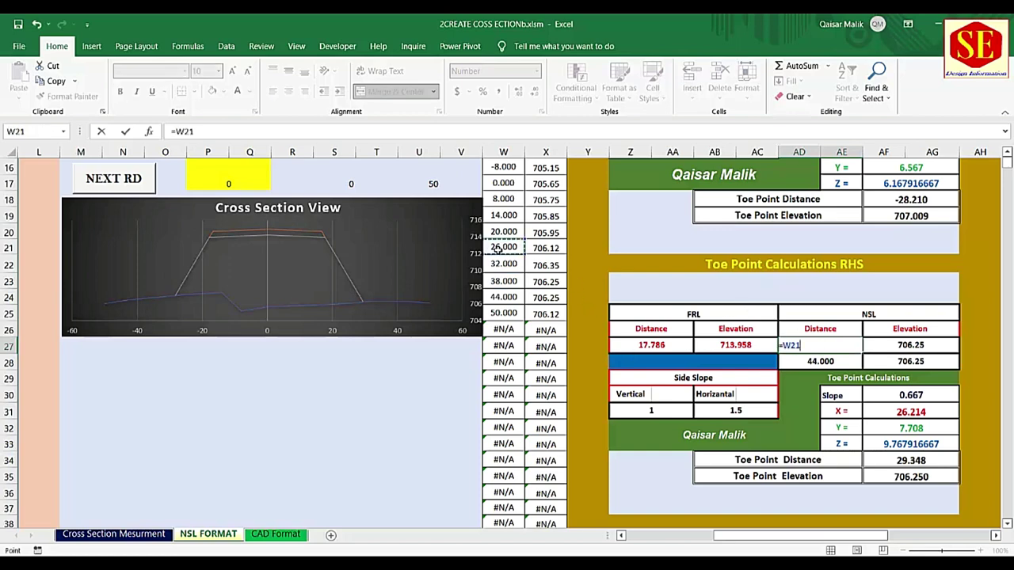
pyautogui.press('Return')
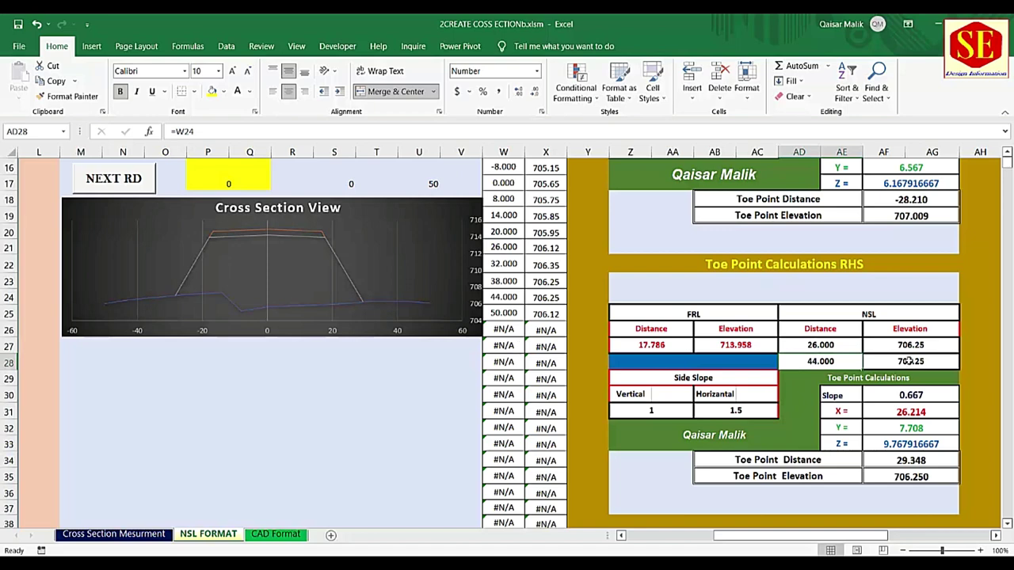
pyautogui.click(913, 345)
pyautogui.write('=')
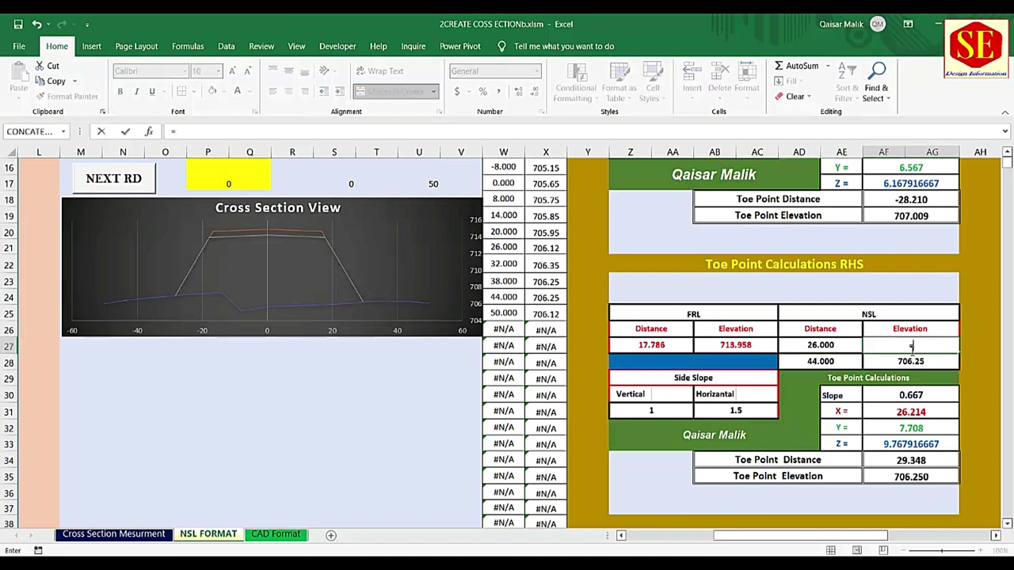
pyautogui.click(547, 248)
pyautogui.press('Return')
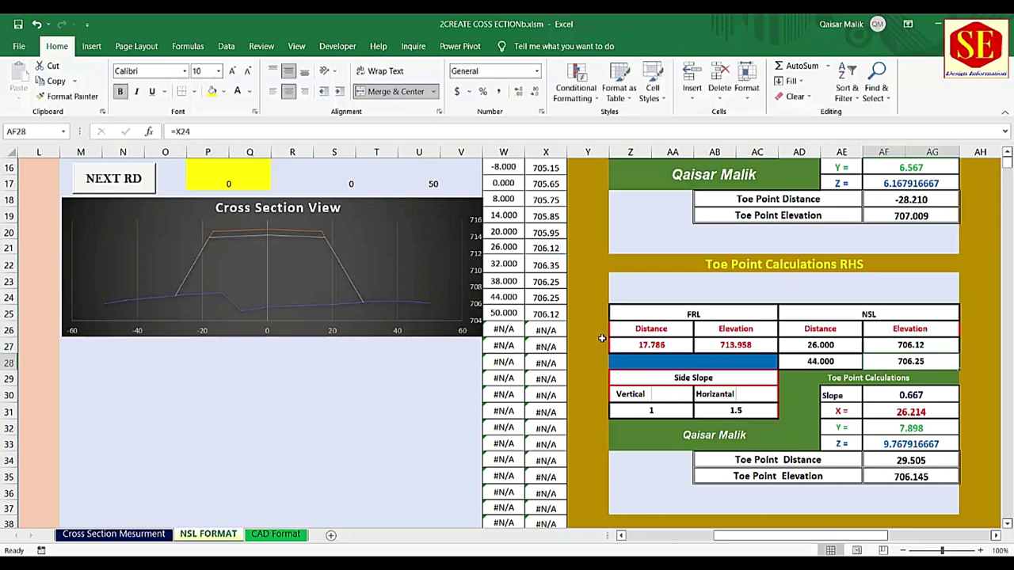
# - Point the RHS second ground point at =W22 and =X22 (32.000, 706.35)
pyautogui.click(831, 348)
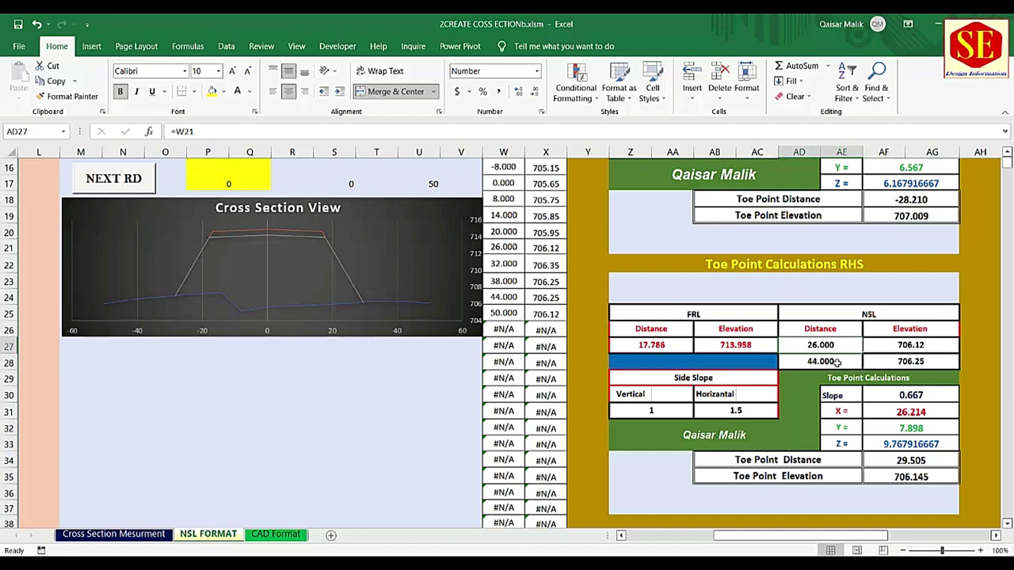
pyautogui.click(837, 362)
pyautogui.write('=')
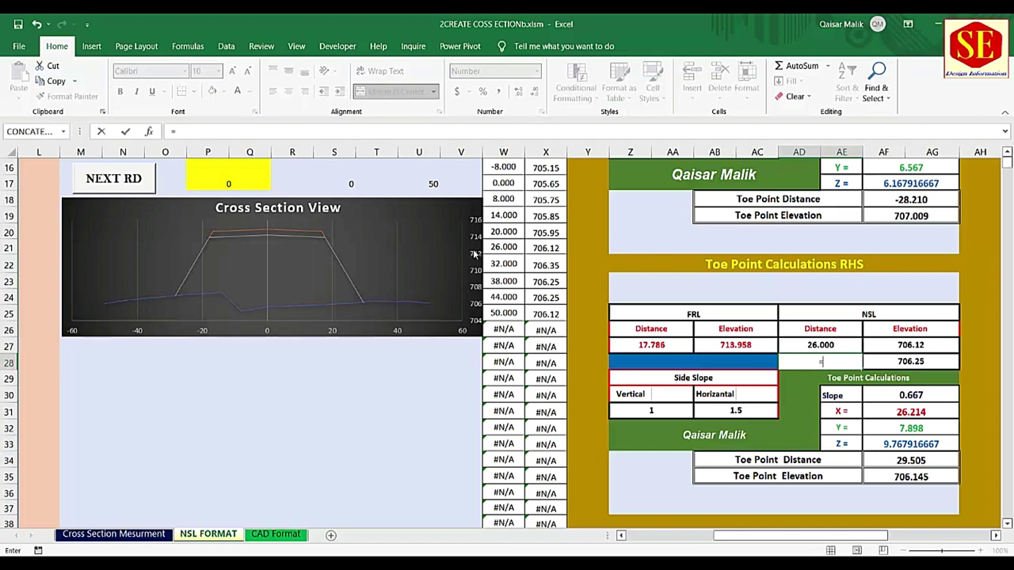
pyautogui.click(501, 262)
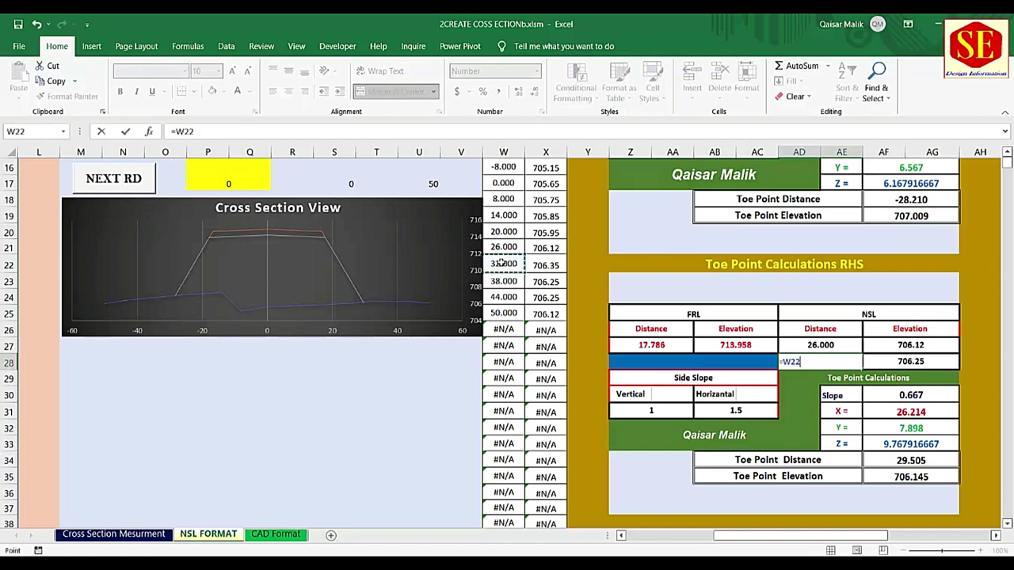
pyautogui.press('Return')
pyautogui.click(901, 361)
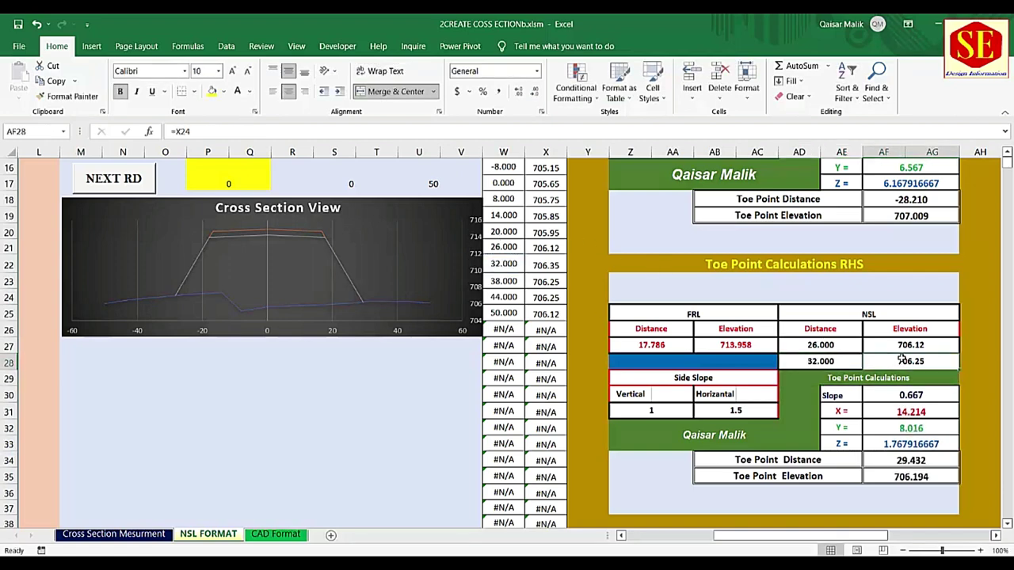
pyautogui.write('=')
pyautogui.click(559, 266)
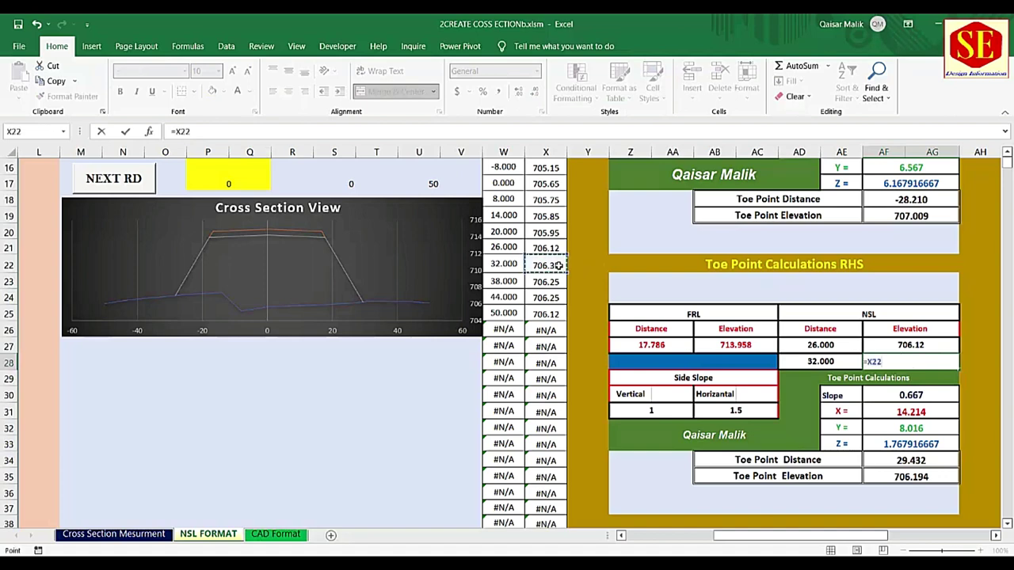
pyautogui.press('Return')
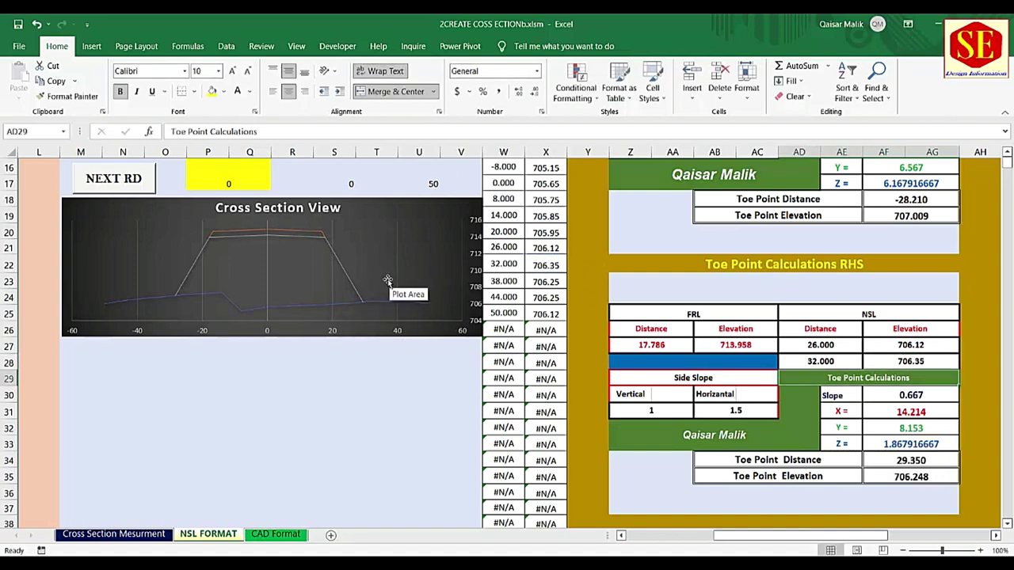
# - Try test values in the RHS toe panel: elevations 704 and 705, distances 24 and 18
pyautogui.doubleClick(916, 363)
pyautogui.write('704')
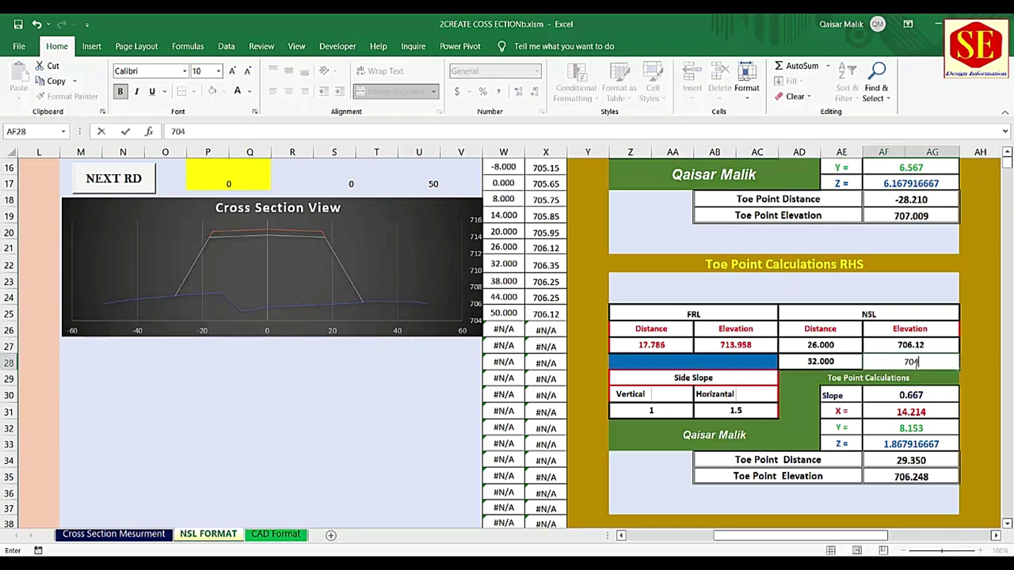
pyautogui.press('Return')
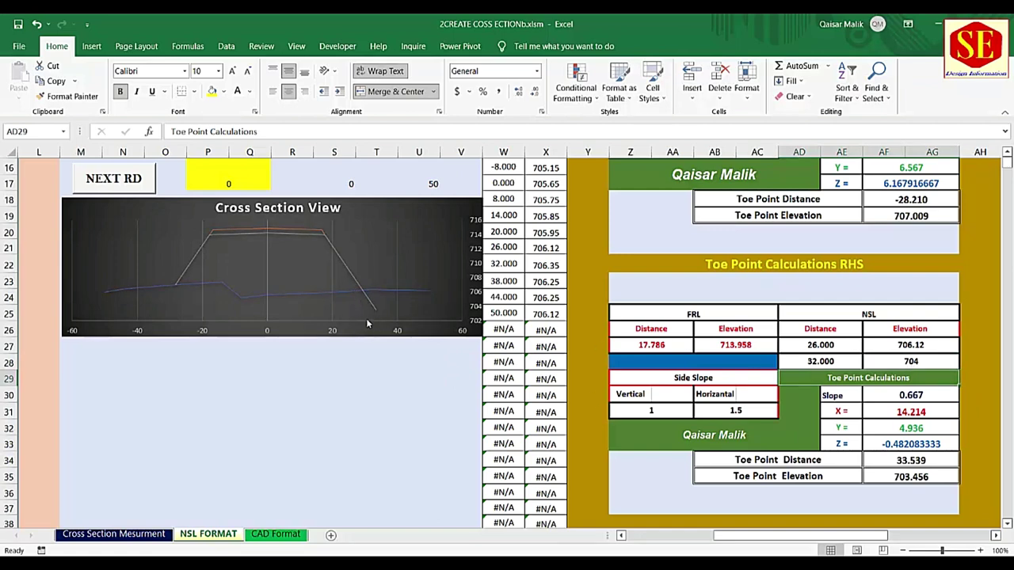
pyautogui.click(923, 344)
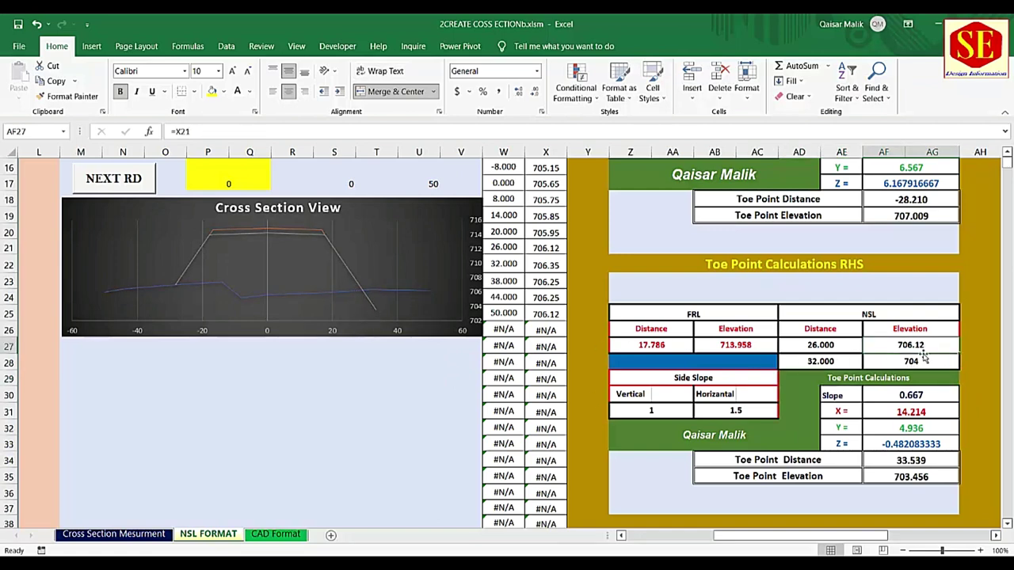
pyautogui.write('705')
pyautogui.press('Return')
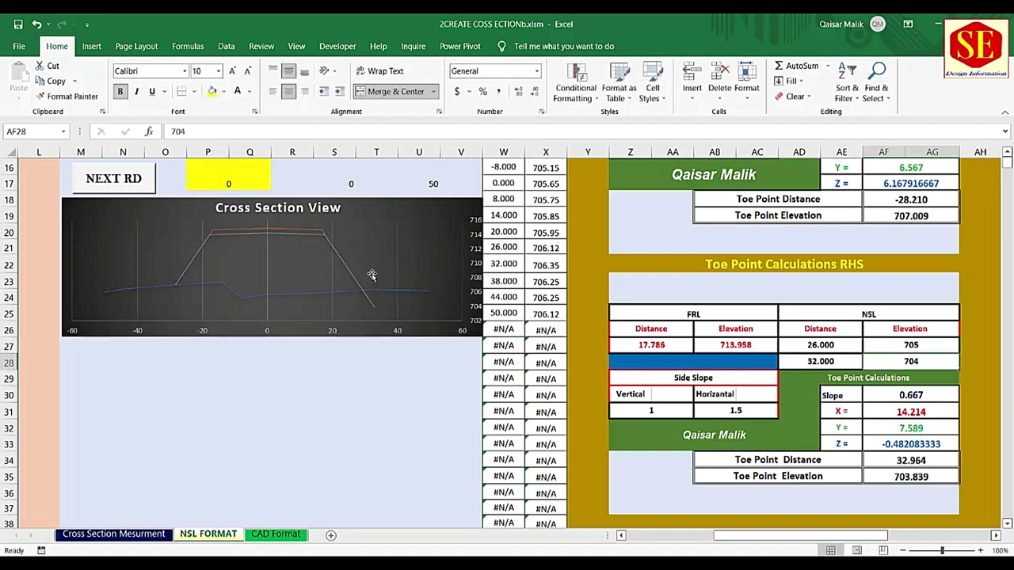
pyautogui.click(834, 351)
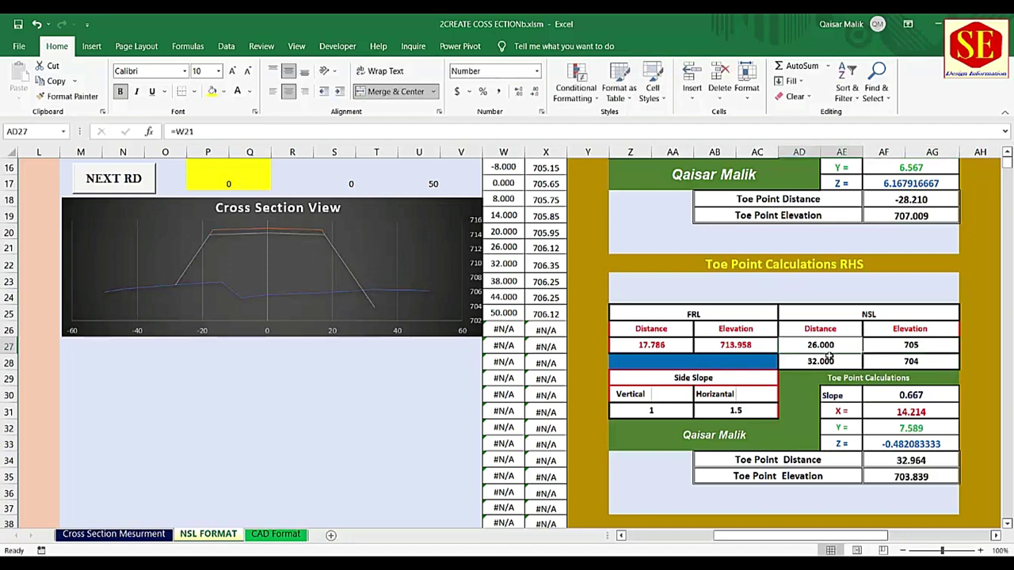
pyautogui.write('24')
pyautogui.press('Return')
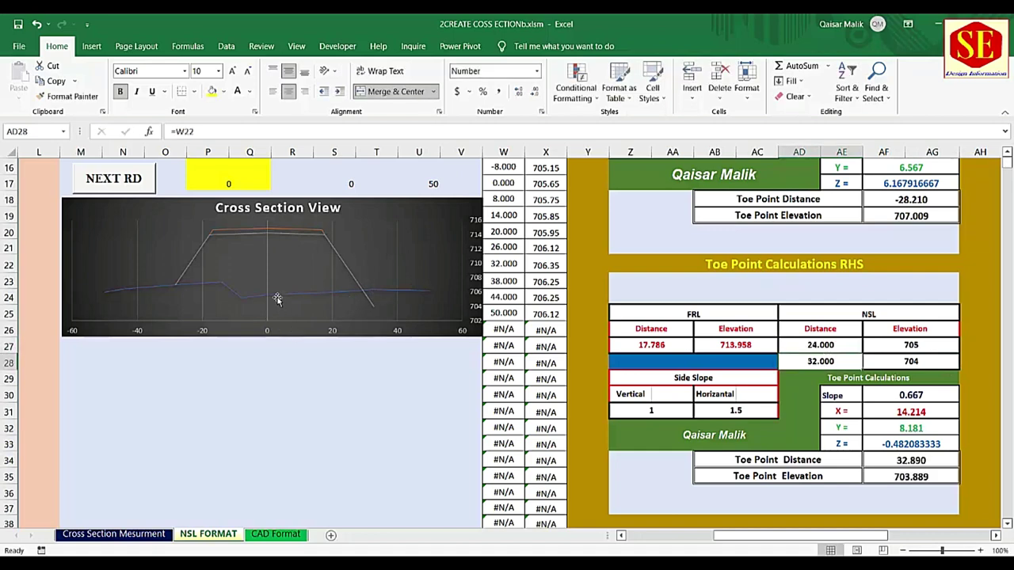
pyautogui.write('18')
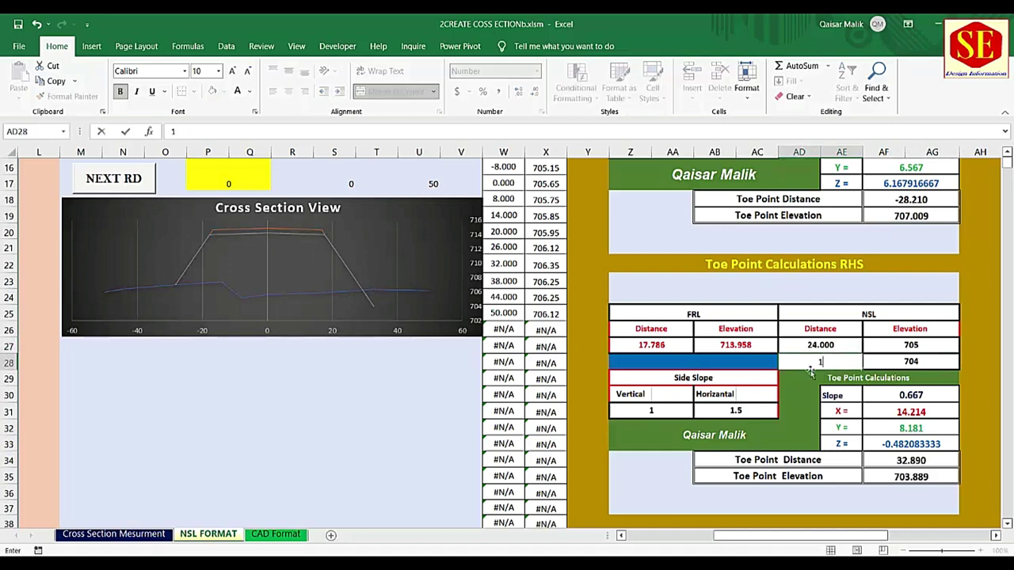
pyautogui.press('Return')
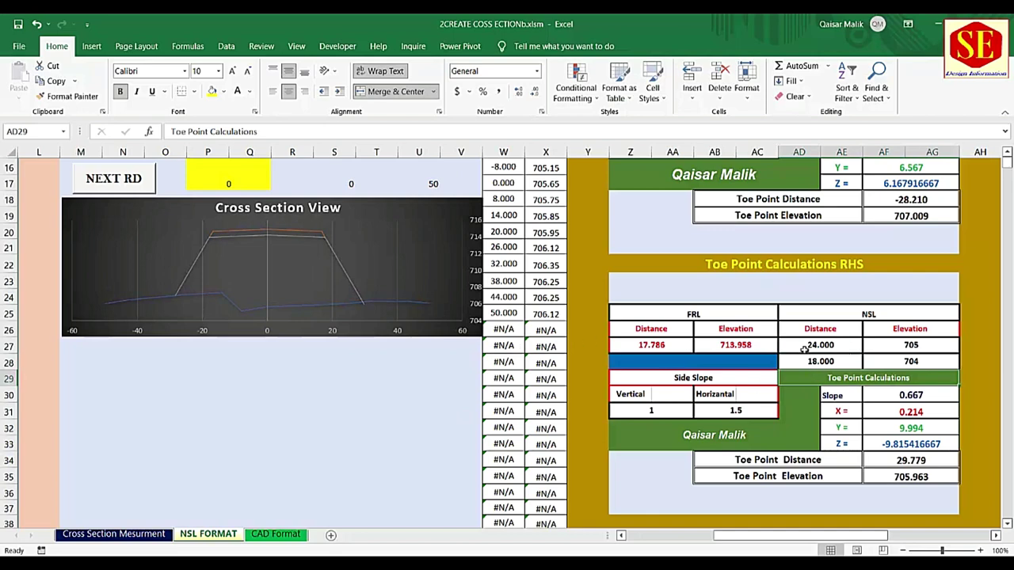
# - Link the first RHS NSL point to =W23 and =X23 (38.000, 706.25)
pyautogui.click(824, 347)
pyautogui.write('=')
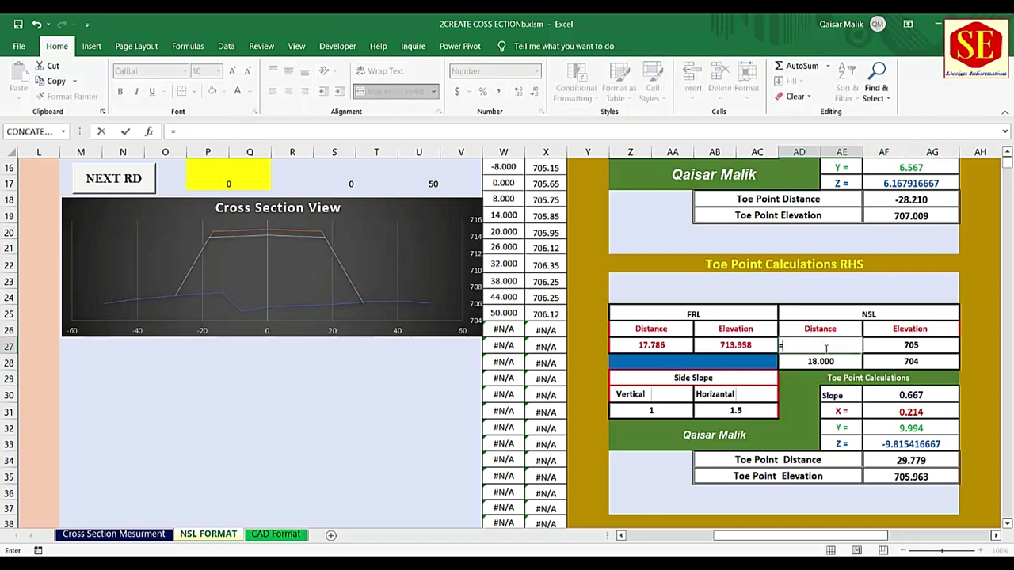
pyautogui.click(505, 279)
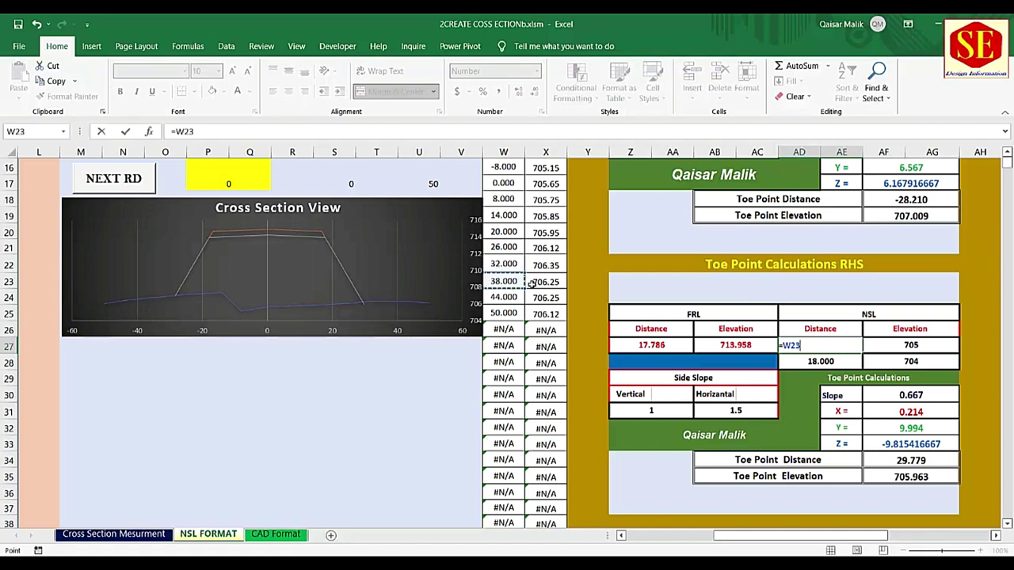
pyautogui.press('Return')
pyautogui.click(891, 349)
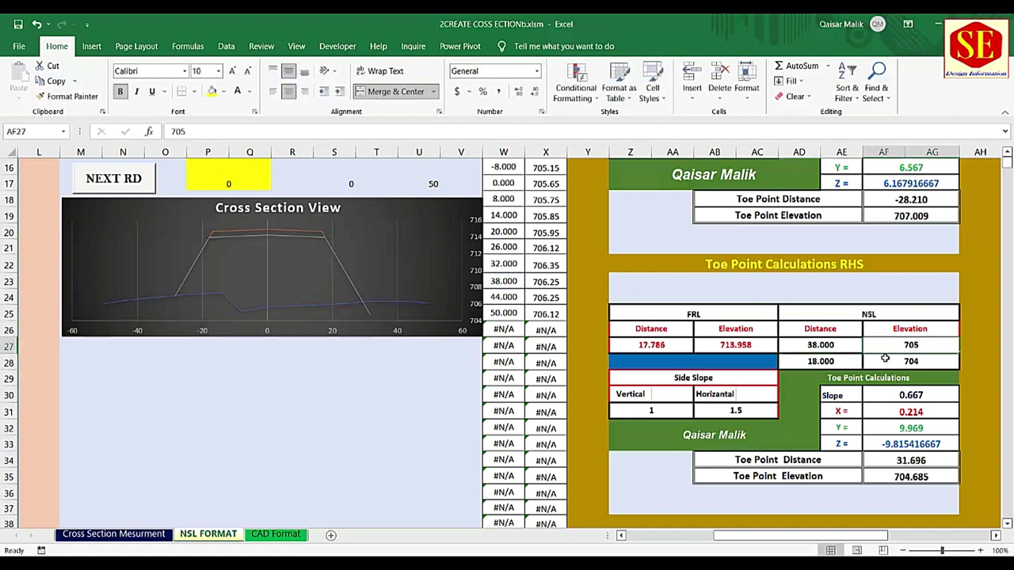
pyautogui.write('=')
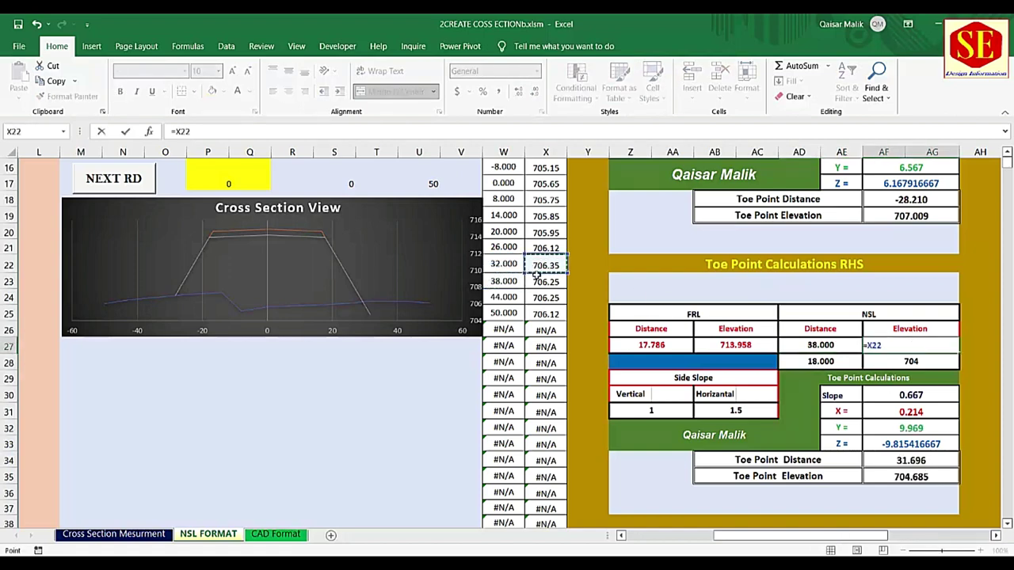
pyautogui.click(545, 281)
pyautogui.press('Return')
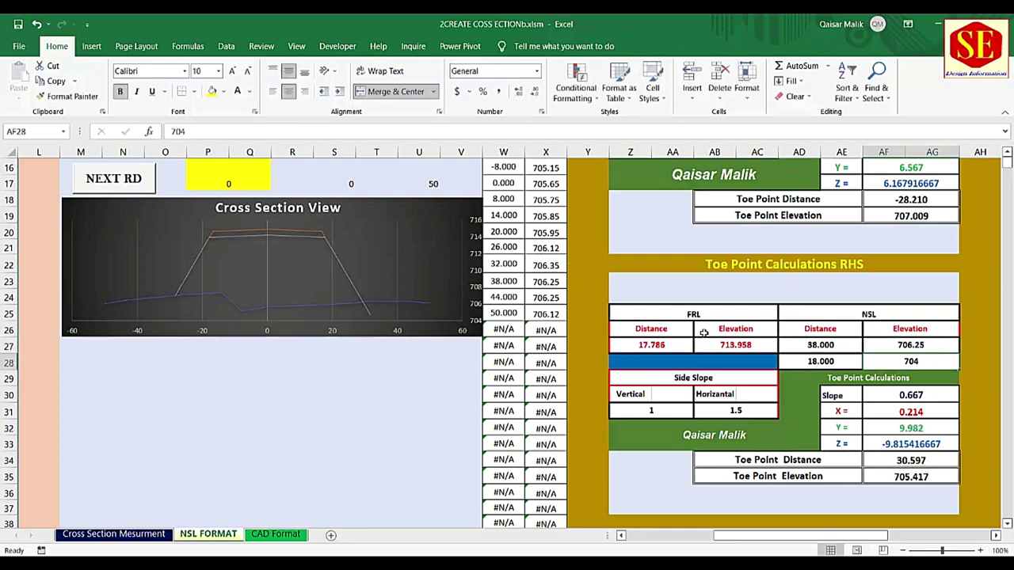
# - Link the second RHS NSL point to =W24 and =X24 (44.000, 706.25)
pyautogui.click(818, 361)
pyautogui.write('=')
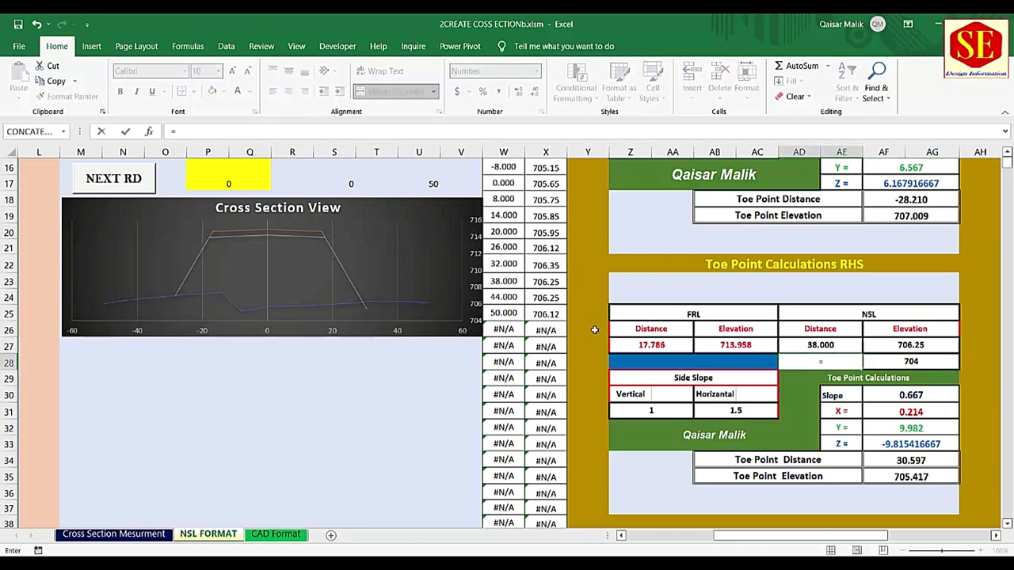
pyautogui.click(504, 297)
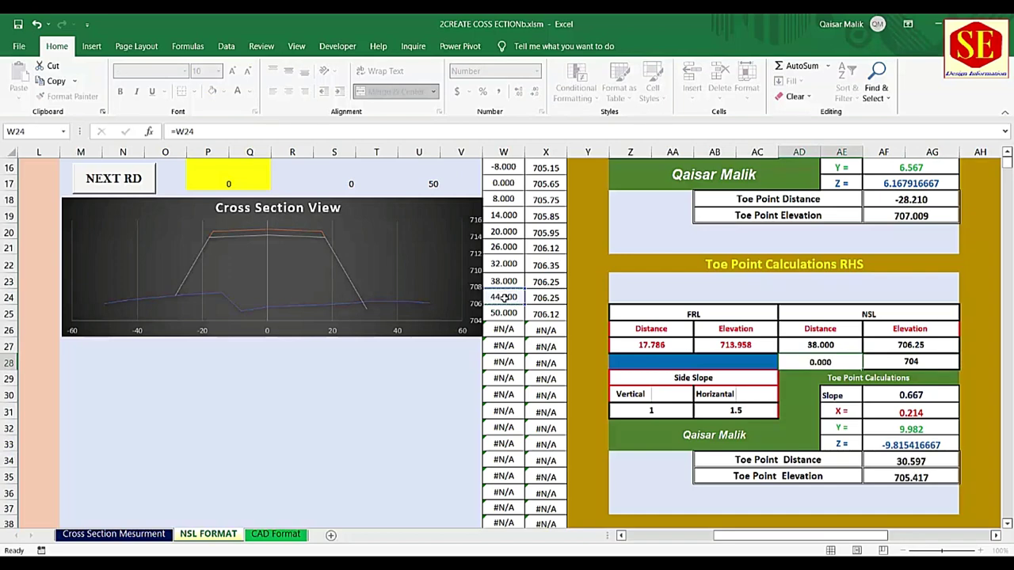
pyautogui.press('Return')
pyautogui.click(902, 362)
pyautogui.write('=')
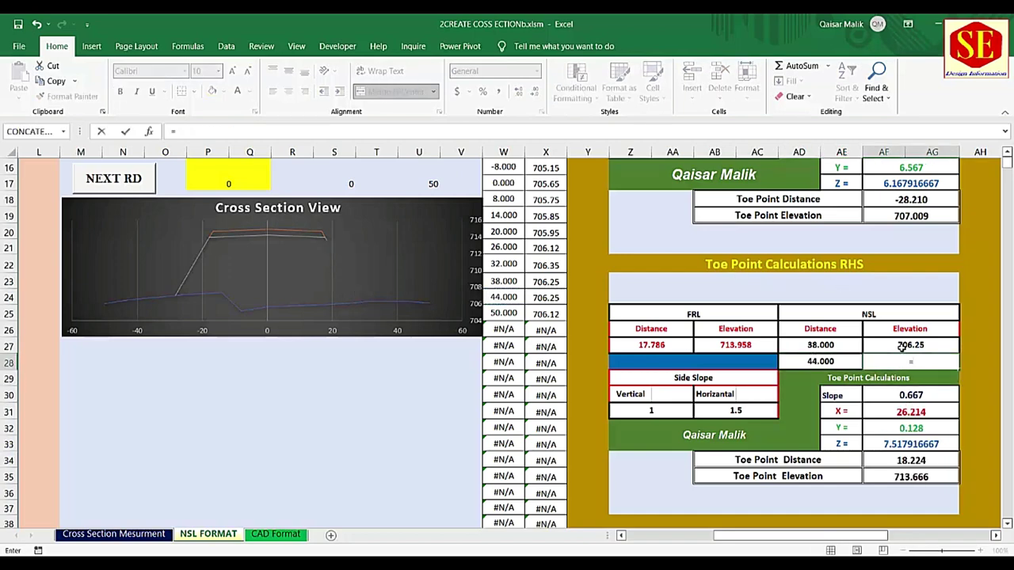
pyautogui.click(545, 297)
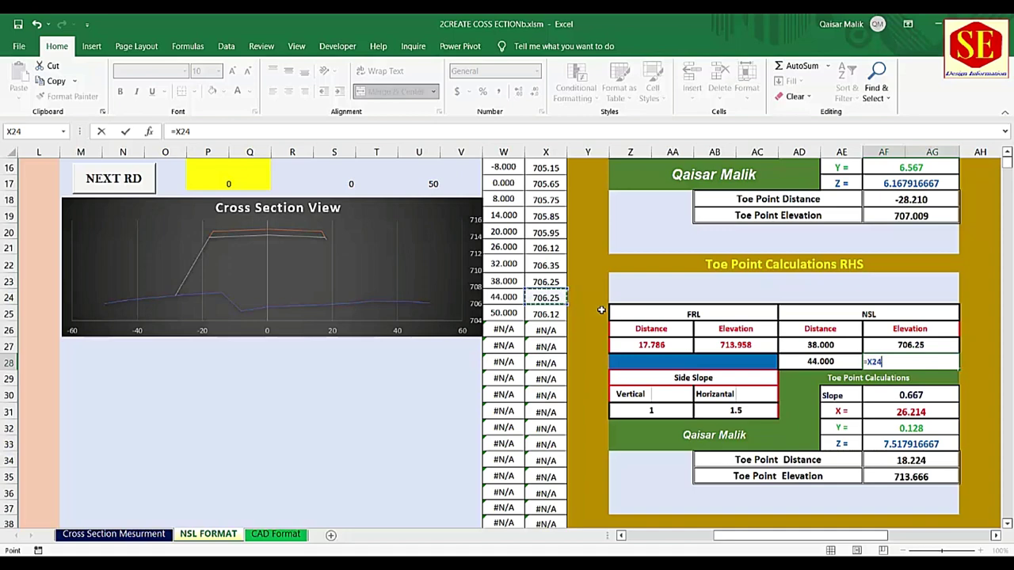
pyautogui.press('Return')
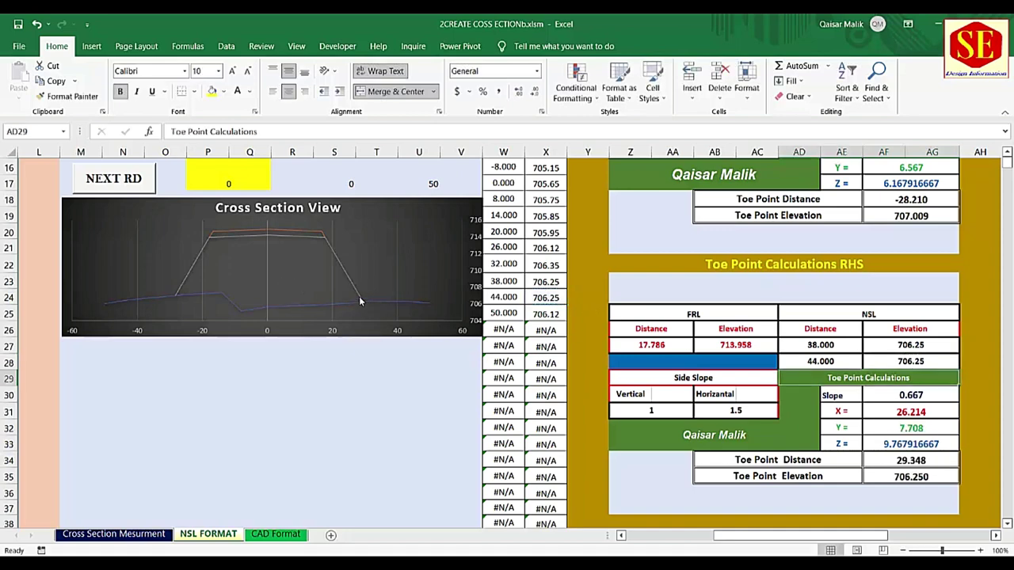
pyautogui.scroll(3, 368, 361)
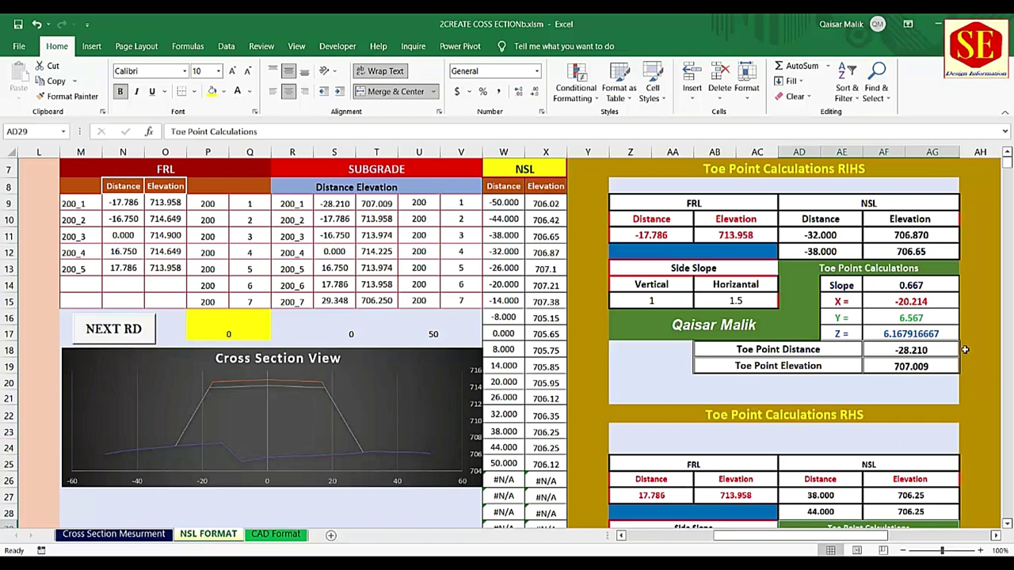
pyautogui.scroll(-1, 753, 337)
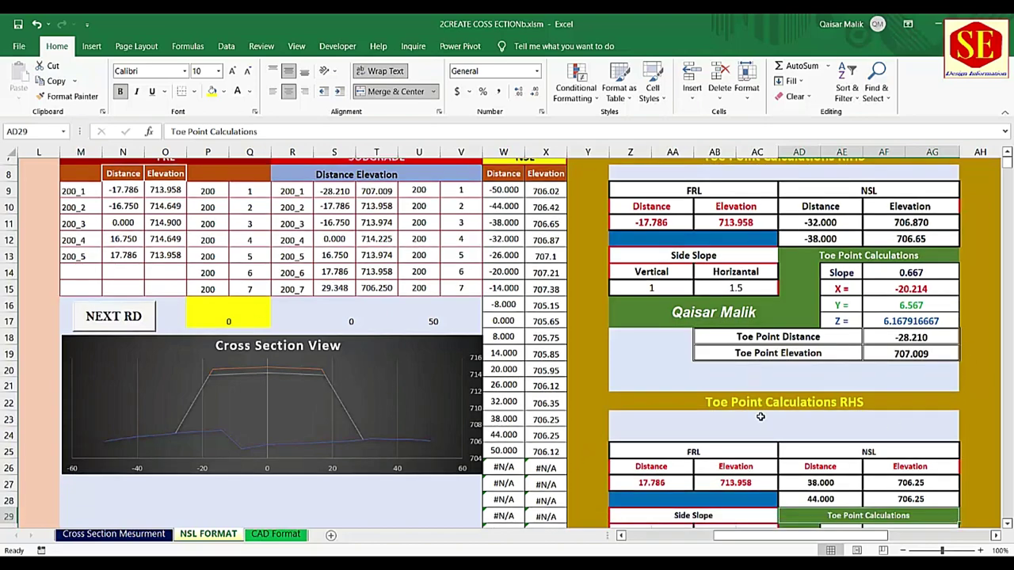
pyautogui.moveTo(648, 429); pyautogui.dragTo(710, 443)
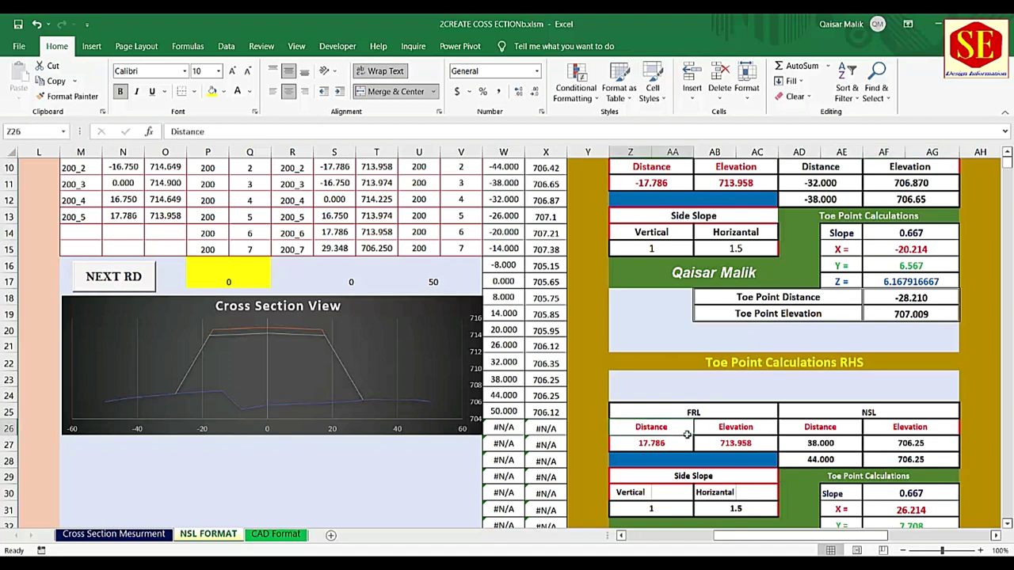
pyautogui.scroll(2, 753, 387)
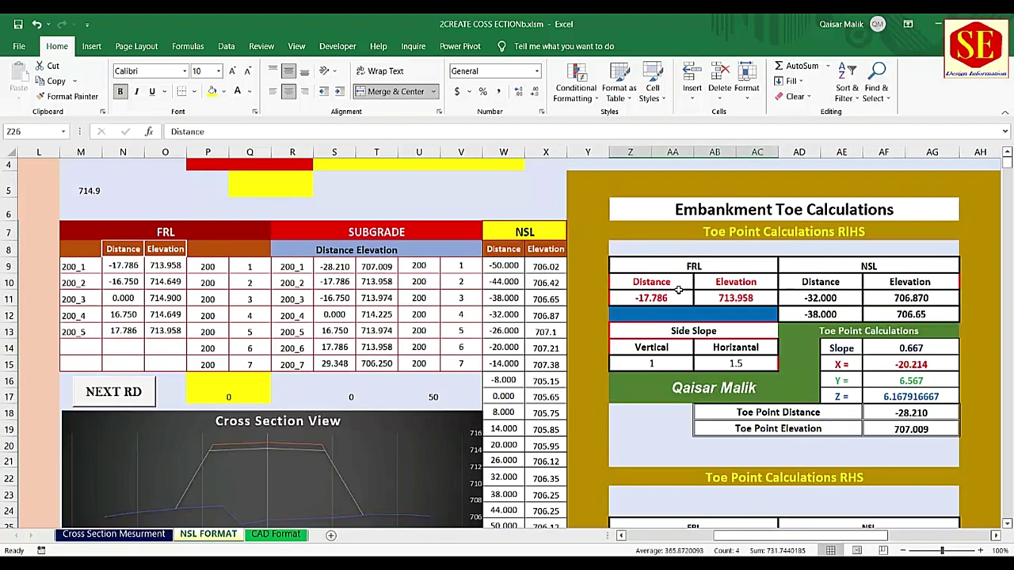
pyautogui.moveTo(648, 284); pyautogui.dragTo(762, 297)
pyautogui.moveTo(820, 286); pyautogui.dragTo(915, 311)
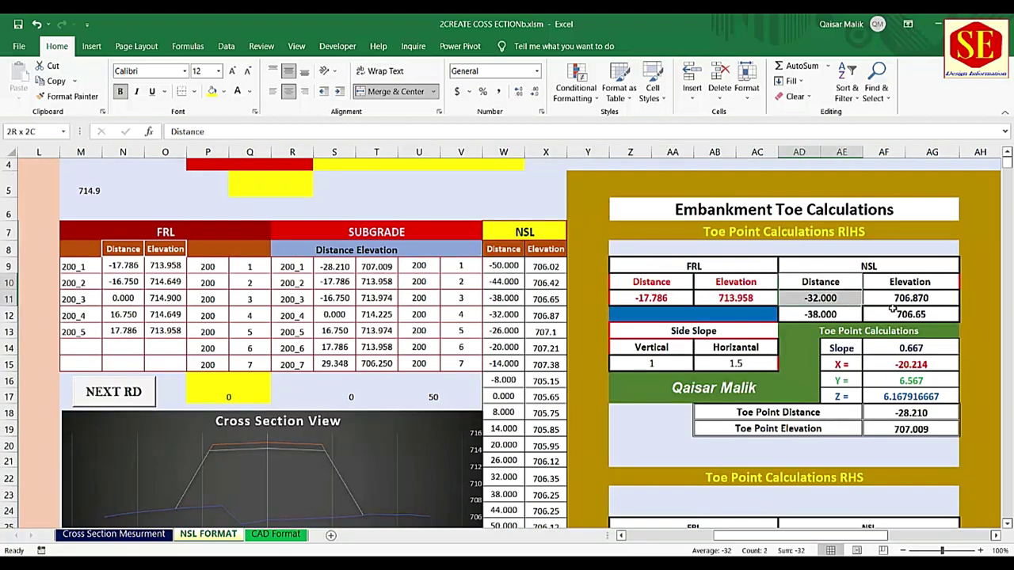
pyautogui.click(872, 268)
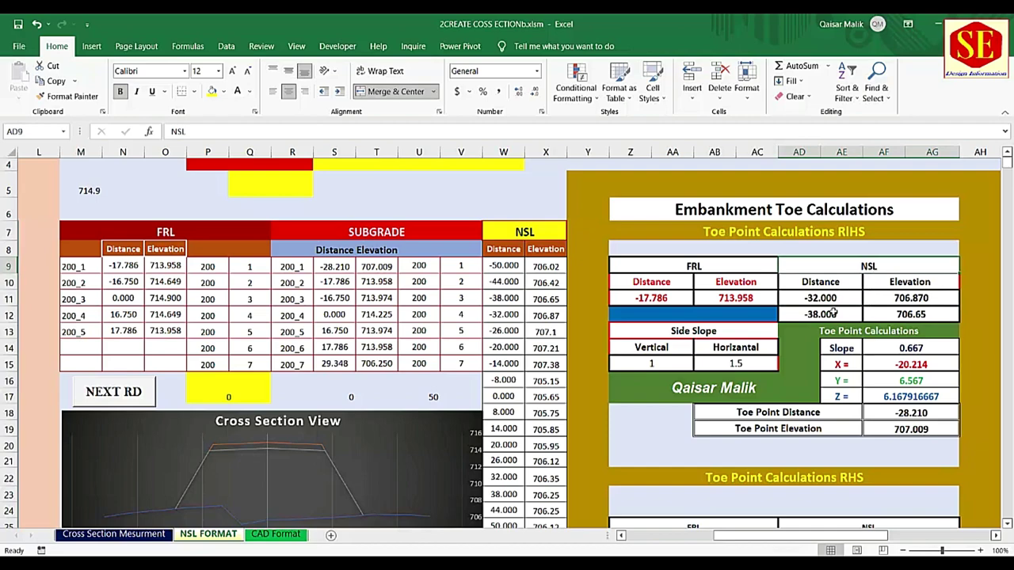
pyautogui.scroll(-1, 816, 297)
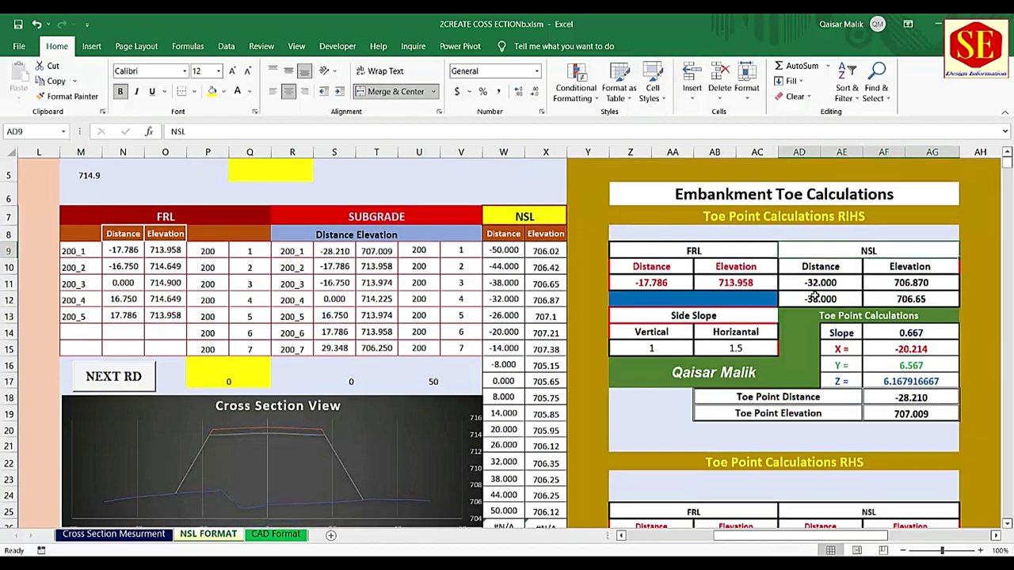
# - On the Cross Section Mesurment sheet, inspect RD 0+200.000 and its 1551.93 area formula
pyautogui.click(148, 535)
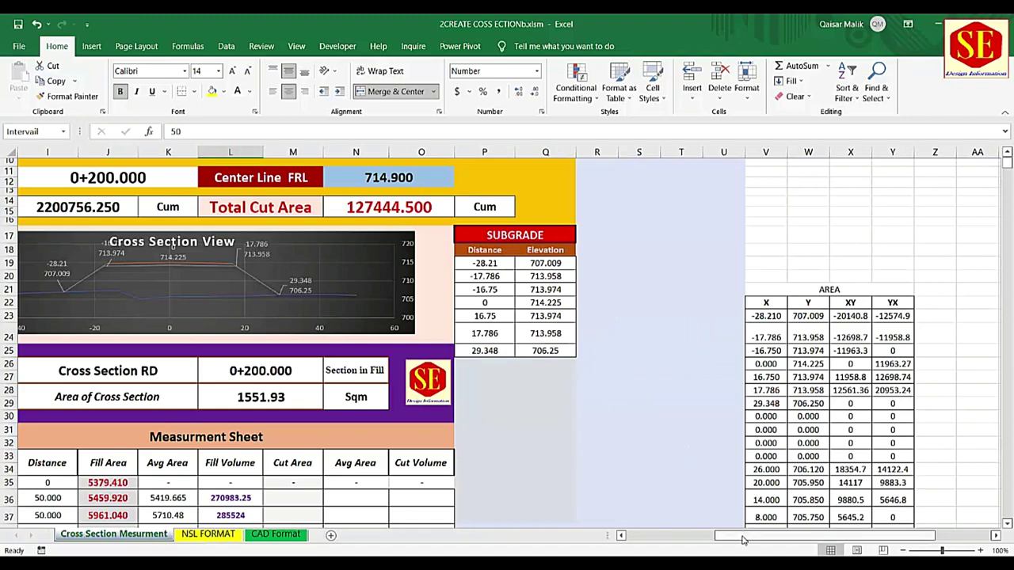
pyautogui.moveTo(737, 536); pyautogui.dragTo(647, 536)
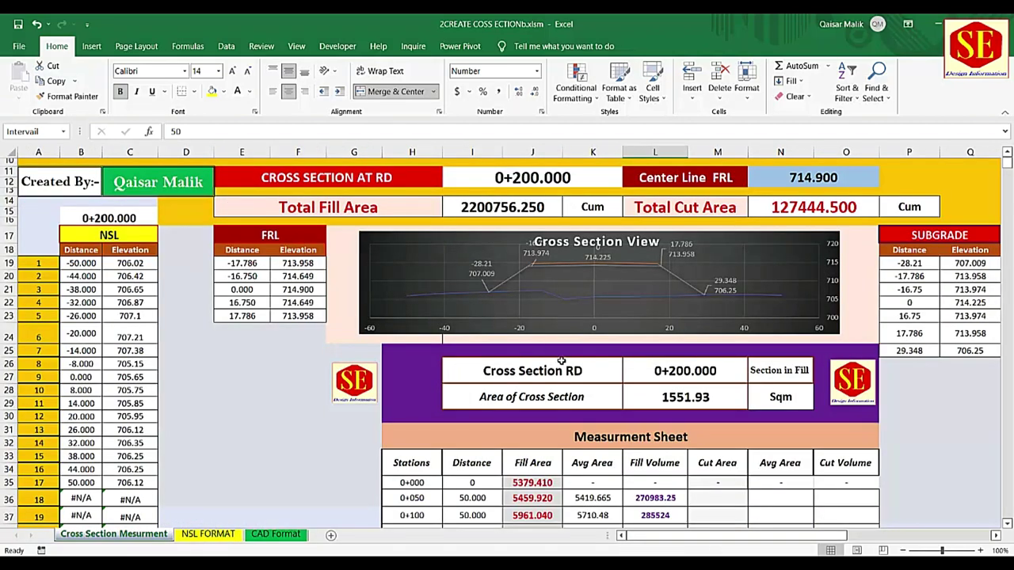
pyautogui.scroll(-2, 561, 356)
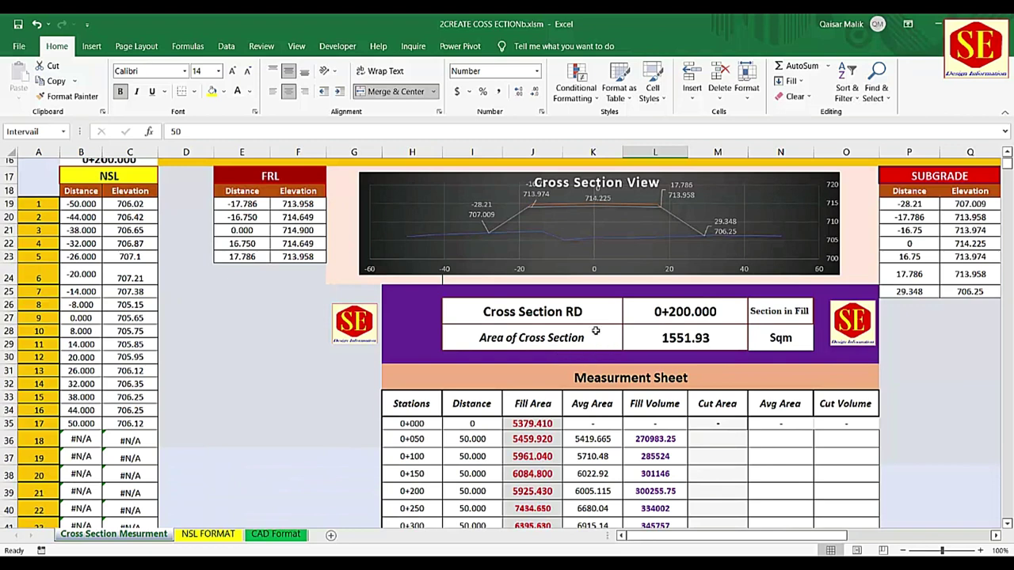
pyautogui.click(558, 317)
pyautogui.click(684, 320)
pyautogui.click(561, 338)
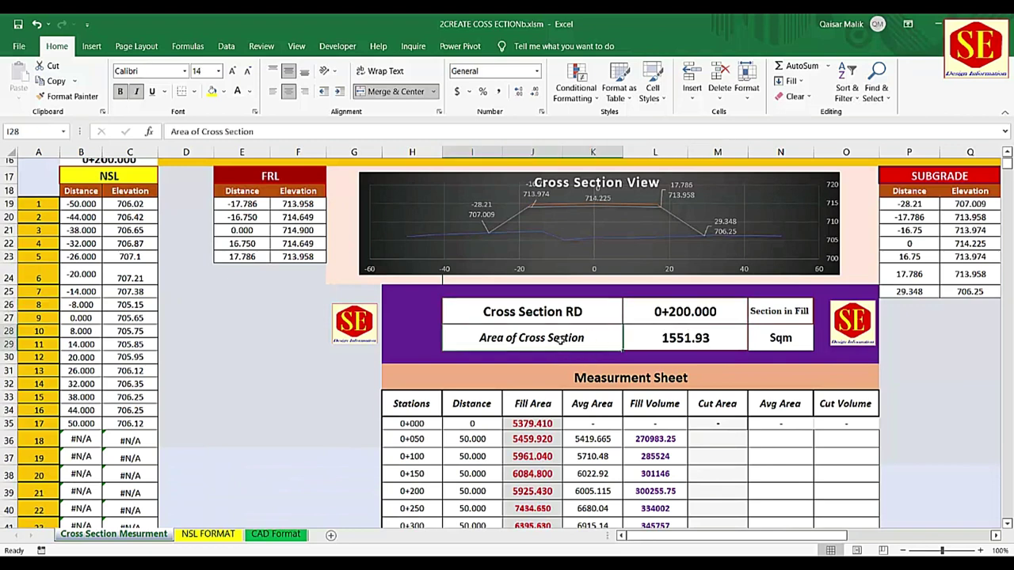
pyautogui.click(639, 332)
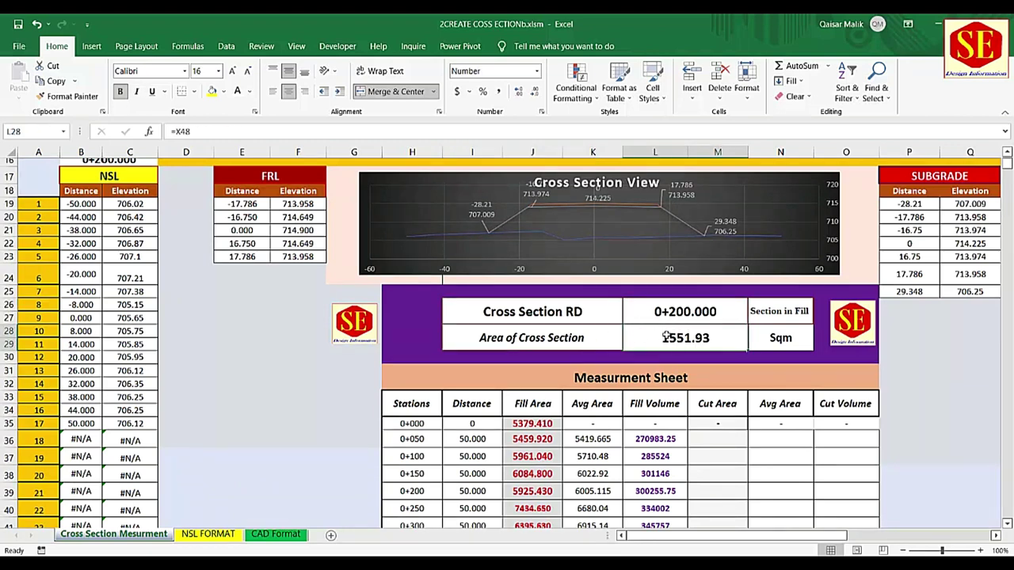
# - Reveal that AREA table cell V23's first X value comes from subgrade cell P19
pyautogui.scroll(3, 626, 516)
pyautogui.scroll(1, 626, 516)
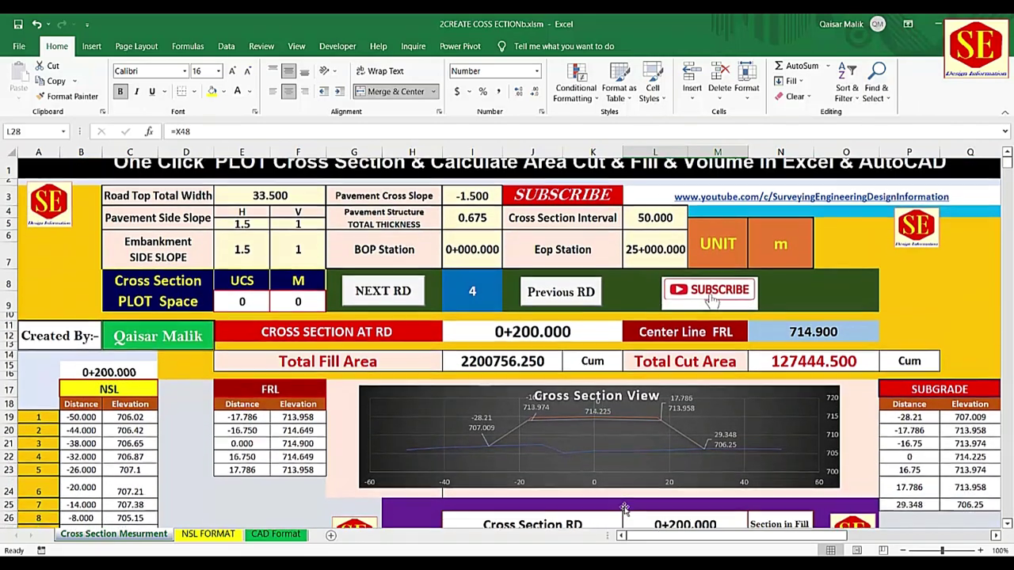
pyautogui.scroll(1, 625, 516)
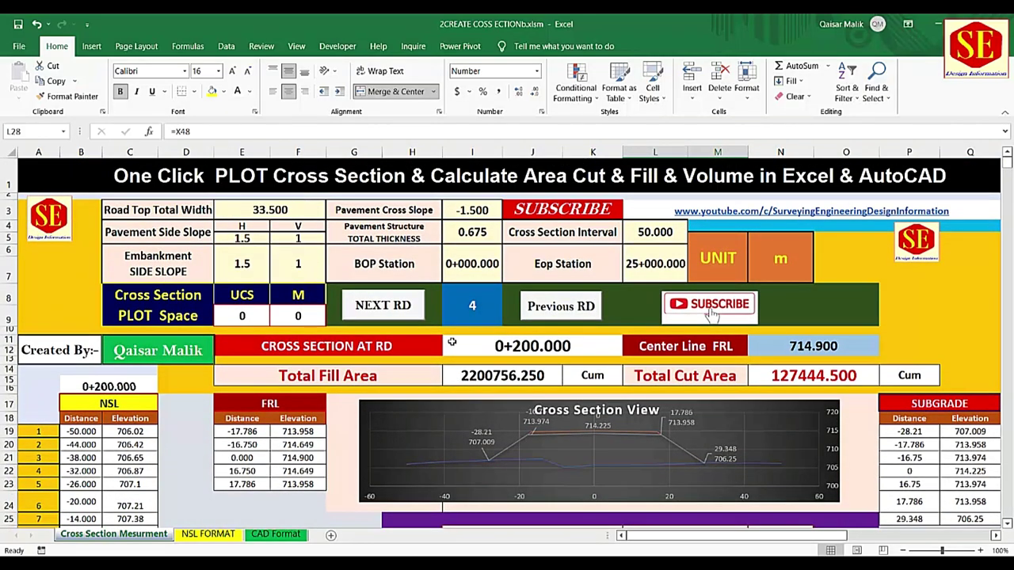
pyautogui.scroll(-1, 452, 343)
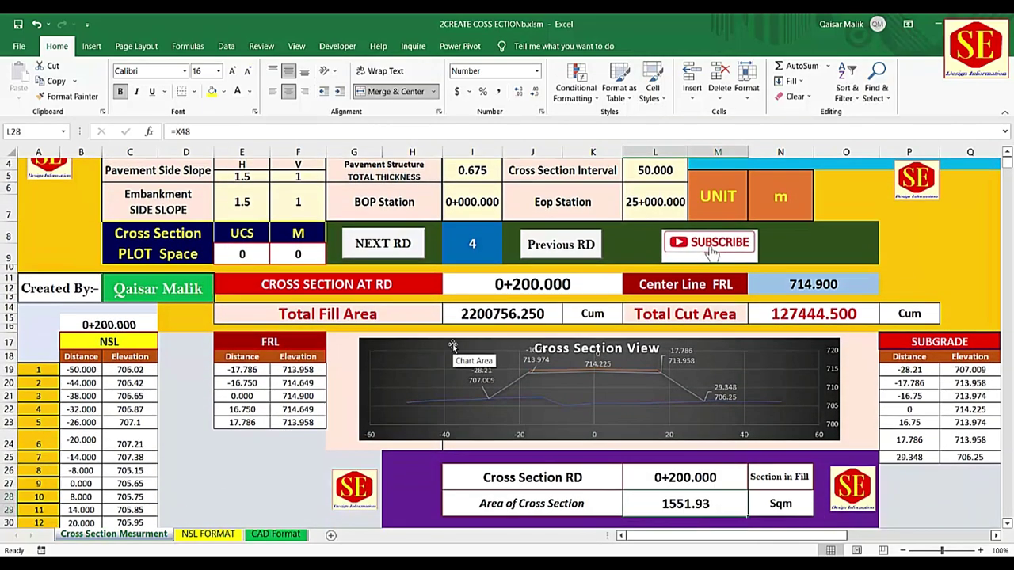
pyautogui.scroll(-1, 452, 347)
pyautogui.scroll(-3, 452, 347)
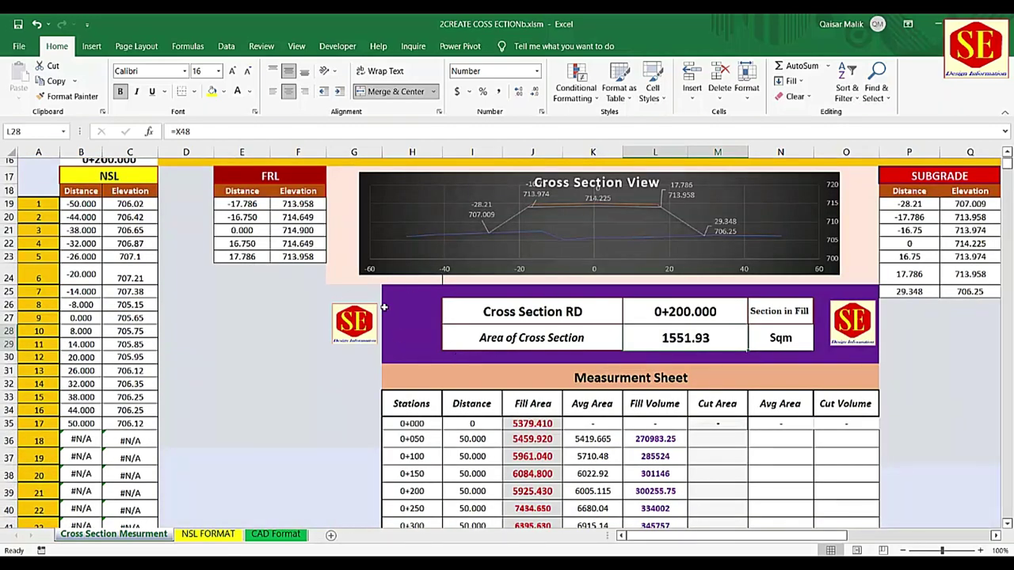
pyautogui.scroll(4, 383, 308)
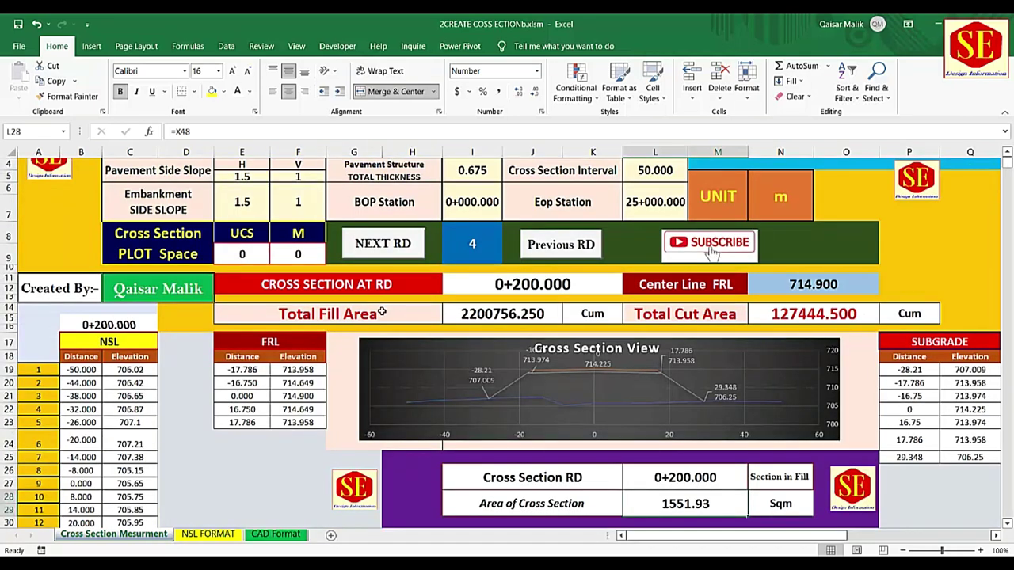
pyautogui.moveTo(670, 538); pyautogui.dragTo(762, 539)
pyautogui.scroll(-3, 722, 374)
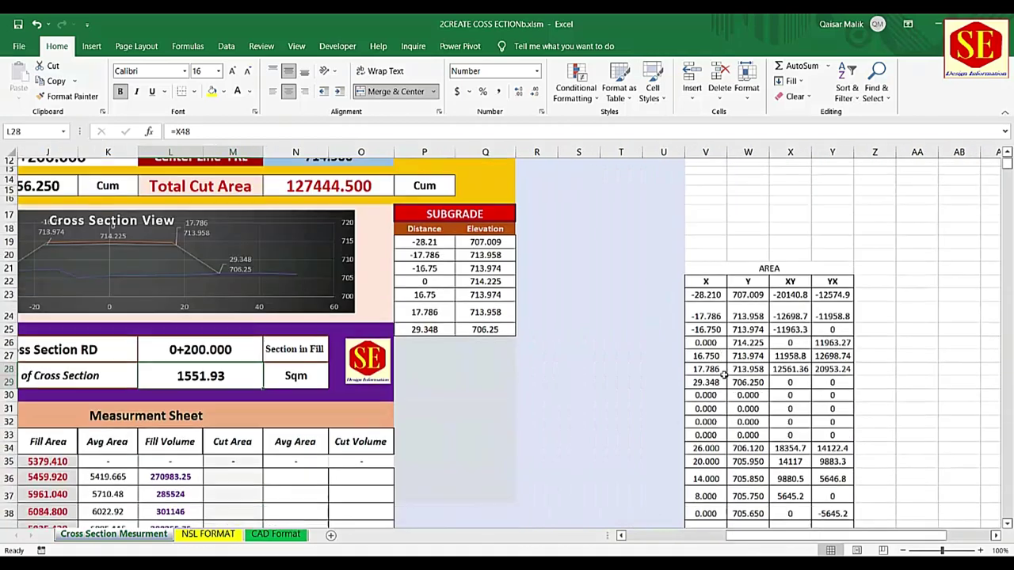
pyautogui.scroll(-1, 723, 375)
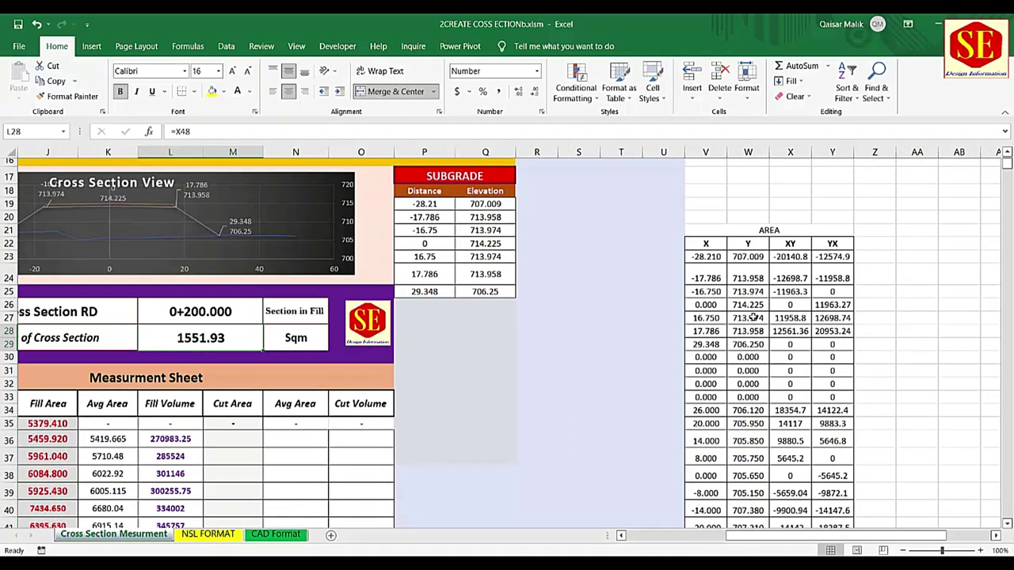
pyautogui.click(715, 257)
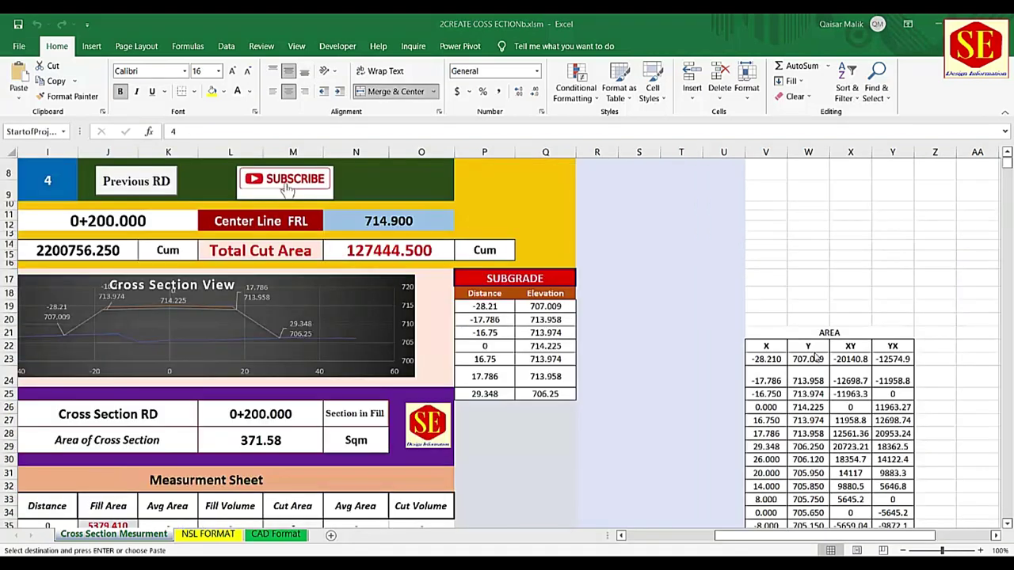
pyautogui.scroll(-1, 791, 319)
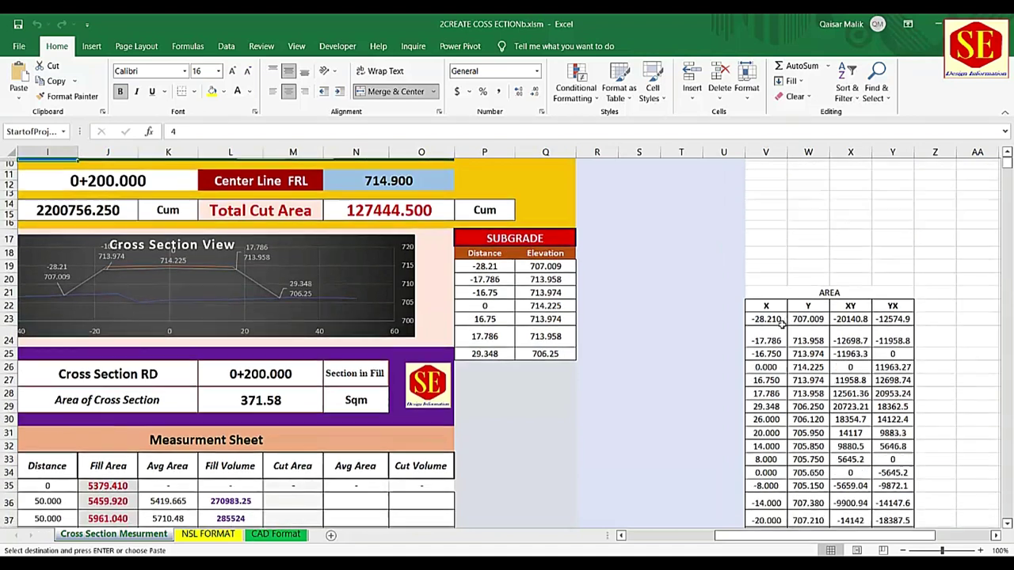
pyautogui.click(767, 308)
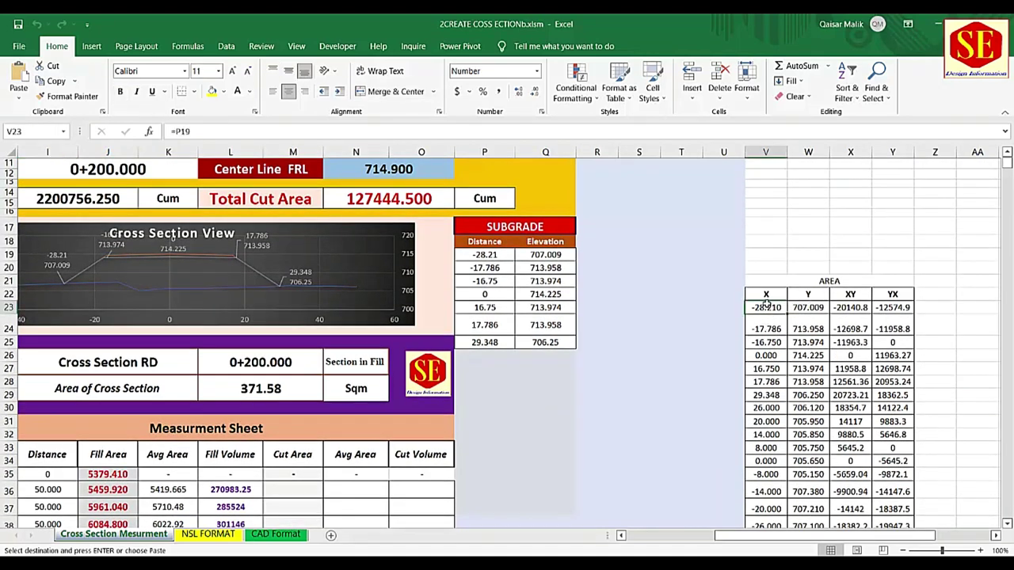
pyautogui.doubleClick(766, 307)
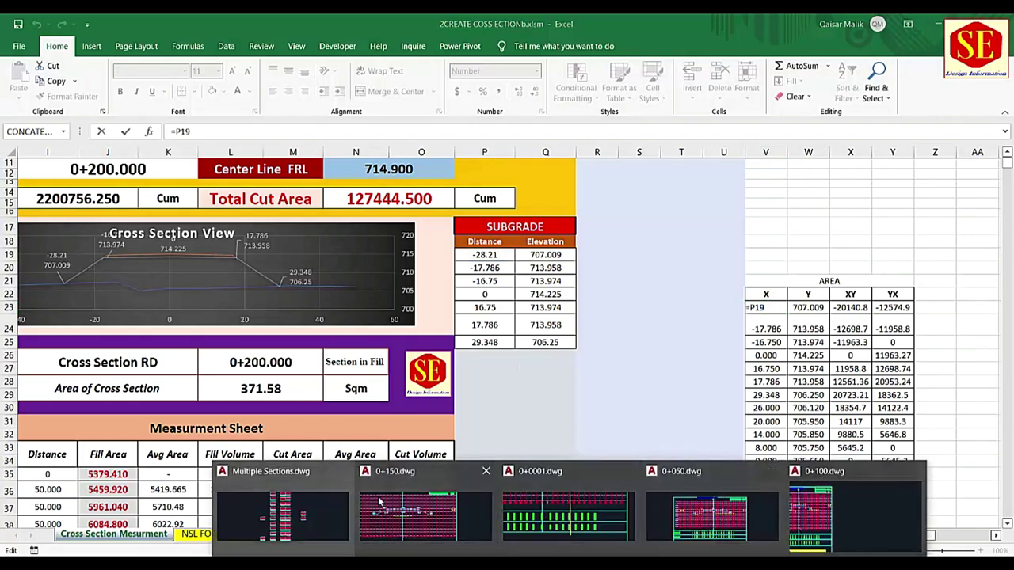
# - Look over the 0+150 cross-section drawing in AutoCAD, then bring up the 0+100 drawing
pyautogui.click(381, 501)
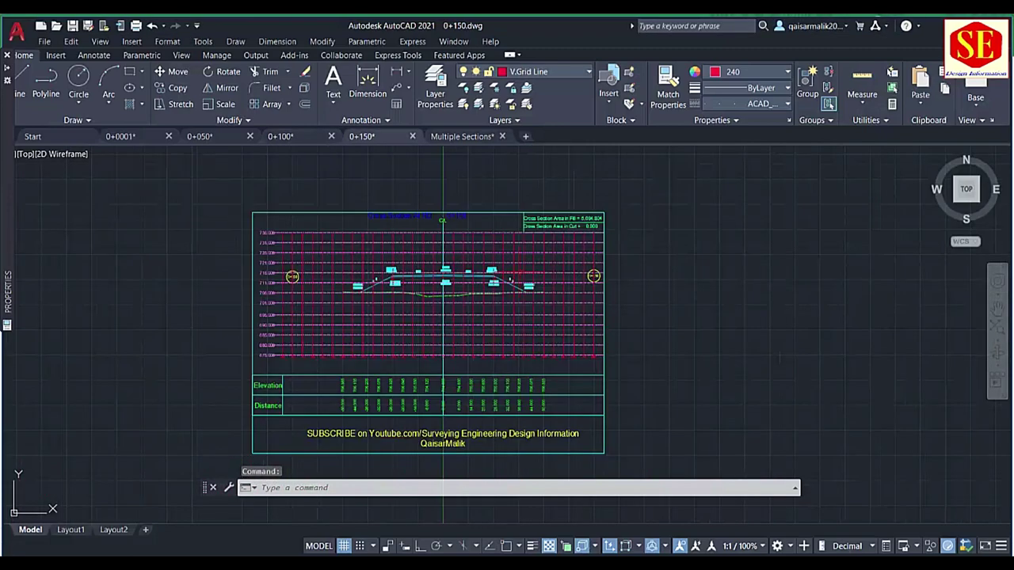
pyautogui.scroll(4, 628, 208)
pyautogui.scroll(-6, 626, 210)
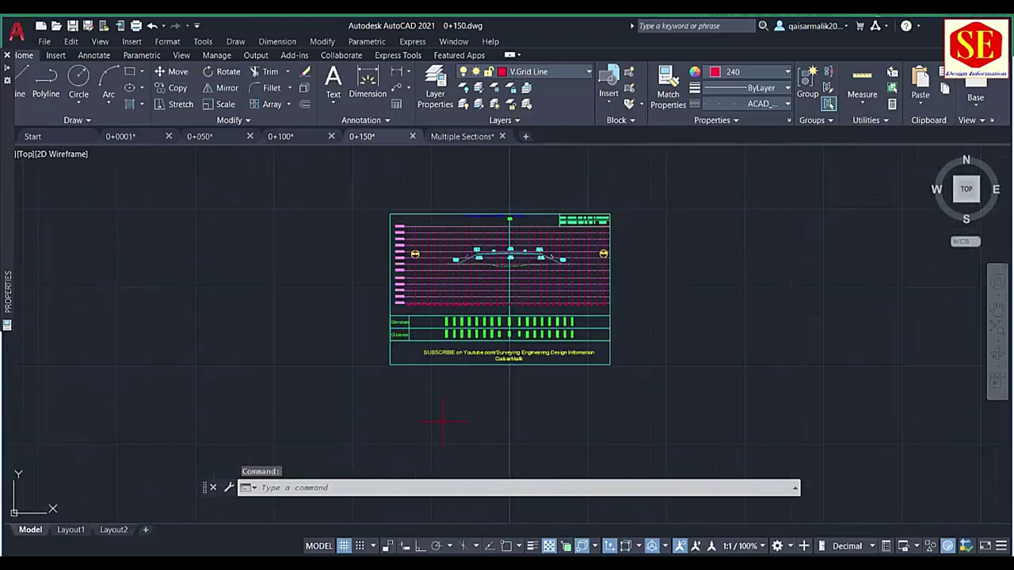
pyautogui.click(281, 136)
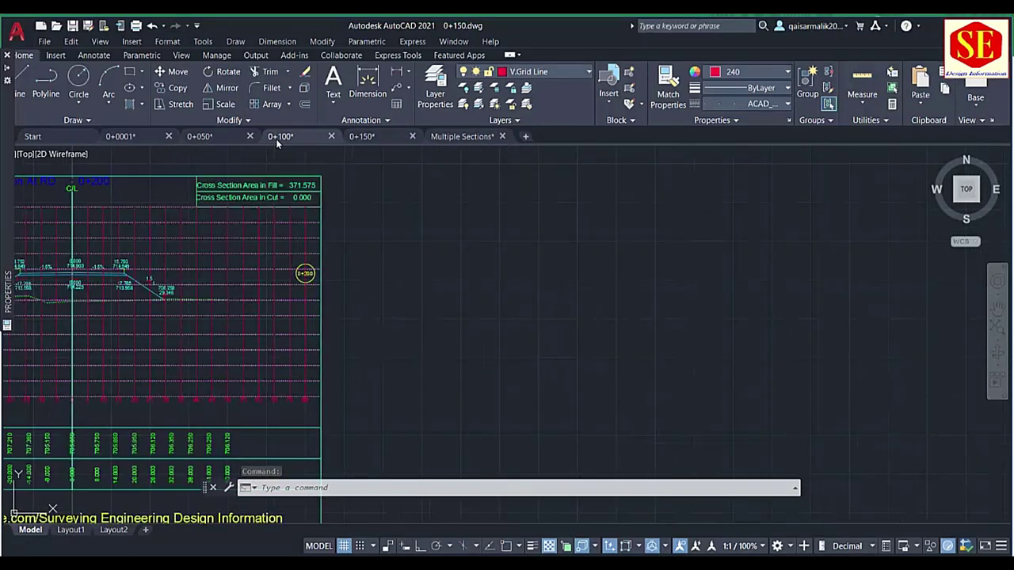
pyautogui.scroll(-4, 498, 299)
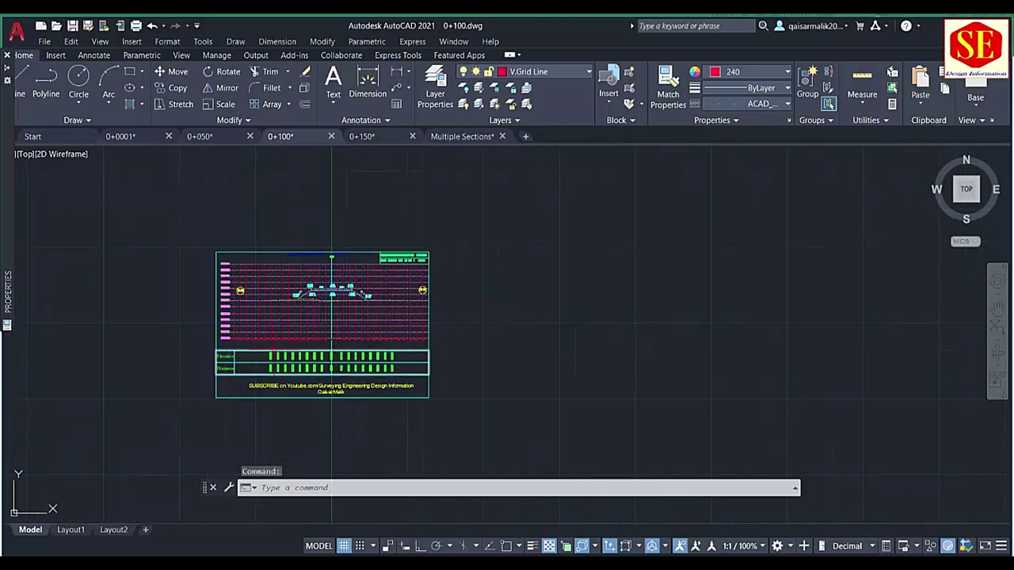
pyautogui.scroll(4, 503, 235)
pyautogui.scroll(3, 626, 181)
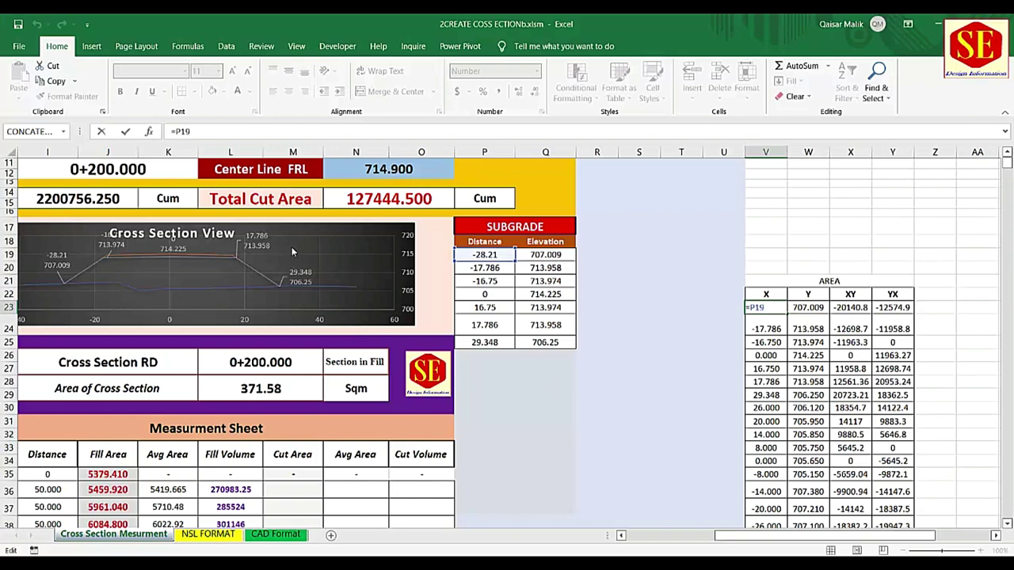
# - Leave V23's formula unchanged, step back to station 0+150, then forward again to 0+200
pyautogui.moveTo(745, 536); pyautogui.dragTo(618, 538)
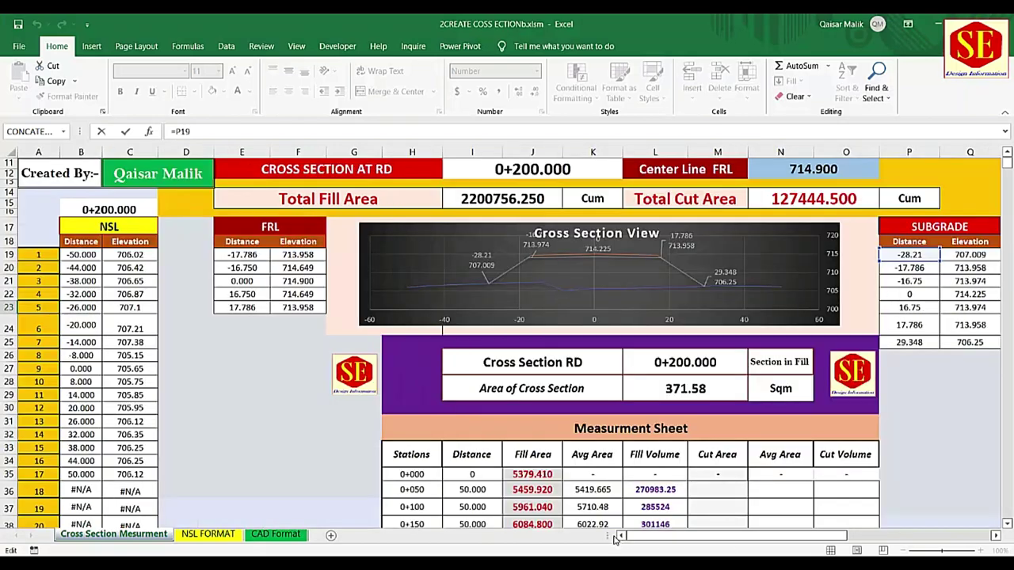
pyautogui.scroll(1, 711, 277)
pyautogui.scroll(2, 712, 278)
pyautogui.click(517, 311)
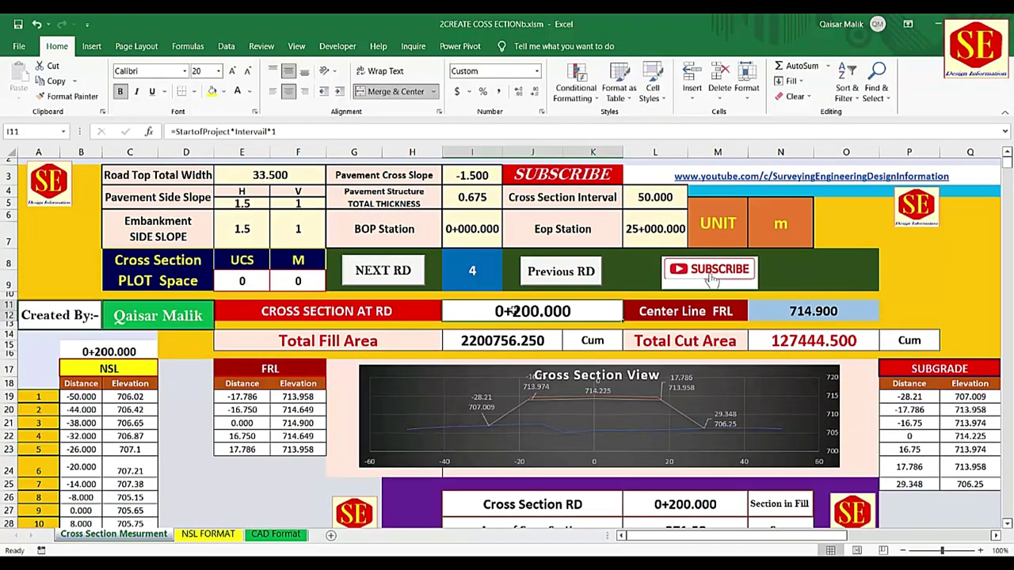
pyautogui.click(596, 279)
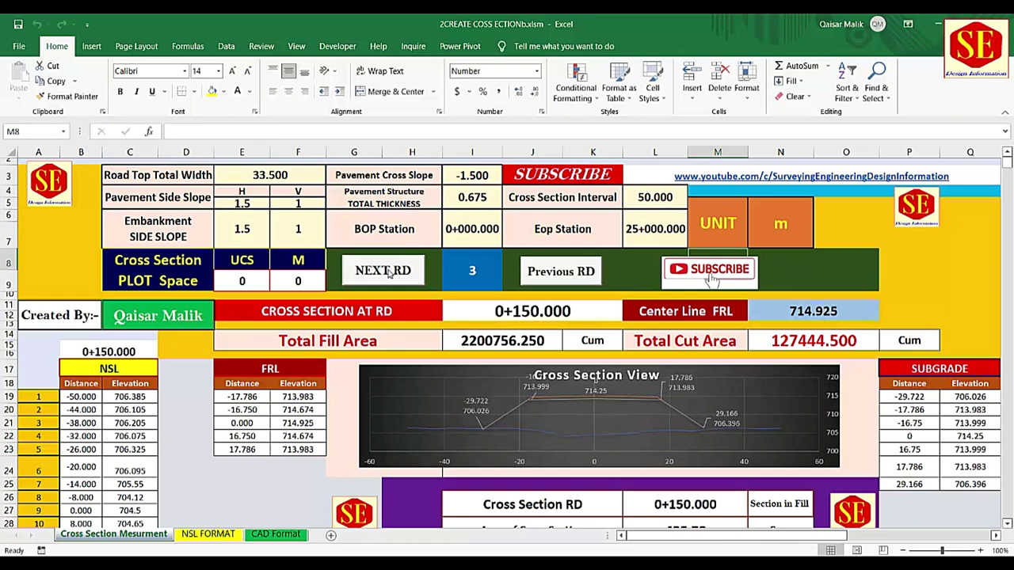
pyautogui.scroll(1, 400, 269)
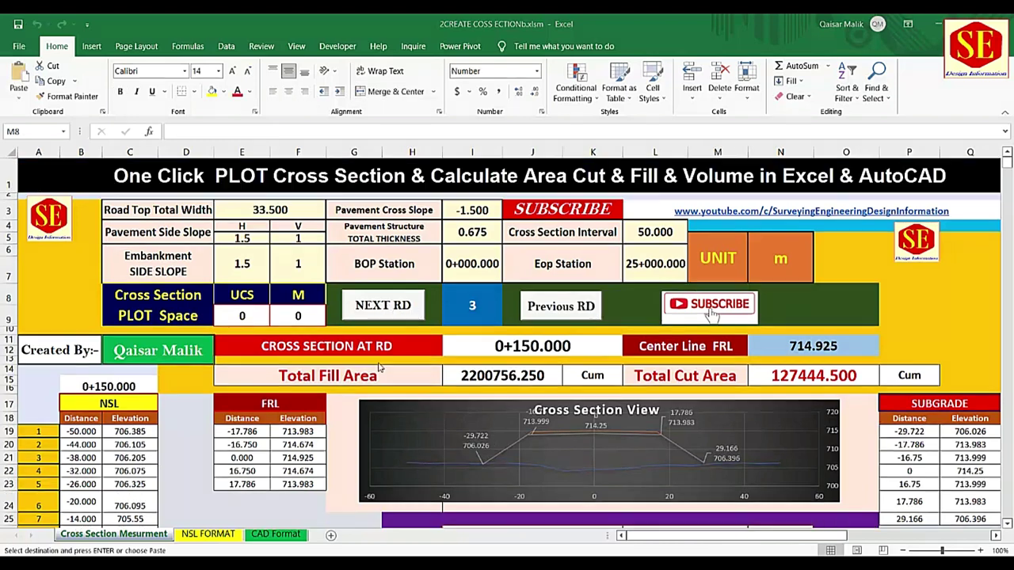
pyautogui.click(384, 309)
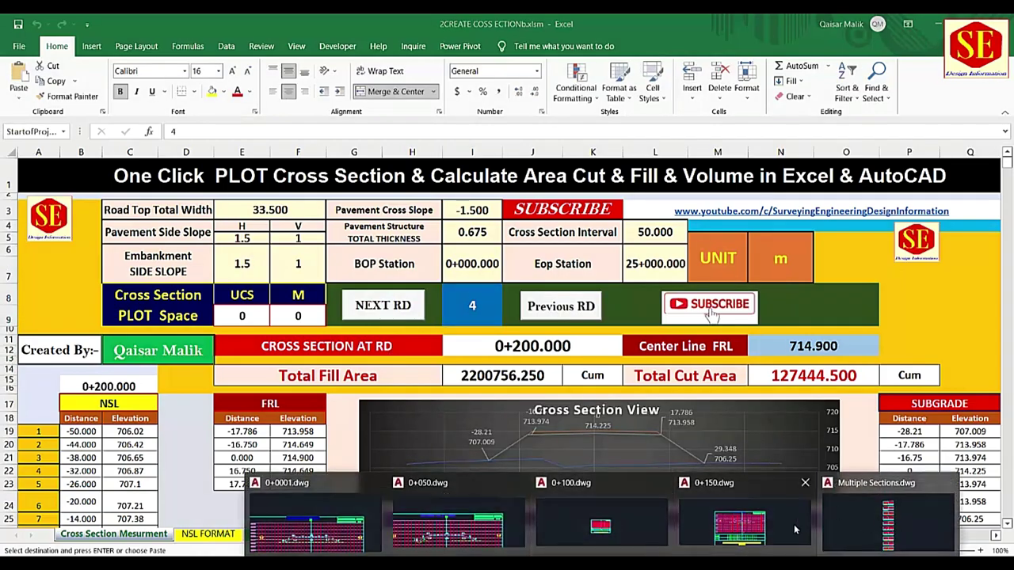
# - Create a new blank AutoCAD drawing from the default template
pyautogui.click(895, 507)
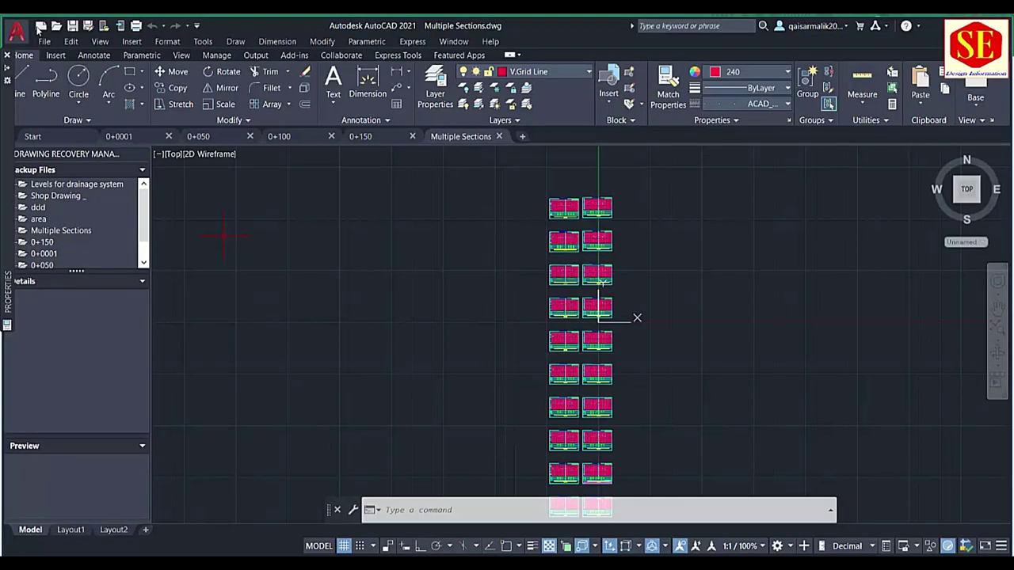
pyautogui.click(41, 27)
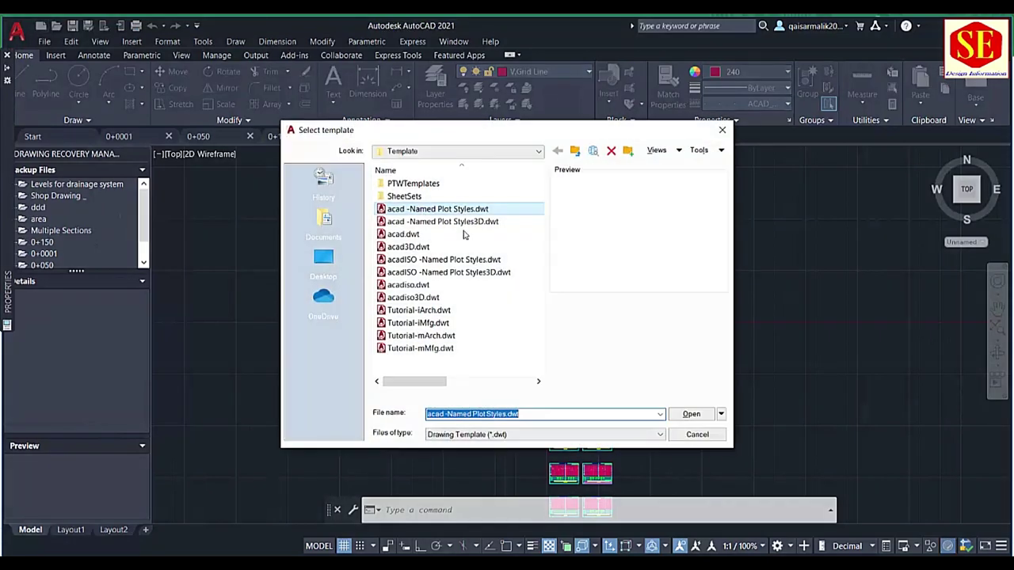
pyautogui.click(689, 414)
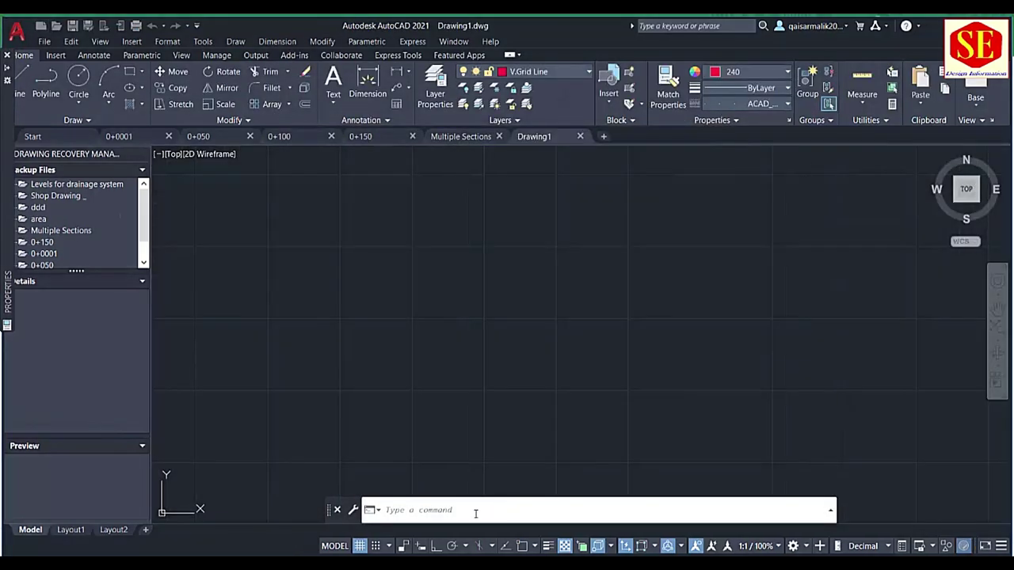
# - Paste the copied 0+200 LISP commands to plot the section with fill 371.575 and cut 0.000
pyautogui.rightClick(444, 529)
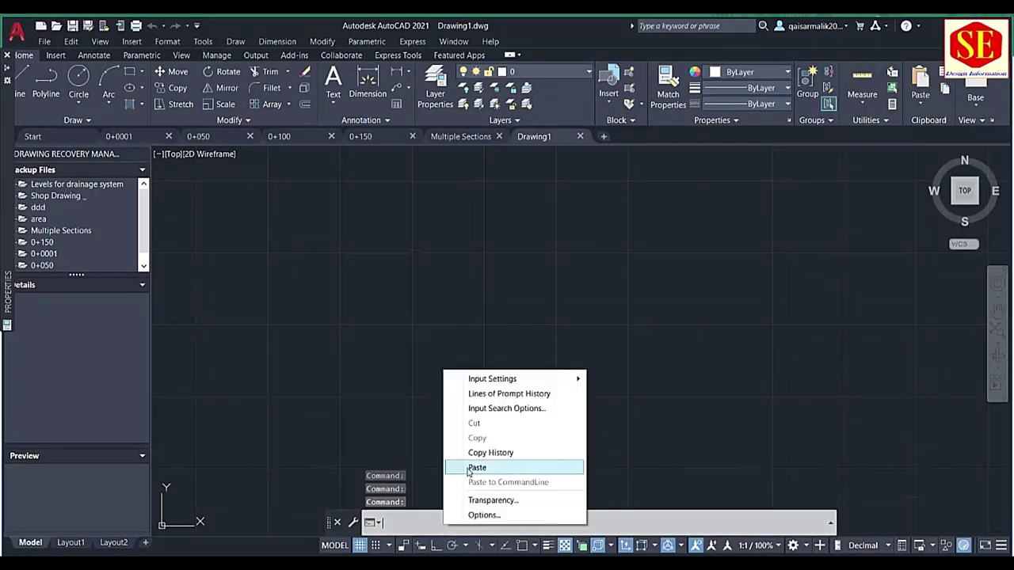
pyautogui.click(476, 467)
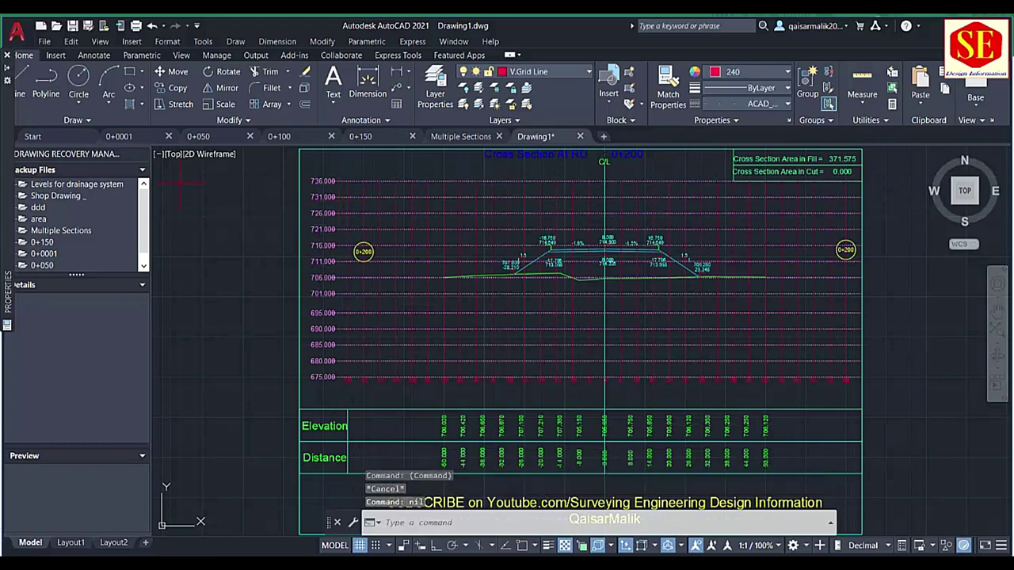
pyautogui.click(144, 154)
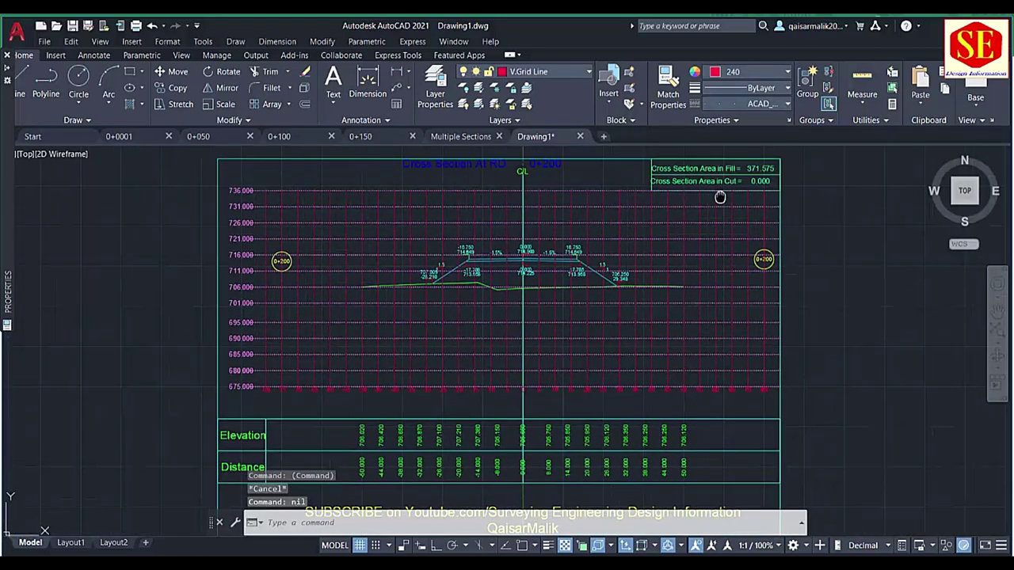
pyautogui.scroll(2, 720, 197)
pyautogui.scroll(2, 720, 197)
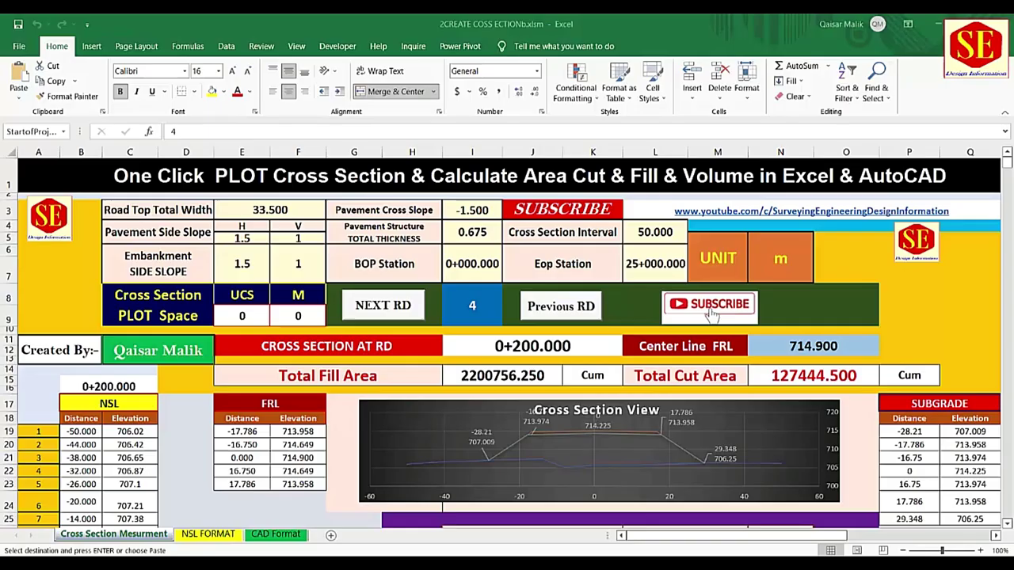
# - Check the X48 area calculation in the AREA table and its link to Area of Cross Section
pyautogui.scroll(-3, 701, 372)
pyautogui.moveTo(639, 536); pyautogui.dragTo(715, 538)
pyautogui.scroll(-5, 826, 429)
pyautogui.scroll(-3, 826, 429)
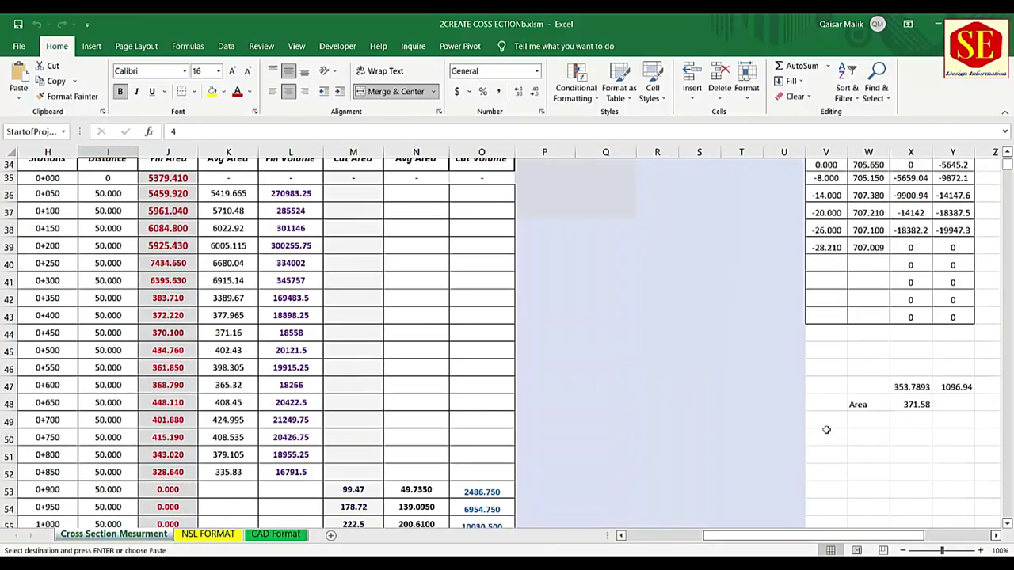
pyautogui.click(909, 405)
pyautogui.scroll(5, 169, 378)
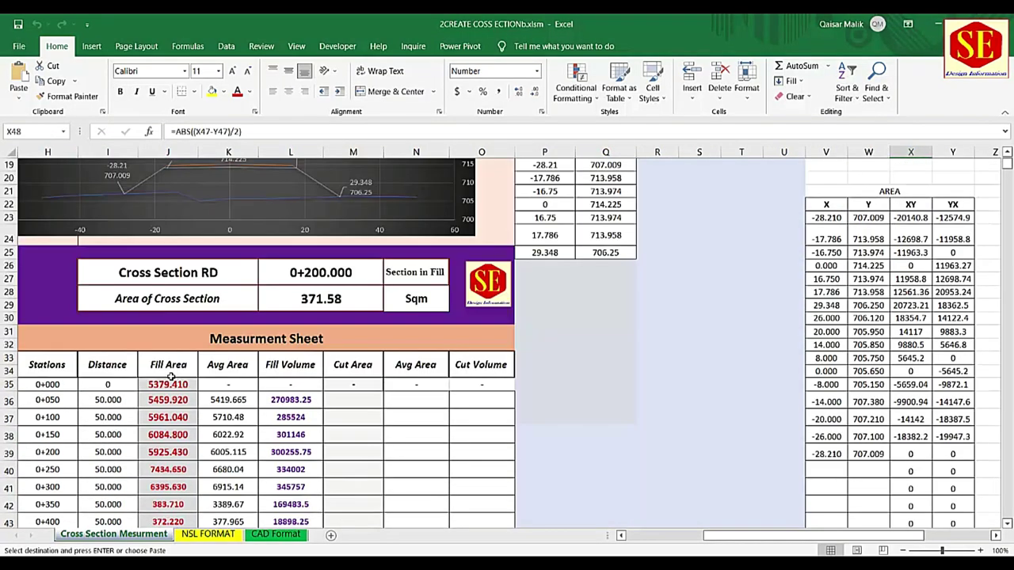
pyautogui.click(317, 309)
pyautogui.scroll(2, 304, 305)
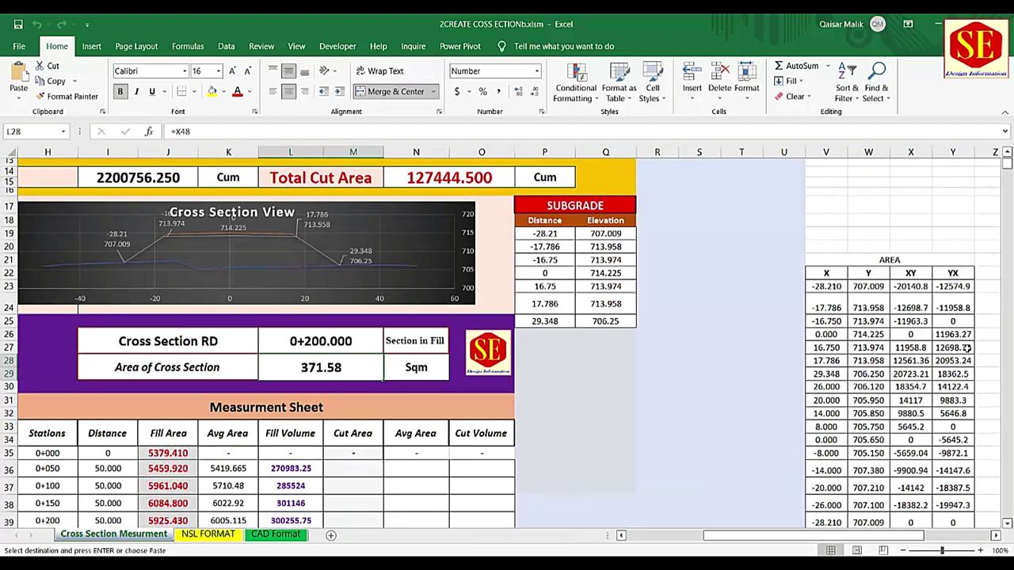
pyautogui.scroll(-2, 903, 316)
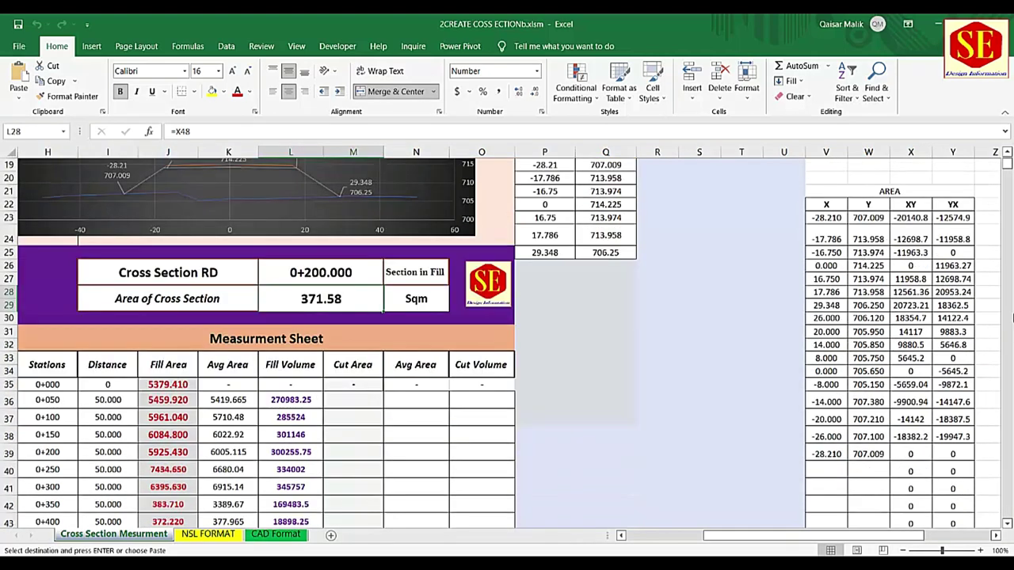
# - Re-enter V23's formula as =P19, the first subgrade distance
pyautogui.click(826, 217)
pyautogui.write('=')
pyautogui.scroll(1, 690, 330)
pyautogui.click(523, 203)
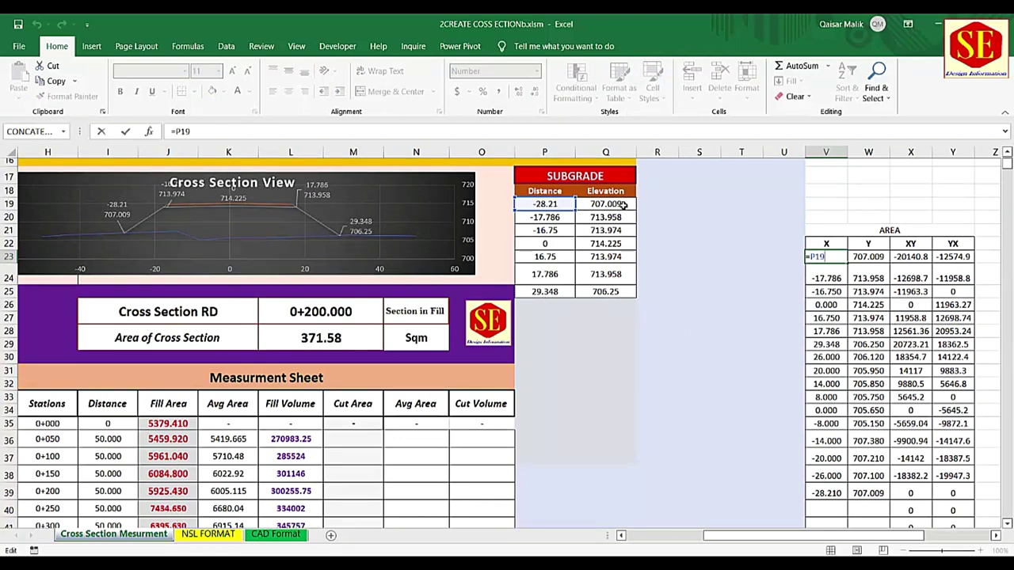
pyautogui.click(555, 295)
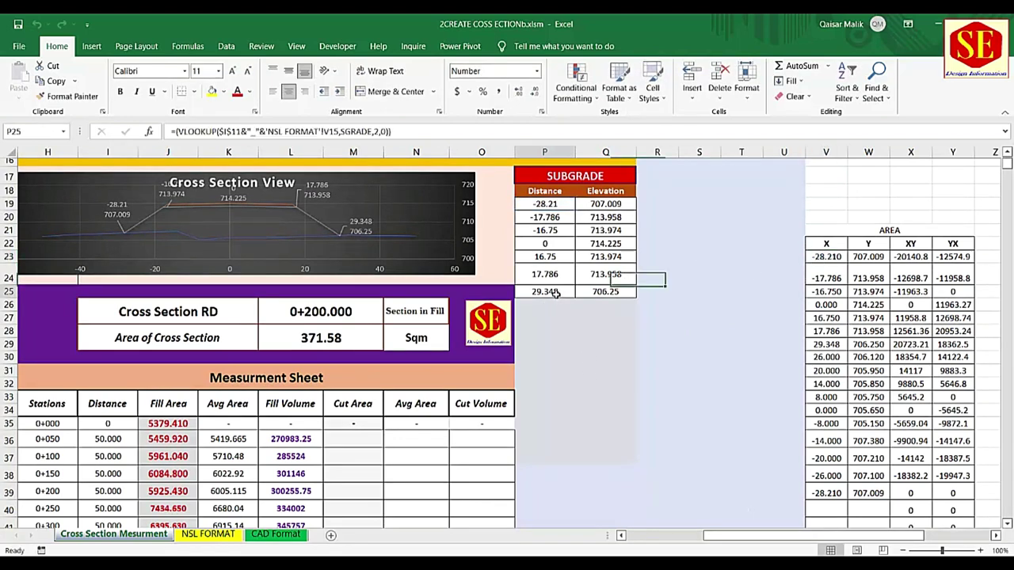
pyautogui.hscroll(-3, 508, 341)
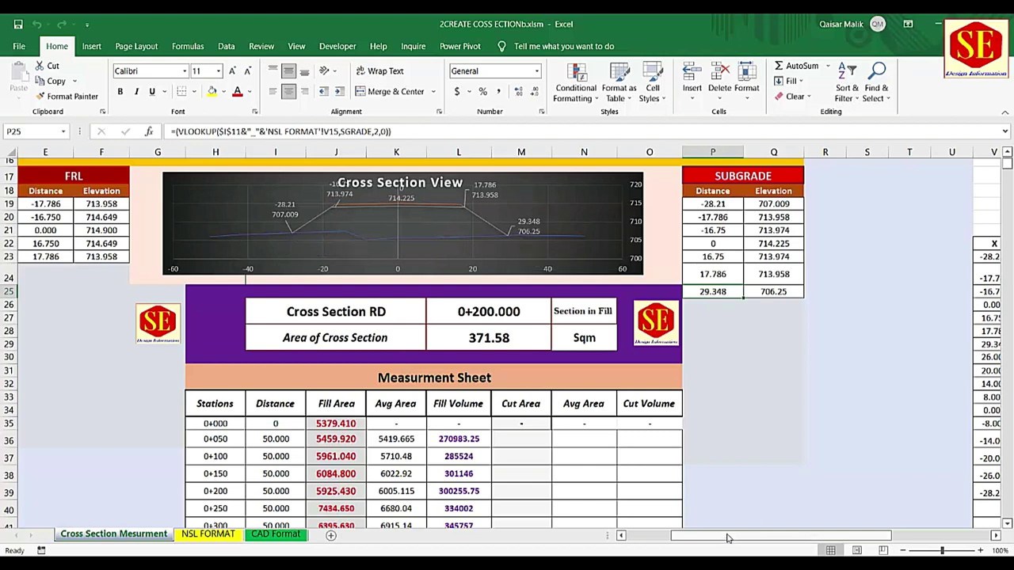
pyautogui.moveTo(729, 536); pyautogui.dragTo(553, 531)
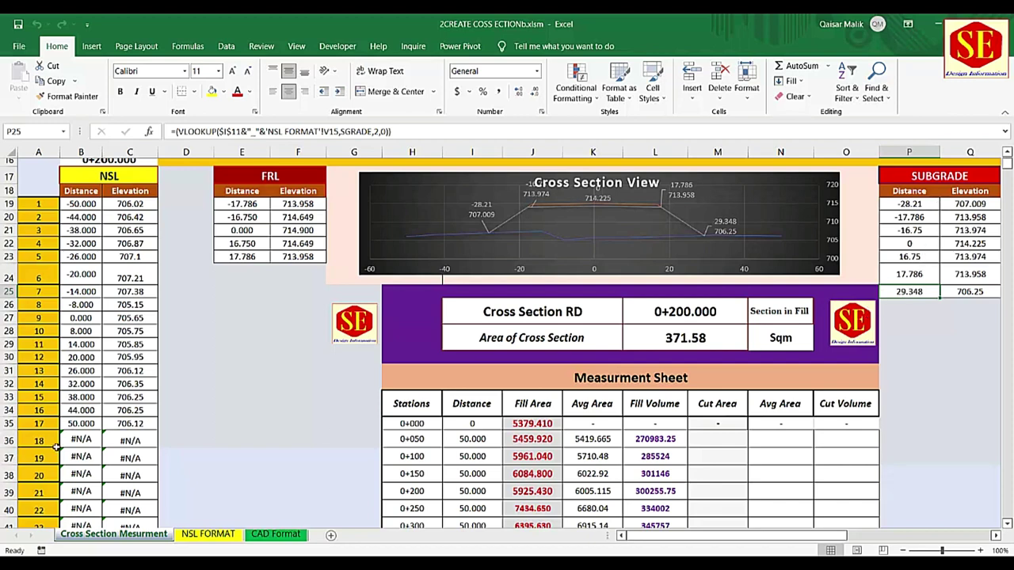
# - Inspect the NSL distance formulas in column B from B31 up to B23
pyautogui.click(87, 370)
pyautogui.click(84, 357)
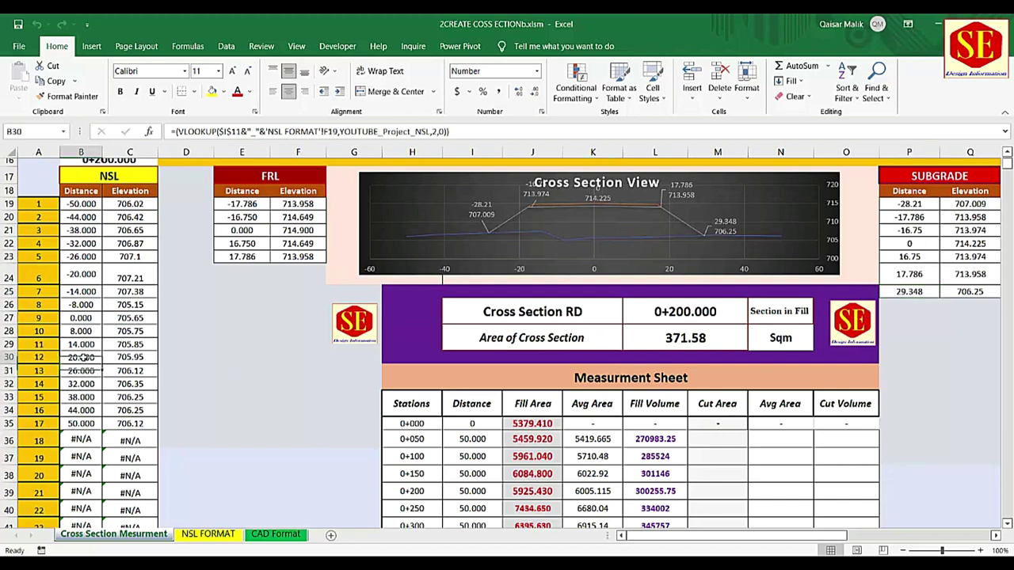
pyautogui.click(83, 346)
pyautogui.click(83, 331)
pyautogui.click(83, 318)
pyautogui.click(83, 305)
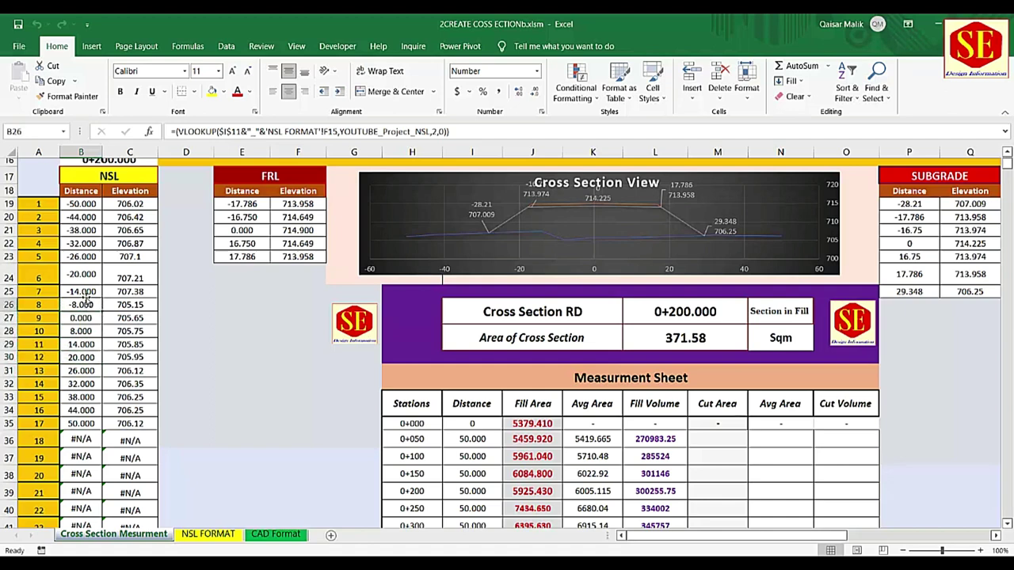
pyautogui.click(86, 291)
pyautogui.click(87, 275)
pyautogui.click(89, 257)
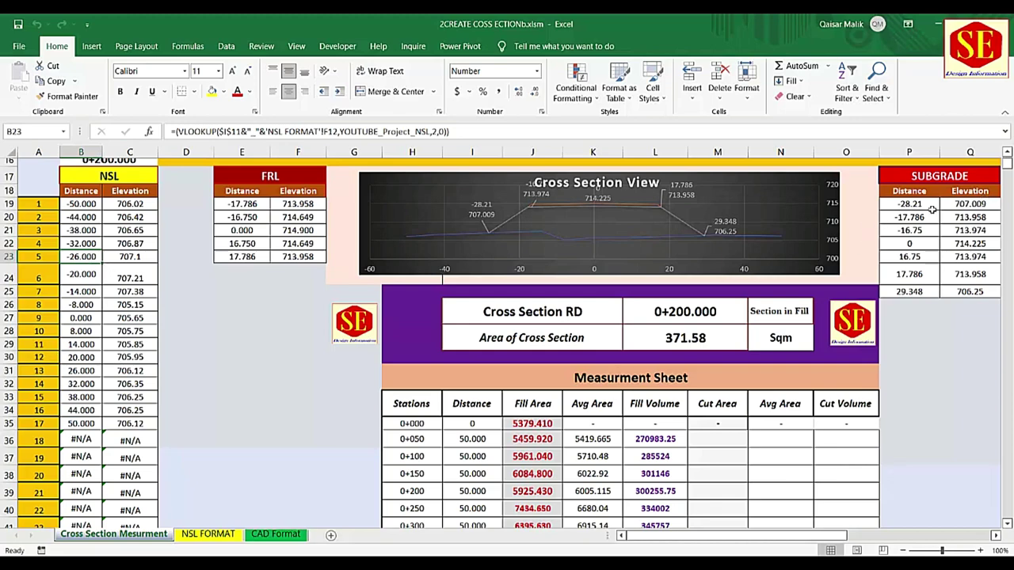
pyautogui.moveTo(764, 537); pyautogui.dragTo(832, 537)
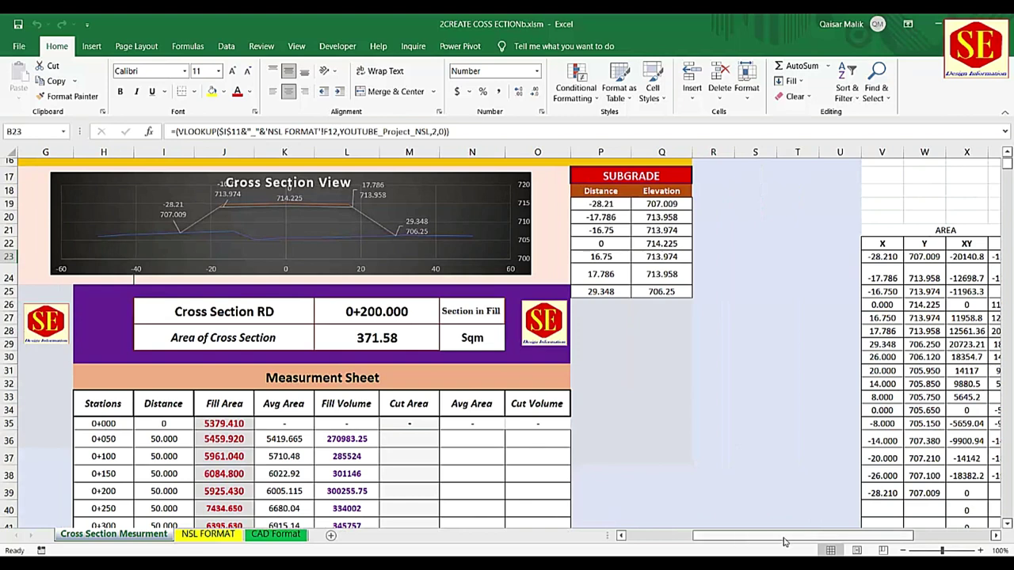
pyautogui.moveTo(790, 538); pyautogui.dragTo(849, 539)
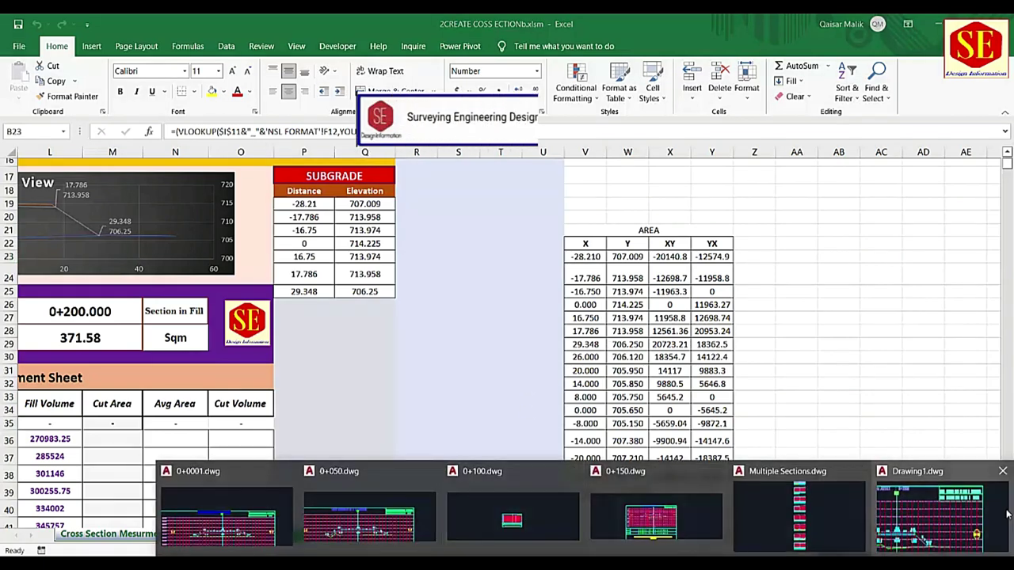
# - Select the FRL road line and green NSL ground line in Drawing1, cancelling an accidental circle
pyautogui.click(951, 511)
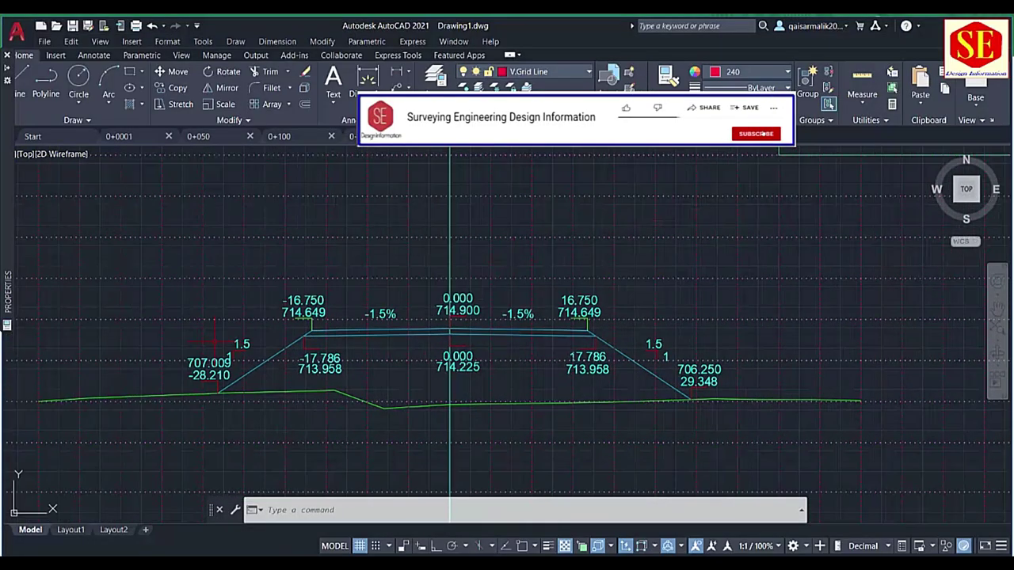
pyautogui.scroll(3, 305, 342)
pyautogui.click(305, 338)
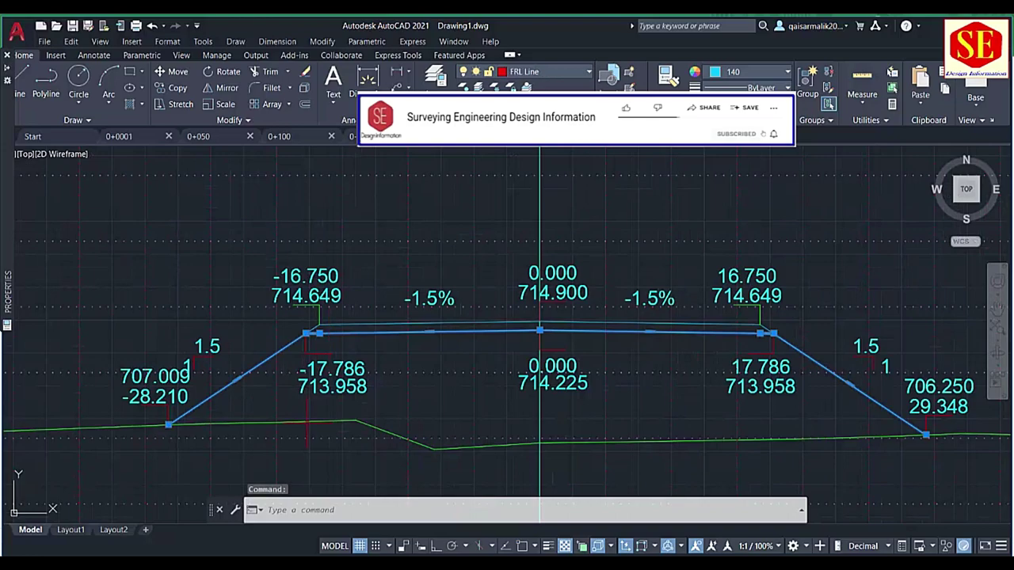
pyautogui.click(540, 443)
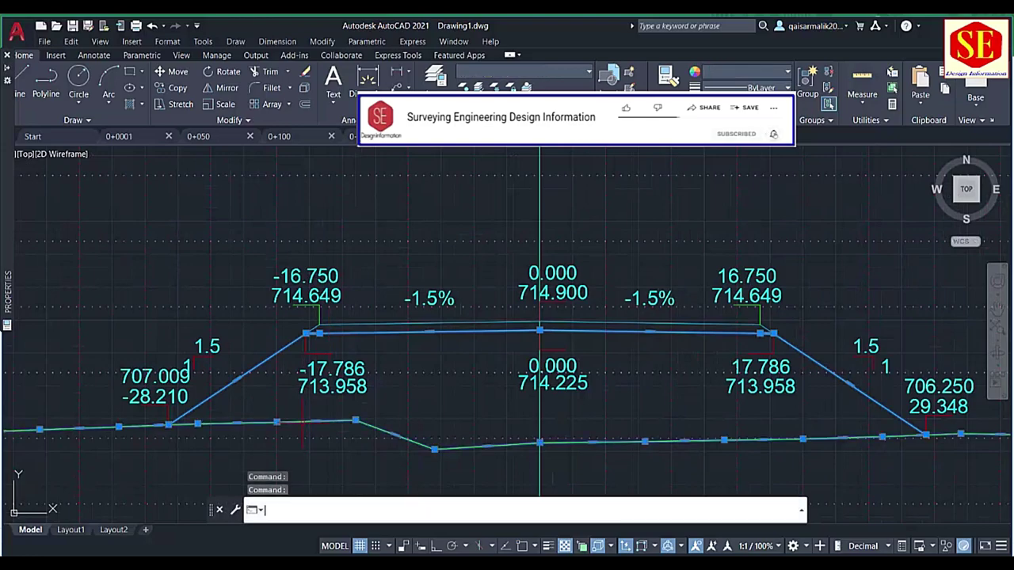
pyautogui.write('c')
pyautogui.press('Return')
pyautogui.click(403, 405)
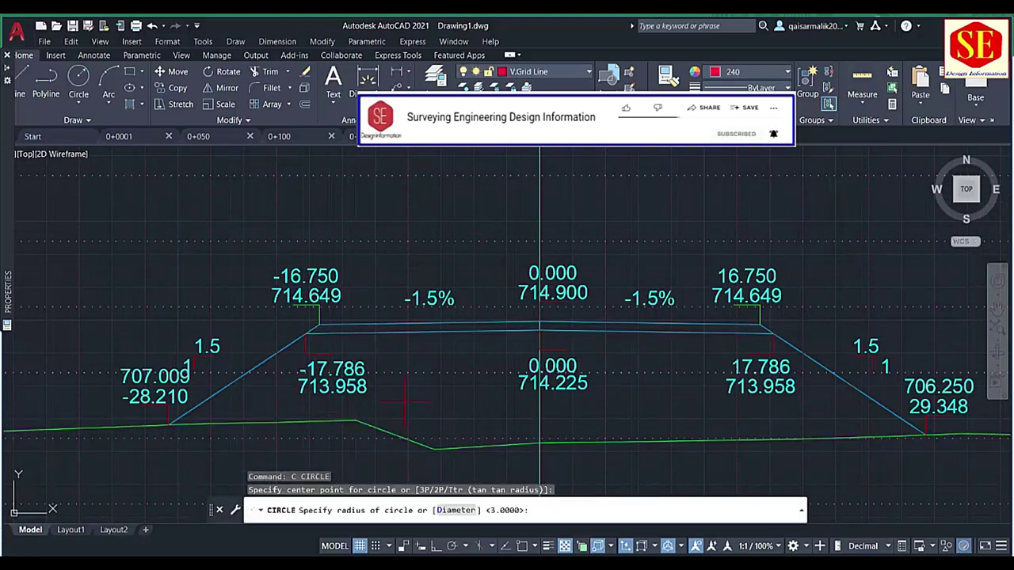
pyautogui.scroll(-3, 403, 405)
pyautogui.press('Escape')
pyautogui.scroll(4, 404, 402)
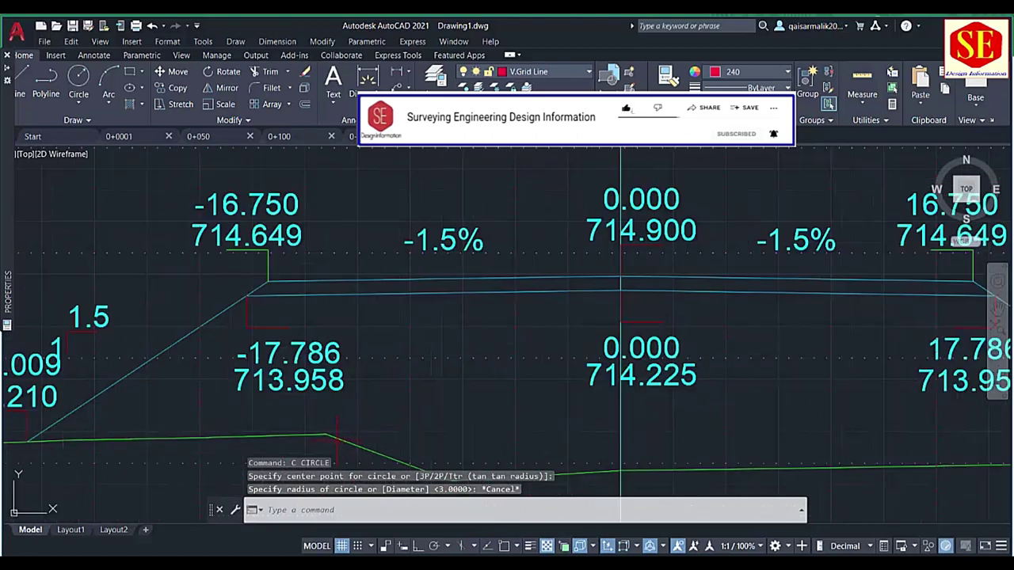
pyautogui.click(338, 438)
pyautogui.click(370, 290)
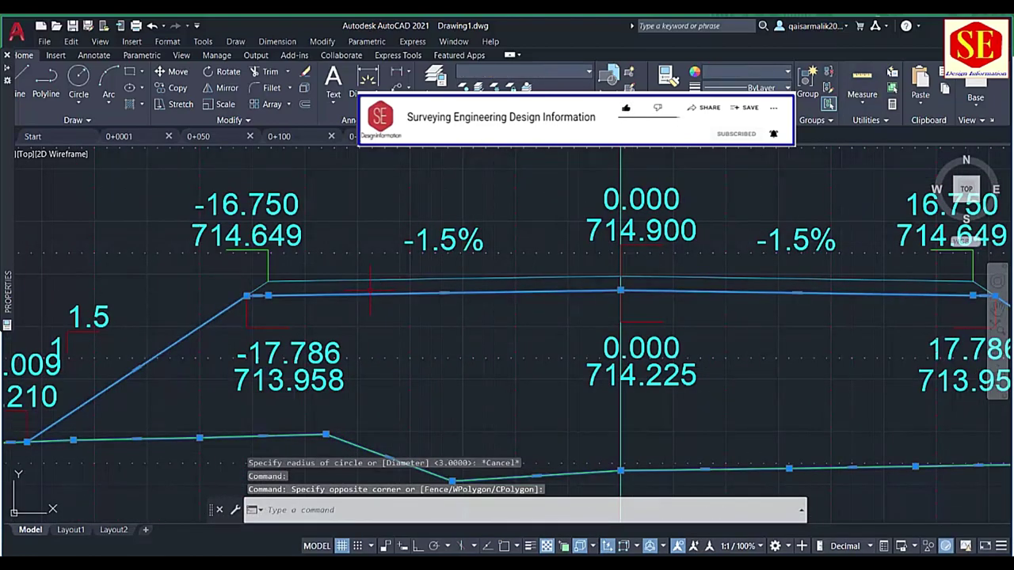
# - Copy the road and ground lines to the right of the section sheet
pyautogui.write('co')
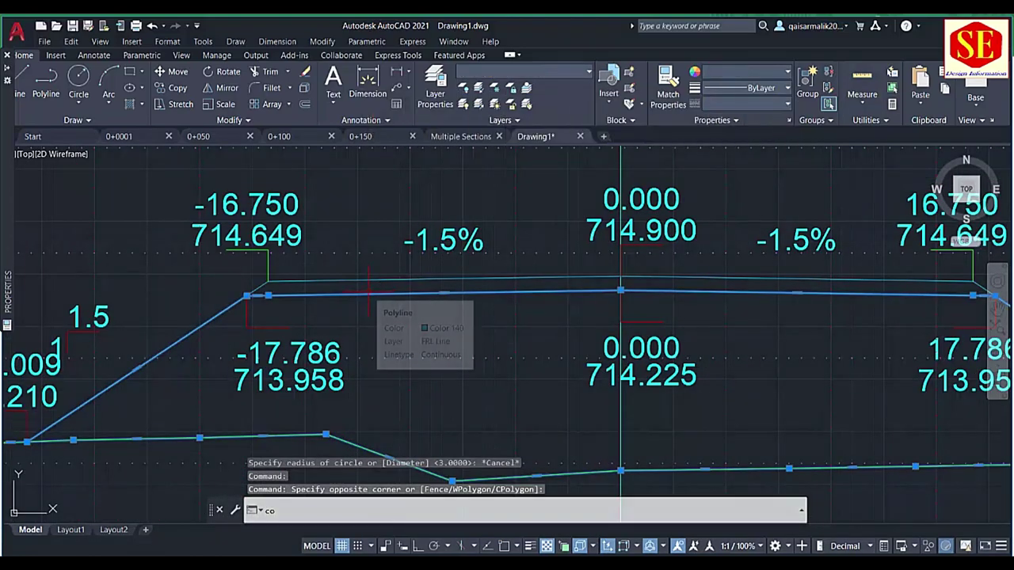
pyautogui.press('Return')
pyautogui.click(361, 296)
pyautogui.scroll(-4, 600, 301)
pyautogui.scroll(-2, 595, 301)
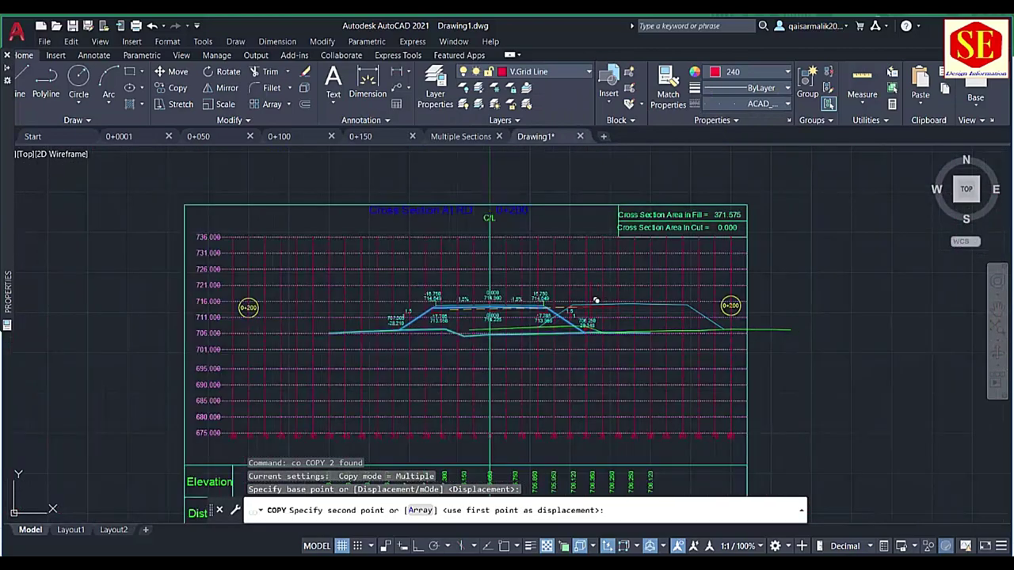
pyautogui.scroll(-2, 526, 288)
pyautogui.click(650, 295)
pyautogui.press('Escape')
pyautogui.scroll(2, 650, 297)
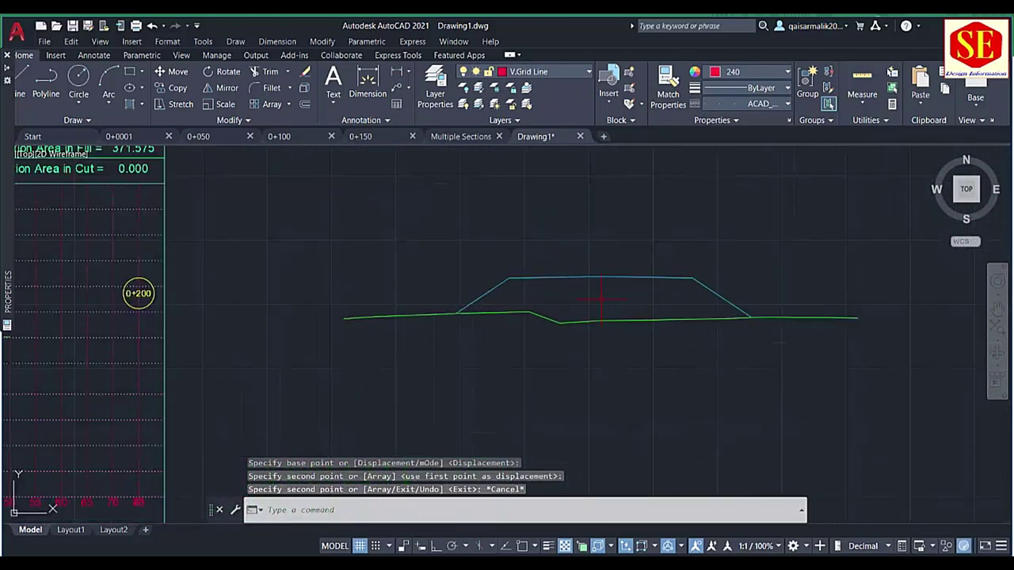
pyautogui.scroll(3, 650, 296)
# - Create a boundary polyline around the copied fill region by picking an internal point
pyautogui.write('o')
pyautogui.press('Return')
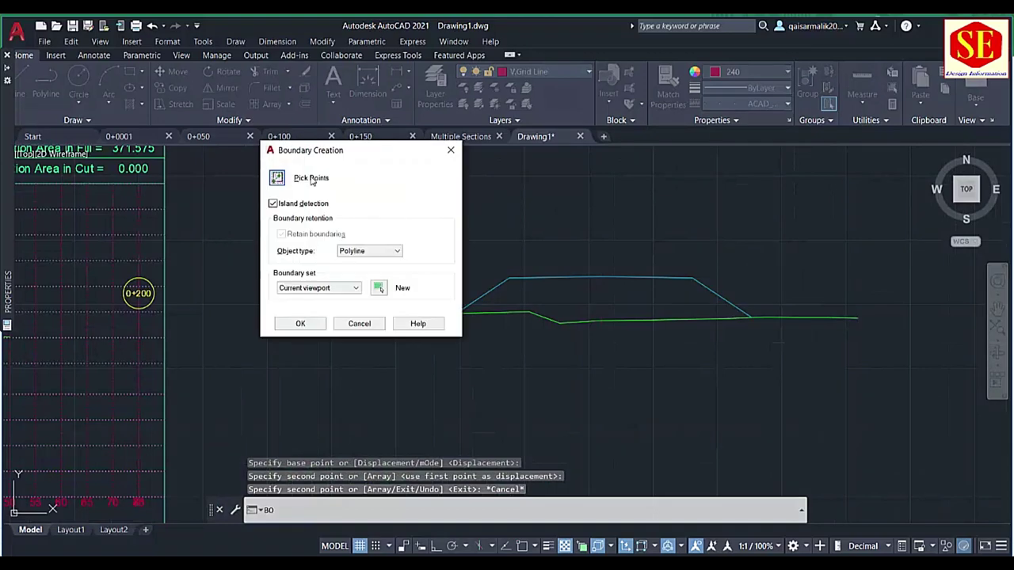
pyautogui.click(274, 172)
pyautogui.click(569, 311)
pyautogui.press('Return')
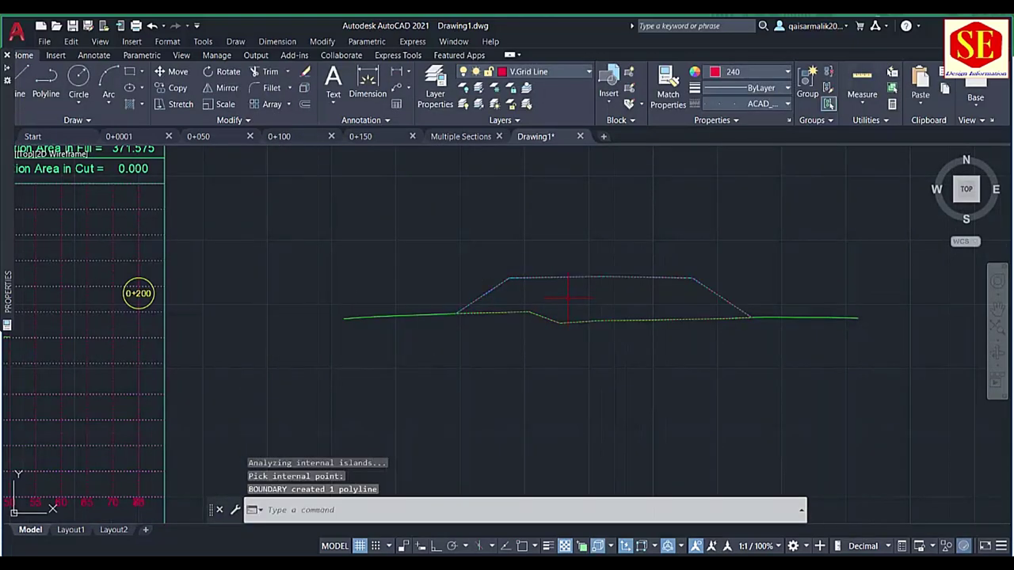
pyautogui.write('aa')
pyautogui.press('Return')
pyautogui.write('o')
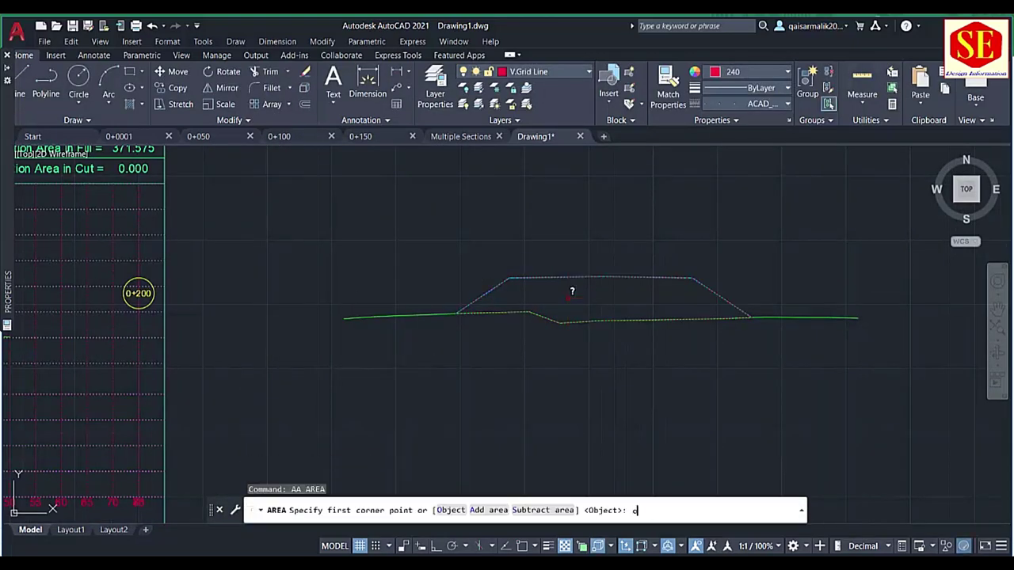
# - Measure the boundary's area and copy the Area = 371.5713 result from the command history
pyautogui.press('Return')
pyautogui.click(569, 278)
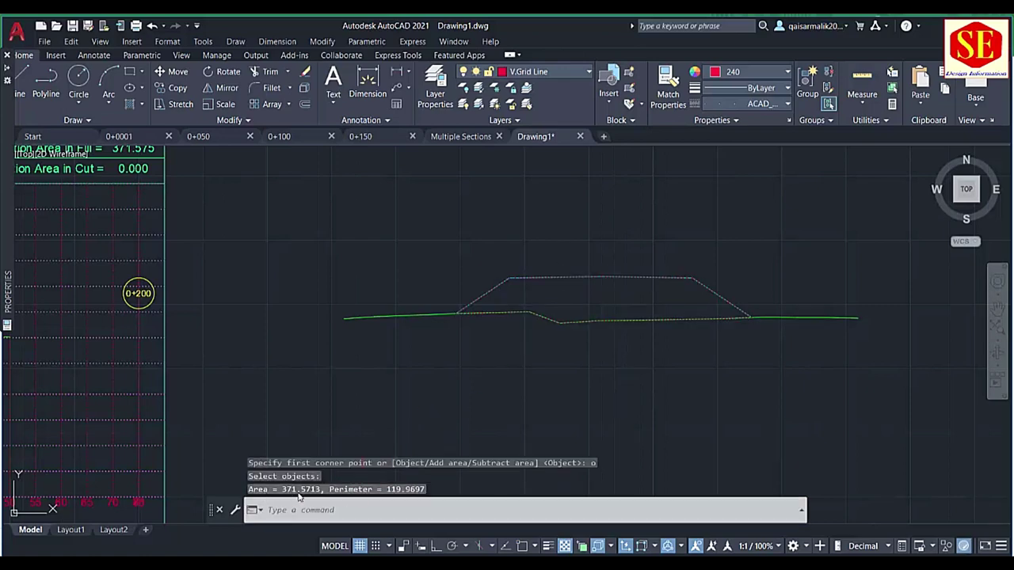
pyautogui.click(298, 501)
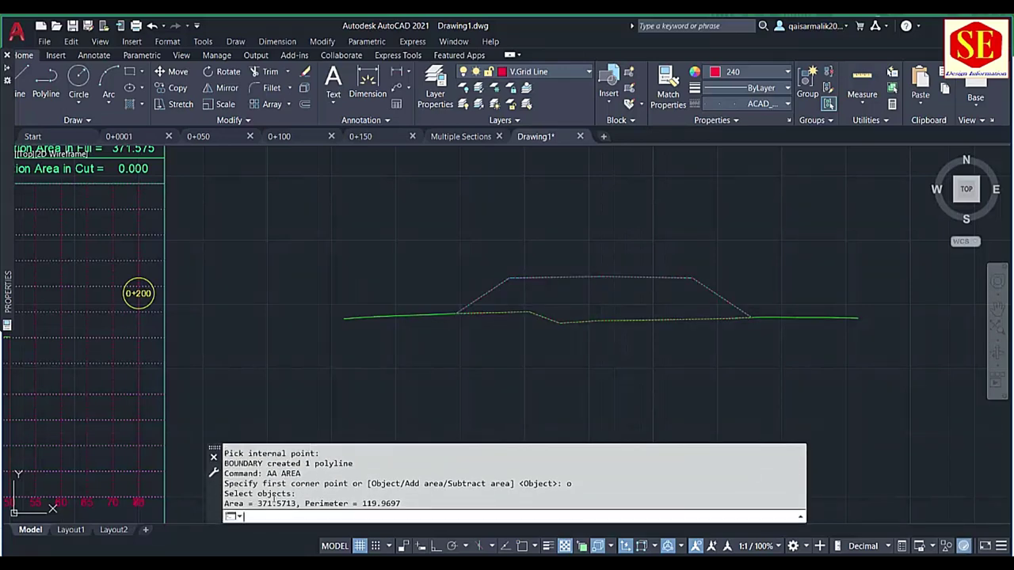
pyautogui.moveTo(229, 504); pyautogui.dragTo(305, 504)
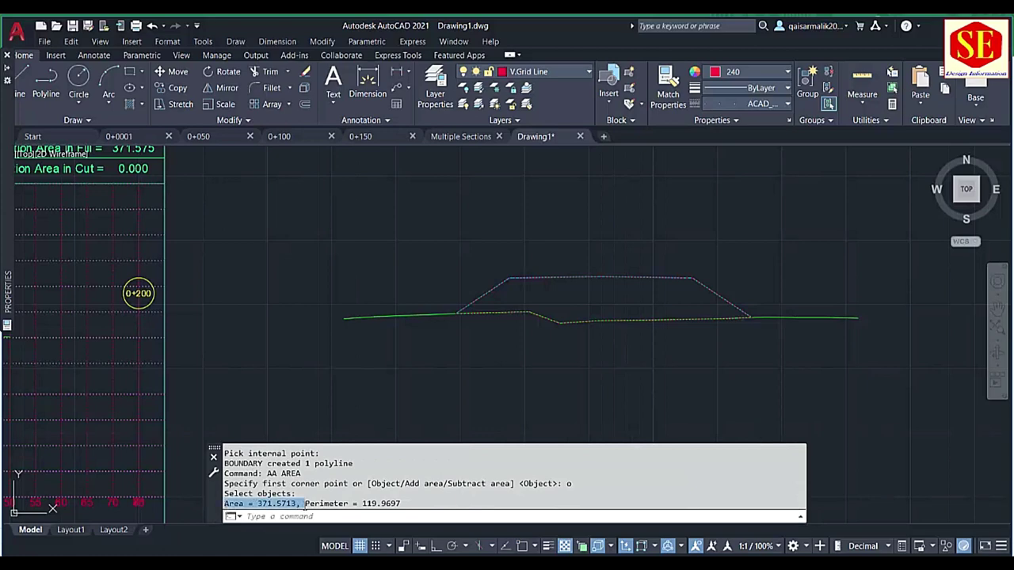
pyautogui.rightClick(285, 505)
pyautogui.click(333, 413)
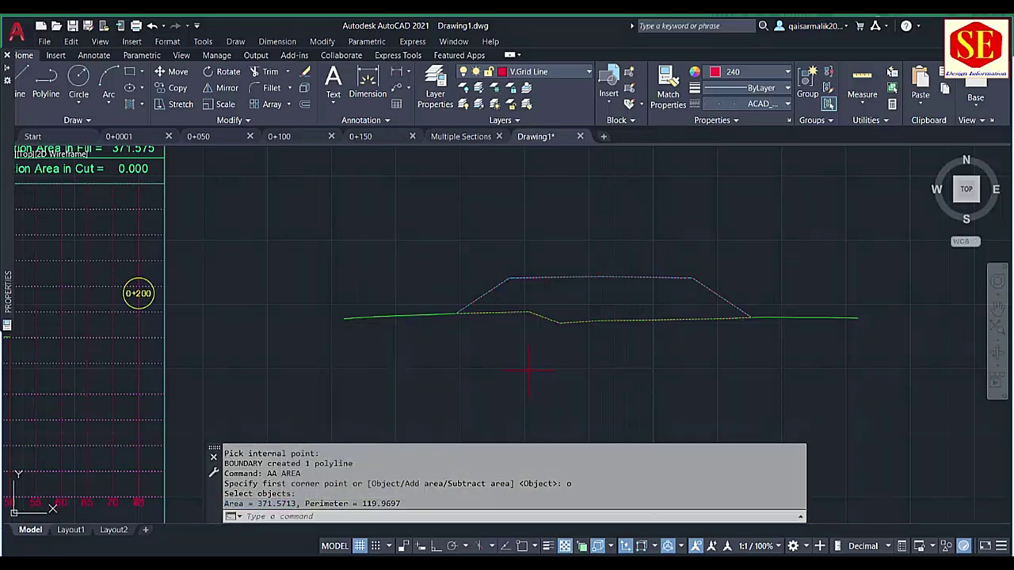
# - Paste the Area = 371.5713 label inside the copied profile and return to Excel
pyautogui.hotkey('ctrl', 'v')
pyautogui.click(576, 291)
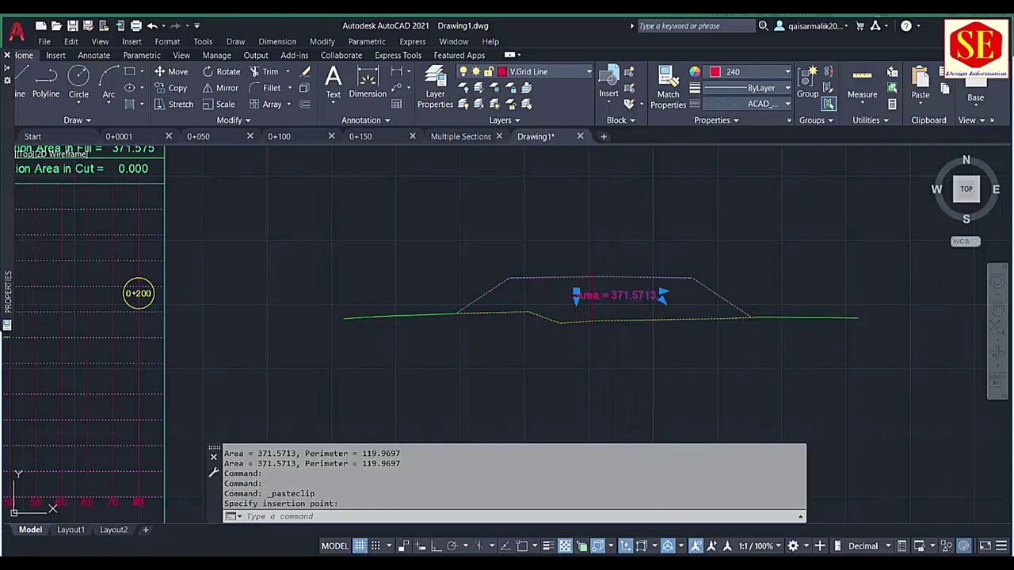
pyautogui.scroll(6, 594, 298)
pyautogui.press('Escape')
pyautogui.scroll(-3, 839, 349)
pyautogui.scroll(-3, 840, 349)
pyautogui.scroll(-5, 840, 349)
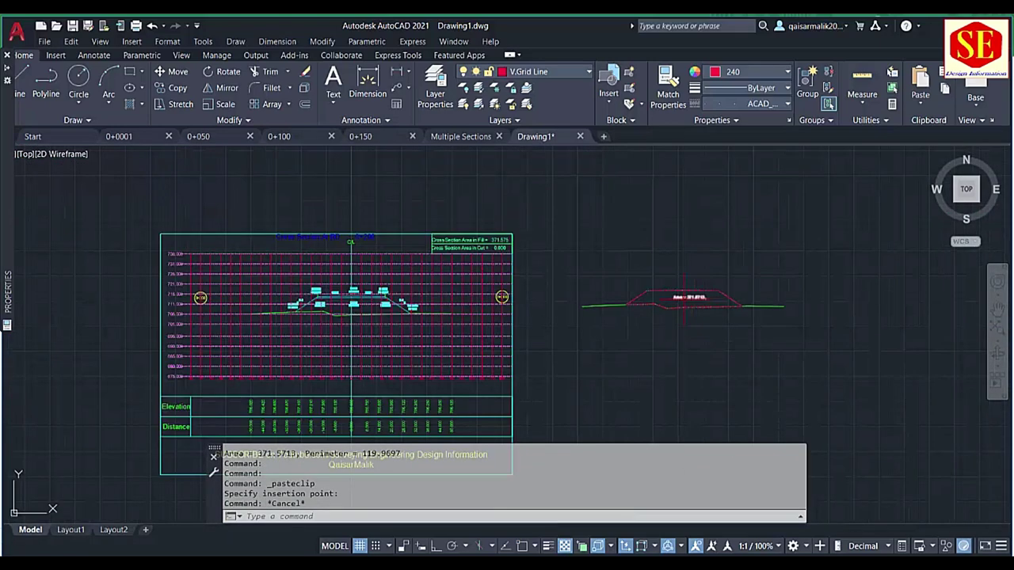
pyautogui.scroll(4, 486, 238)
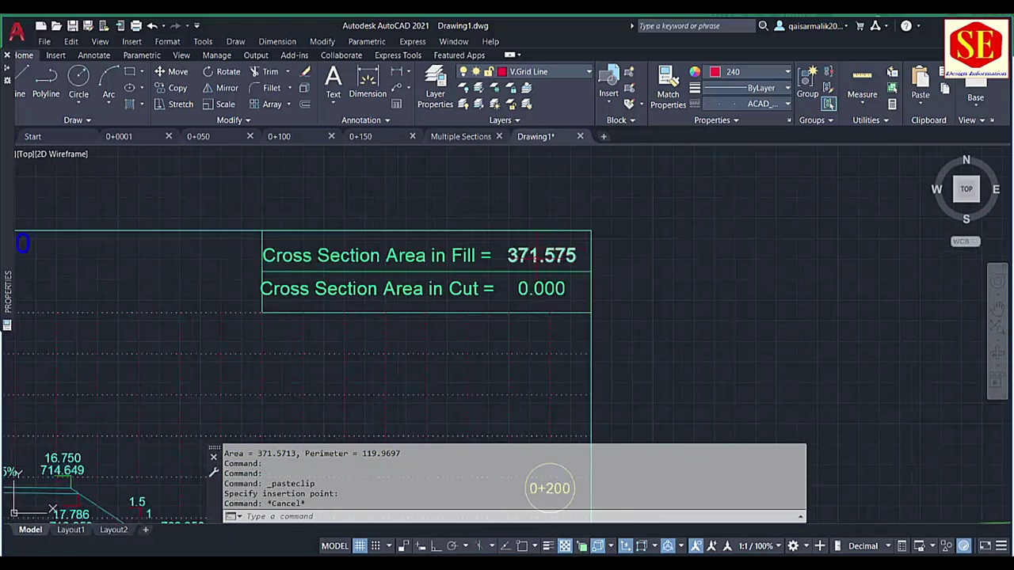
pyautogui.scroll(-4, 518, 254)
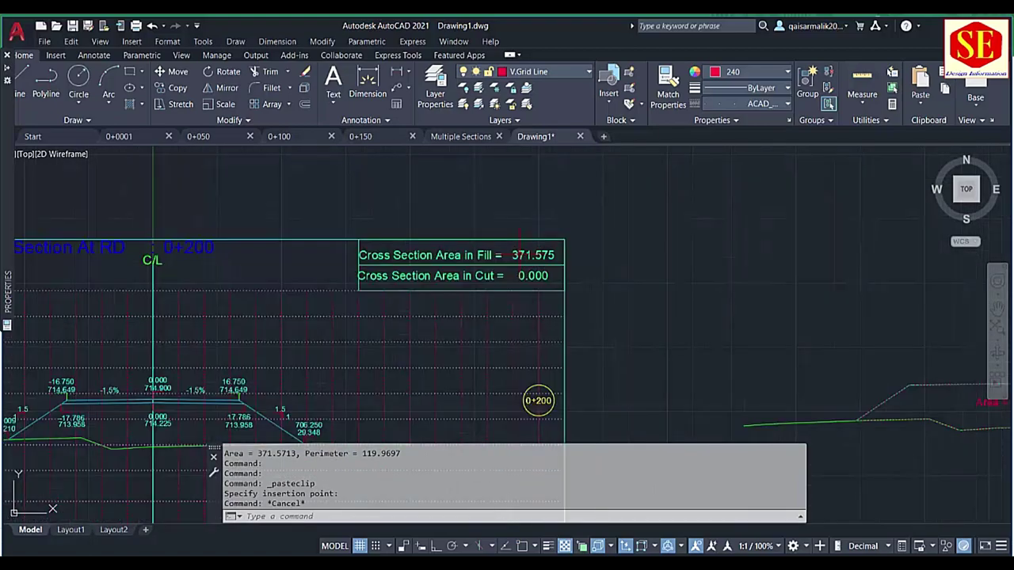
pyautogui.hotkey('alt', 'Tab')
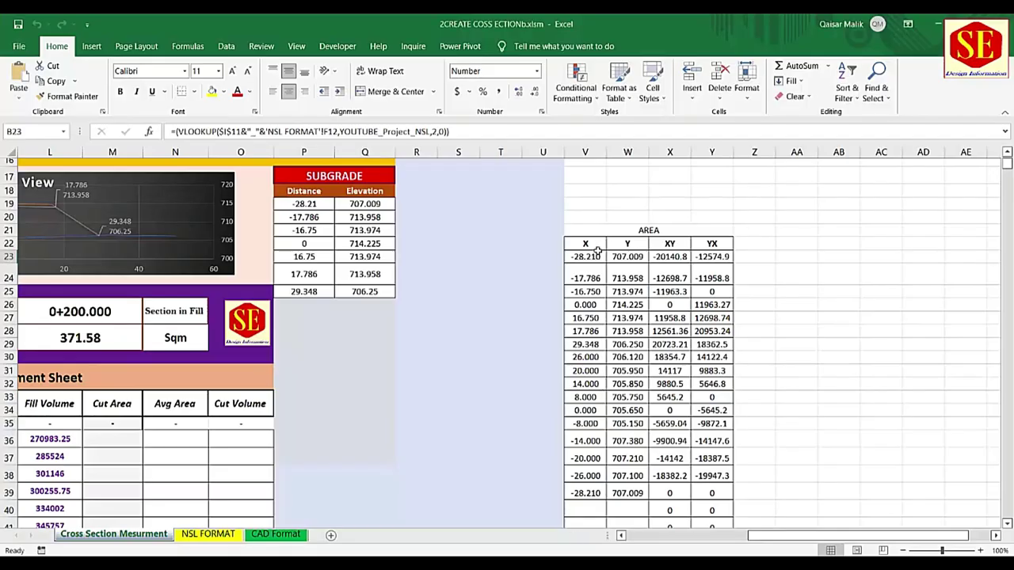
# - Check P25's formula, then clear the AREA table's X and Y values in V23:W40
pyautogui.moveTo(749, 536); pyautogui.dragTo(696, 537)
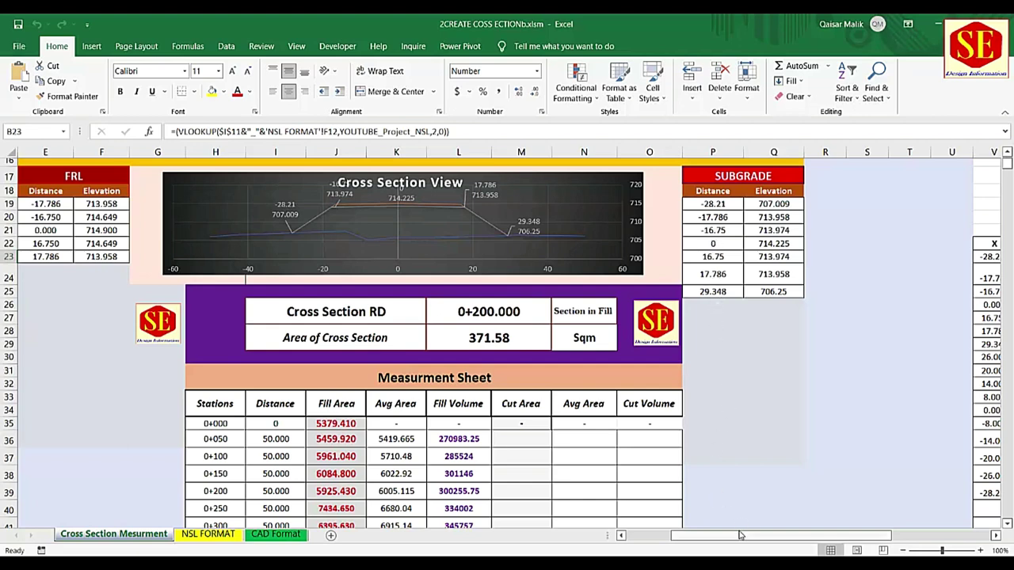
pyautogui.click(709, 292)
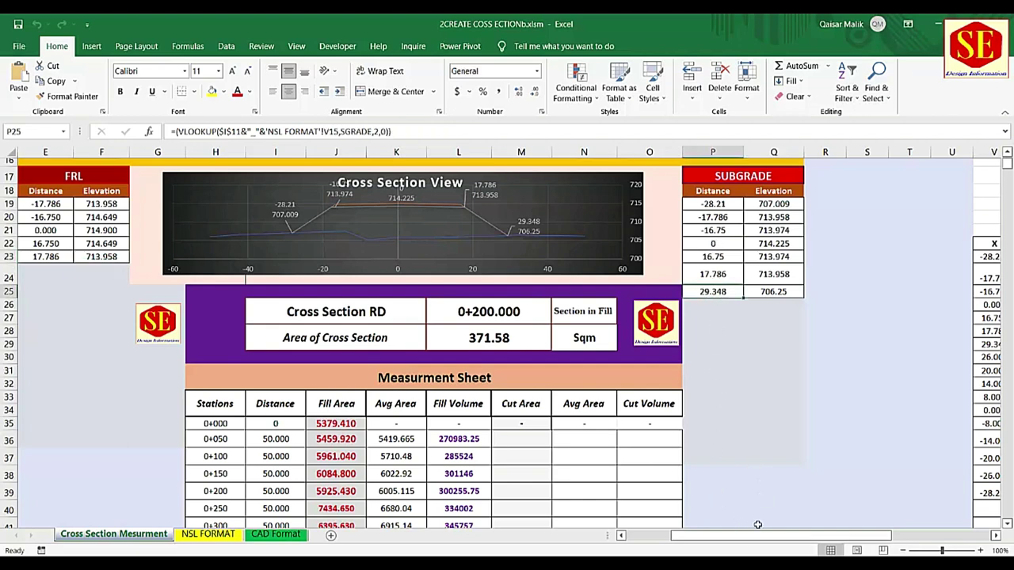
pyautogui.moveTo(743, 545); pyautogui.dragTo(808, 544)
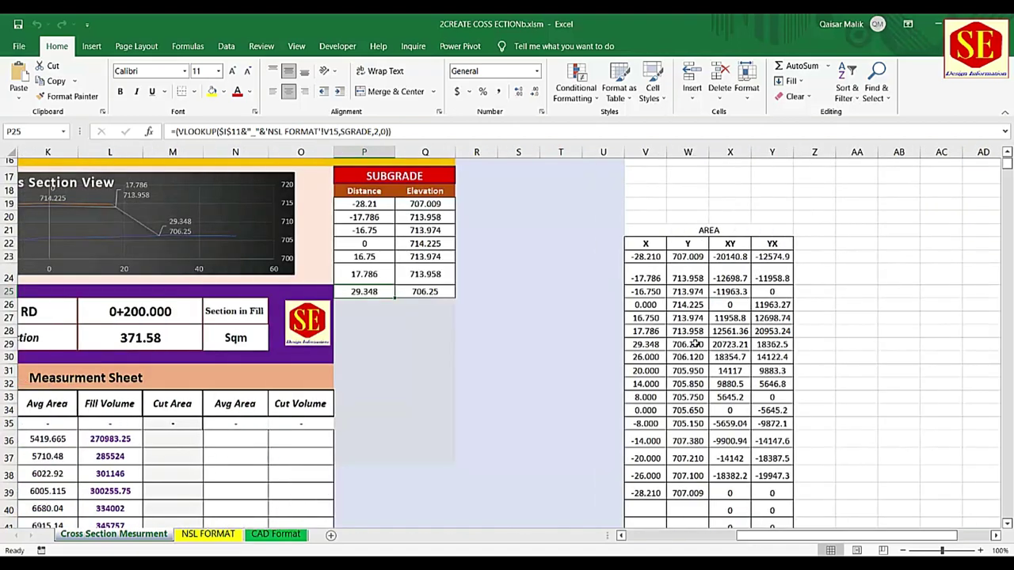
pyautogui.moveTo(639, 259); pyautogui.dragTo(696, 505)
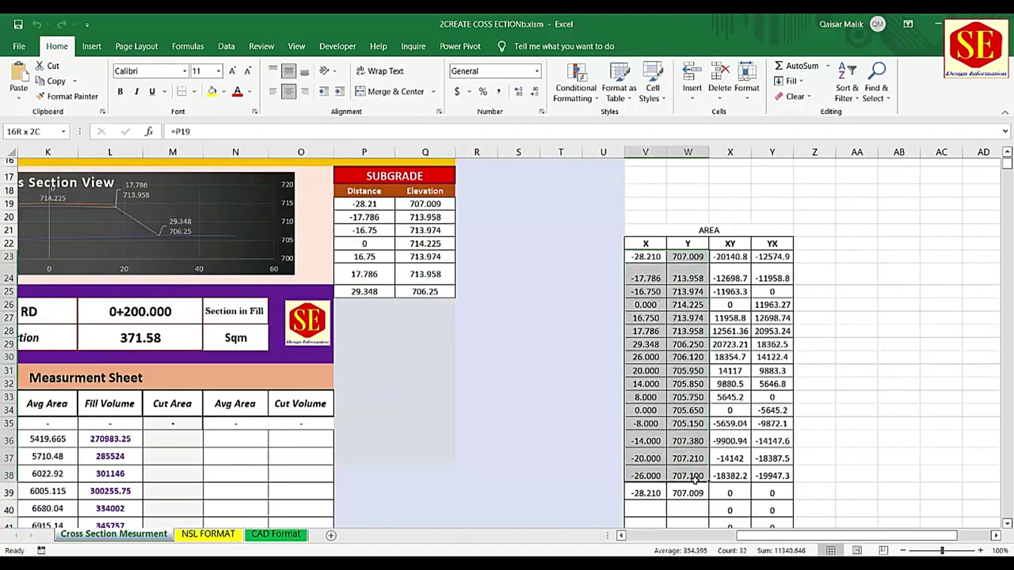
pyautogui.press('Delete')
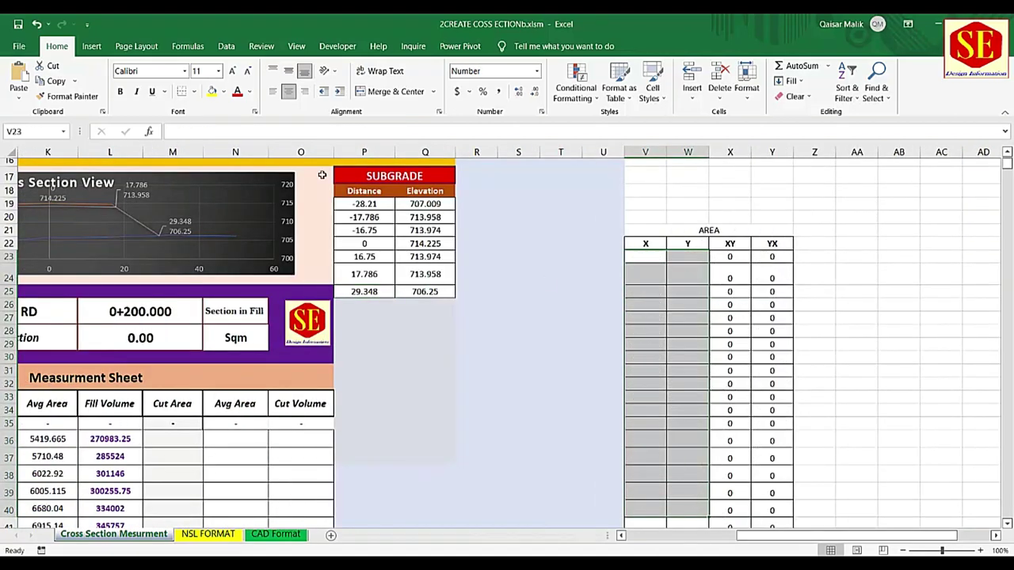
# - Give the emptied X and Y cells a tan fill and link V23 to P19
pyautogui.click(225, 91)
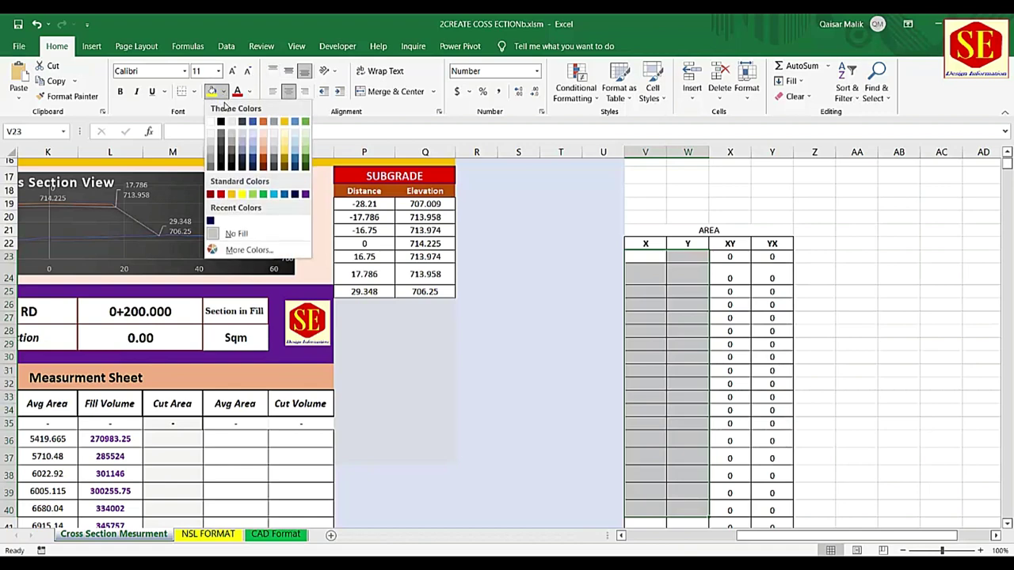
pyautogui.click(263, 147)
pyautogui.click(662, 261)
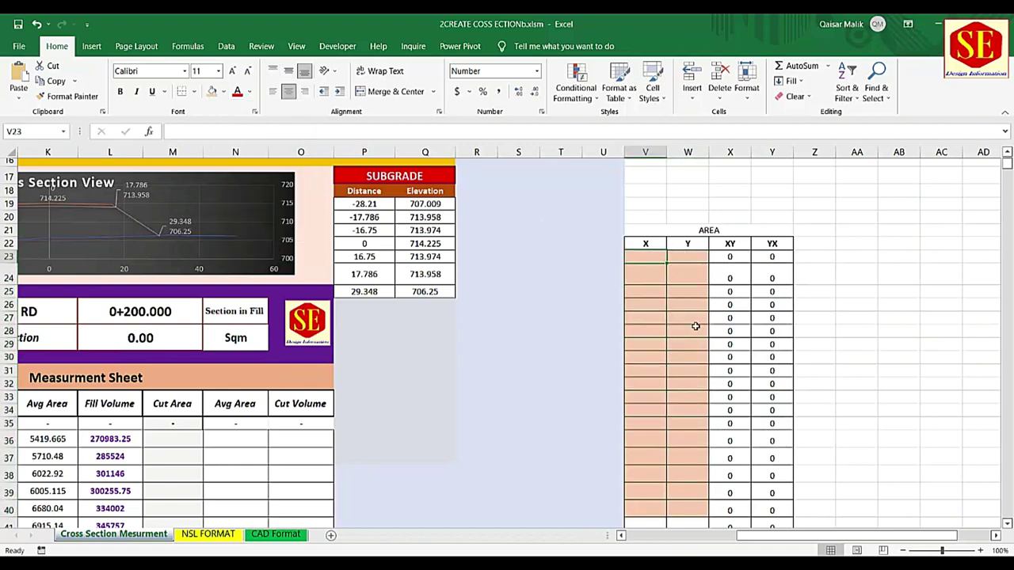
pyautogui.write('=')
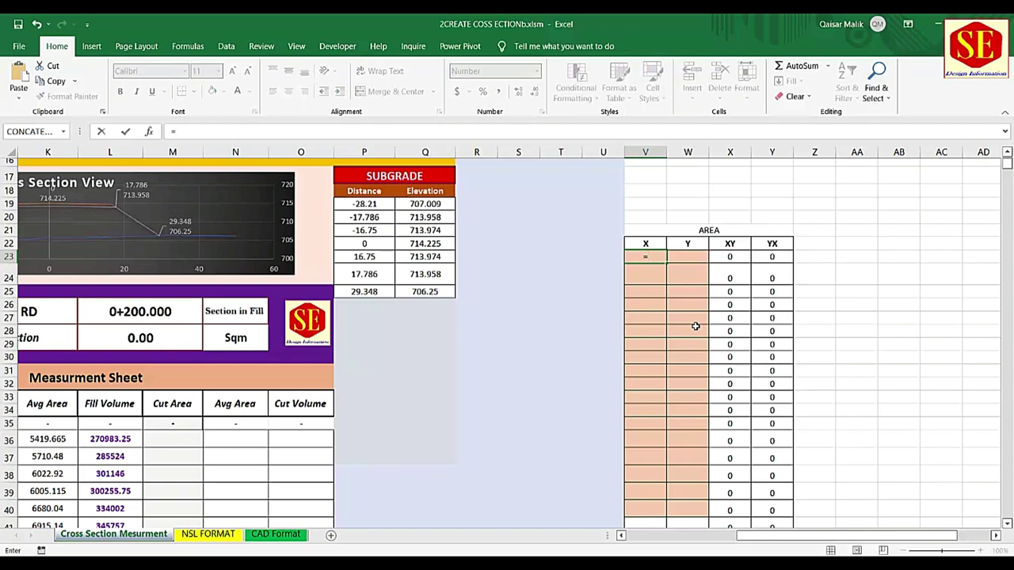
pyautogui.click(364, 205)
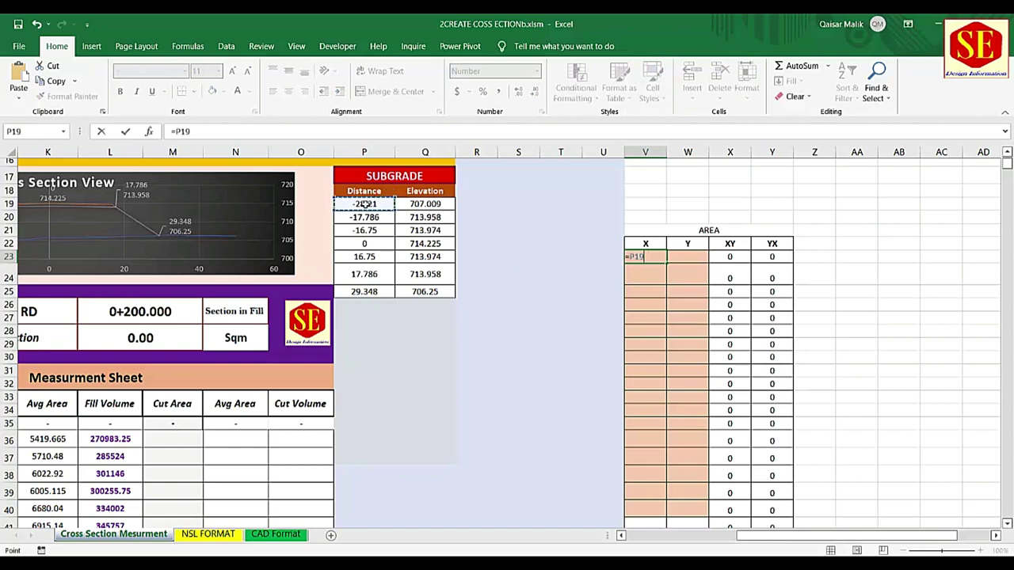
pyautogui.press('Return')
# - Fill the distance formula down to V29, clear the extra V30 value, and relink V29 to P25
pyautogui.click(655, 261)
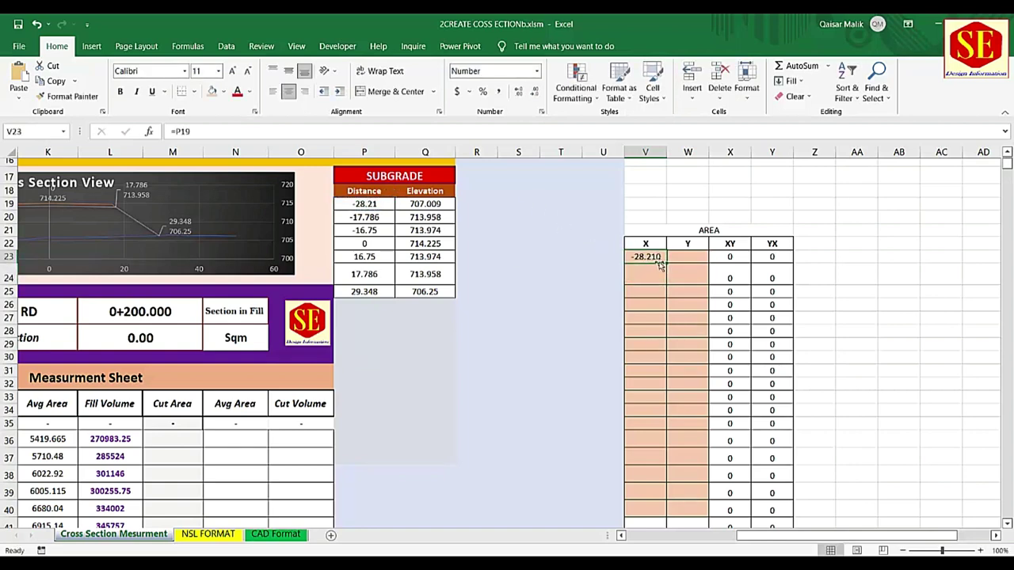
pyautogui.moveTo(667, 263)
pyautogui.mouseDown()
pyautogui.moveTo(660, 375)
pyautogui.moveTo(662, 364)
pyautogui.mouseUp()
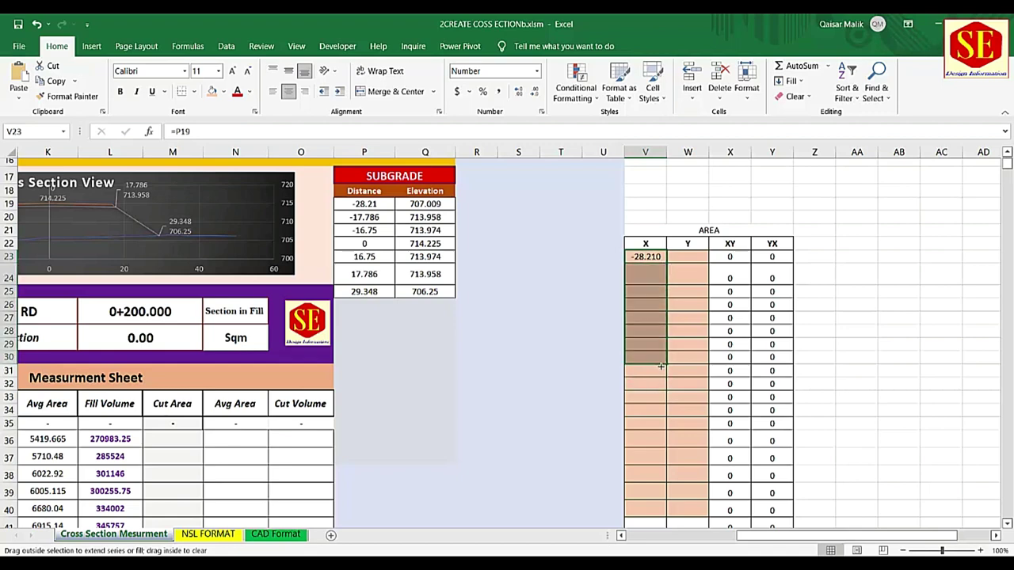
pyautogui.click(651, 359)
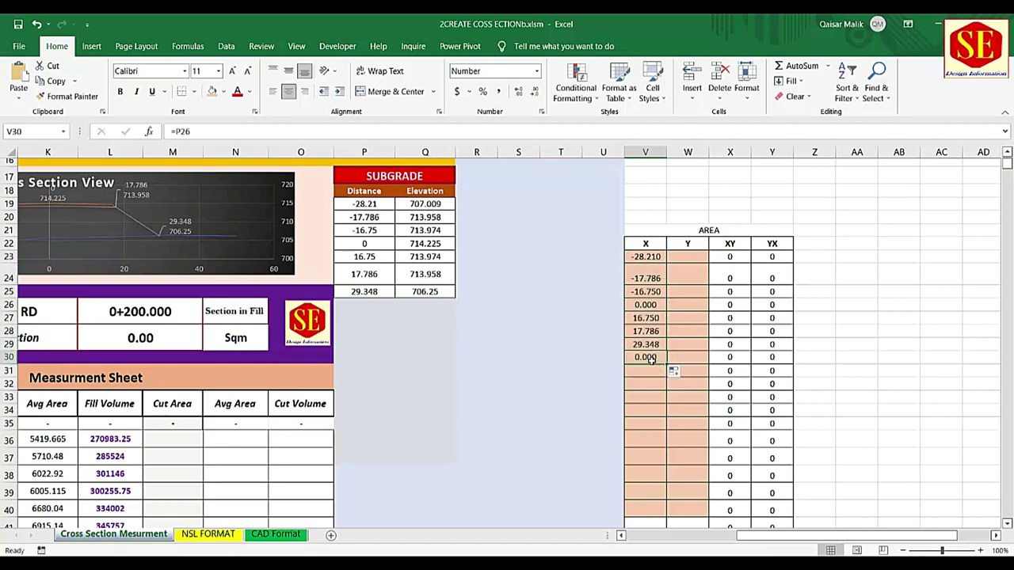
pyautogui.press('Delete')
pyautogui.click(645, 345)
pyautogui.write('=')
pyautogui.click(364, 292)
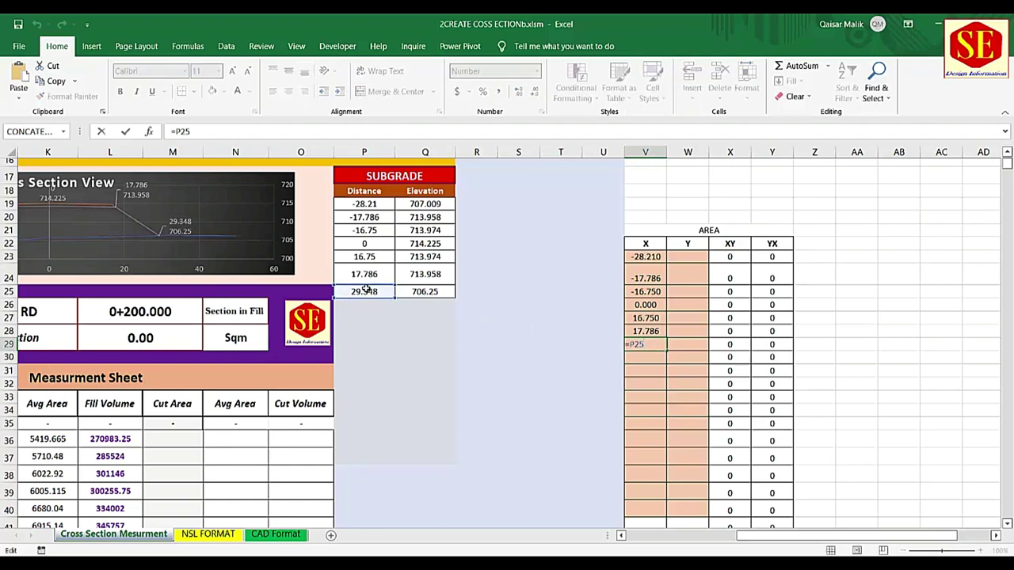
pyautogui.press('Return')
pyautogui.moveTo(646, 257)
pyautogui.mouseDown()
pyautogui.moveTo(646, 344)
pyautogui.moveTo(699, 351)
pyautogui.mouseUp()
# - Link W23 to subgrade elevation Q19, clear the leftover cell, and start a formula in V30
pyautogui.doubleClick(688, 256)
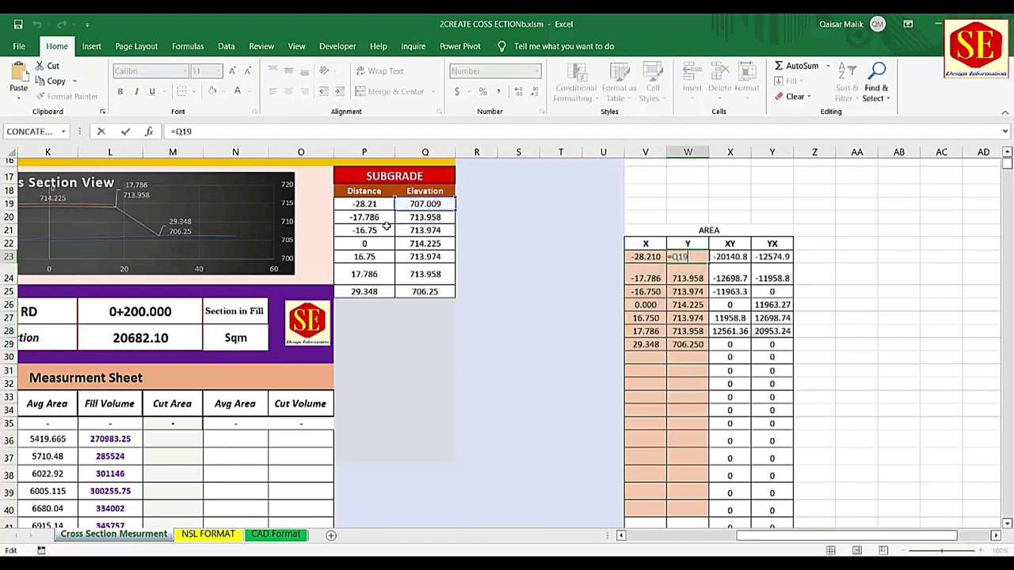
pyautogui.click(417, 208)
pyautogui.press('Return')
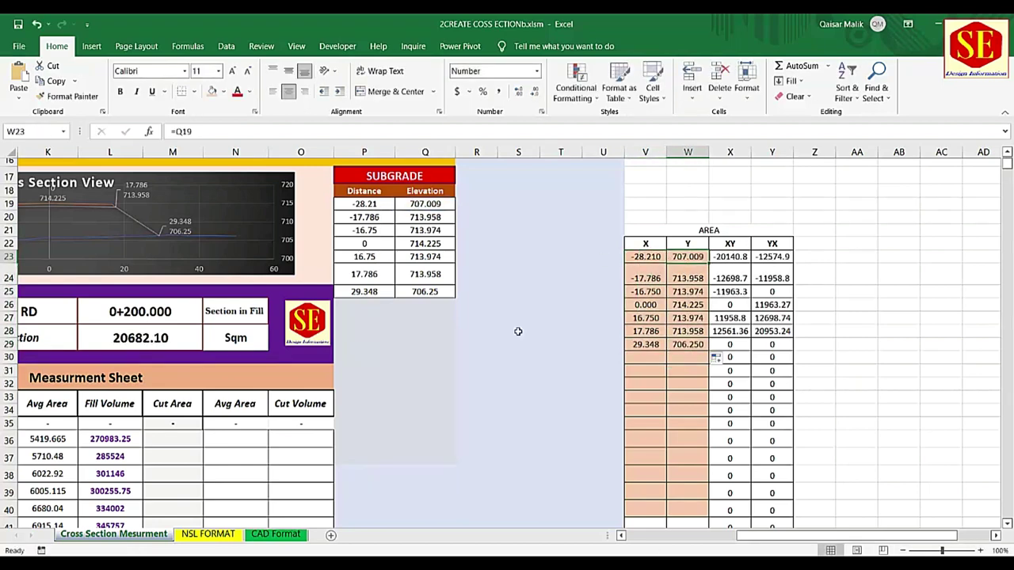
pyautogui.click(644, 357)
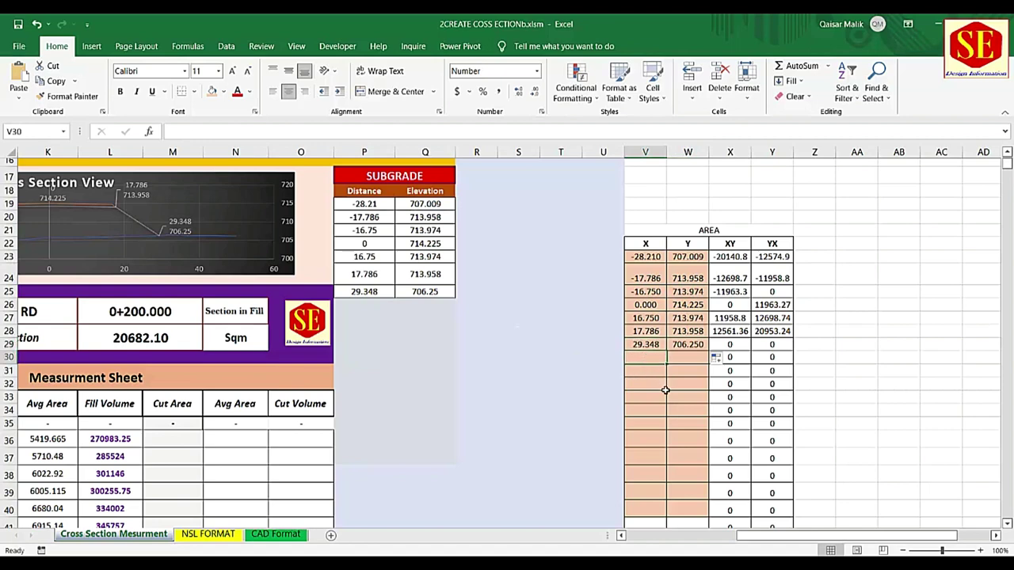
pyautogui.press('Up')
pyautogui.press('Delete')
pyautogui.press('Down')
pyautogui.write('=')
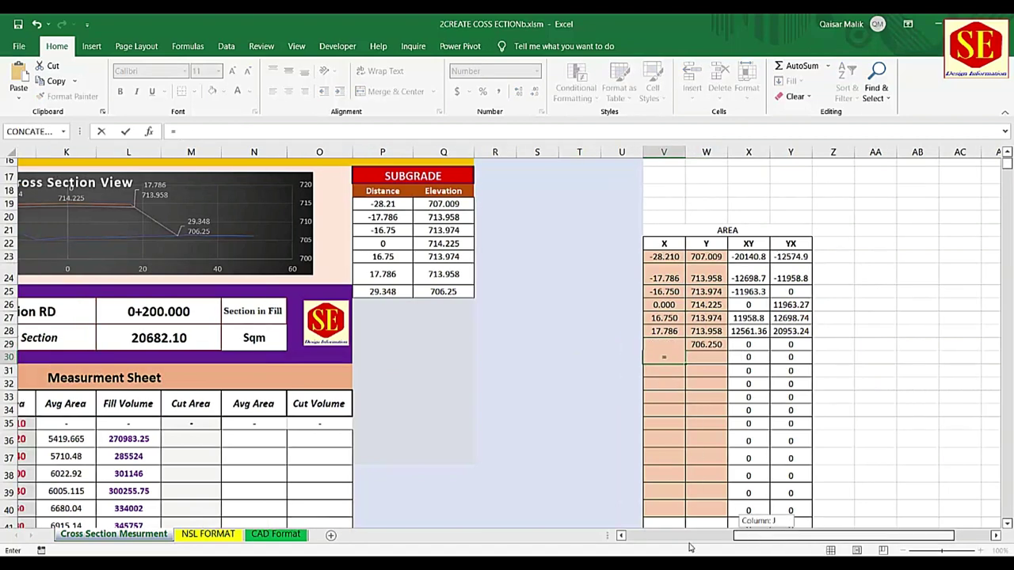
pyautogui.moveTo(767, 539); pyautogui.dragTo(656, 539)
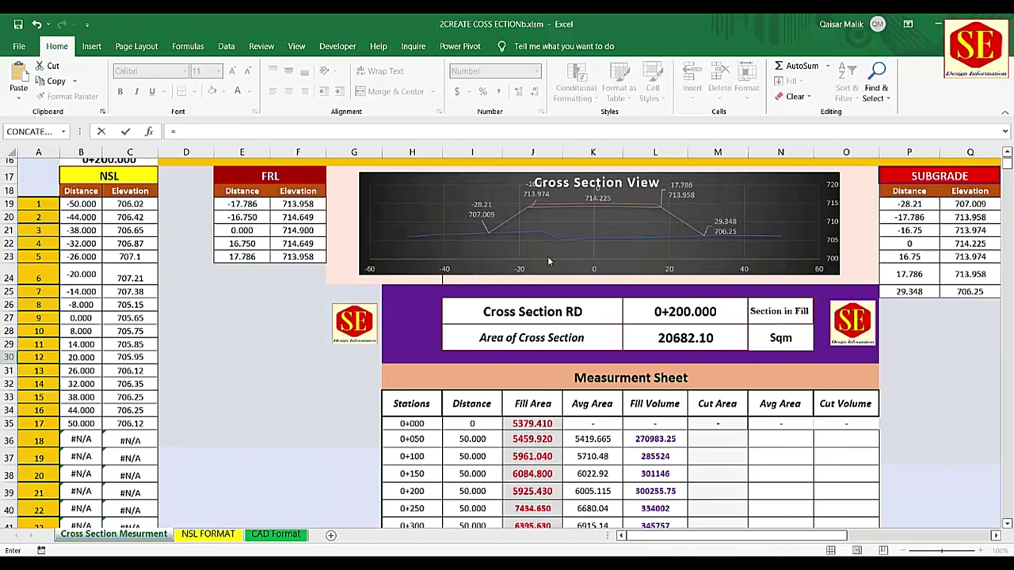
# - Set V30 to the NSL distance in B31 (26.000) and hide columns R through U
pyautogui.click(74, 370)
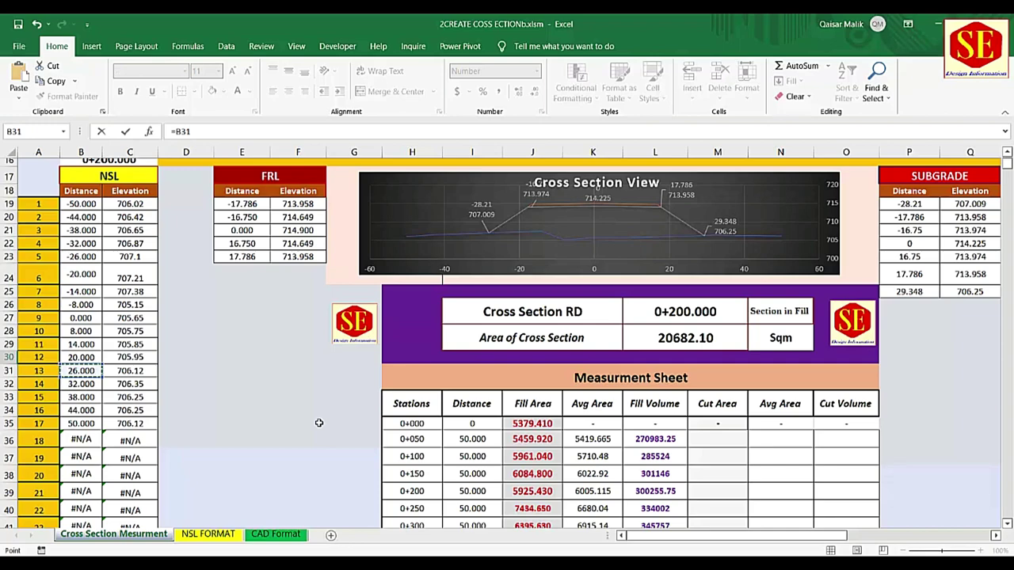
pyautogui.press('Return')
pyautogui.moveTo(882, 155); pyautogui.dragTo(811, 152)
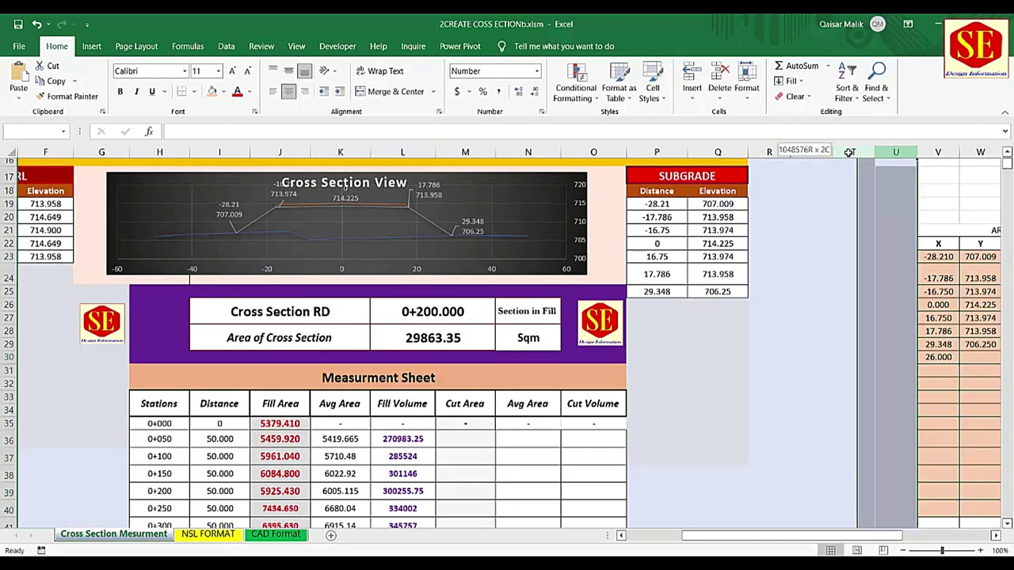
pyautogui.moveTo(897, 152); pyautogui.dragTo(767, 162)
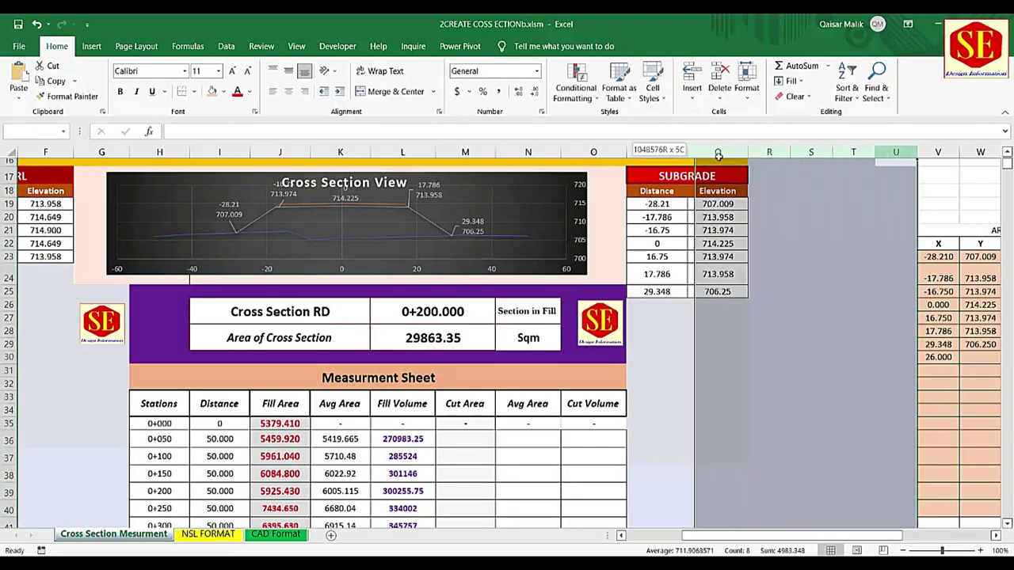
pyautogui.rightClick(768, 161)
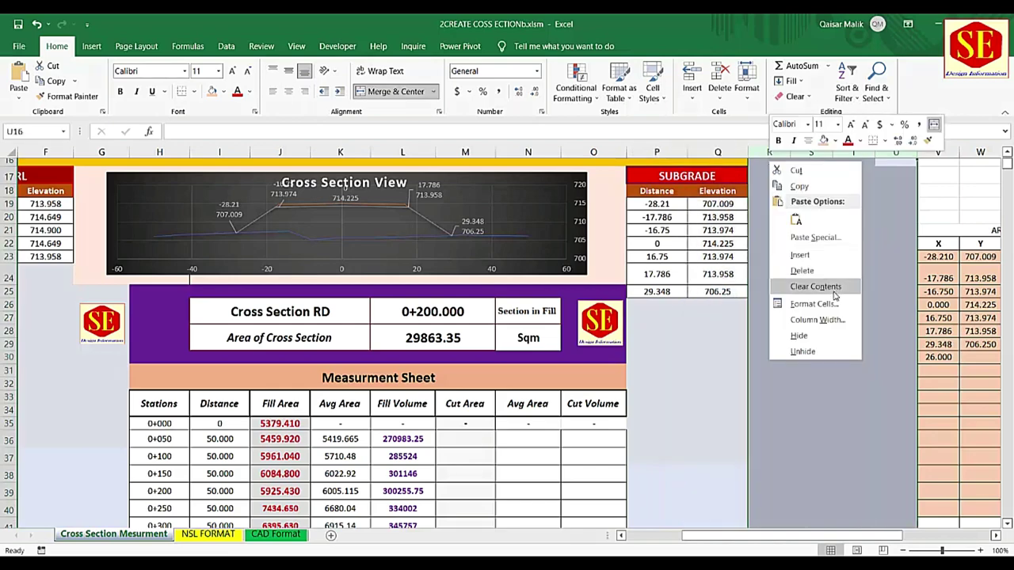
pyautogui.click(793, 334)
# - Hide columns D and G
pyautogui.moveTo(836, 544); pyautogui.dragTo(802, 543)
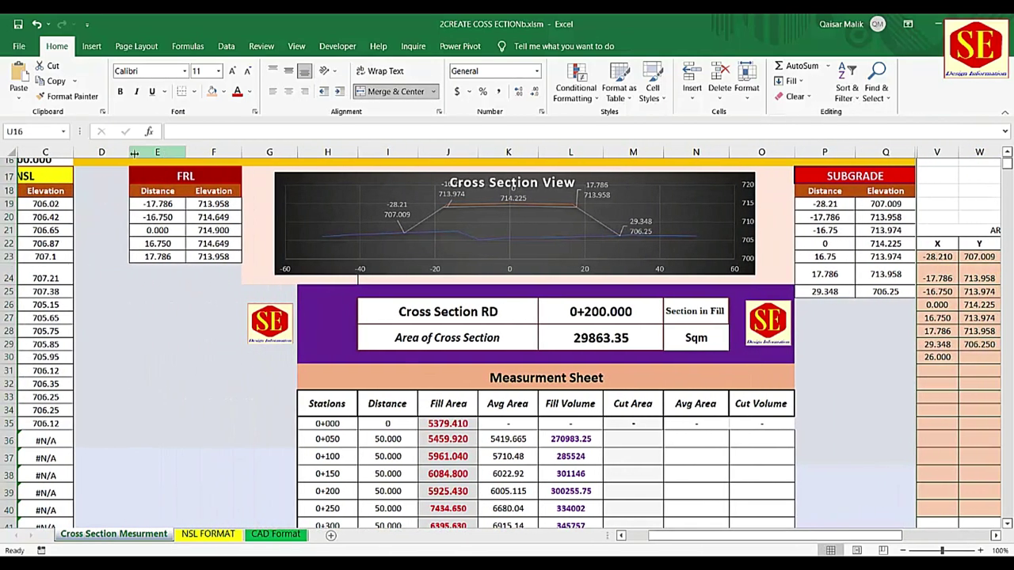
pyautogui.click(115, 153)
pyautogui.rightClick(115, 152)
pyautogui.click(156, 329)
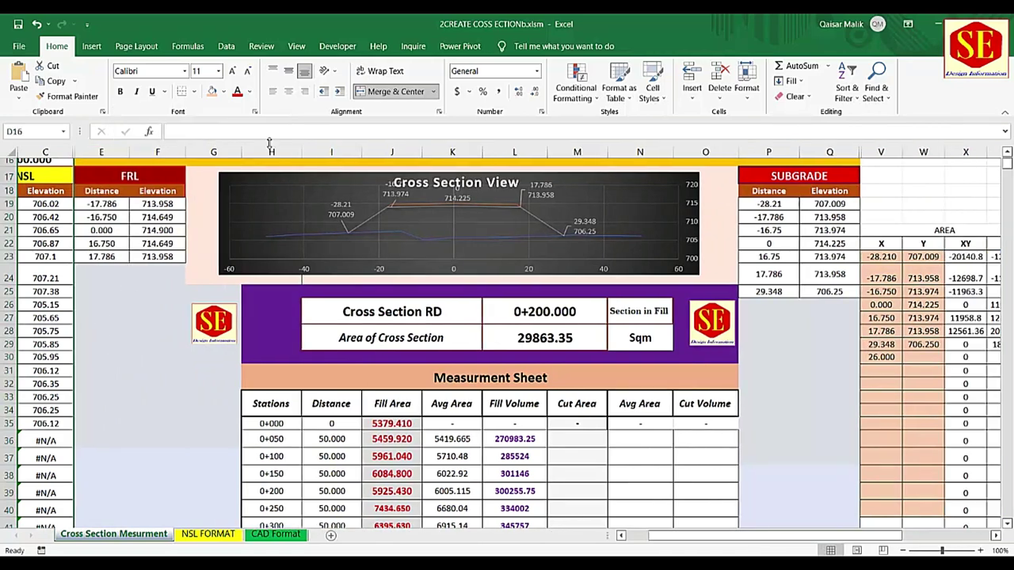
pyautogui.click(213, 152)
pyautogui.rightClick(213, 152)
pyautogui.click(228, 325)
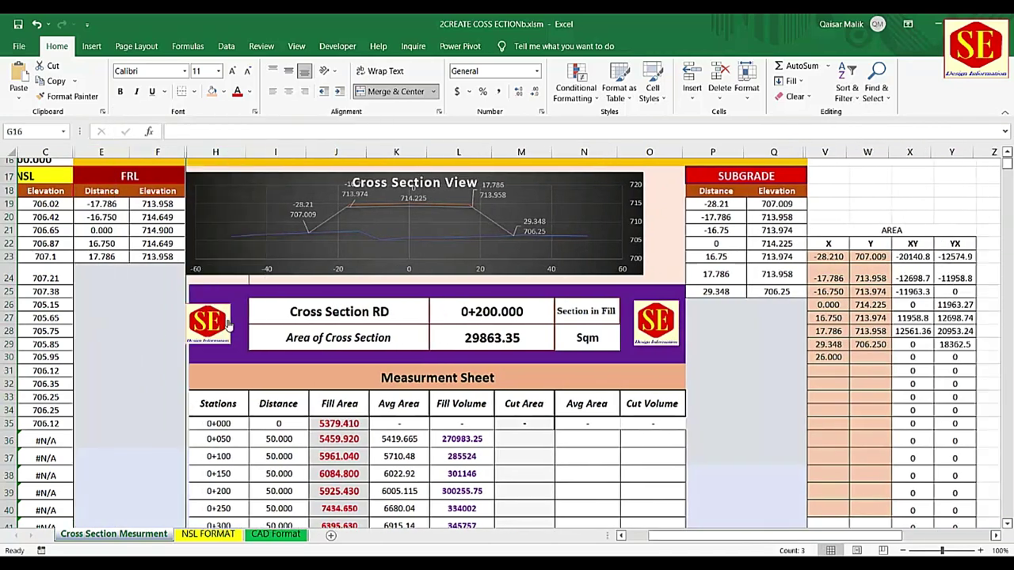
pyautogui.moveTo(768, 541); pyautogui.dragTo(745, 545)
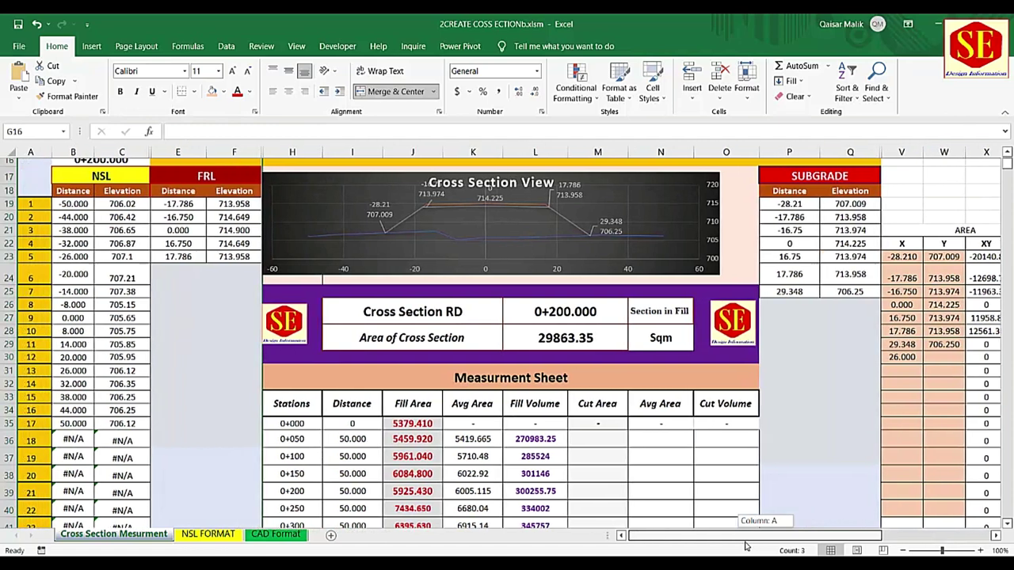
# - Link V31–V34 to the ground distances in B30, B29, B28 and B27
pyautogui.click(919, 371)
pyautogui.write('=')
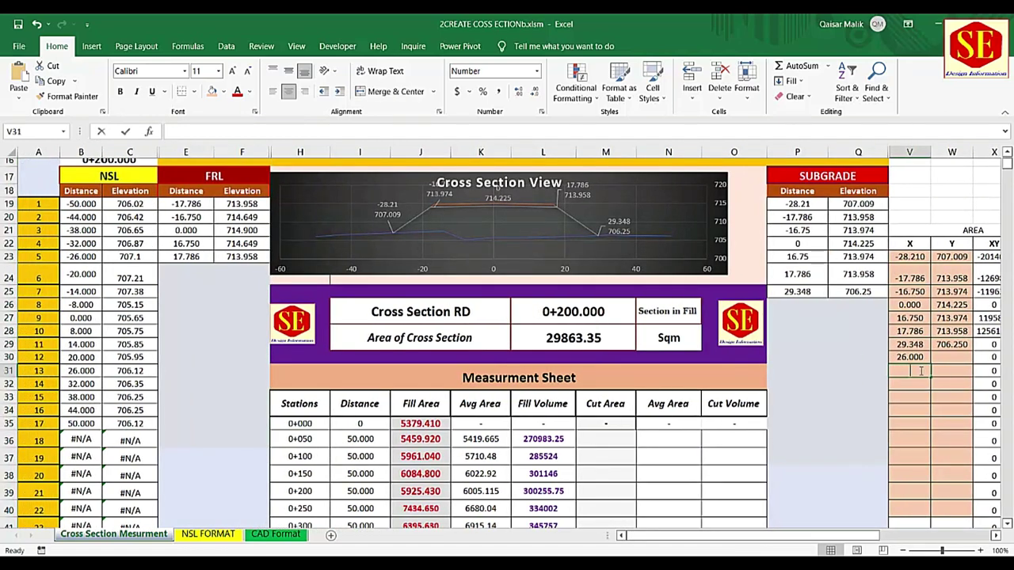
pyautogui.click(83, 356)
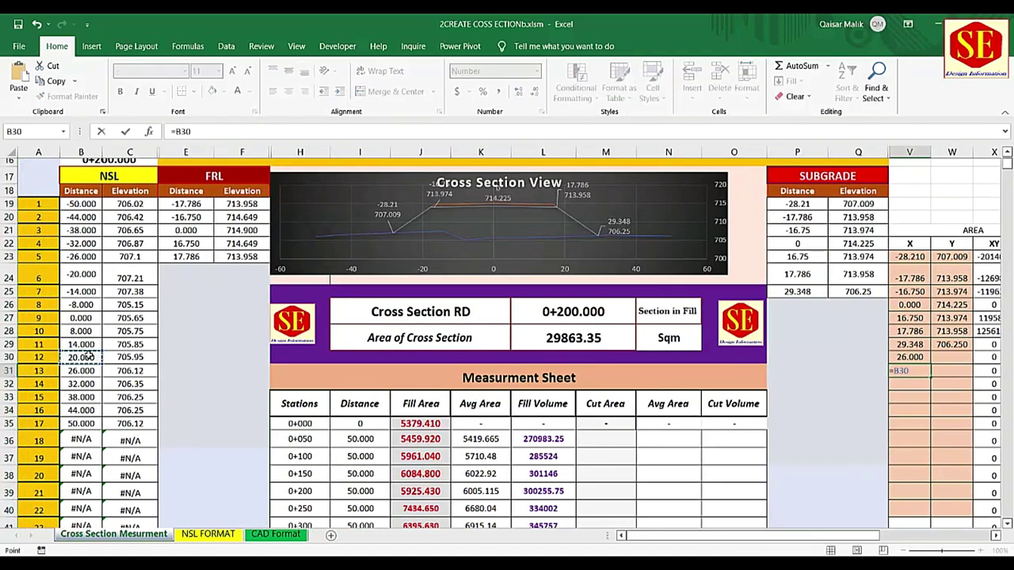
pyautogui.press('Return')
pyautogui.write('=')
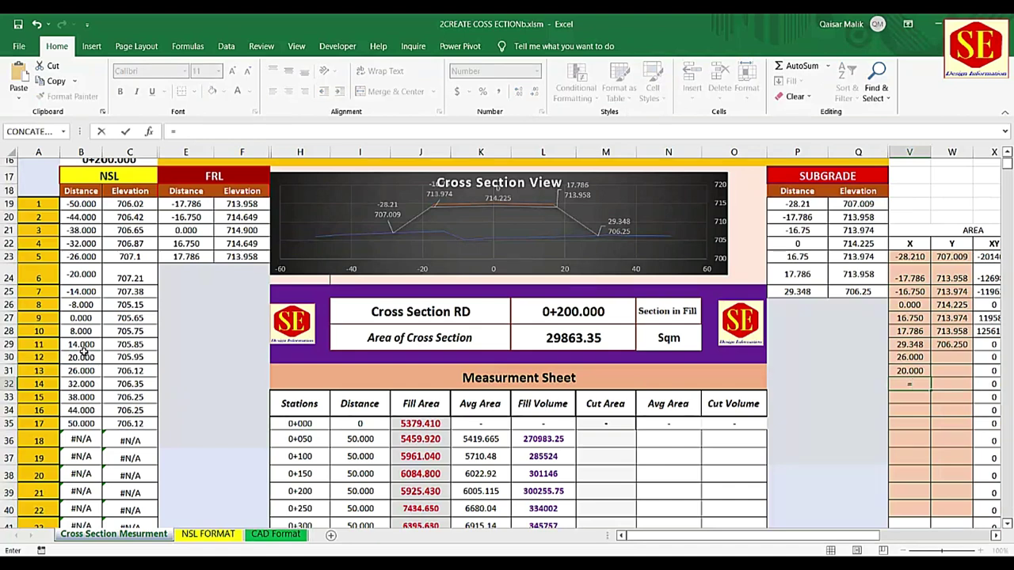
pyautogui.click(83, 345)
pyautogui.press('Return')
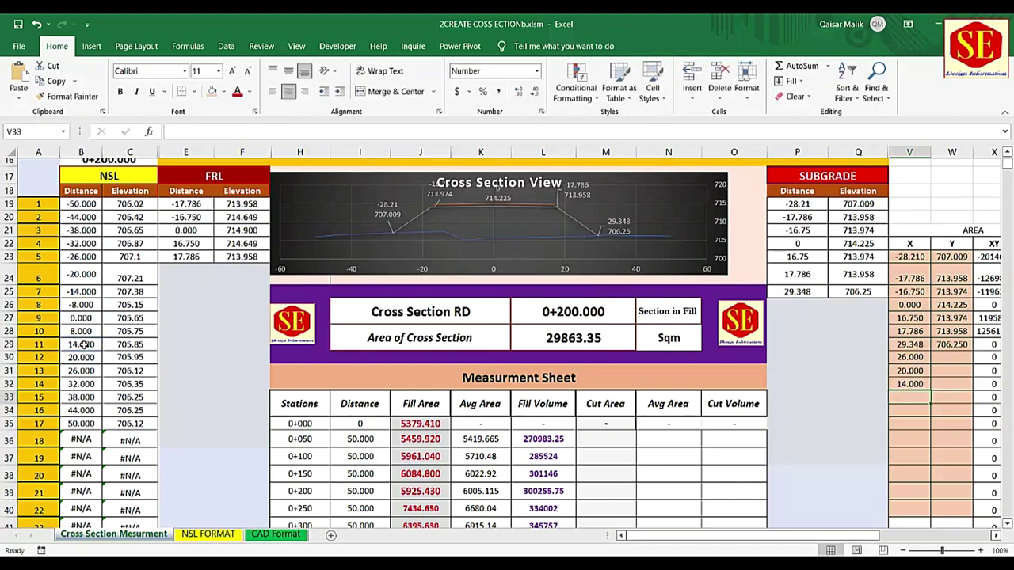
pyautogui.write('=')
pyautogui.click(83, 332)
pyautogui.press('Return')
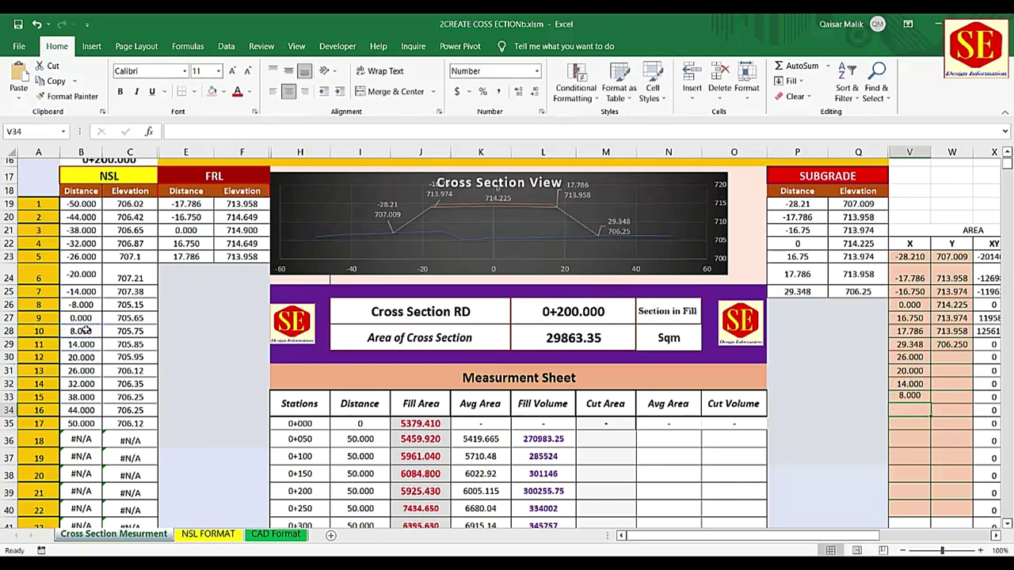
pyautogui.write('=')
pyautogui.click(83, 318)
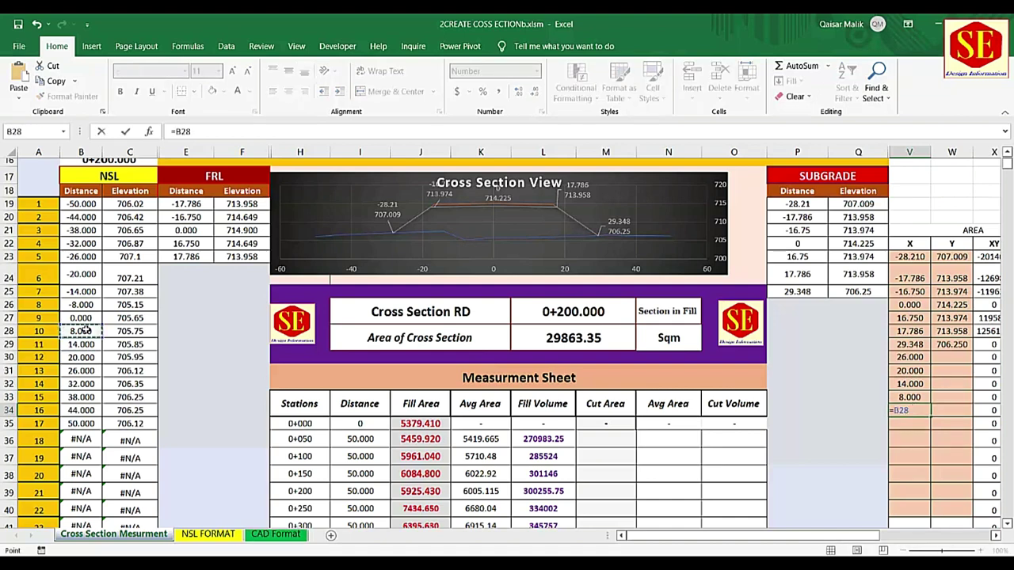
pyautogui.press('Return')
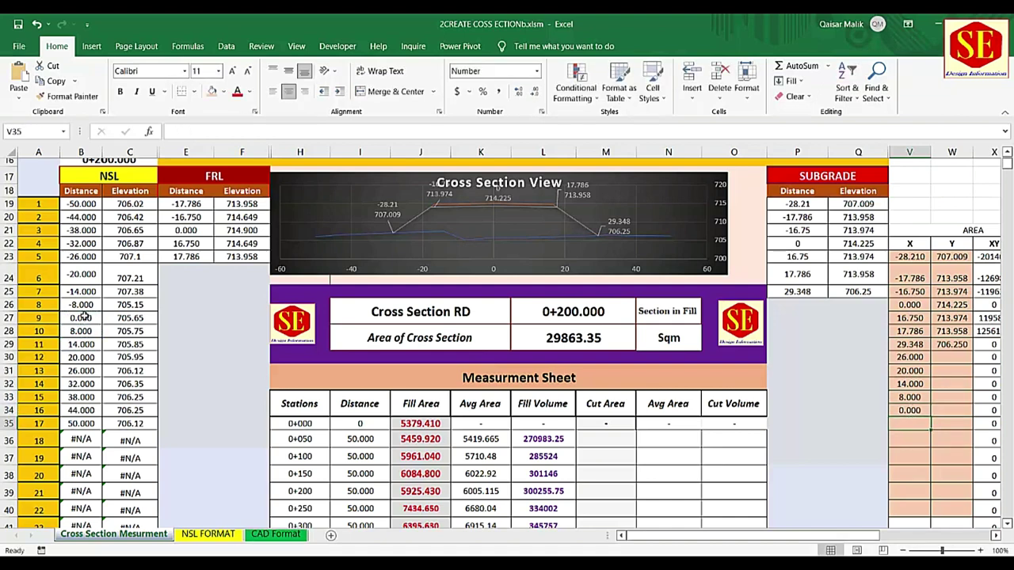
# - Link V35–V38 to the ground distances in B26, B25, B24 and B23
pyautogui.write('=')
pyautogui.click(83, 305)
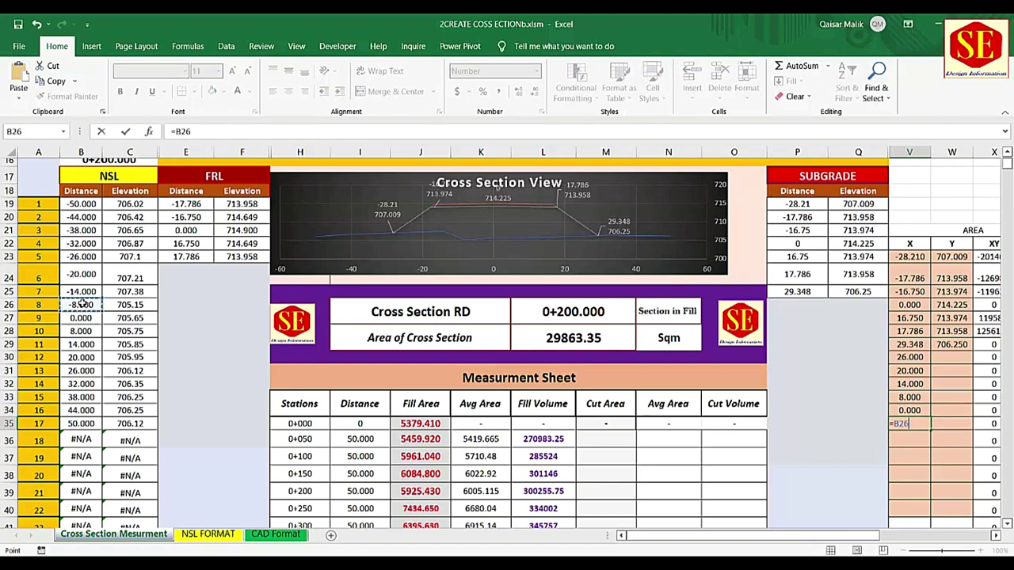
pyautogui.press('Return')
pyautogui.write('=')
pyautogui.click(84, 293)
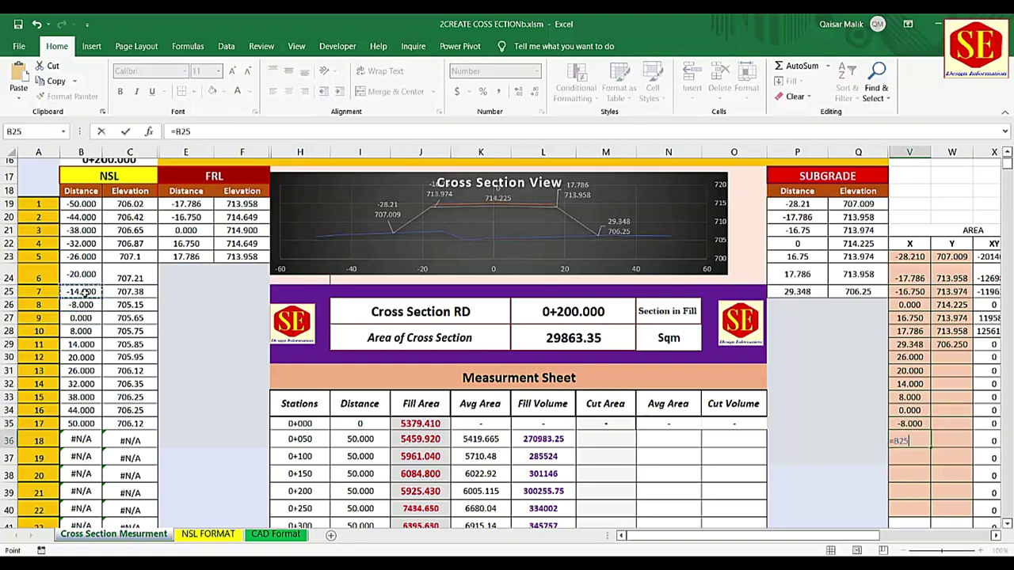
pyautogui.press('Return')
pyautogui.write('=')
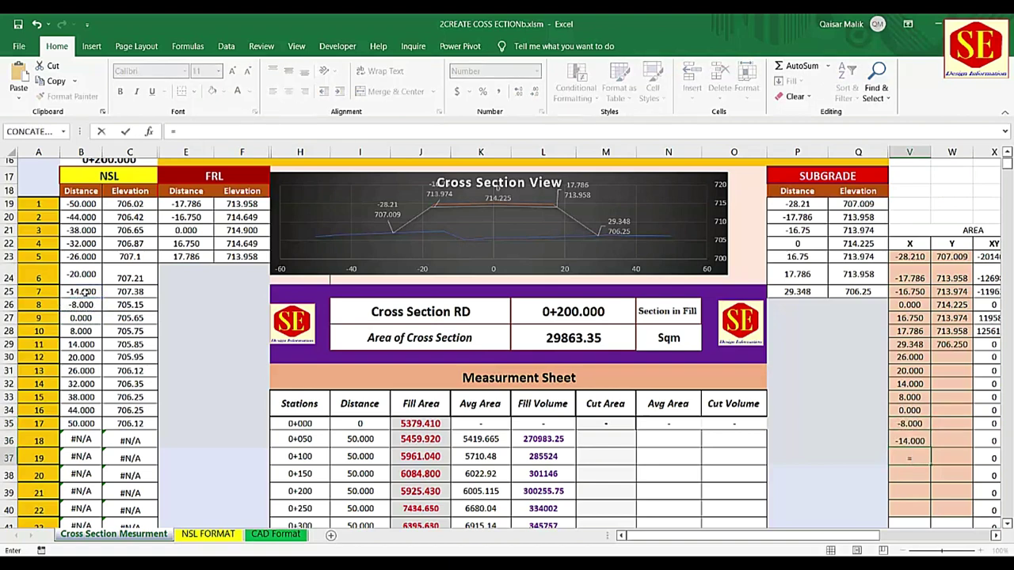
pyautogui.click(82, 273)
pyautogui.press('Return')
pyautogui.write('=')
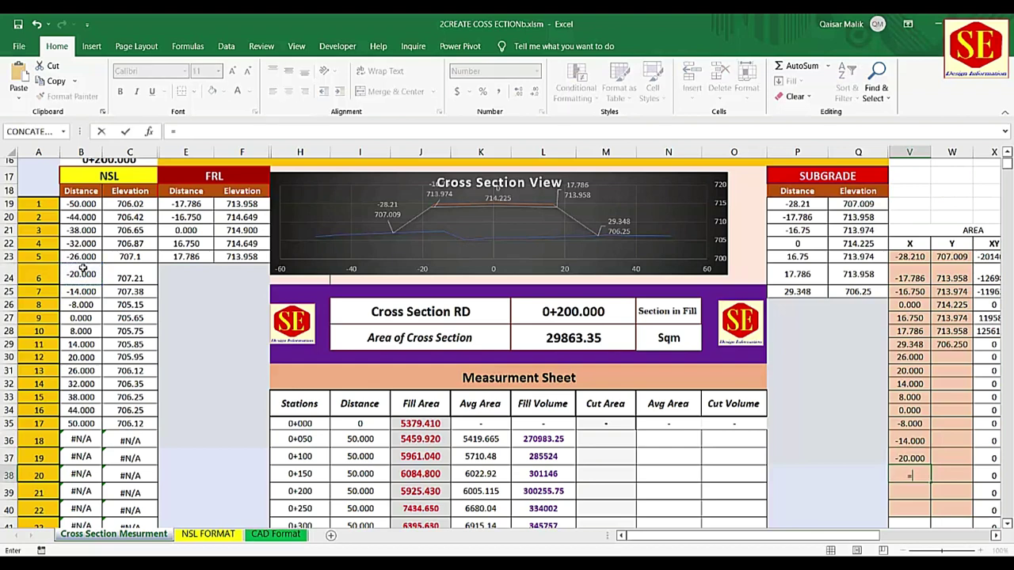
pyautogui.click(81, 256)
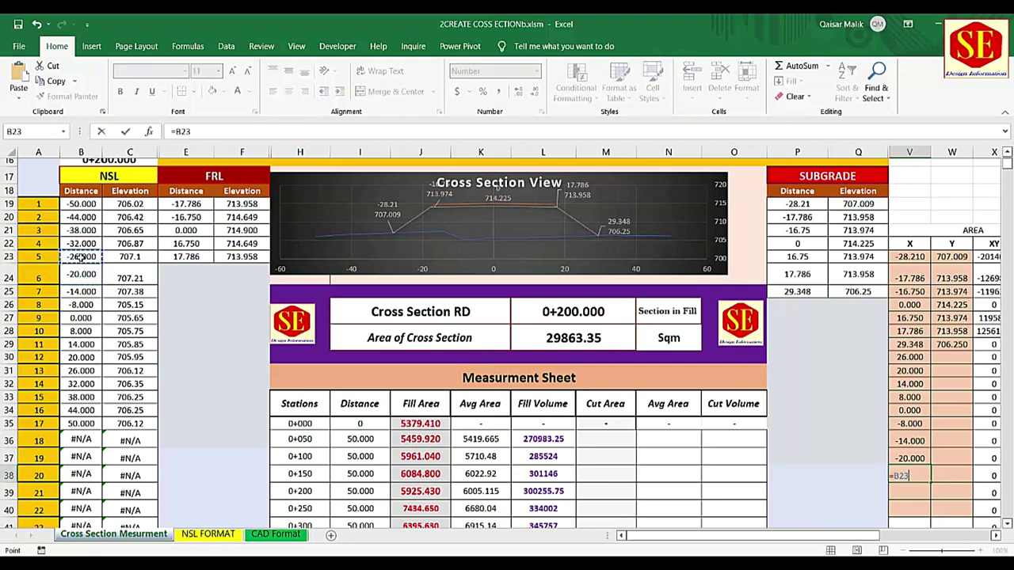
pyautogui.press('Return')
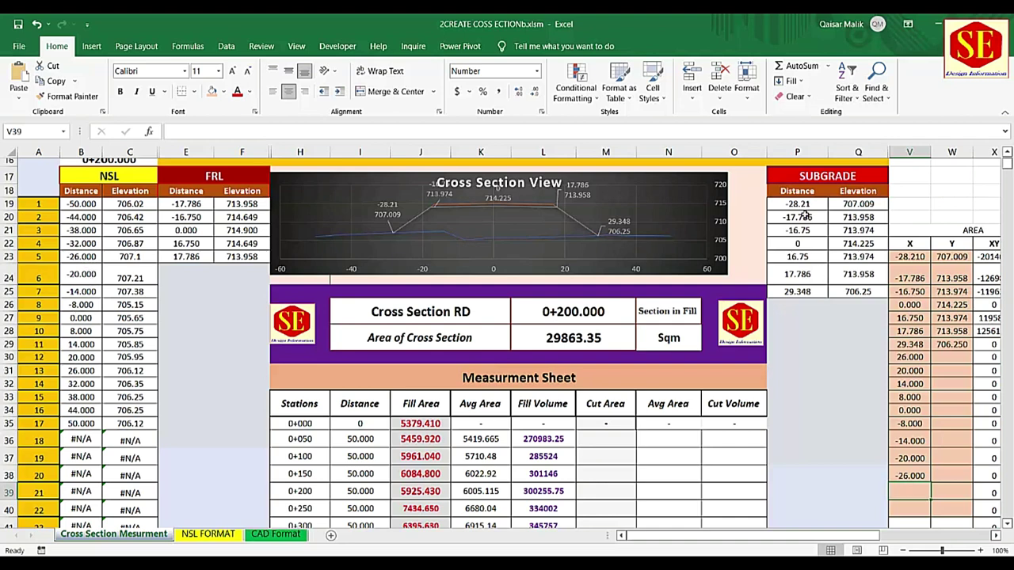
# - Check the lookup formulas in P19, B23 and B22, then fill V30:V38's elevations into column W
pyautogui.click(806, 204)
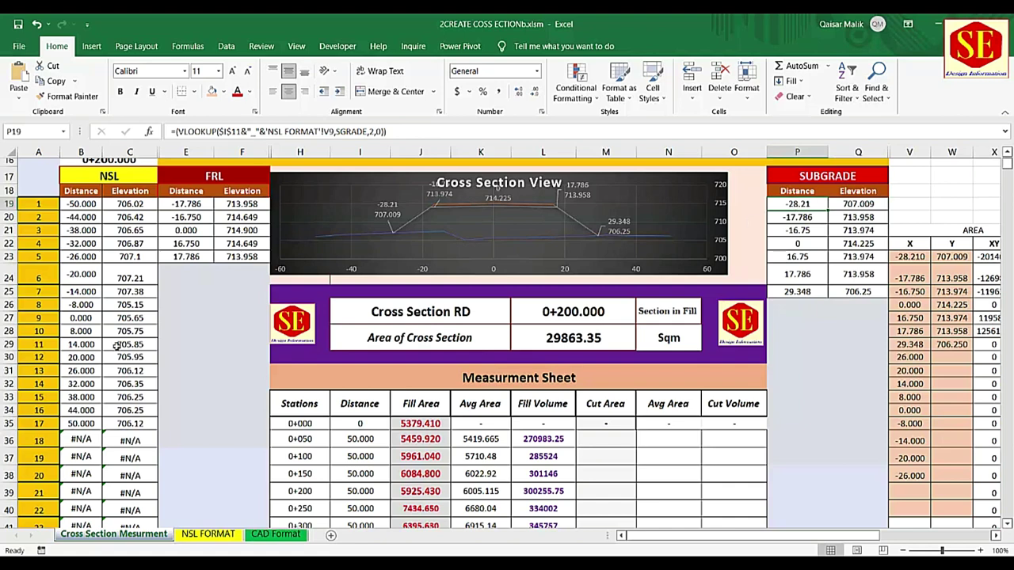
pyautogui.click(82, 260)
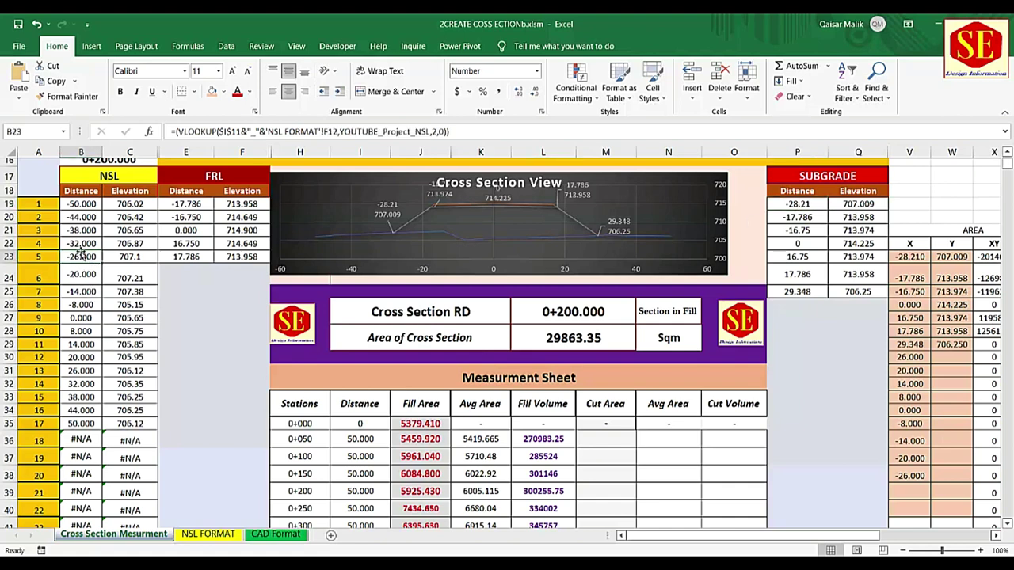
pyautogui.click(82, 244)
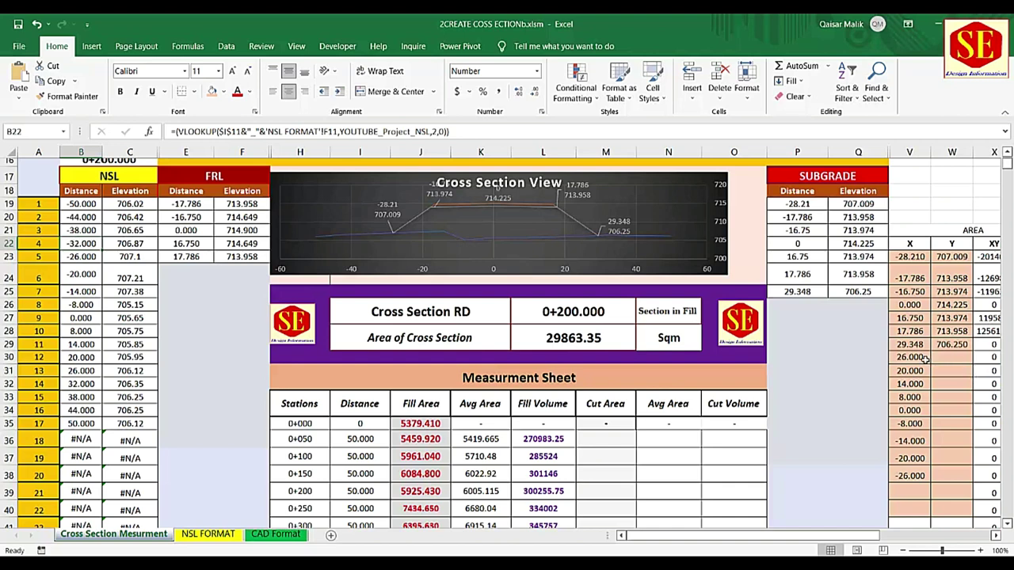
pyautogui.moveTo(924, 359); pyautogui.dragTo(924, 477)
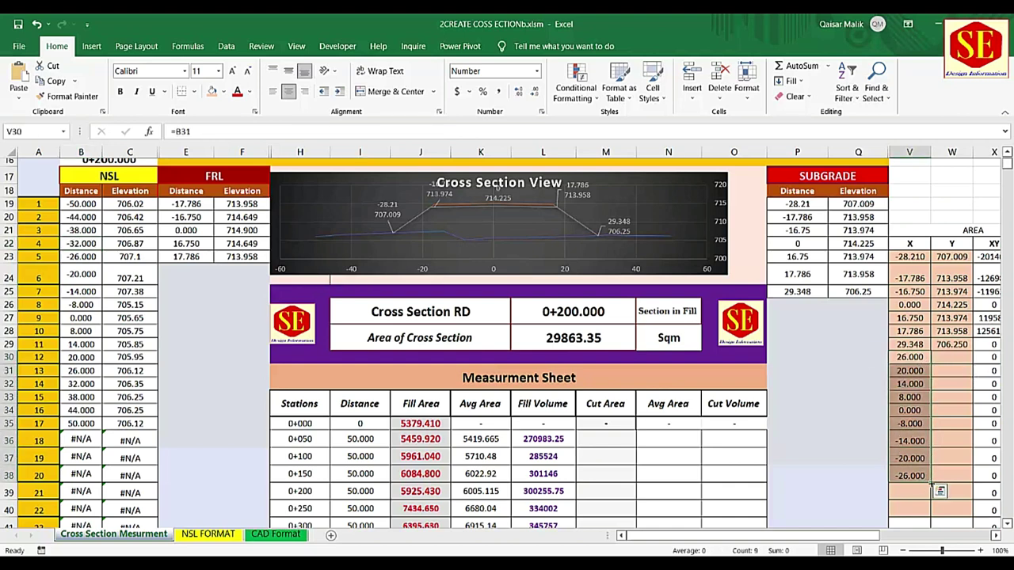
pyautogui.moveTo(931, 483); pyautogui.dragTo(957, 358)
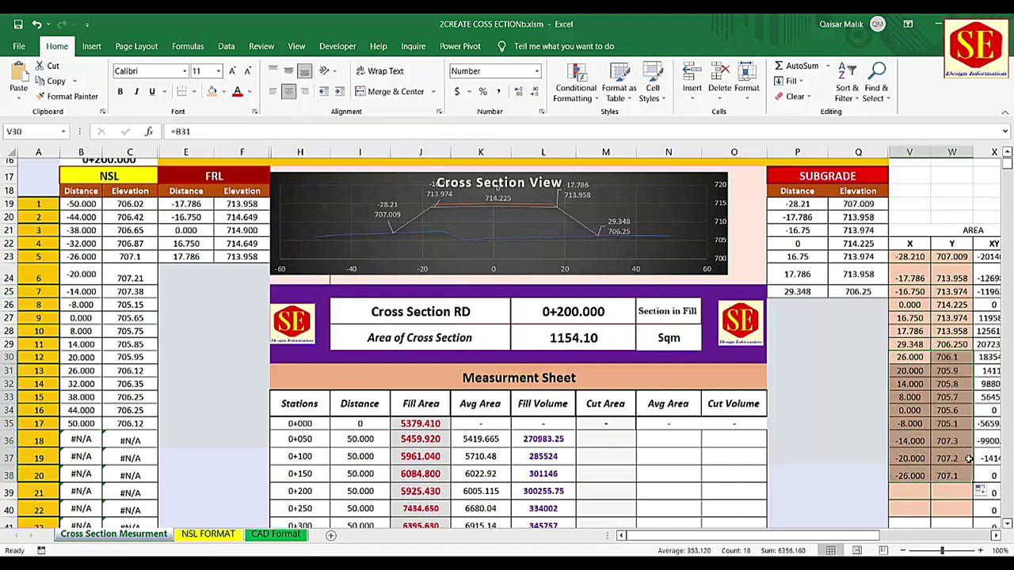
# - Close the area polygon with V39 =V23 and W39 =W23, then check the area formula
pyautogui.click(959, 362)
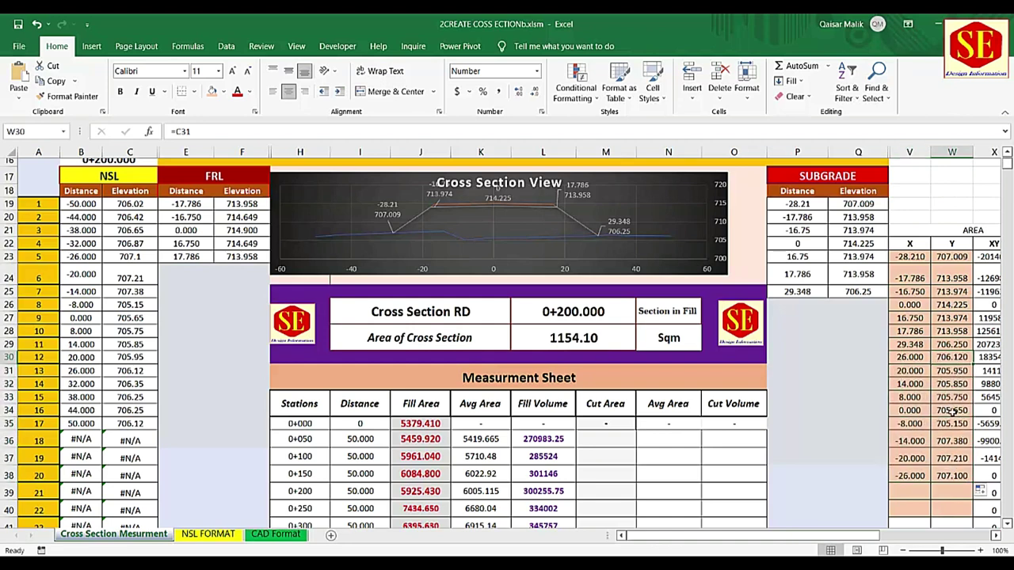
pyautogui.click(905, 492)
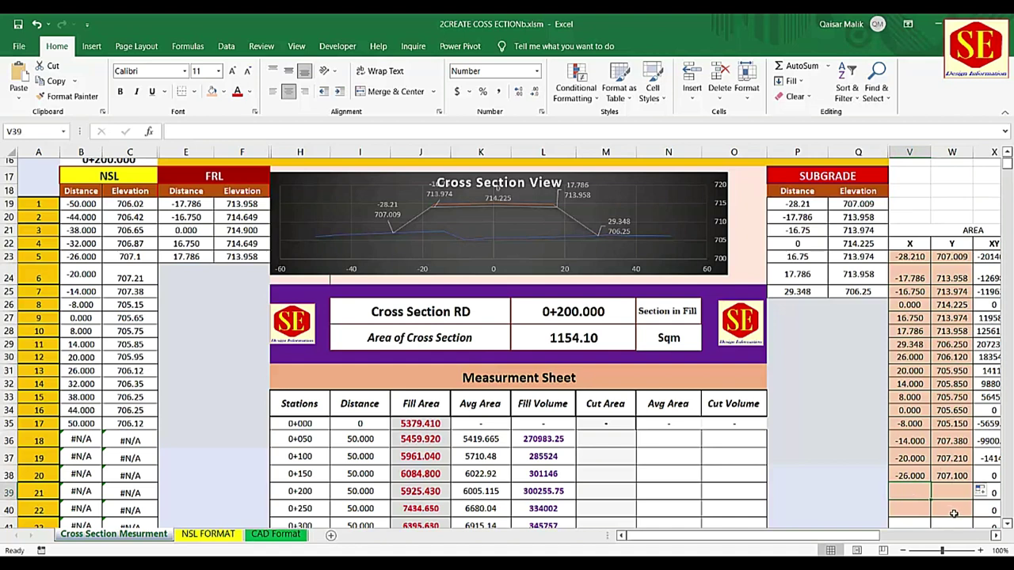
pyautogui.write('=')
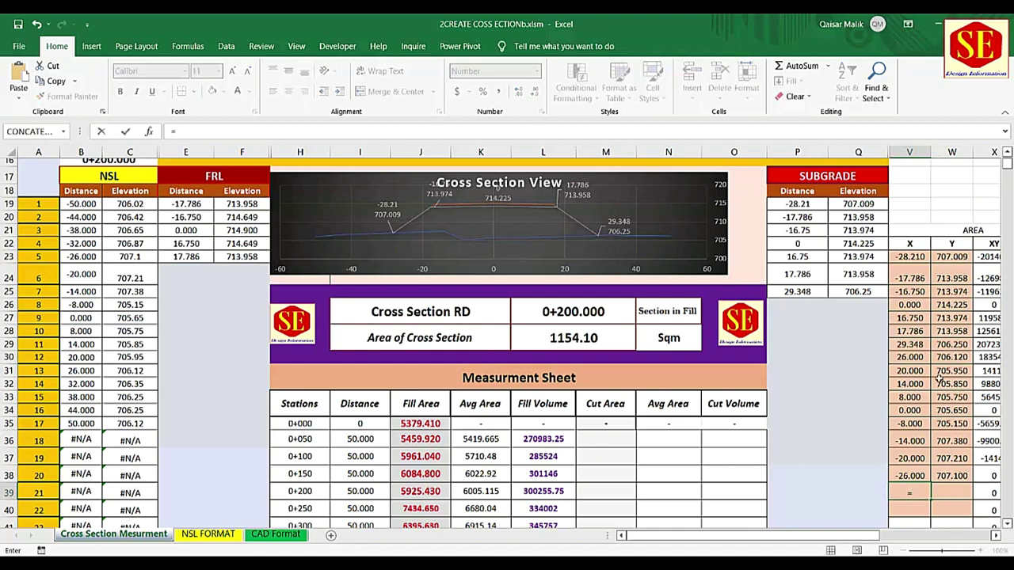
pyautogui.click(924, 257)
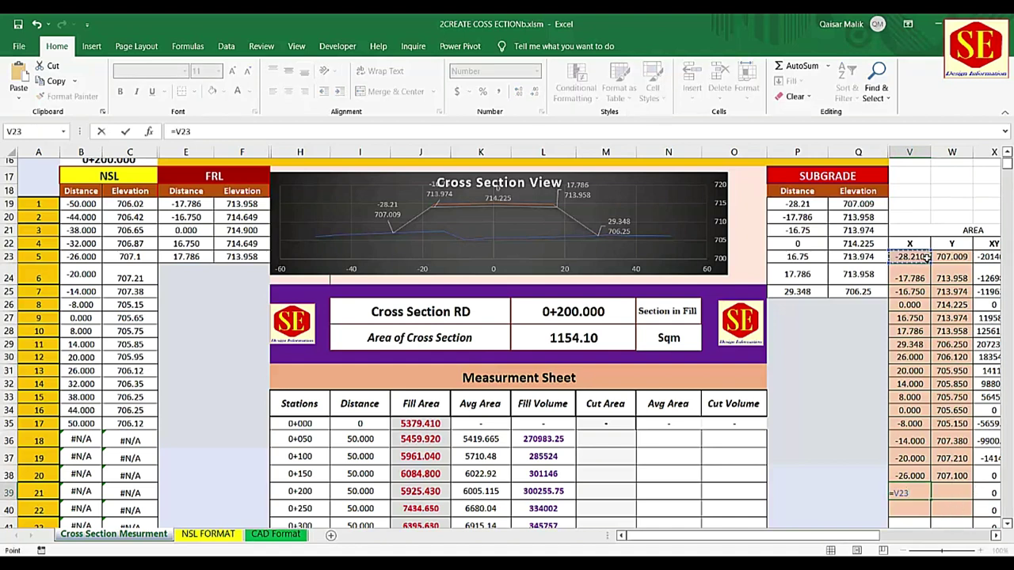
pyautogui.press('Return')
pyautogui.click(964, 493)
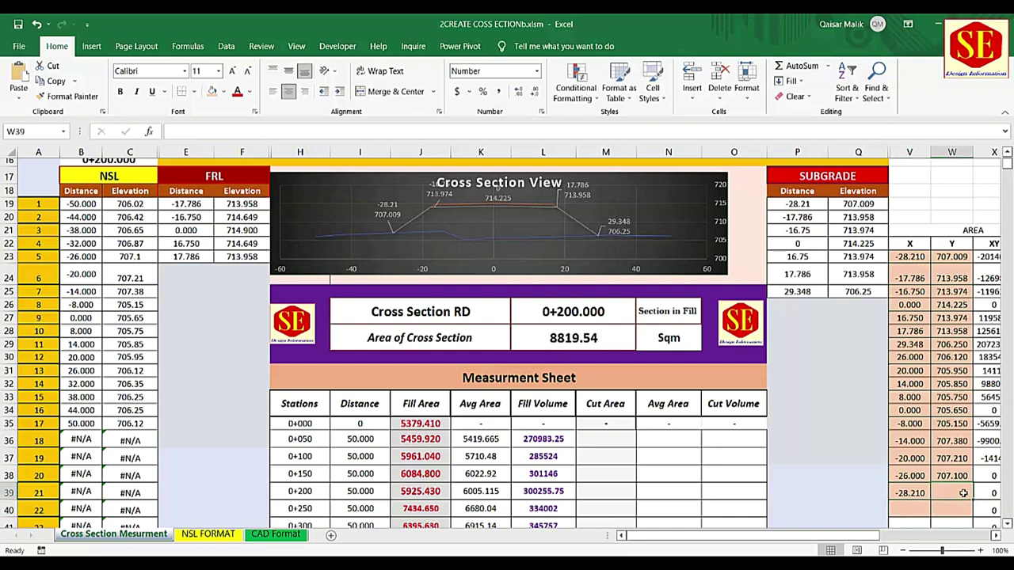
pyautogui.write('=')
pyautogui.click(940, 256)
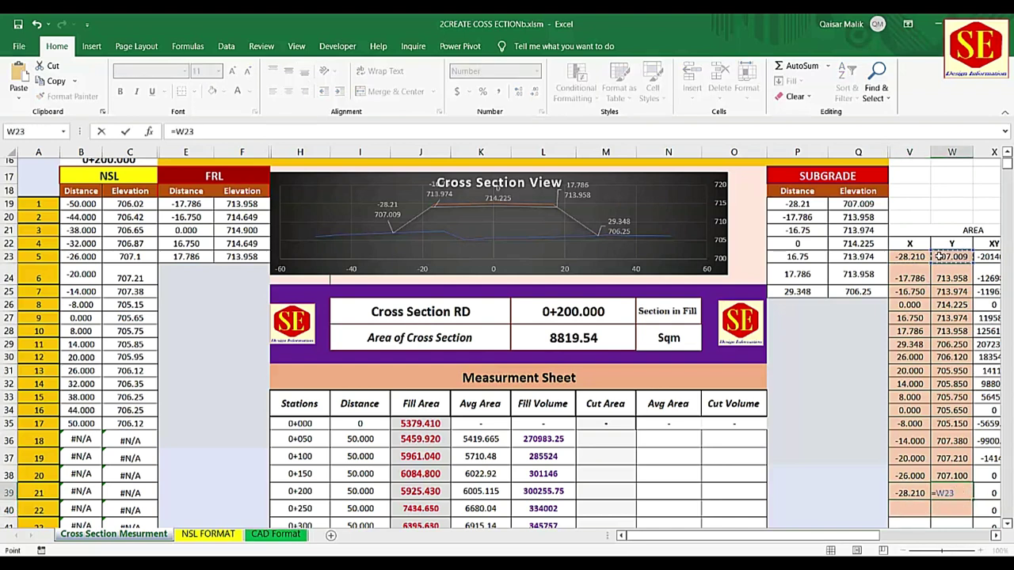
pyautogui.press('Return')
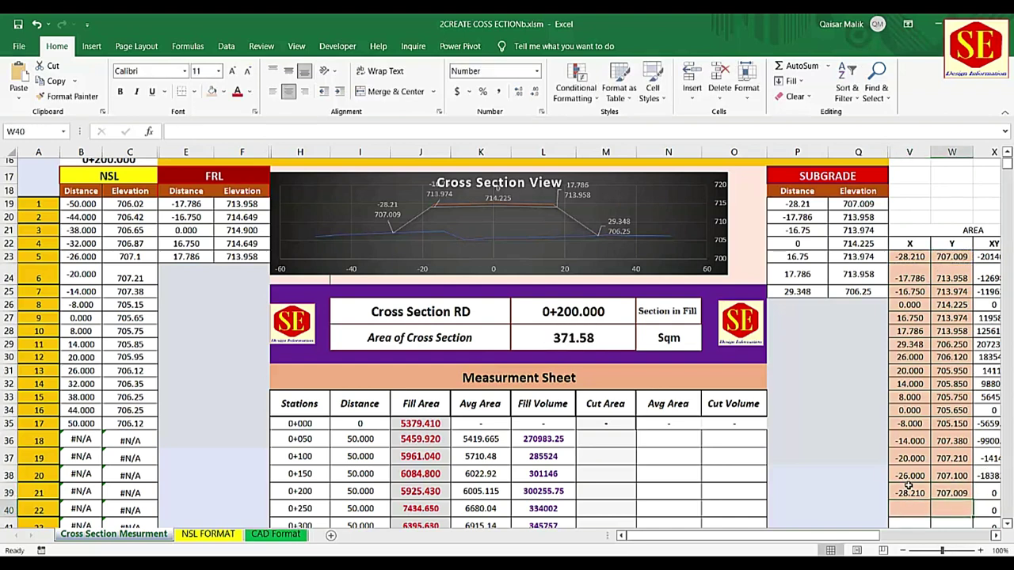
pyautogui.click(539, 336)
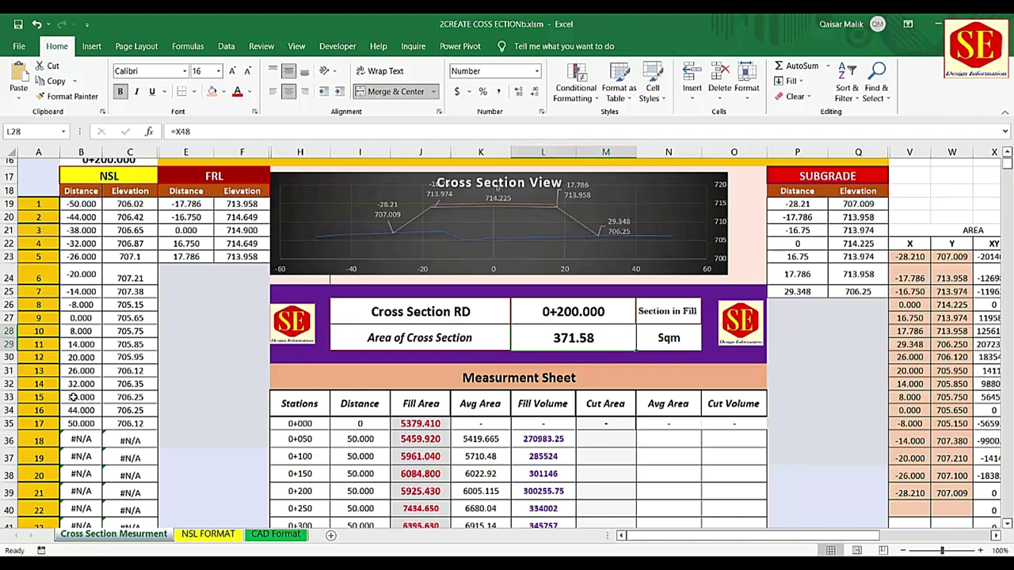
pyautogui.click(787, 293)
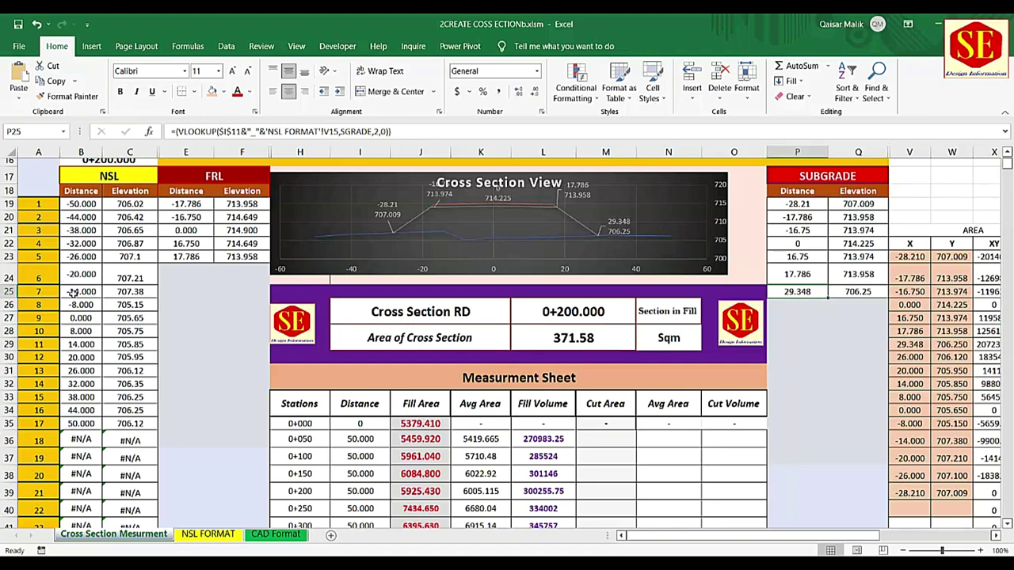
pyautogui.click(797, 204)
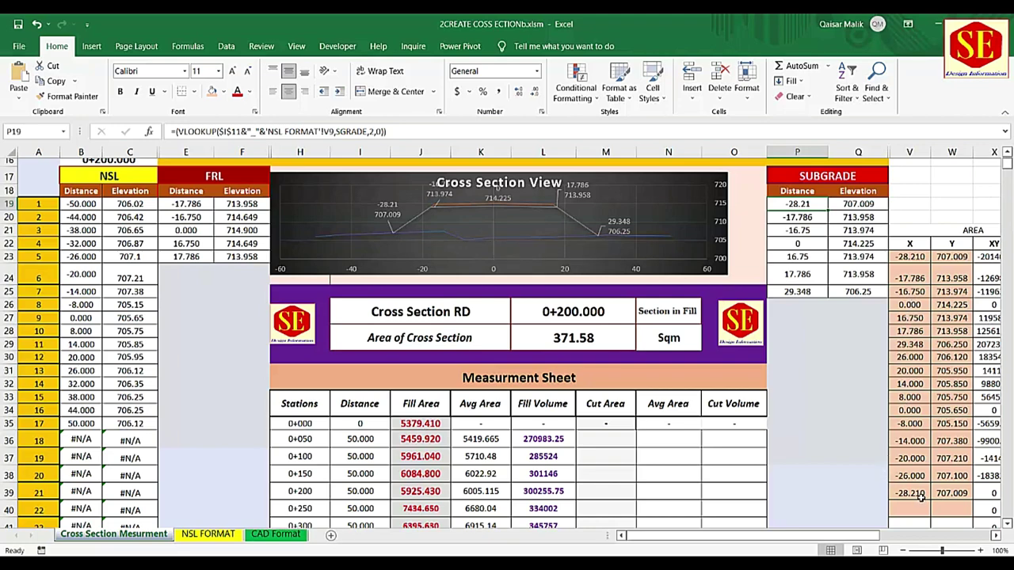
pyautogui.click(923, 257)
pyautogui.click(956, 258)
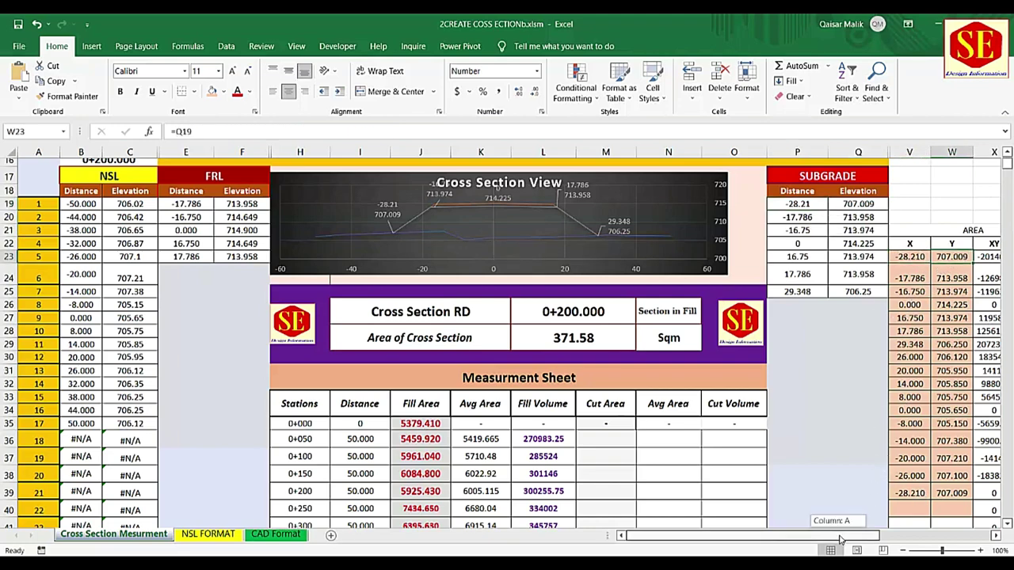
pyautogui.moveTo(839, 537); pyautogui.dragTo(881, 539)
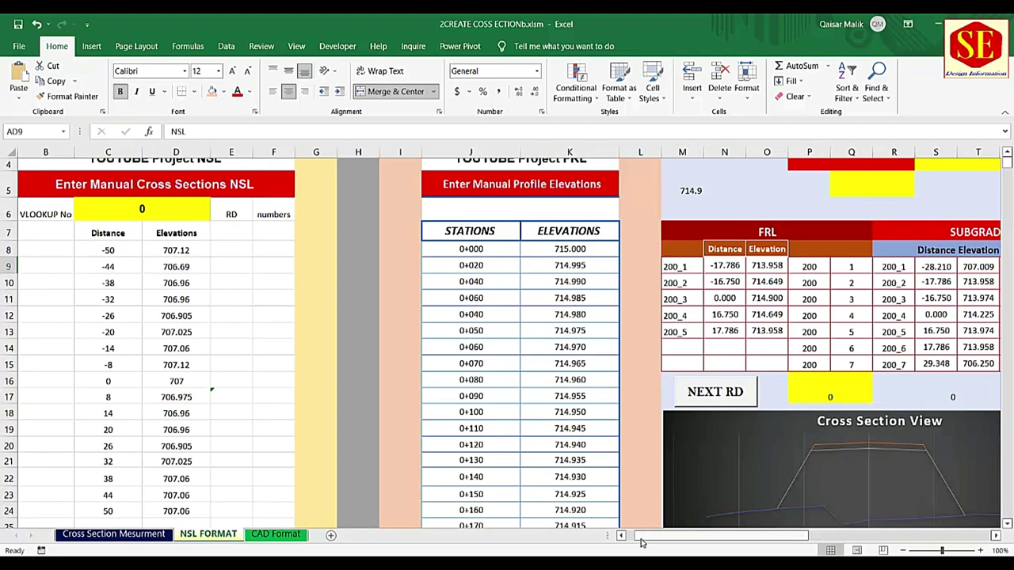
pyautogui.moveTo(642, 537)
pyautogui.mouseDown()
pyautogui.moveTo(767, 547)
pyautogui.moveTo(882, 537)
pyautogui.mouseUp()
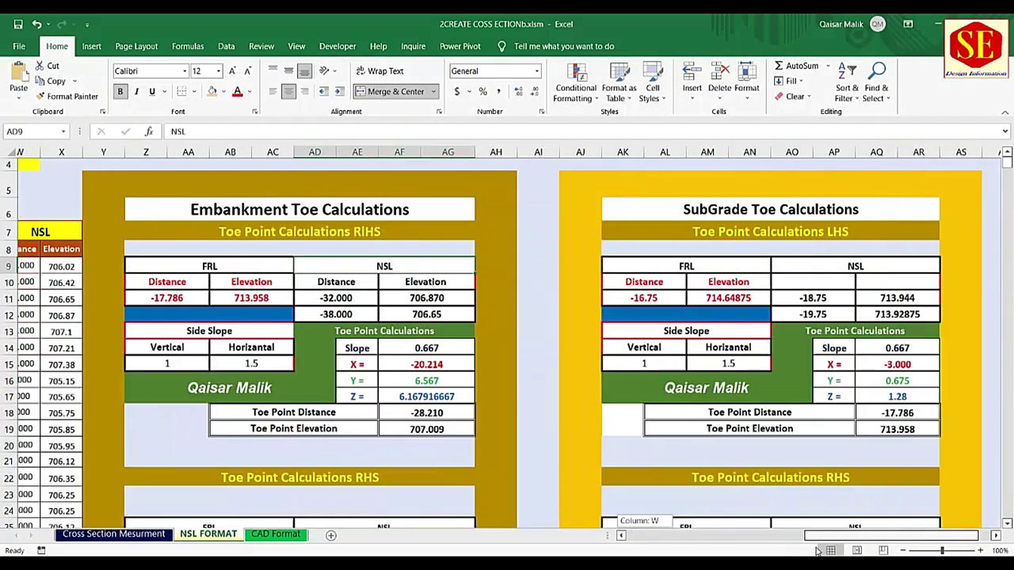
pyautogui.scroll(-3, 390, 298)
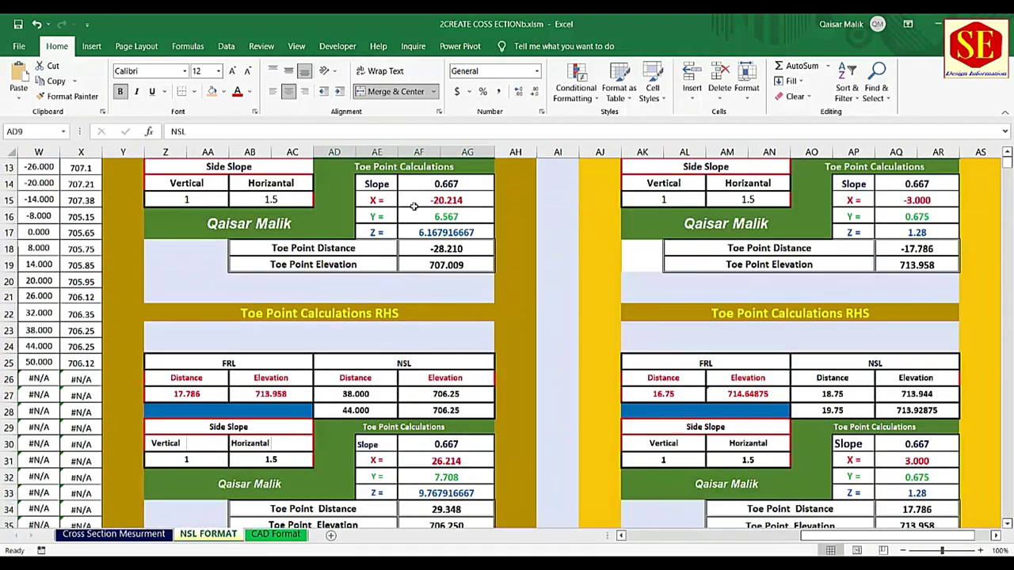
pyautogui.scroll(-1, 449, 413)
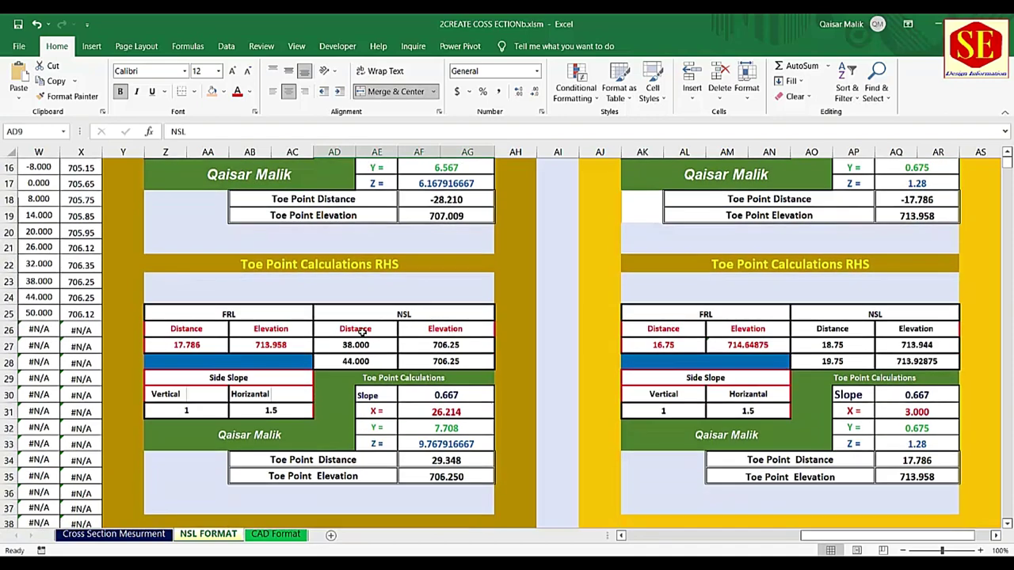
pyautogui.moveTo(824, 536); pyautogui.dragTo(658, 536)
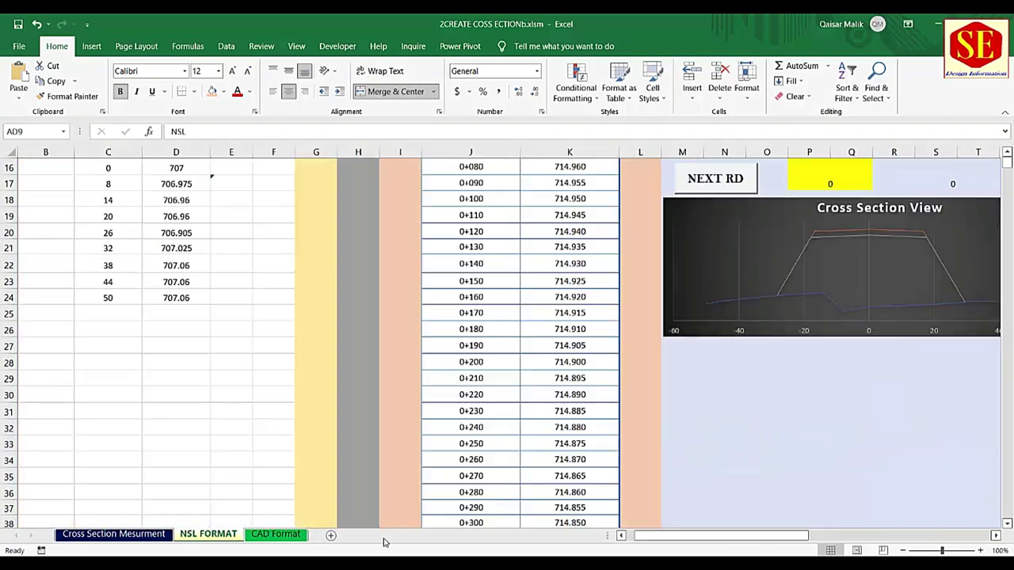
pyautogui.click(132, 536)
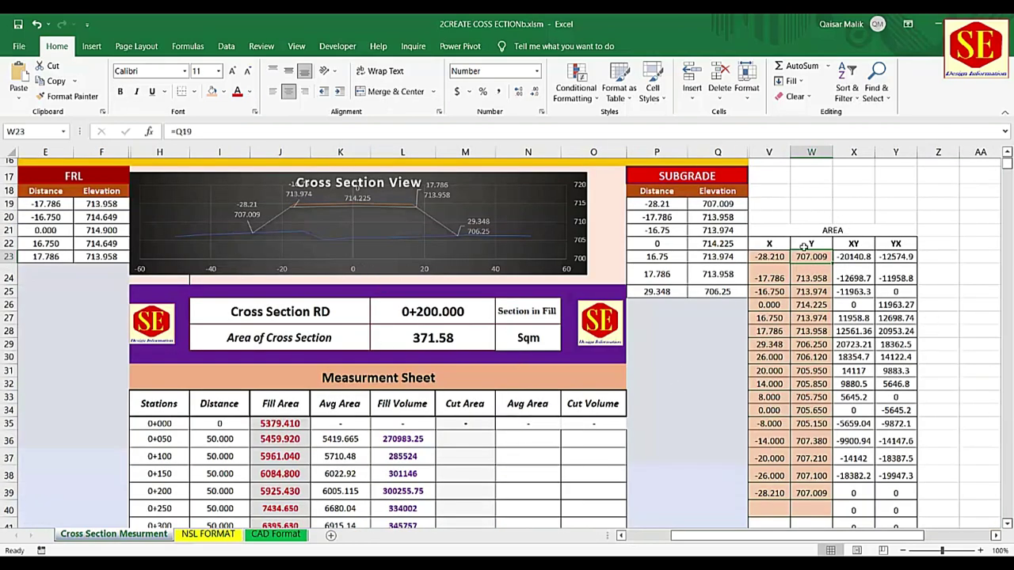
# - Inspect the X48 formula that halves the cross-product sums for the area
pyautogui.scroll(-2, 803, 294)
pyautogui.scroll(-2, 803, 294)
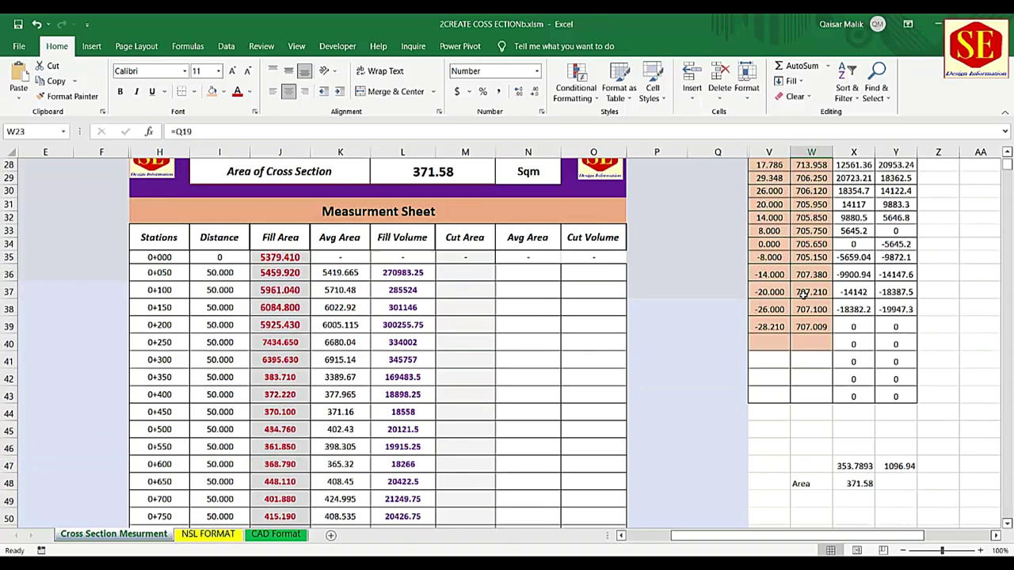
pyautogui.click(870, 483)
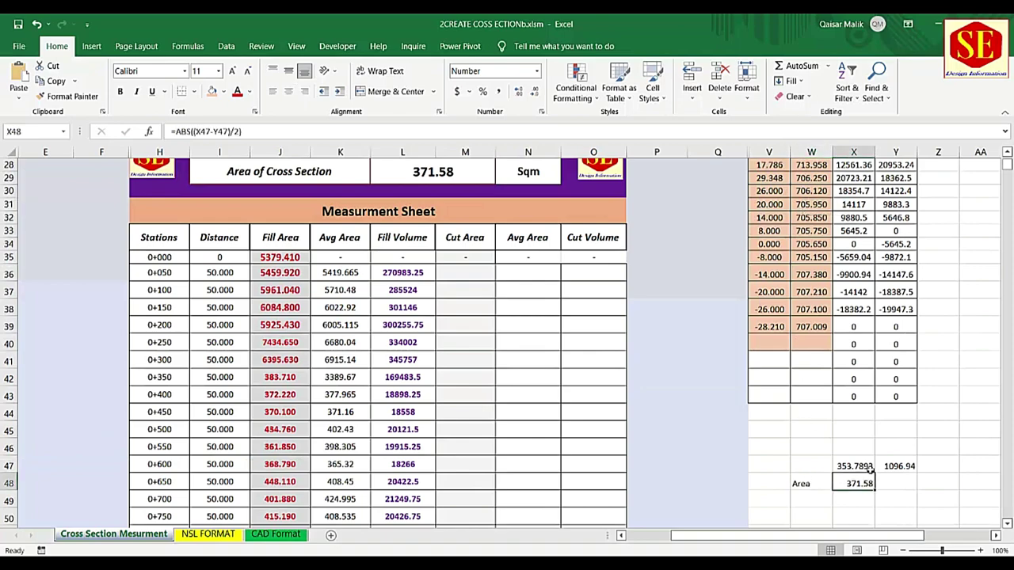
pyautogui.scroll(2, 870, 469)
pyautogui.scroll(1, 820, 251)
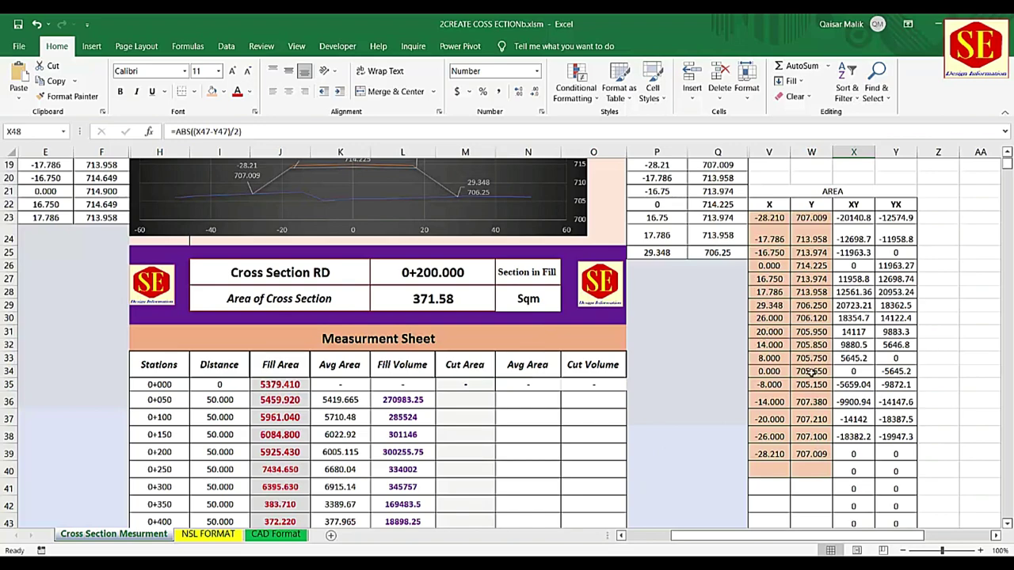
# - Select the X and Y coordinate pairs in V23:W37 and review the sheet
pyautogui.moveTo(769, 217); pyautogui.dragTo(811, 454)
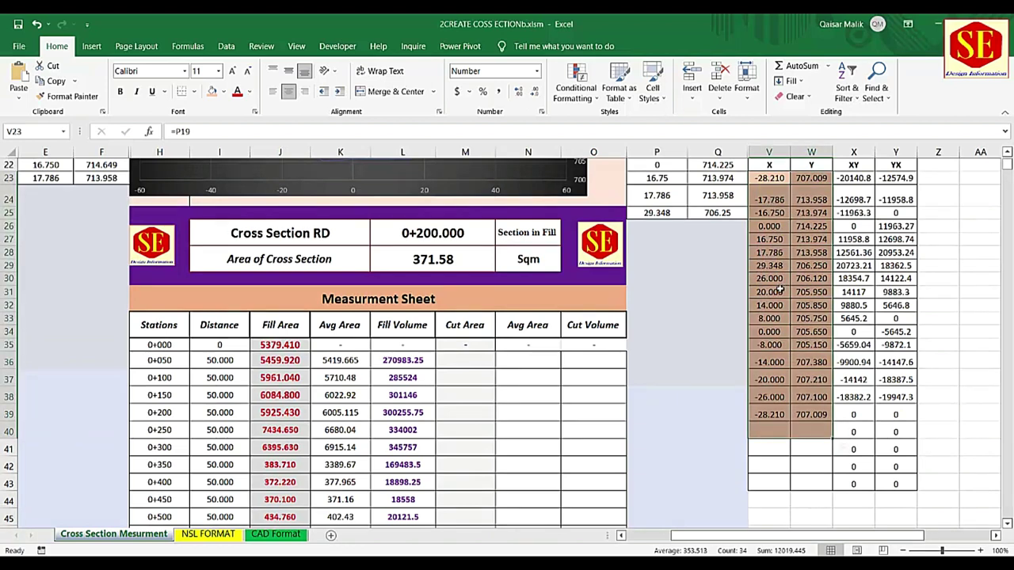
pyautogui.scroll(-3, 778, 301)
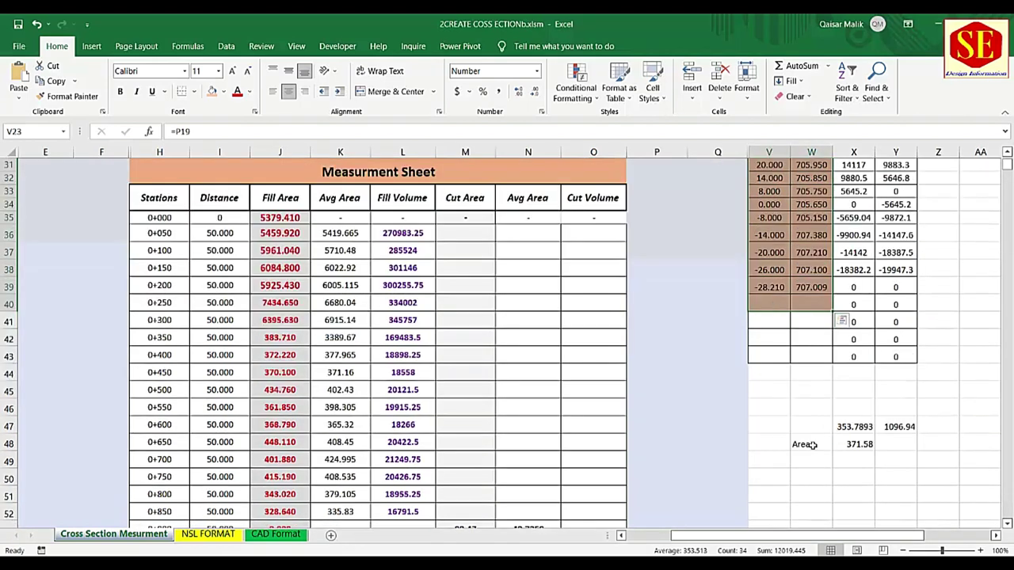
pyautogui.click(763, 407)
pyautogui.scroll(1, 460, 301)
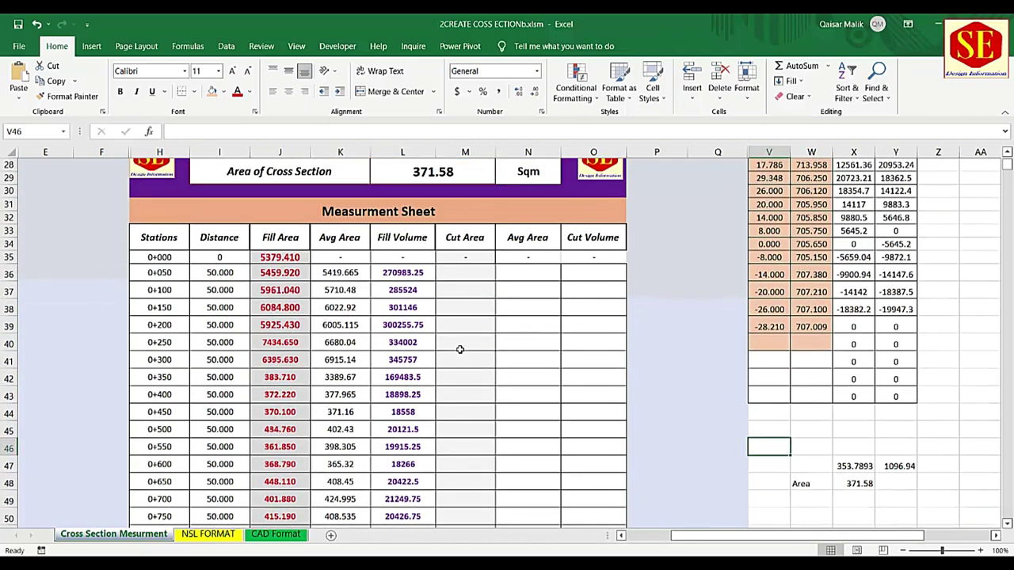
pyautogui.scroll(1, 746, 315)
pyautogui.scroll(1, 752, 269)
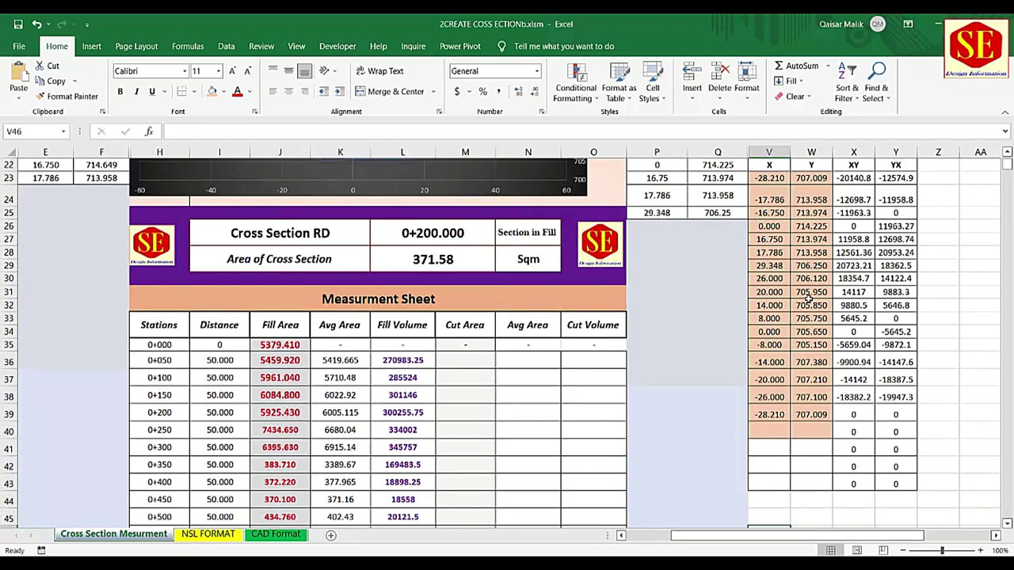
pyautogui.scroll(-1, 808, 297)
pyautogui.moveTo(686, 535); pyautogui.dragTo(640, 542)
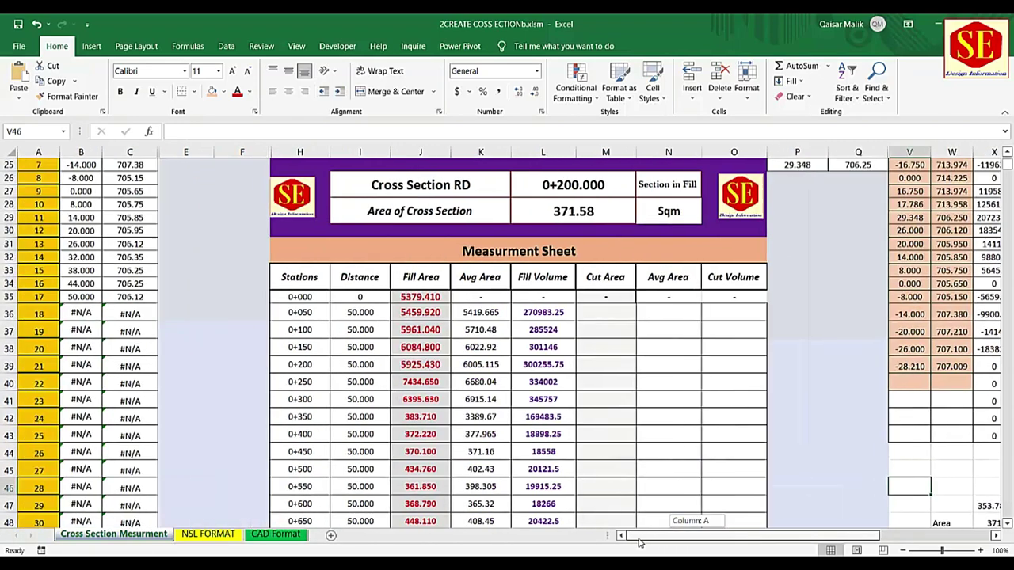
pyautogui.scroll(5, 652, 470)
pyautogui.scroll(2, 602, 317)
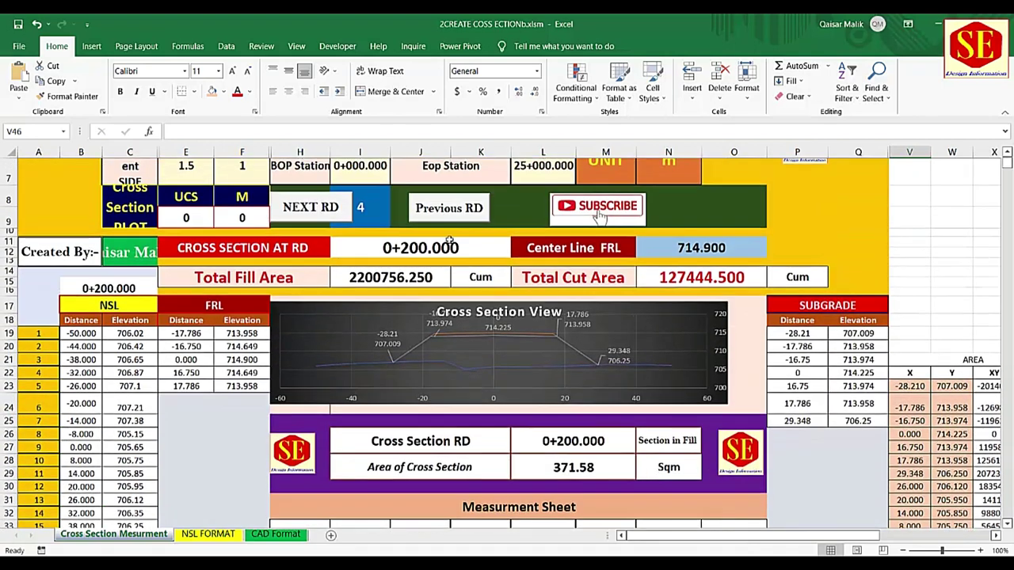
pyautogui.scroll(1, 449, 239)
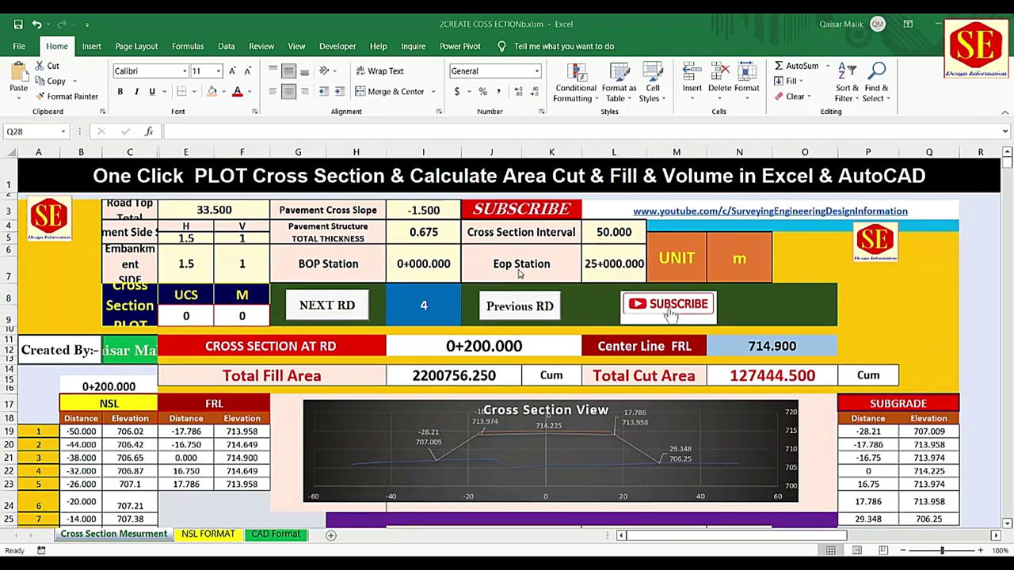
# - Browse the CAD Format sheet's AutoCAD command rows for the NSL and FRL polylines
pyautogui.click(273, 535)
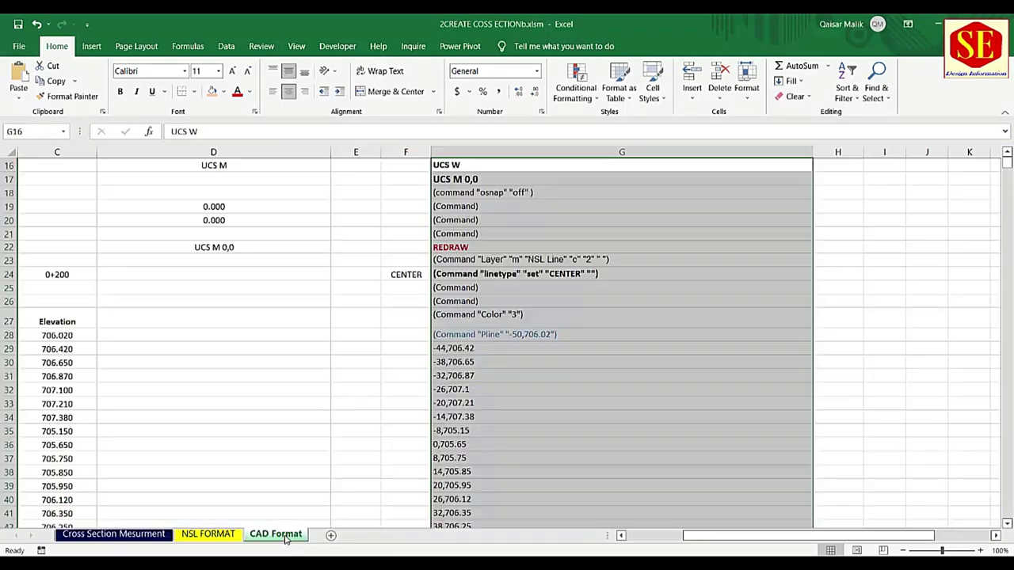
pyautogui.click(935, 304)
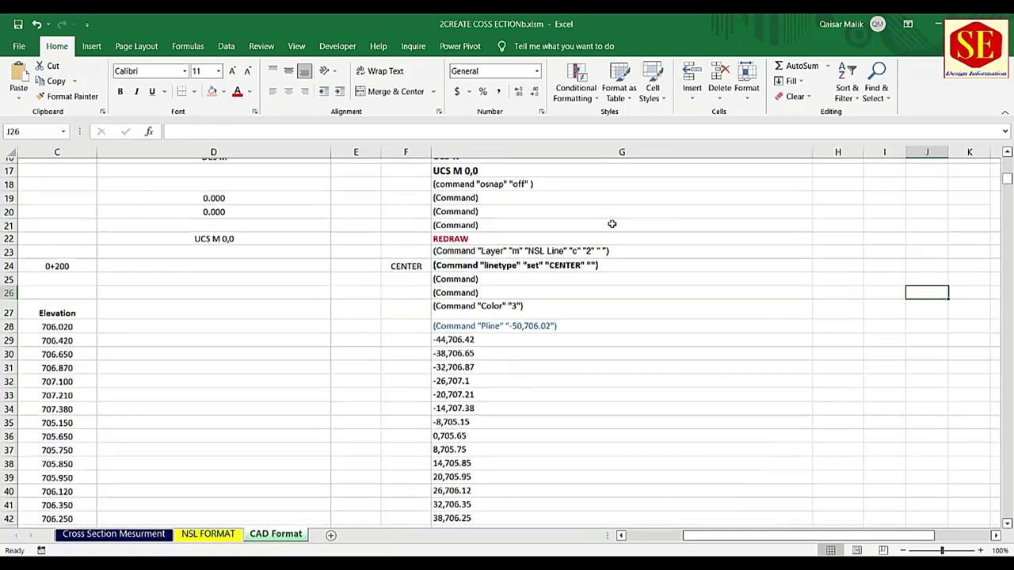
pyautogui.scroll(-8, 560, 380)
pyautogui.scroll(-5, 559, 381)
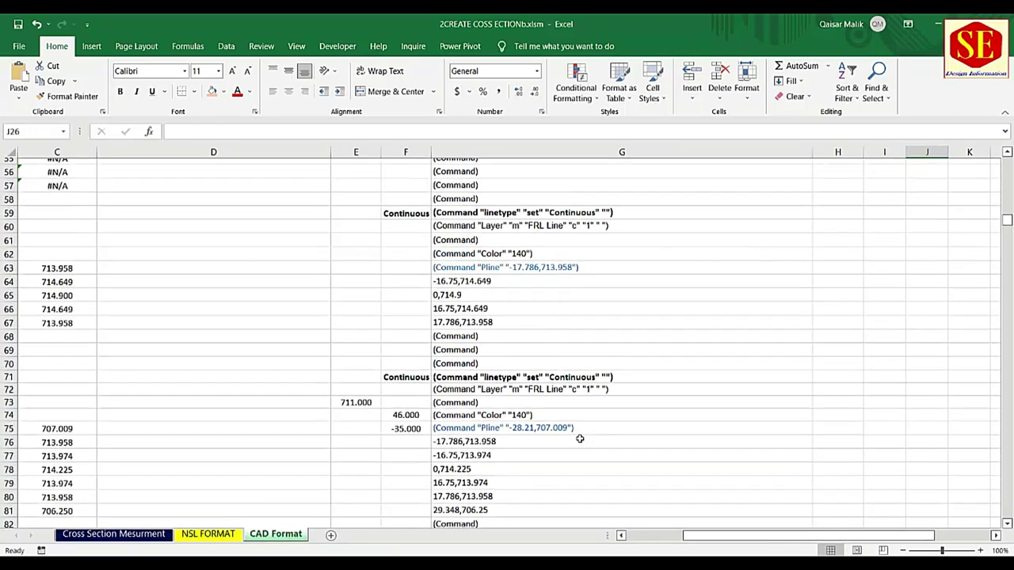
pyautogui.scroll(-5, 581, 440)
pyautogui.scroll(-1, 581, 441)
pyautogui.scroll(-5, 581, 440)
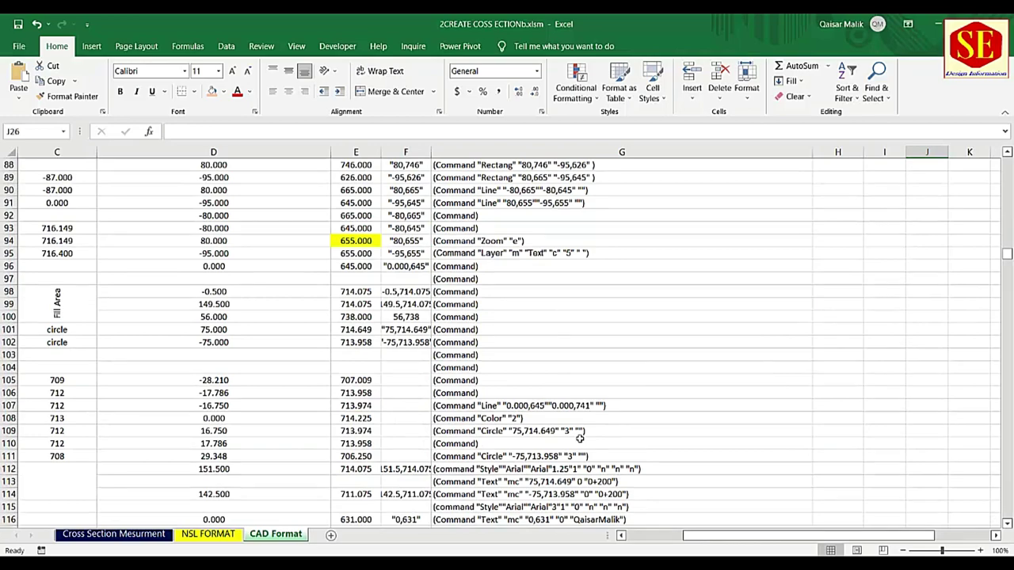
pyautogui.scroll(-4, 580, 439)
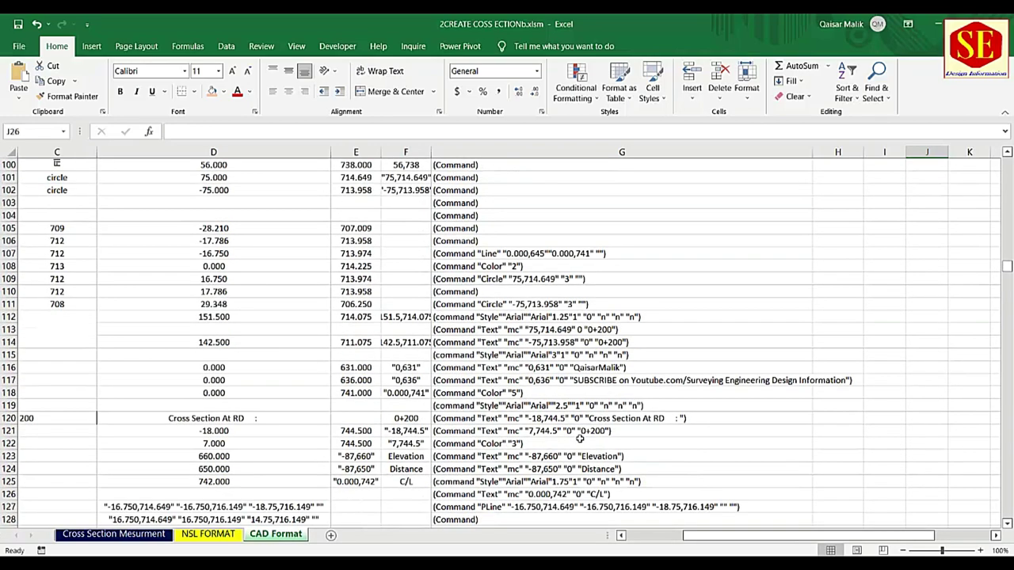
pyautogui.scroll(-5, 580, 439)
pyautogui.hscroll(-2, 592, 494)
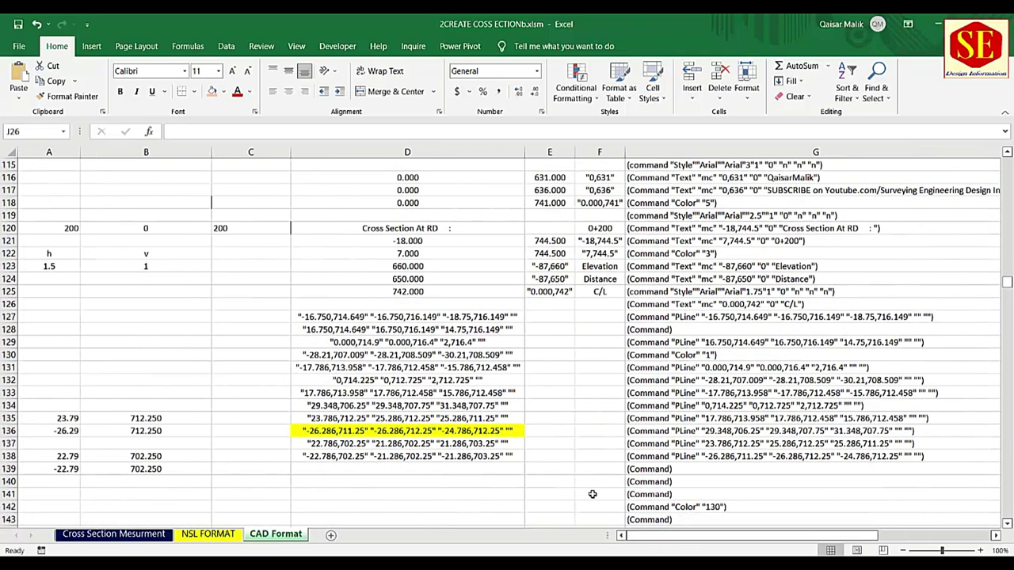
pyautogui.scroll(6, 593, 495)
pyautogui.scroll(8, 599, 460)
pyautogui.scroll(8, 604, 430)
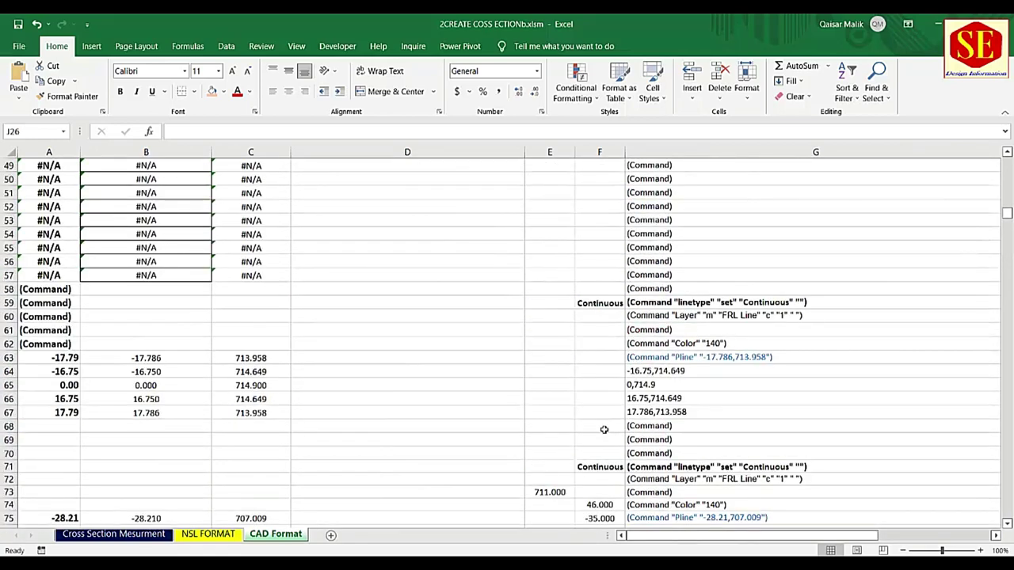
pyautogui.scroll(5, 603, 429)
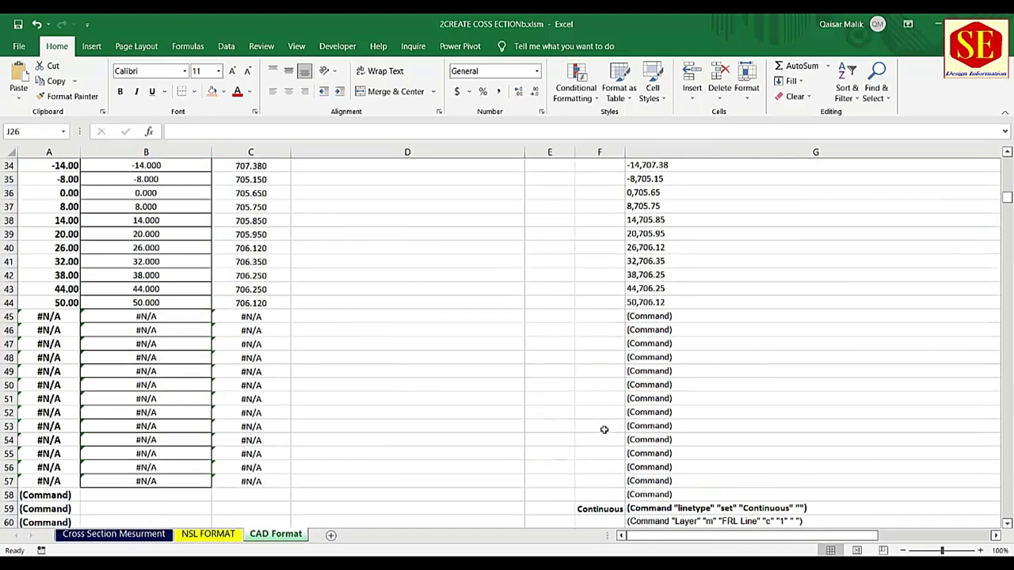
pyautogui.scroll(5, 604, 429)
pyautogui.scroll(3, 603, 430)
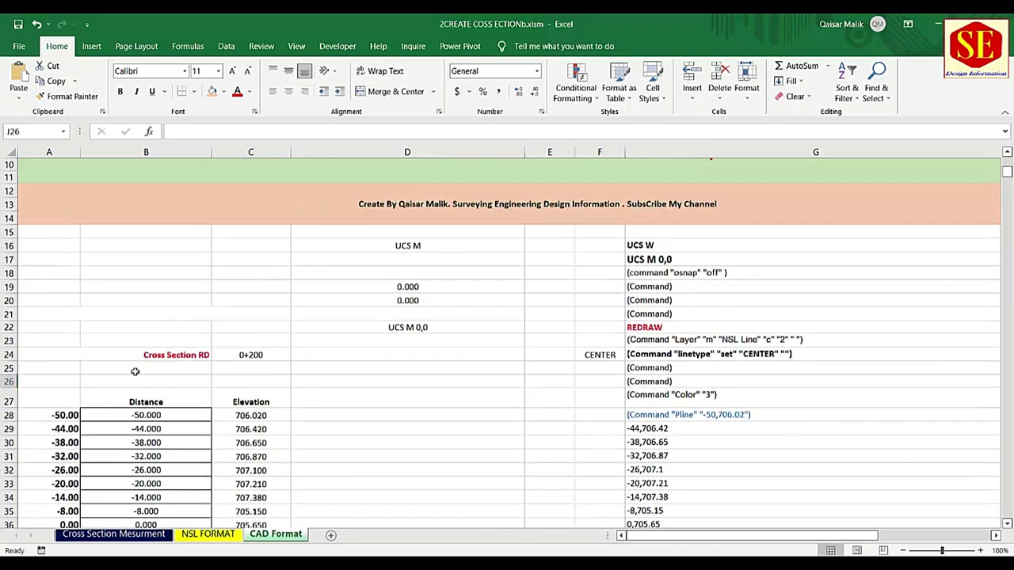
pyautogui.scroll(-6, 135, 371)
pyautogui.scroll(-6, 297, 336)
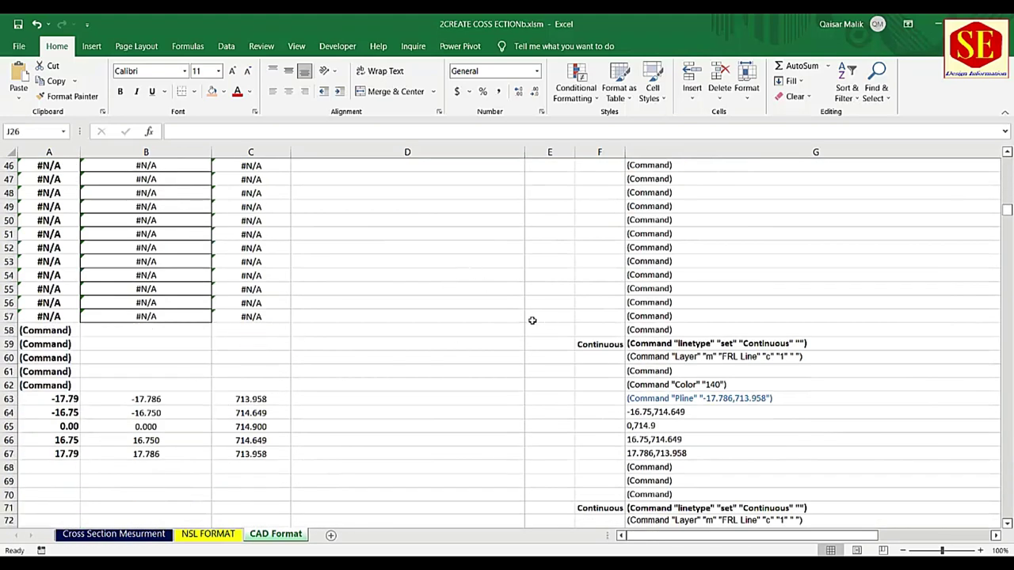
# - Reset the RD step in I8 to 0, step back to -0+050.000, then return to 0+000.000
pyautogui.click(134, 536)
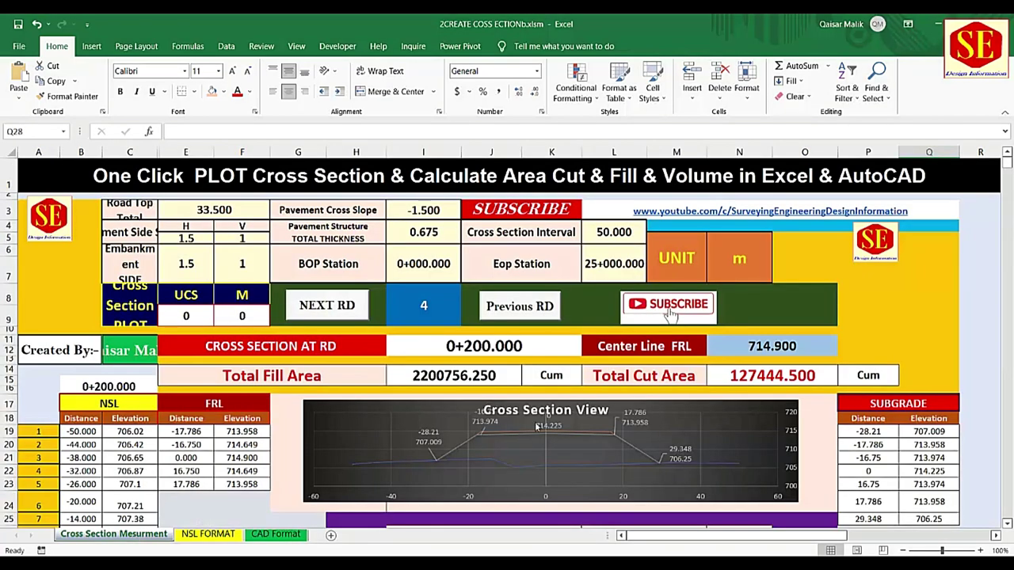
pyautogui.click(425, 312)
pyautogui.write('0')
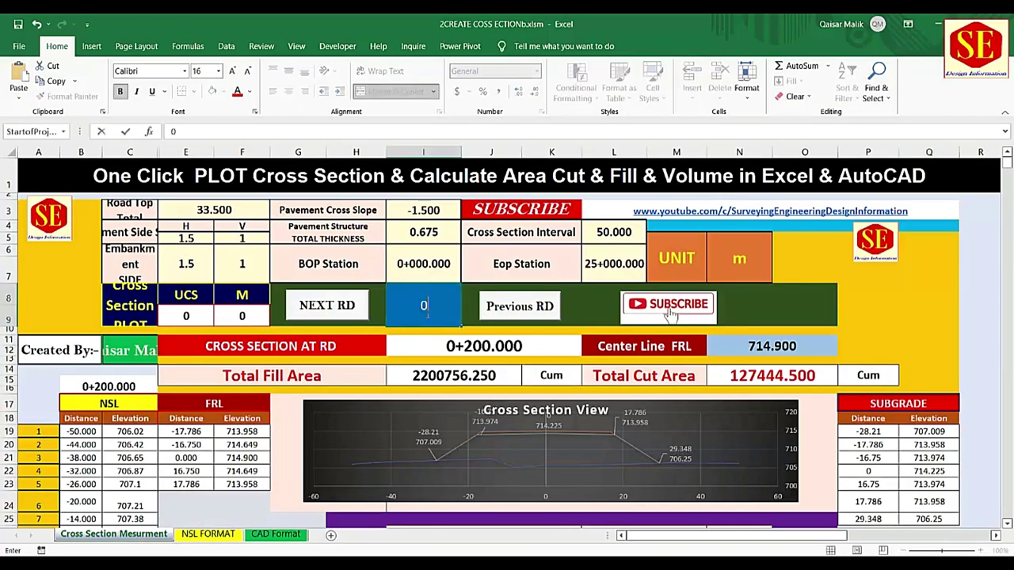
pyautogui.press('Return')
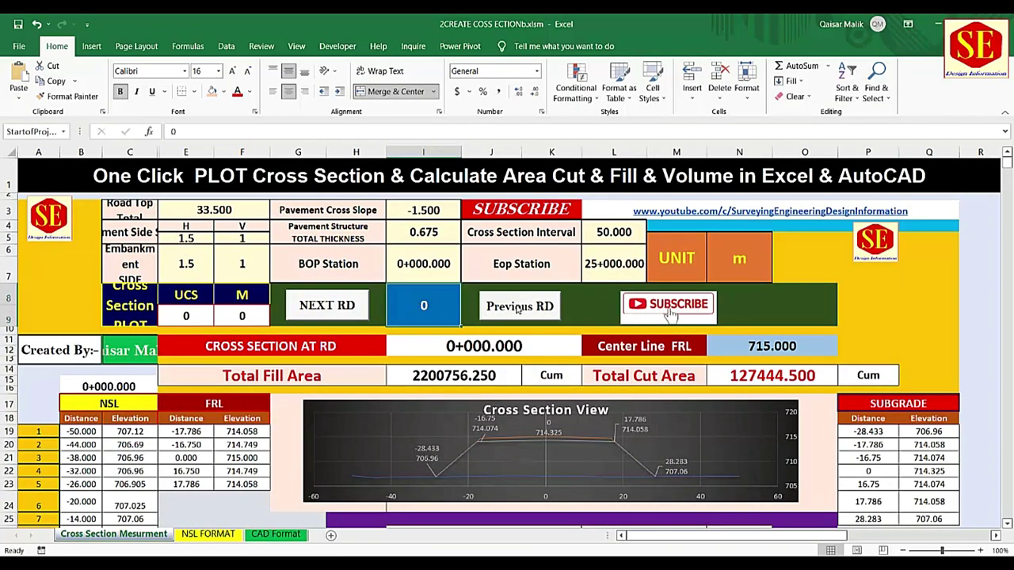
pyautogui.click(517, 310)
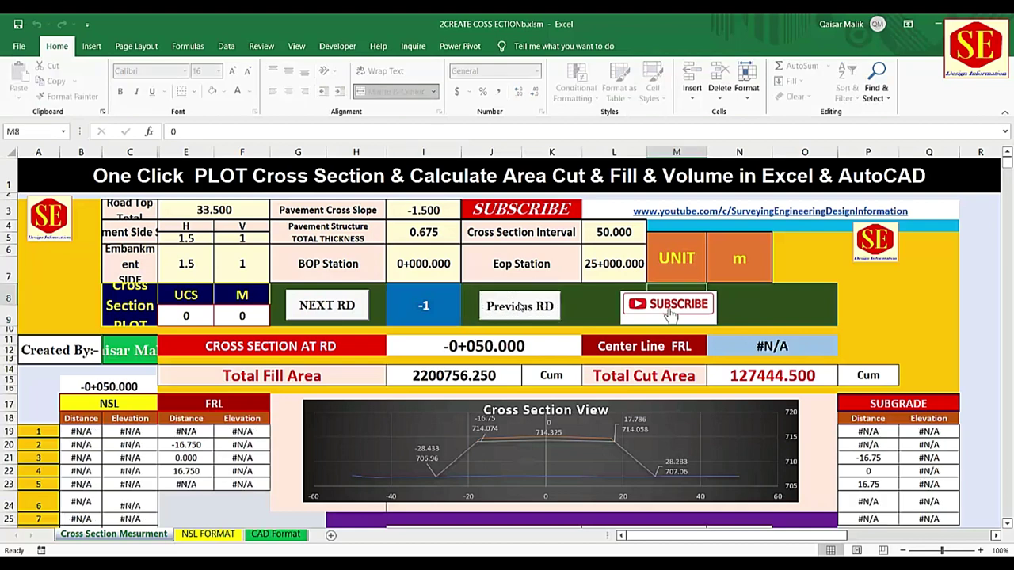
pyautogui.click(358, 315)
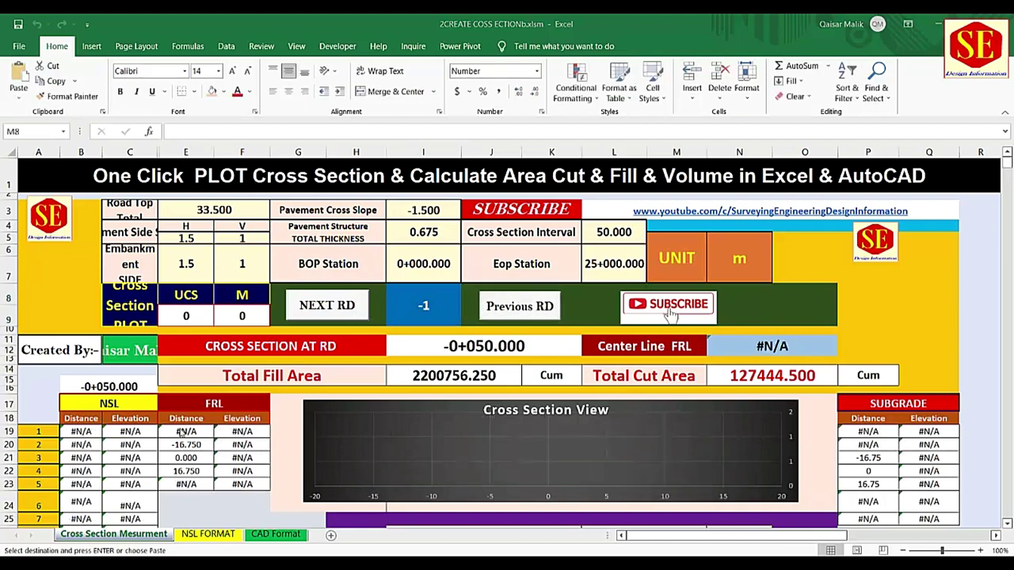
pyautogui.click(325, 307)
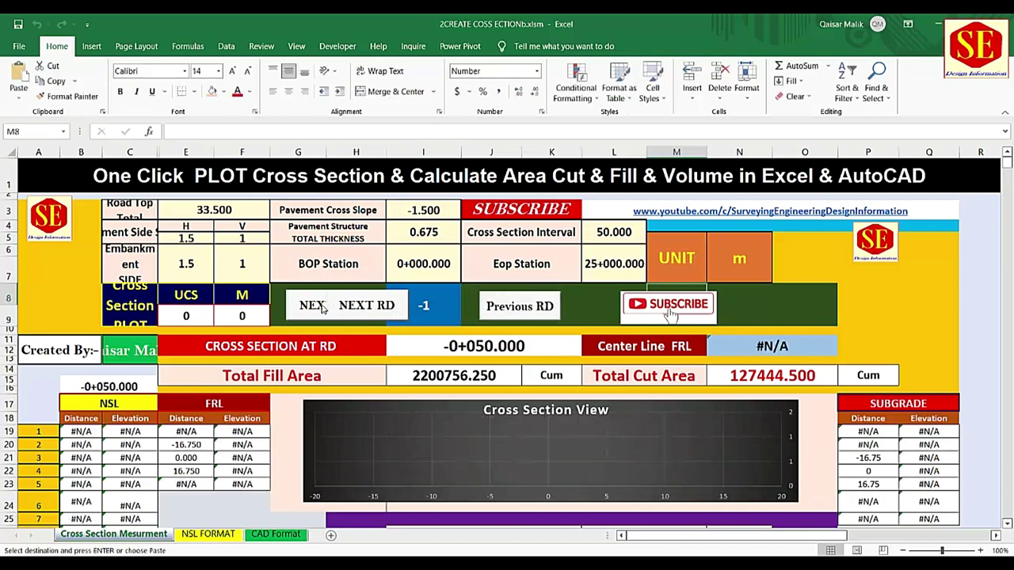
pyautogui.click(367, 312)
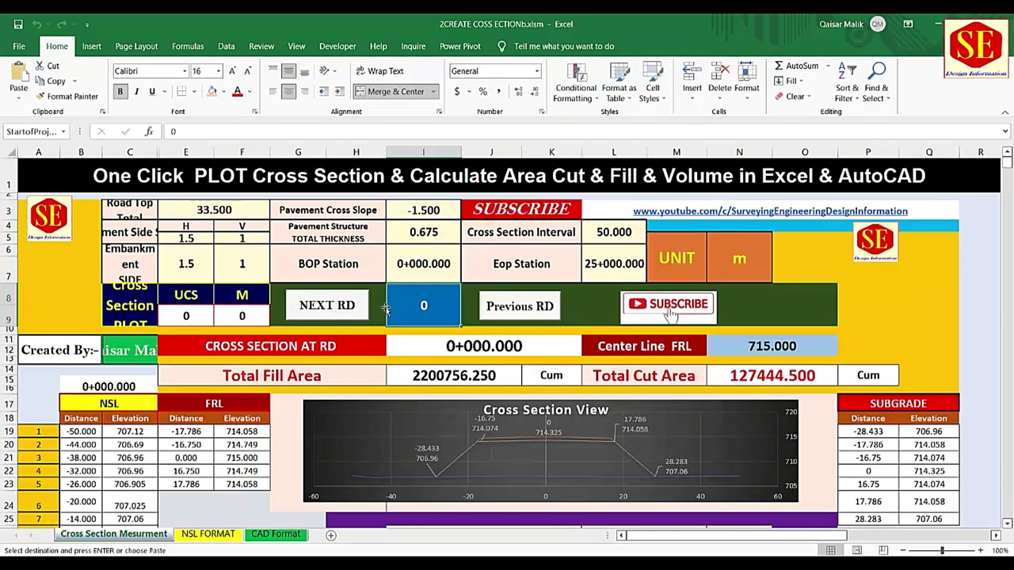
# - Check the RD station formula and advance the stations up to RD 0+300.000
pyautogui.scroll(-1, 386, 309)
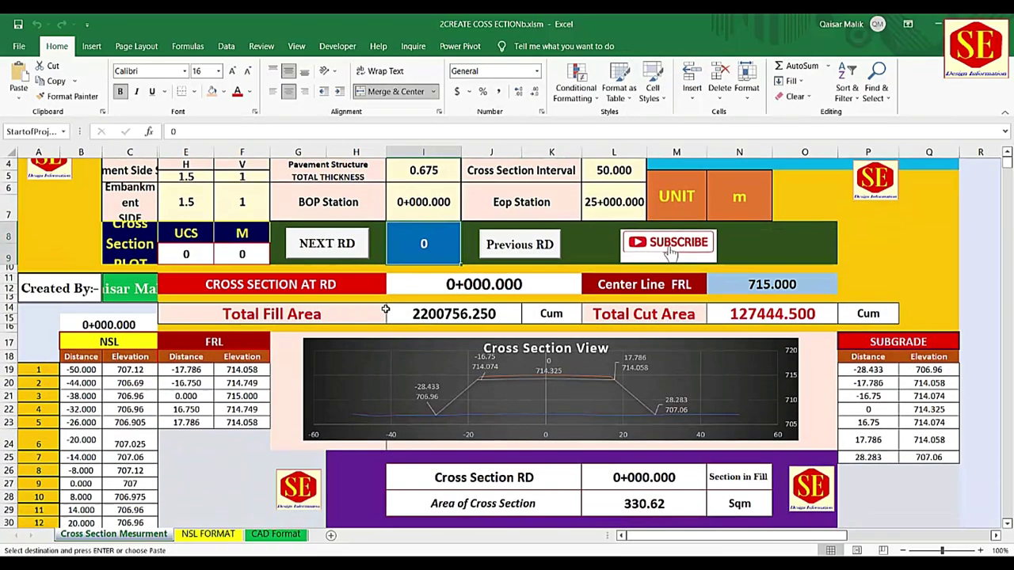
pyautogui.click(498, 286)
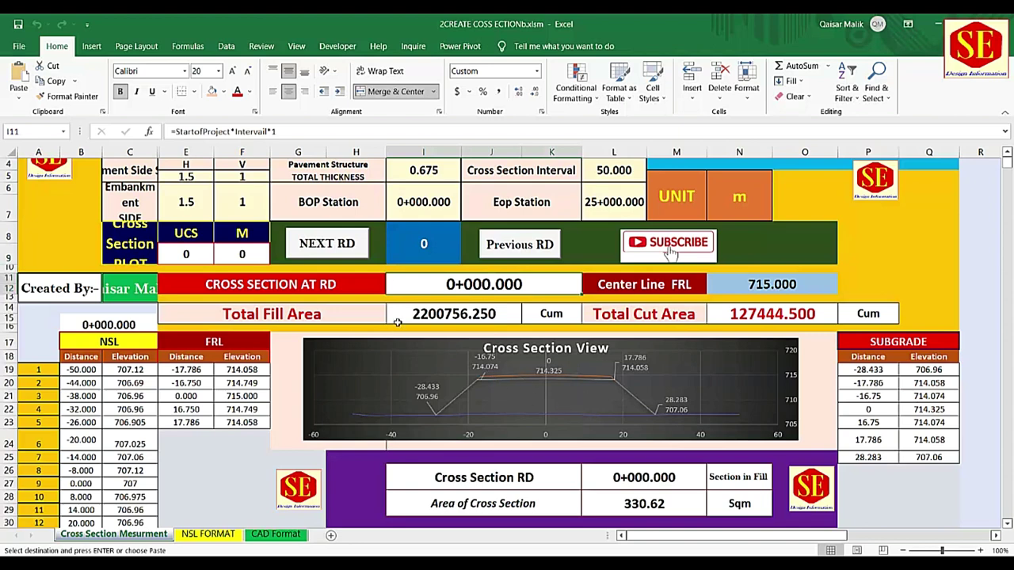
pyautogui.click(328, 252)
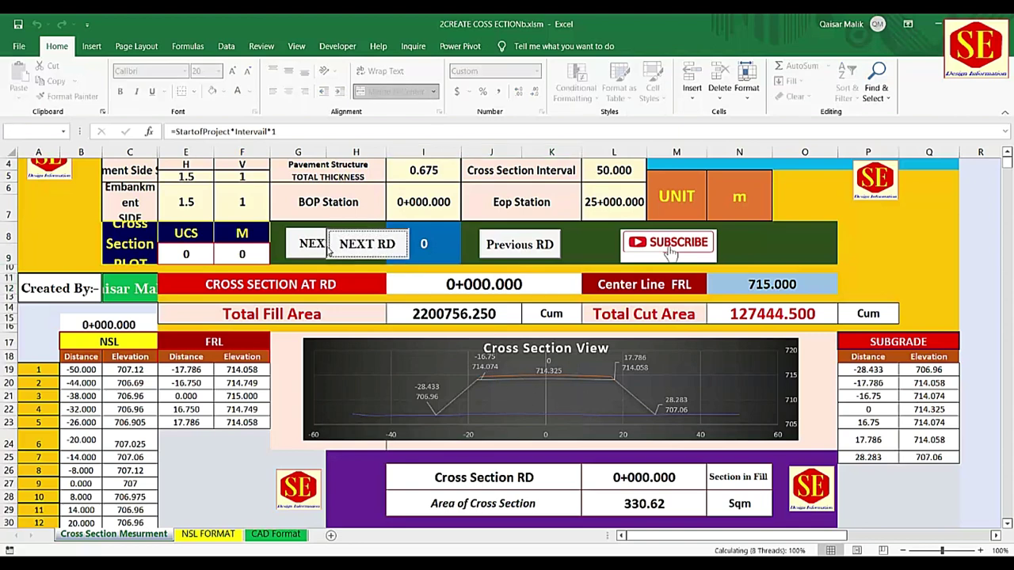
pyautogui.click(328, 249)
pyautogui.click(327, 250)
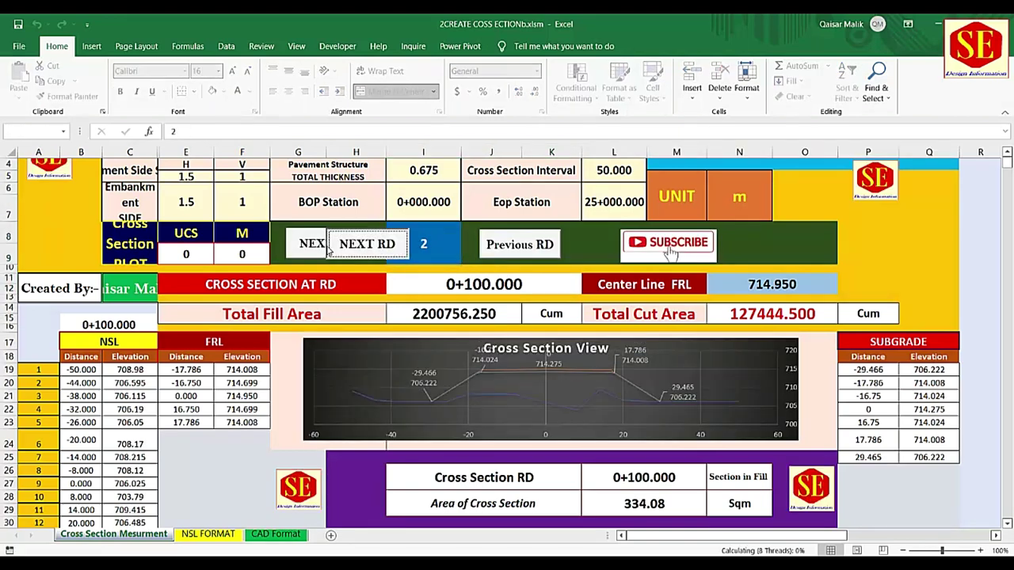
pyautogui.click(328, 250)
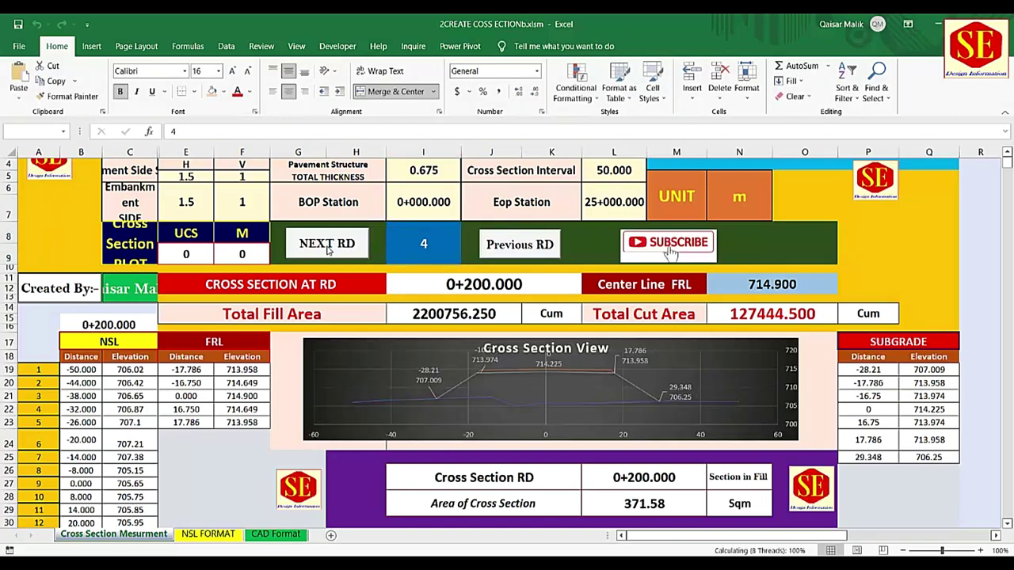
pyautogui.click(328, 250)
pyautogui.click(328, 250)
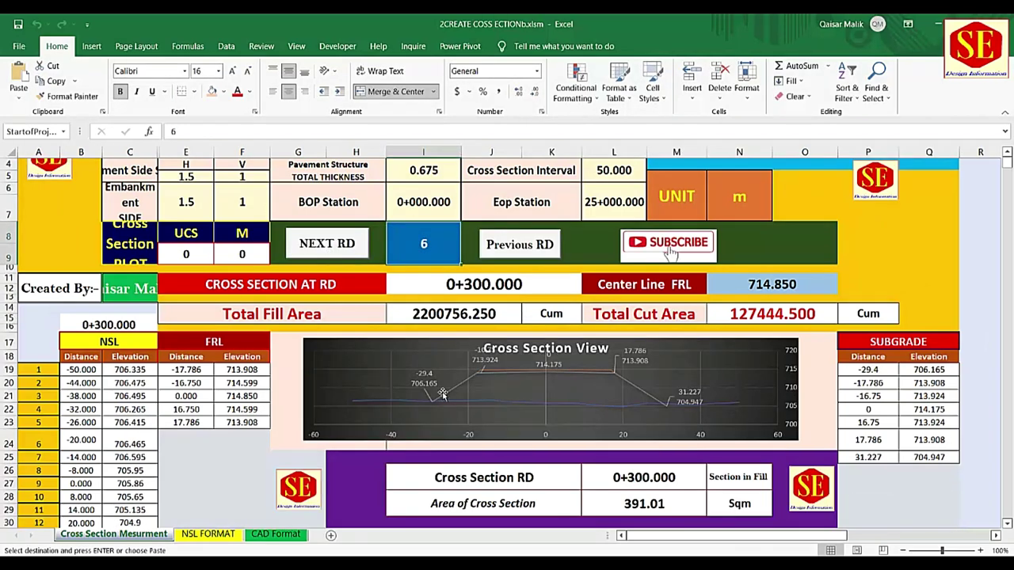
# - Keep advancing from RD 0+350.000 to RD 0+900.000, where the area is 87.87 Sqm
pyautogui.click(352, 255)
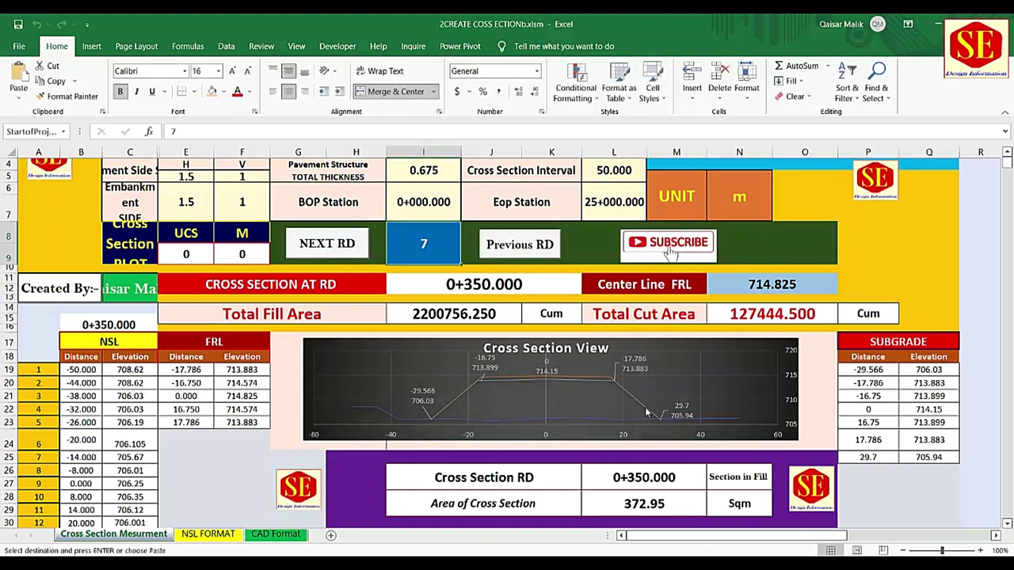
pyautogui.click(351, 243)
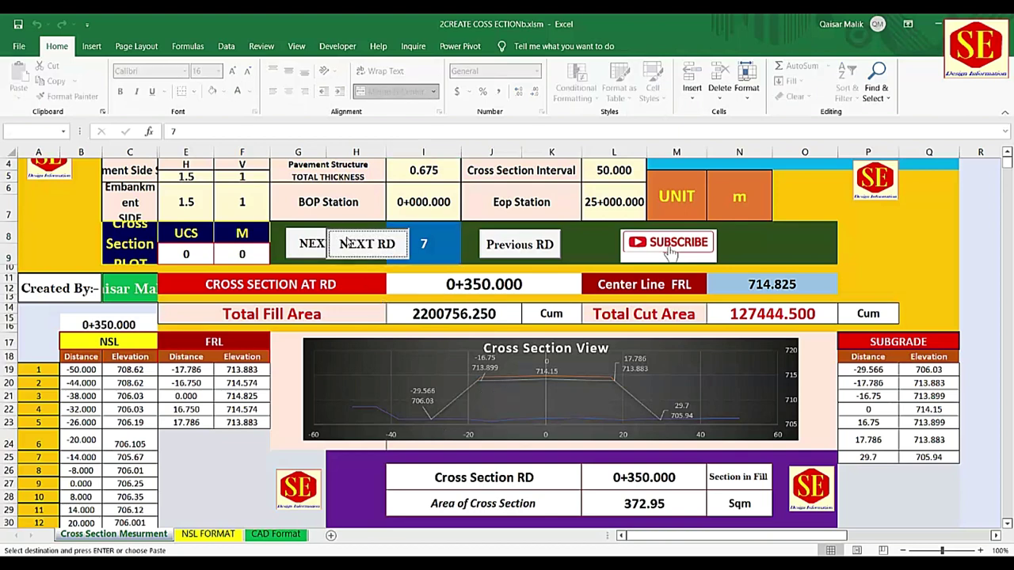
pyautogui.click(349, 247)
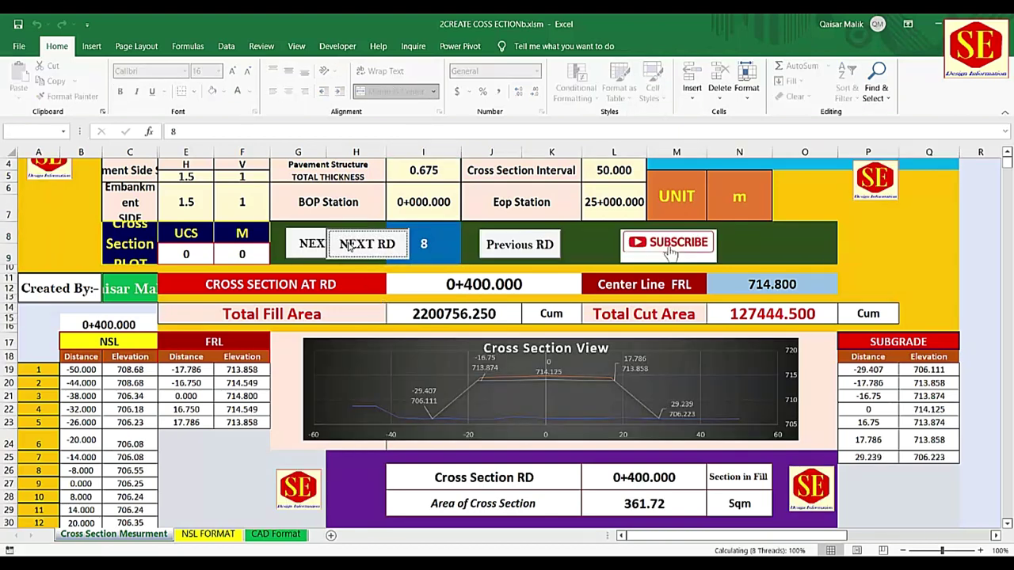
pyautogui.click(349, 247)
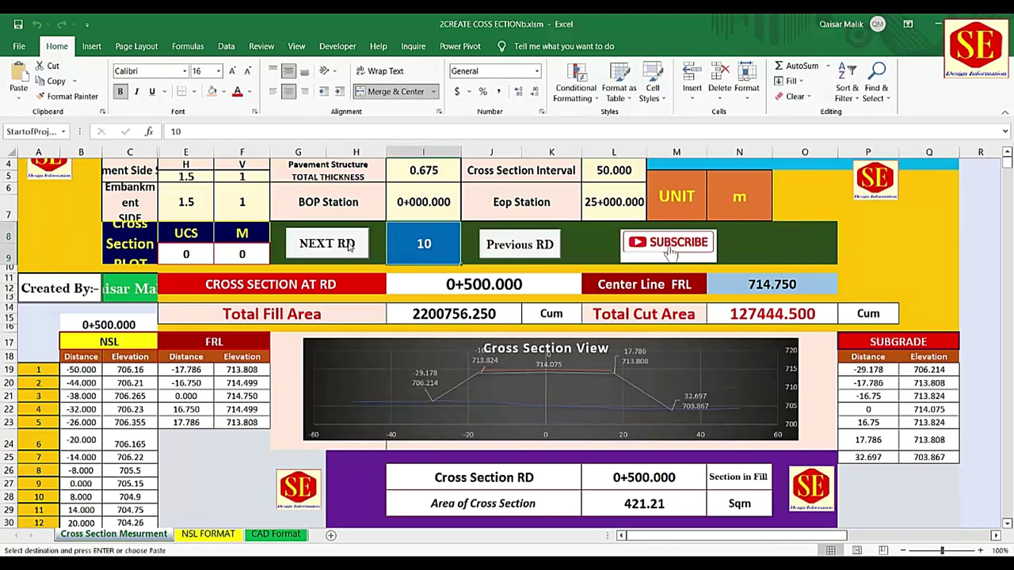
pyautogui.click(350, 246)
pyautogui.click(349, 247)
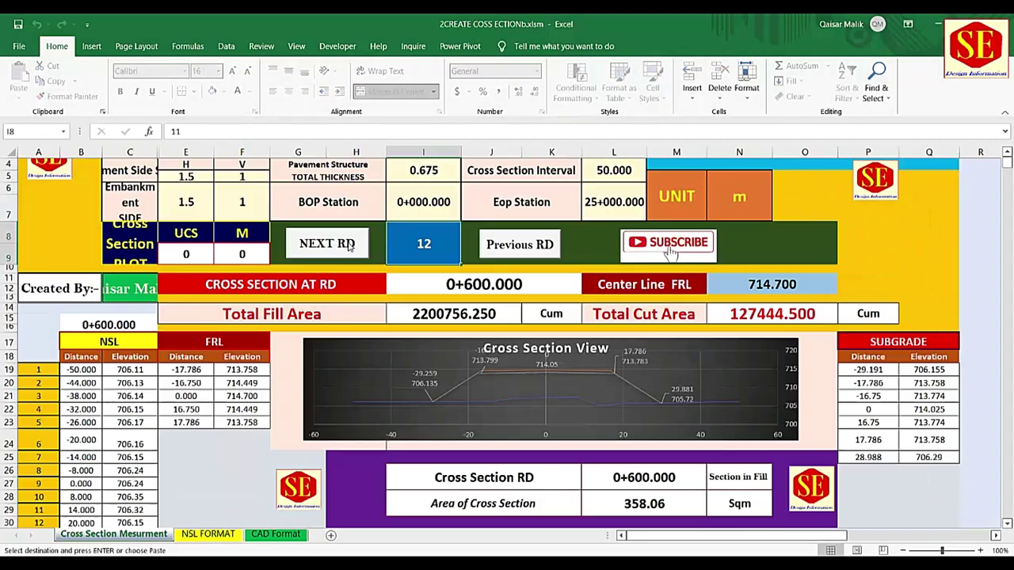
pyautogui.click(350, 246)
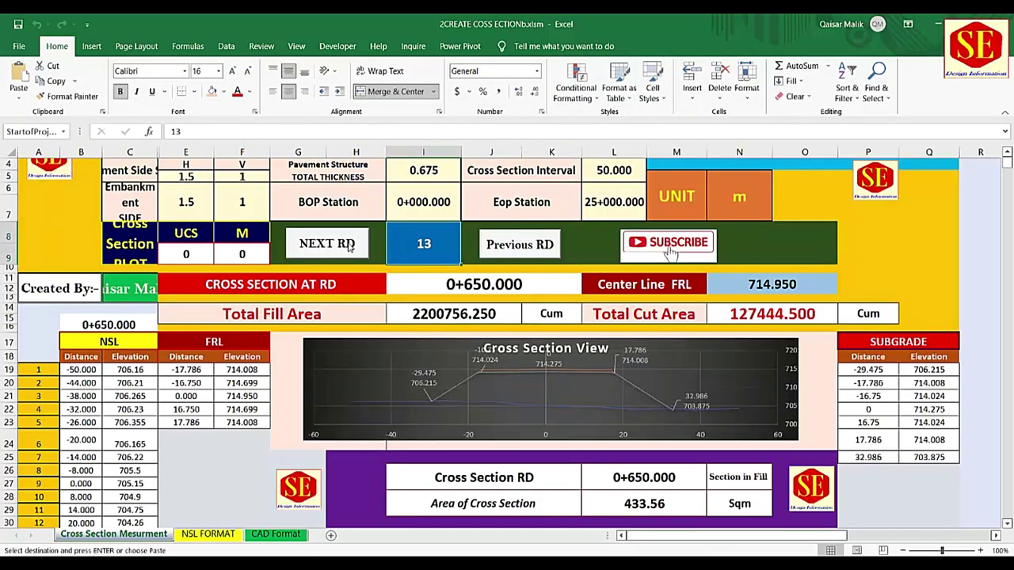
pyautogui.click(350, 246)
pyautogui.click(350, 247)
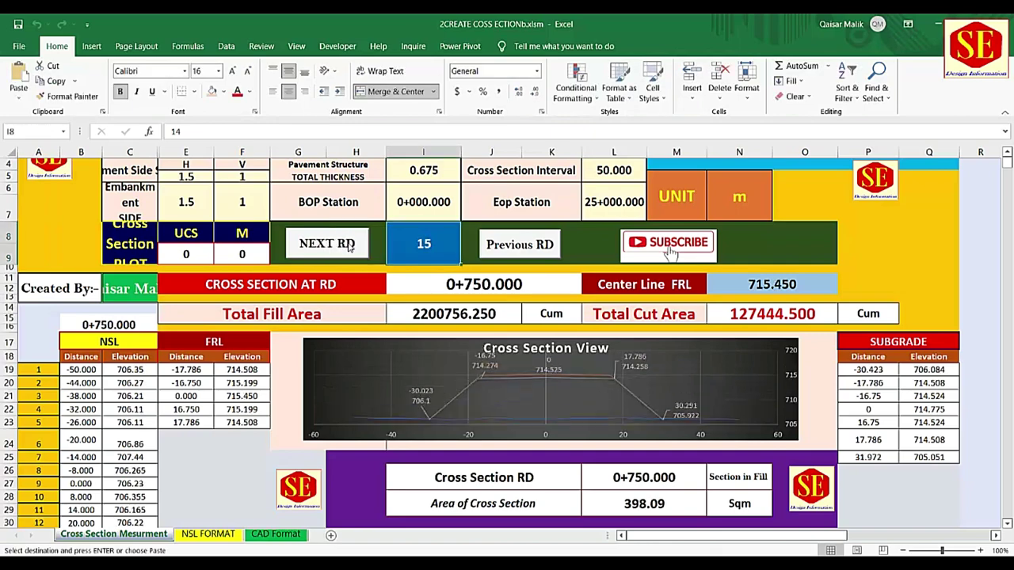
pyautogui.click(349, 247)
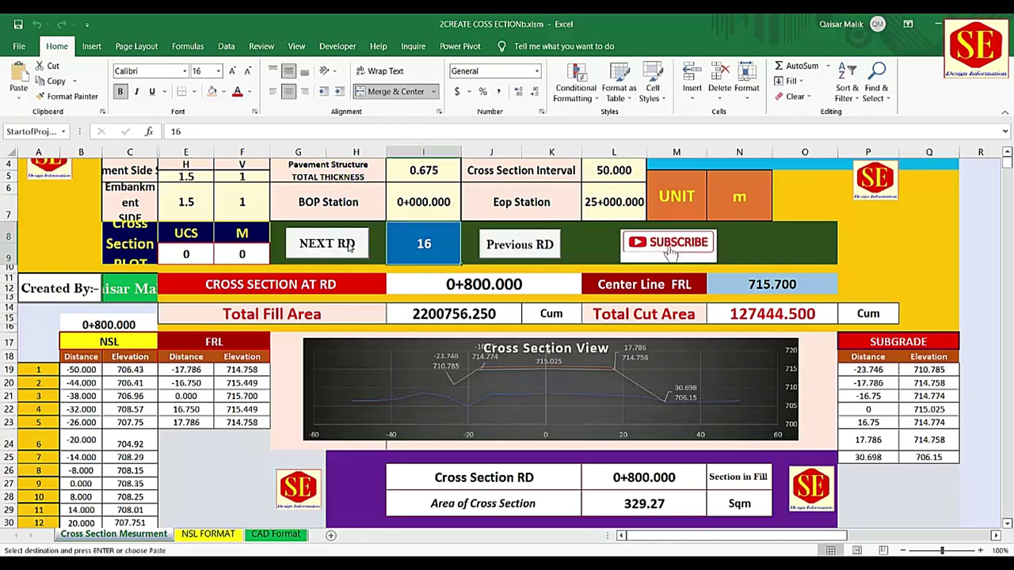
pyautogui.click(350, 246)
pyautogui.click(349, 246)
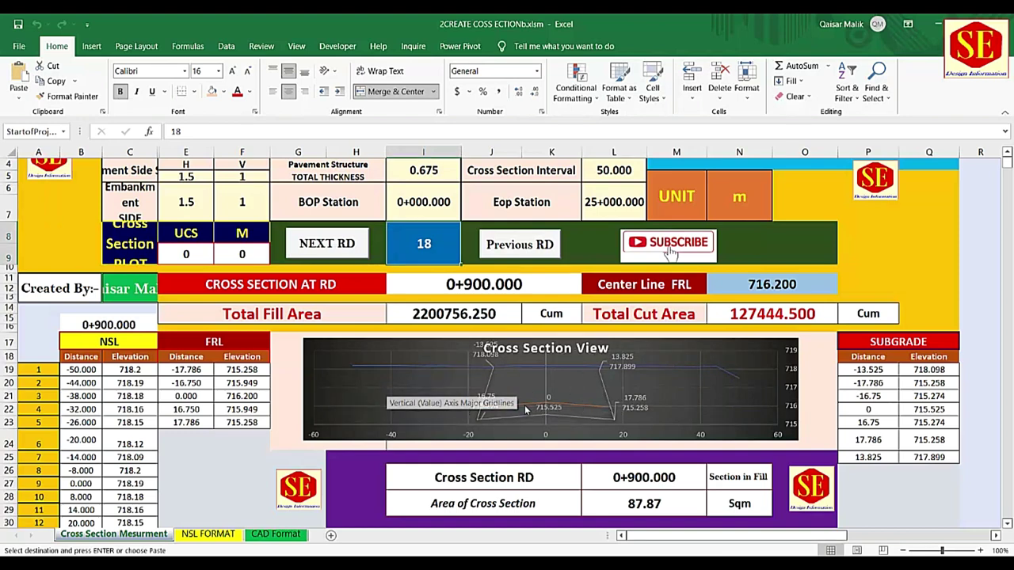
pyautogui.scroll(1, 530, 402)
pyautogui.scroll(1, 530, 401)
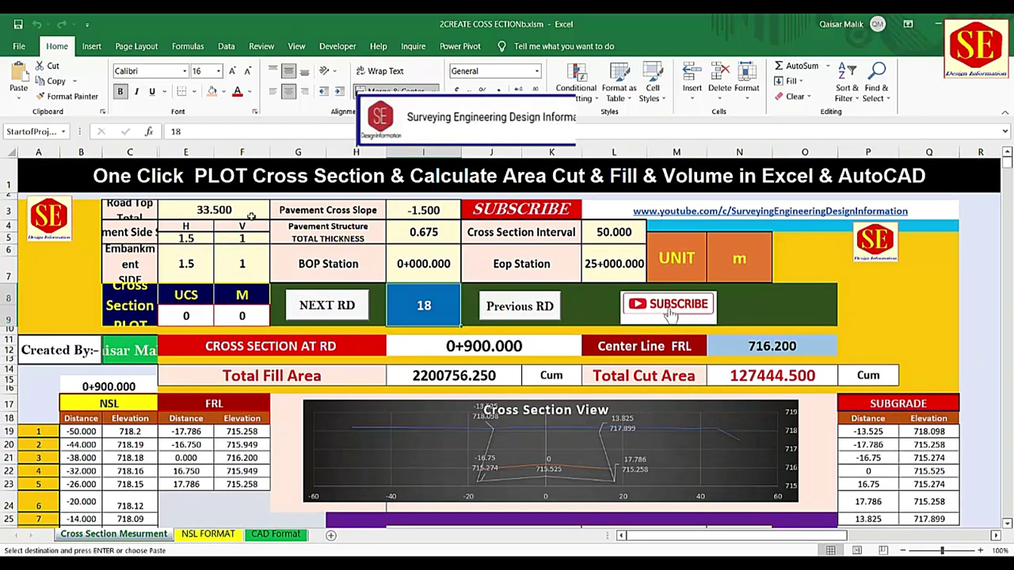
# - Set the embankment side slope H to -1.5, then to -2, watching the chart replot
pyautogui.click(195, 266)
pyautogui.write('-1.5')
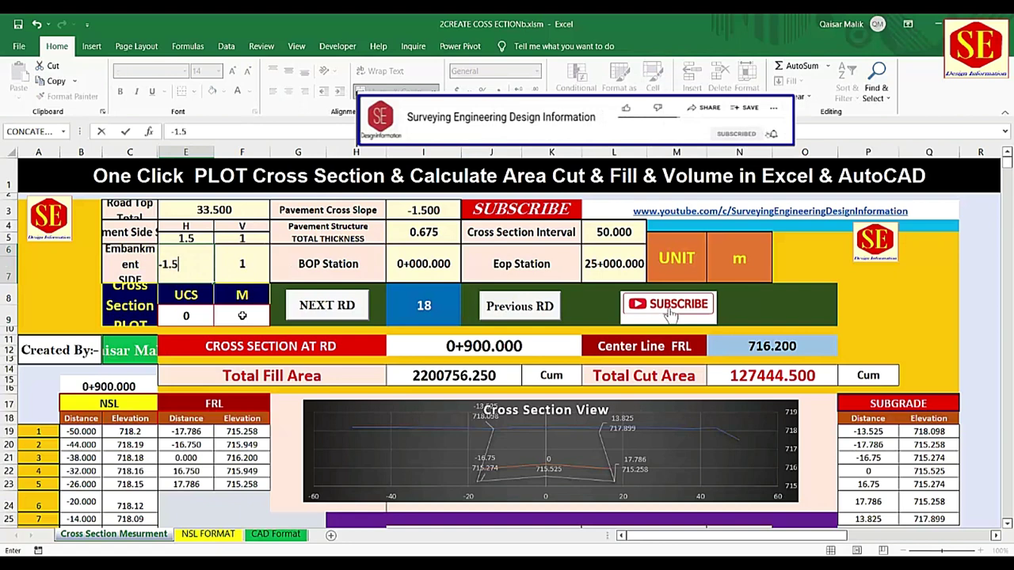
pyautogui.press('Return')
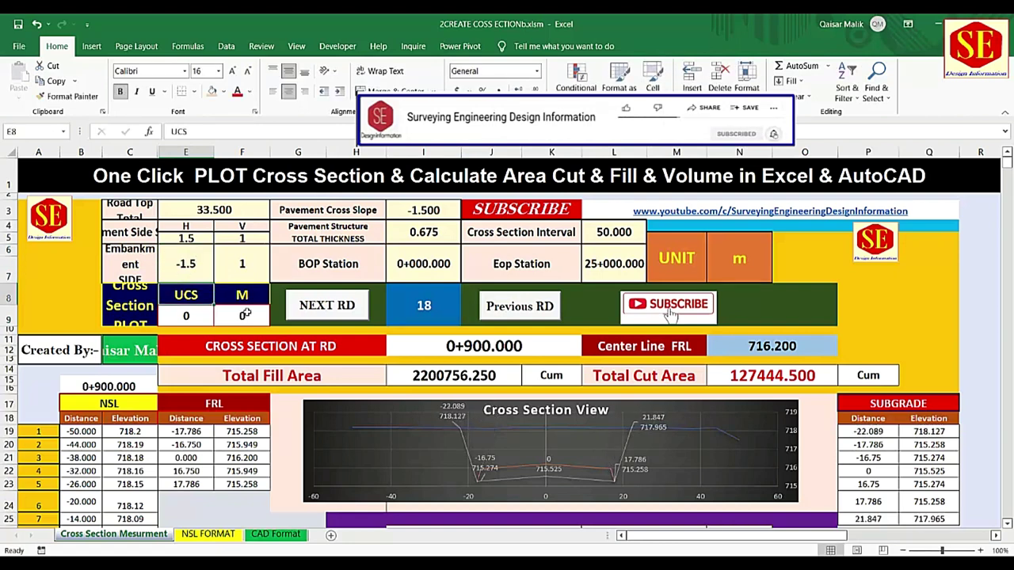
pyautogui.click(184, 265)
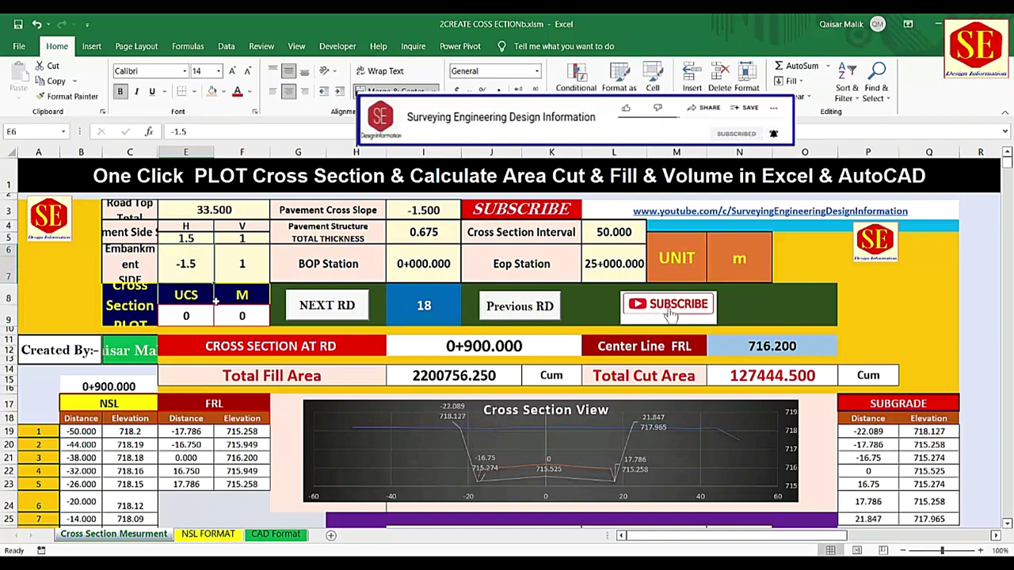
pyautogui.write('-2')
pyautogui.press('Return')
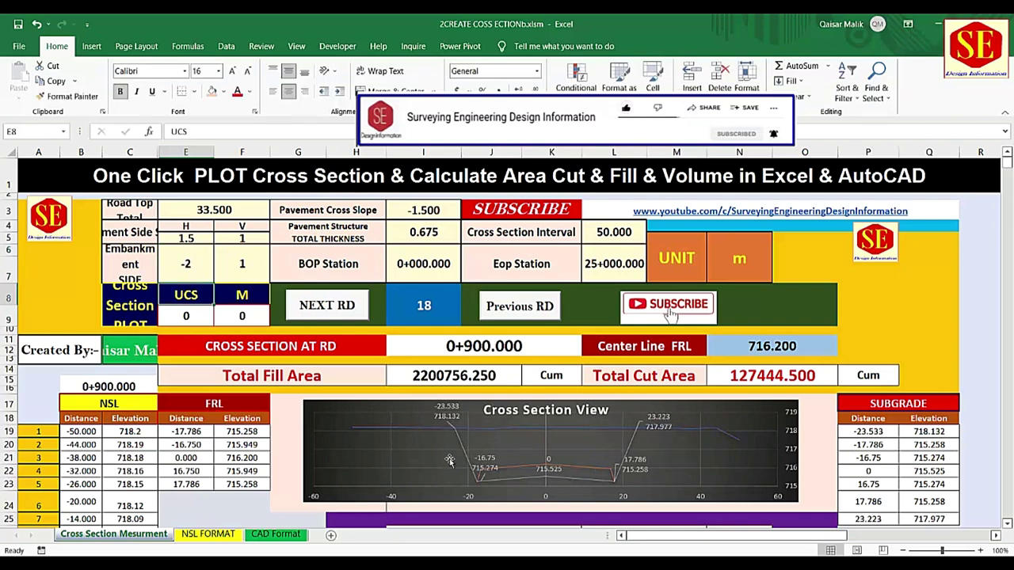
# - Try an embankment side slope of 2, then restore it to -2
pyautogui.click(201, 262)
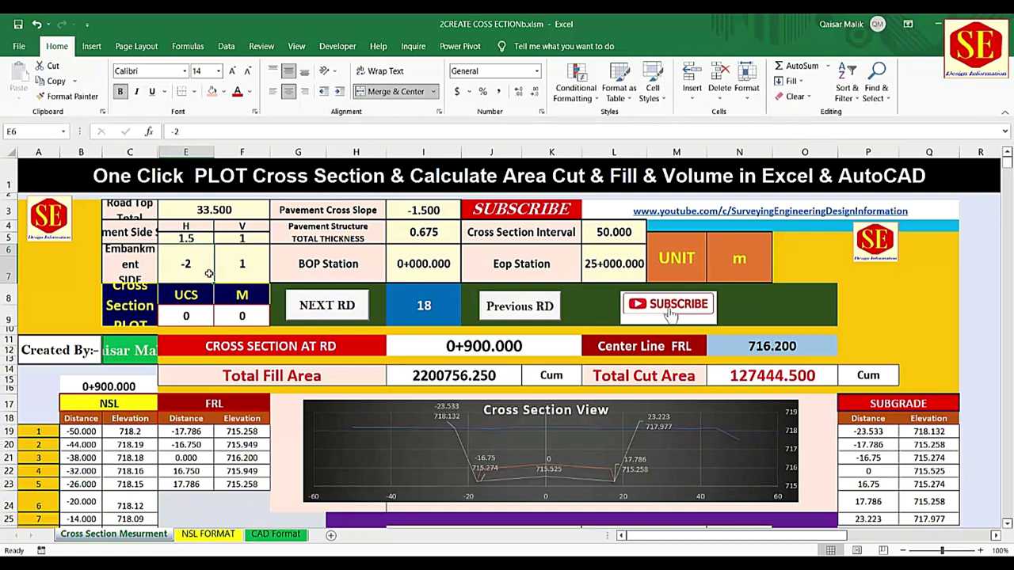
pyautogui.write('2')
pyautogui.press('Return')
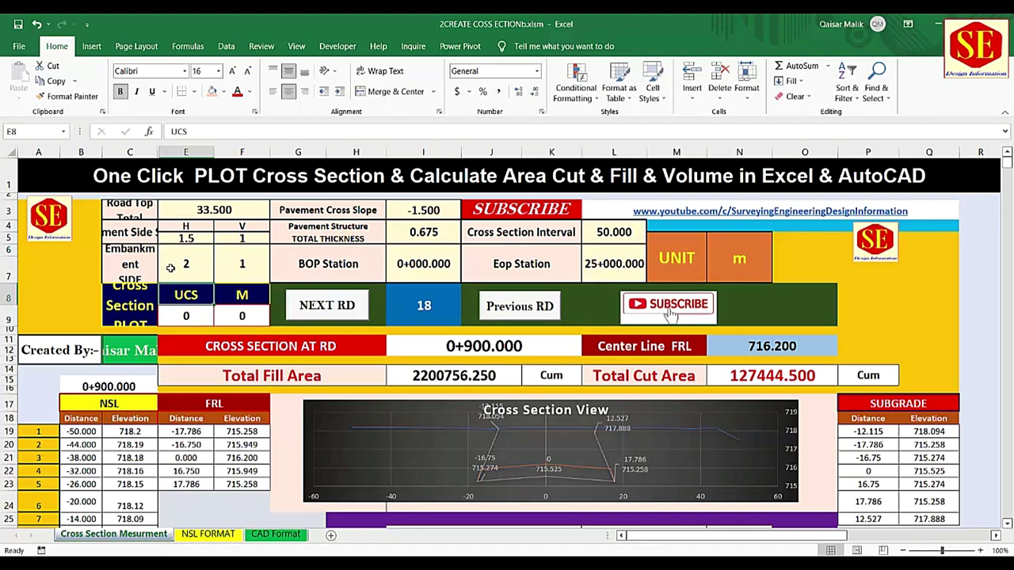
pyautogui.click(171, 268)
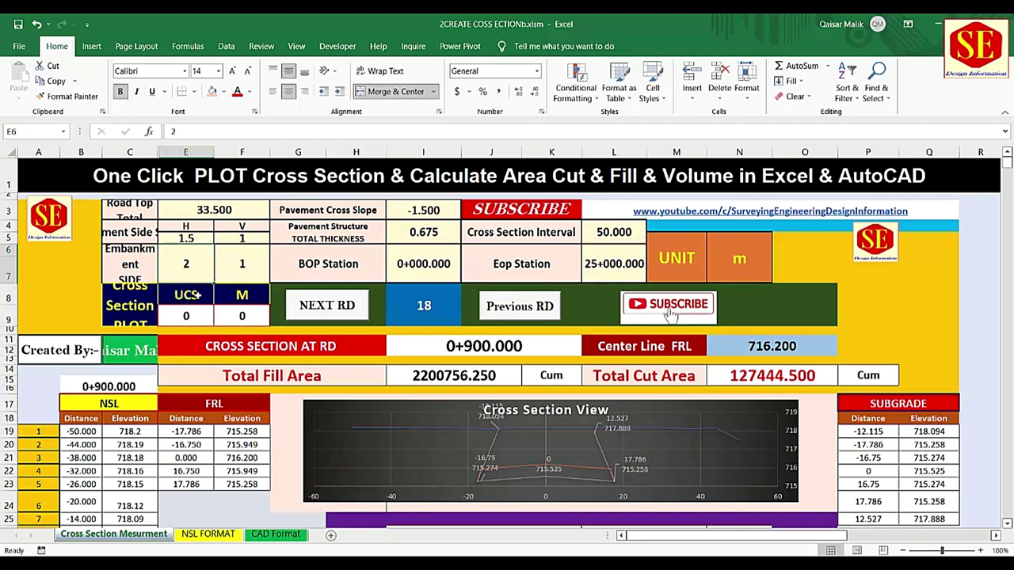
pyautogui.write('-2')
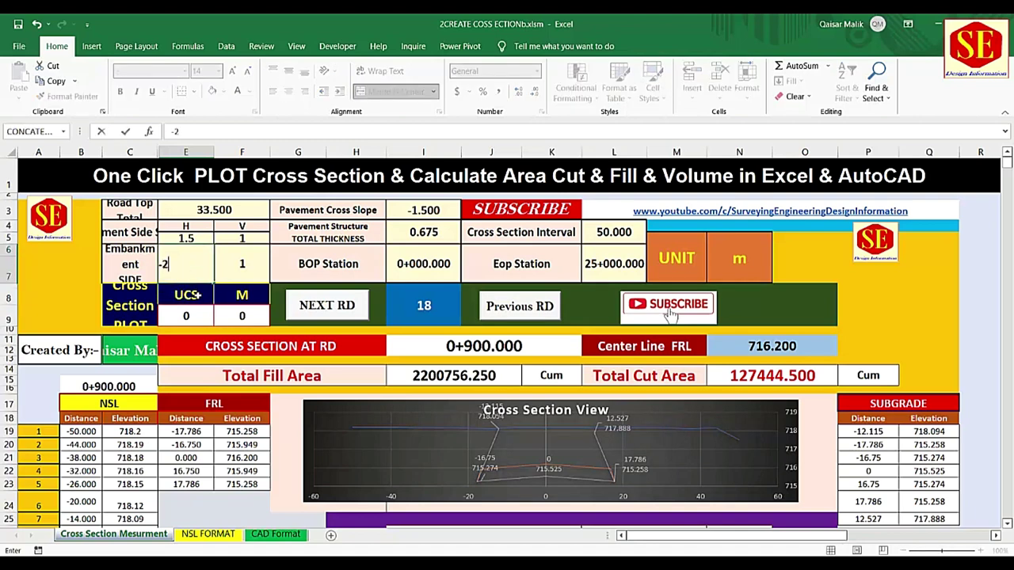
pyautogui.press('Return')
pyautogui.click(179, 262)
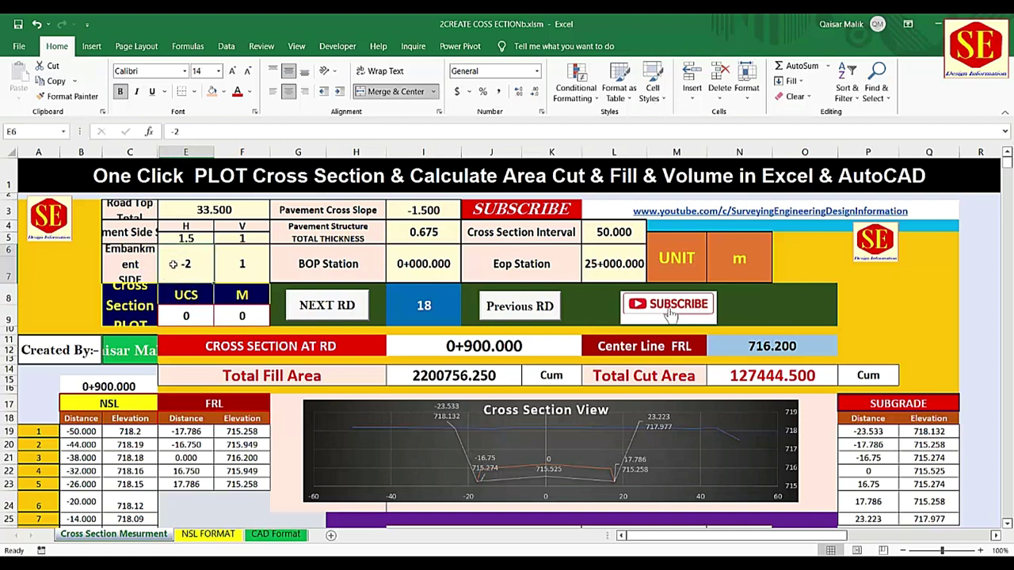
# - Unhide column D so the parameter labels between columns C and E show in full
pyautogui.moveTo(175, 152); pyautogui.dragTo(131, 152)
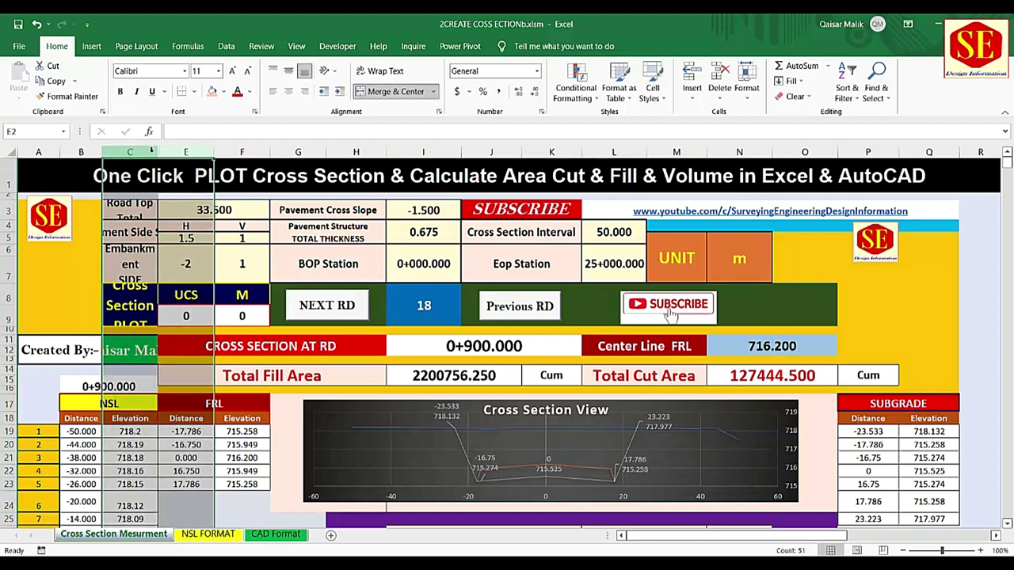
pyautogui.rightClick(152, 154)
pyautogui.click(186, 342)
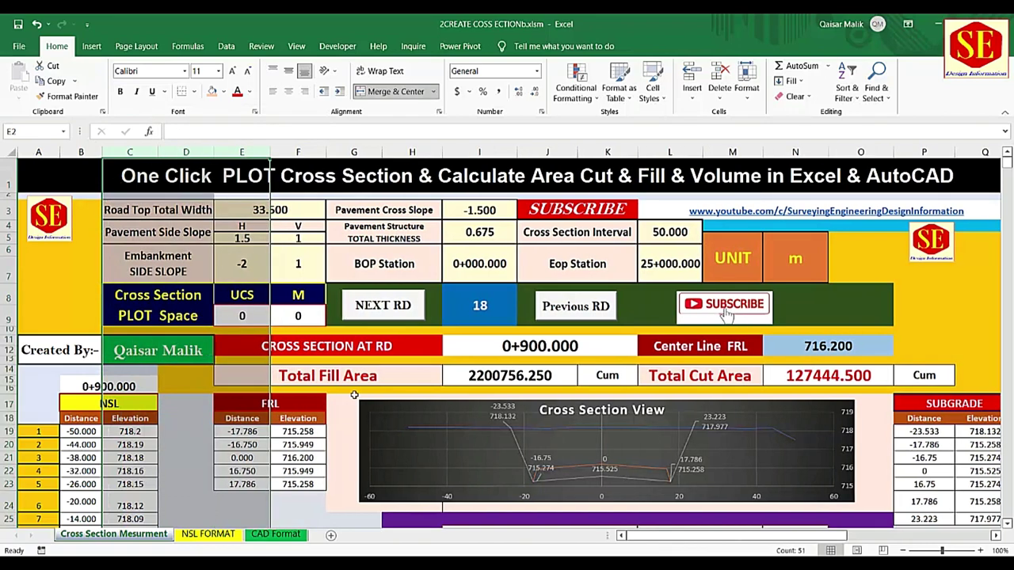
pyautogui.click(507, 317)
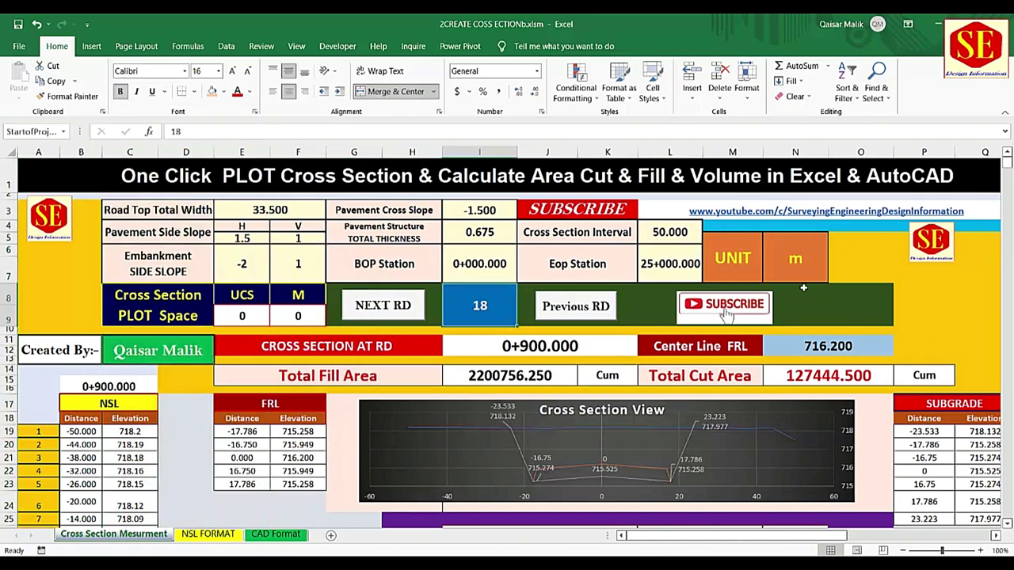
# - Test the embankment slope H at 2, then set it back to -2
pyautogui.click(246, 260)
pyautogui.write('2')
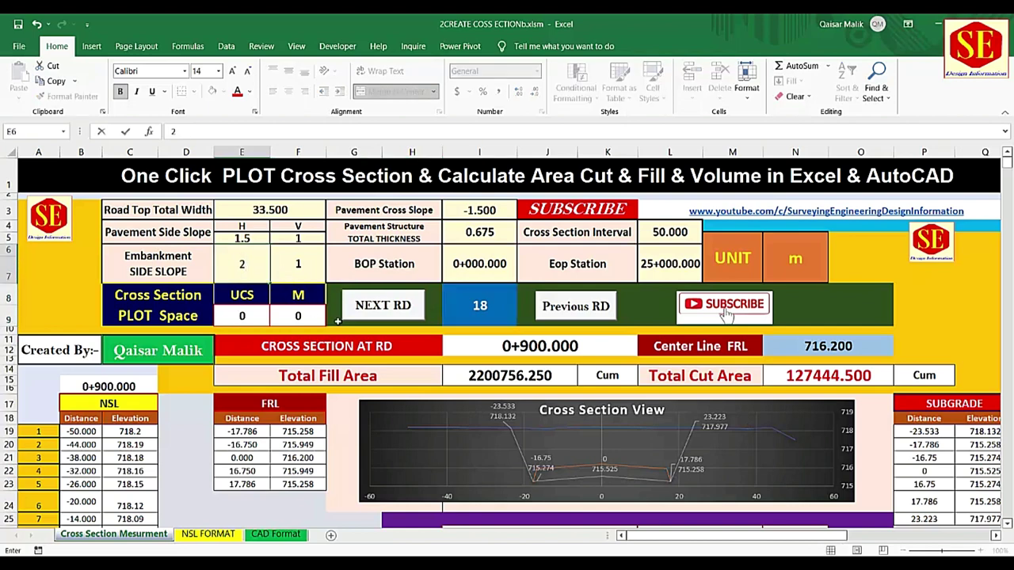
pyautogui.press('Return')
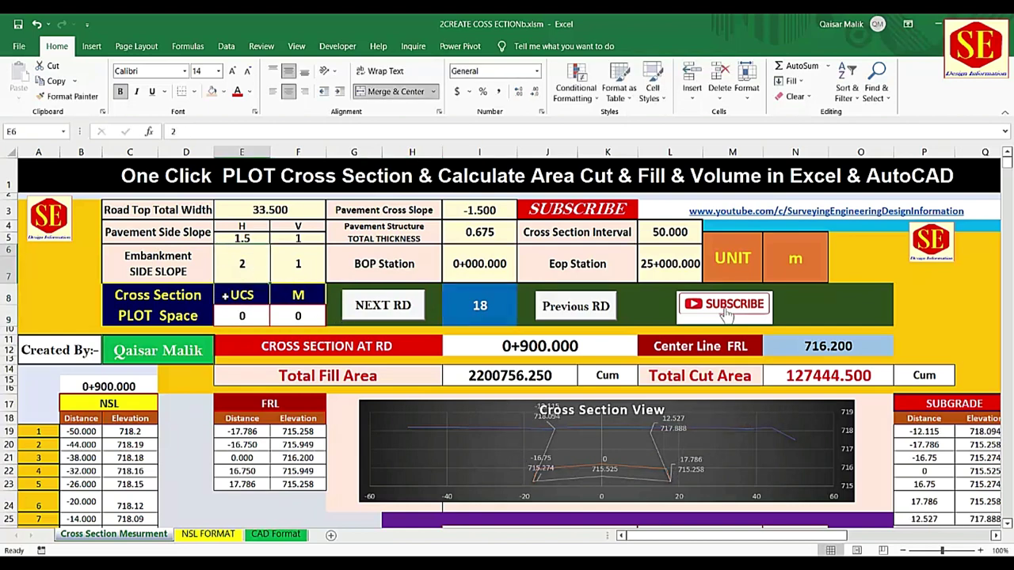
pyautogui.write('-')
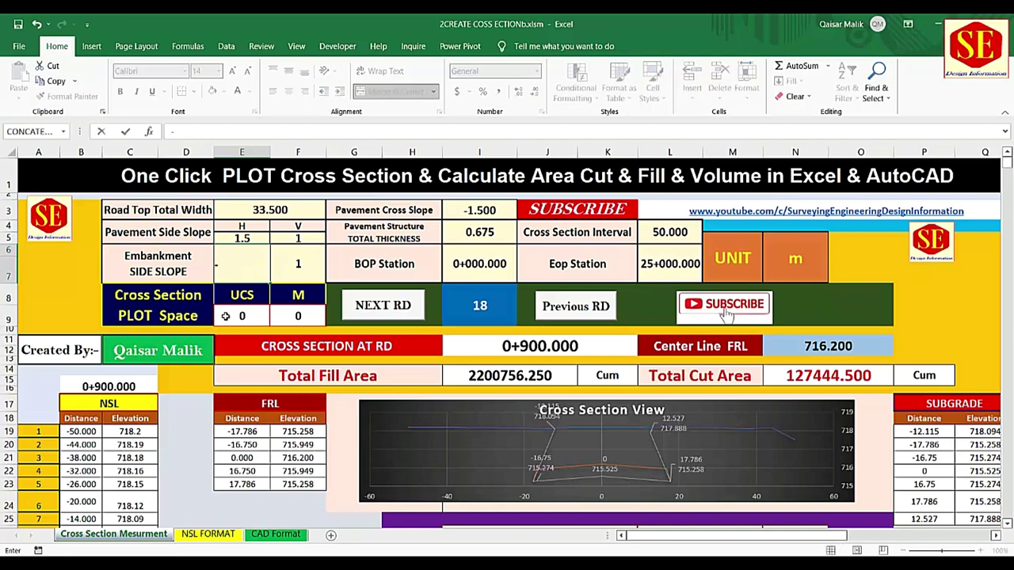
pyautogui.write('2')
pyautogui.press('Return')
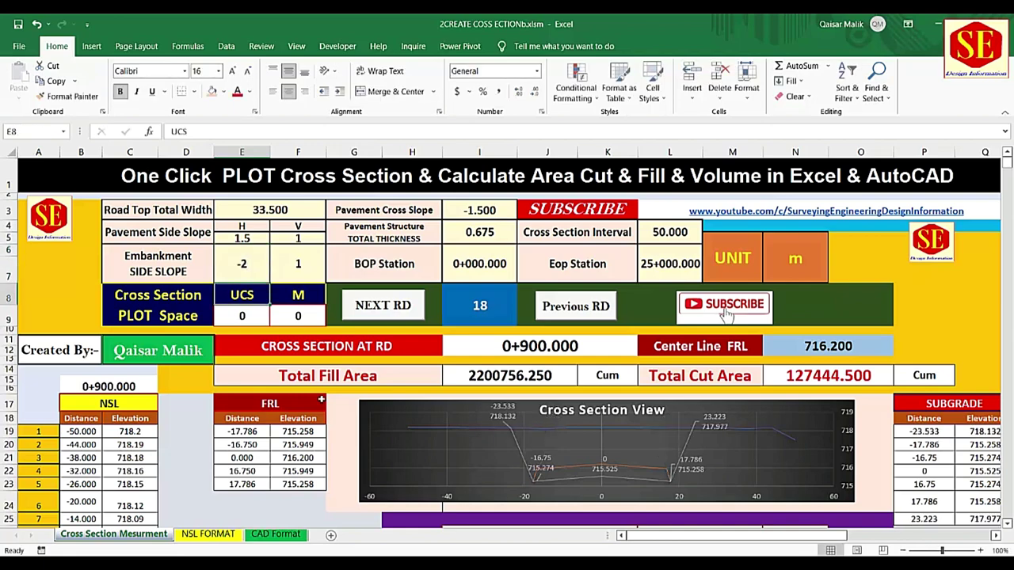
# - Advance the RD stations past RD 24 (1+200) up to RD 26
pyautogui.click(402, 309)
pyautogui.click(401, 309)
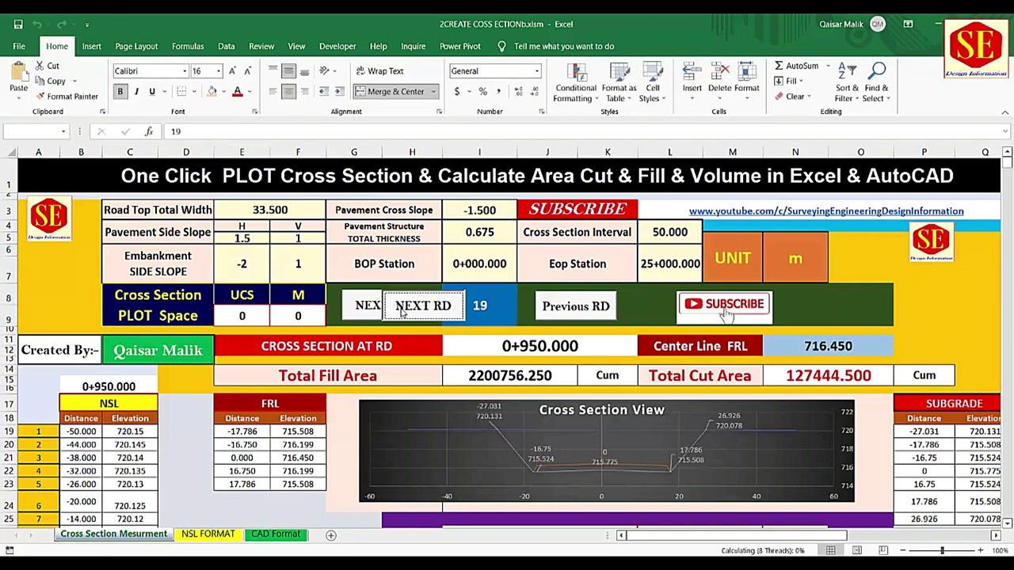
pyautogui.click(402, 309)
pyautogui.click(402, 309)
pyautogui.click(402, 309)
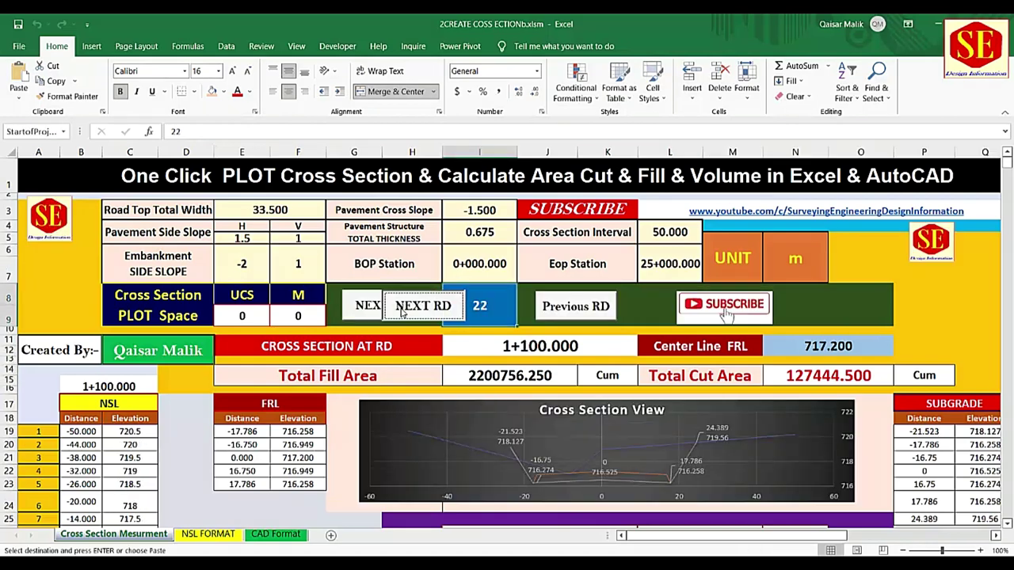
pyautogui.click(402, 309)
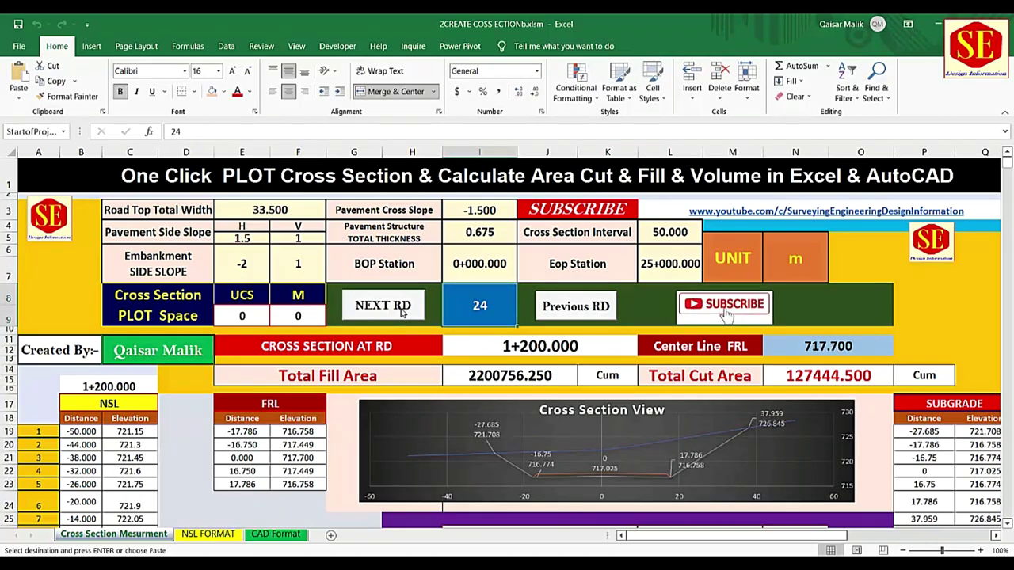
pyautogui.click(402, 312)
pyautogui.click(401, 316)
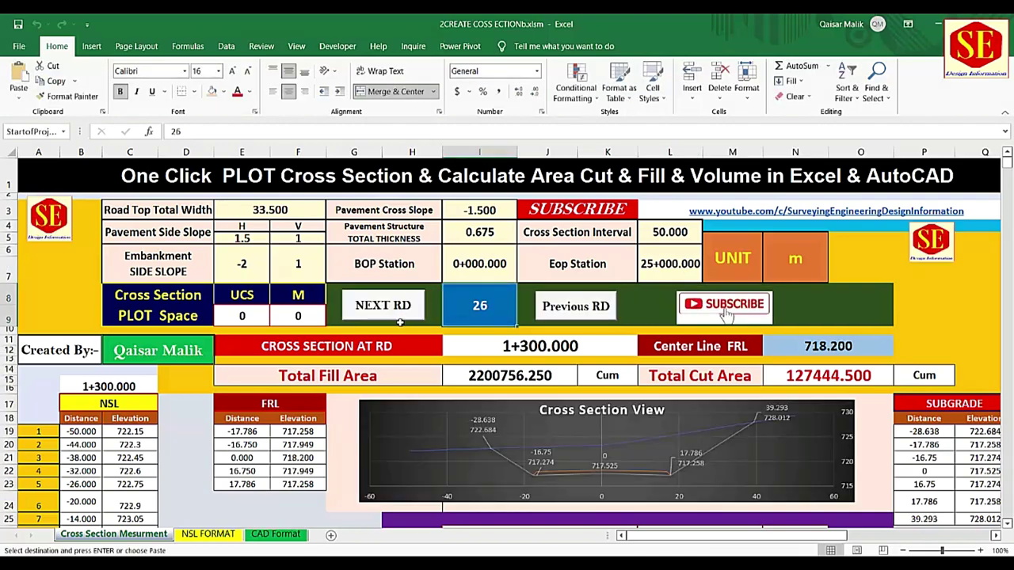
# - Step back to RD 23, then forward to RD 24 at station 1+200
pyautogui.click(582, 308)
pyautogui.click(585, 309)
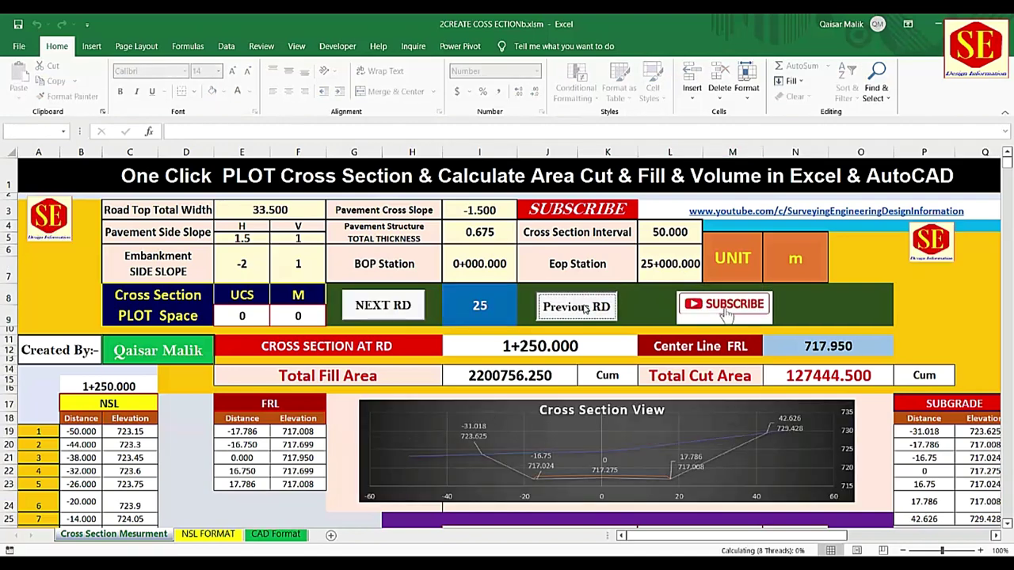
pyautogui.click(585, 309)
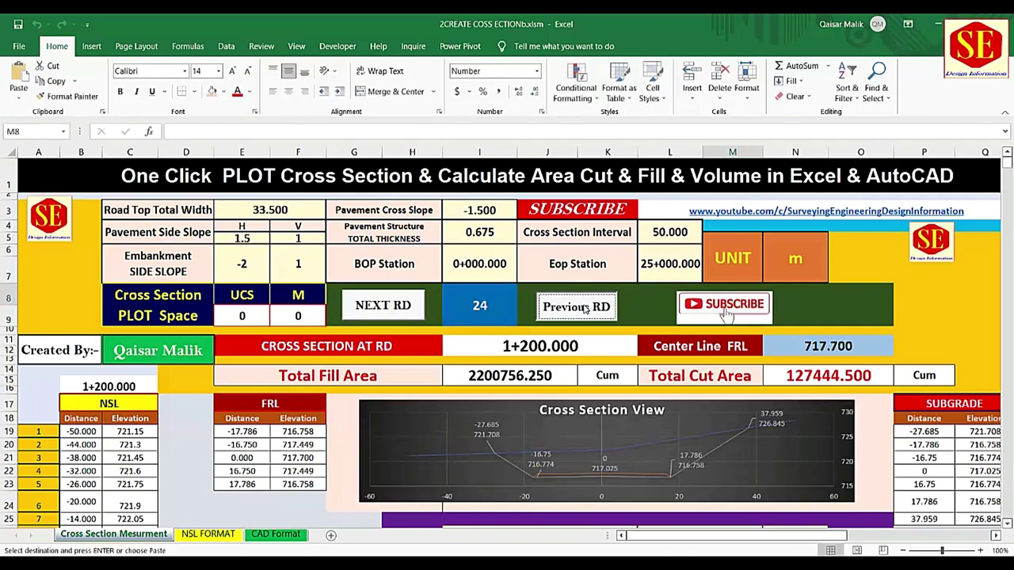
pyautogui.click(408, 312)
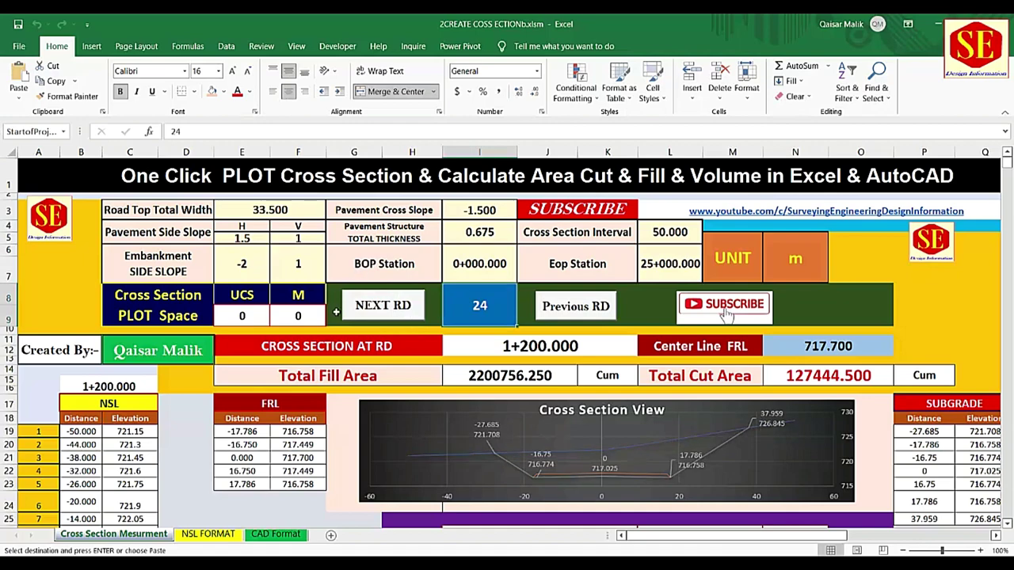
pyautogui.moveTo(373, 301); pyautogui.dragTo(372, 299)
# - In AutoCAD, start a blank Drawing2 from the default template and paste in the copied 1+200 cross-section plotting commands
pyautogui.click(927, 515)
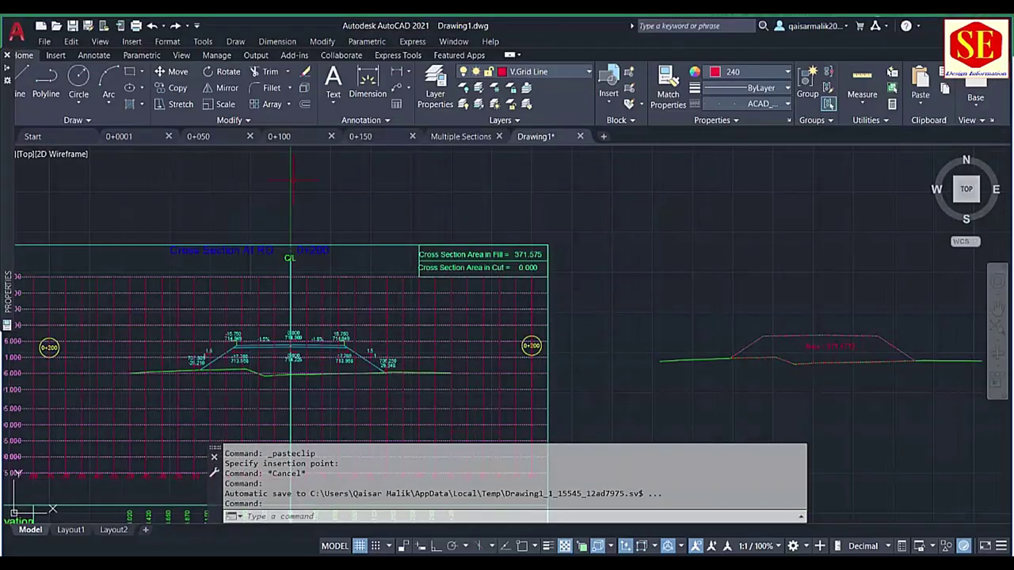
pyautogui.click(41, 25)
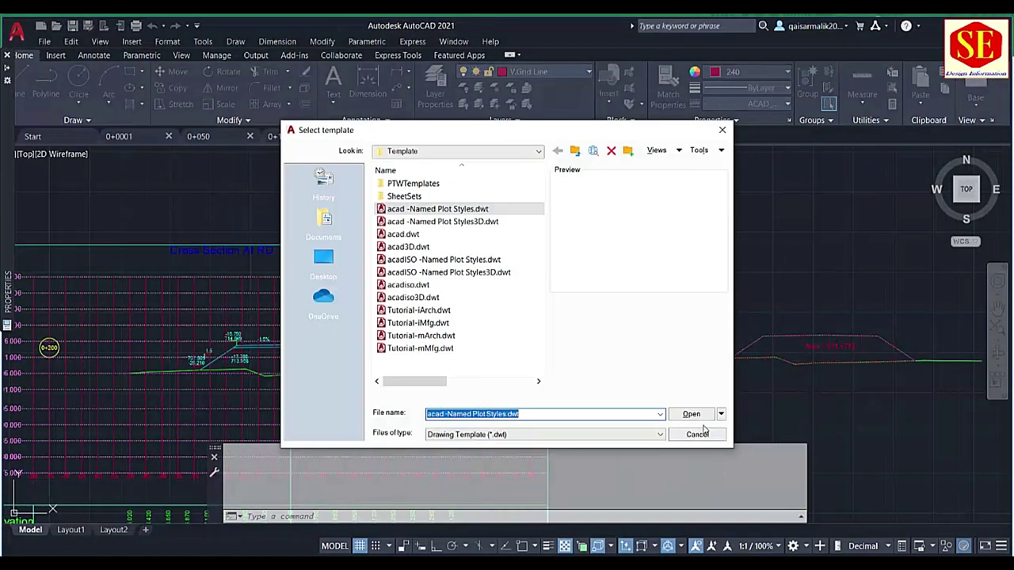
pyautogui.click(691, 414)
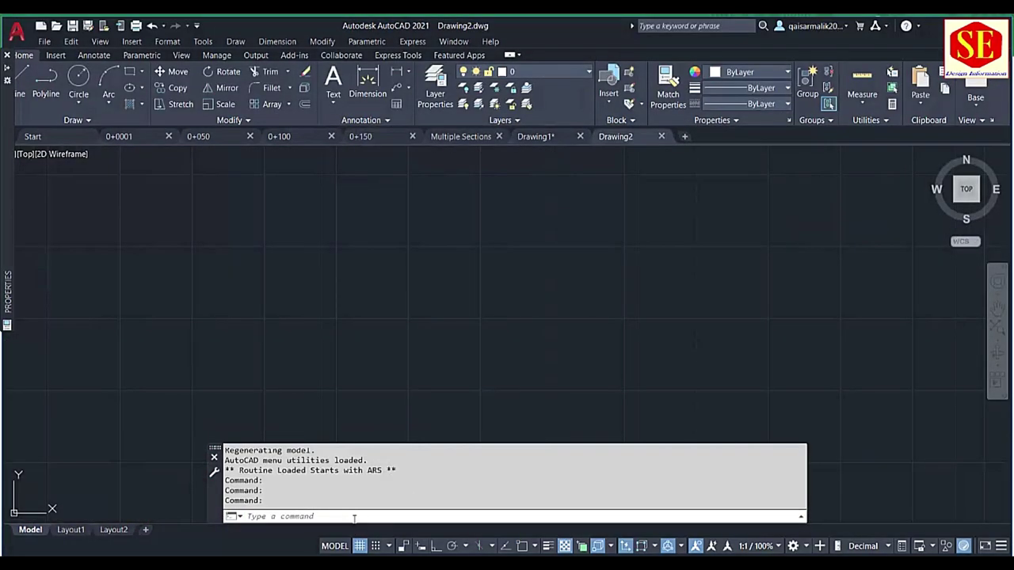
pyautogui.rightClick(355, 518)
pyautogui.click(431, 454)
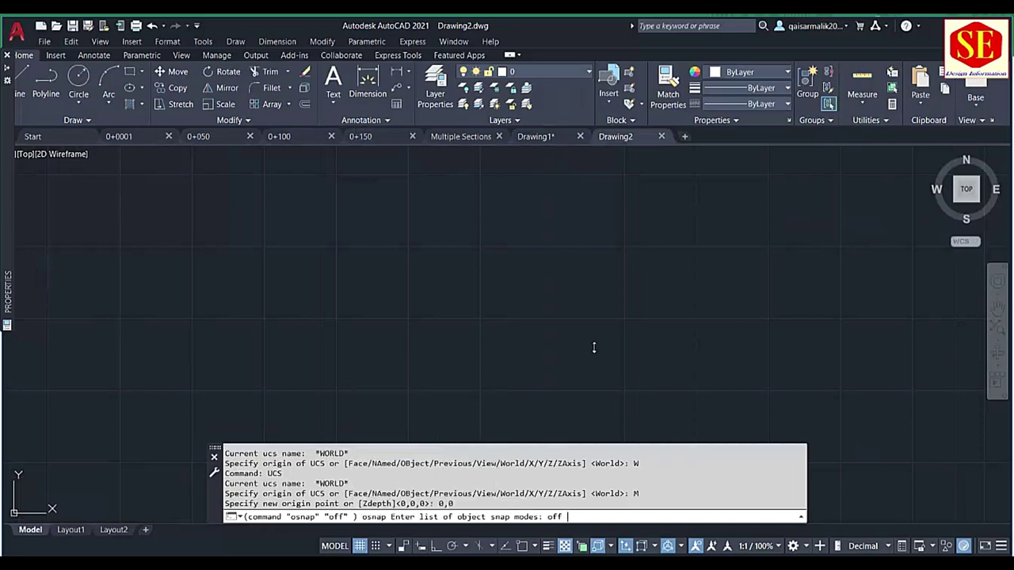
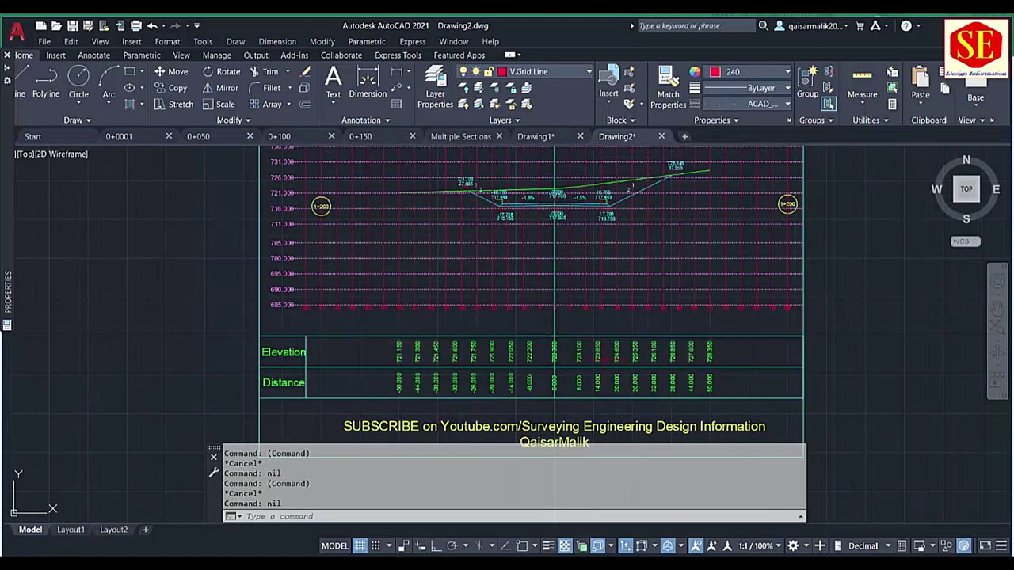
# - Scroll the sheet to bring the elevation and distance rows into view
pyautogui.scroll(5, 491, 309)
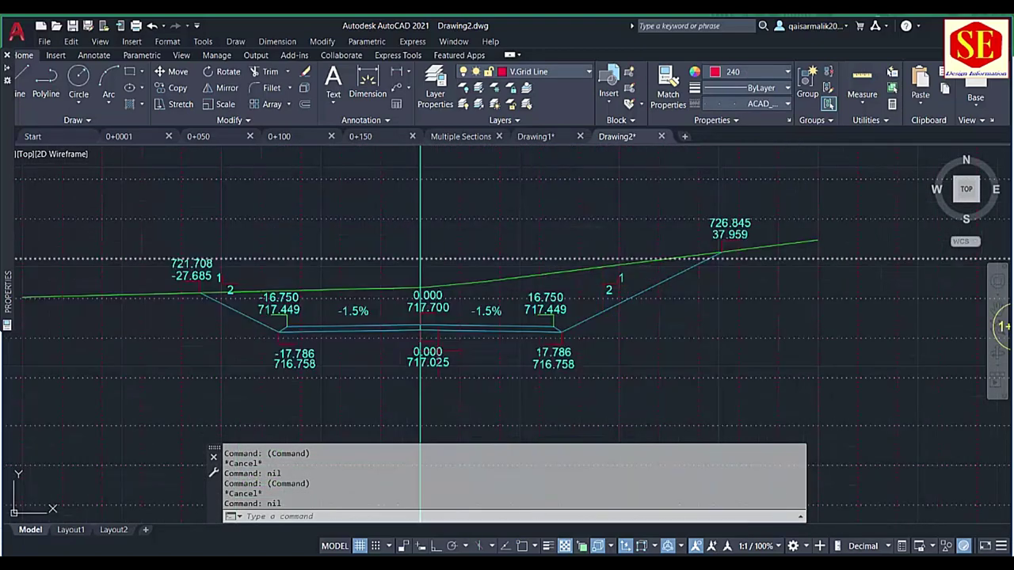
pyautogui.scroll(-1, 491, 309)
pyautogui.scroll(-2, 495, 311)
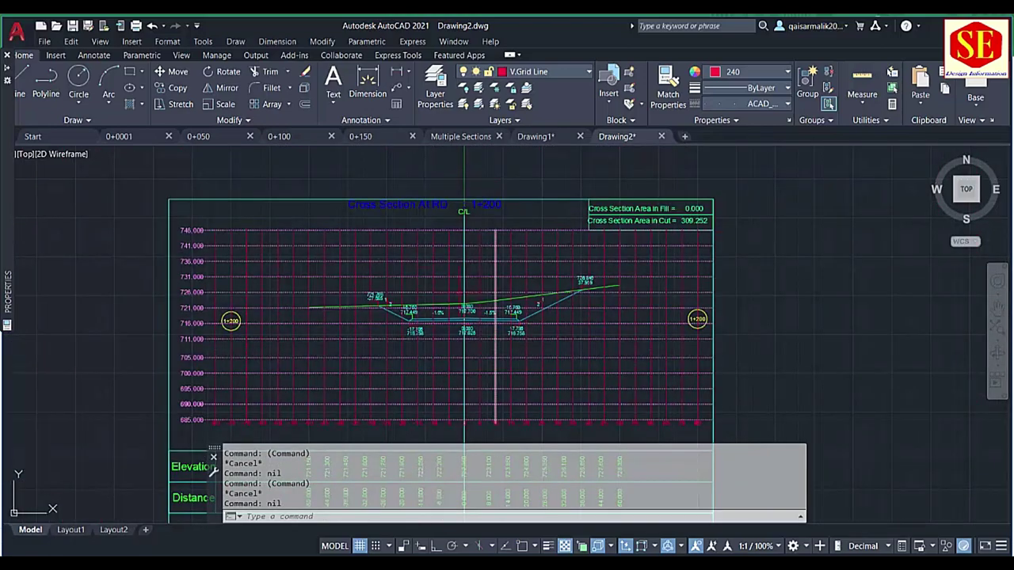
pyautogui.moveTo(495, 312); pyautogui.dragTo(487, 258)
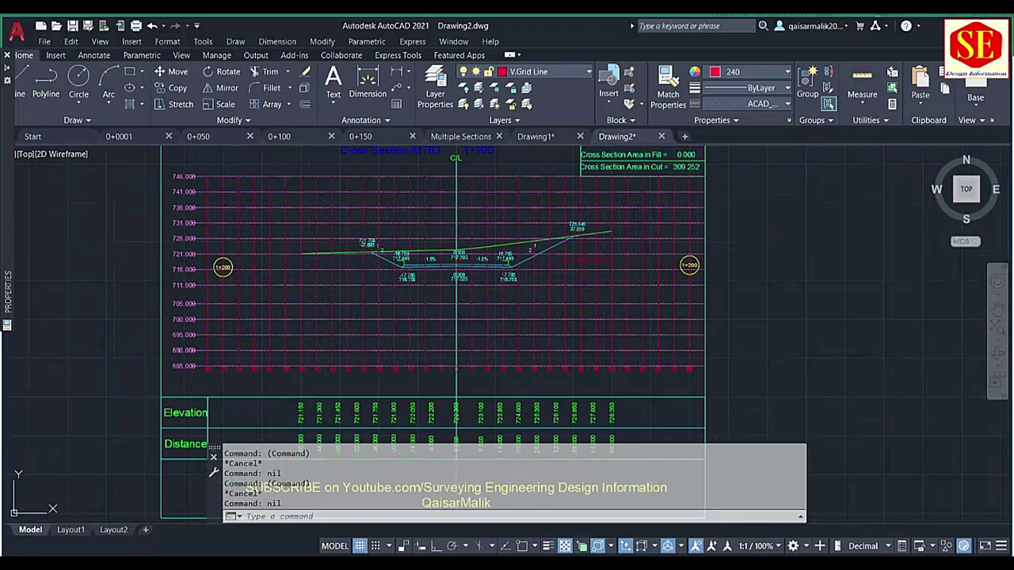
pyautogui.click(554, 74)
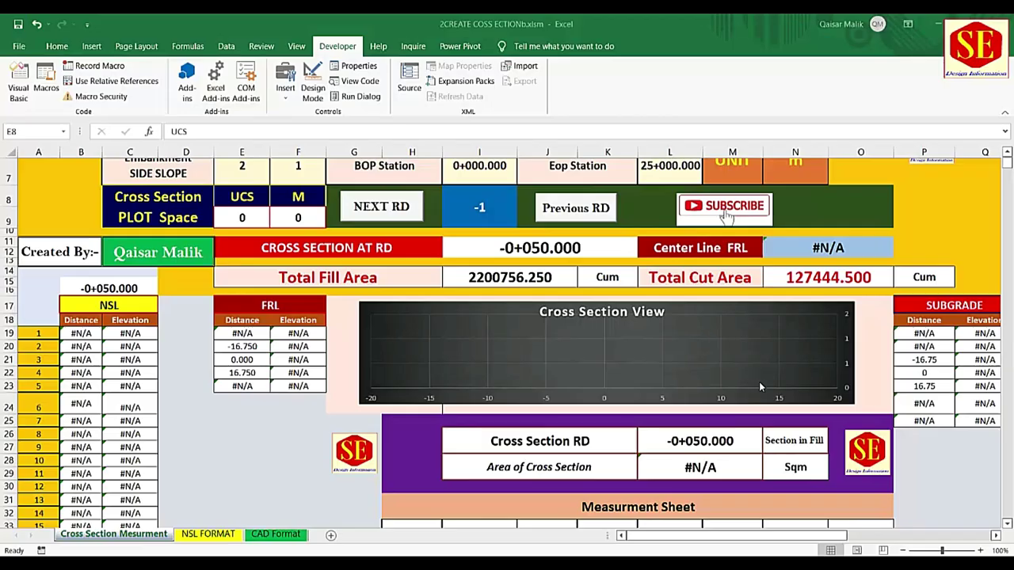
pyautogui.scroll(-3, 824, 404)
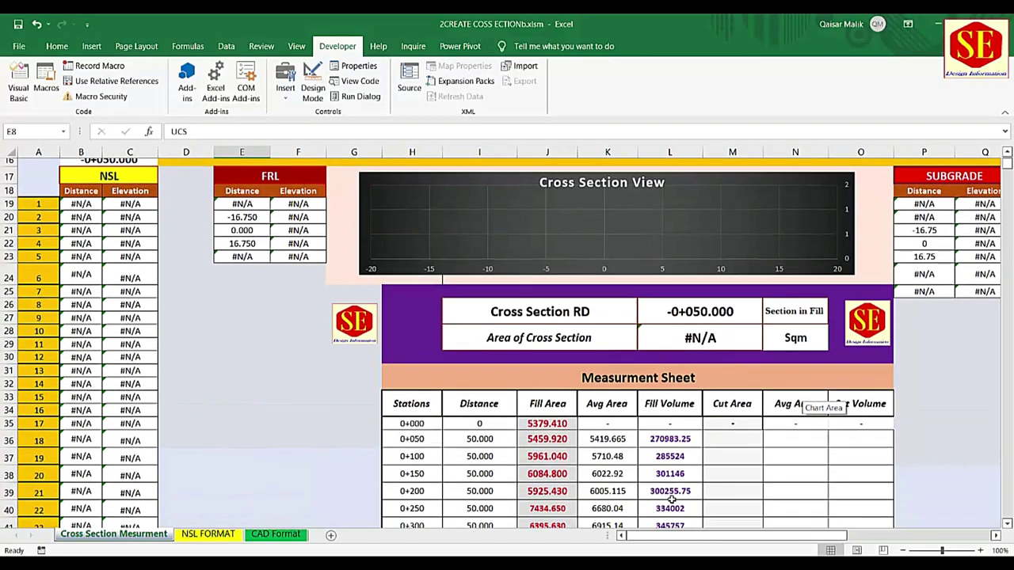
pyautogui.scroll(-1, 624, 440)
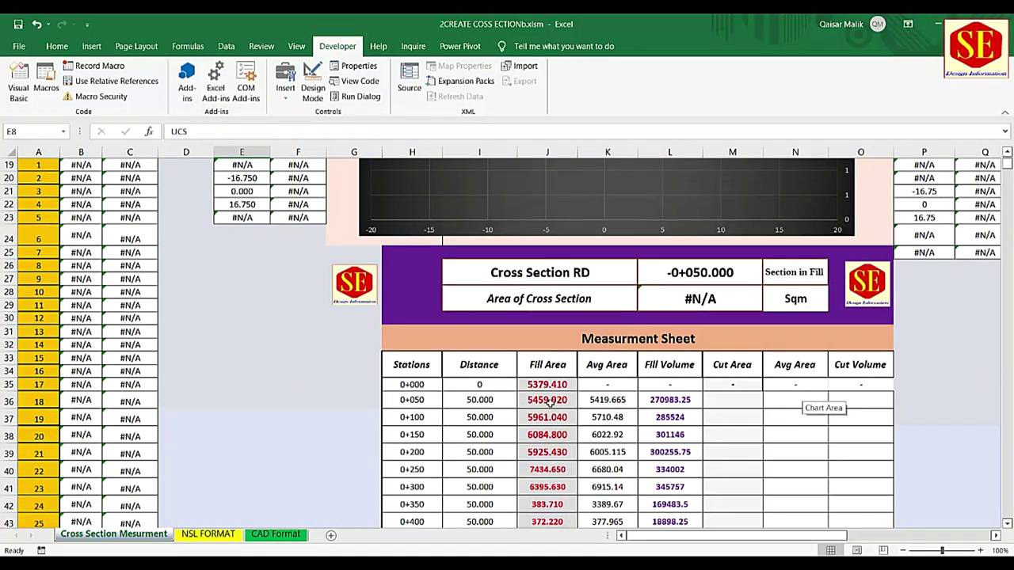
pyautogui.scroll(-2, 542, 426)
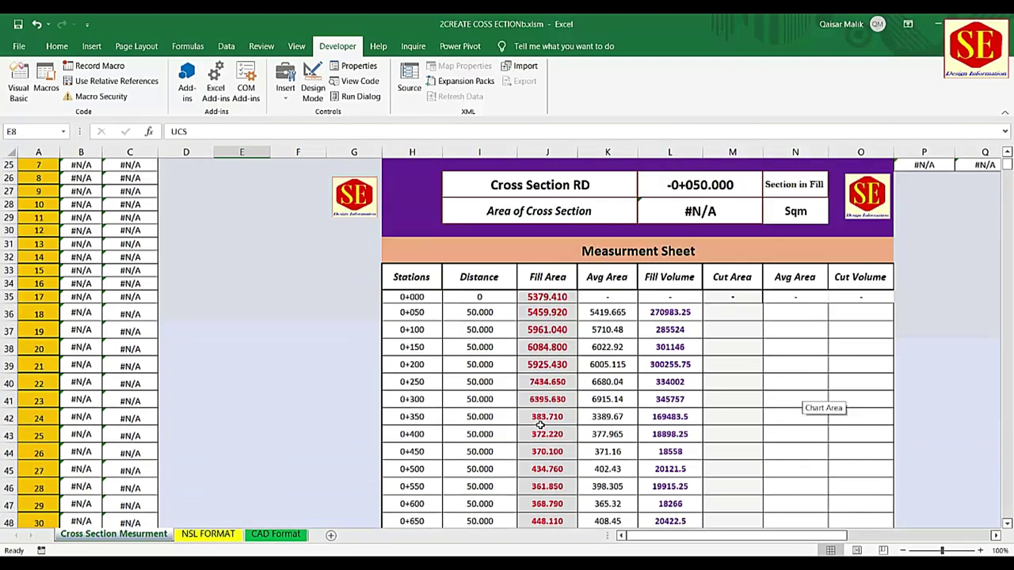
# - Inspect the fill-volume formula for station 0+050, leaving it unchanged
pyautogui.click(669, 312)
pyautogui.doubleClick(670, 312)
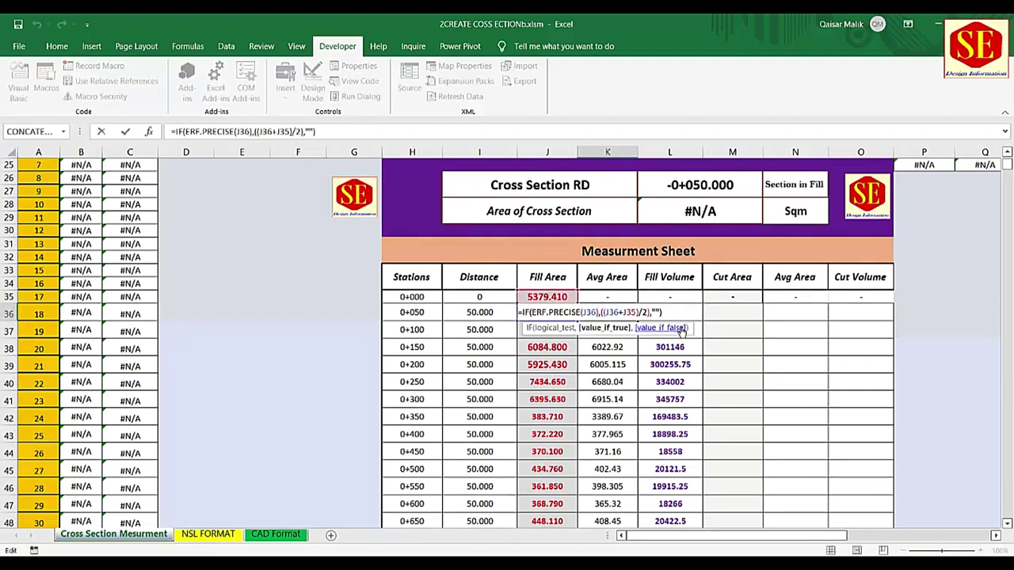
pyautogui.press('Escape')
pyautogui.doubleClick(679, 311)
pyautogui.press('Escape')
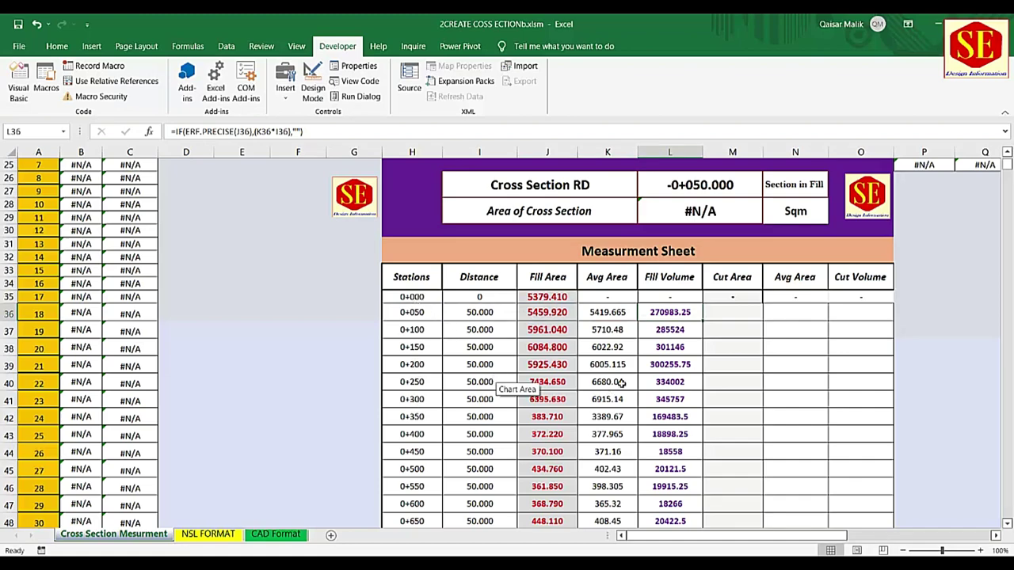
# - Review the BOP and EOP Station values, with EOP at 25+000.000
pyautogui.scroll(6, 592, 329)
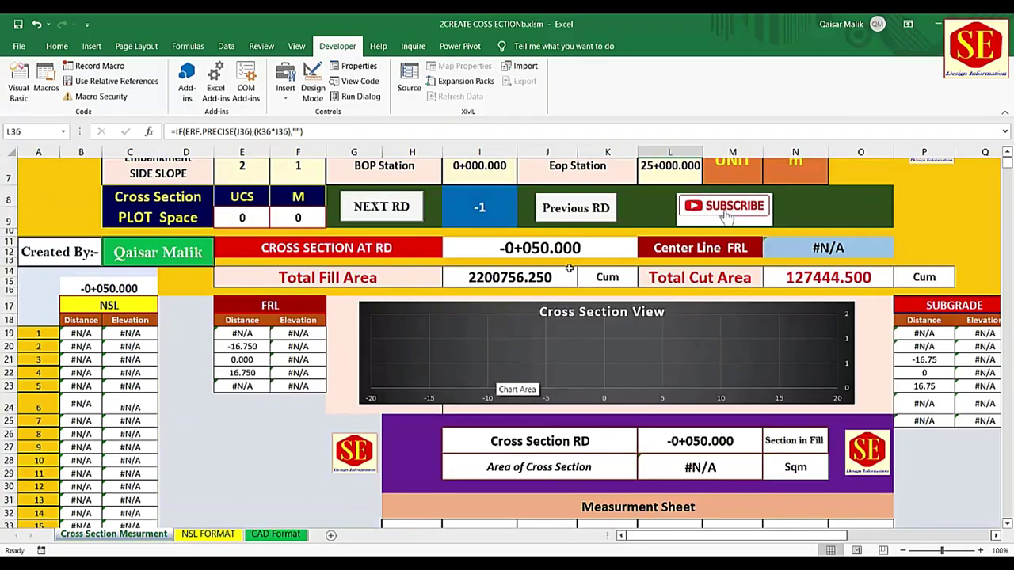
pyautogui.scroll(1, 560, 241)
pyautogui.scroll(1, 560, 241)
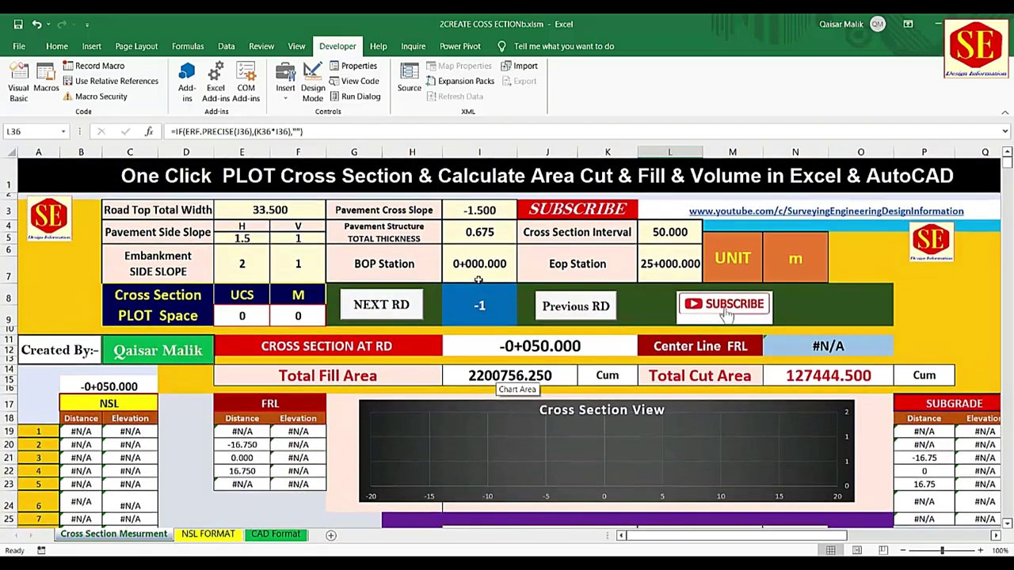
pyautogui.click(466, 264)
pyautogui.click(675, 264)
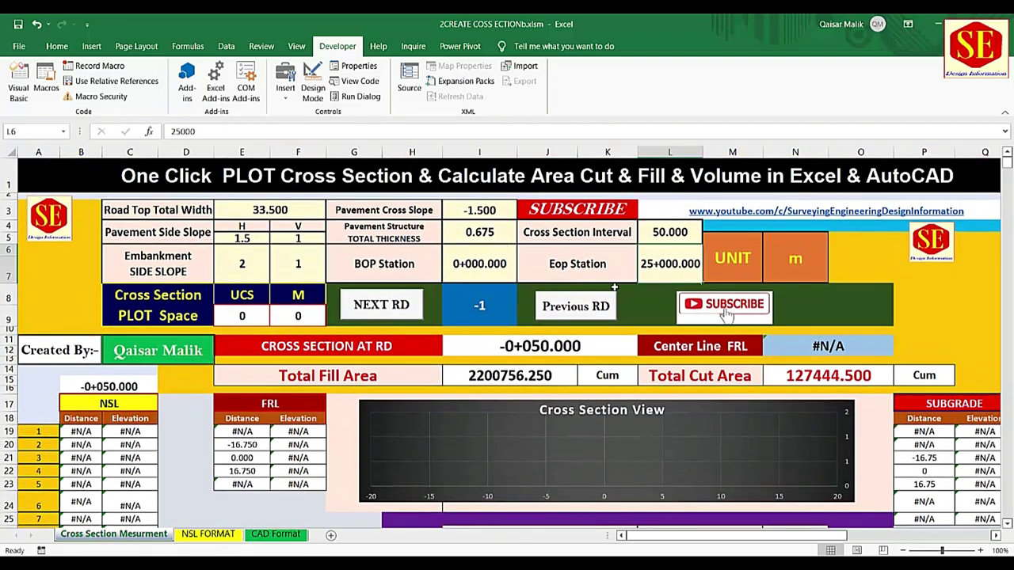
pyautogui.scroll(-5, 604, 363)
pyautogui.scroll(-5, 793, 301)
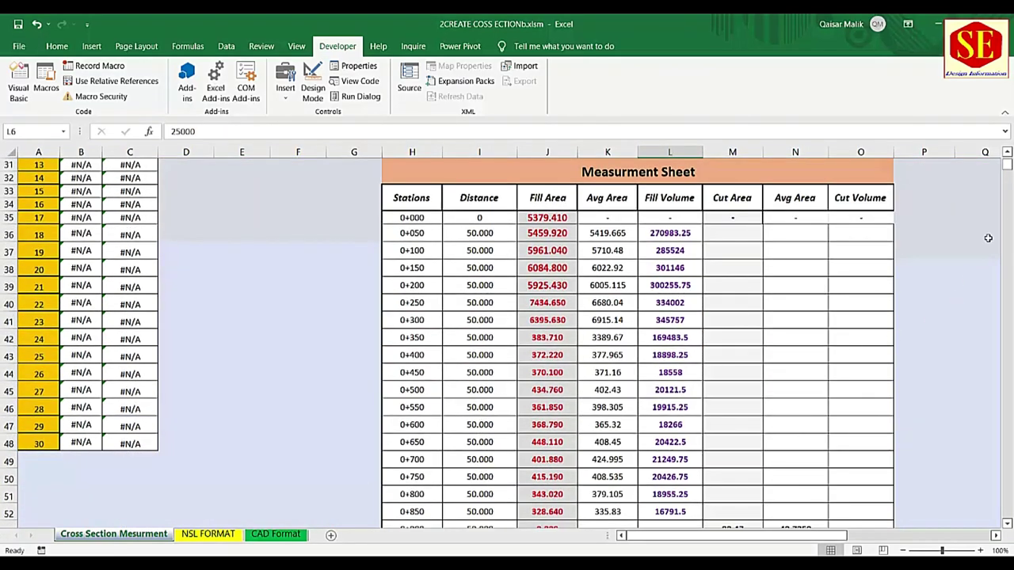
pyautogui.moveTo(1007, 184)
pyautogui.mouseDown()
pyautogui.moveTo(1007, 226)
pyautogui.moveTo(1007, 158)
pyautogui.mouseUp()
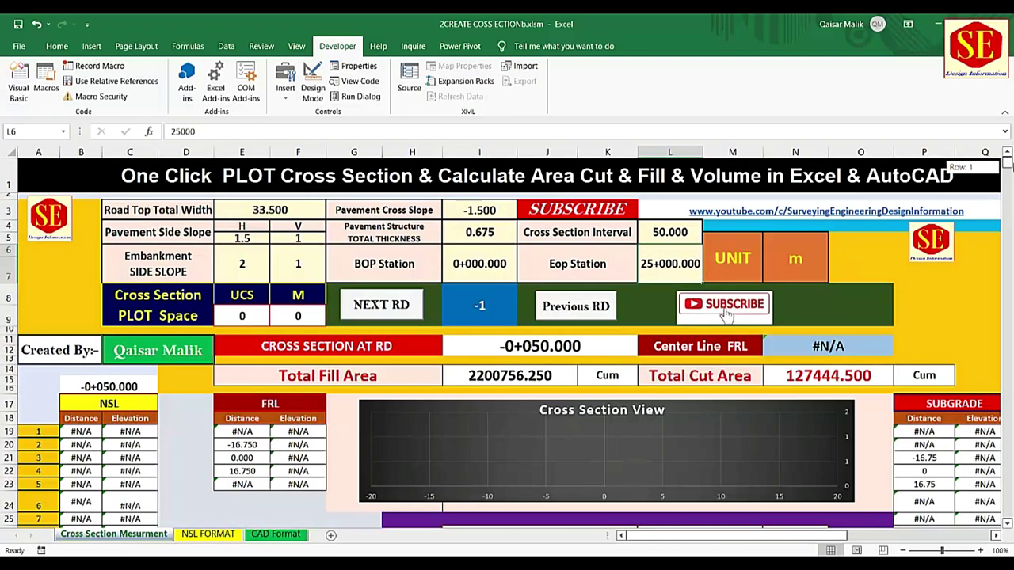
# - Check the Area of Cross Section value on the dashboard
pyautogui.scroll(-10, 809, 381)
pyautogui.scroll(-6, 809, 400)
pyautogui.scroll(-5, 811, 397)
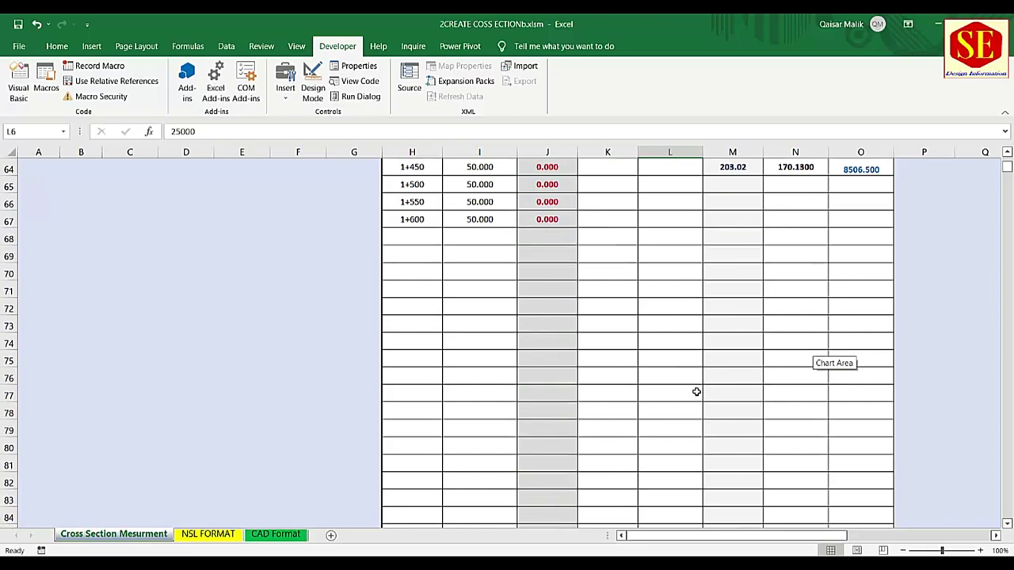
pyautogui.scroll(2, 681, 373)
pyautogui.scroll(8, 682, 373)
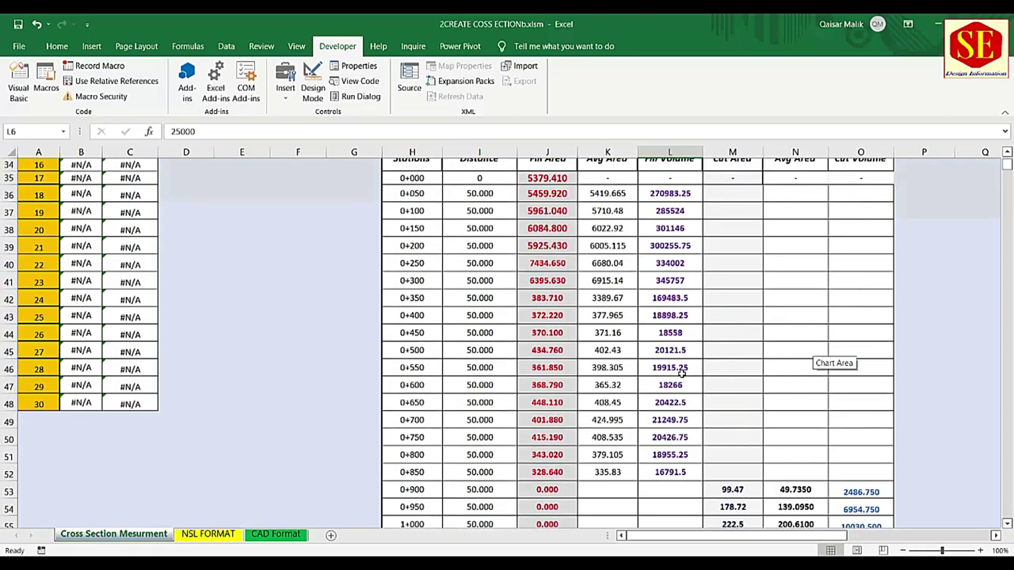
pyautogui.scroll(2, 682, 372)
pyautogui.scroll(1, 540, 277)
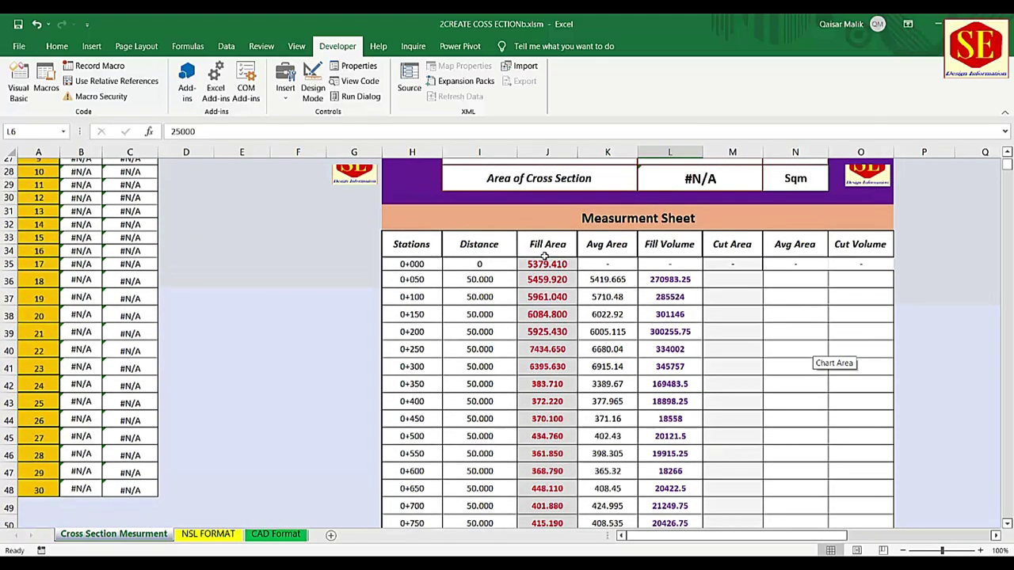
pyautogui.scroll(2, 649, 261)
pyautogui.scroll(1, 628, 256)
pyautogui.scroll(2, 647, 320)
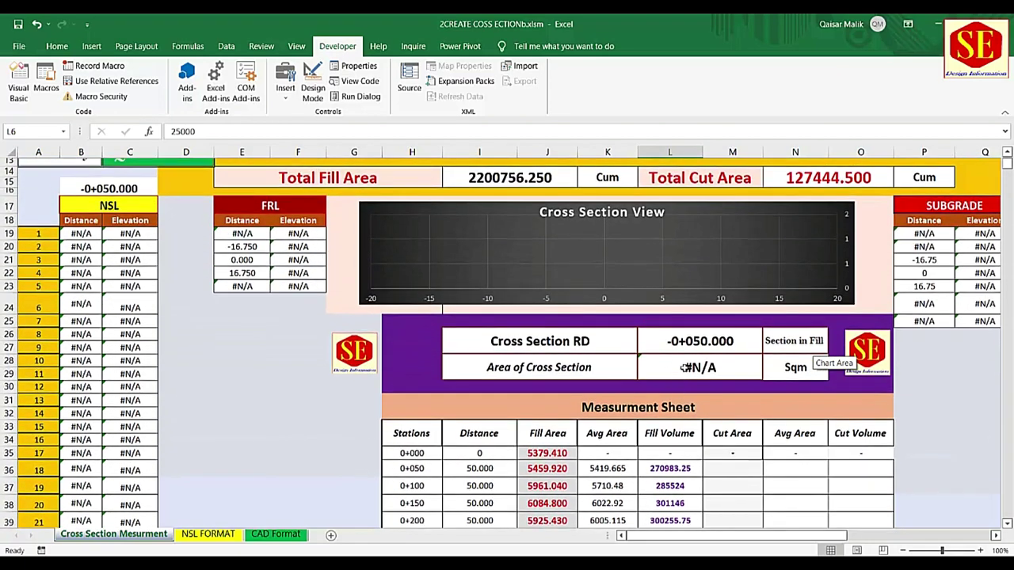
pyautogui.click(721, 365)
pyautogui.scroll(1, 701, 362)
pyautogui.scroll(2, 410, 266)
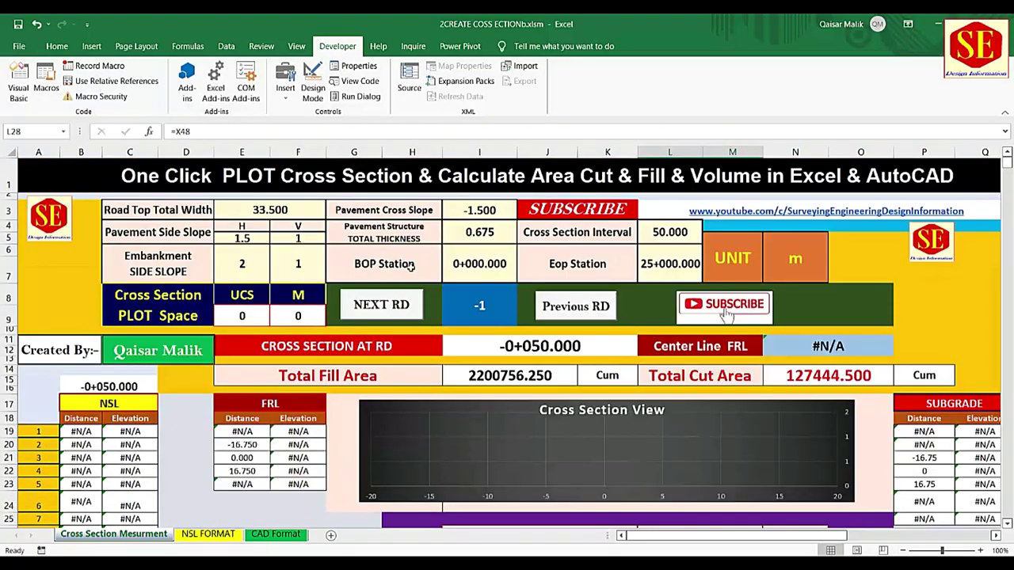
# - Advance to RD 0+000.000 and enter its 355.83 area as the 0+000 fill area
pyautogui.click(388, 309)
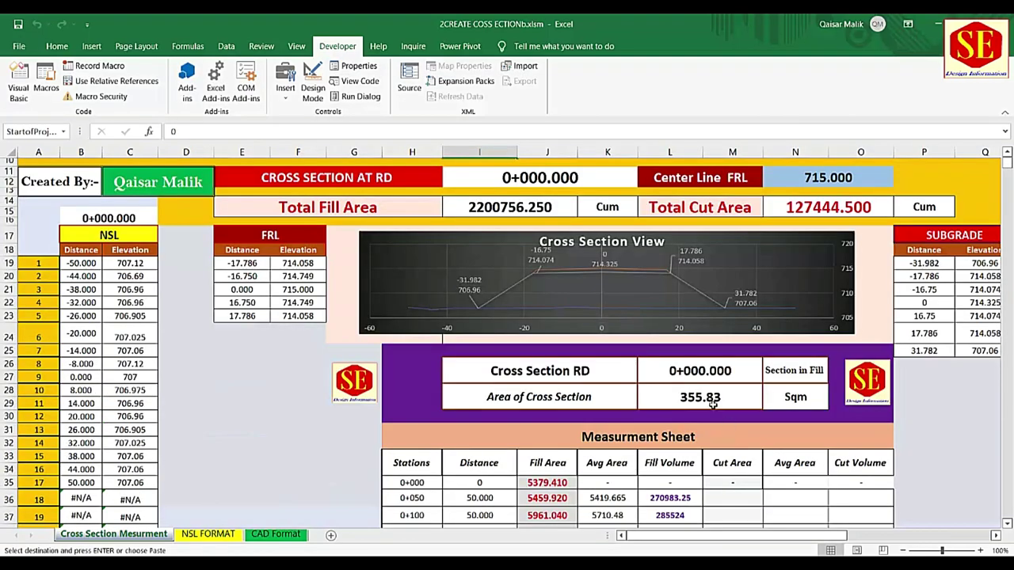
pyautogui.click(713, 400)
pyautogui.scroll(-2, 717, 396)
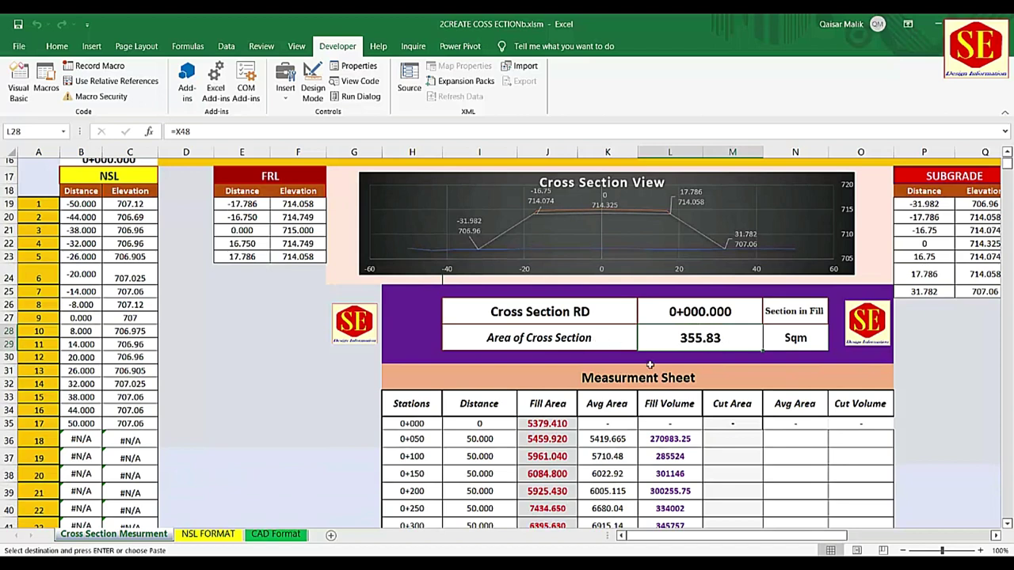
pyautogui.click(561, 420)
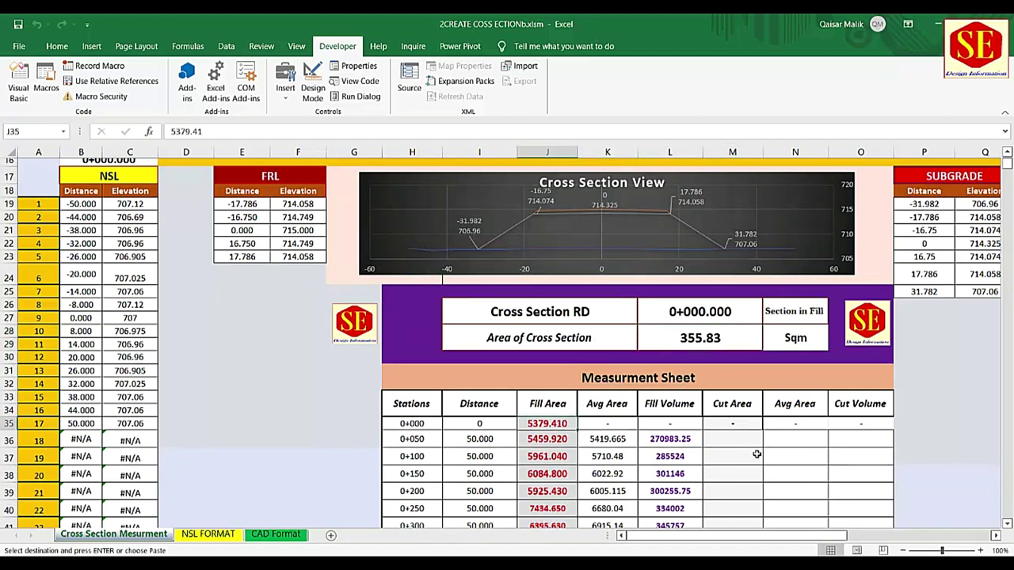
pyautogui.write('355.8')
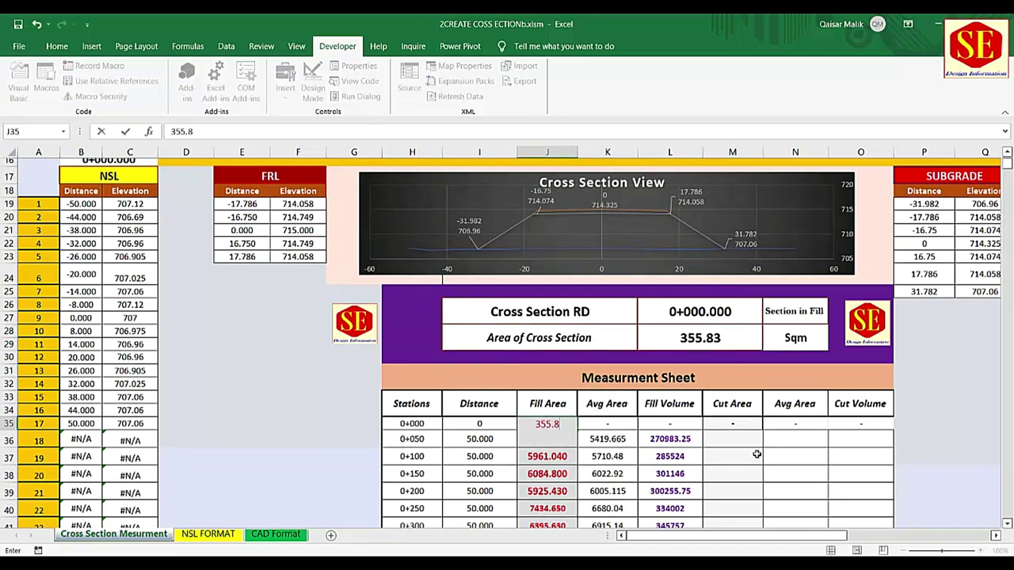
pyautogui.write('3')
pyautogui.press('Return')
# - Select and clear the fill-area column J35:J66 below station 0+000
pyautogui.scroll(-1, 797, 401)
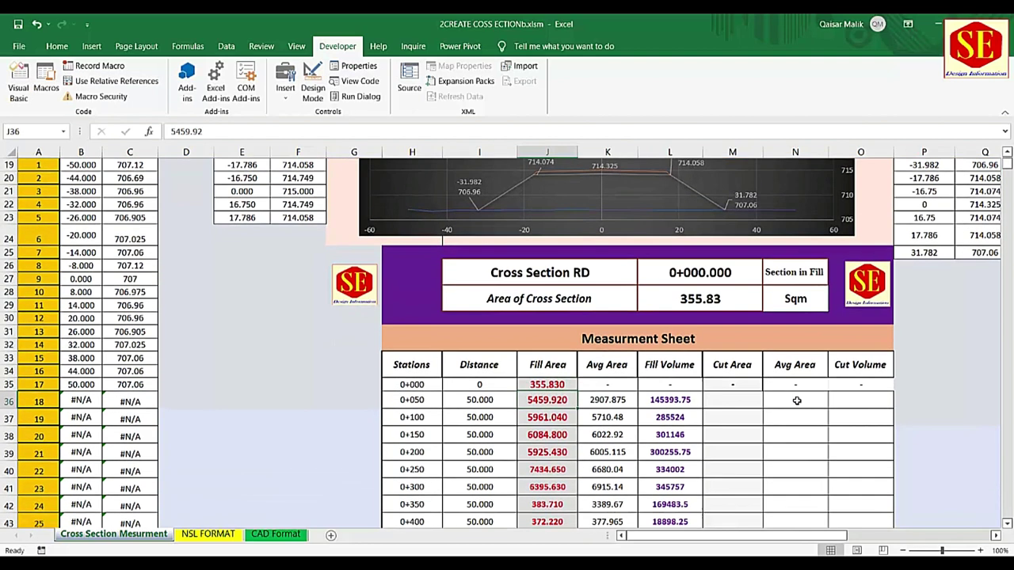
pyautogui.scroll(-1, 737, 346)
pyautogui.scroll(-1, 564, 324)
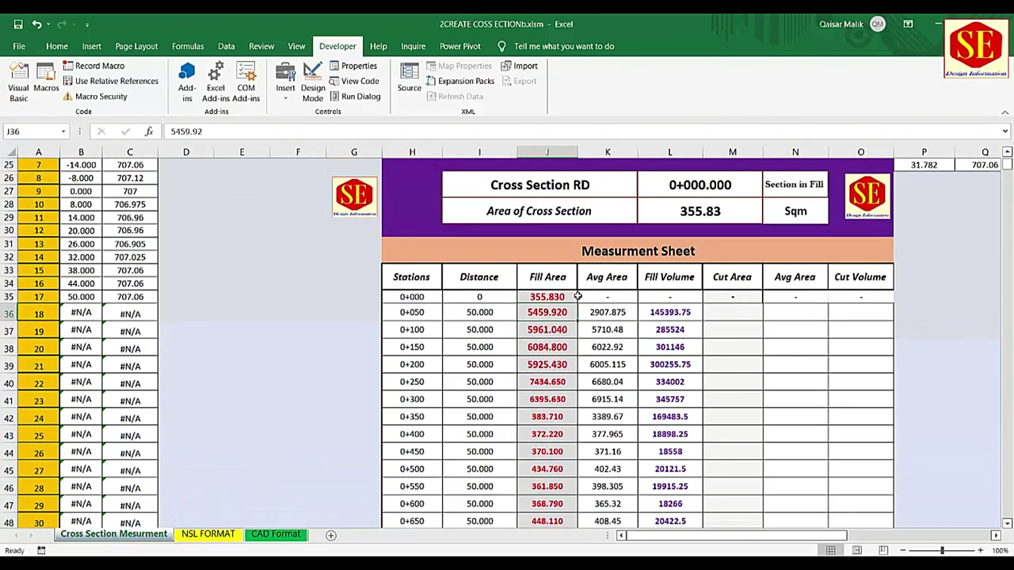
pyautogui.moveTo(558, 298); pyautogui.dragTo(575, 540)
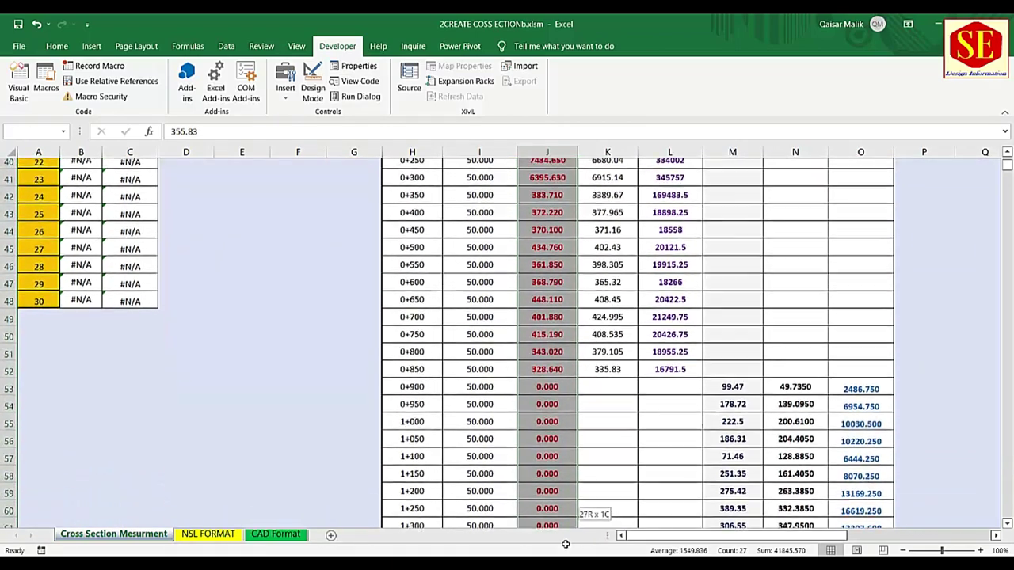
pyautogui.moveTo(575, 540); pyautogui.dragTo(565, 519)
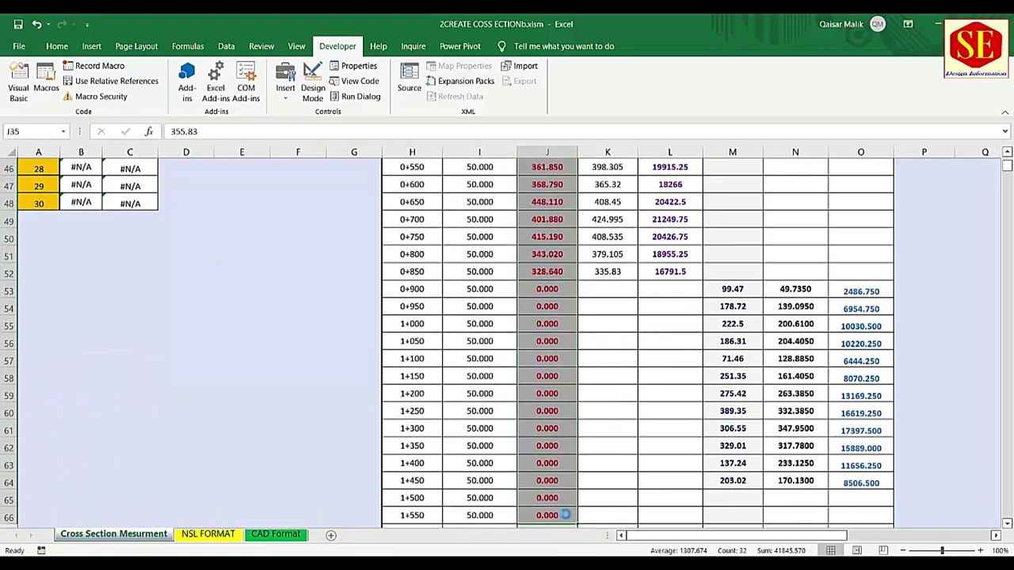
pyautogui.scroll(8, 566, 517)
pyautogui.click(549, 342)
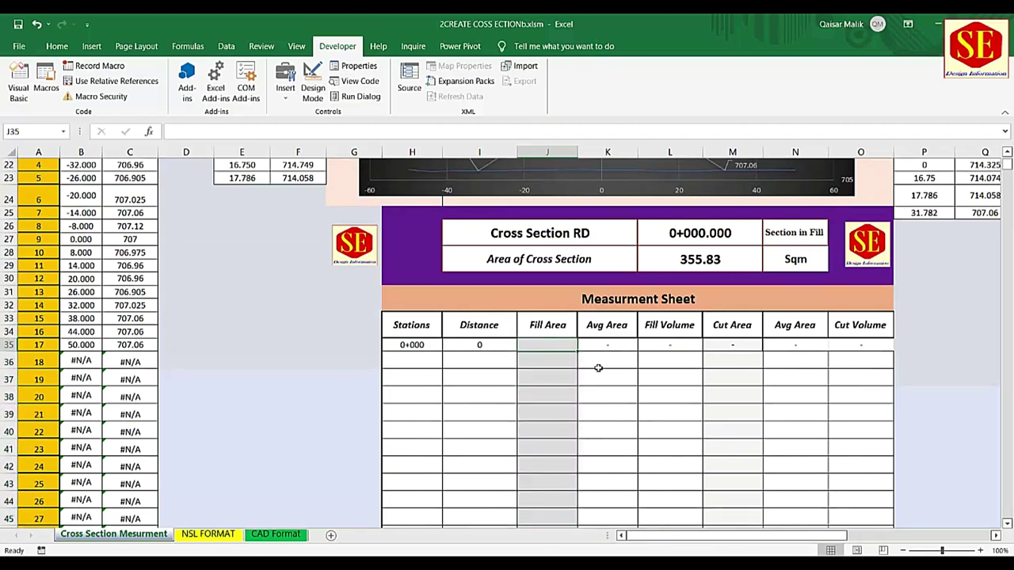
# - Re-enter 355.83 as the fill area for station 0+000
pyautogui.write('355.')
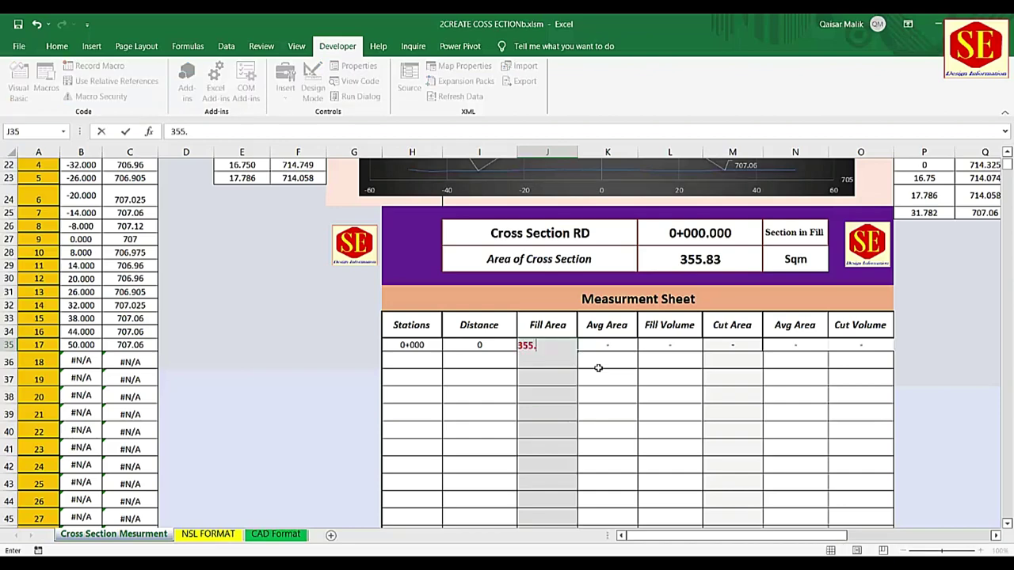
pyautogui.write('83')
pyautogui.press('Return')
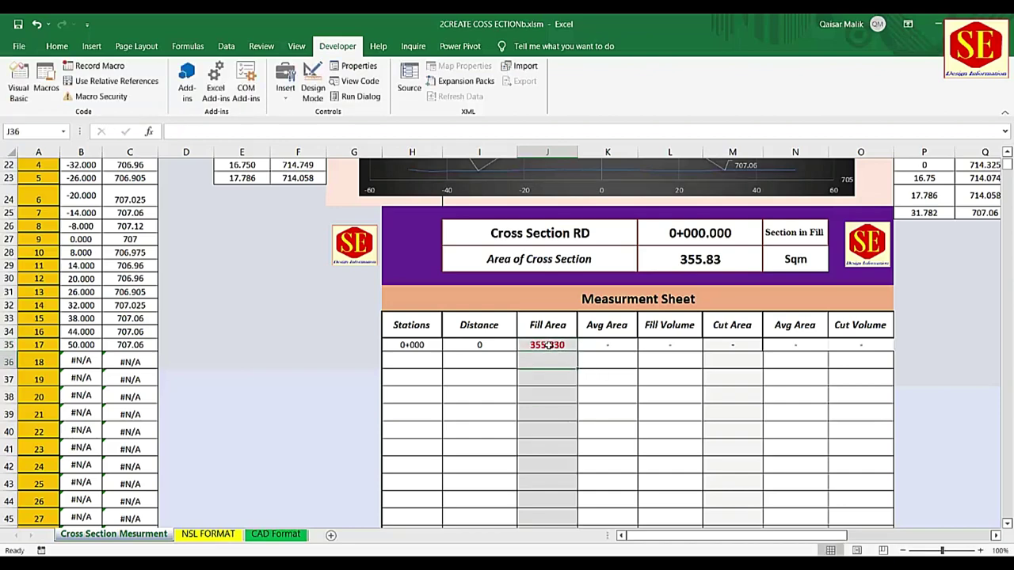
pyautogui.click(547, 346)
pyautogui.scroll(1, 646, 353)
pyautogui.scroll(2, 681, 356)
pyautogui.scroll(1, 689, 362)
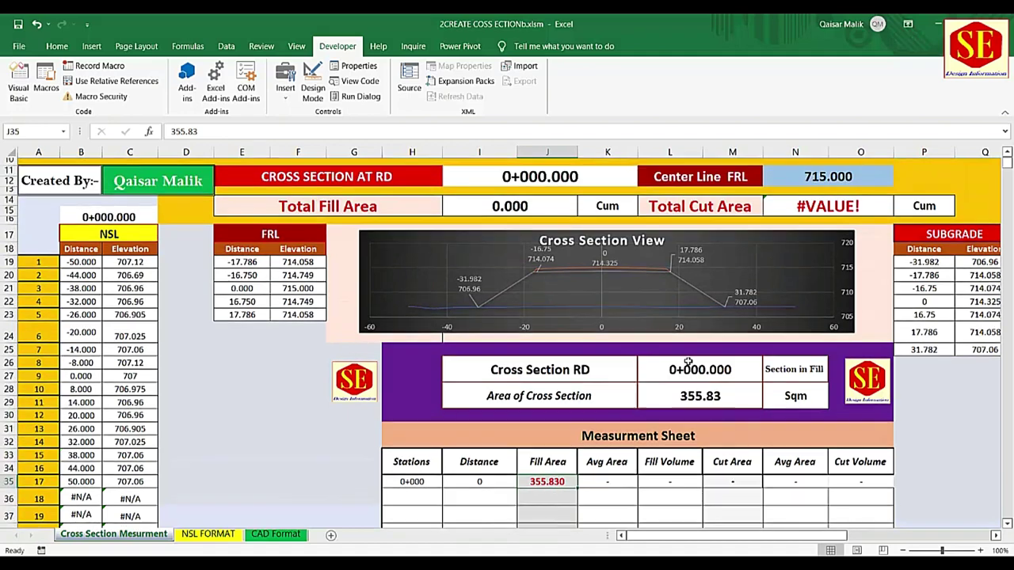
pyautogui.scroll(2, 689, 362)
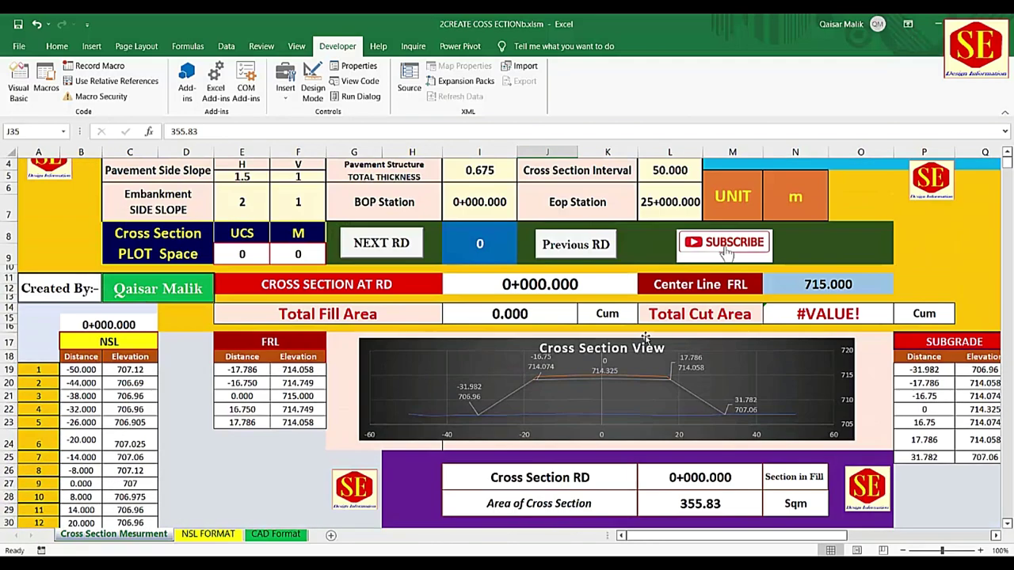
# - Record fill areas 388.22 for station 0+050 and 364.80 for 0+100
pyautogui.click(380, 246)
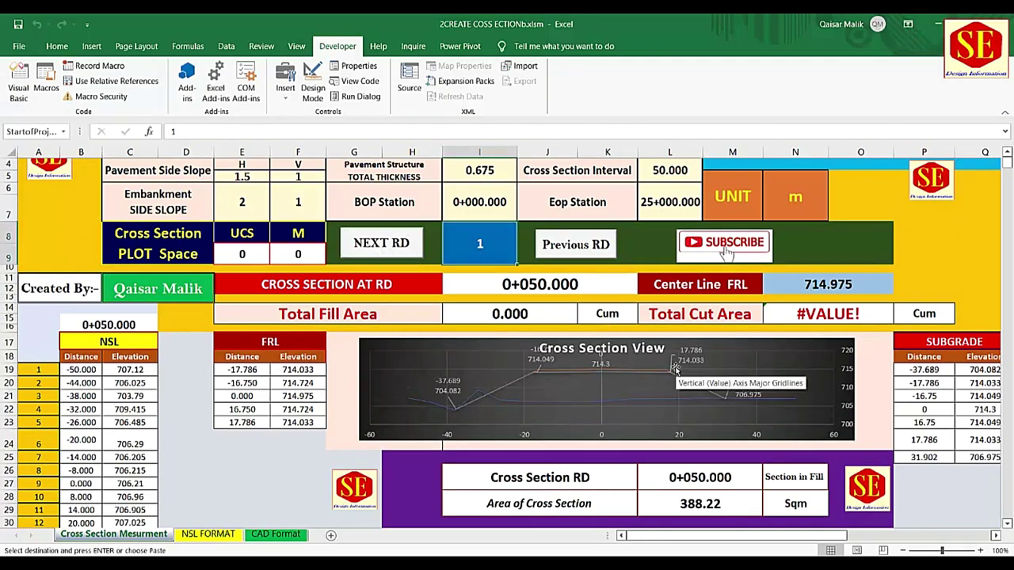
pyautogui.scroll(-1, 676, 369)
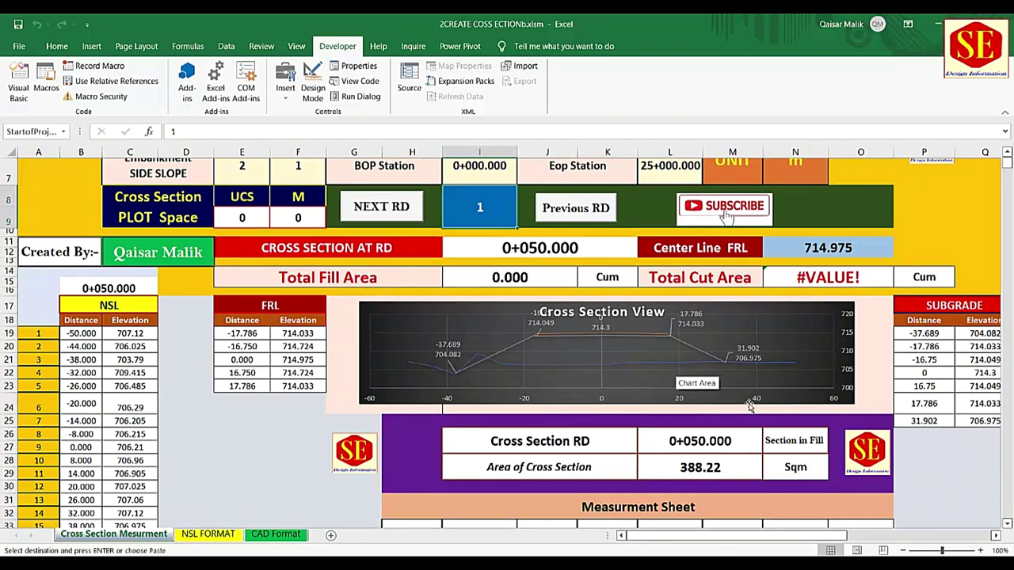
pyautogui.scroll(-2, 723, 420)
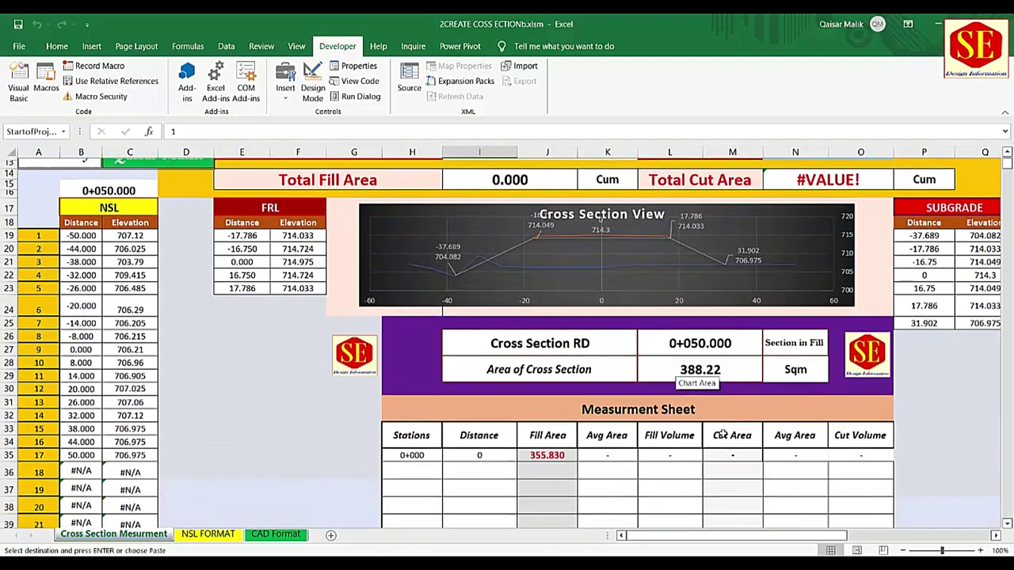
pyautogui.click(567, 470)
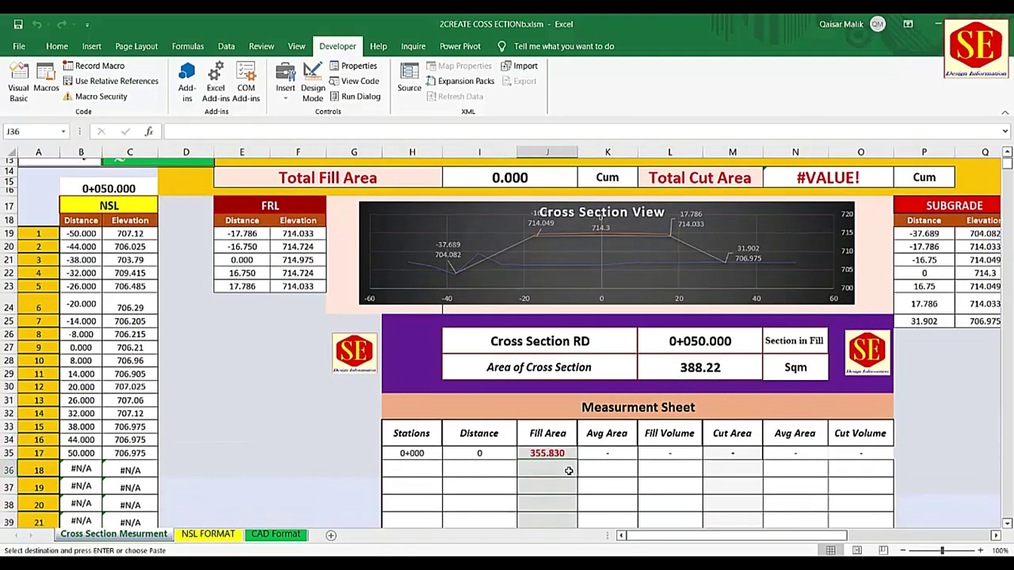
pyautogui.write('388.22')
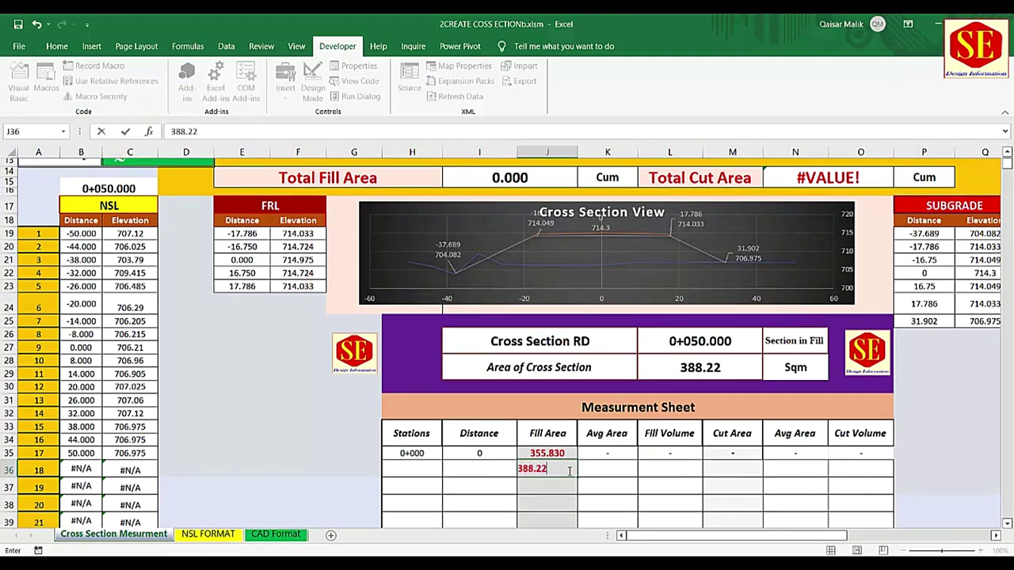
pyautogui.press('Return')
pyautogui.scroll(-1, 602, 472)
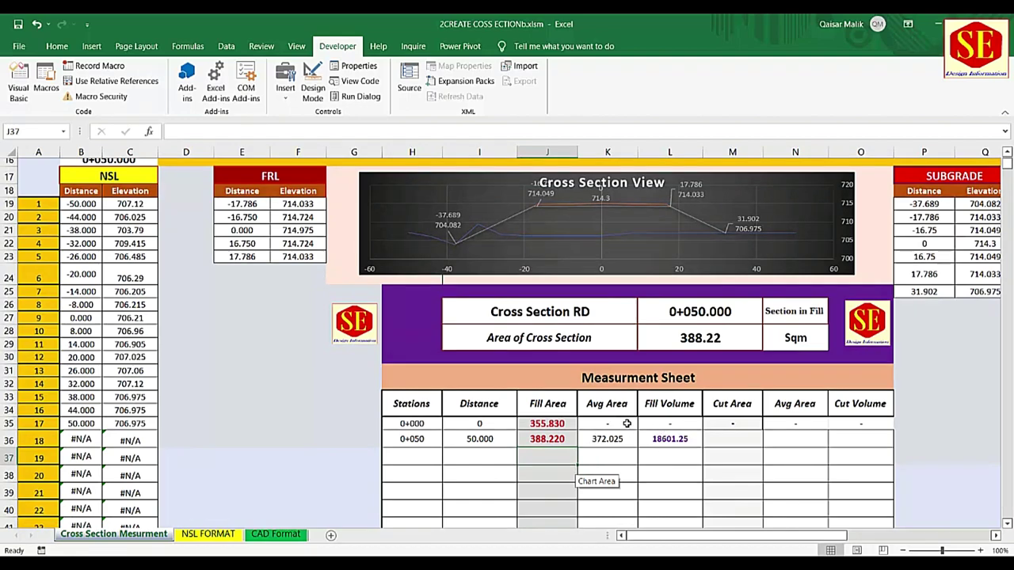
pyautogui.scroll(3, 627, 424)
pyautogui.scroll(2, 602, 404)
pyautogui.click(381, 304)
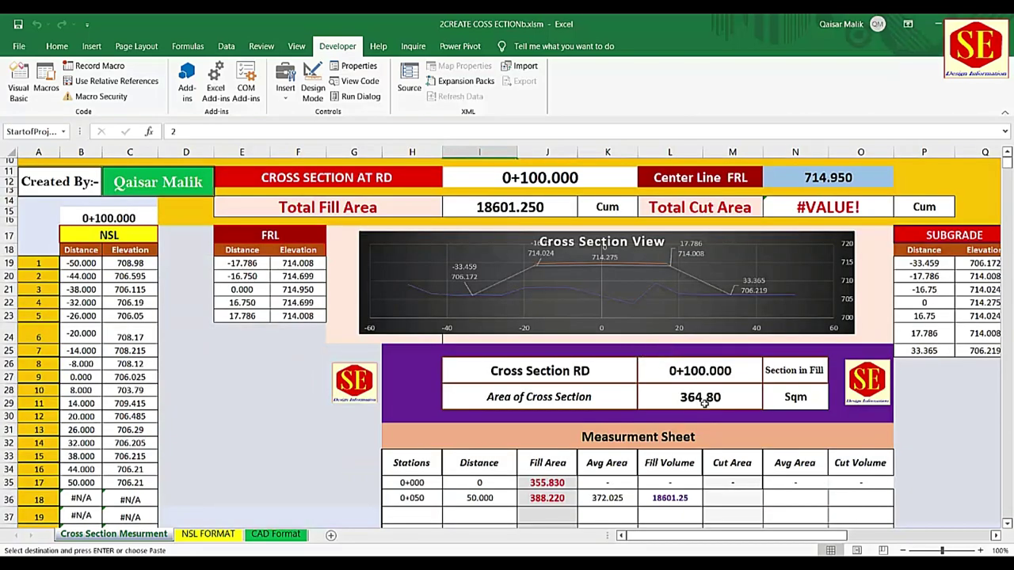
pyautogui.scroll(-1, 694, 370)
pyautogui.click(541, 482)
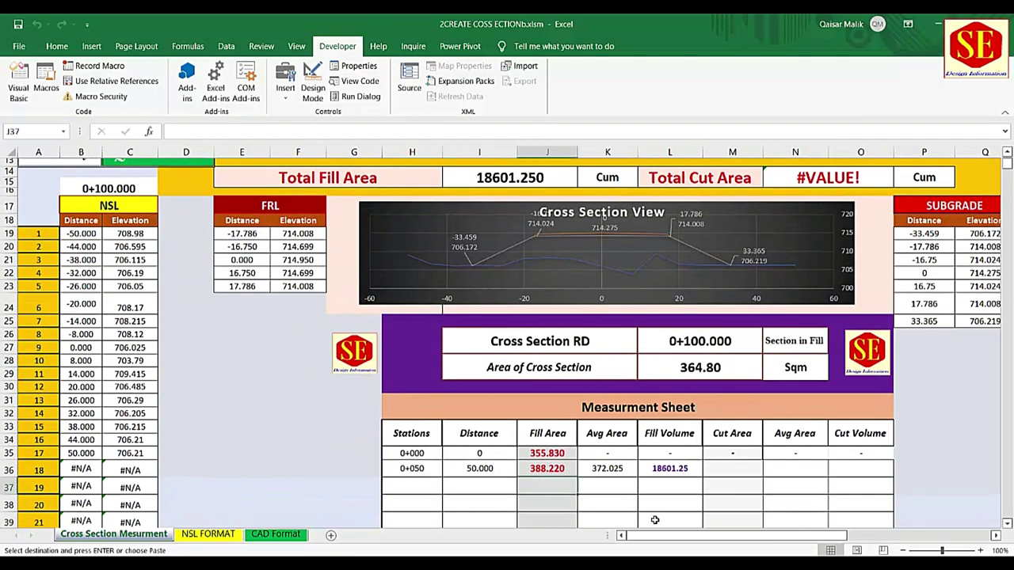
pyautogui.write('364.80')
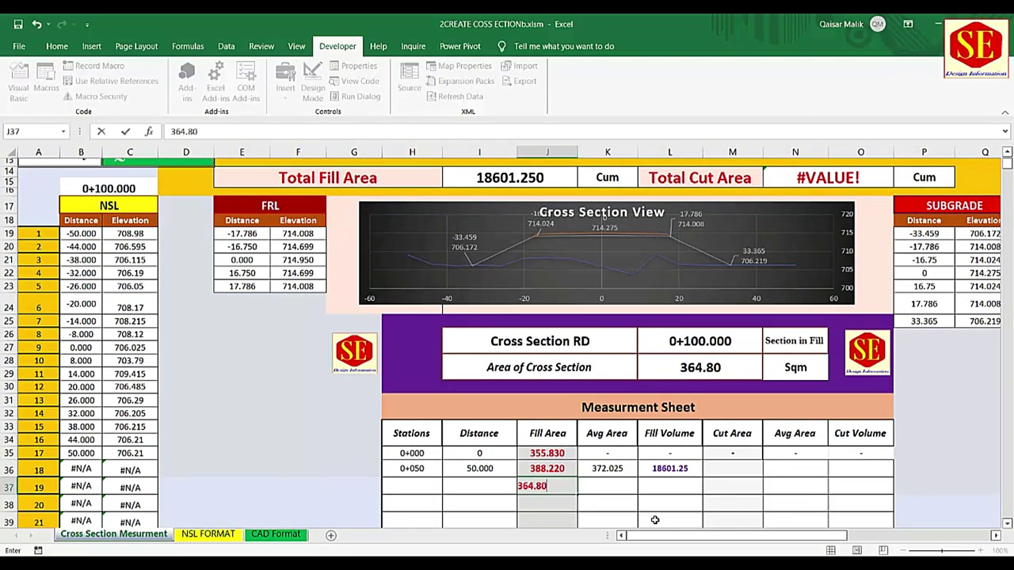
pyautogui.press('Return')
# - Record fill areas 457.18 for station 0+150 and 398.97 for 0+200
pyautogui.scroll(4, 586, 427)
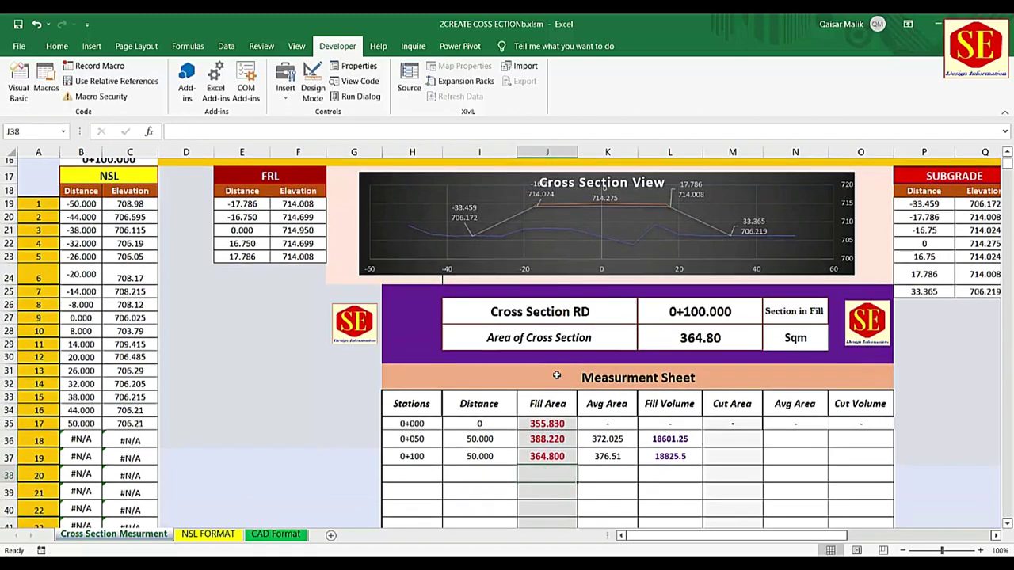
pyautogui.click(381, 243)
pyautogui.scroll(-1, 702, 473)
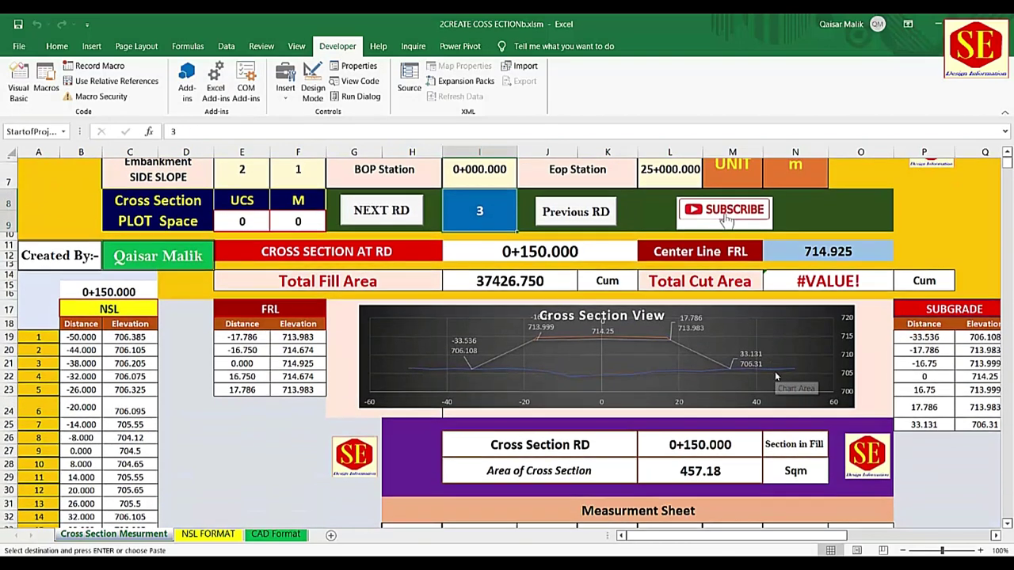
pyautogui.scroll(-2, 702, 473)
pyautogui.click(562, 506)
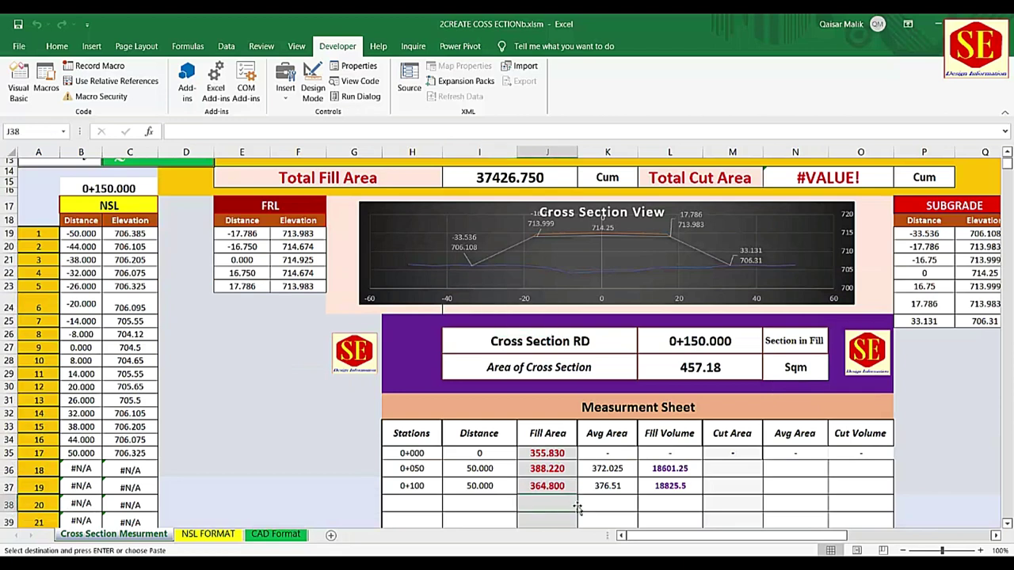
pyautogui.write('457.18')
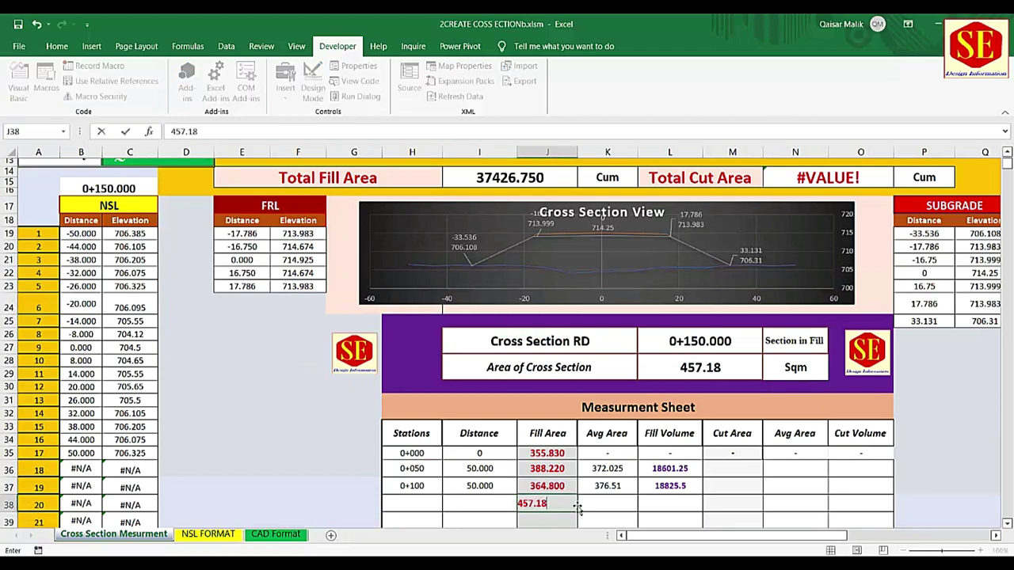
pyautogui.press('Return')
pyautogui.click(701, 357)
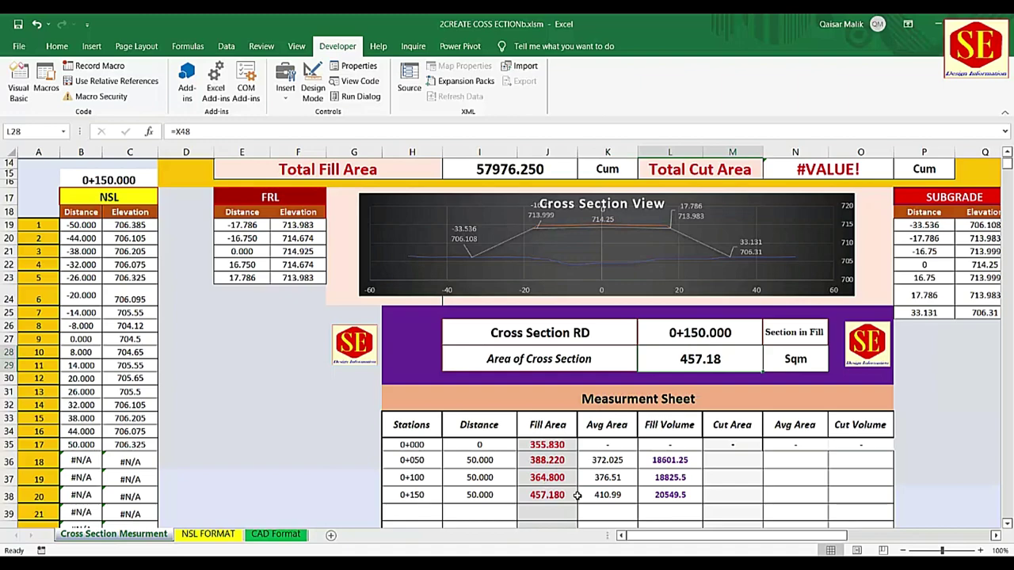
pyautogui.scroll(2, 577, 474)
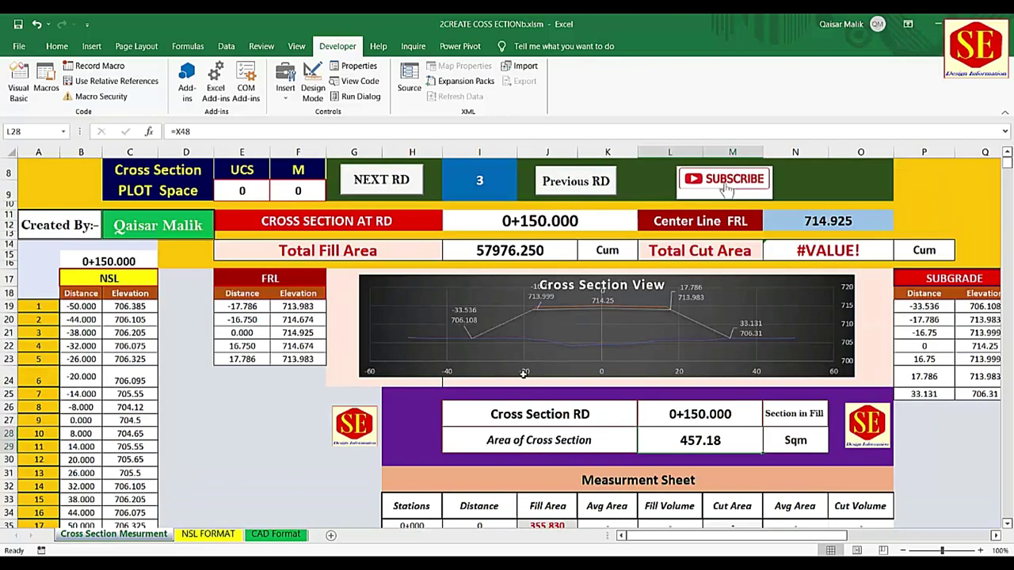
pyautogui.click(398, 190)
pyautogui.scroll(-2, 661, 373)
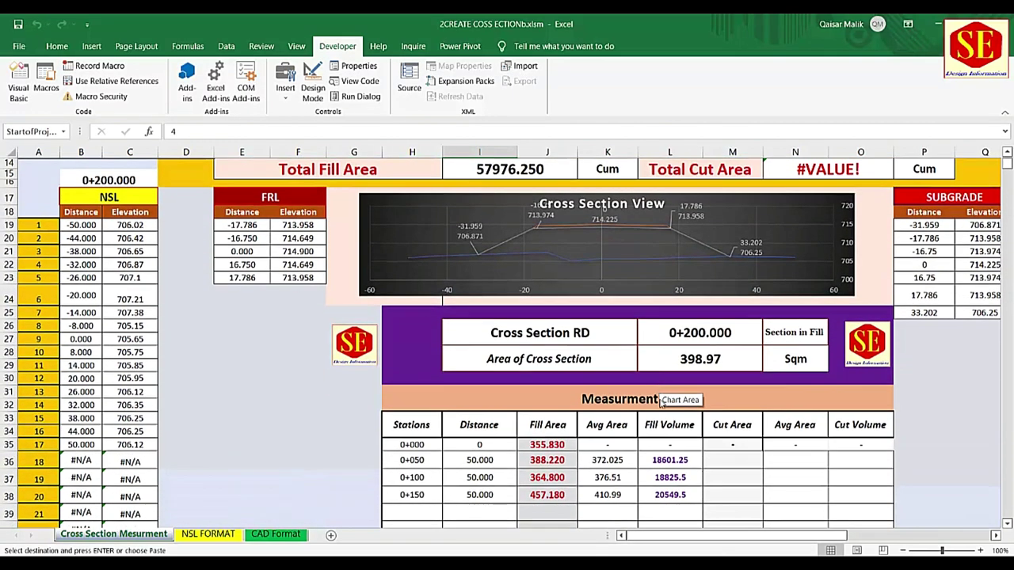
pyautogui.scroll(-1, 674, 404)
pyautogui.click(558, 488)
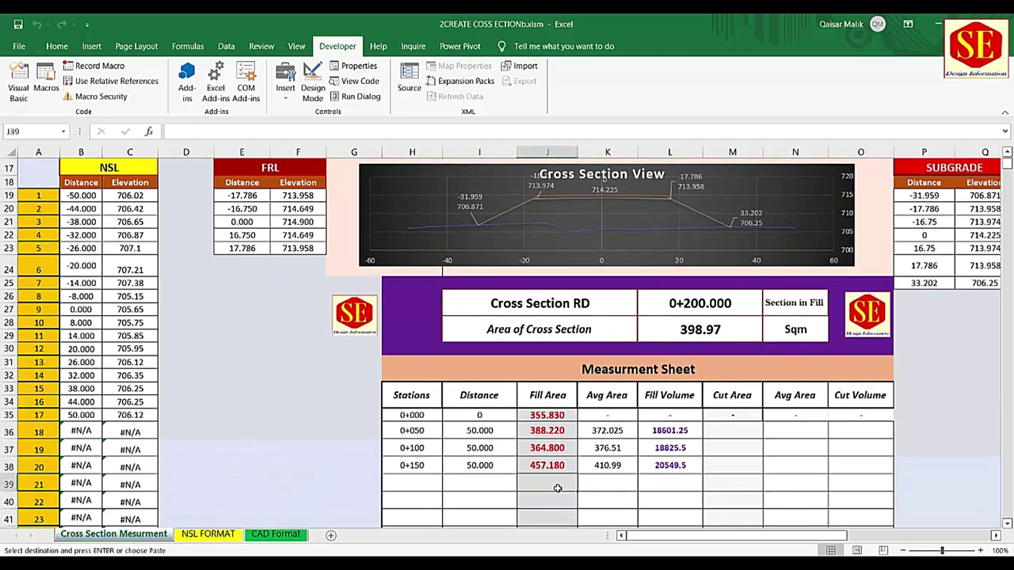
pyautogui.write('398.97')
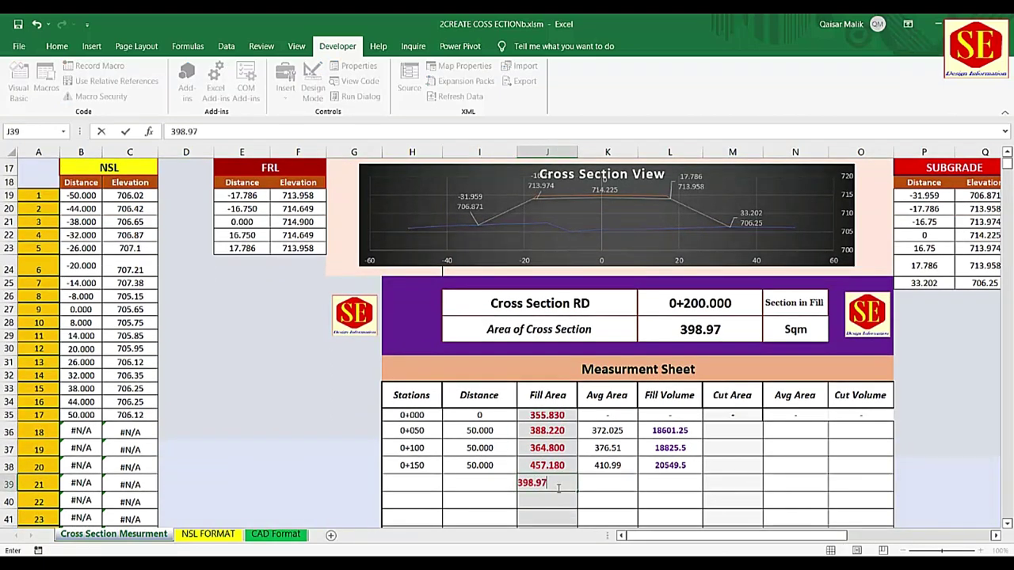
pyautogui.press('Return')
# - Record fill areas 467.45 for station 0+250 and 422.69 for 0+300
pyautogui.scroll(3, 545, 460)
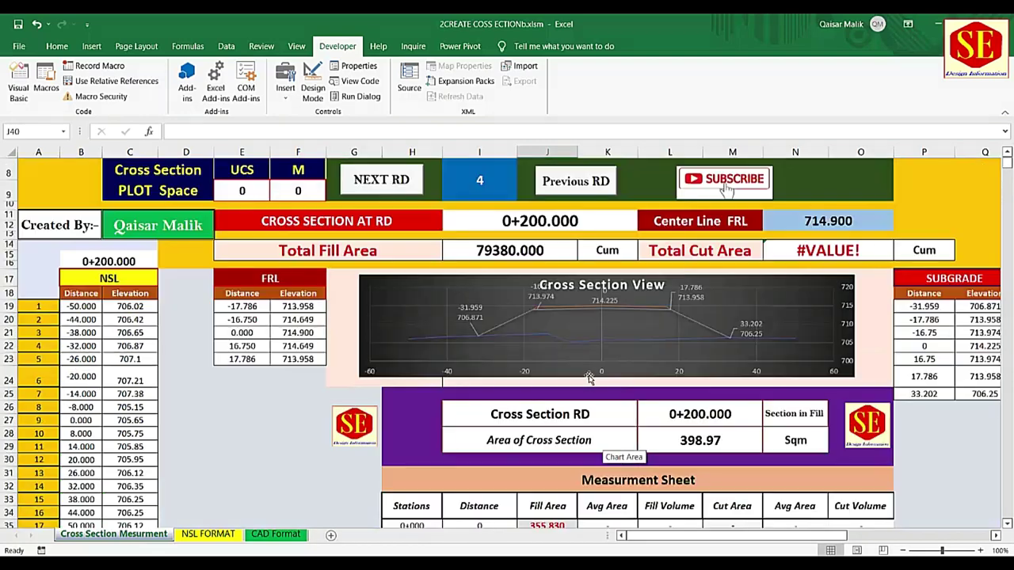
pyautogui.click(381, 179)
pyautogui.scroll(-3, 657, 421)
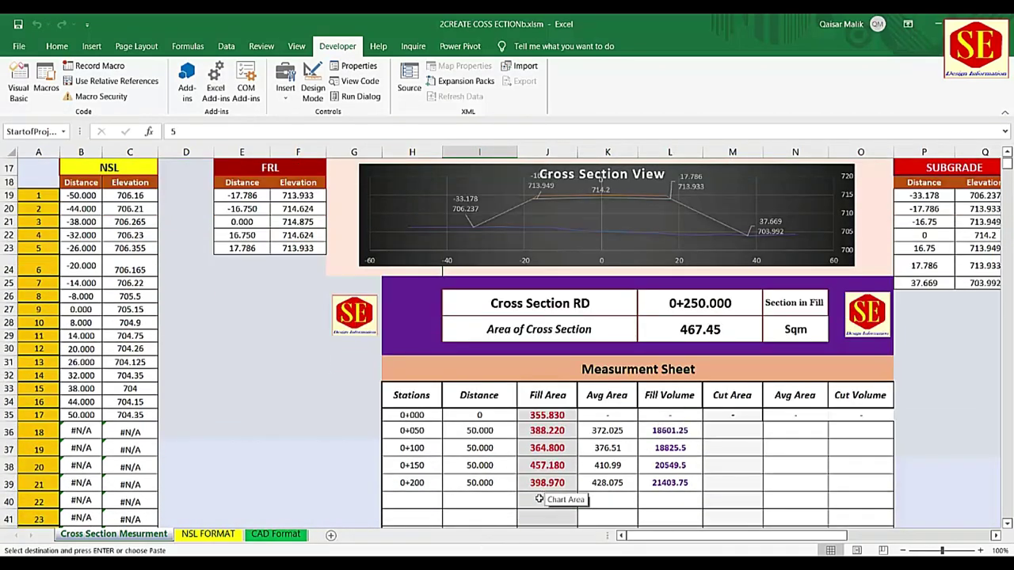
pyautogui.click(558, 503)
pyautogui.write('467.45')
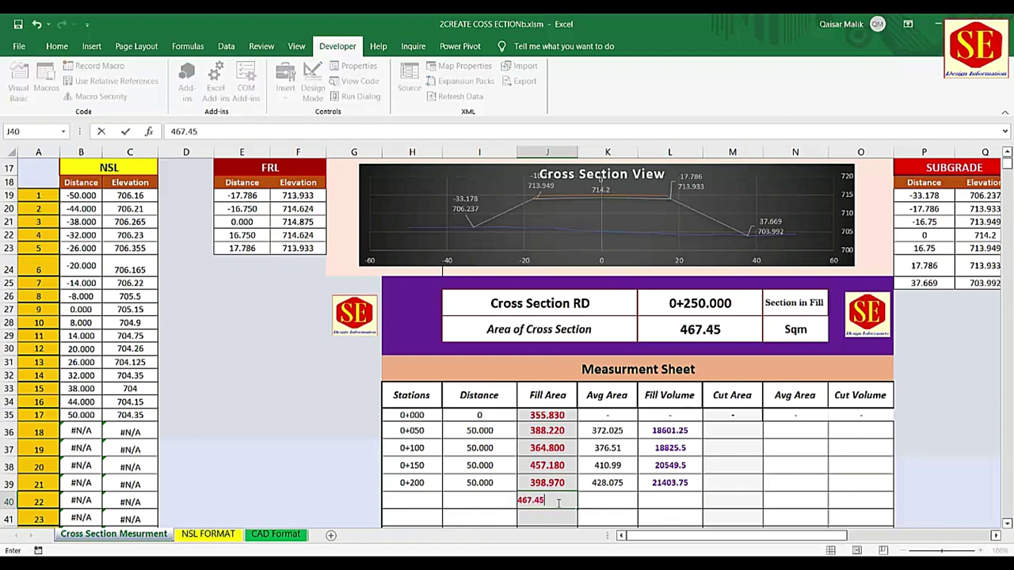
pyautogui.press('Return')
pyautogui.scroll(3, 380, 338)
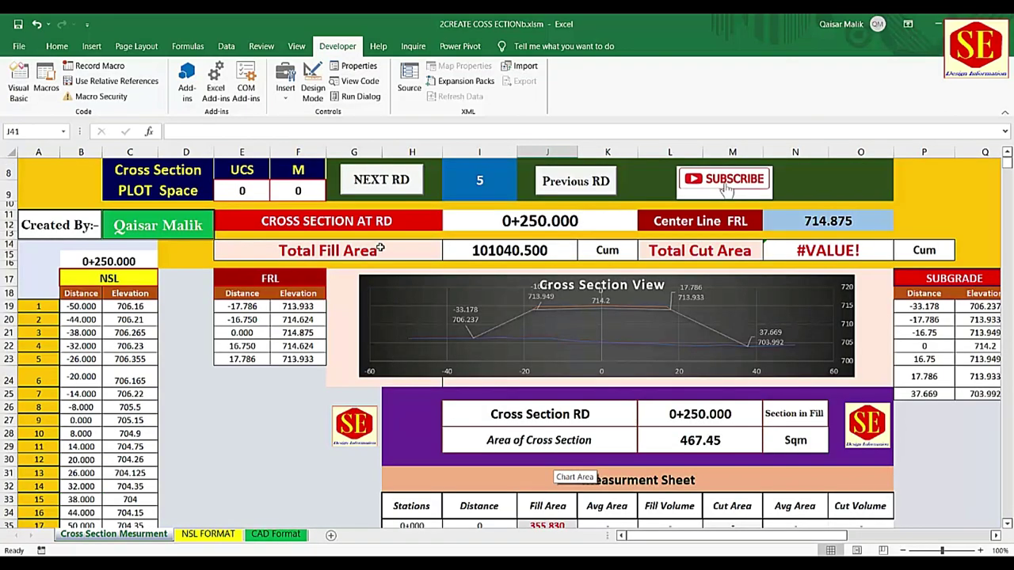
pyautogui.click(388, 182)
pyautogui.scroll(-2, 522, 517)
pyautogui.scroll(-1, 547, 507)
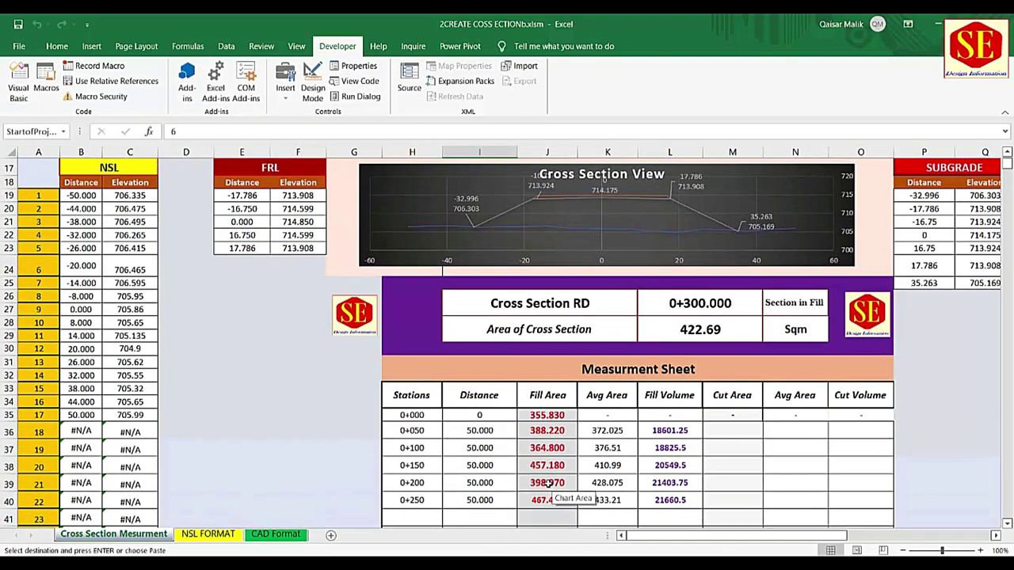
pyautogui.click(559, 521)
pyautogui.write('422.')
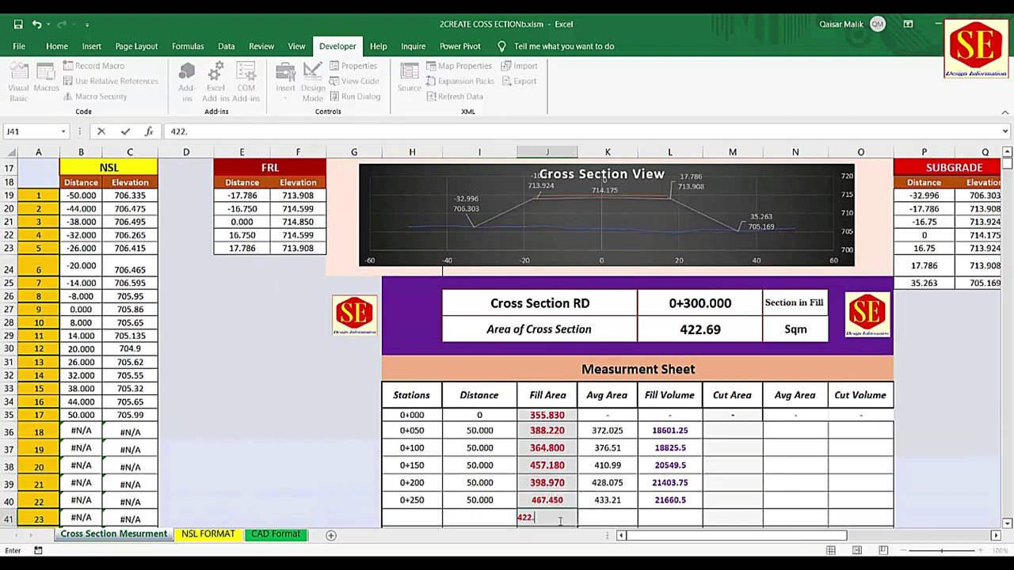
pyautogui.write('69')
pyautogui.press('Return')
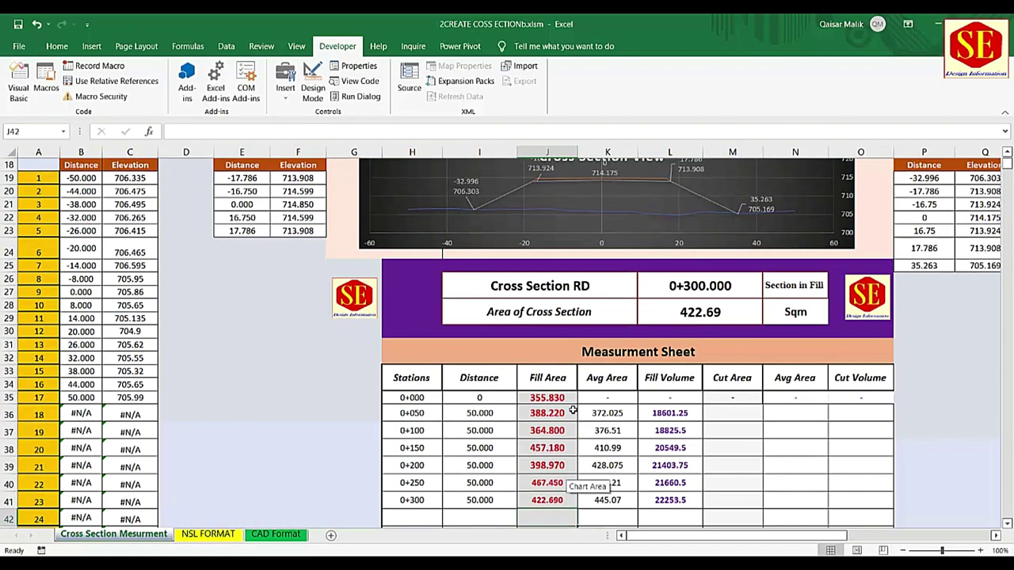
# - Advance to station 0+350 and record its 403.13 fill area in J42
pyautogui.scroll(3, 564, 476)
pyautogui.scroll(2, 452, 198)
pyautogui.click(383, 217)
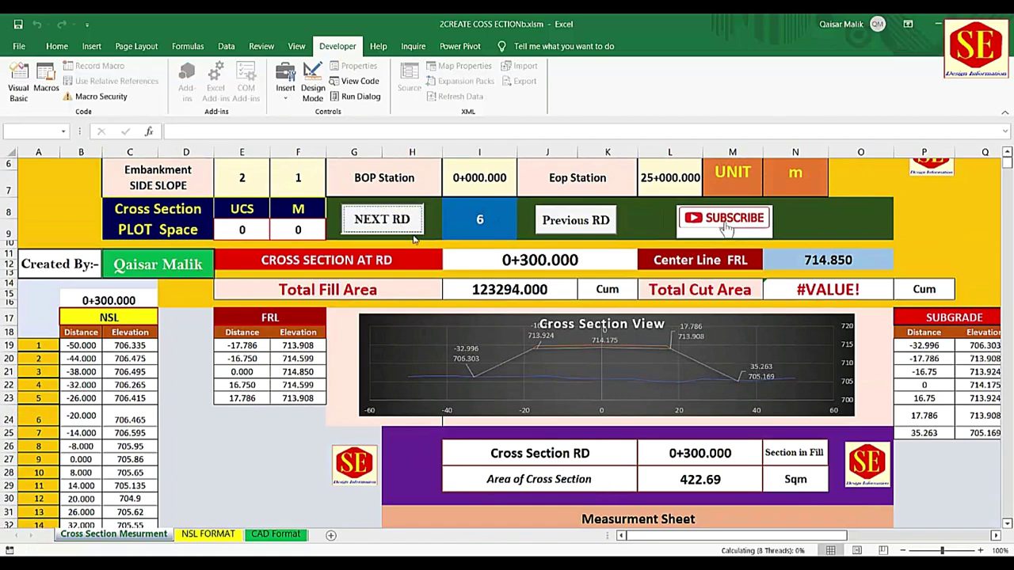
pyautogui.scroll(-3, 695, 338)
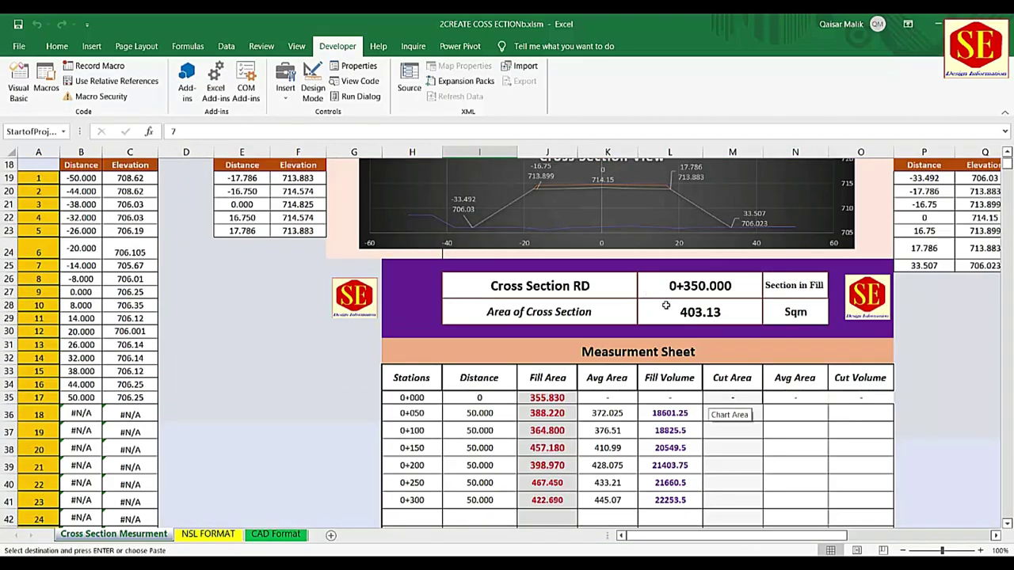
pyautogui.click(526, 520)
pyautogui.scroll(-1, 735, 483)
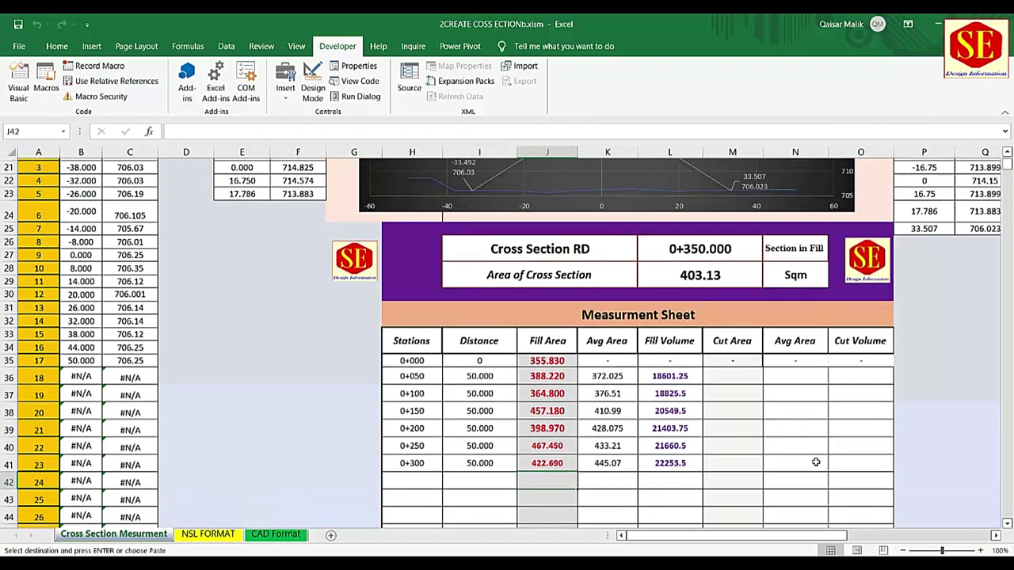
pyautogui.write('403.13')
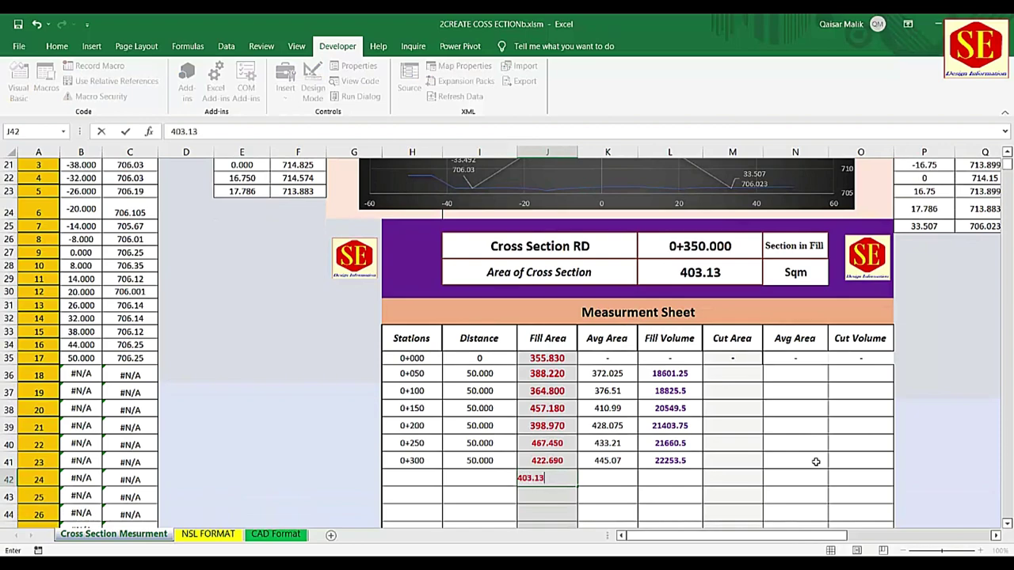
pyautogui.press('Return')
# - Advance to station 0+400 and record its 390.65 fill area in J43
pyautogui.scroll(4, 636, 367)
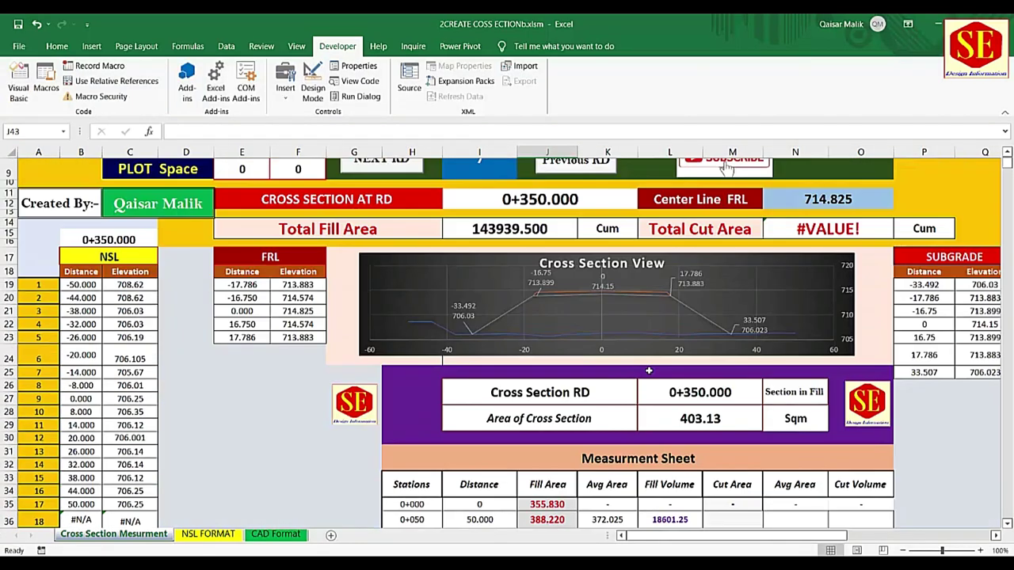
pyautogui.scroll(1, 635, 367)
pyautogui.scroll(1, 636, 367)
pyautogui.click(383, 217)
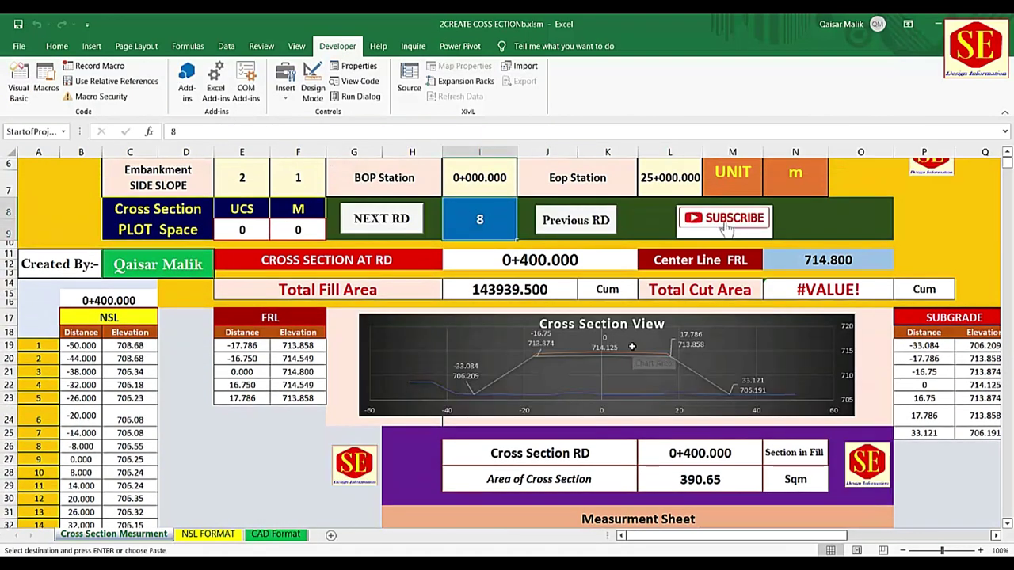
pyautogui.scroll(-3, 634, 364)
pyautogui.scroll(-1, 634, 365)
pyautogui.click(556, 499)
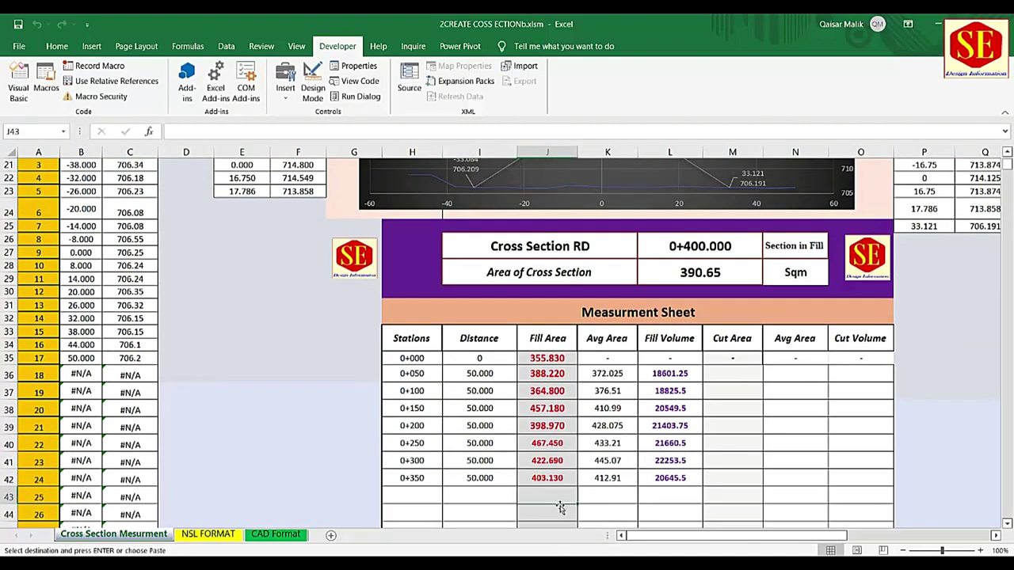
pyautogui.write('390.65')
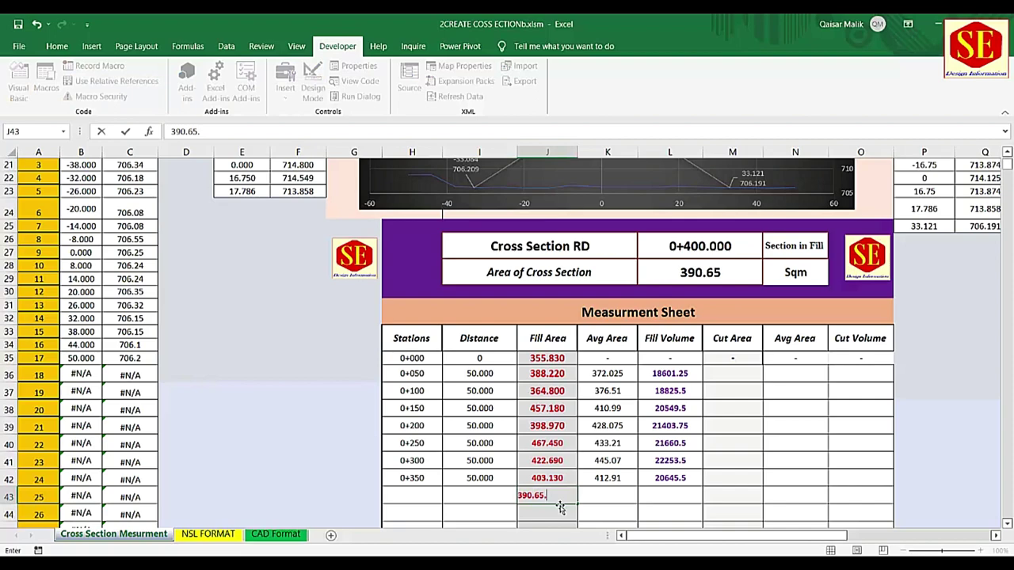
pyautogui.press('Return')
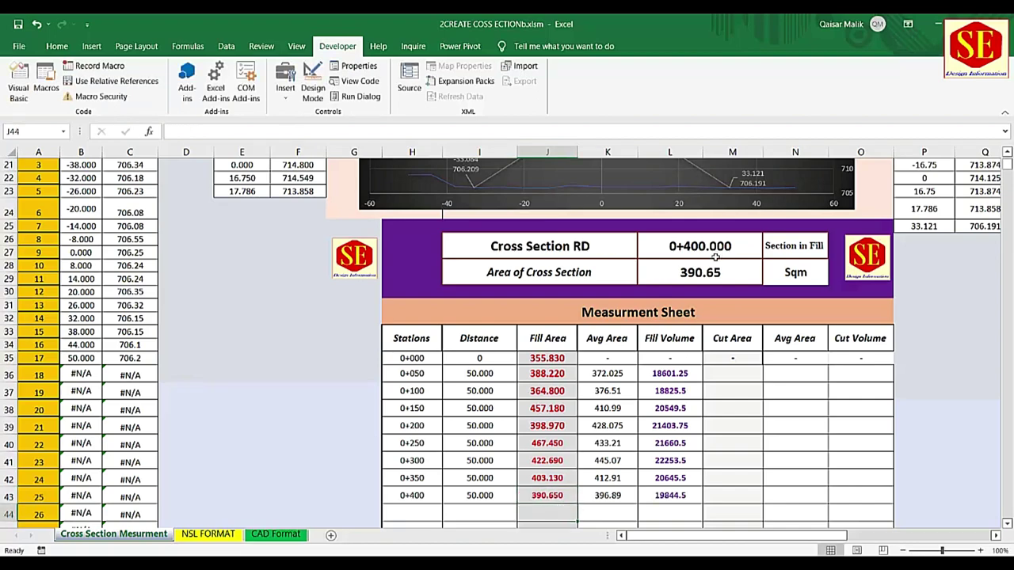
pyautogui.scroll(3, 547, 477)
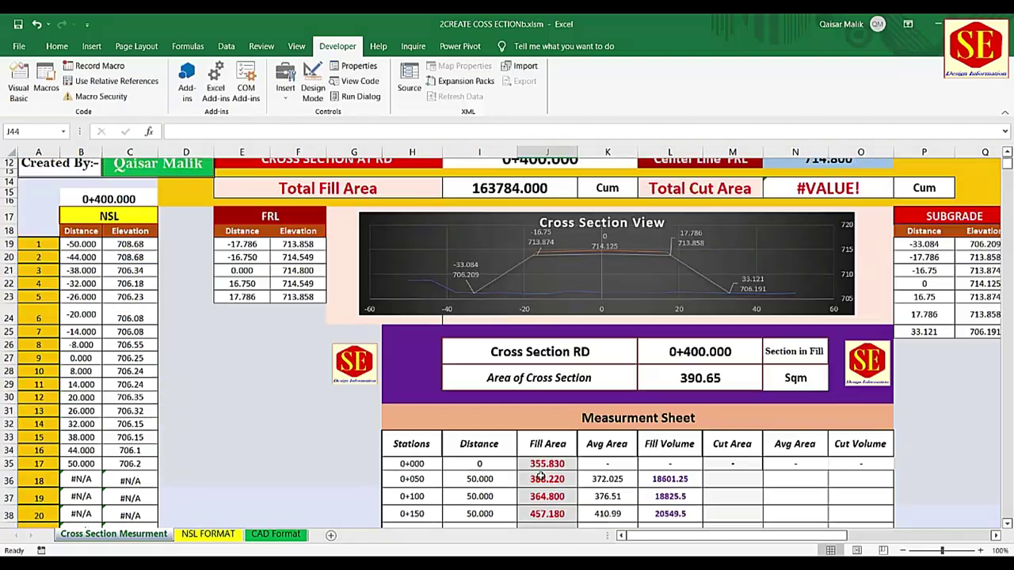
pyautogui.scroll(1, 391, 288)
pyautogui.scroll(1, 475, 278)
pyautogui.scroll(1, 726, 272)
# - Advance to station 0+450 and enter its fill area 389.05 in cell J44
pyautogui.click(382, 264)
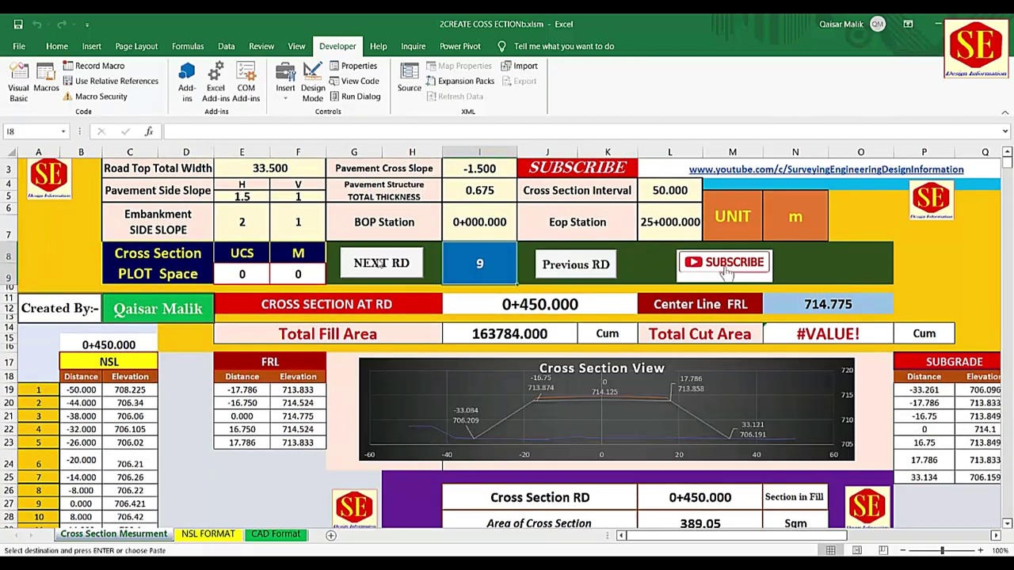
pyautogui.scroll(-2, 723, 384)
pyautogui.scroll(-2, 723, 385)
pyautogui.scroll(-2, 724, 384)
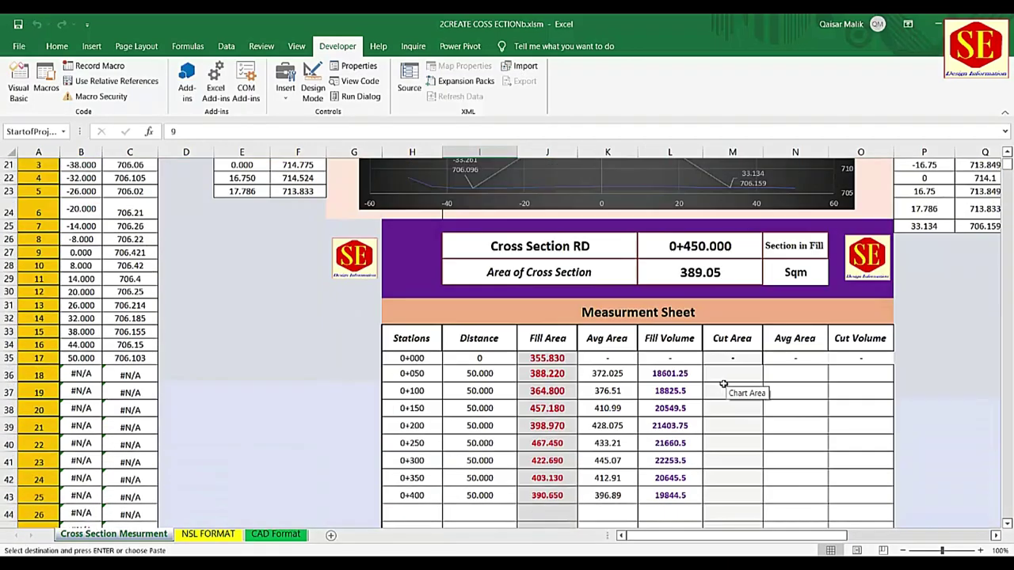
pyautogui.click(549, 512)
pyautogui.write('389.05')
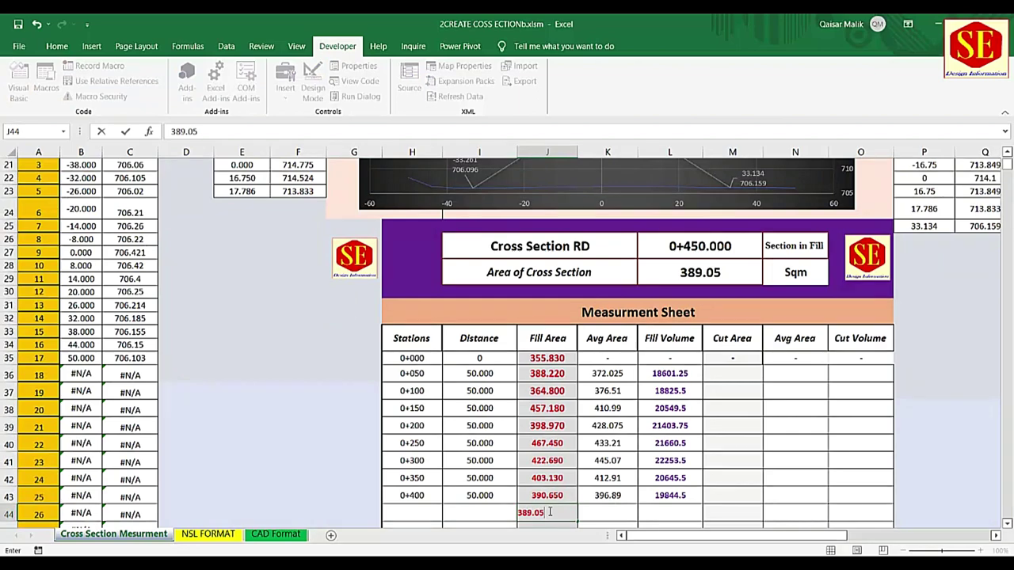
pyautogui.press('Return')
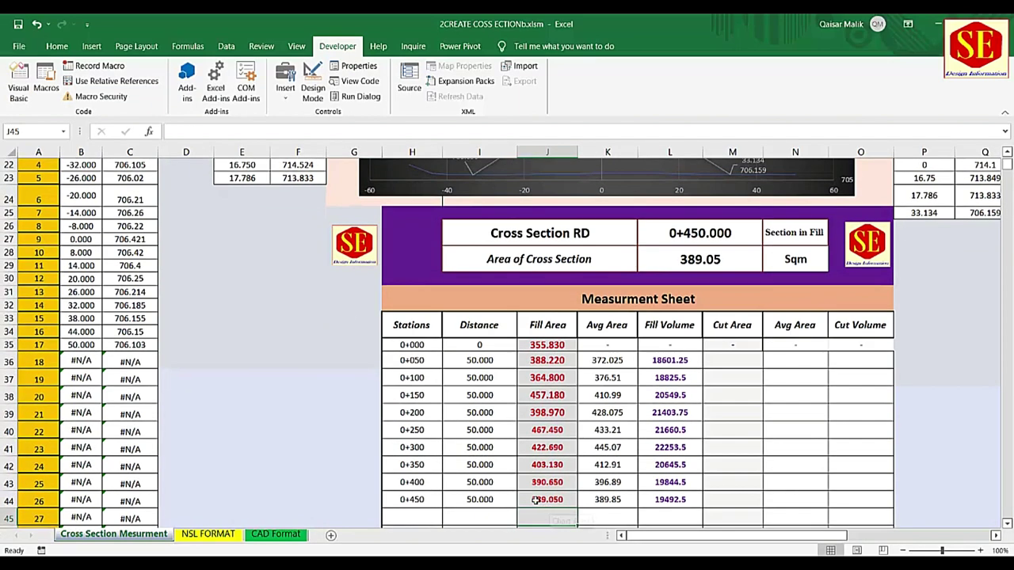
# - Advance to station 0+500 and enter its fill area 458.69 in cell J45
pyautogui.scroll(1, 549, 511)
pyautogui.scroll(4, 550, 512)
pyautogui.click(399, 206)
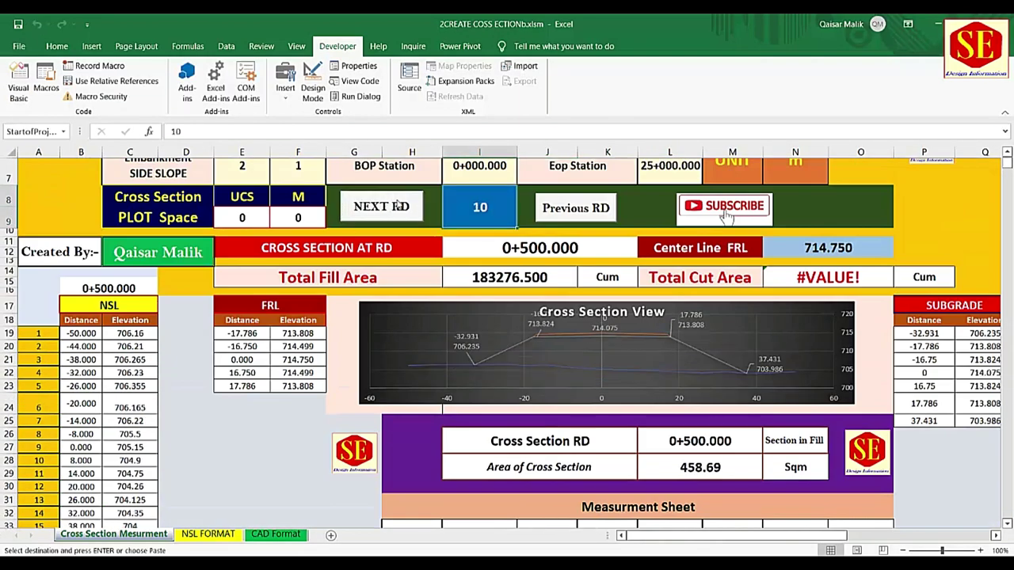
pyautogui.scroll(-3, 704, 360)
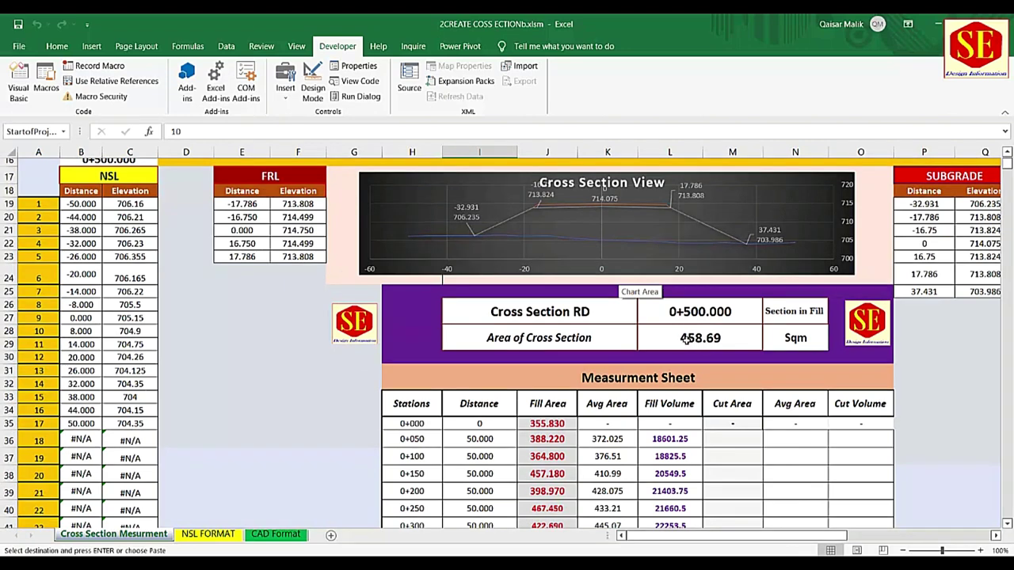
pyautogui.scroll(-3, 659, 351)
pyautogui.click(563, 473)
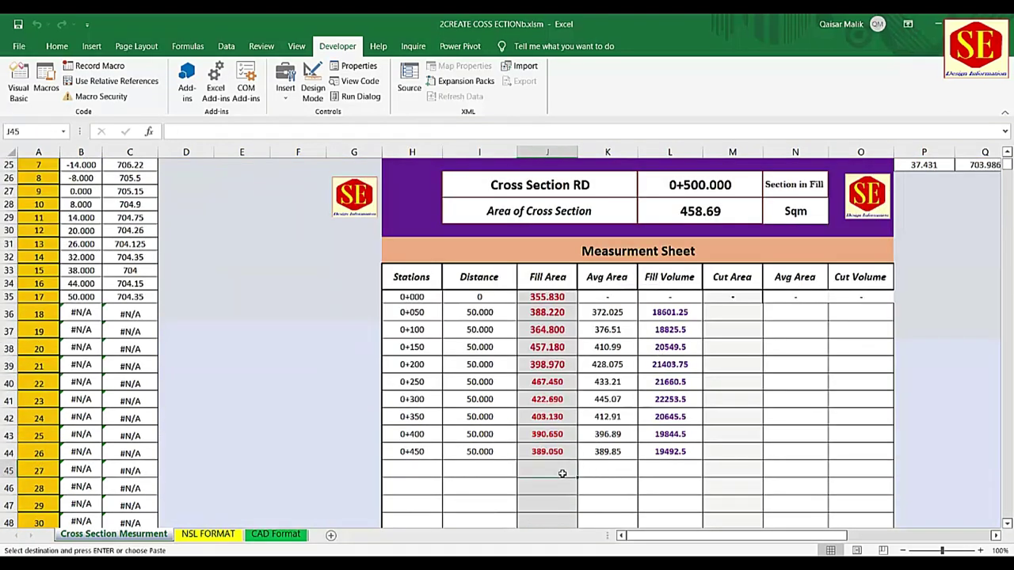
pyautogui.write('458.69')
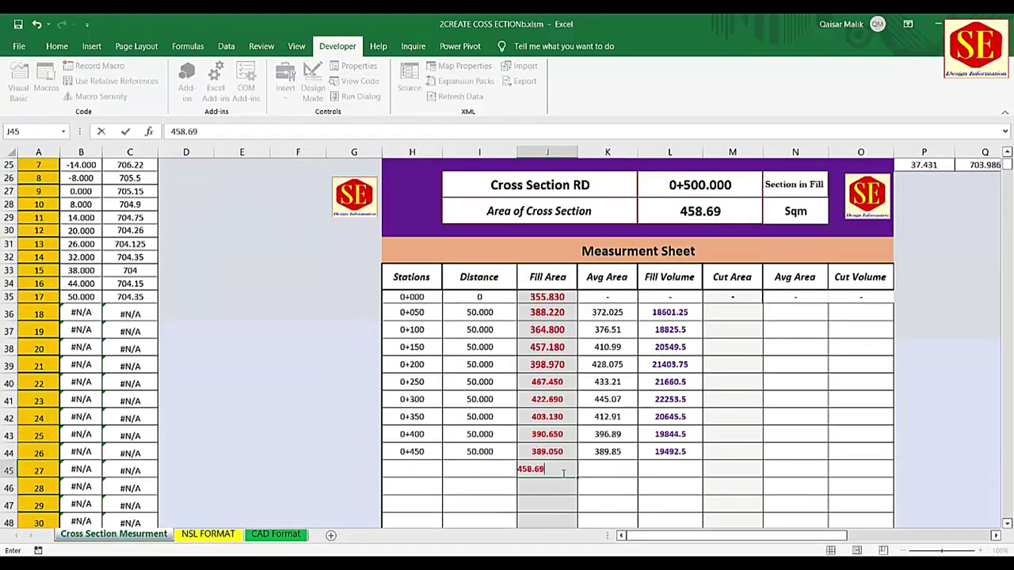
pyautogui.press('Return')
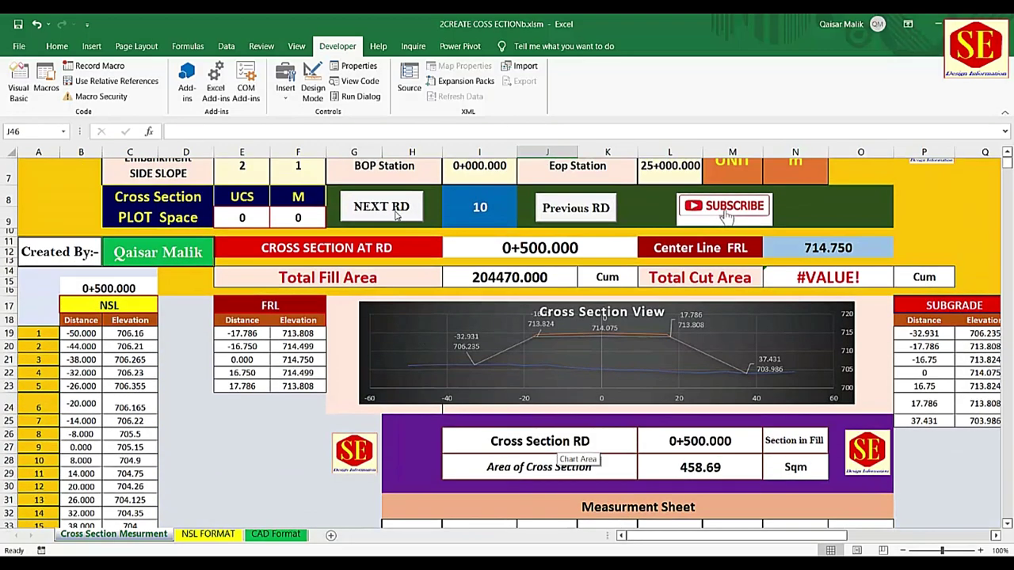
# - Enter the station 0+550 fill area 381.12 in cell J46
pyautogui.scroll(-3, 637, 353)
pyautogui.scroll(-2, 638, 353)
pyautogui.scroll(-3, 637, 352)
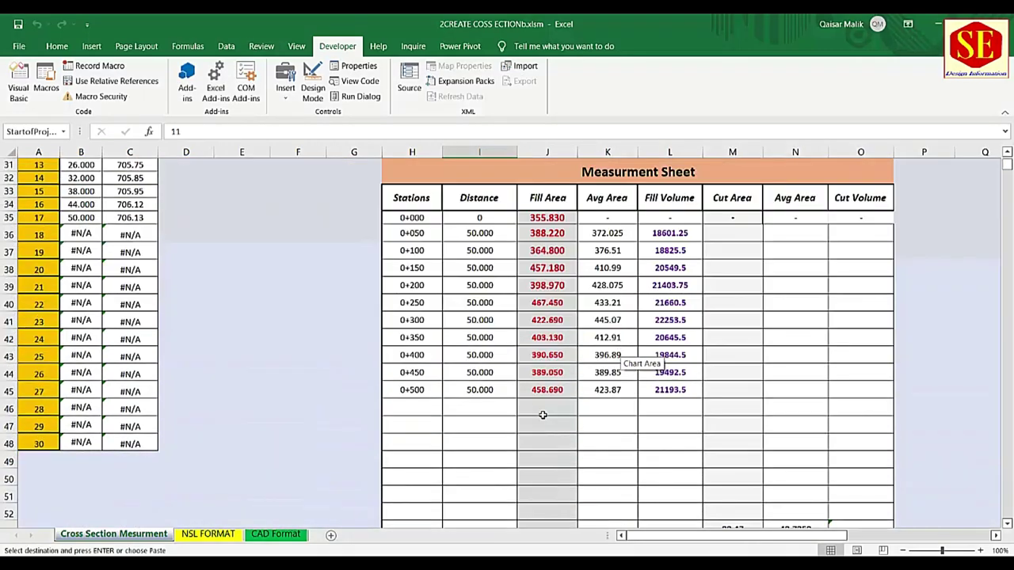
pyautogui.click(537, 408)
pyautogui.write('381.12')
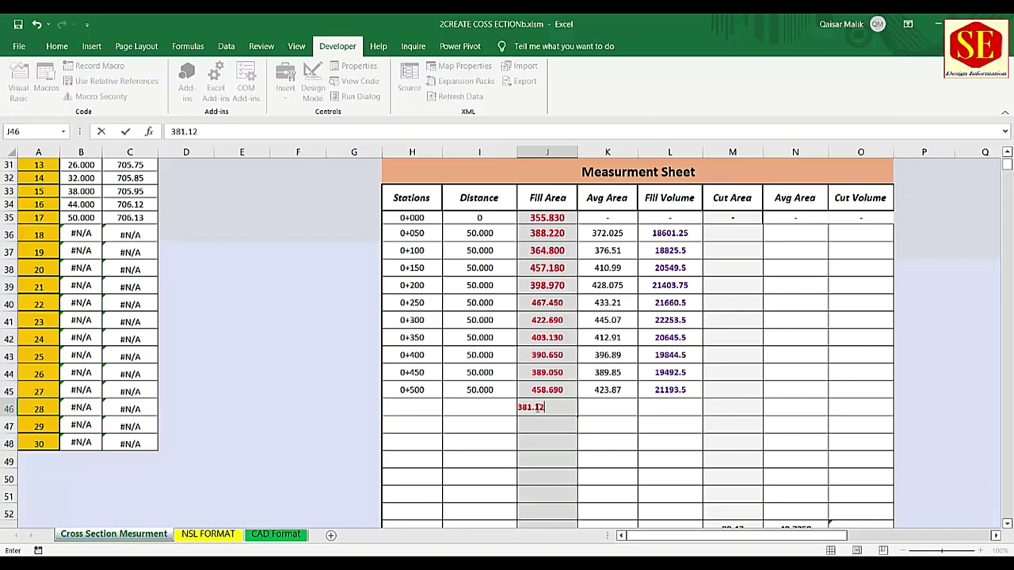
pyautogui.press('Return')
# - Advance to station 0+600 and enter its fill area 386.64 in cell J47
pyautogui.scroll(4, 546, 369)
pyautogui.scroll(4, 726, 215)
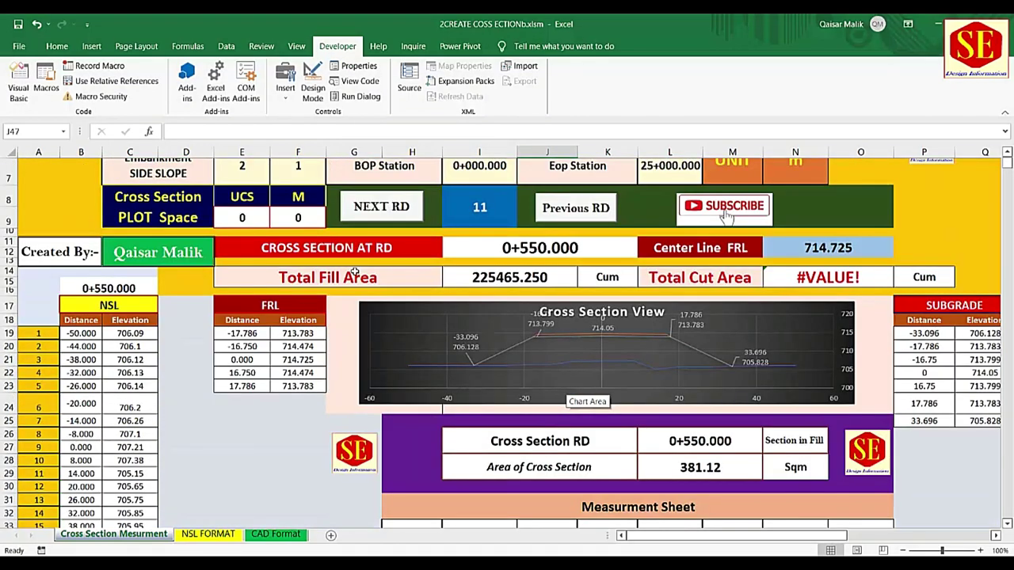
pyautogui.click(387, 220)
pyautogui.scroll(-2, 695, 358)
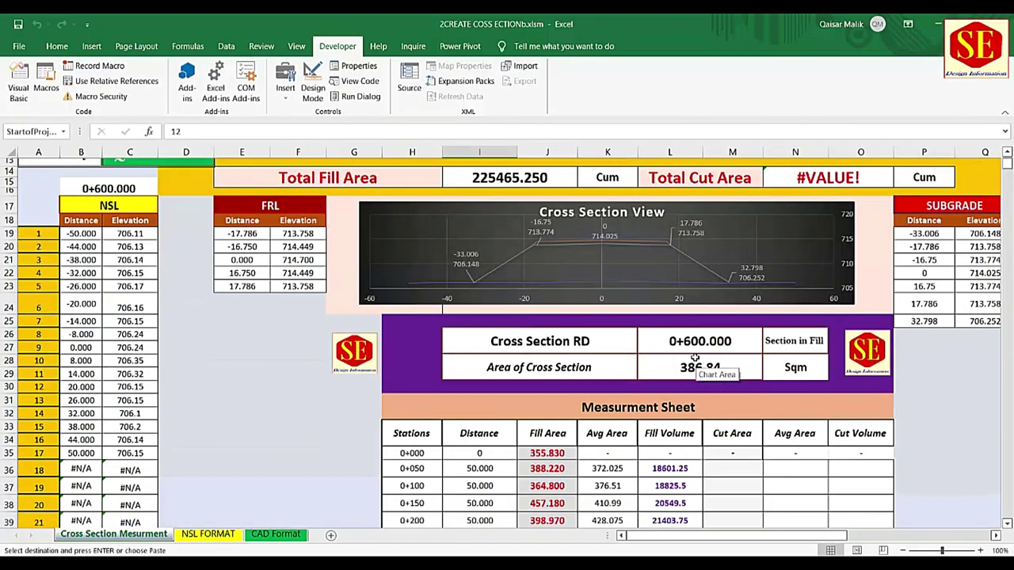
pyautogui.scroll(-1, 680, 385)
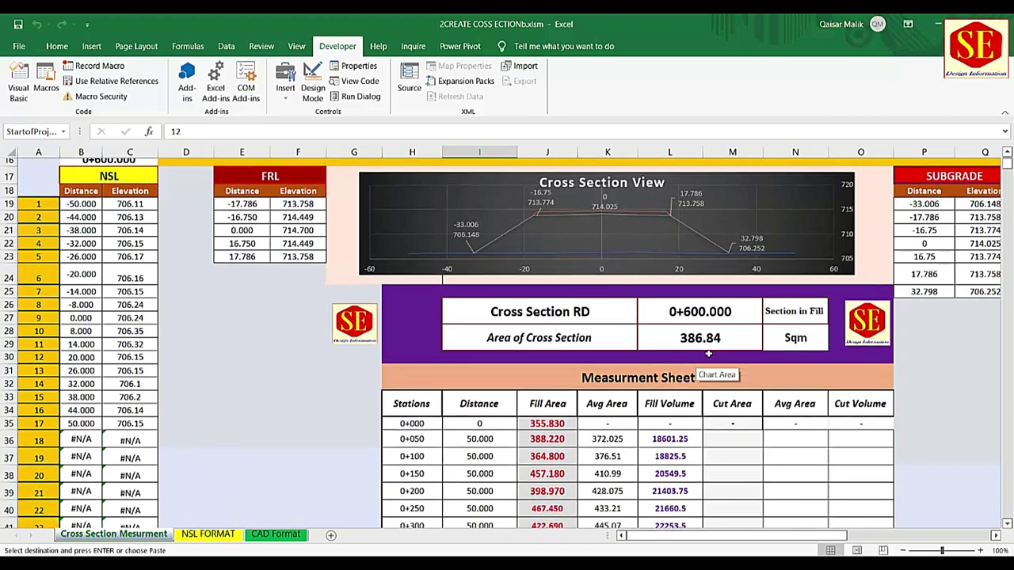
pyautogui.scroll(-4, 701, 350)
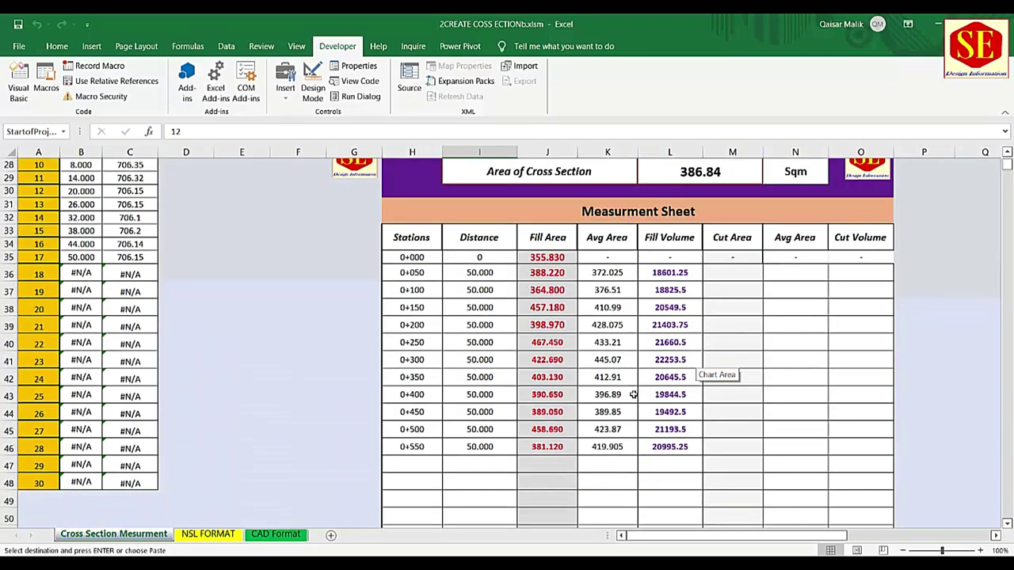
pyautogui.click(565, 466)
pyautogui.write('386.64')
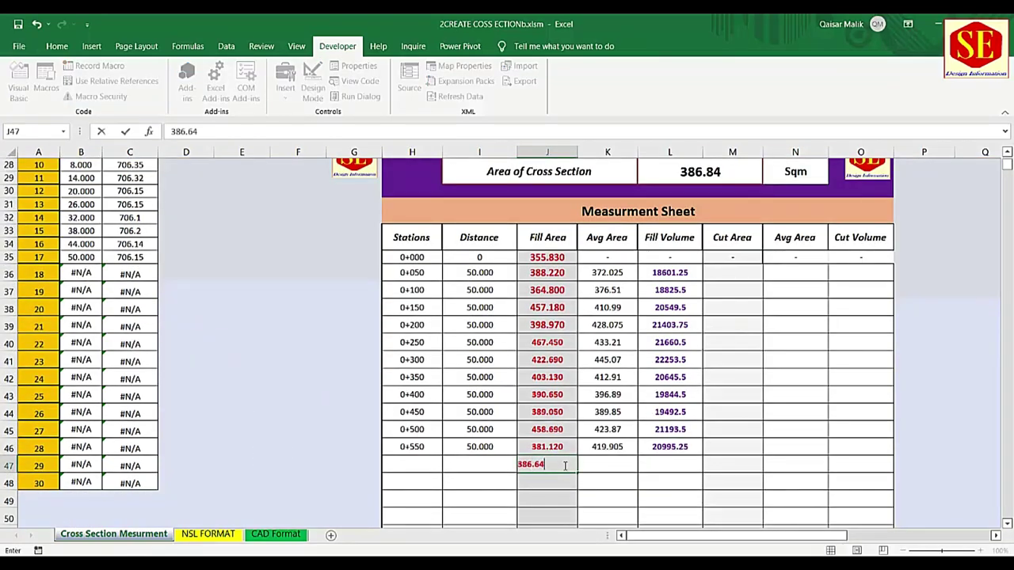
pyautogui.press('Return')
# - Advance to station 0+650 and enter its fill area 472.73 in cell J48
pyautogui.scroll(6, 554, 456)
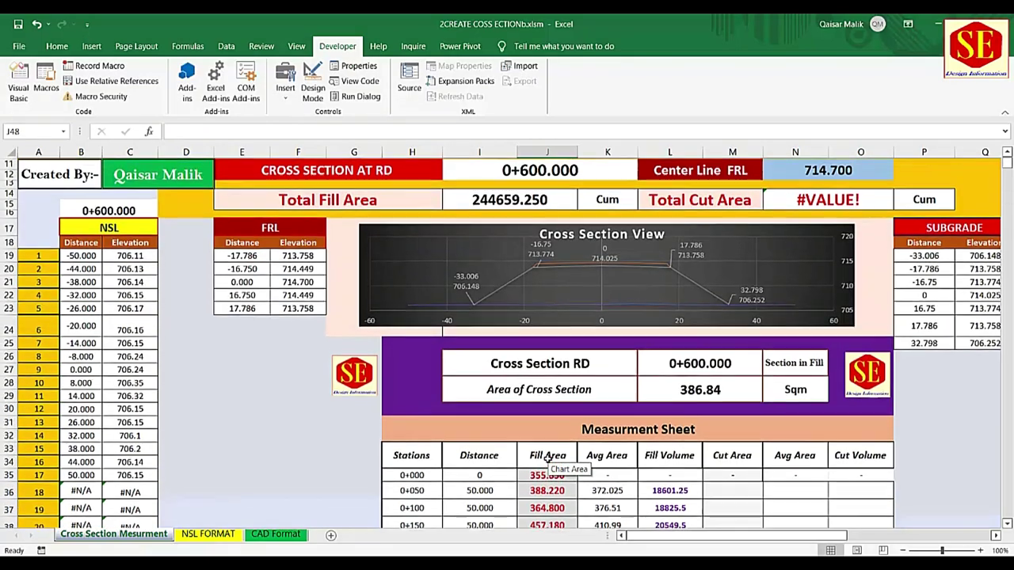
pyautogui.scroll(4, 492, 391)
pyautogui.click(383, 308)
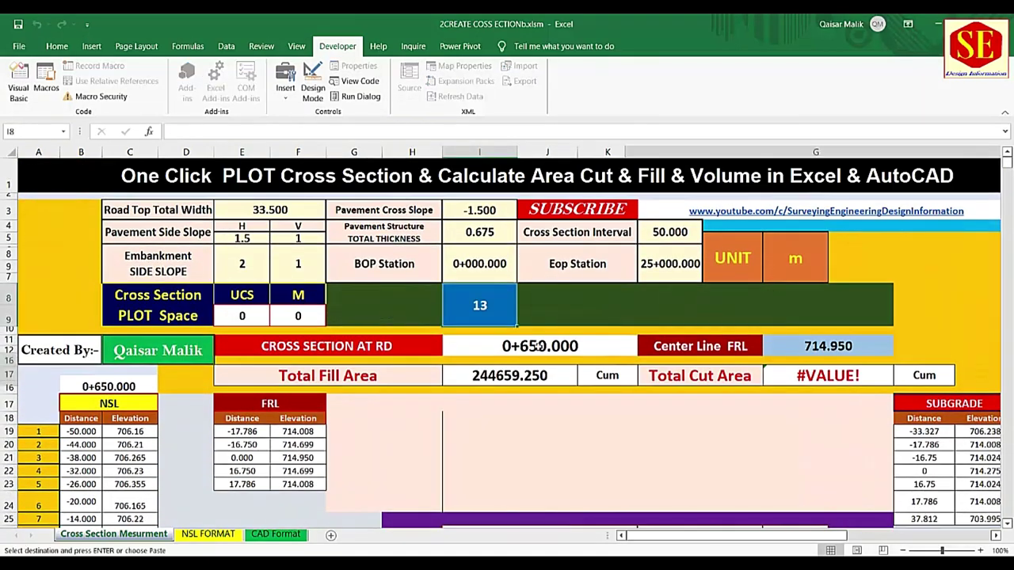
pyautogui.scroll(-5, 652, 370)
pyautogui.scroll(-2, 637, 380)
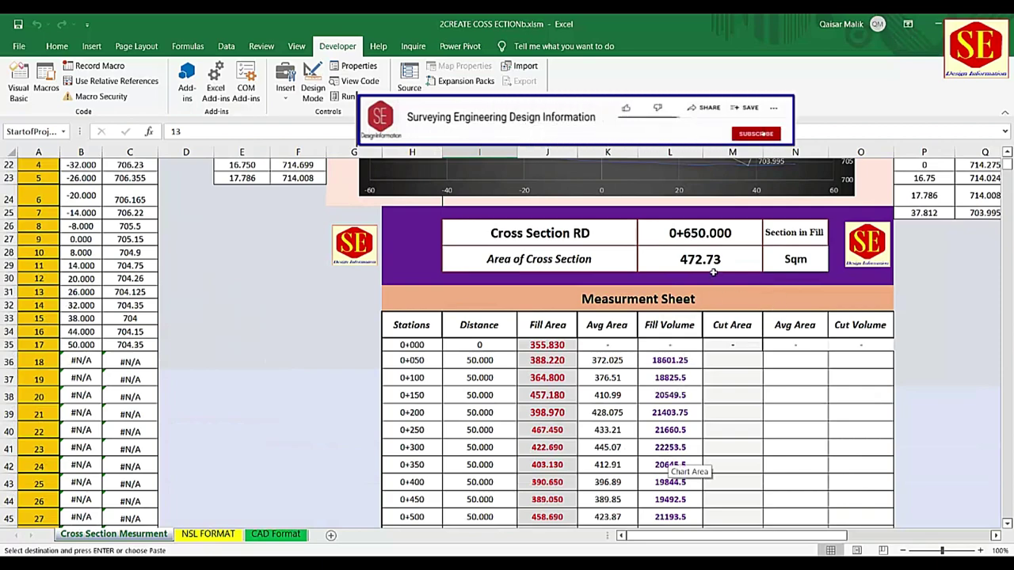
pyautogui.scroll(-1, 673, 267)
pyautogui.scroll(-1, 673, 267)
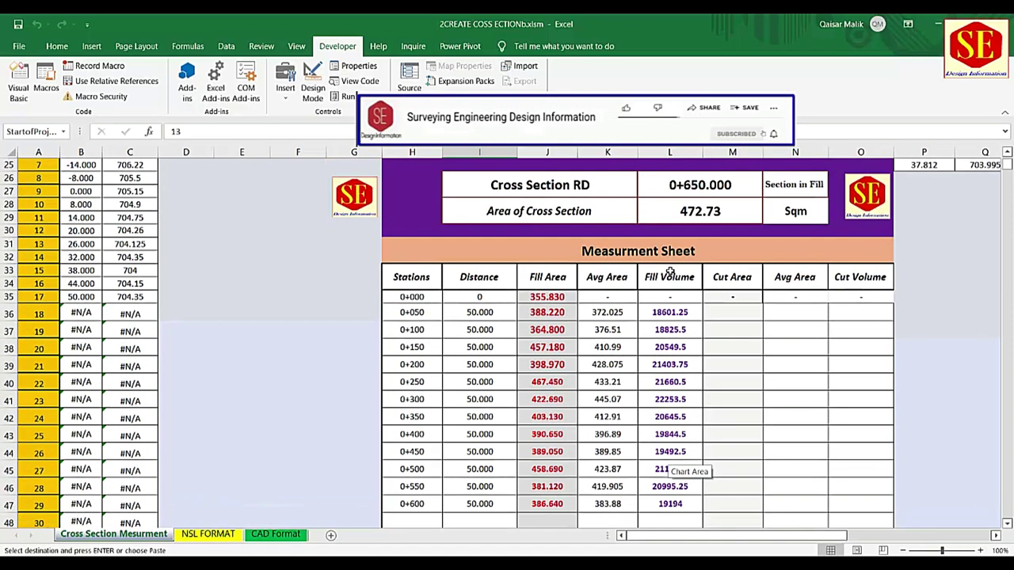
pyautogui.scroll(-1, 666, 253)
pyautogui.click(551, 483)
pyautogui.write('47')
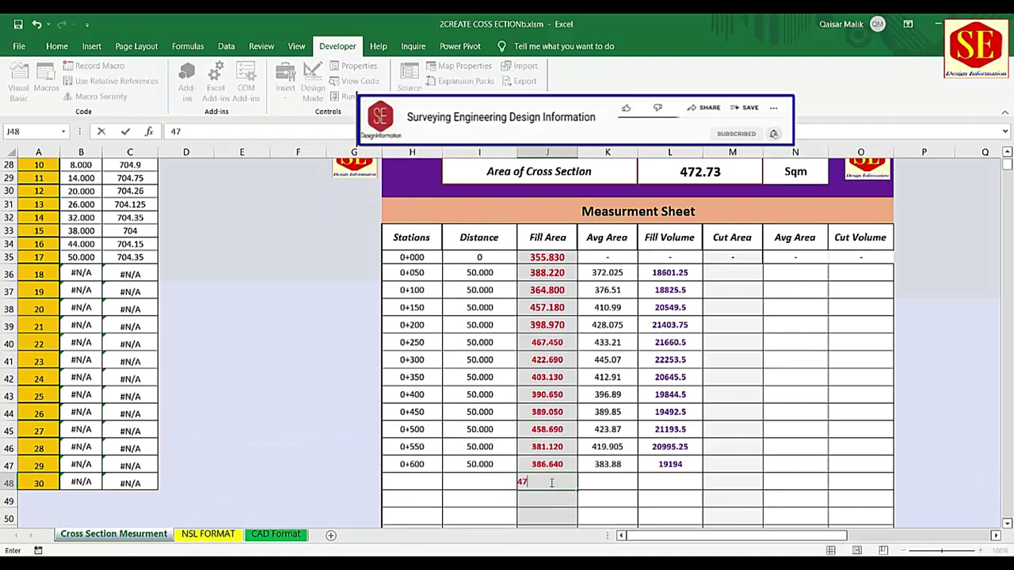
pyautogui.write('2.73')
pyautogui.press('Return')
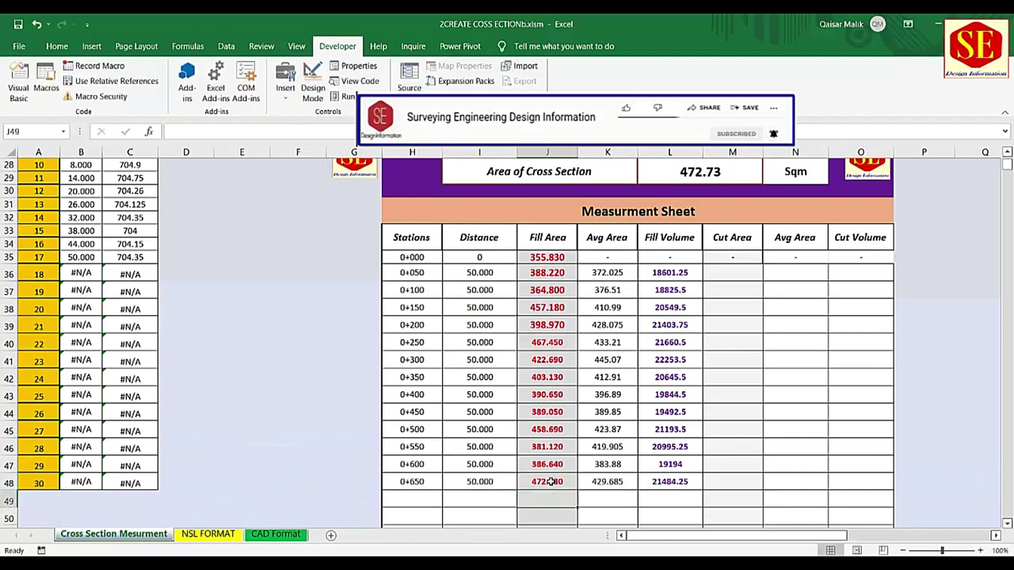
# - Advance to station 0+700 and record its fill area as 422.84
pyautogui.scroll(5, 555, 476)
pyautogui.scroll(4, 713, 332)
pyautogui.click(360, 306)
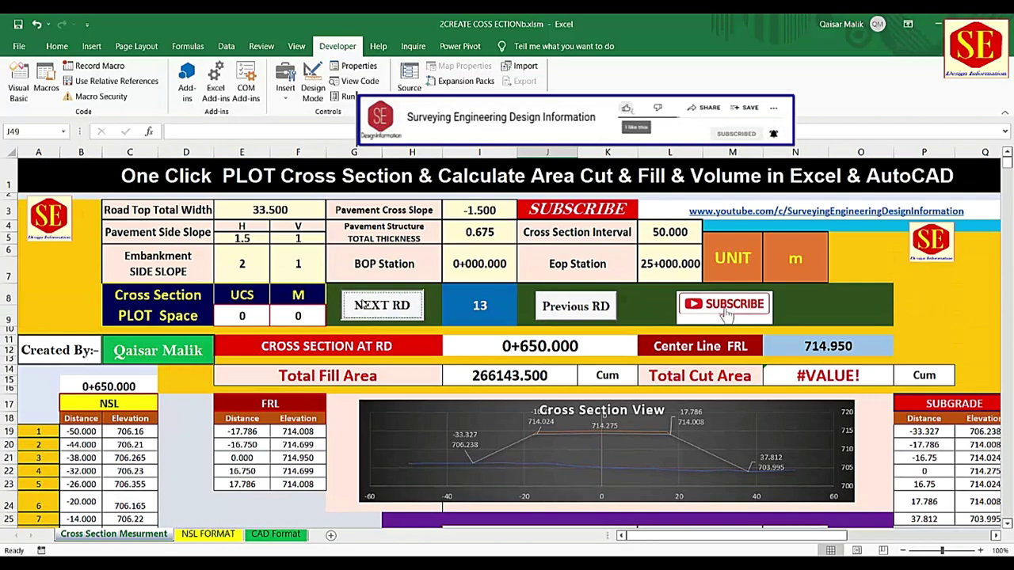
pyautogui.scroll(-5, 681, 333)
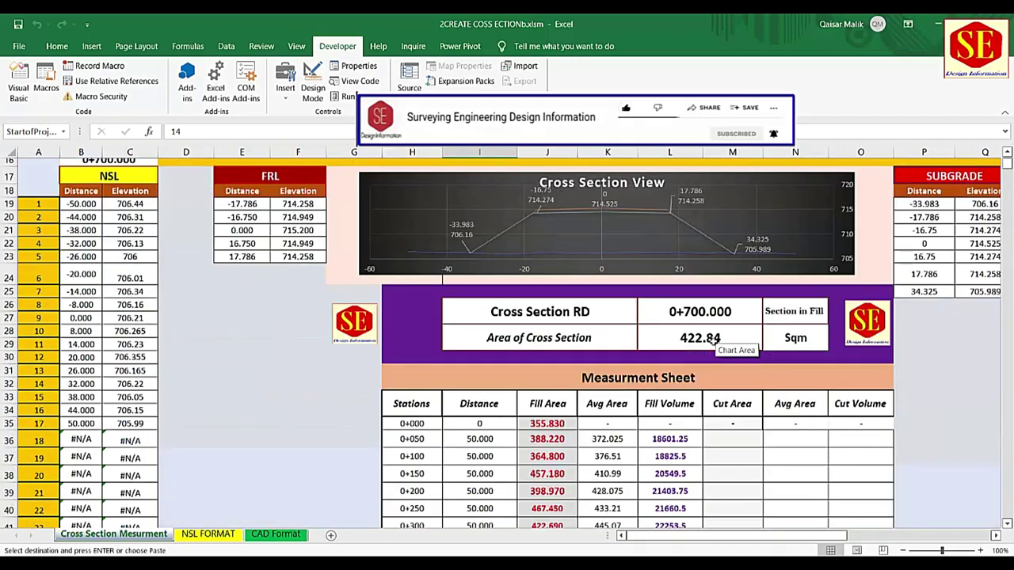
pyautogui.scroll(-2, 650, 397)
pyautogui.scroll(-2, 600, 446)
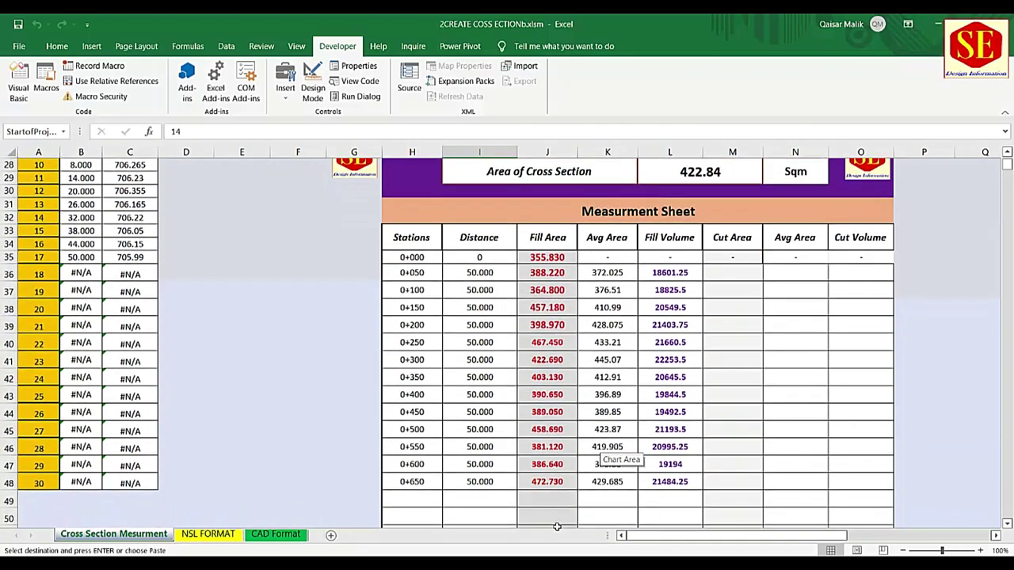
pyautogui.write('422.84')
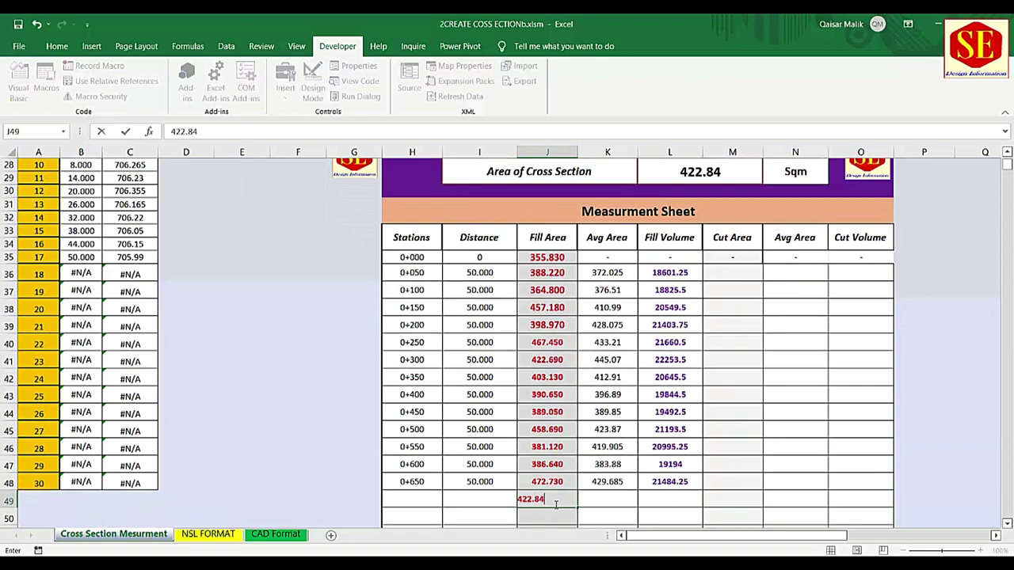
pyautogui.press('Return')
# - Advance to station 0+750 and record its fill area as 437.39
pyautogui.scroll(4, 730, 404)
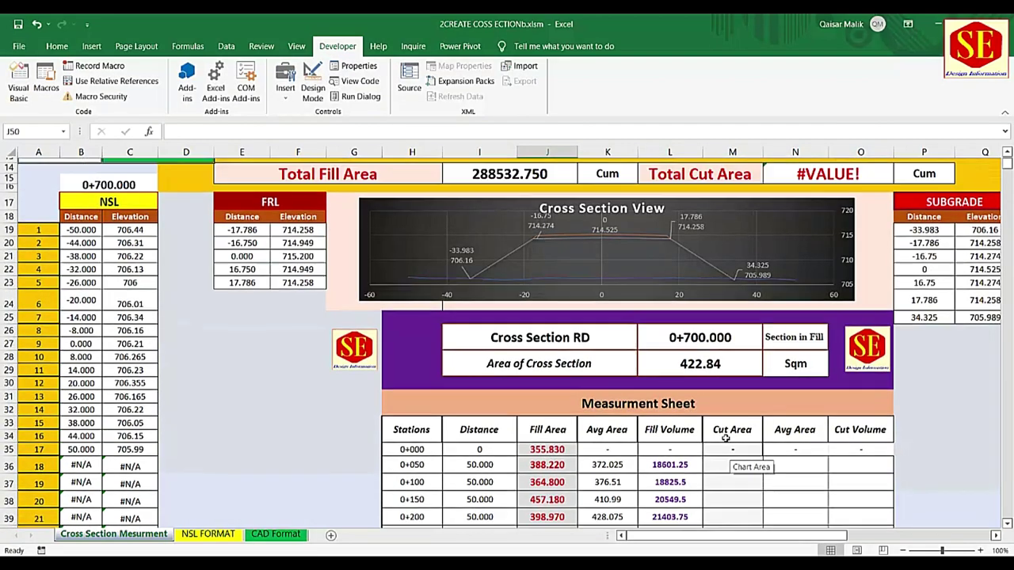
pyautogui.scroll(5, 729, 404)
pyautogui.click(406, 311)
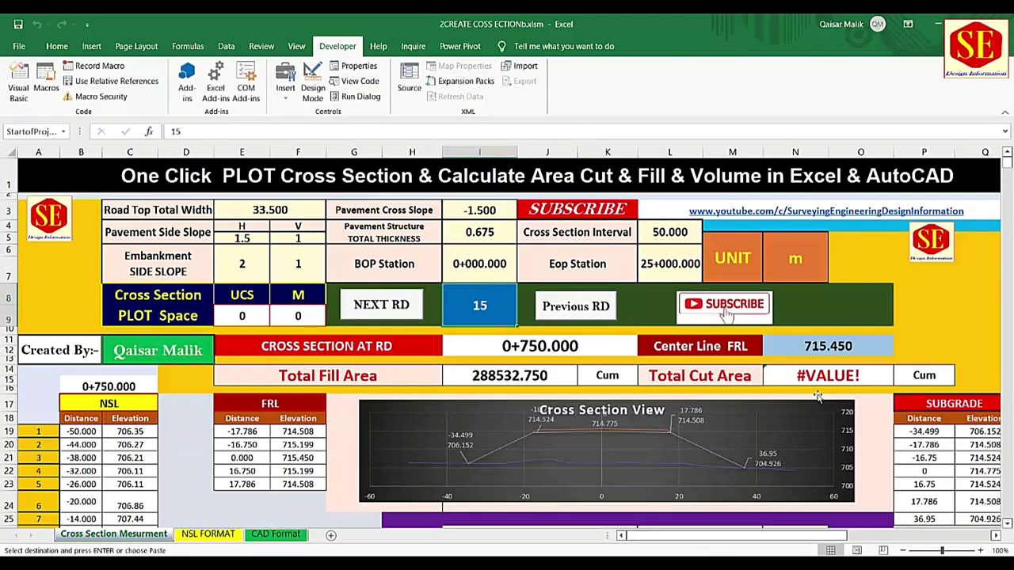
pyautogui.scroll(-3, 792, 381)
pyautogui.scroll(-2, 850, 379)
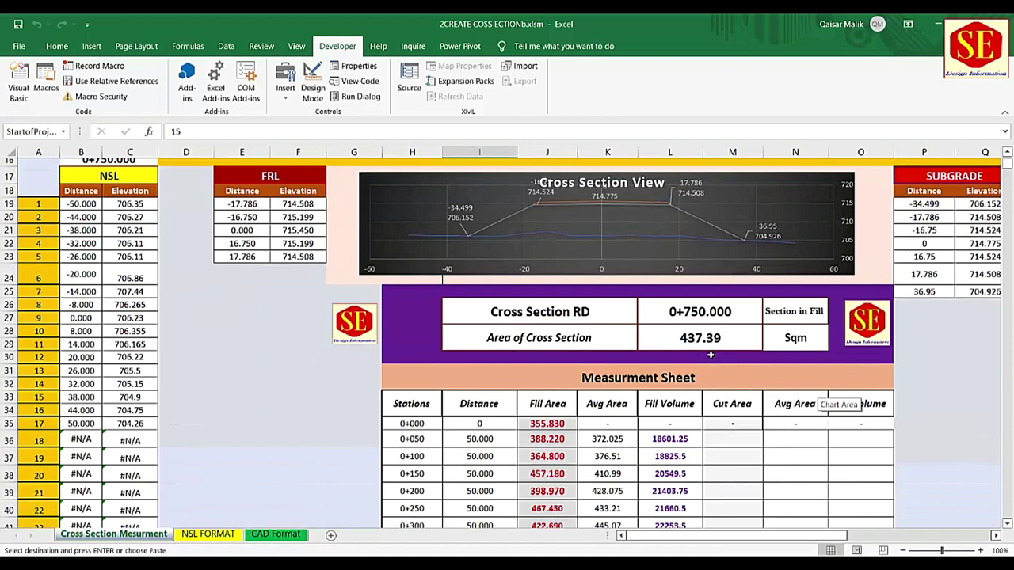
pyautogui.scroll(-3, 711, 355)
pyautogui.scroll(-1, 673, 396)
pyautogui.click(553, 514)
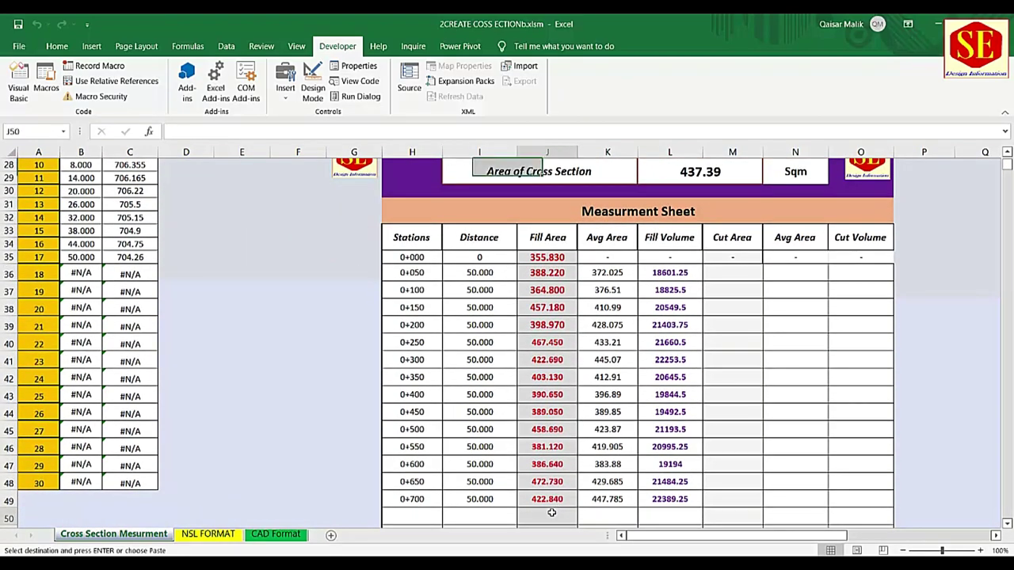
pyautogui.write('437.39')
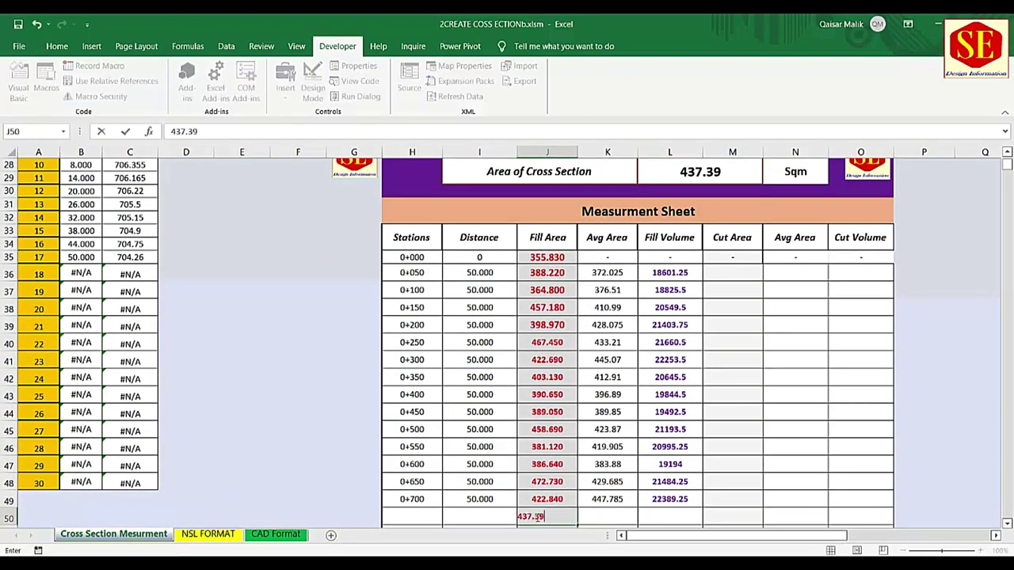
pyautogui.press('Return')
# - Advance to station 0+800 and record its fill area as 355.51
pyautogui.scroll(6, 490, 290)
pyautogui.scroll(3, 491, 290)
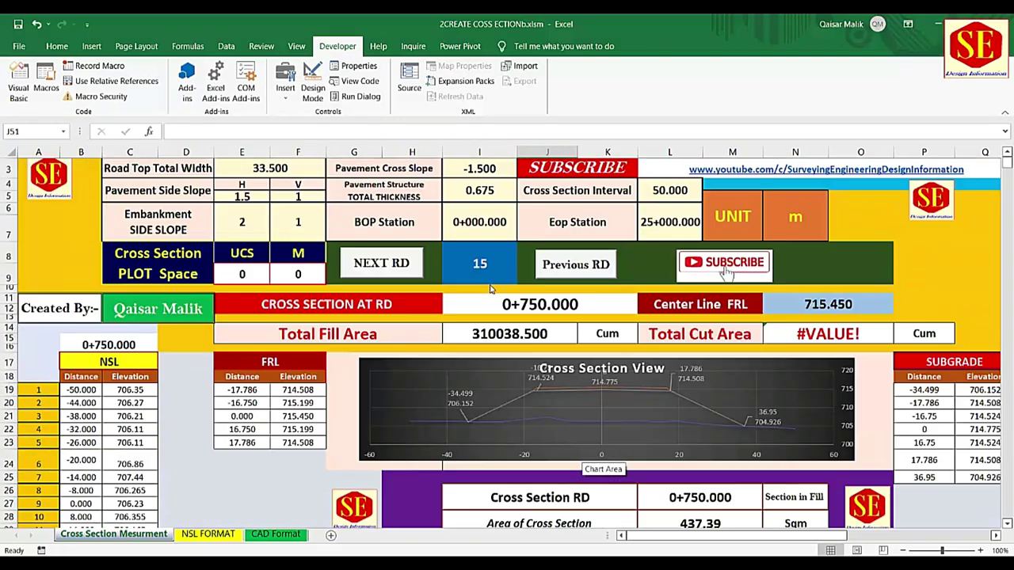
pyautogui.click(408, 265)
pyautogui.scroll(-4, 793, 364)
pyautogui.scroll(-1, 792, 365)
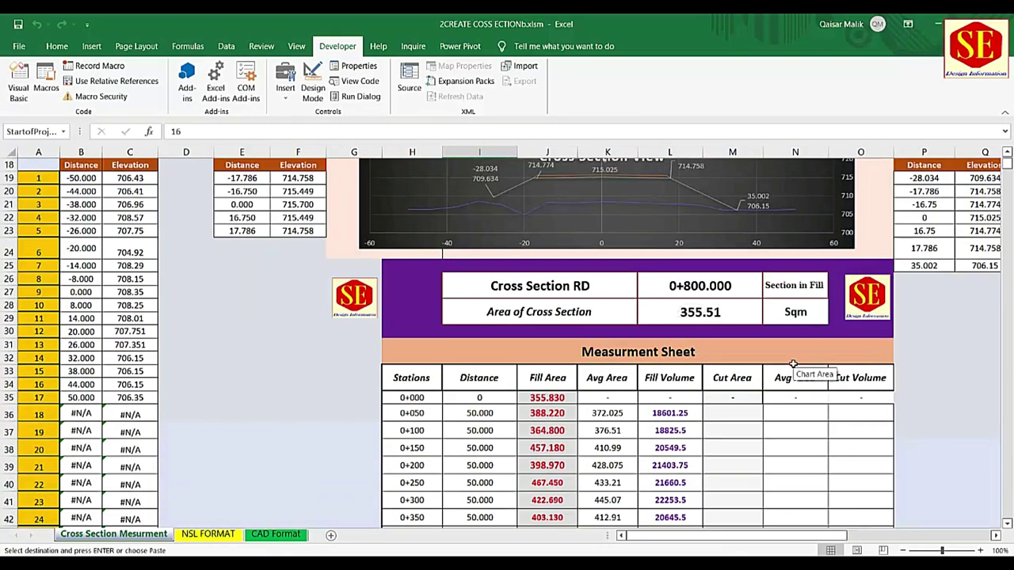
pyautogui.scroll(-3, 792, 365)
pyautogui.scroll(-3, 793, 364)
pyautogui.click(549, 436)
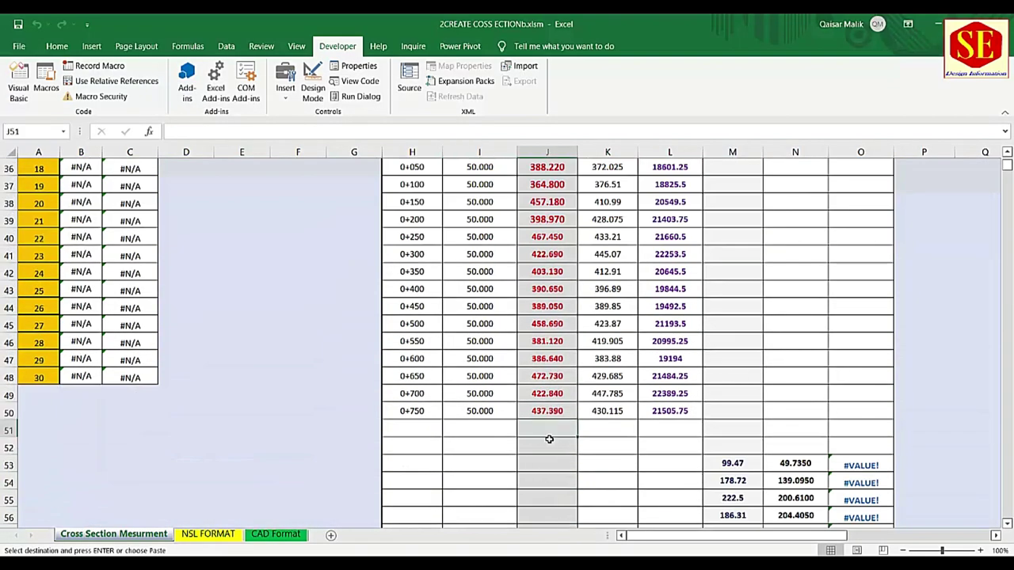
pyautogui.write('355.')
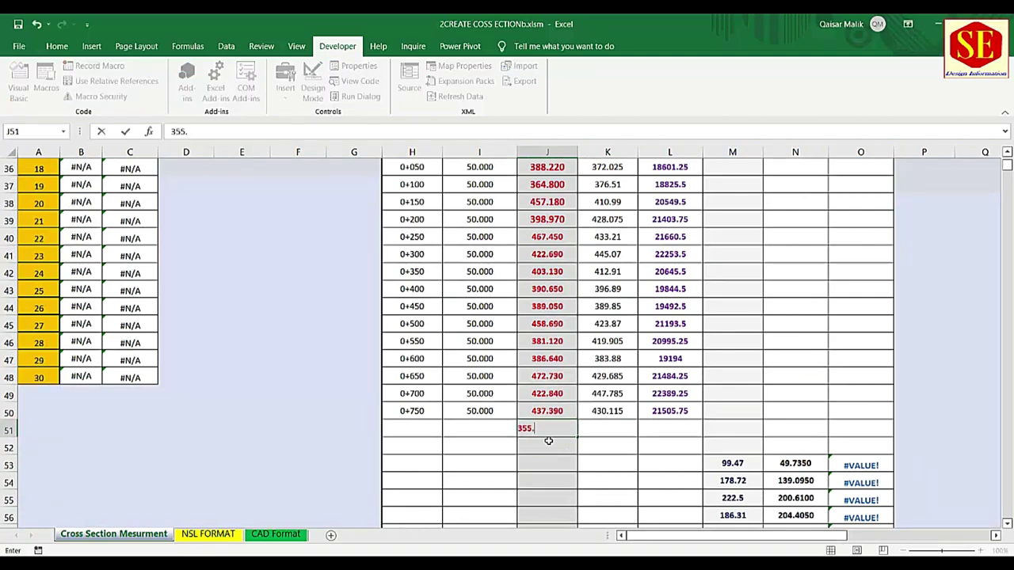
pyautogui.write('51')
pyautogui.press('Return')
# - Advance to station 0+850, record its fill area as 347.25, then move to section 0+900
pyautogui.scroll(6, 376, 373)
pyautogui.scroll(6, 375, 372)
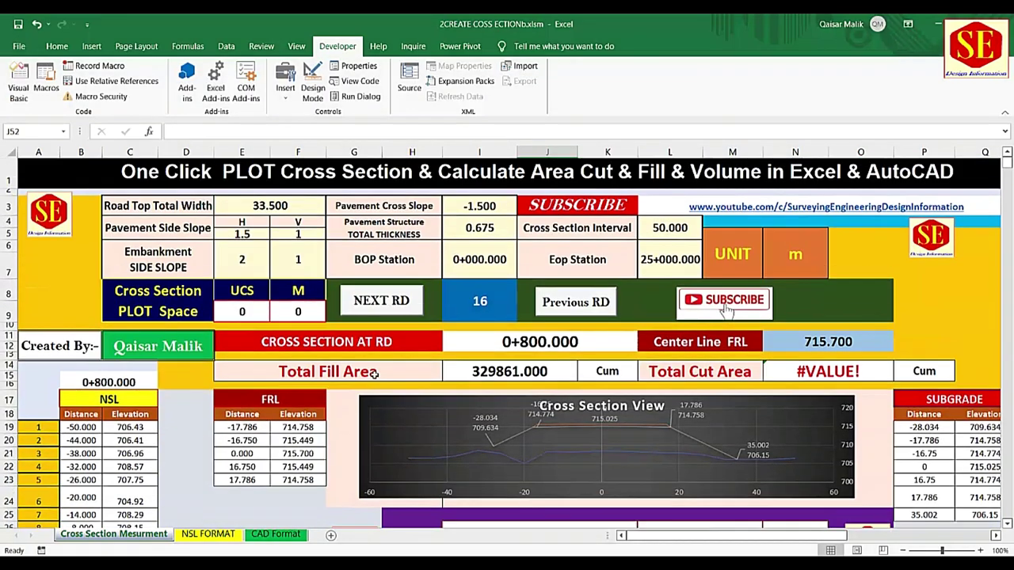
pyautogui.click(388, 304)
pyautogui.scroll(-4, 726, 376)
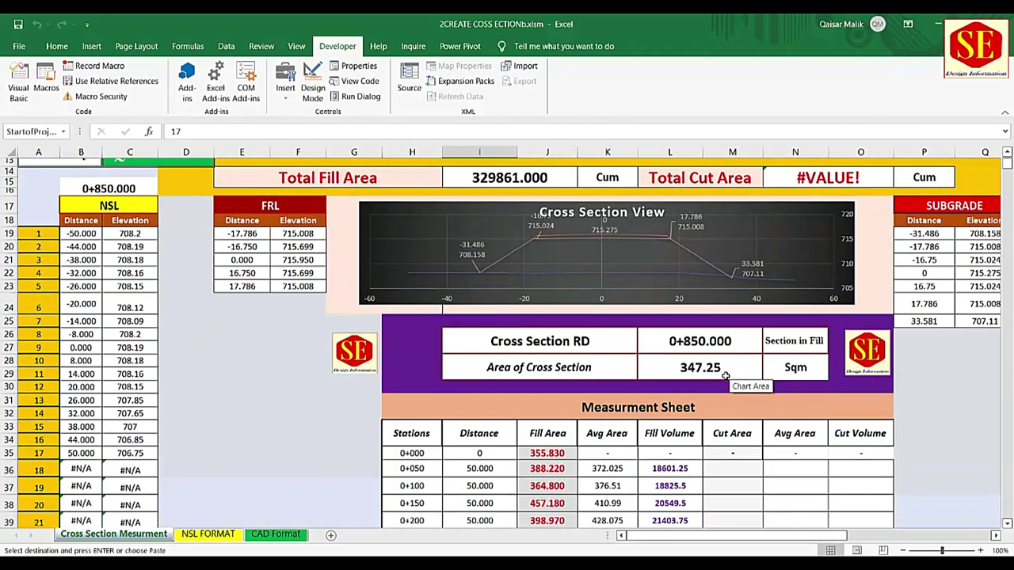
pyautogui.scroll(-1, 726, 376)
pyautogui.scroll(-8, 726, 376)
pyautogui.scroll(-2, 599, 320)
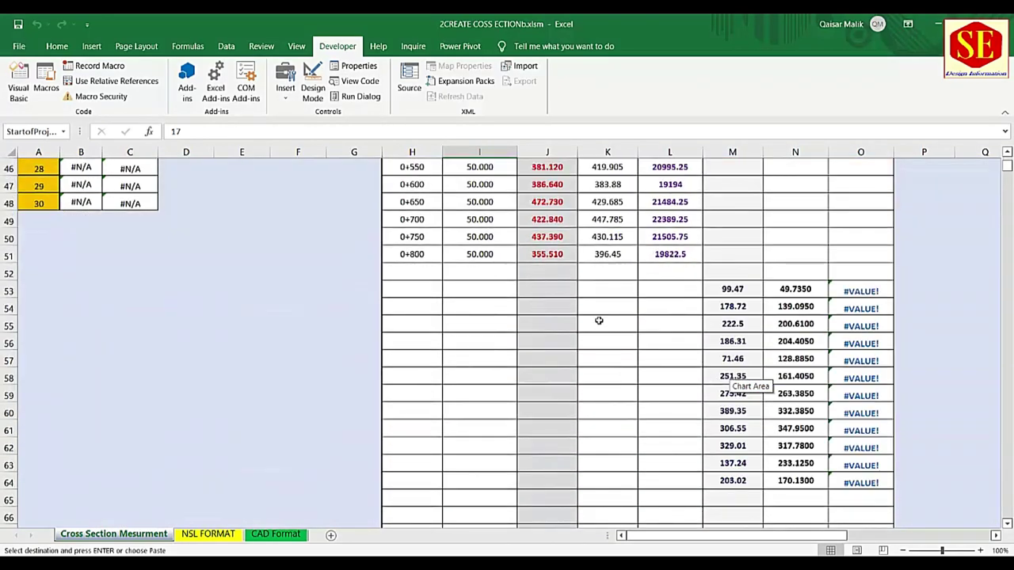
pyautogui.click(534, 260)
pyautogui.click(536, 273)
pyautogui.write('347')
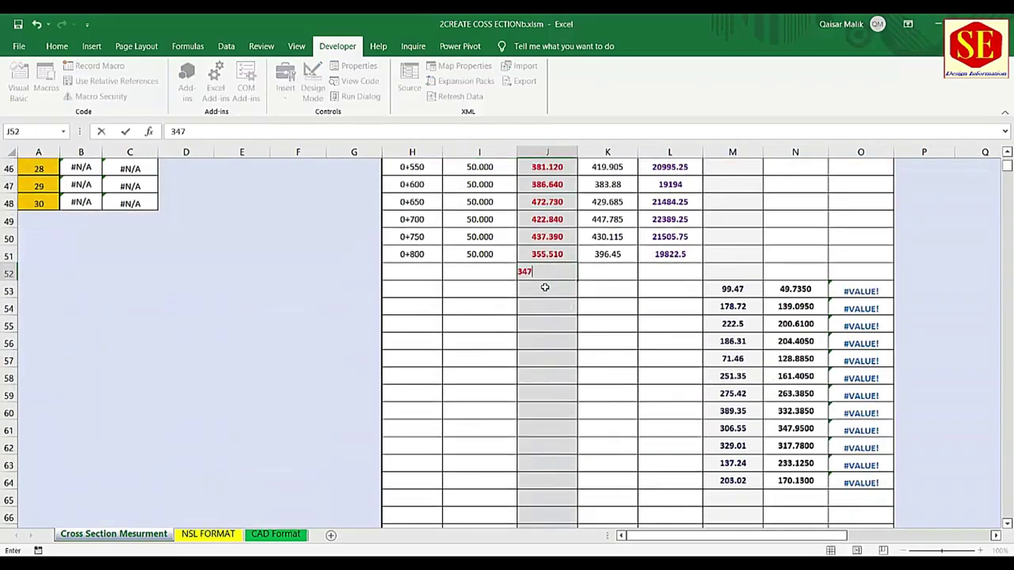
pyautogui.write('.25')
pyautogui.press('Return')
pyautogui.scroll(6, 607, 261)
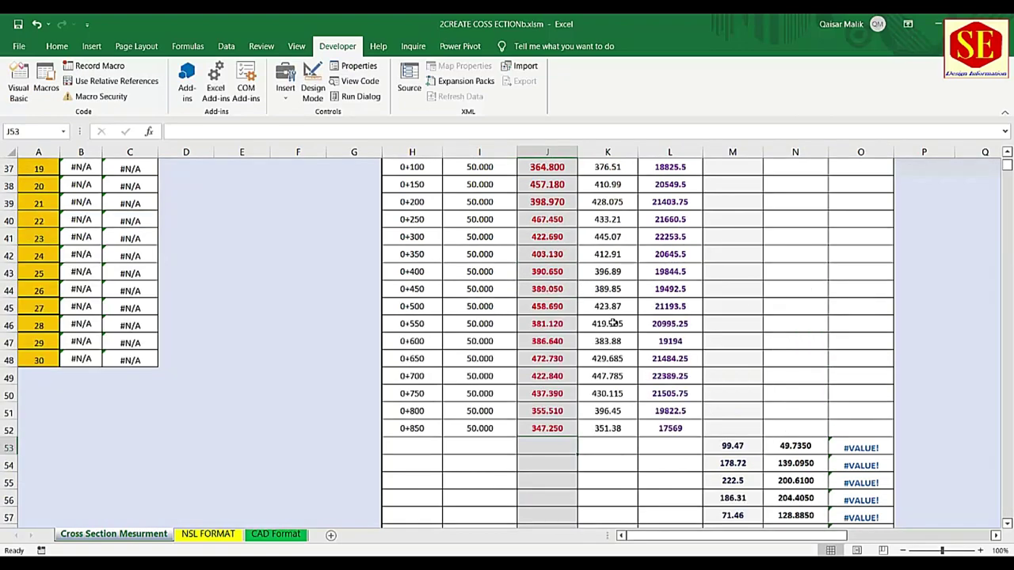
pyautogui.scroll(7, 611, 323)
pyautogui.click(388, 217)
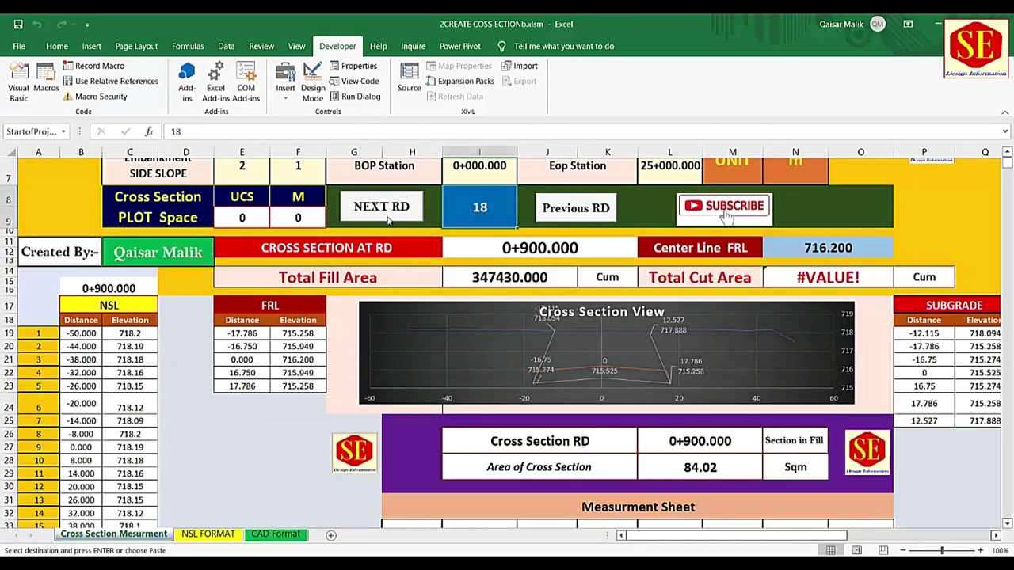
# - Set the embankment side slope value in E6 to -2
pyautogui.scroll(-2, 676, 321)
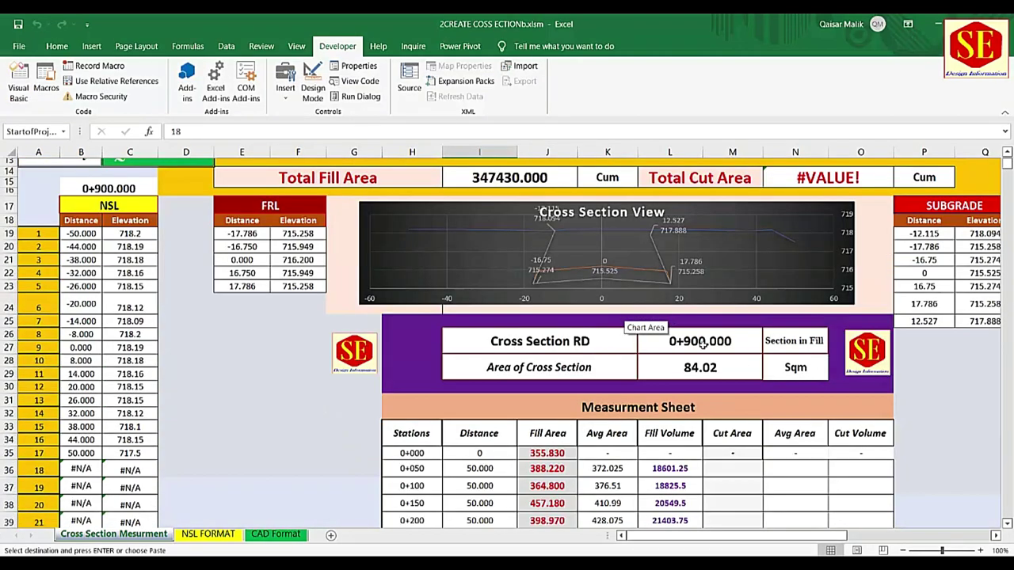
pyautogui.scroll(2, 680, 362)
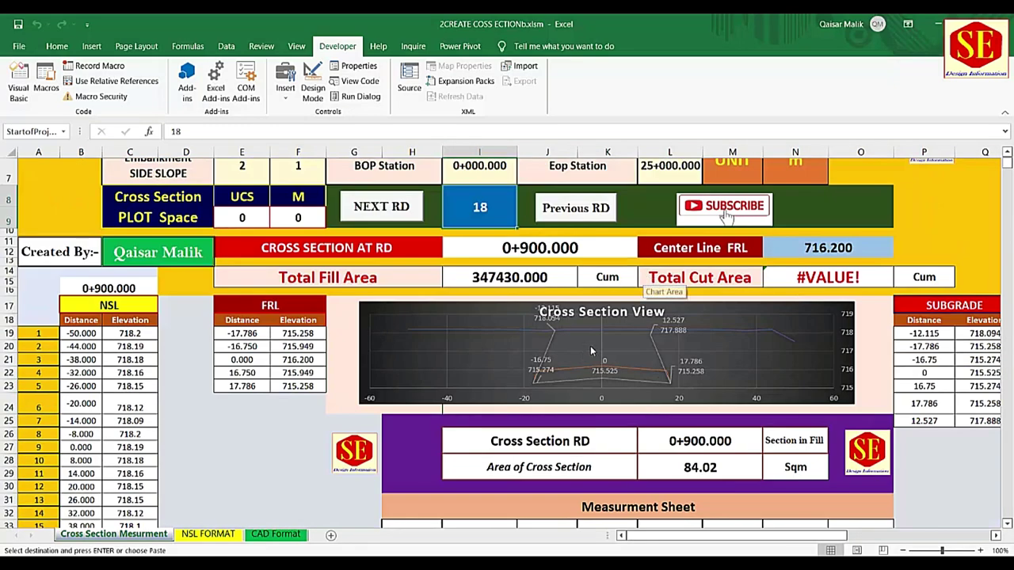
pyautogui.scroll(2, 597, 343)
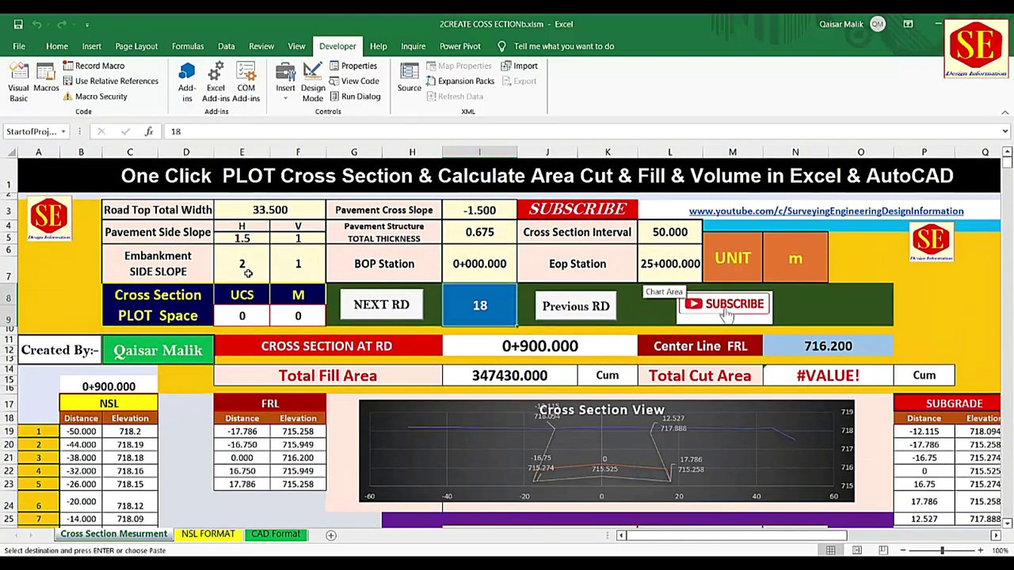
pyautogui.click(246, 271)
pyautogui.write('-2')
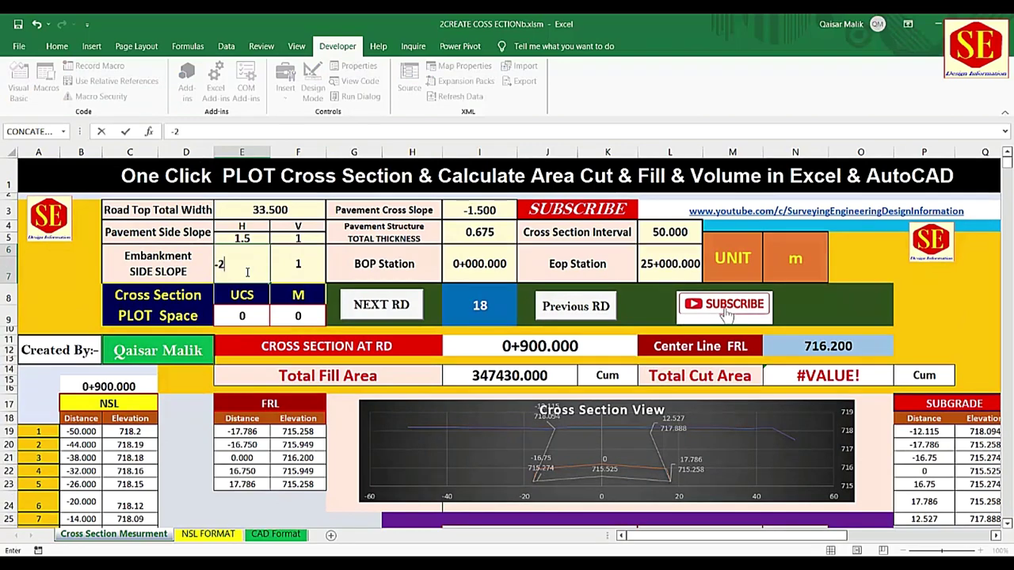
pyautogui.press('Return')
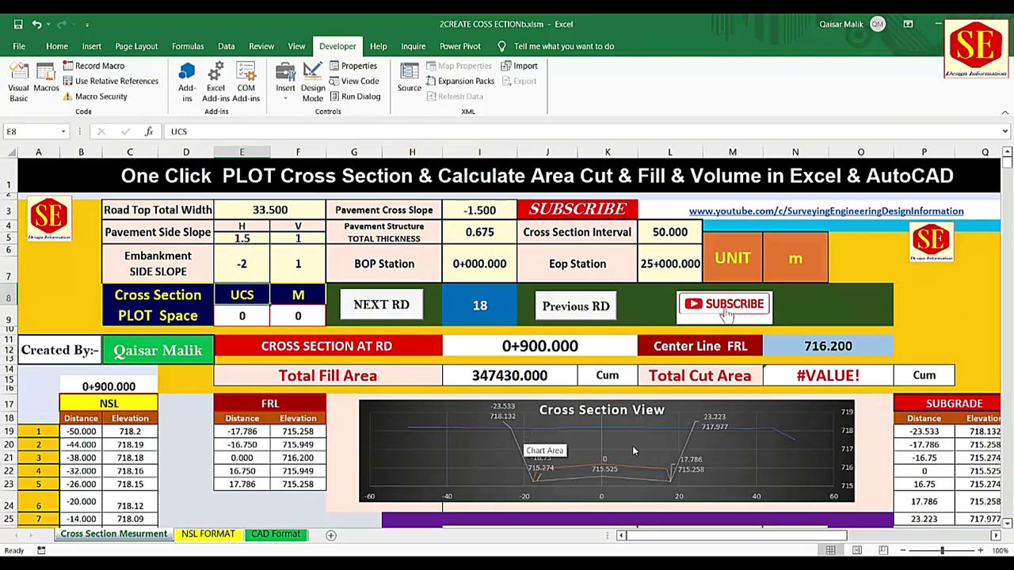
# - Check that section 0+900 now reads Section in Cut with area 115.47 sqm
pyautogui.scroll(-5, 657, 417)
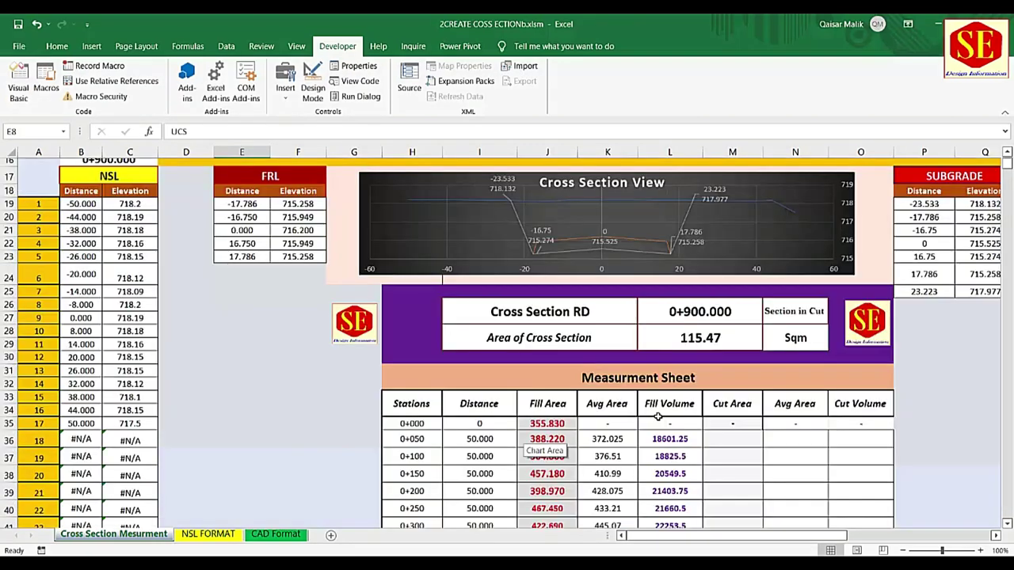
pyautogui.click(701, 337)
pyautogui.click(785, 313)
pyautogui.scroll(2, 785, 320)
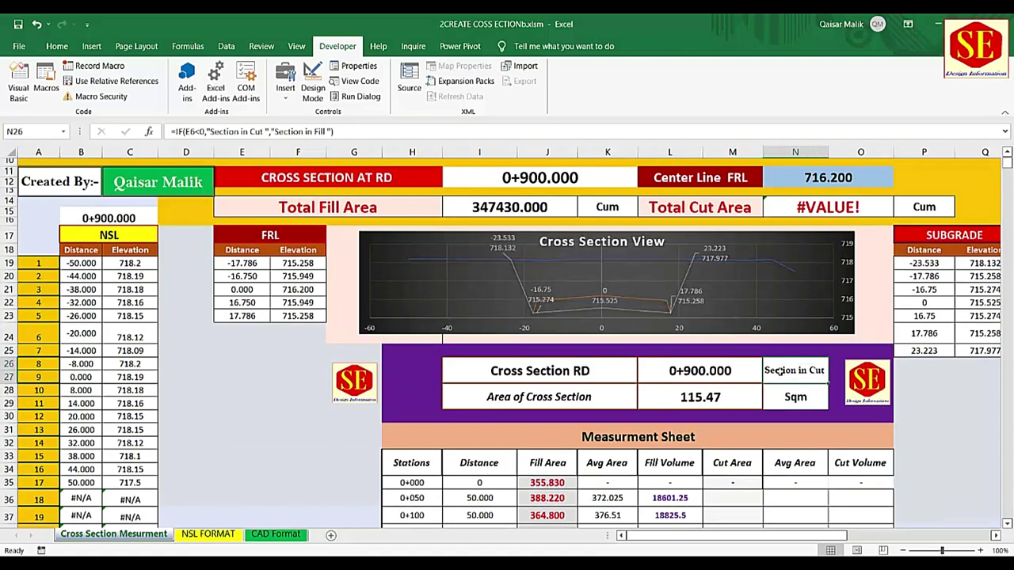
pyautogui.click(693, 403)
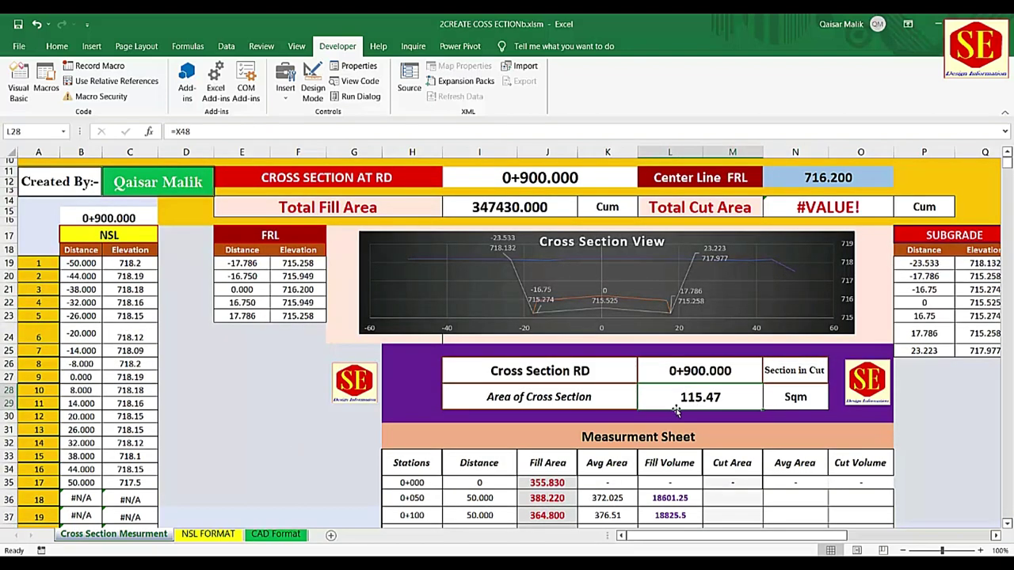
pyautogui.scroll(-5, 722, 403)
pyautogui.scroll(-5, 722, 402)
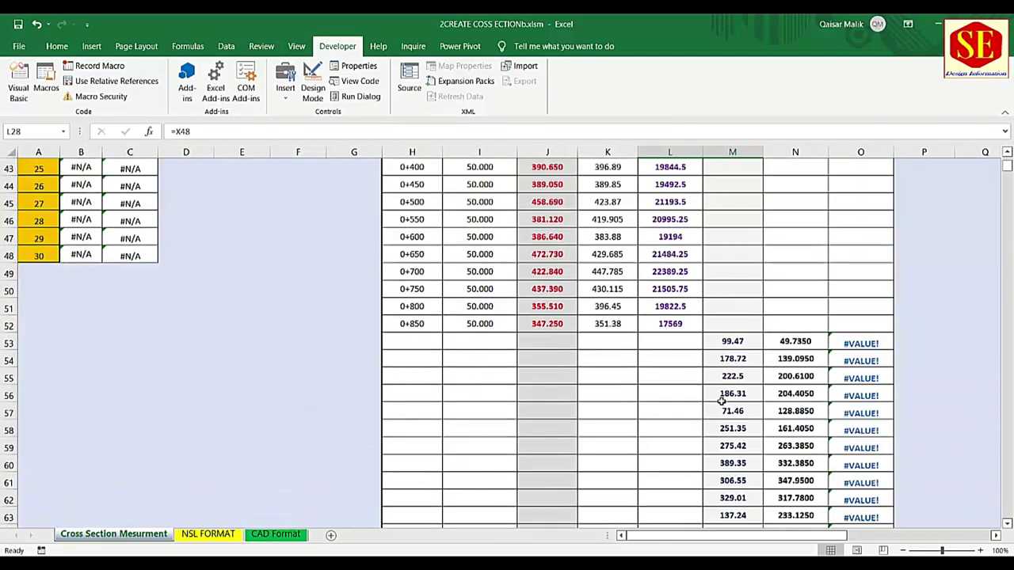
pyautogui.scroll(2, 720, 384)
pyautogui.scroll(2, 725, 382)
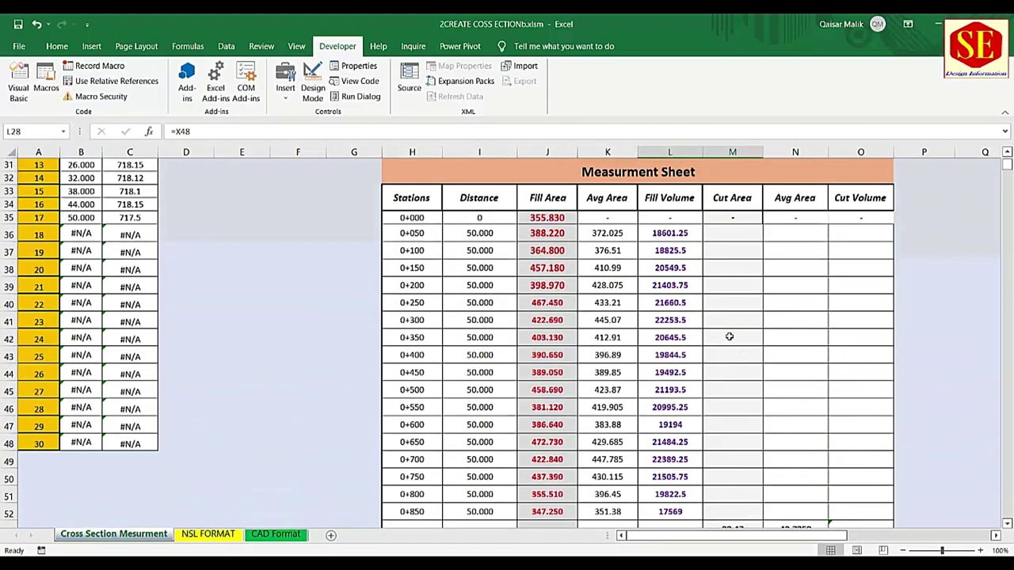
pyautogui.scroll(-1, 740, 358)
pyautogui.scroll(-1, 728, 409)
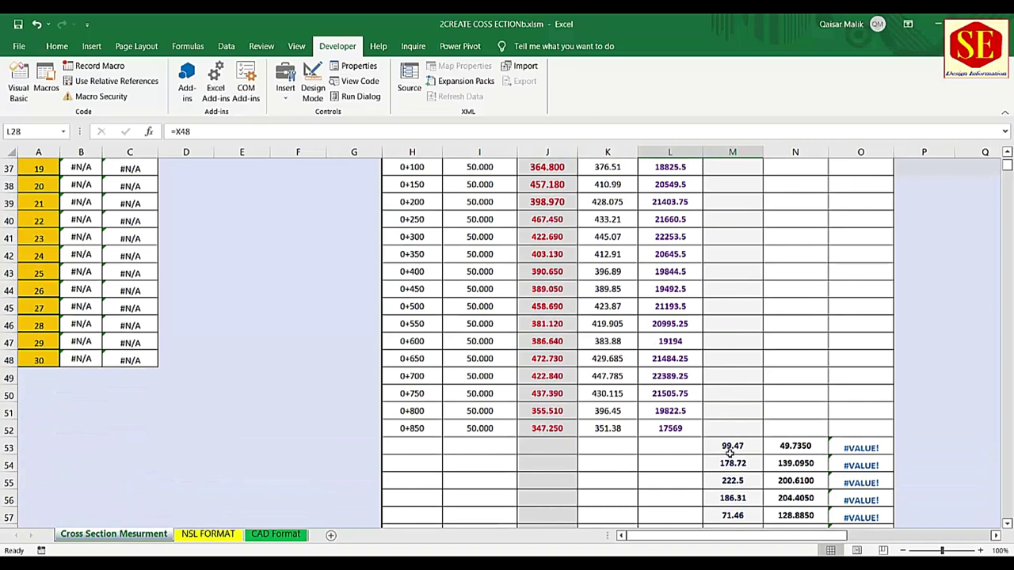
pyautogui.click(731, 446)
pyautogui.scroll(4, 720, 399)
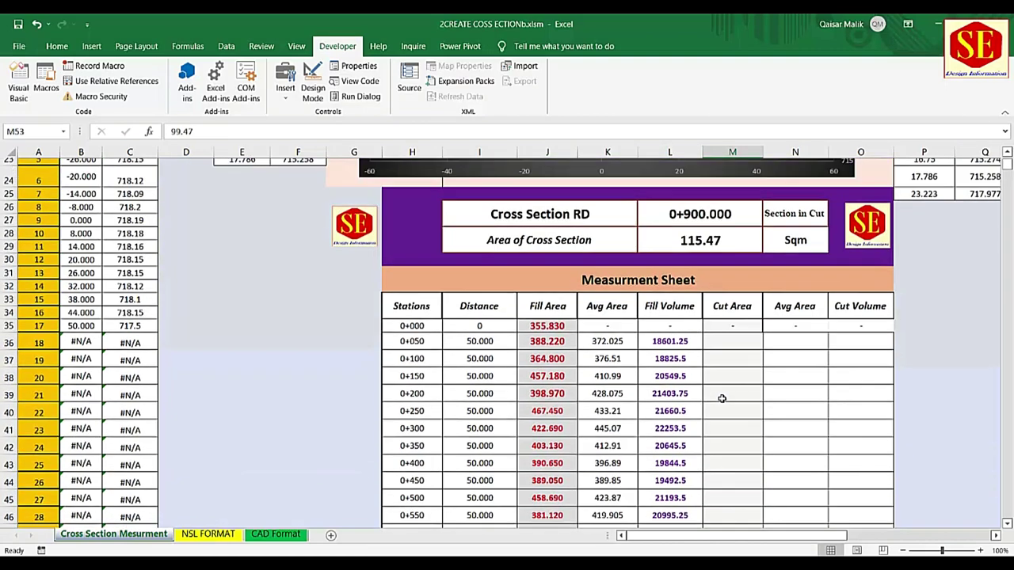
pyautogui.scroll(1, 700, 332)
pyautogui.scroll(-5, 843, 463)
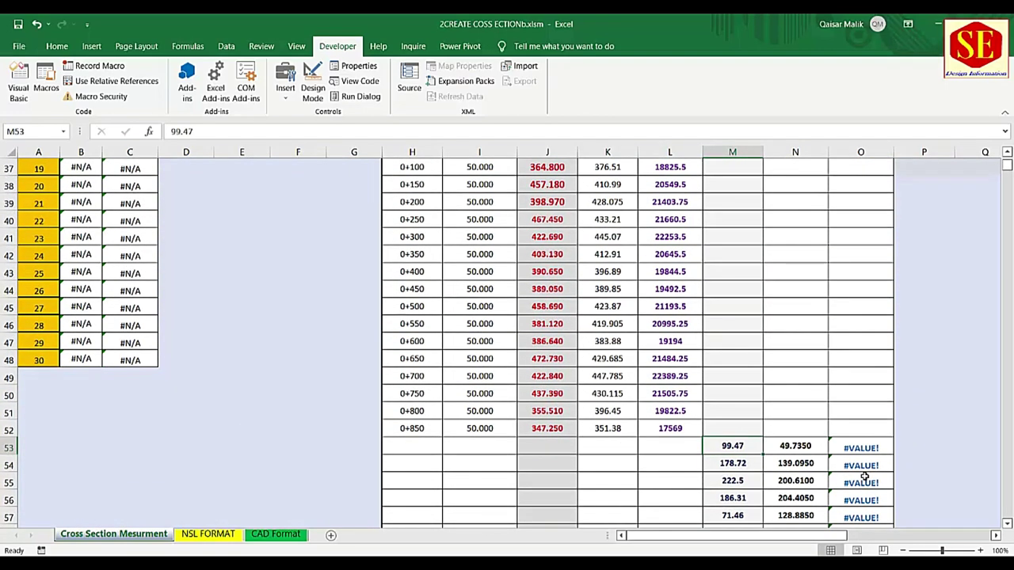
pyautogui.write('115')
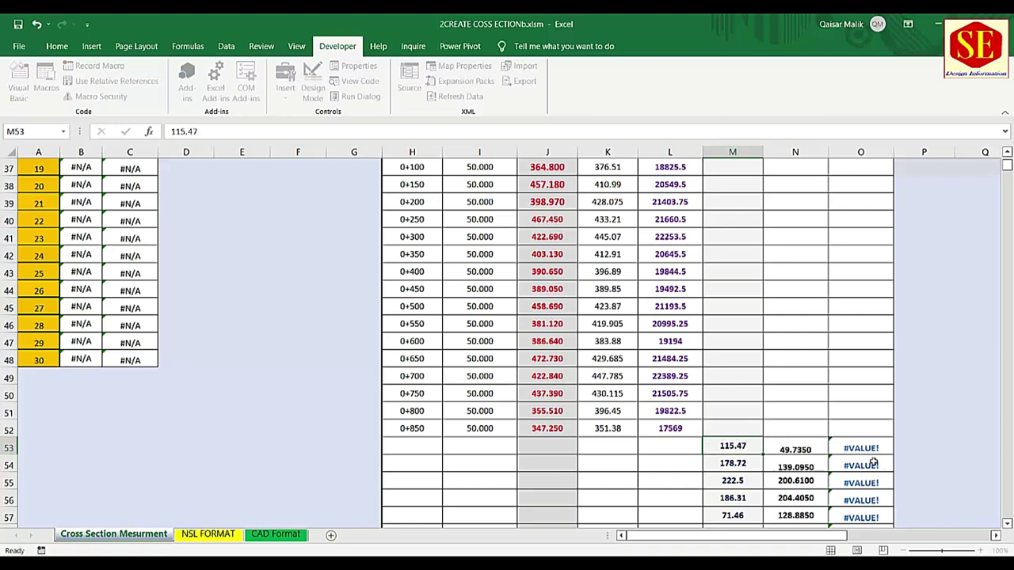
pyautogui.press('Return')
pyautogui.scroll(-3, 812, 332)
pyautogui.moveTo(741, 289); pyautogui.dragTo(735, 483)
pyautogui.press('Delete')
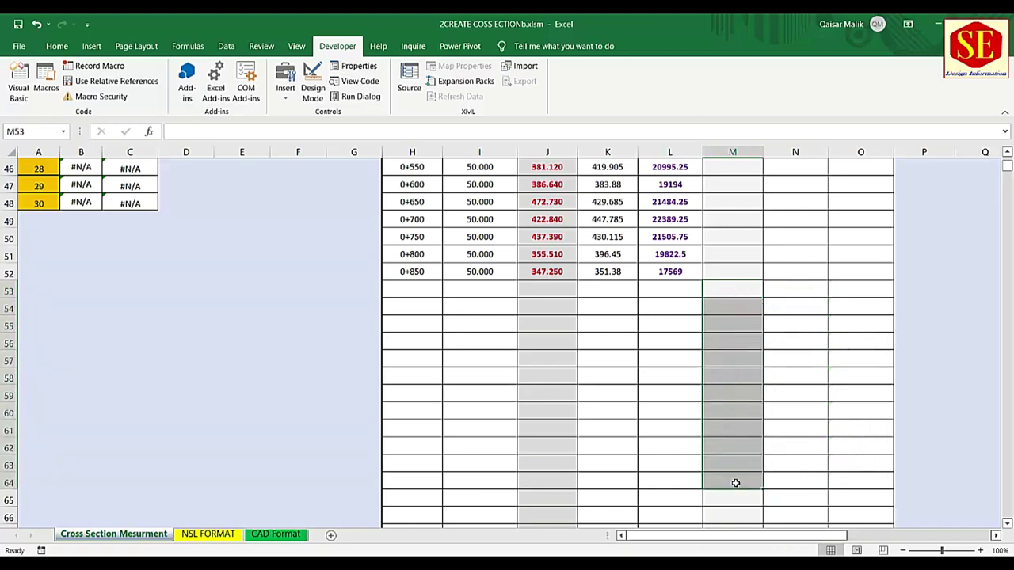
pyautogui.scroll(2, 798, 311)
pyautogui.click(799, 396)
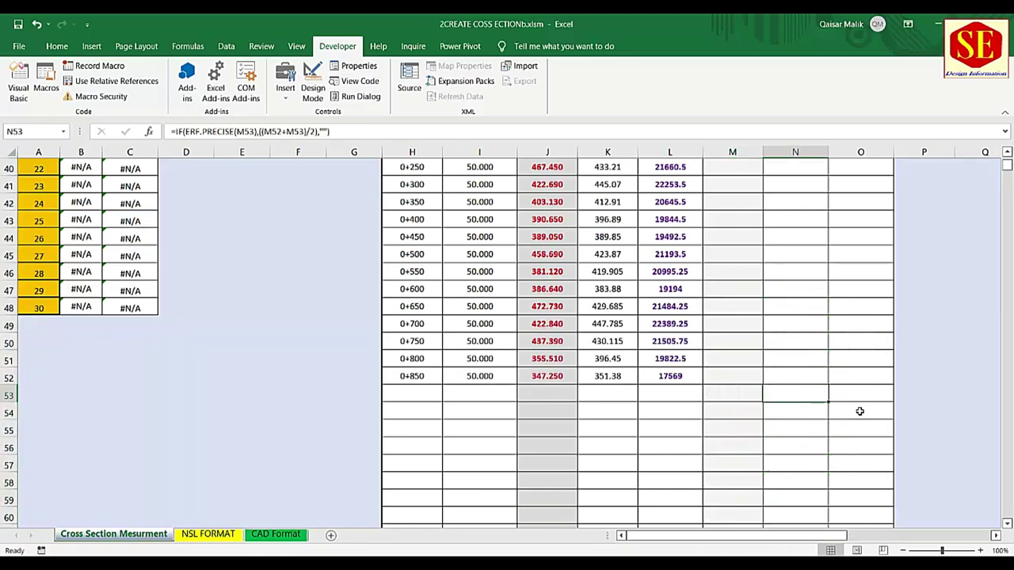
# - Enter fill area 0 and cut area 115.47 for station 0+900, checking the cut volume in O53
pyautogui.click(546, 393)
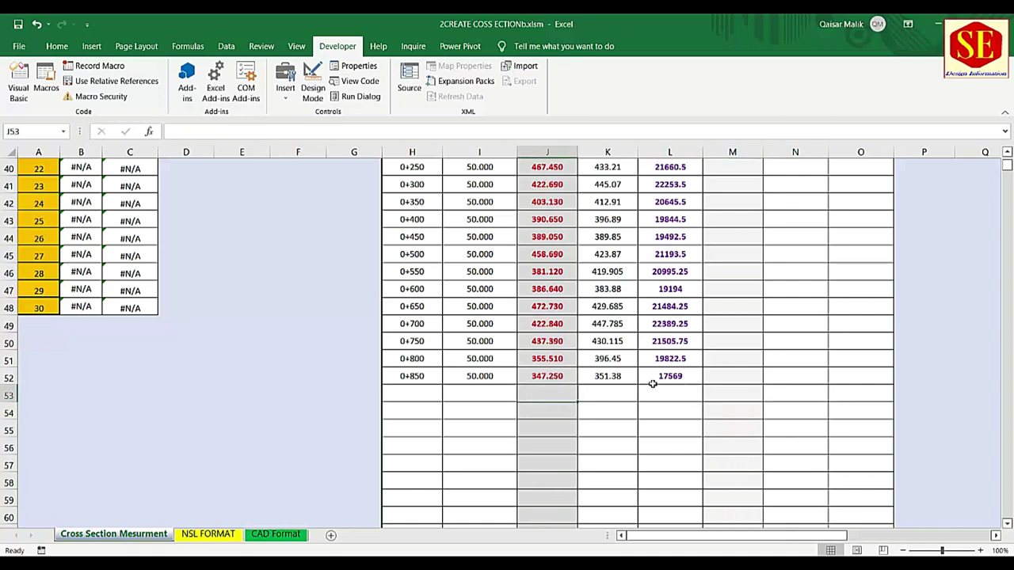
pyautogui.write('0')
pyautogui.press('Return')
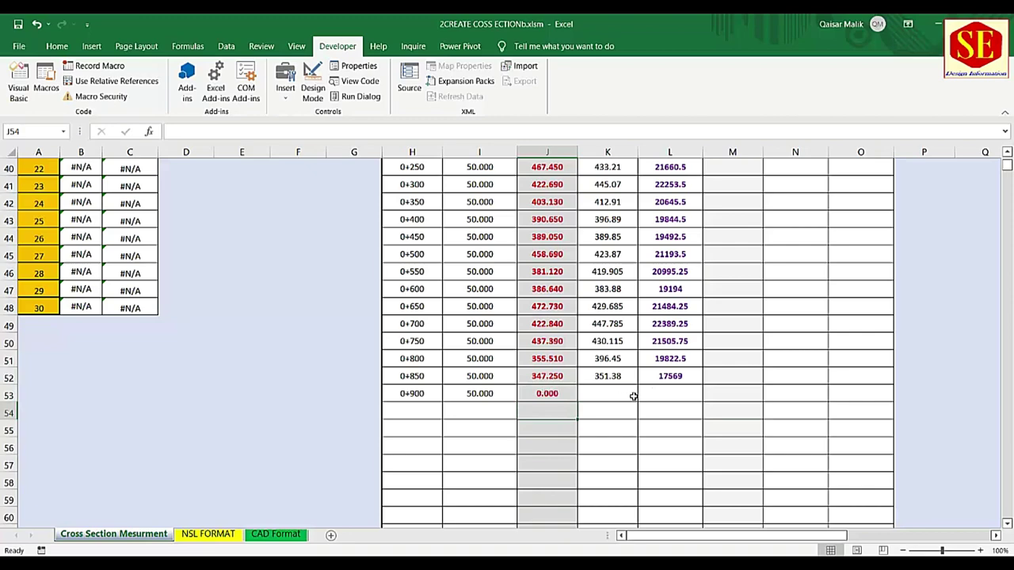
pyautogui.scroll(6, 717, 395)
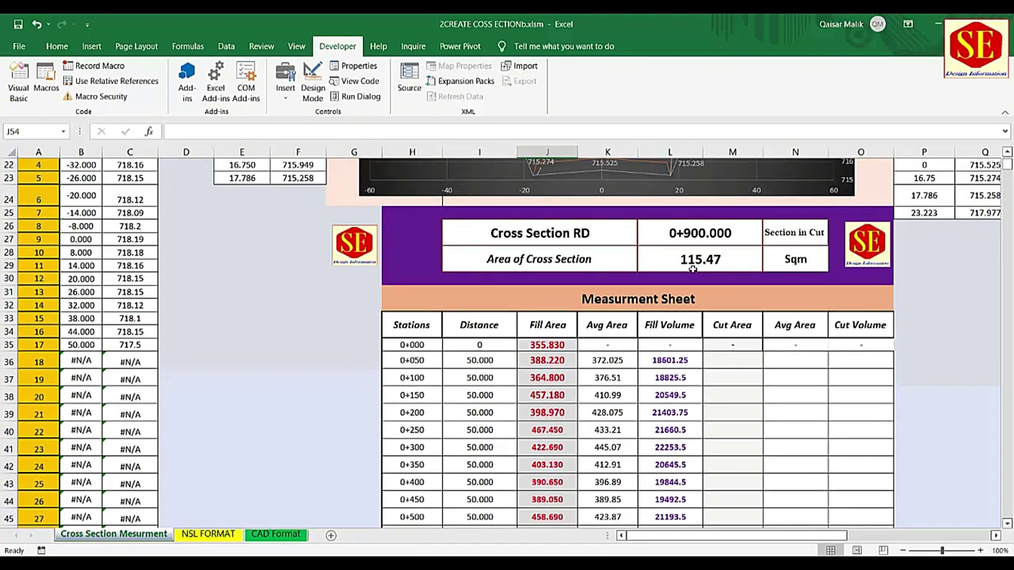
pyautogui.scroll(-3, 718, 269)
pyautogui.scroll(-4, 697, 310)
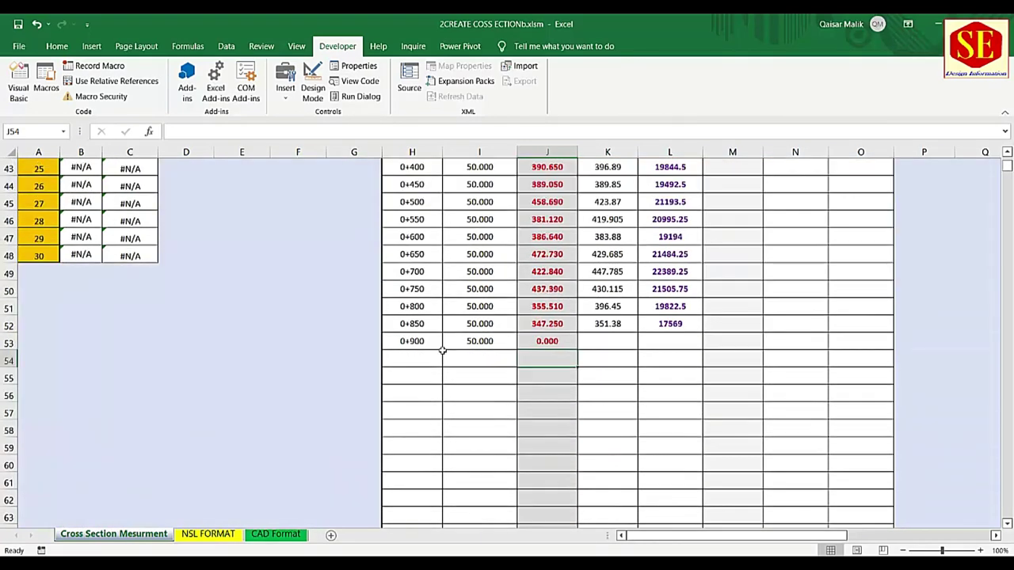
pyautogui.click(727, 347)
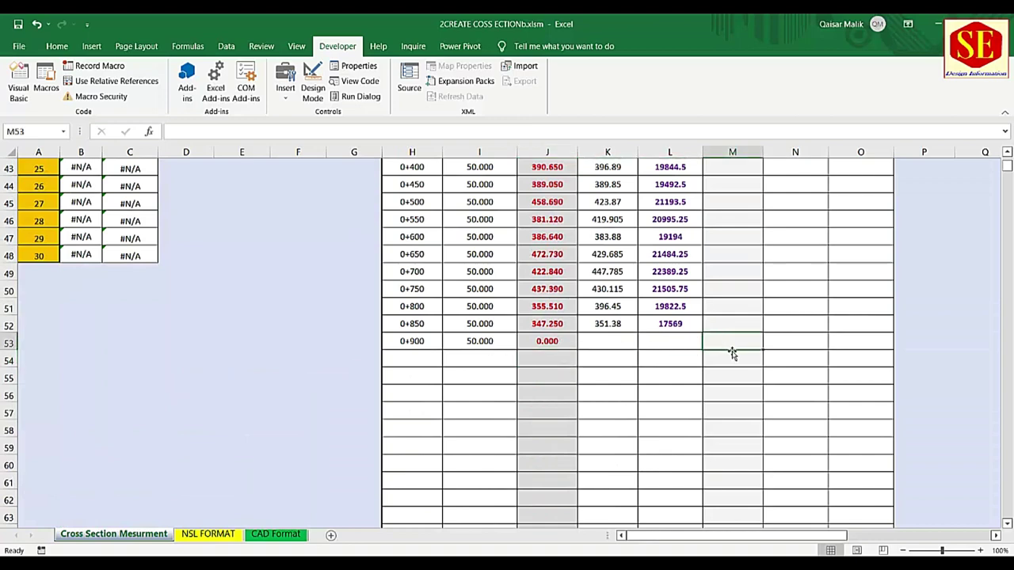
pyautogui.write('115.47')
pyautogui.press('Return')
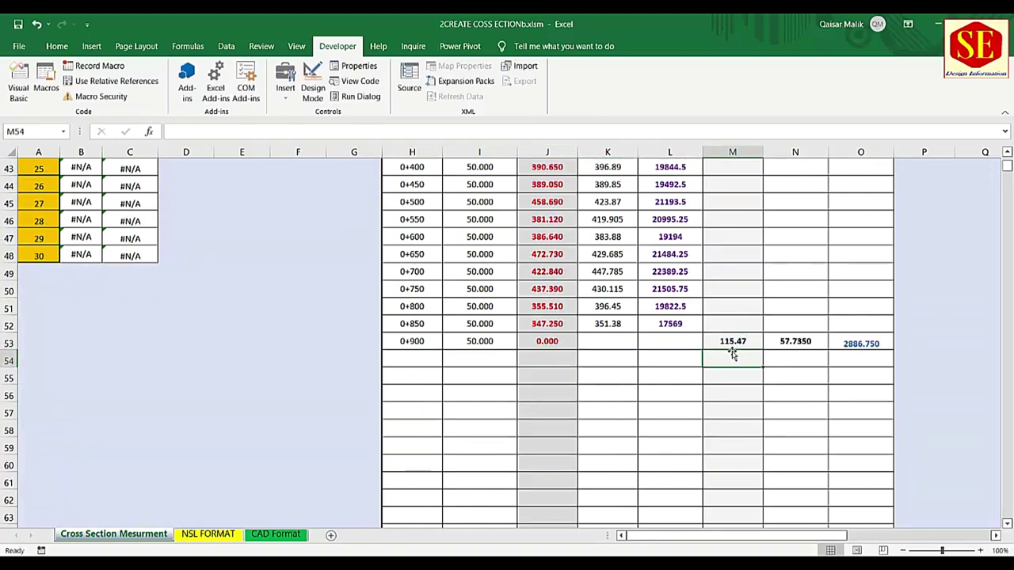
pyautogui.scroll(1, 788, 345)
pyautogui.click(862, 394)
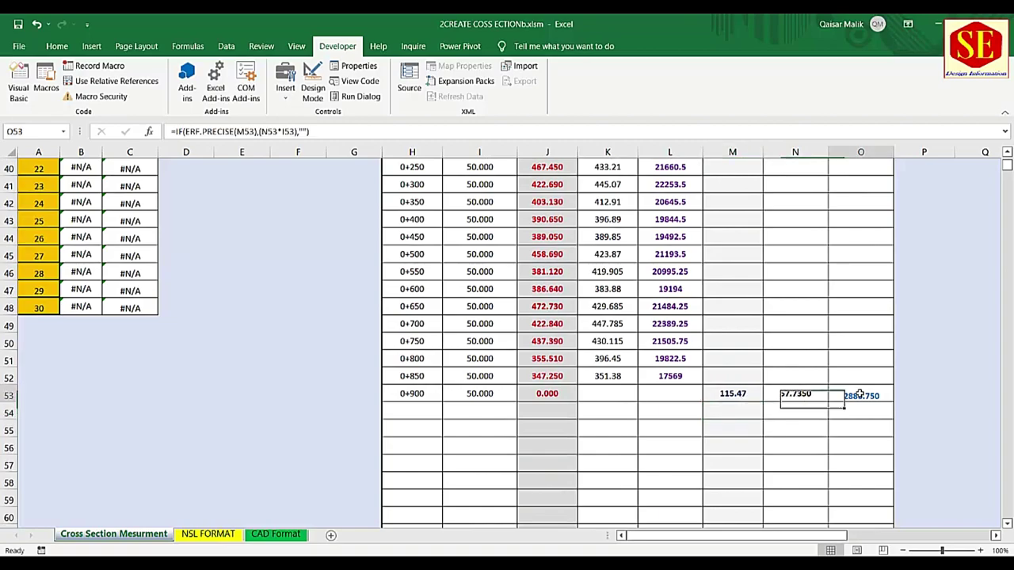
pyautogui.scroll(6, 767, 378)
pyautogui.scroll(2, 713, 333)
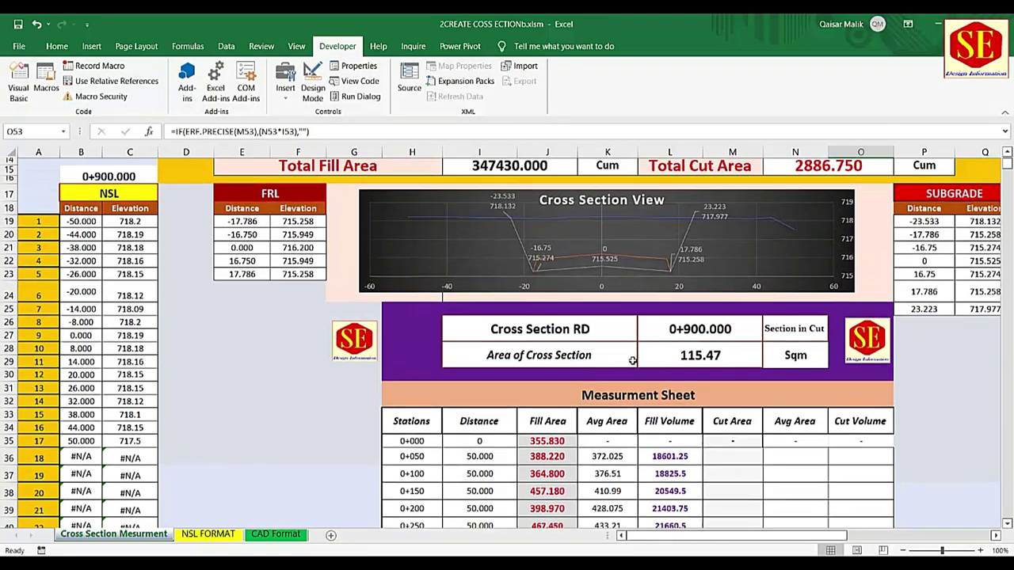
pyautogui.scroll(3, 555, 277)
# - Advance the section to station 0+950 and enter fill area 0 and cut area 201.23
pyautogui.click(404, 212)
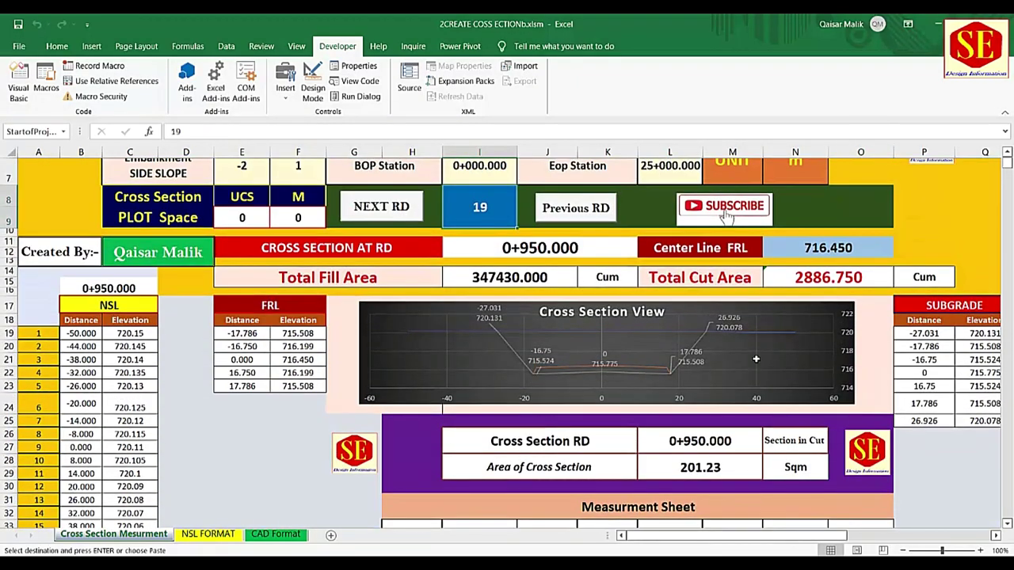
pyautogui.scroll(-4, 703, 394)
pyautogui.scroll(-6, 695, 326)
pyautogui.scroll(-2, 696, 326)
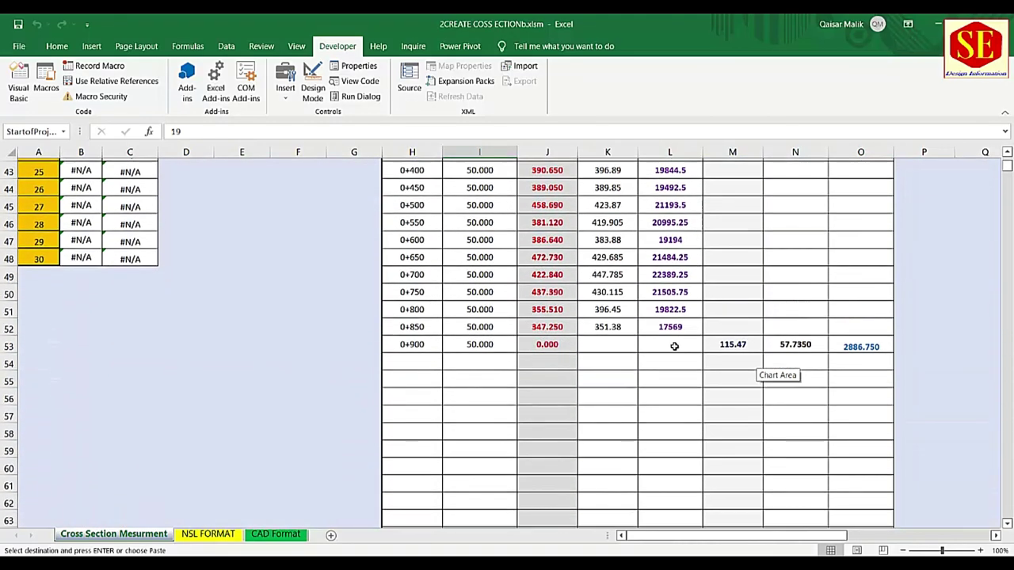
pyautogui.click(555, 358)
pyautogui.press('Return')
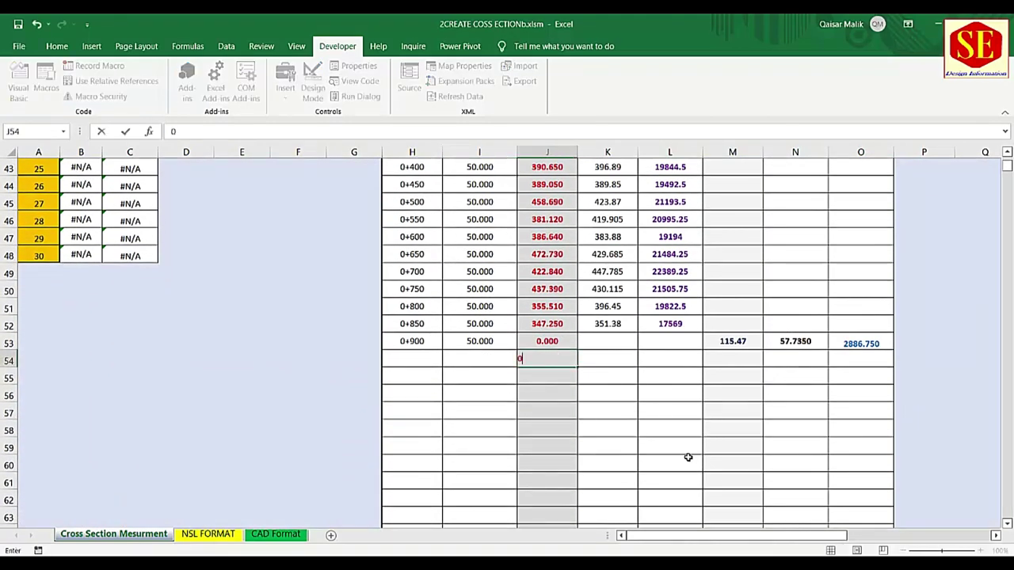
pyautogui.click(743, 357)
pyautogui.write('2')
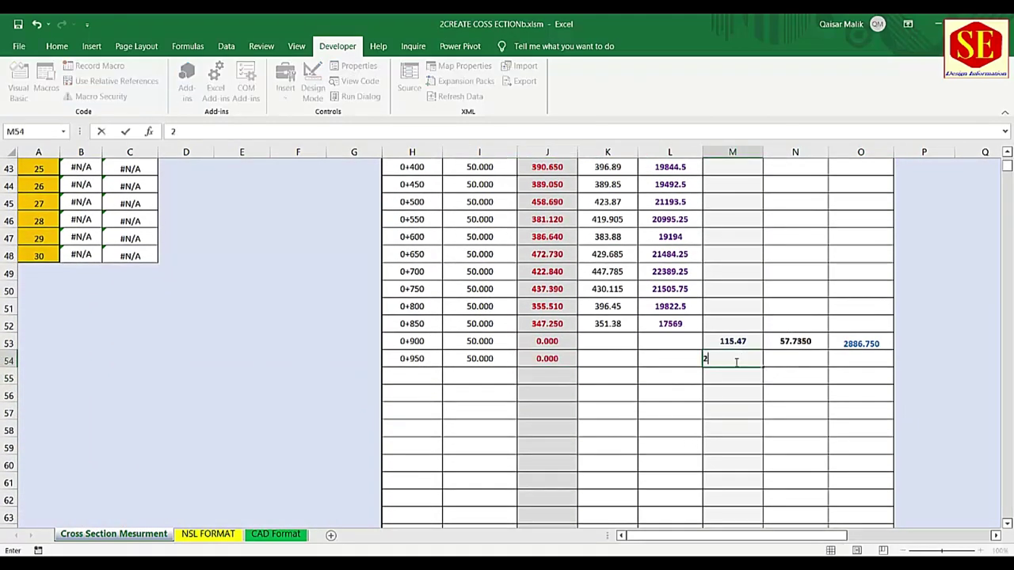
pyautogui.write('01.4')
pyautogui.scroll(6, 737, 361)
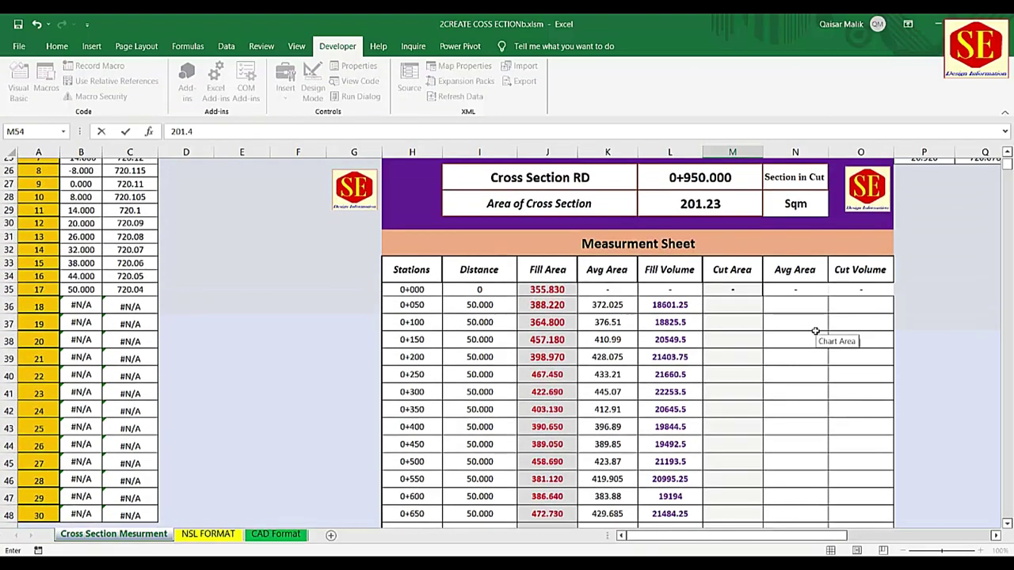
pyautogui.scroll(-2, 815, 332)
pyautogui.scroll(-2, 815, 331)
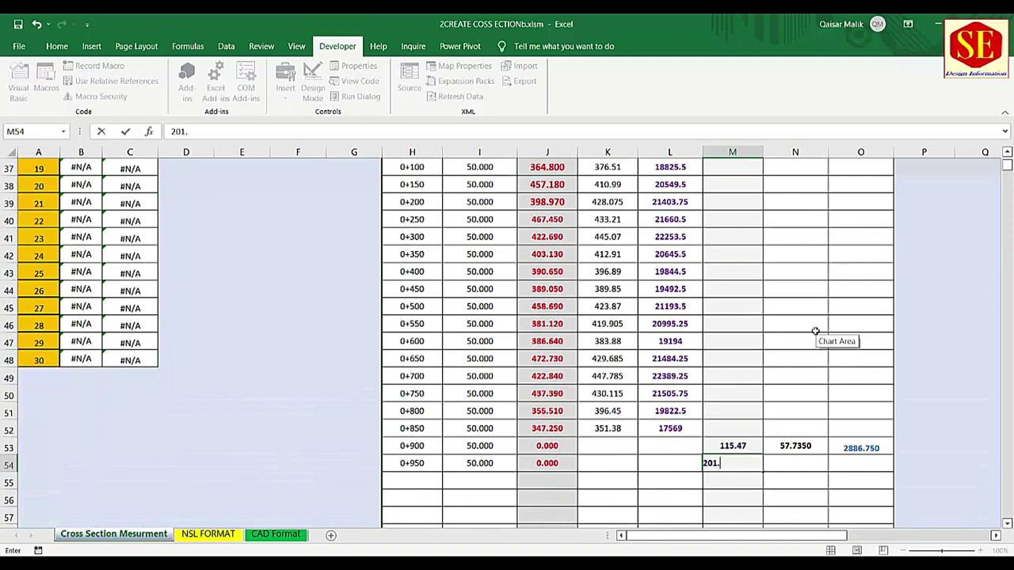
pyautogui.write('23')
pyautogui.press('Return')
pyautogui.scroll(4, 537, 263)
pyautogui.scroll(6, 538, 263)
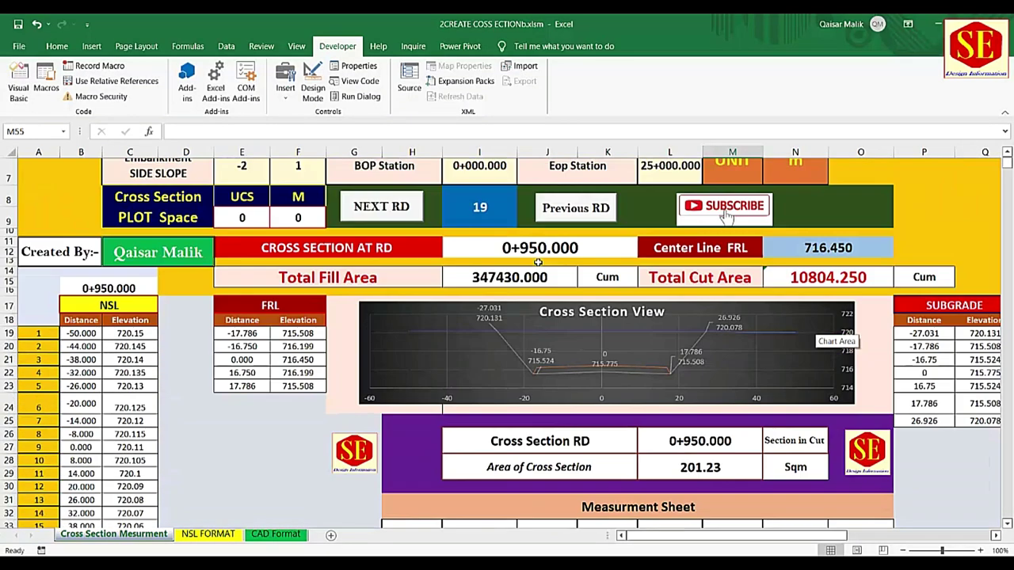
pyautogui.scroll(2, 538, 262)
# - Advance to station 1+000 and enter cut area 248.61 with fill area 0
pyautogui.click(389, 316)
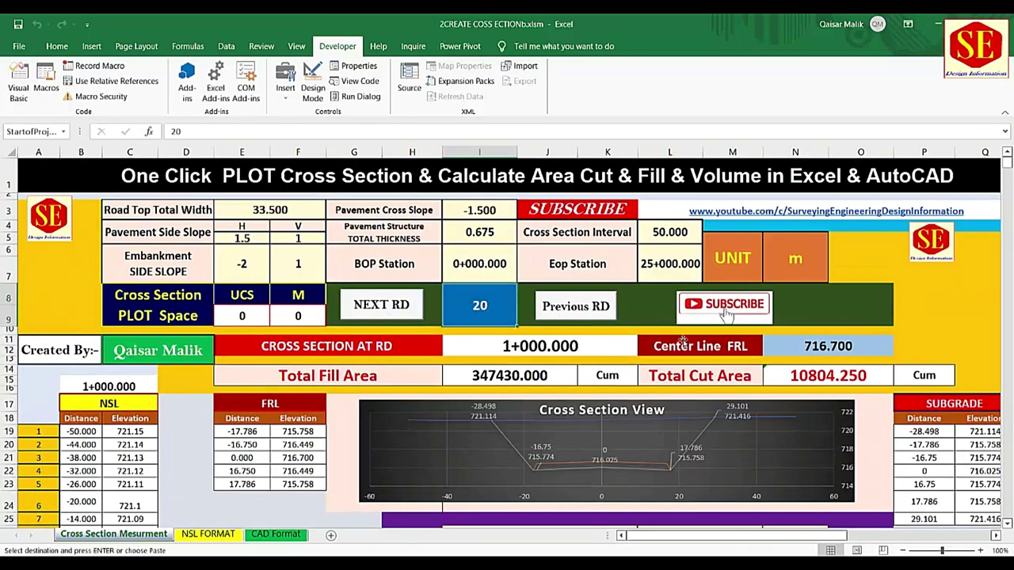
pyautogui.scroll(-5, 689, 262)
pyautogui.scroll(-2, 711, 271)
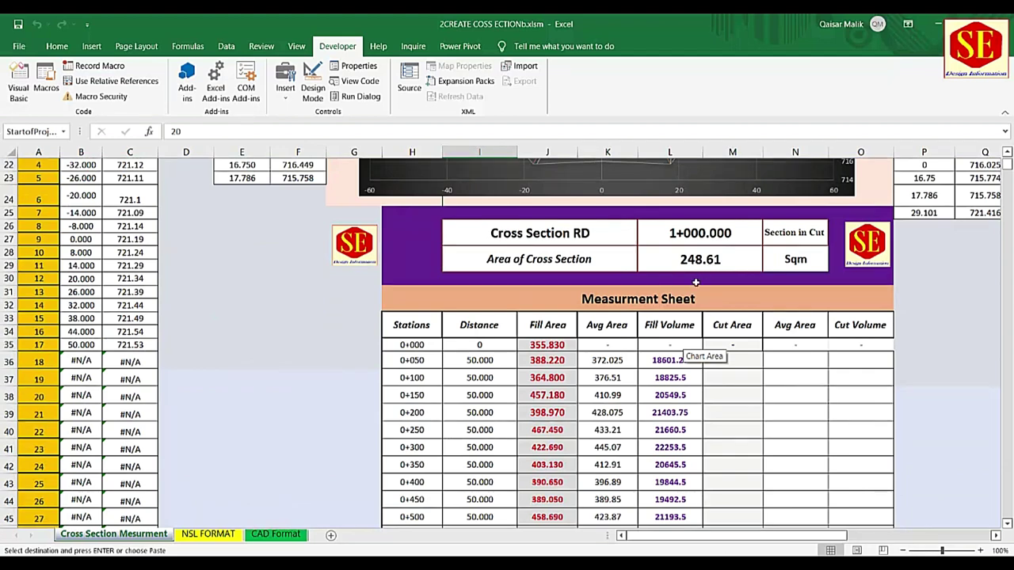
pyautogui.scroll(-4, 695, 282)
pyautogui.scroll(-3, 700, 284)
pyautogui.click(731, 375)
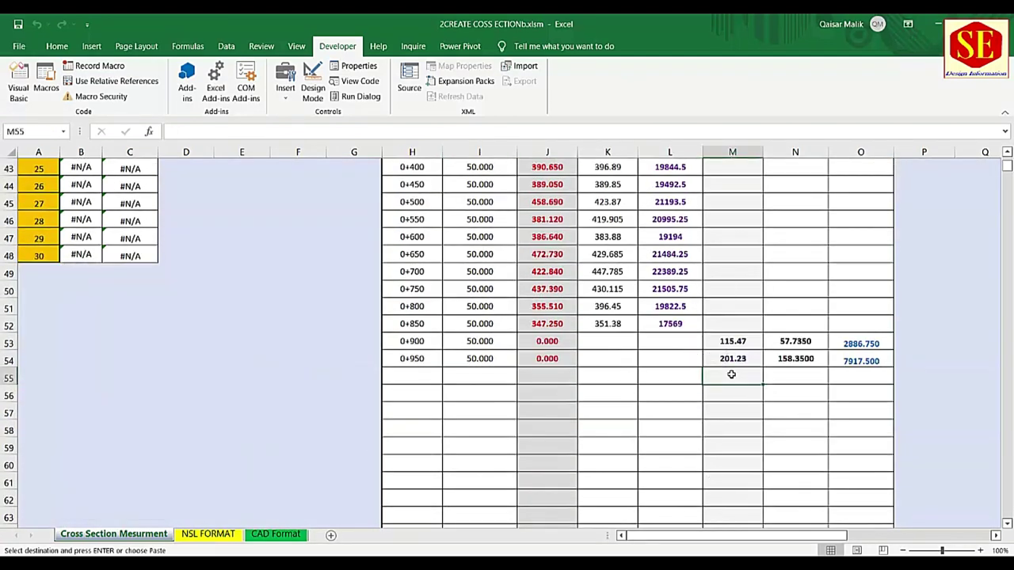
pyautogui.write('248.61')
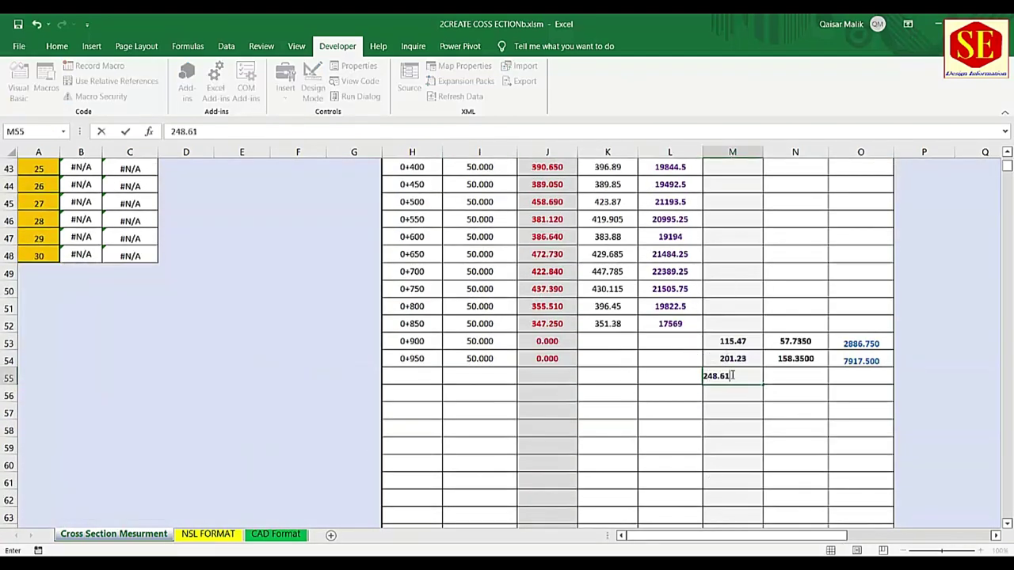
pyautogui.press('Return')
pyautogui.click(558, 376)
pyautogui.write('0')
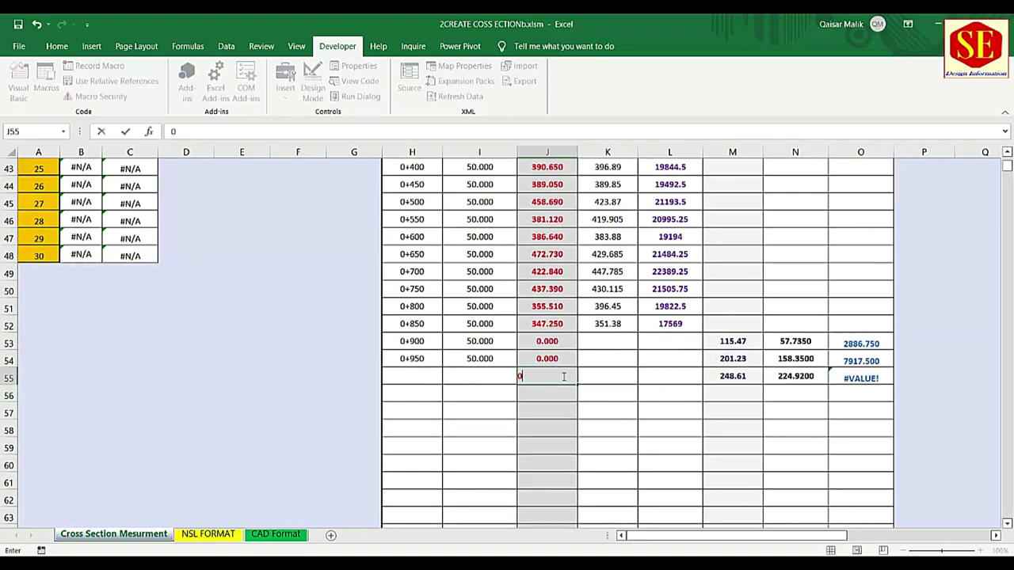
pyautogui.press('Return')
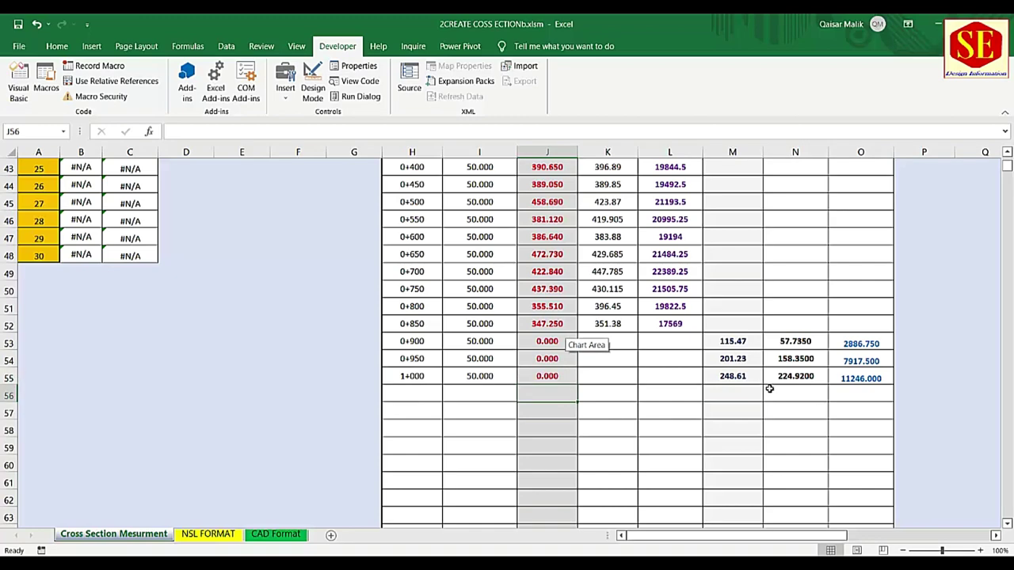
pyautogui.scroll(5, 769, 389)
pyautogui.scroll(4, 713, 356)
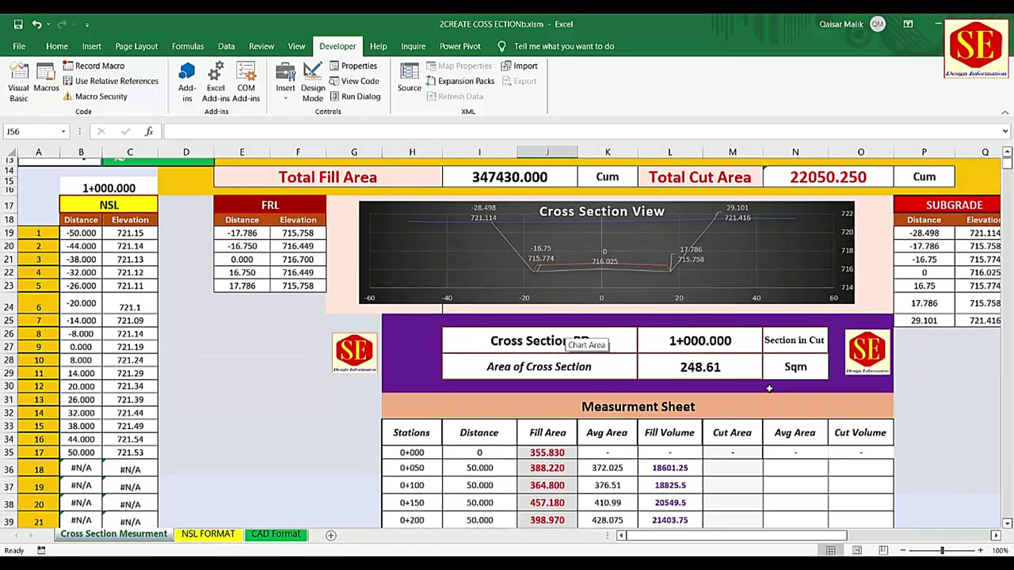
pyautogui.scroll(3, 555, 317)
# - Advance to station 1+050 and enter cut areas 209.65, 210.15 and 210.25 in M56 to M58
pyautogui.click(405, 215)
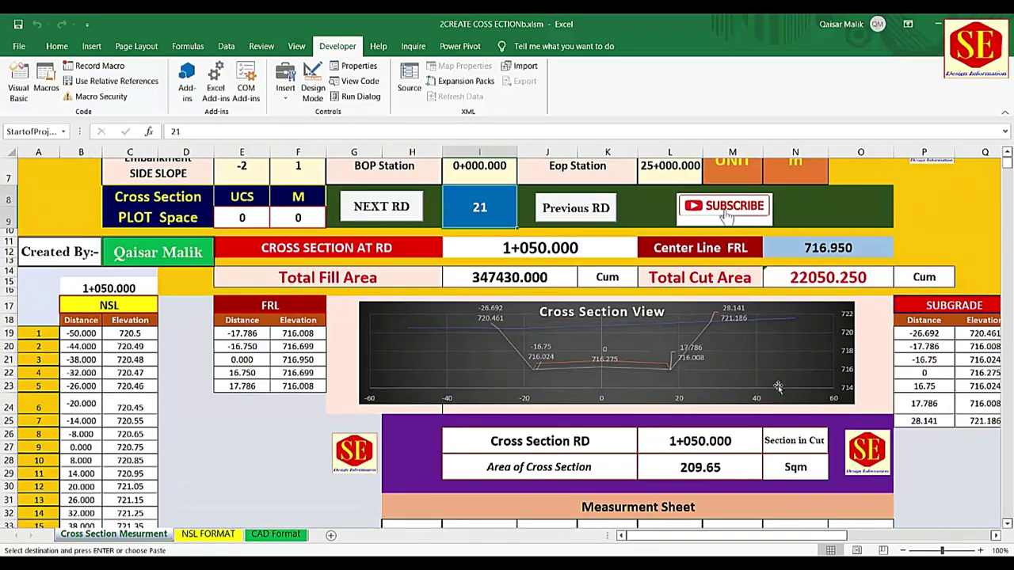
pyautogui.scroll(-4, 778, 386)
pyautogui.scroll(-4, 778, 386)
pyautogui.scroll(-4, 778, 386)
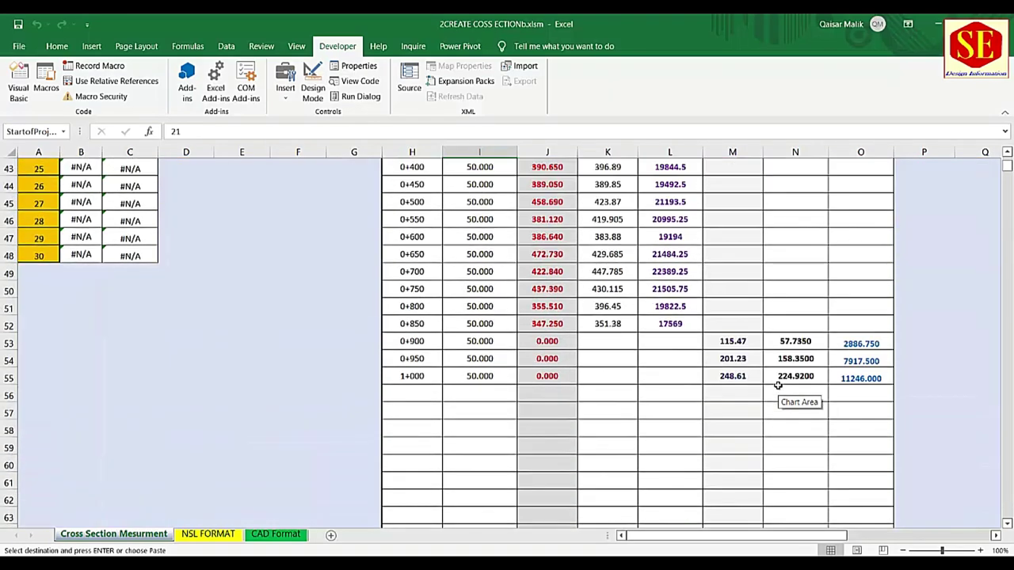
pyautogui.click(732, 396)
pyautogui.write('209.65')
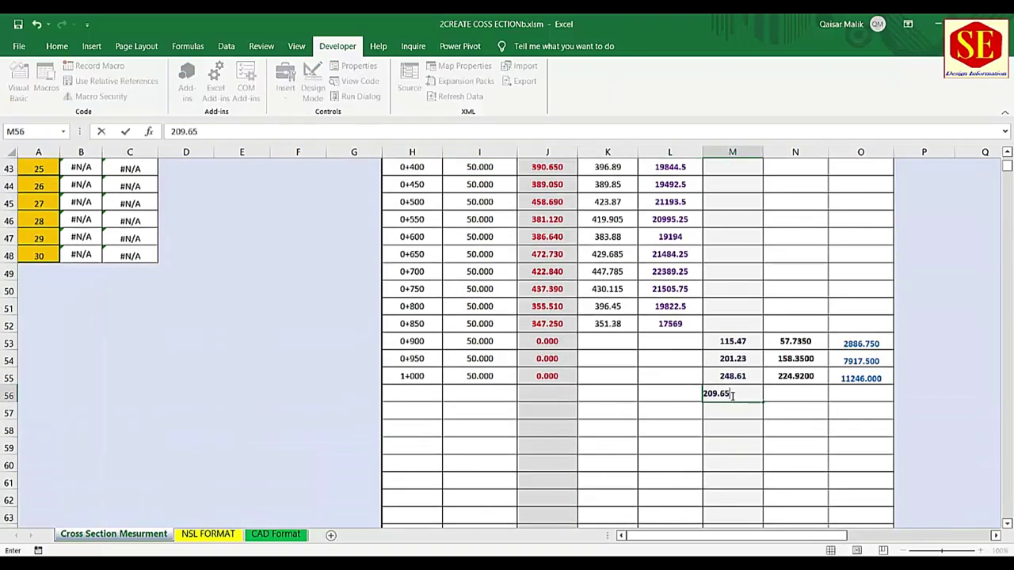
pyautogui.press('Return')
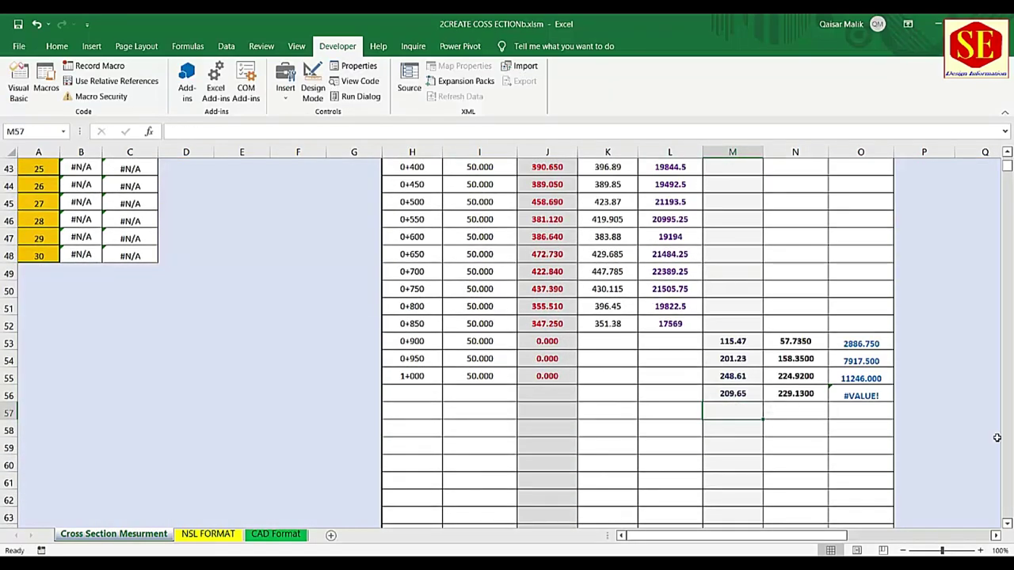
pyautogui.write('210.')
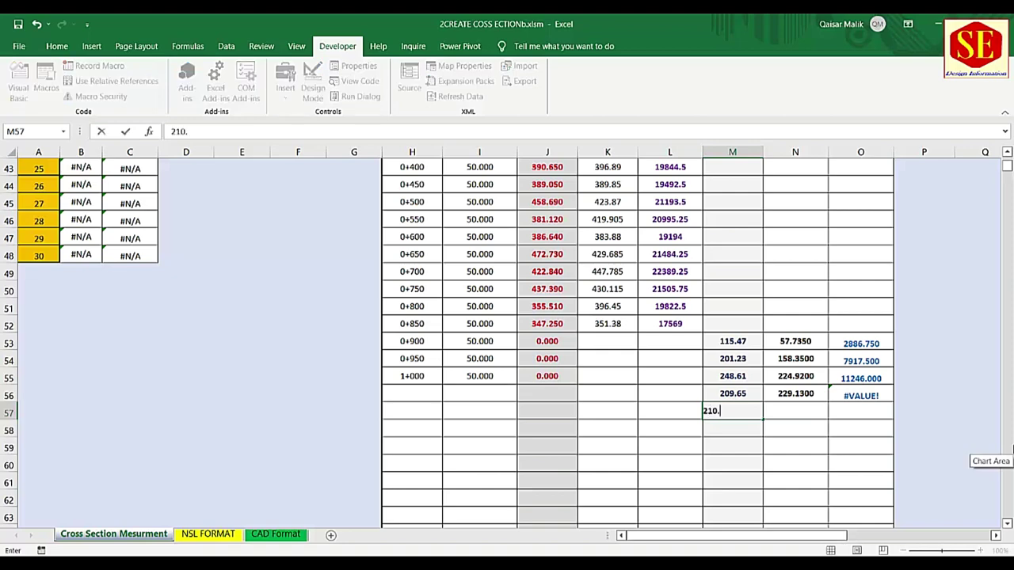
pyautogui.write('15')
pyautogui.press('Return')
pyautogui.write('210.')
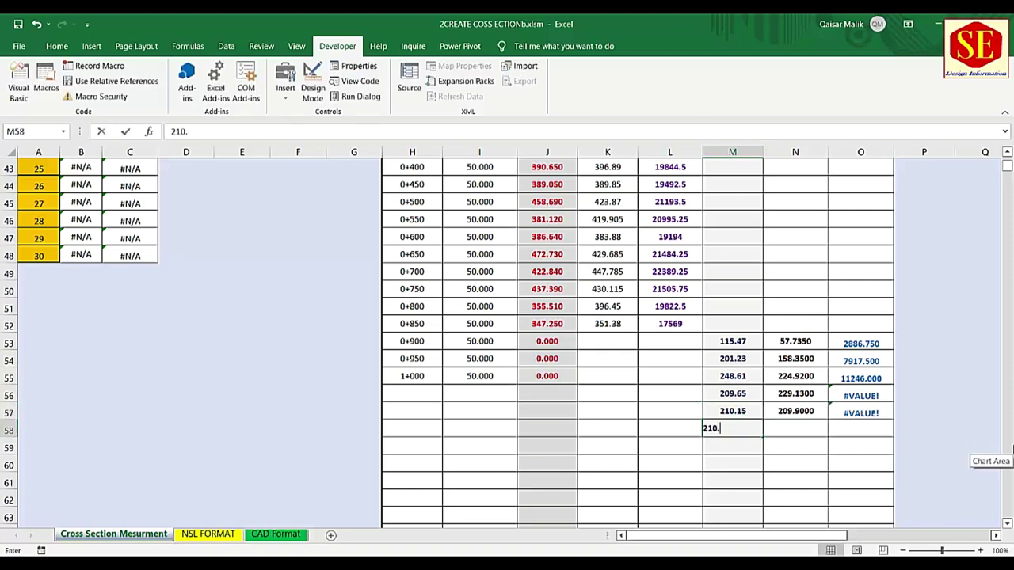
pyautogui.write('25')
pyautogui.press('Return')
# - Enter fill area 0 for stations 1+050 through 1+200 and cut area 215.45 for 1+200
pyautogui.click(529, 395)
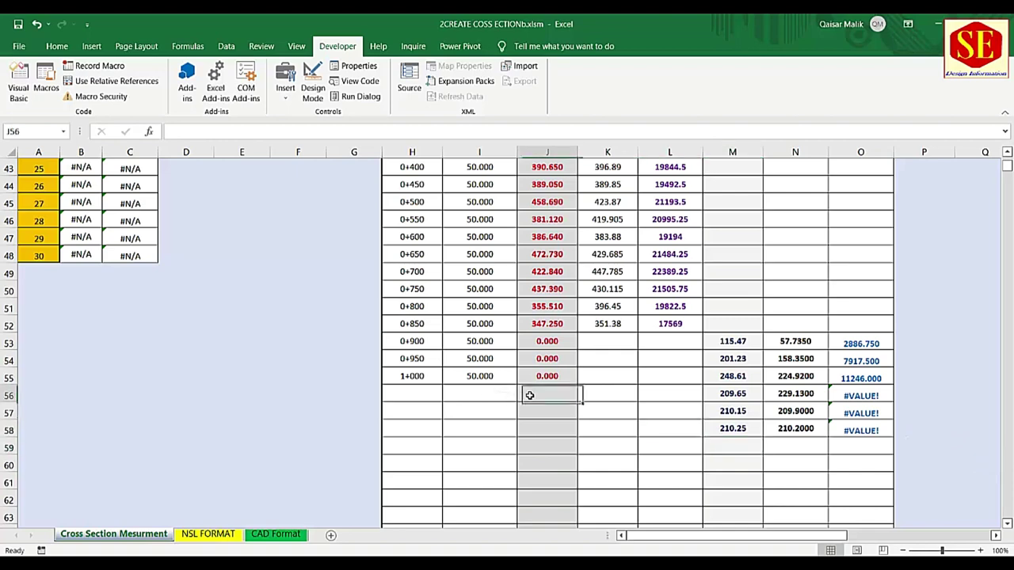
pyautogui.write('0')
pyautogui.press('Return')
pyautogui.write('0')
pyautogui.press('Return')
pyautogui.write('0')
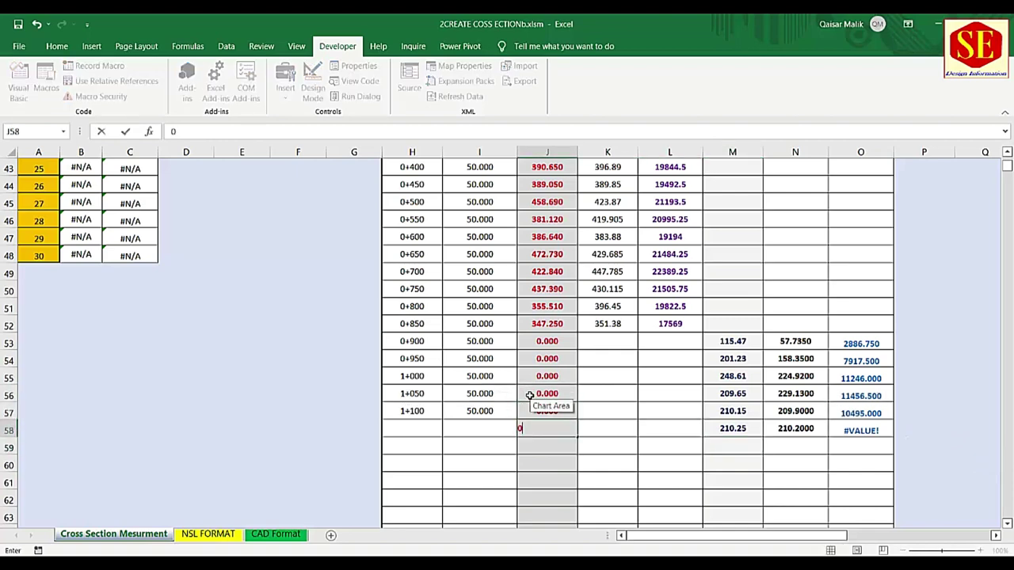
pyautogui.press('Return')
pyautogui.write('0')
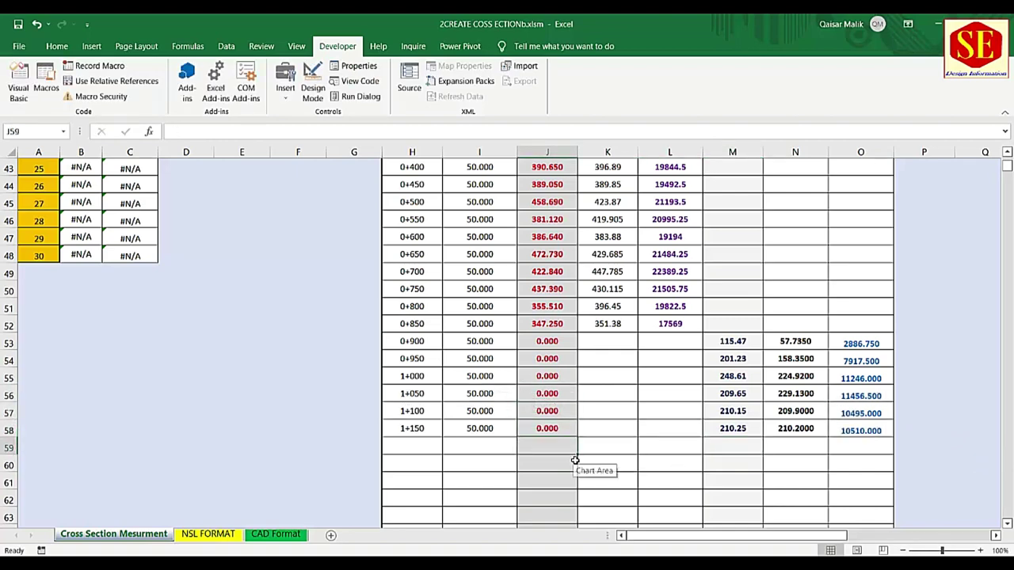
pyautogui.press('Return')
pyautogui.click(745, 447)
pyautogui.write('21')
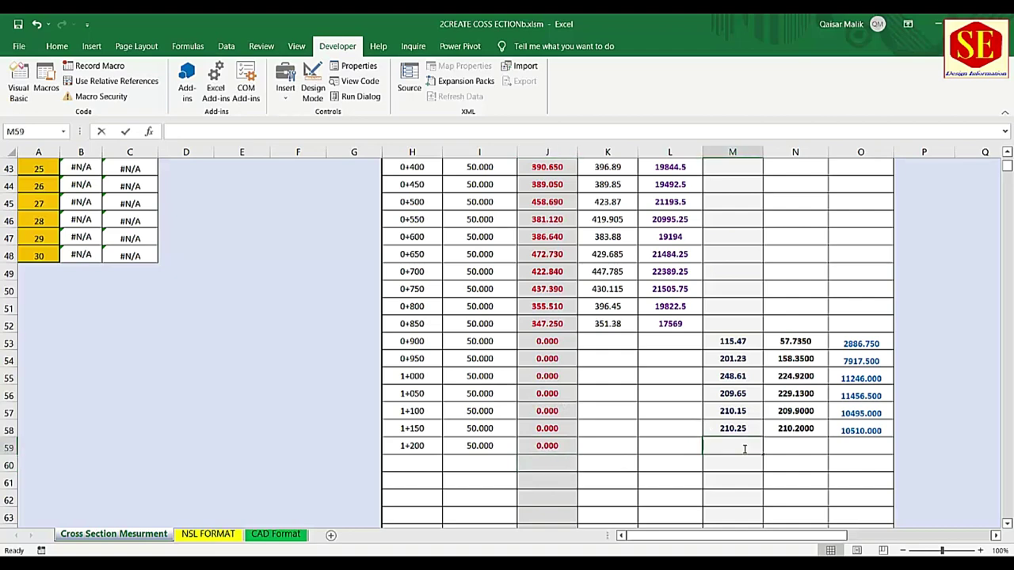
pyautogui.write('5.45')
pyautogui.press('Return')
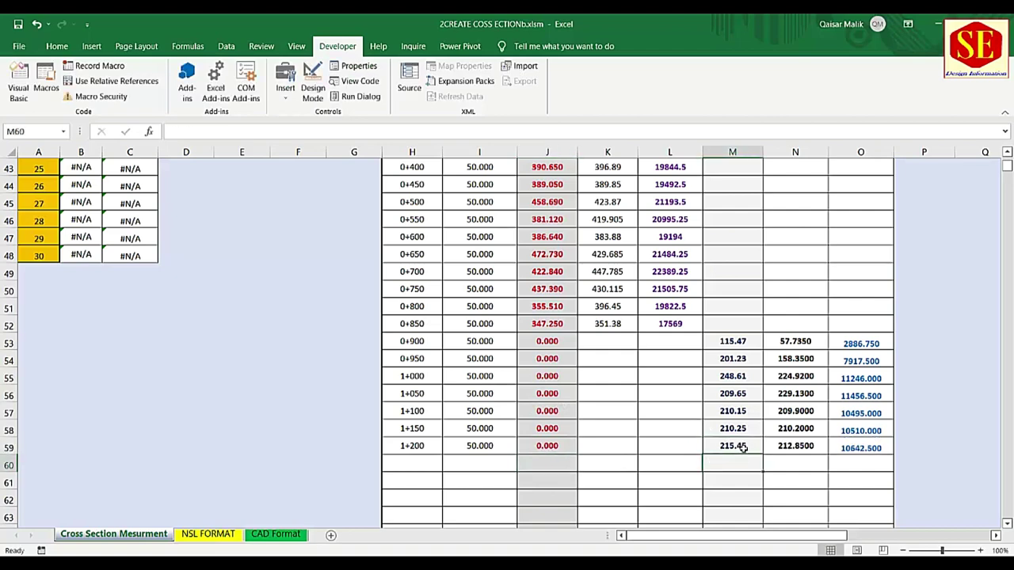
pyautogui.scroll(1, 730, 311)
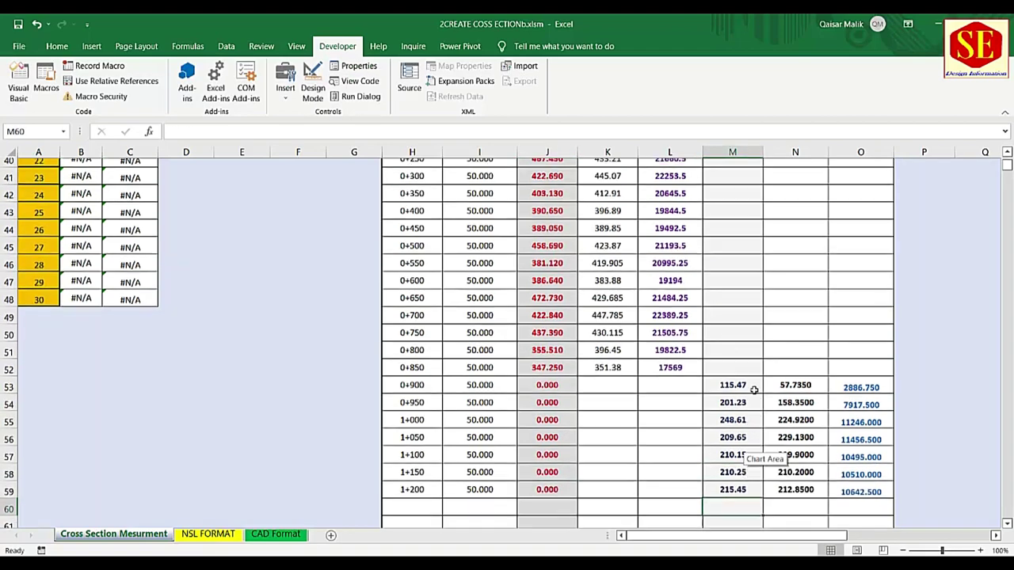
pyautogui.scroll(4, 732, 308)
pyautogui.scroll(1, 735, 303)
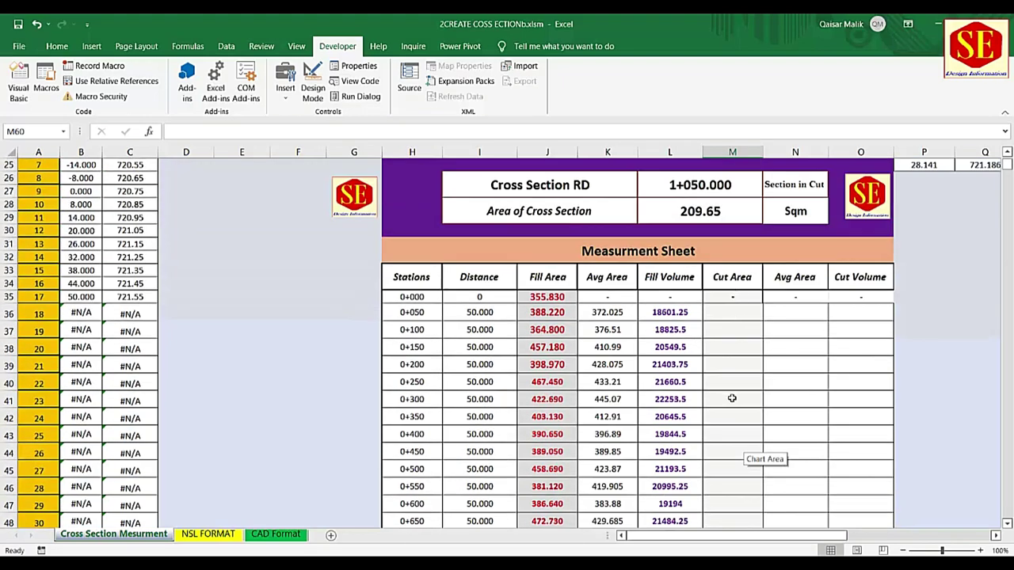
pyautogui.click(547, 296)
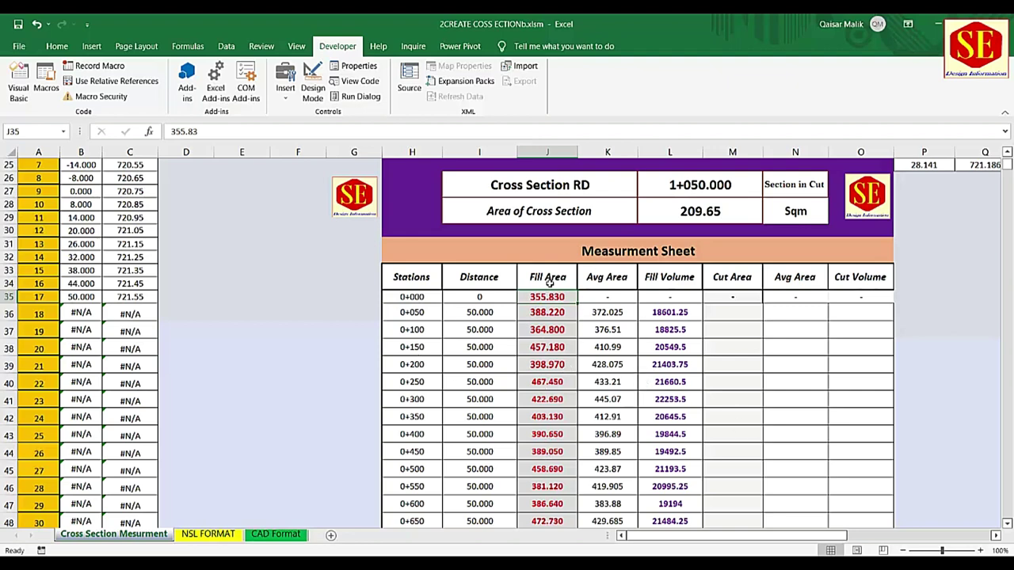
pyautogui.scroll(-3, 546, 343)
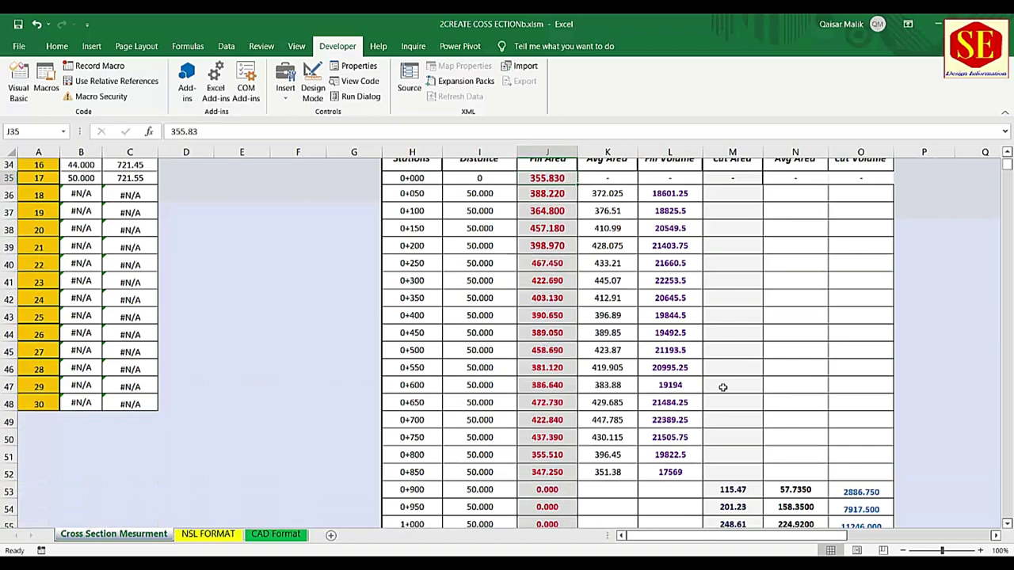
pyautogui.scroll(-3, 723, 387)
pyautogui.scroll(4, 732, 419)
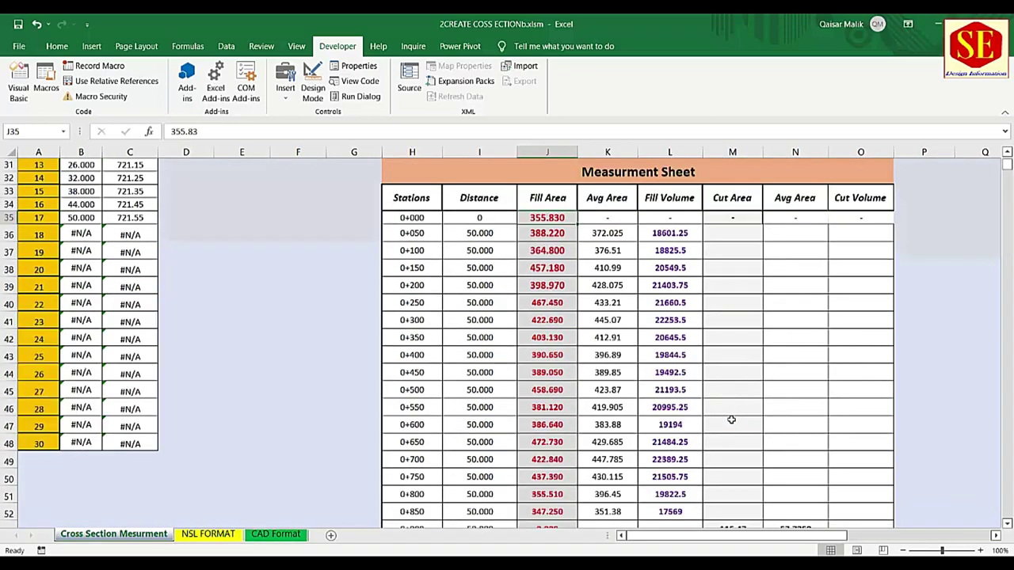
pyautogui.scroll(3, 732, 416)
pyautogui.scroll(1, 733, 404)
pyautogui.scroll(4, 734, 399)
pyautogui.scroll(3, 733, 399)
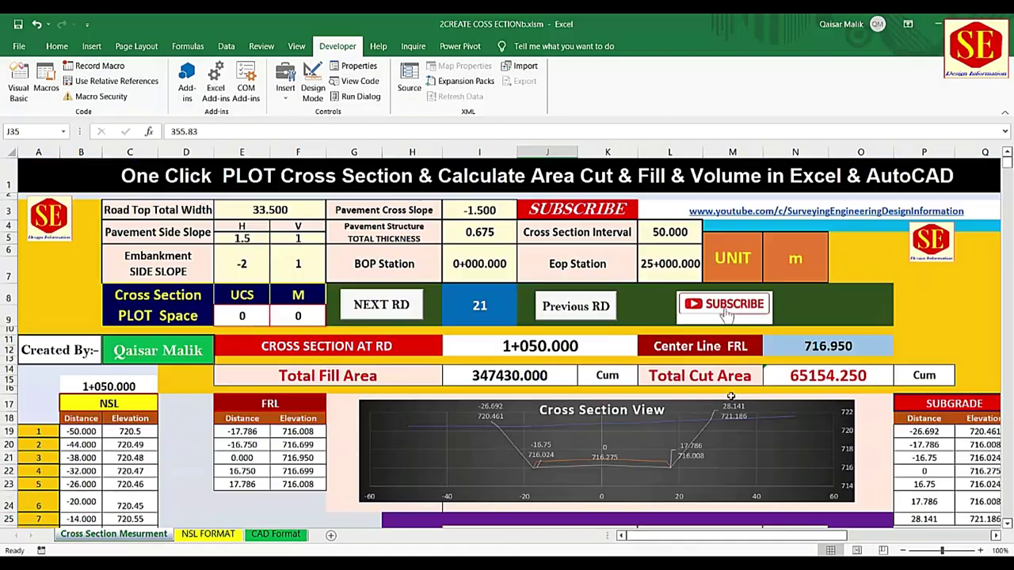
pyautogui.click(444, 388)
pyautogui.click(484, 386)
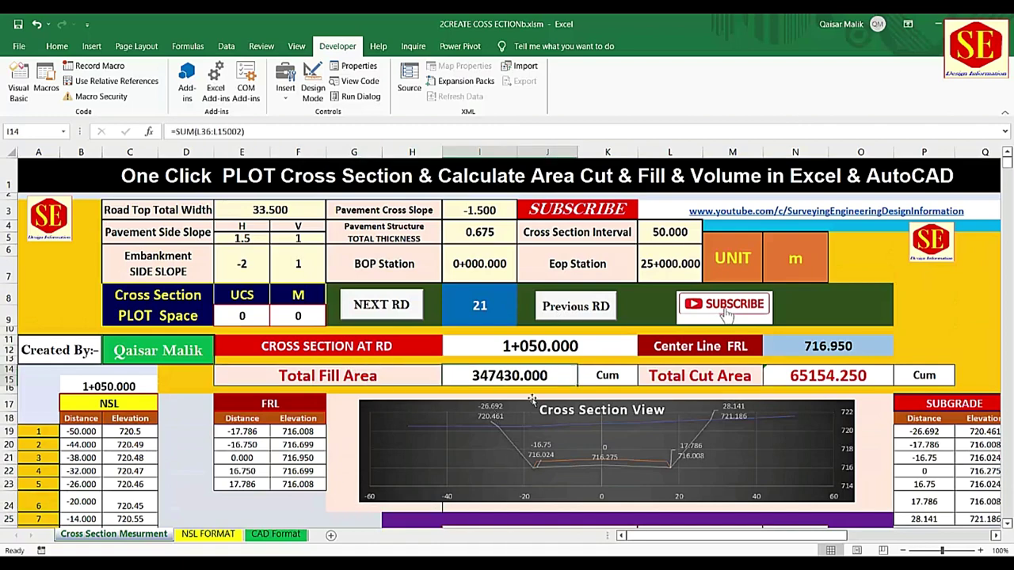
pyautogui.click(805, 377)
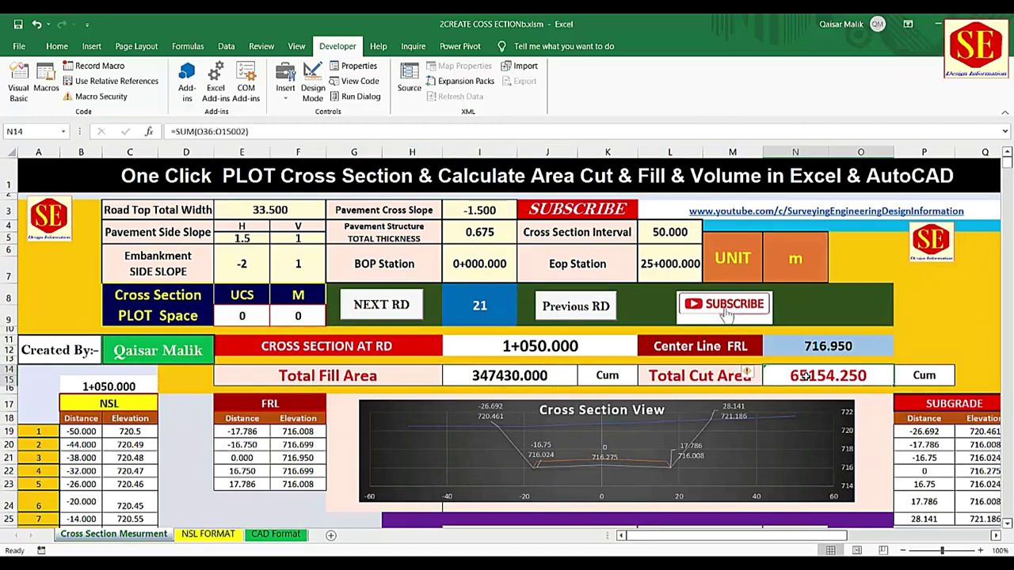
pyautogui.scroll(-2, 773, 374)
pyautogui.scroll(-4, 769, 374)
pyautogui.scroll(-10, 762, 375)
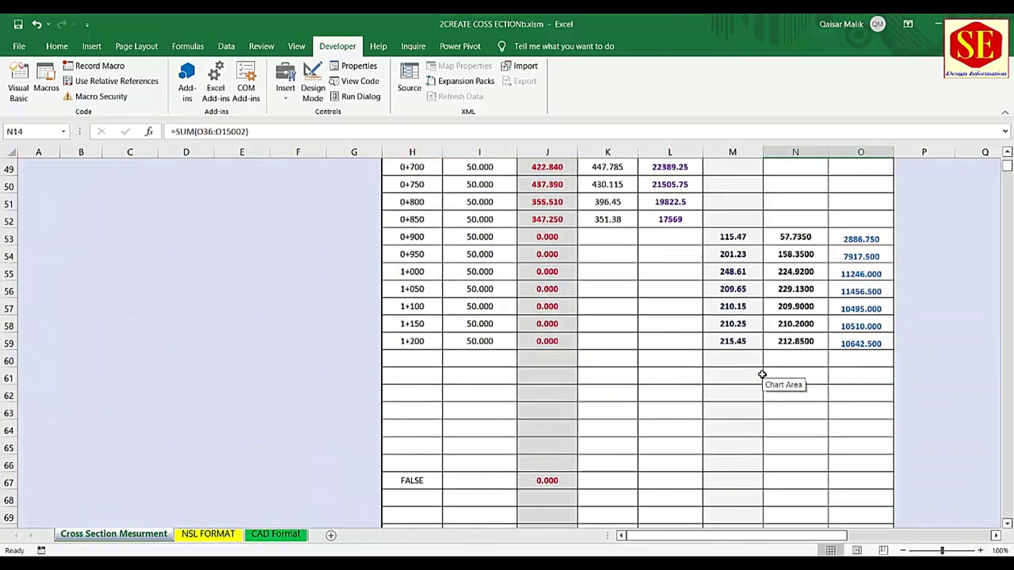
# - Clear the cut areas for stations 0+900 to 1+200 and check the Total Cut and Total Fill results
pyautogui.moveTo(732, 237); pyautogui.dragTo(734, 338)
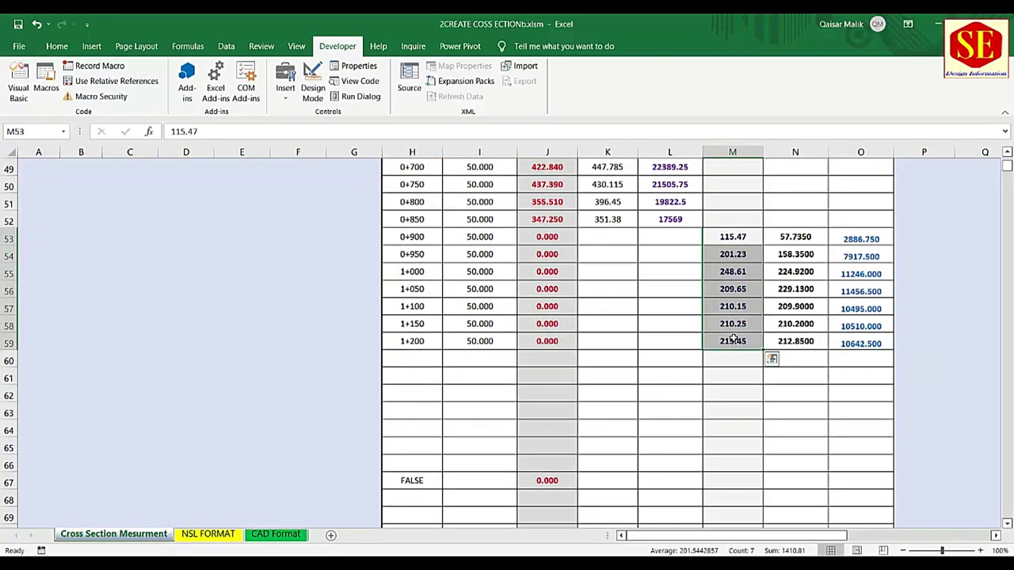
pyautogui.press('Delete')
pyautogui.scroll(10, 723, 301)
pyautogui.scroll(4, 752, 341)
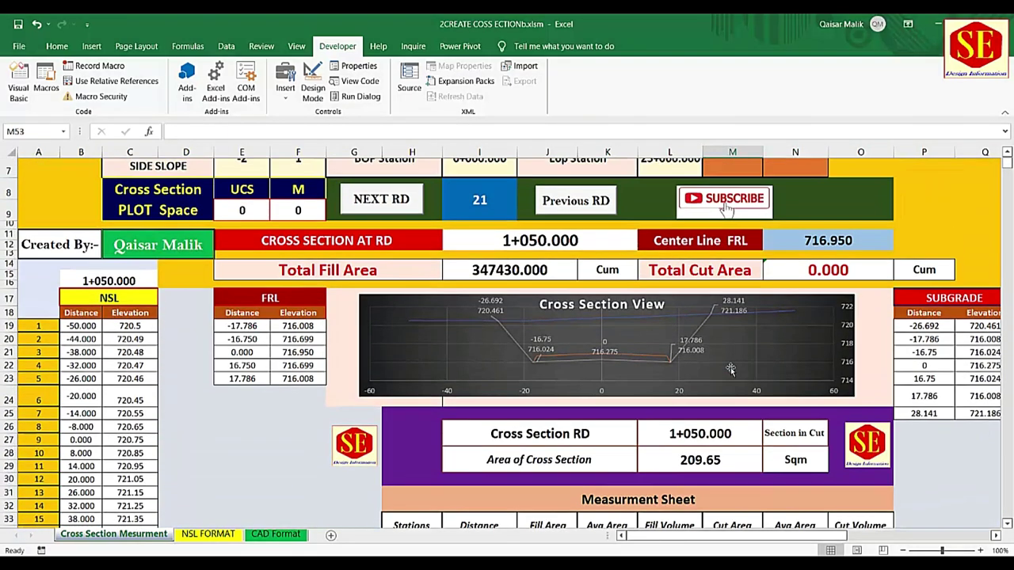
pyautogui.click(841, 277)
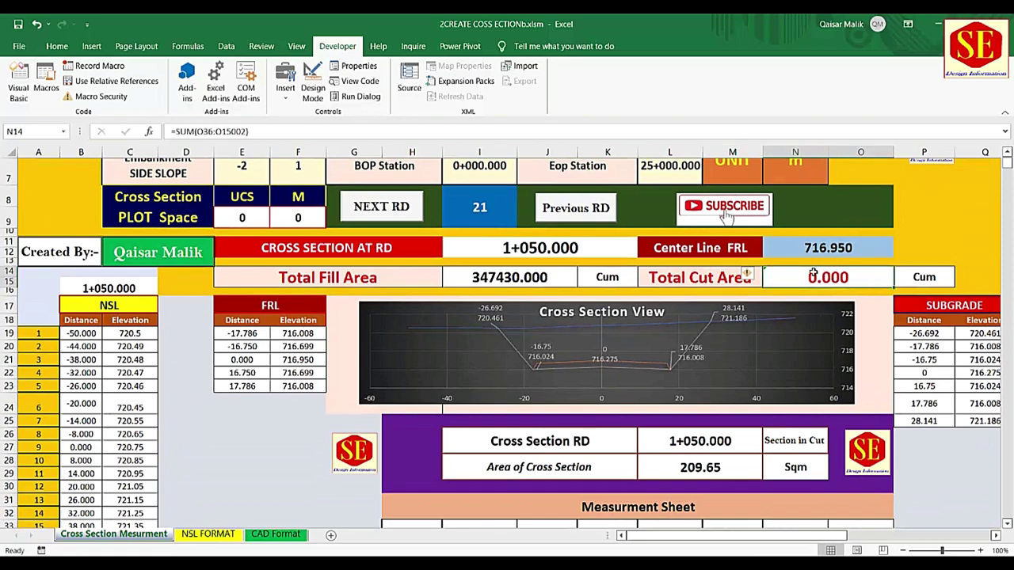
pyautogui.click(487, 277)
# - Clear only the 1+200 cut area cell M59, then return to the totals
pyautogui.scroll(-7, 592, 299)
pyautogui.scroll(-3, 590, 297)
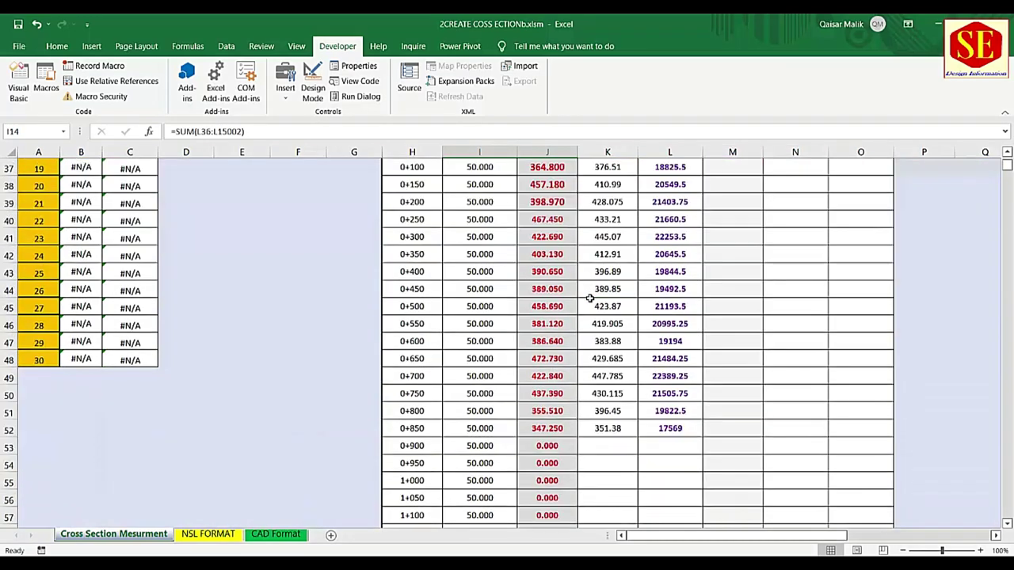
pyautogui.scroll(3, 590, 298)
pyautogui.moveTo(547, 258)
pyautogui.mouseDown()
pyautogui.moveTo(553, 544)
pyautogui.moveTo(557, 457)
pyautogui.mouseUp()
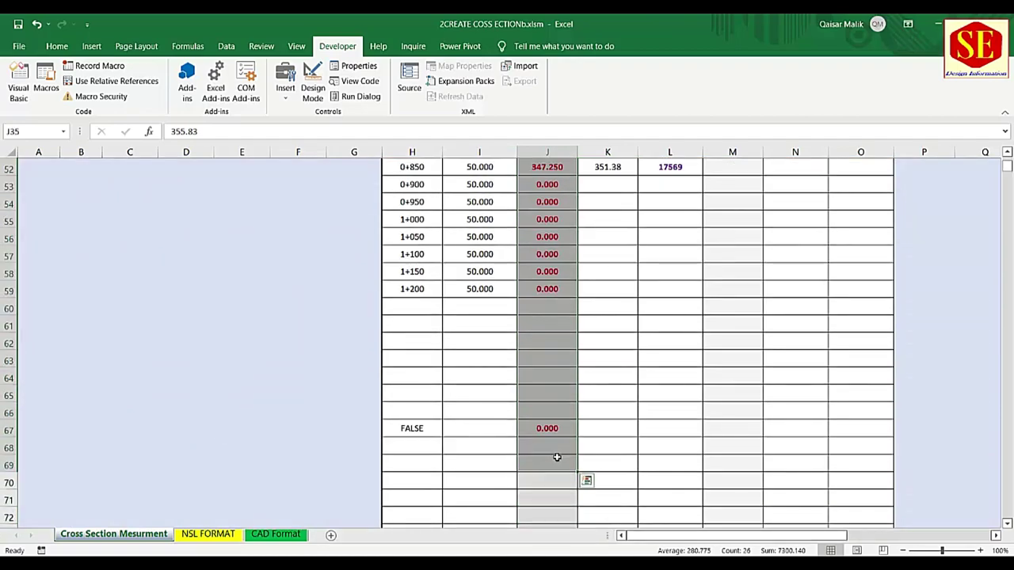
pyautogui.scroll(5, 557, 458)
pyautogui.scroll(4, 547, 468)
pyautogui.scroll(7, 531, 483)
pyautogui.scroll(1, 515, 507)
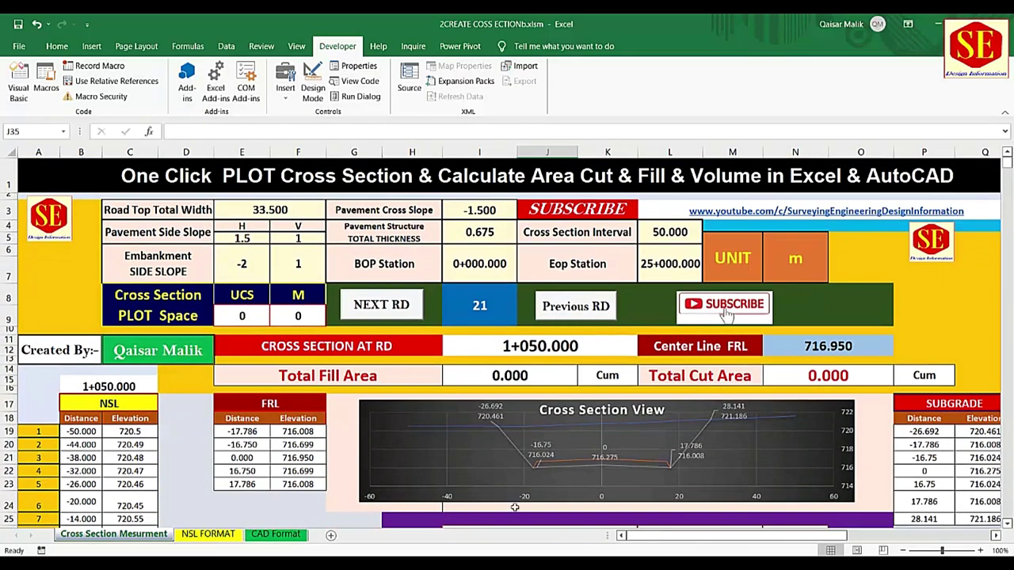
pyautogui.scroll(-5, 511, 388)
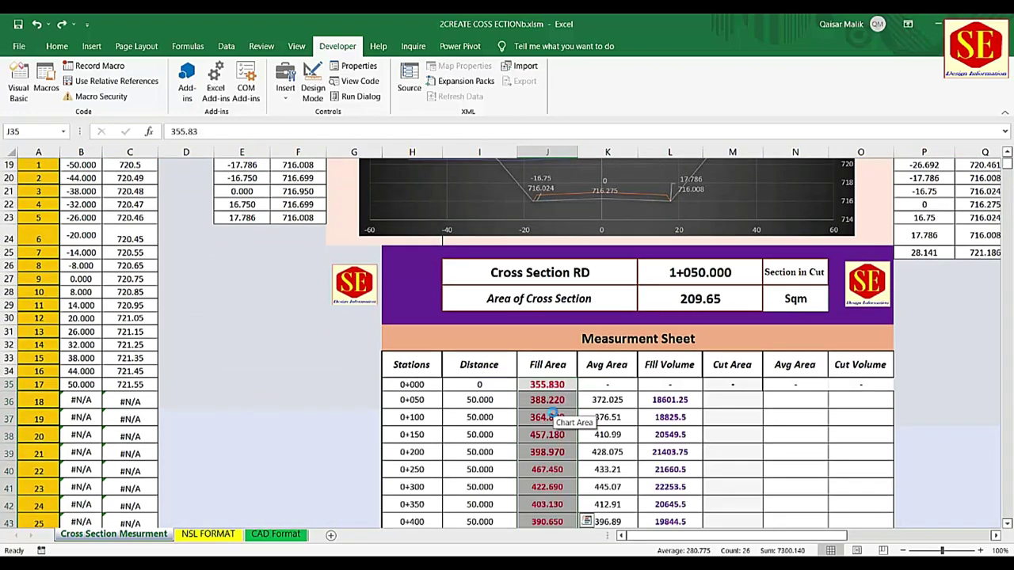
pyautogui.scroll(-5, 549, 414)
pyautogui.scroll(-3, 761, 444)
pyautogui.scroll(-1, 761, 443)
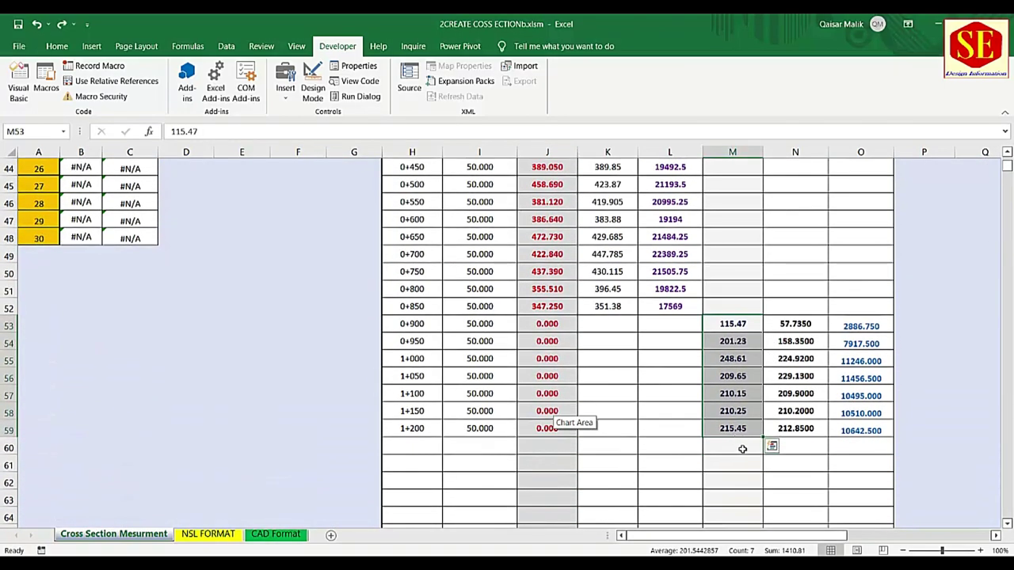
pyautogui.click(738, 434)
pyautogui.press('Delete')
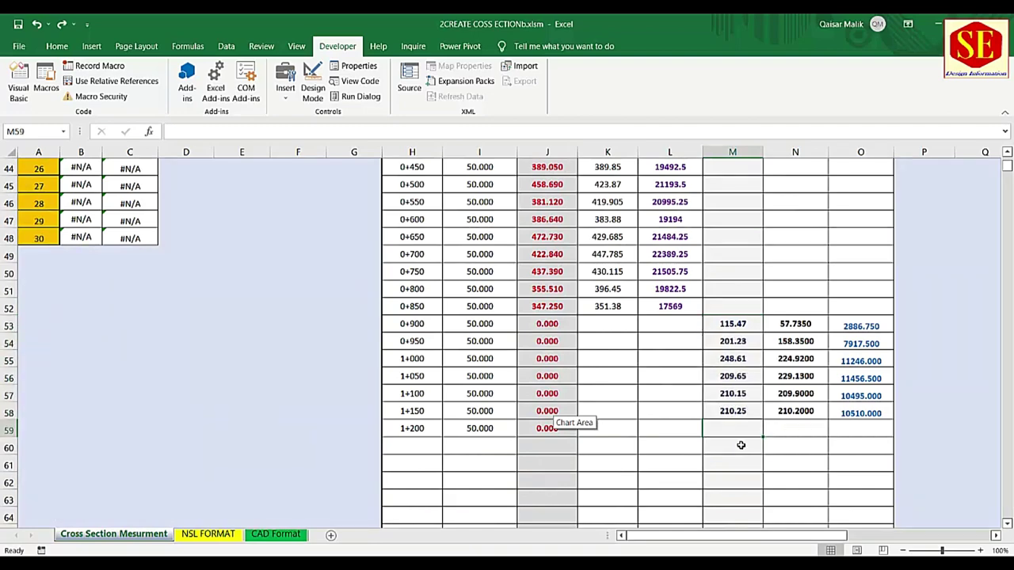
pyautogui.scroll(5, 740, 446)
pyautogui.scroll(5, 620, 333)
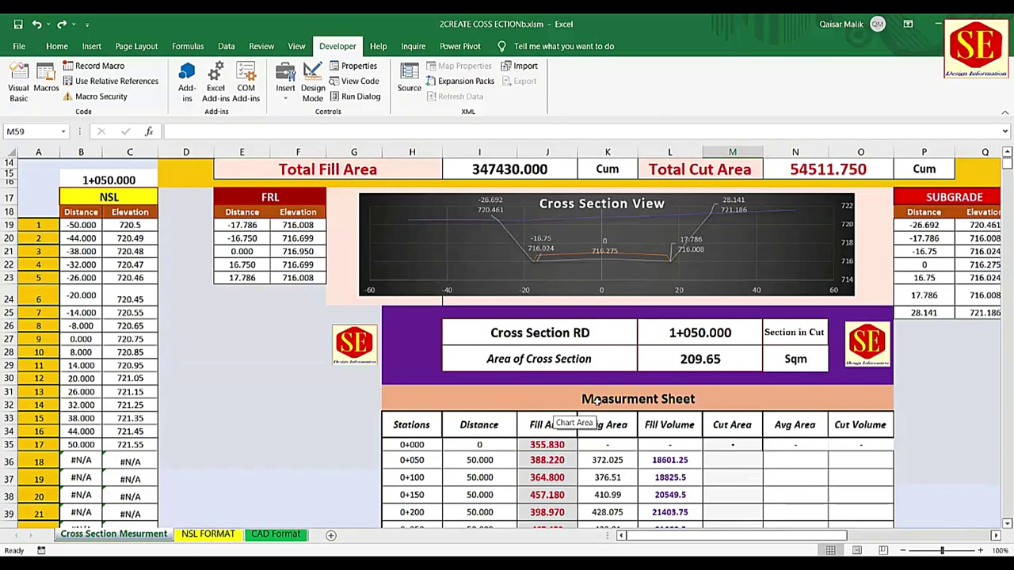
# - Review the BOP station, EOP station, unit setting and cross-section plot spacing values
pyautogui.scroll(5, 650, 317)
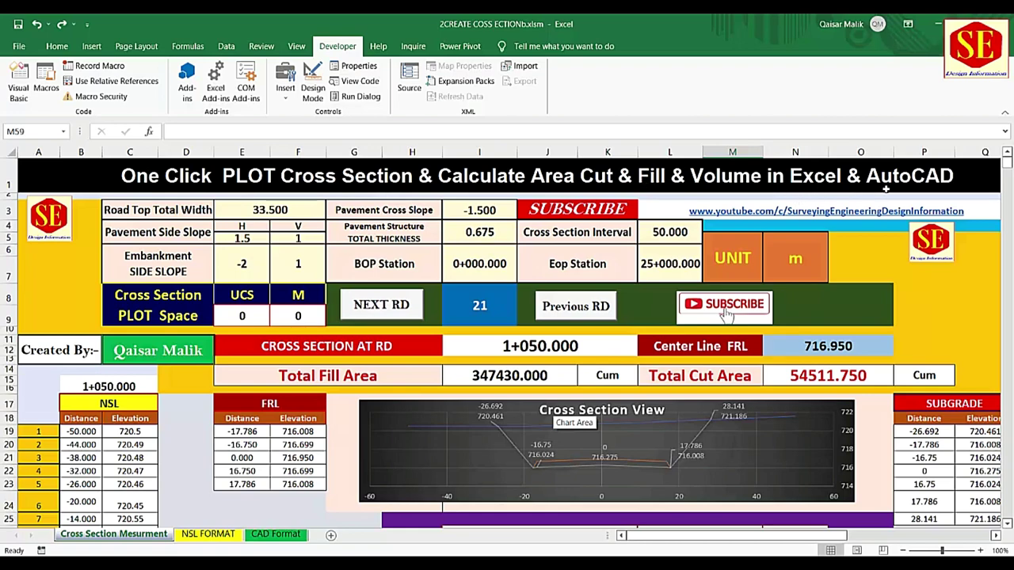
pyautogui.scroll(-1, 693, 344)
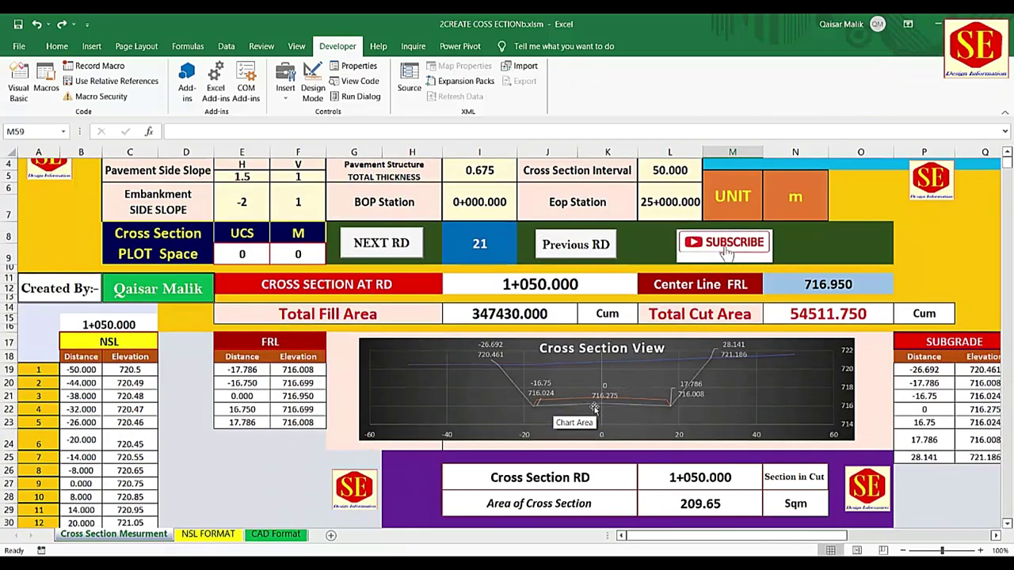
pyautogui.moveTo(604, 463)
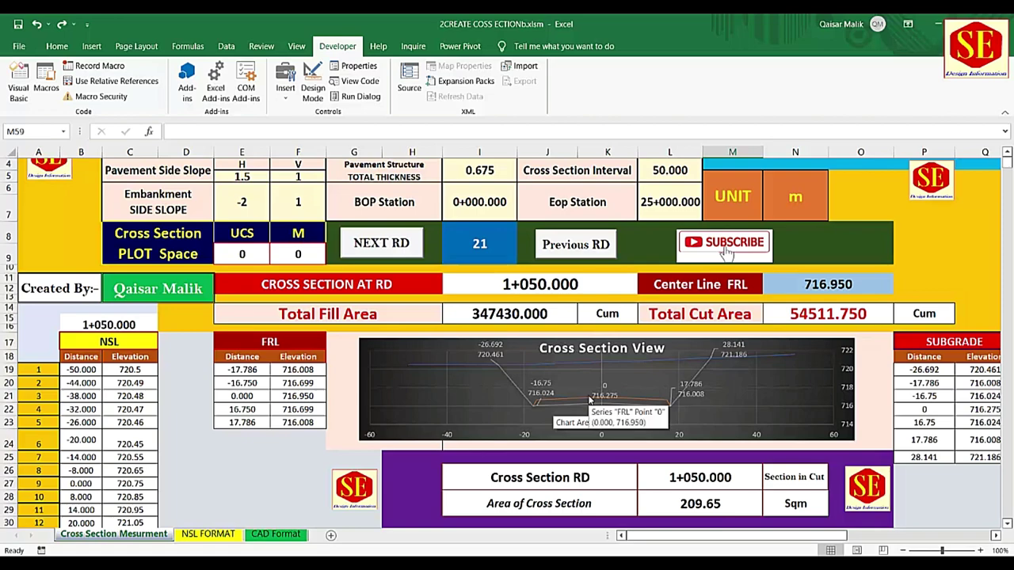
pyautogui.scroll(-1, 545, 366)
pyautogui.scroll(-2, 544, 363)
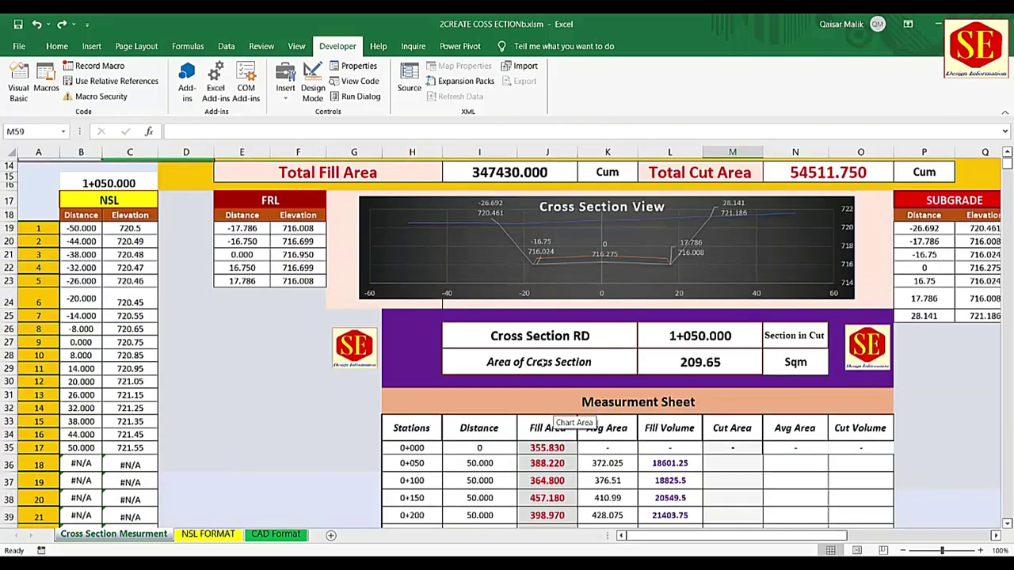
pyautogui.scroll(-2, 543, 362)
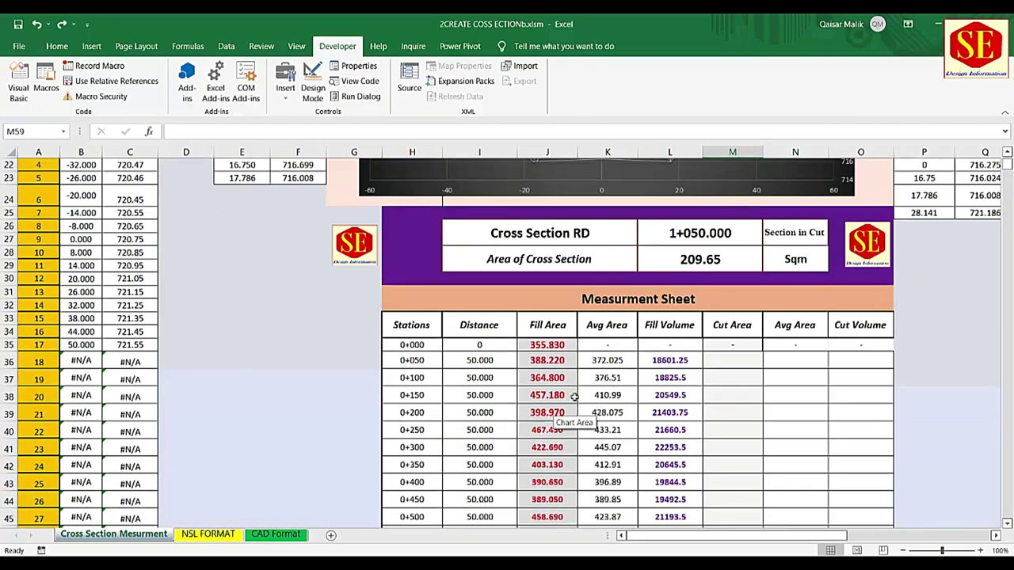
pyautogui.scroll(7, 583, 384)
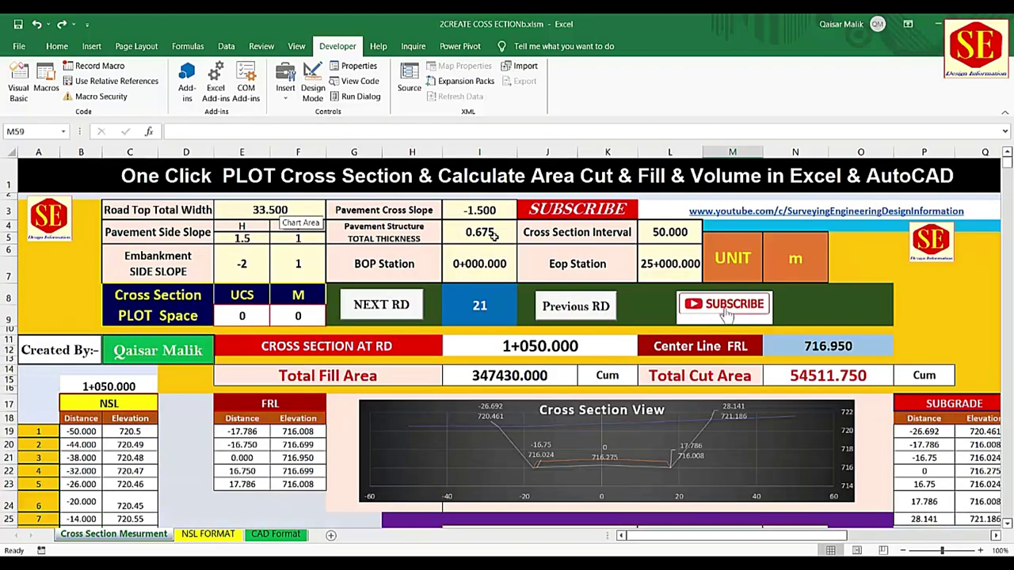
pyautogui.click(500, 264)
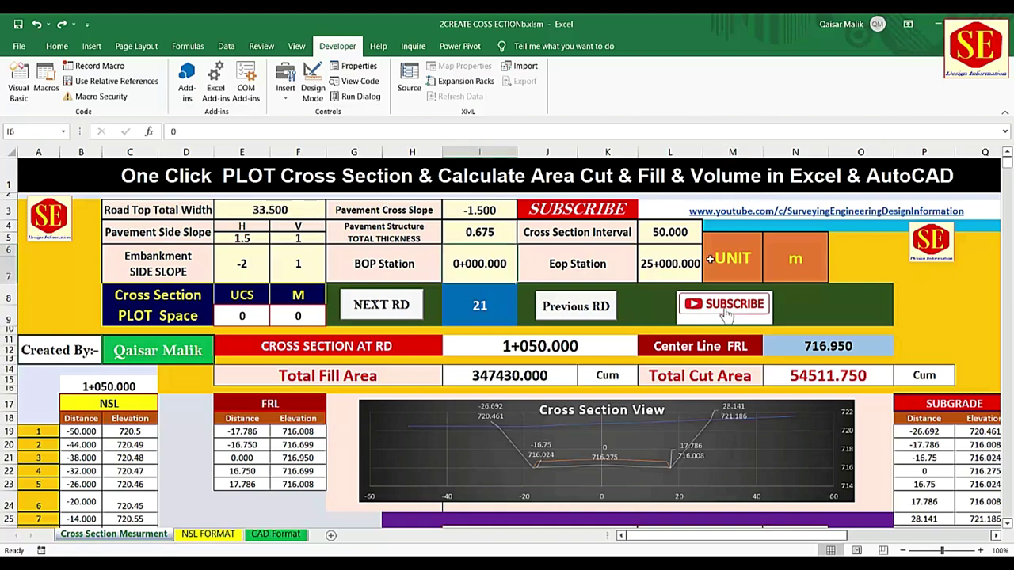
pyautogui.click(665, 264)
pyautogui.click(804, 263)
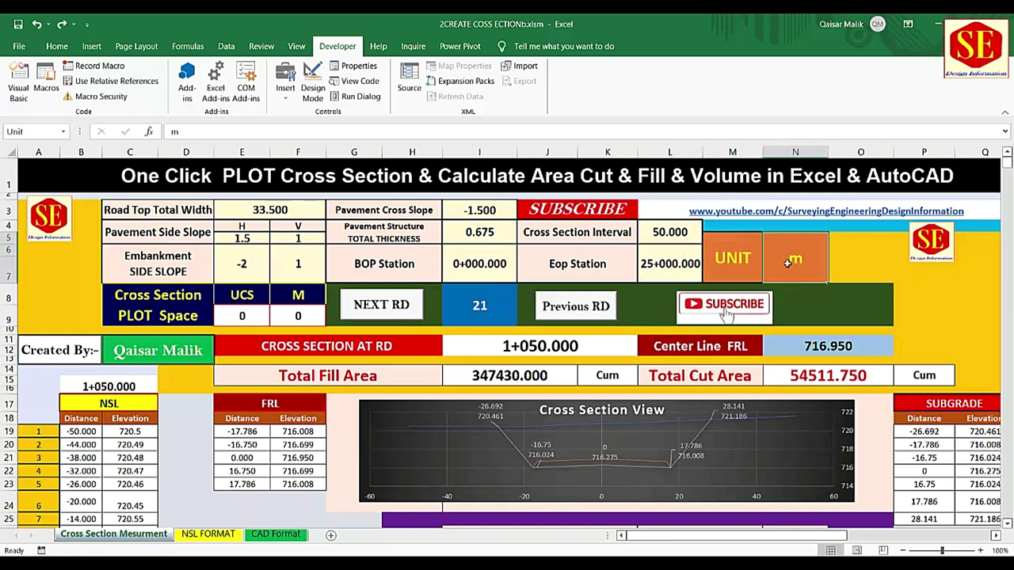
pyautogui.click(249, 315)
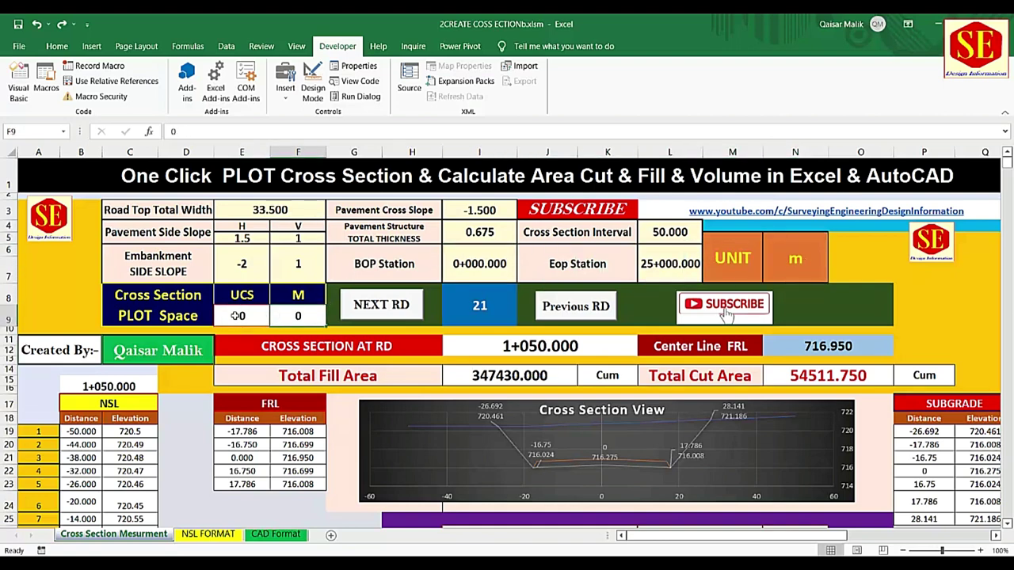
pyautogui.click(282, 314)
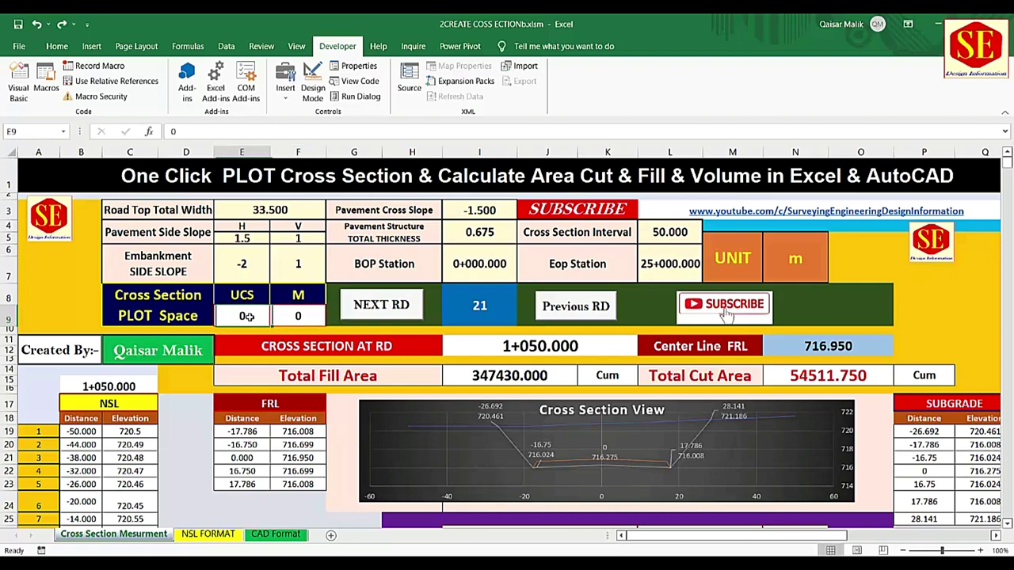
pyautogui.click(289, 316)
# - Set the RD station to 0 and change the embankment side slope from -2 to 2
pyautogui.click(498, 313)
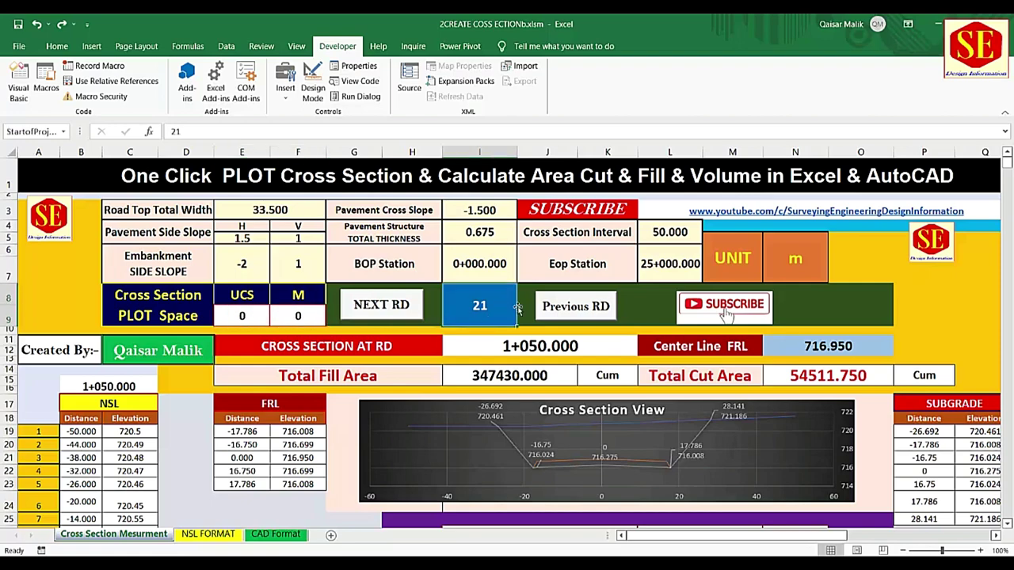
pyautogui.write('0')
pyautogui.press('Return')
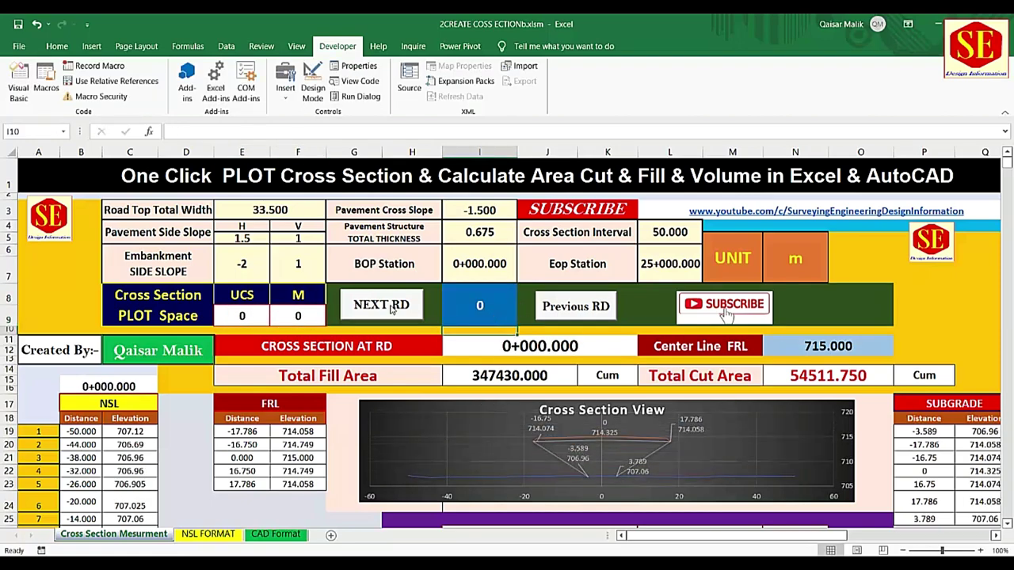
pyautogui.click(242, 273)
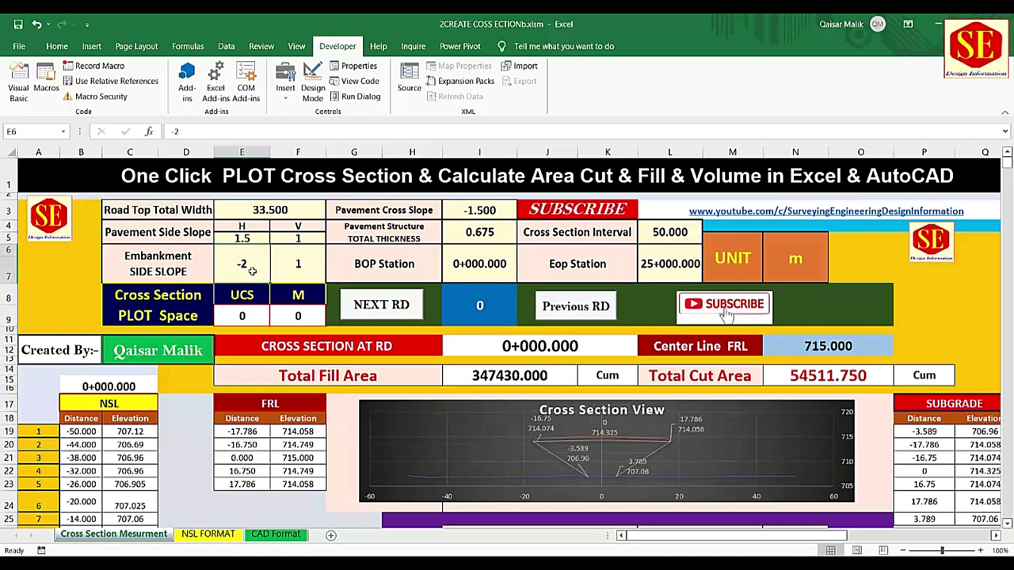
pyautogui.write('2')
pyautogui.press('Return')
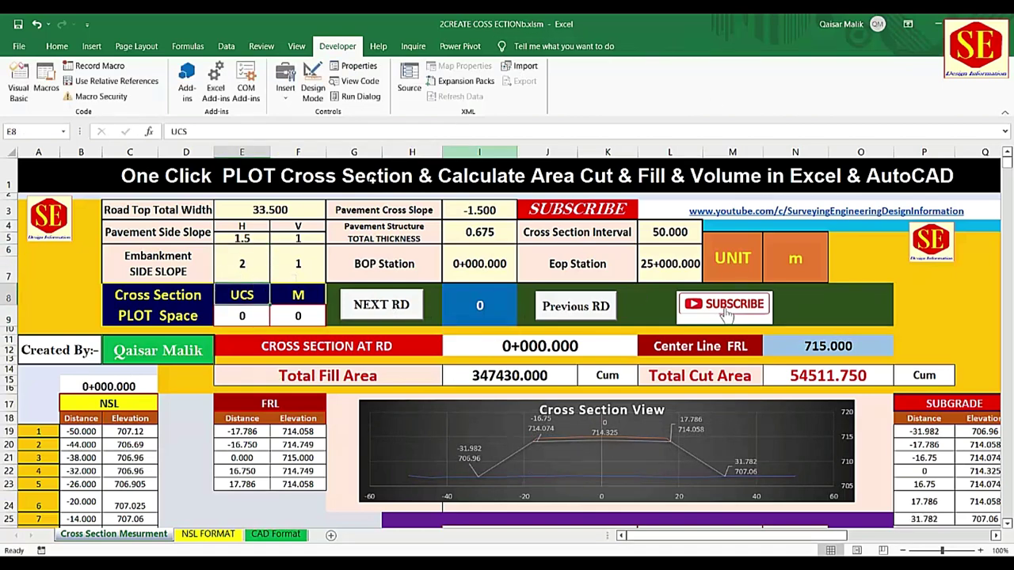
pyautogui.scroll(-2, 726, 313)
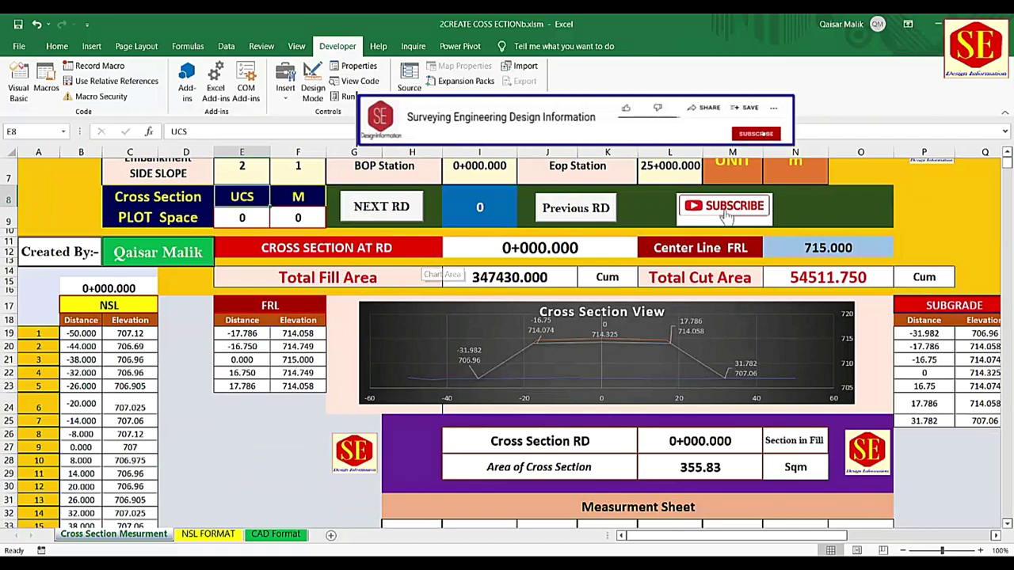
# - Select the AREA table's X and Y coordinates in V23:W41, then switch to the NSL FORMAT sheet
pyautogui.moveTo(654, 537); pyautogui.dragTo(795, 536)
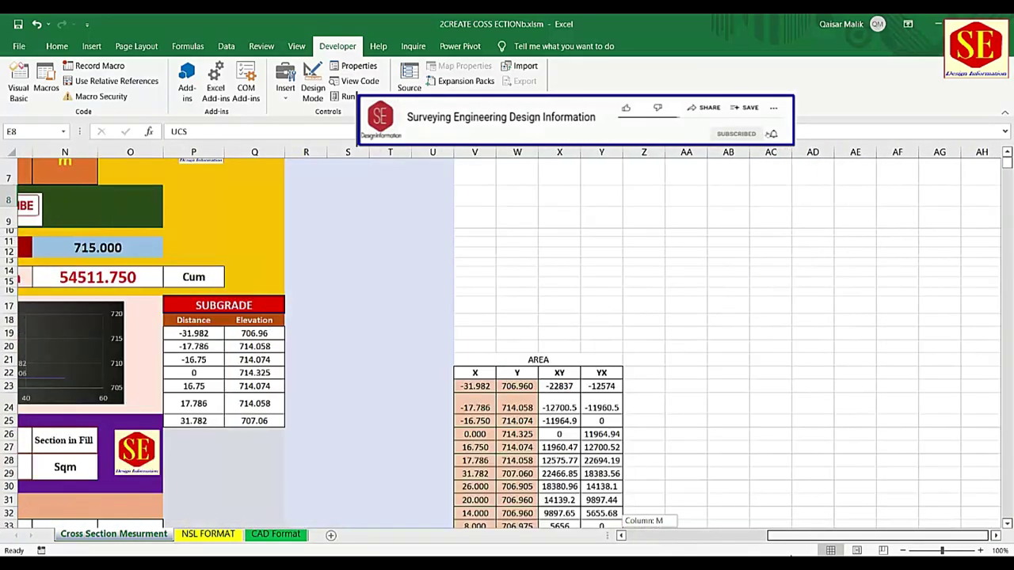
pyautogui.scroll(-4, 612, 247)
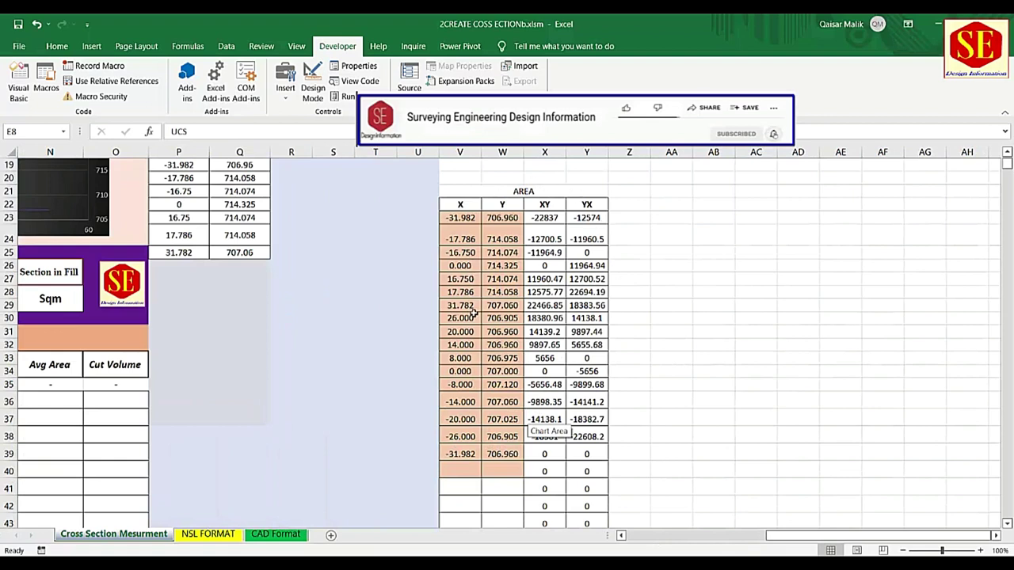
pyautogui.moveTo(460, 218); pyautogui.dragTo(500, 489)
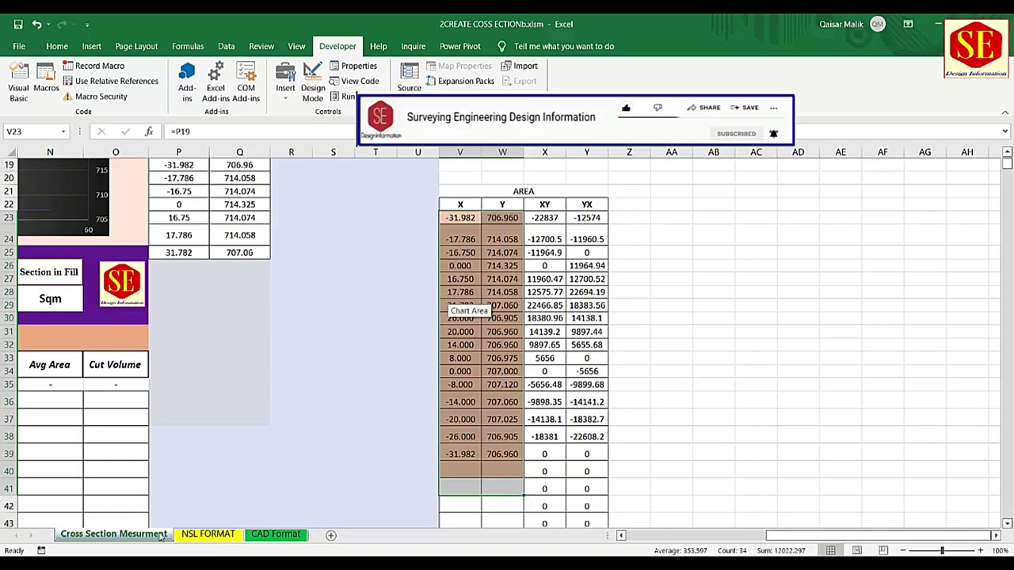
pyautogui.click(208, 534)
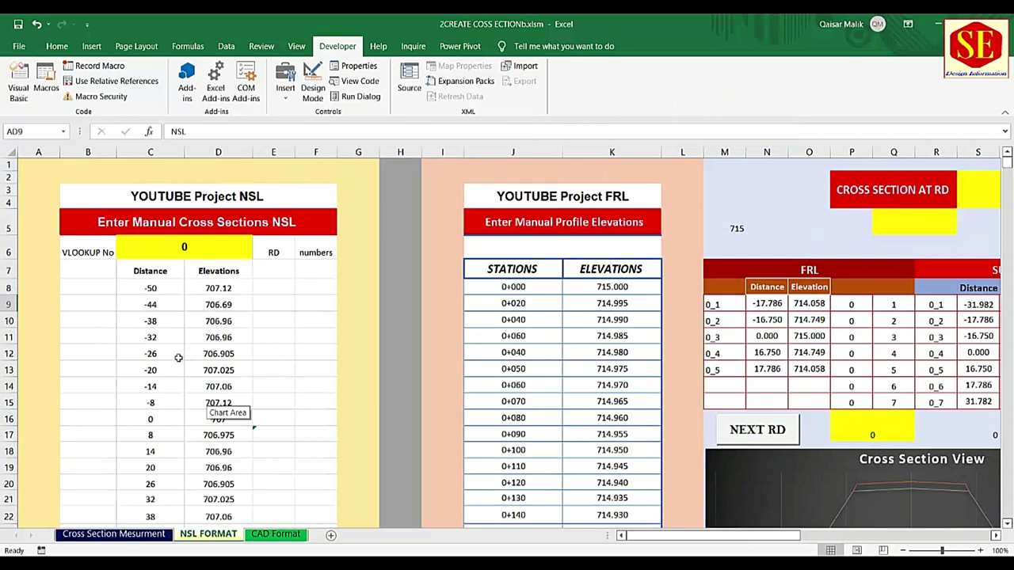
pyautogui.scroll(-3, 178, 358)
pyautogui.scroll(-1, 178, 365)
pyautogui.scroll(3, 182, 317)
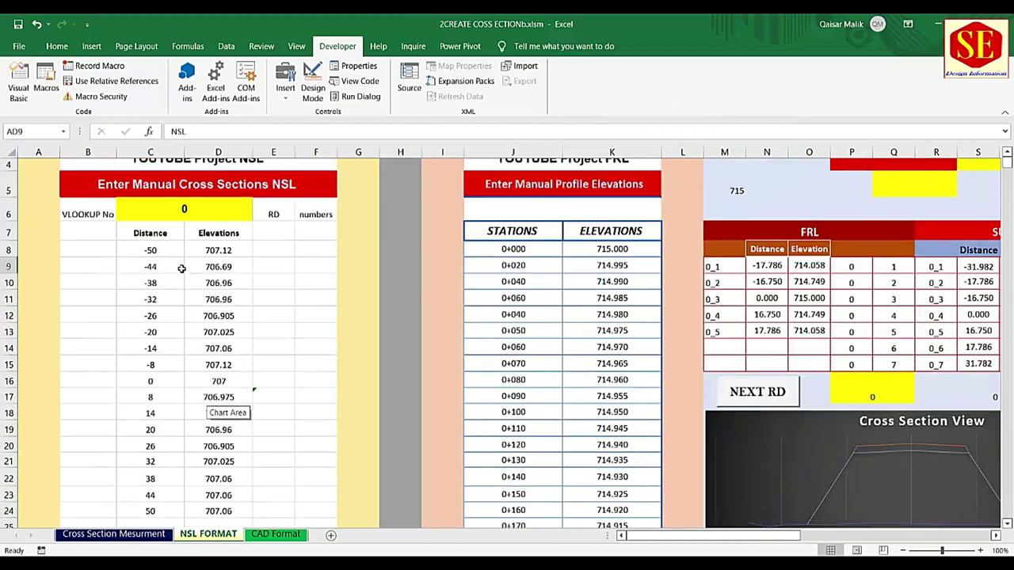
pyautogui.click(148, 248)
pyautogui.click(213, 246)
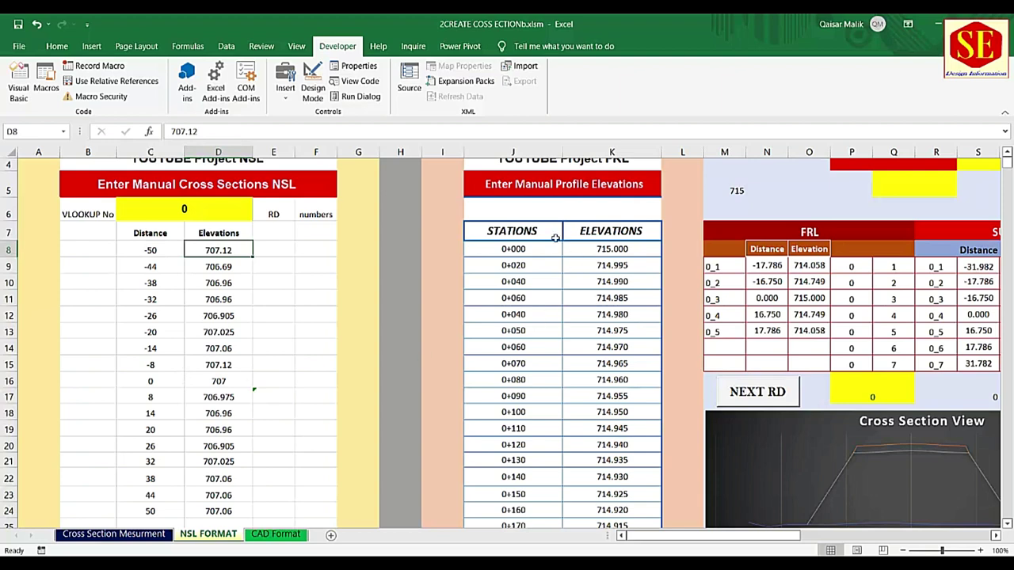
pyautogui.click(523, 248)
pyautogui.scroll(1, 499, 253)
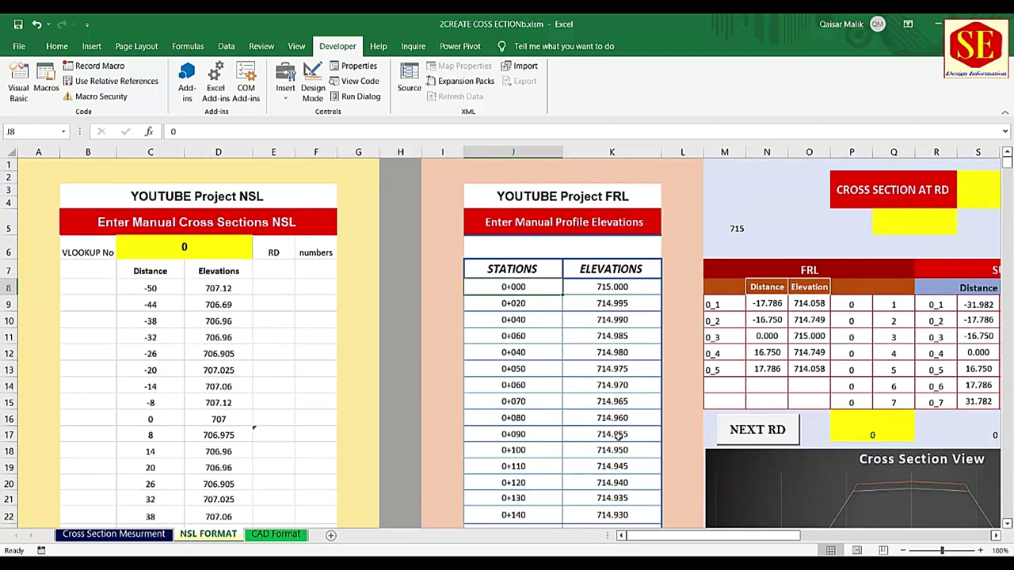
pyautogui.scroll(-1, 619, 435)
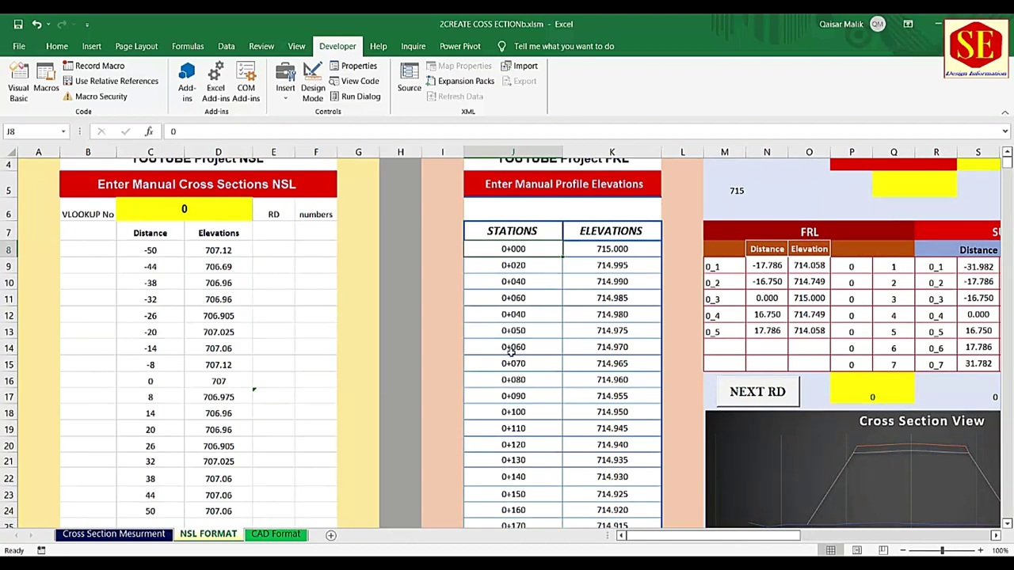
pyautogui.scroll(1, 511, 351)
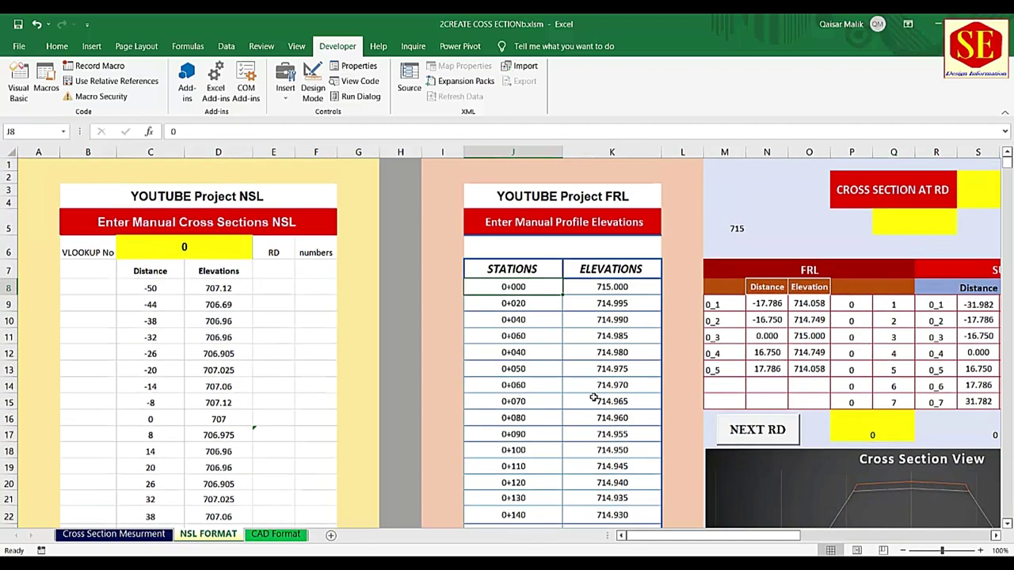
pyautogui.scroll(-2, 594, 398)
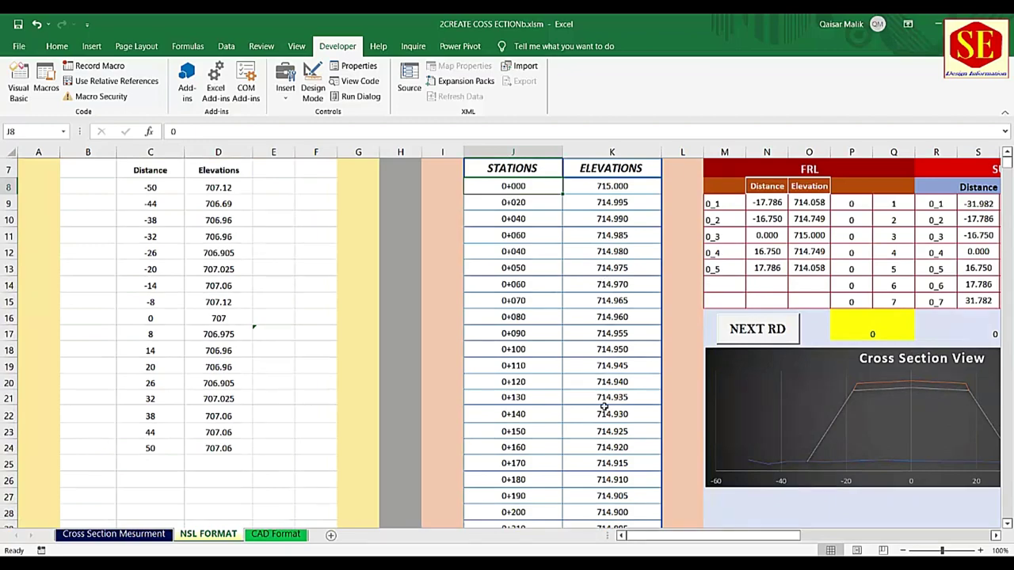
pyautogui.scroll(2, 604, 406)
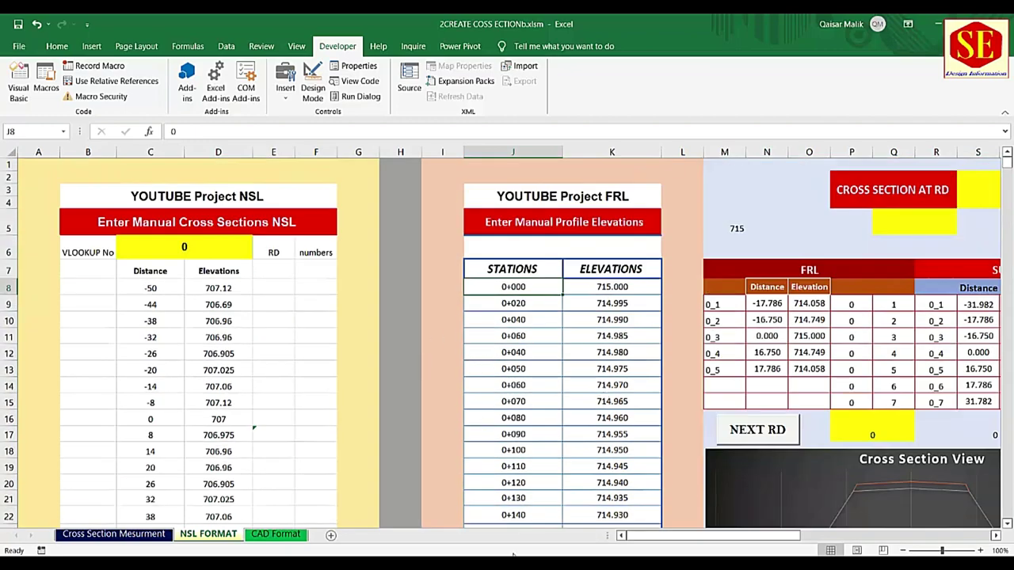
pyautogui.moveTo(650, 538); pyautogui.dragTo(697, 539)
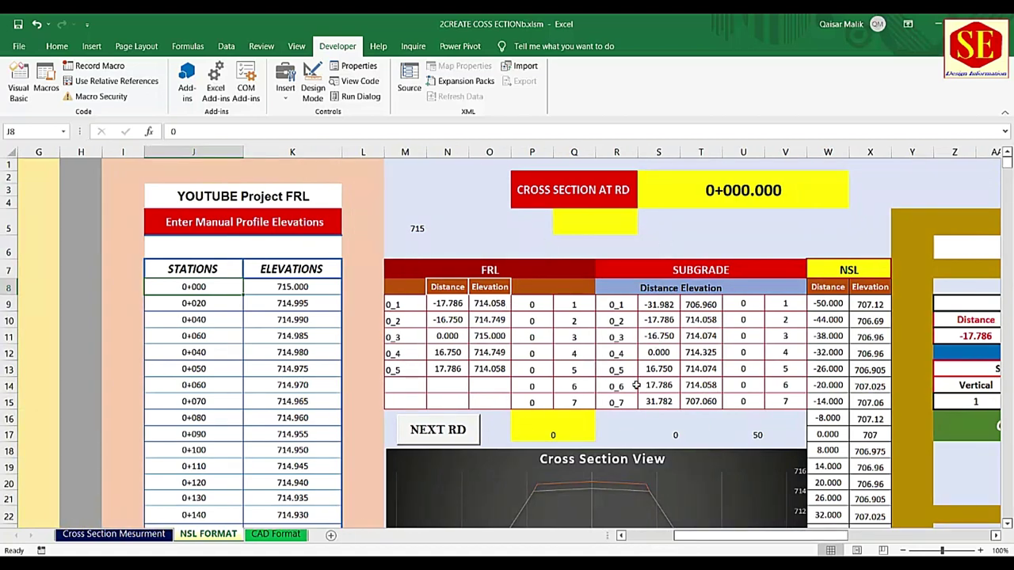
# - Inspect the NSL distances and elevations, right-hand FRL formula and side slope cells in the toe calculations
pyautogui.moveTo(697, 539); pyautogui.dragTo(840, 545)
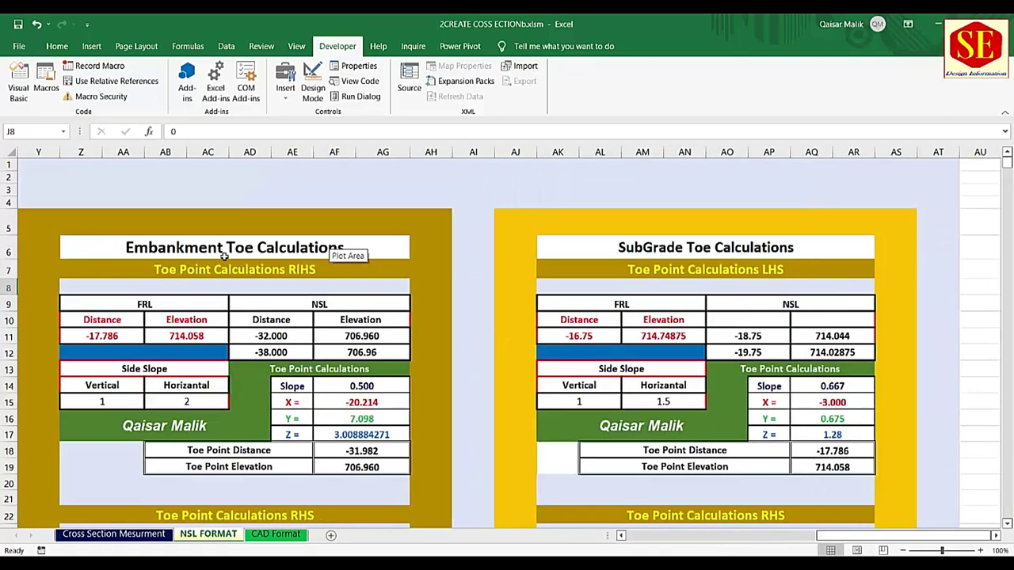
pyautogui.scroll(-1, 242, 288)
pyautogui.click(267, 295)
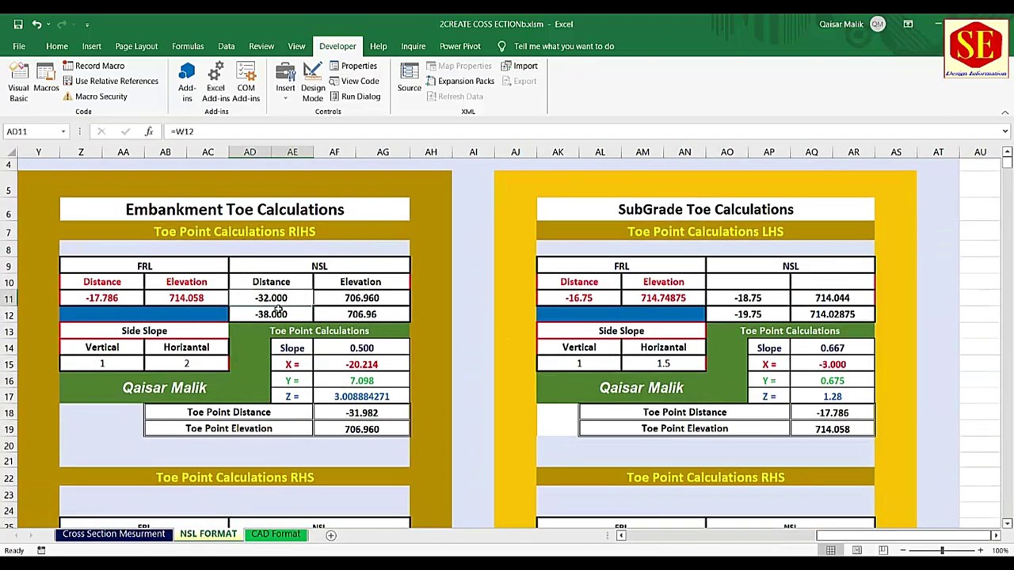
pyautogui.click(361, 298)
pyautogui.click(361, 315)
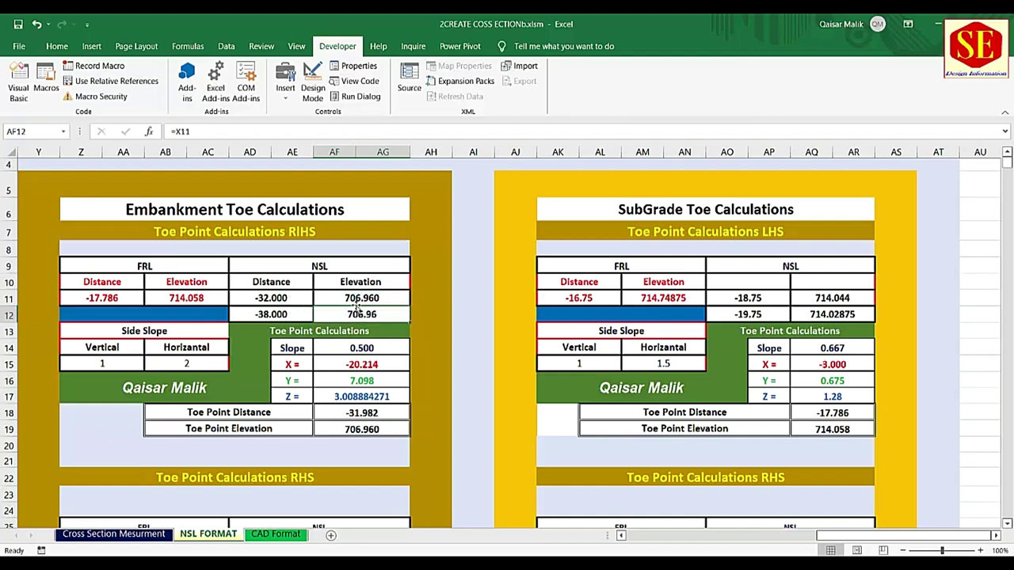
pyautogui.scroll(-3, 461, 379)
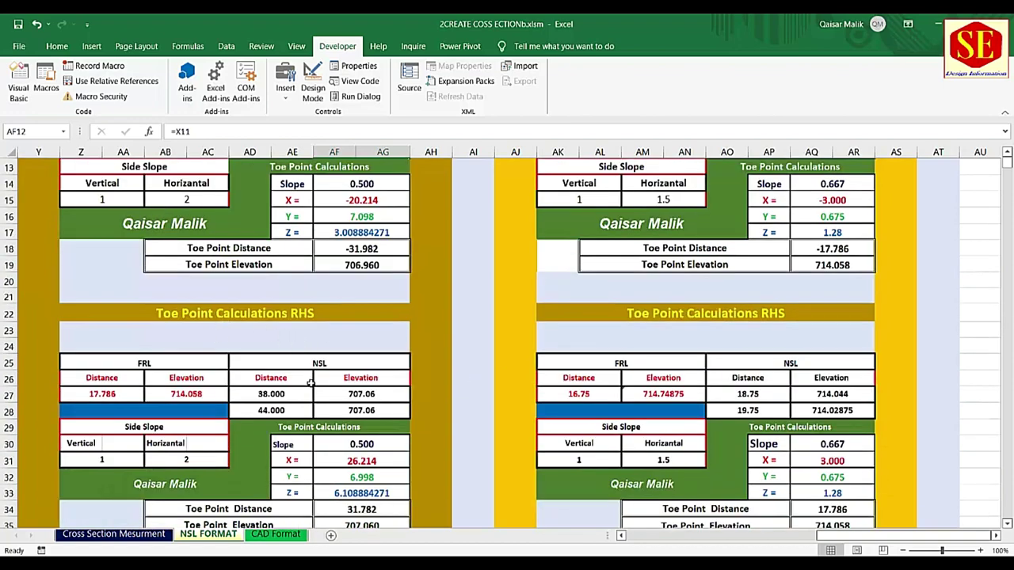
pyautogui.scroll(-1, 312, 384)
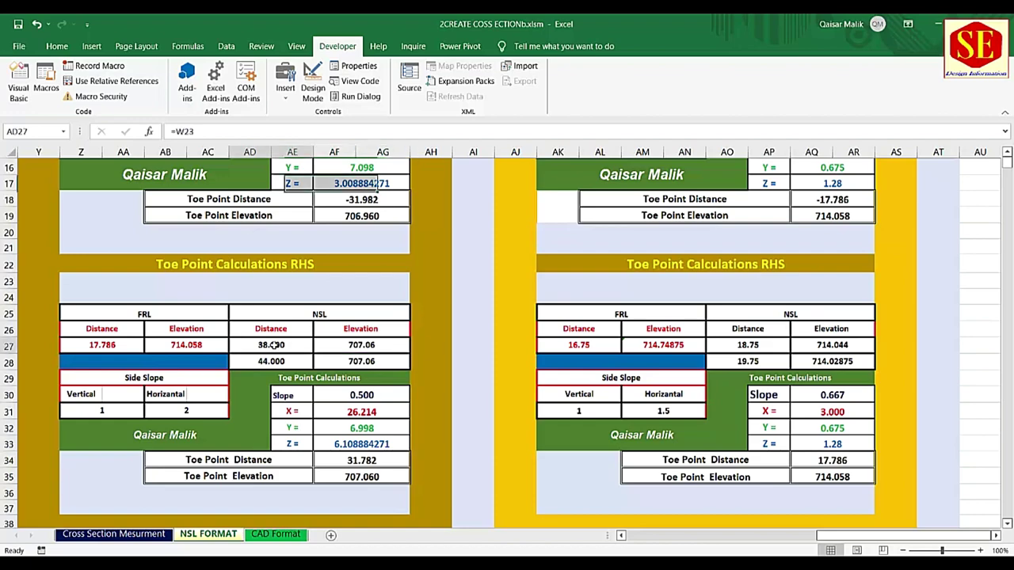
pyautogui.moveTo(269, 345); pyautogui.dragTo(359, 362)
pyautogui.click(175, 345)
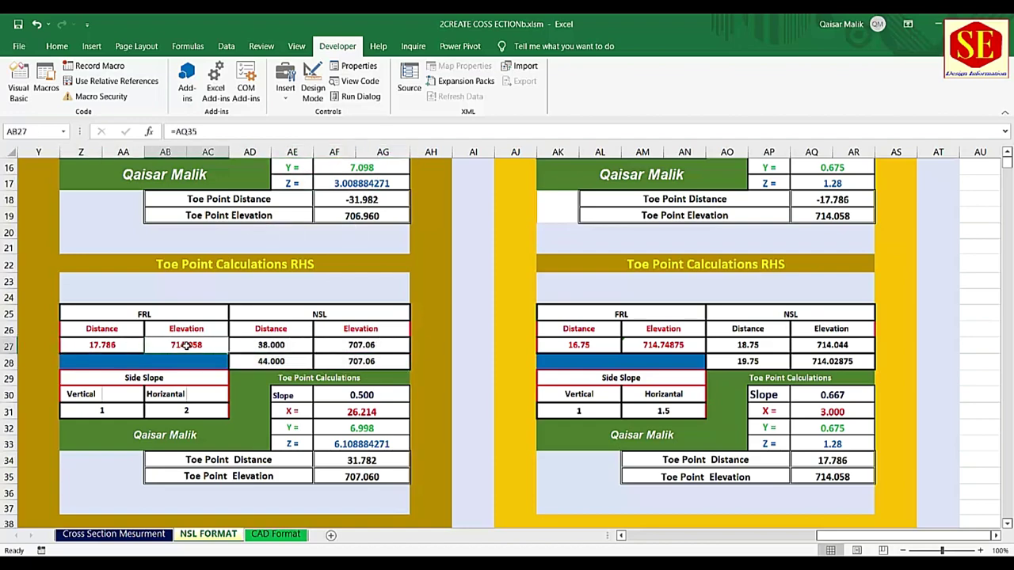
pyautogui.click(101, 408)
pyautogui.click(166, 409)
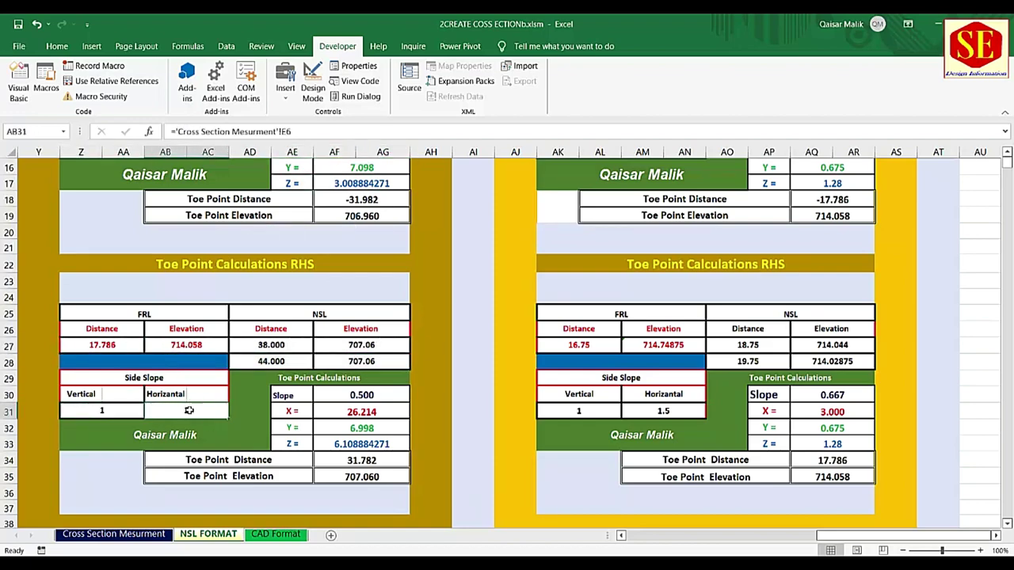
# - Review the left side slopes and both toe point distance and elevation formulas, then return to Cross Section Mesurment
pyautogui.scroll(5, 233, 409)
pyautogui.click(109, 402)
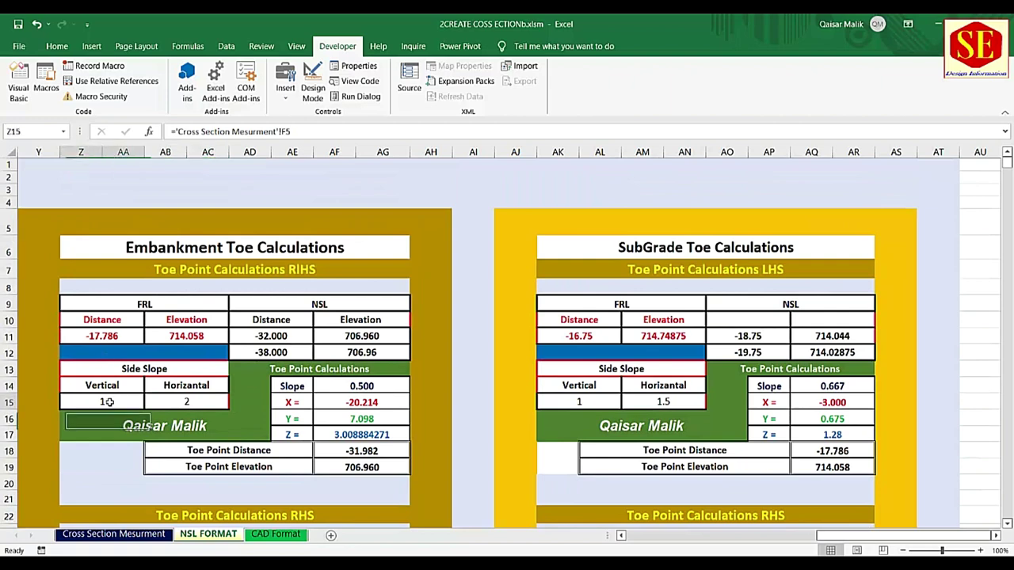
pyautogui.click(150, 402)
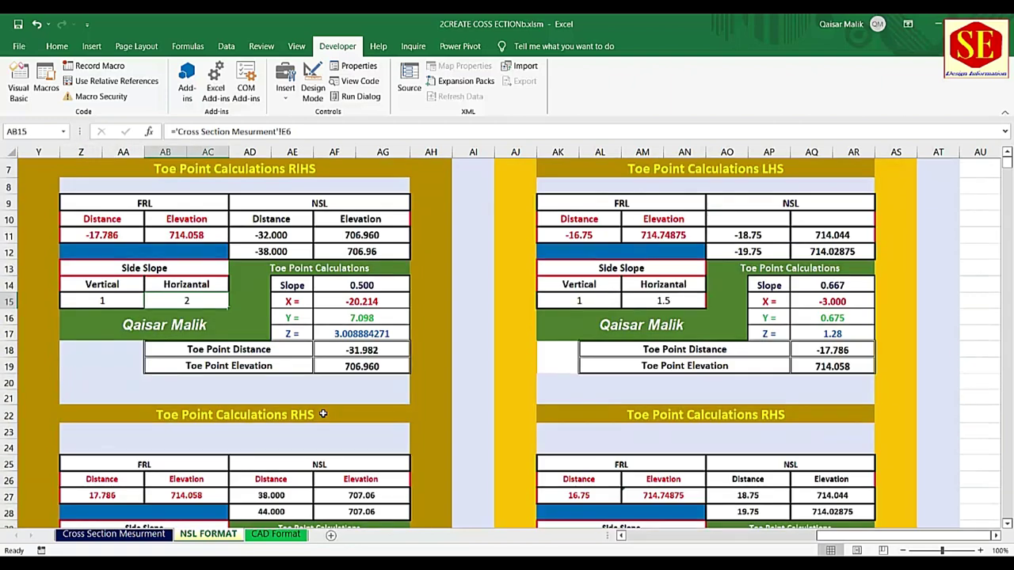
pyautogui.scroll(-2, 317, 412)
pyautogui.click(369, 349)
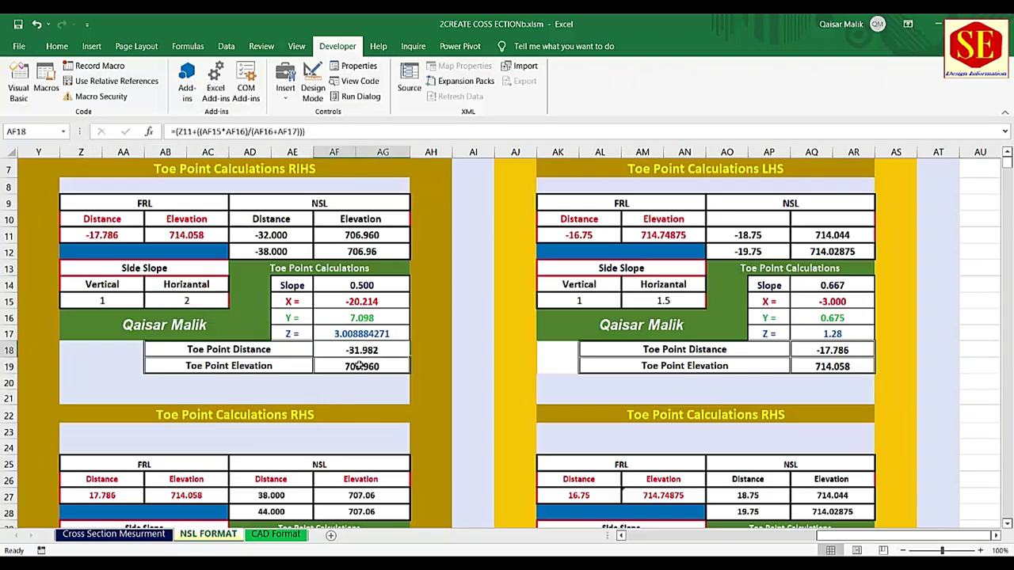
pyautogui.click(361, 366)
pyautogui.scroll(-4, 357, 369)
pyautogui.click(363, 411)
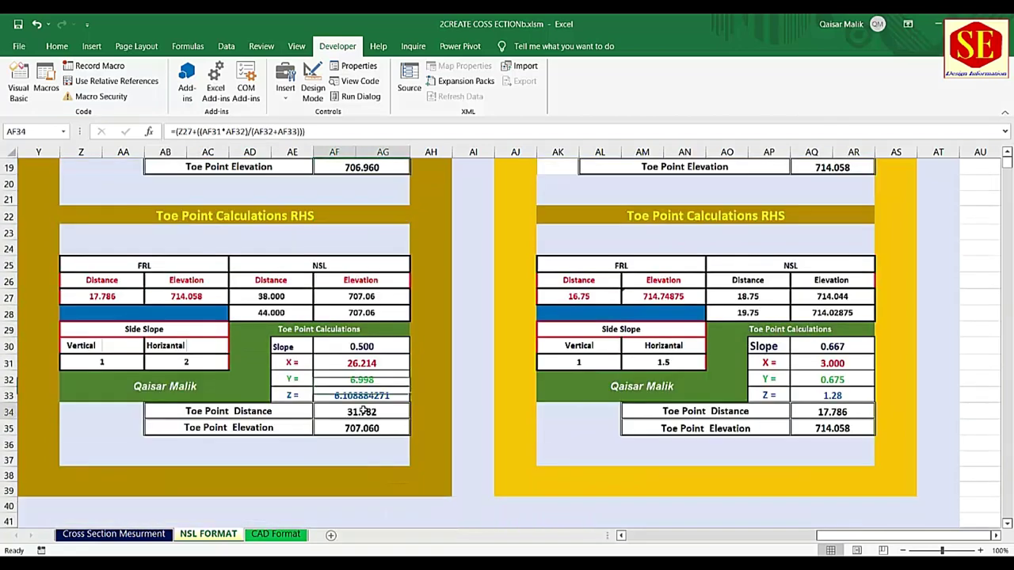
pyautogui.click(359, 428)
pyautogui.scroll(3, 360, 427)
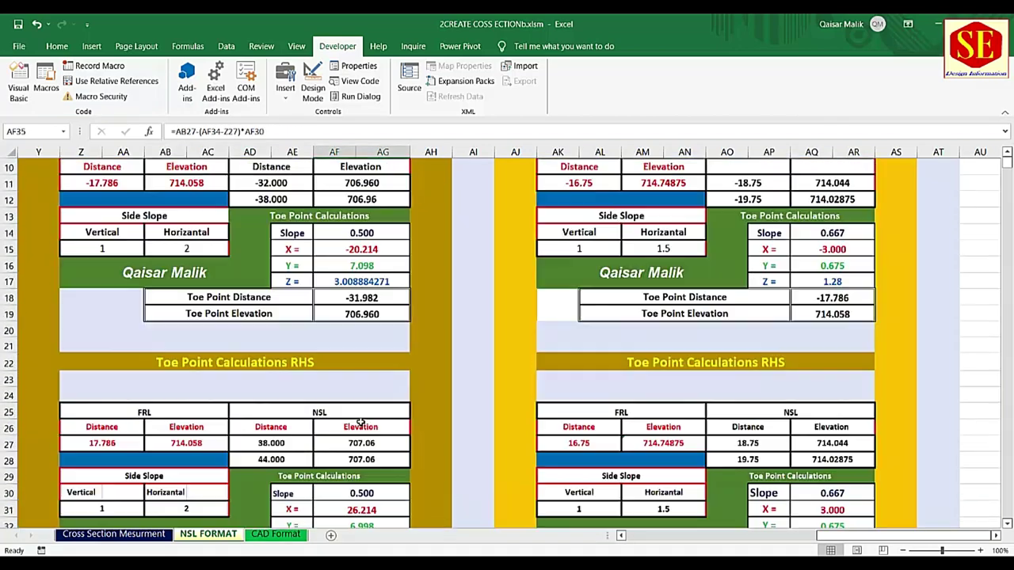
pyautogui.scroll(3, 360, 424)
pyautogui.scroll(-1, 296, 252)
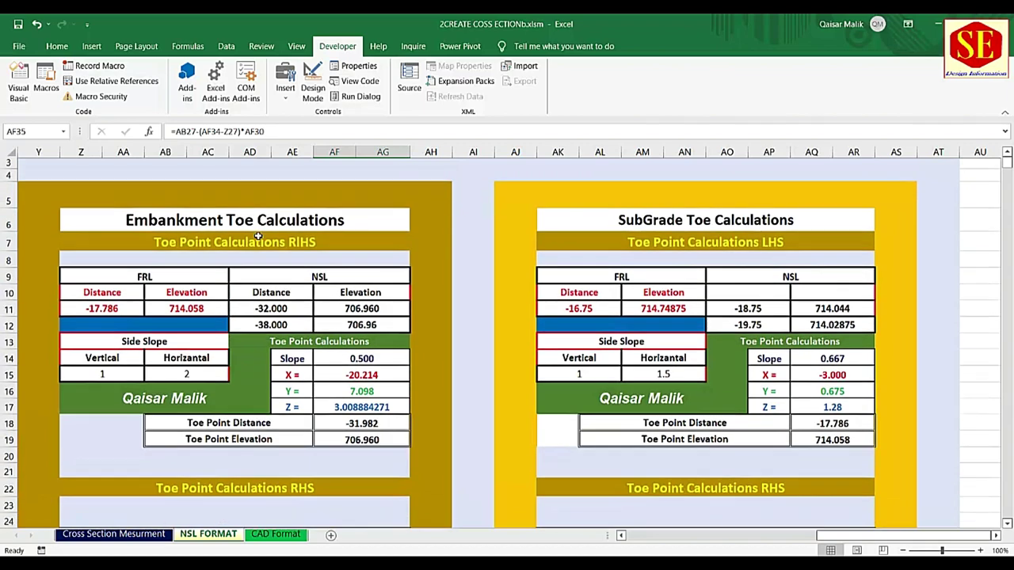
pyautogui.scroll(-1, 249, 293)
pyautogui.scroll(-2, 253, 281)
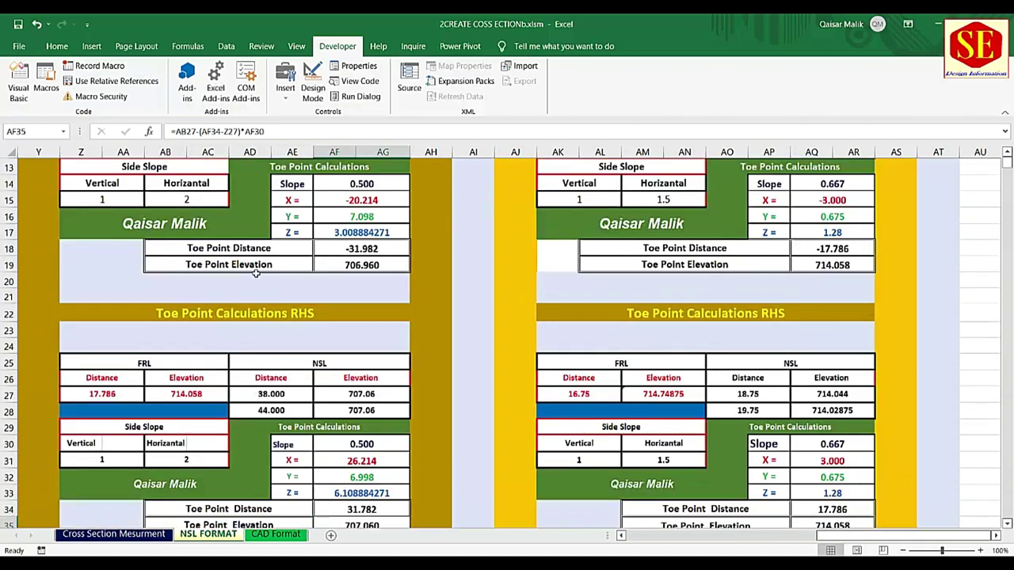
pyautogui.click(113, 534)
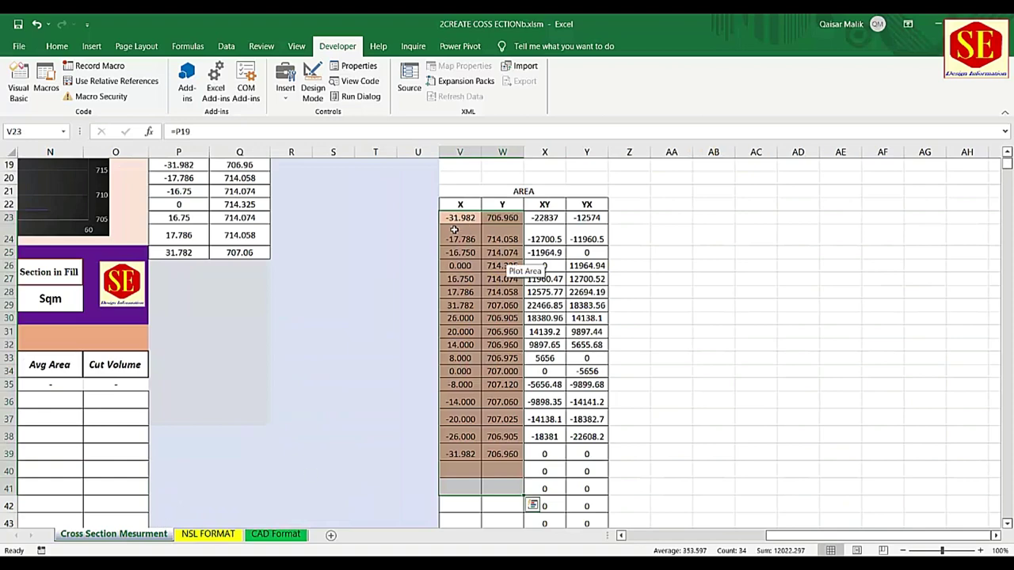
# - Clear the selection and look over the columns of the AREA table
pyautogui.click(464, 277)
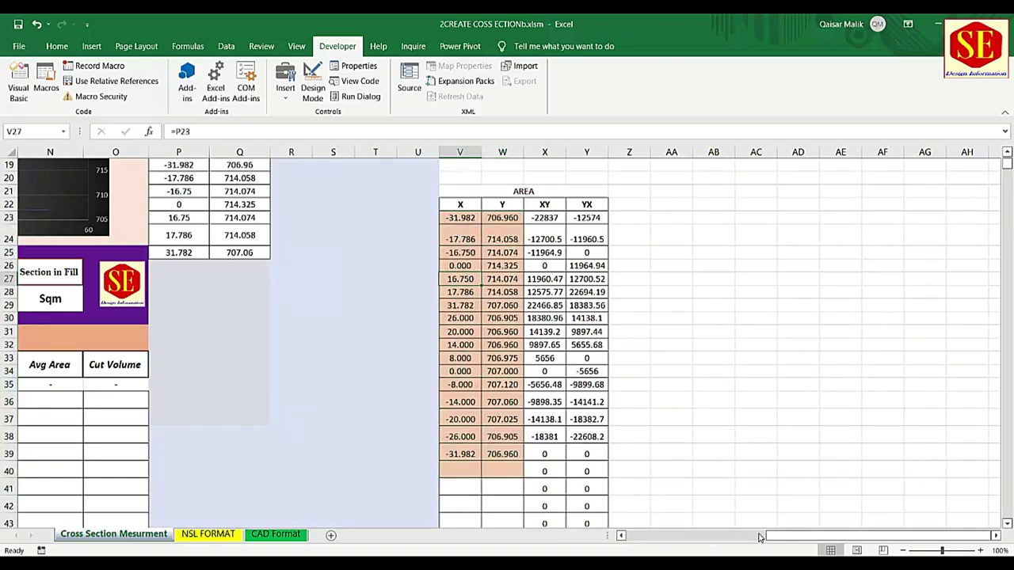
pyautogui.moveTo(788, 537); pyautogui.dragTo(681, 538)
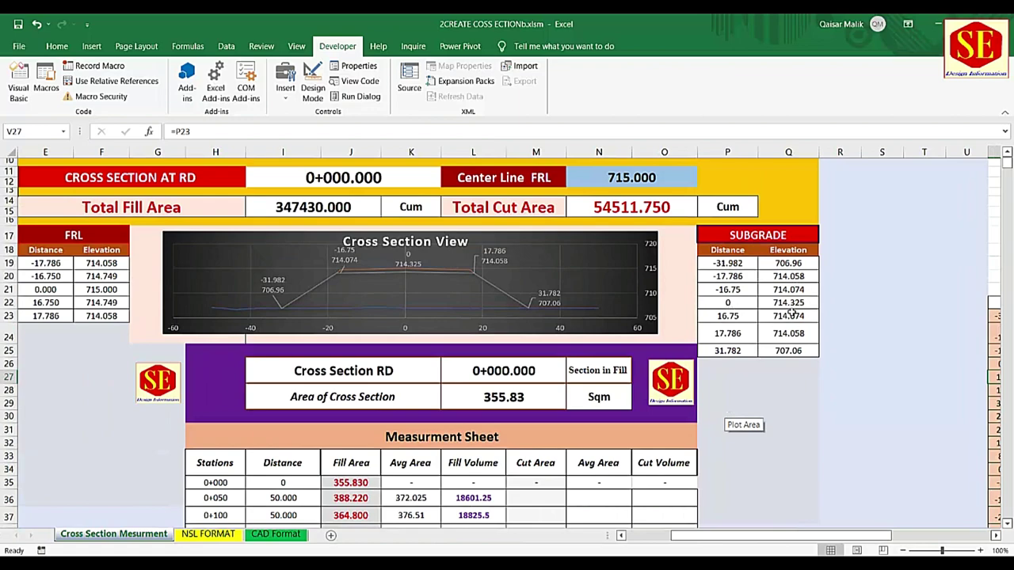
pyautogui.moveTo(698, 536); pyautogui.dragTo(651, 537)
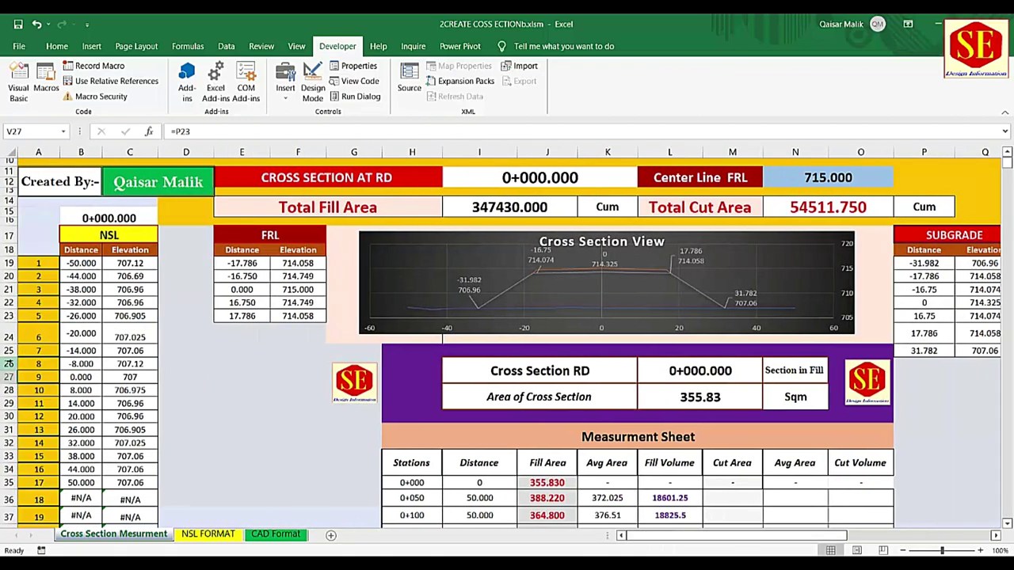
pyautogui.scroll(-1, 89, 361)
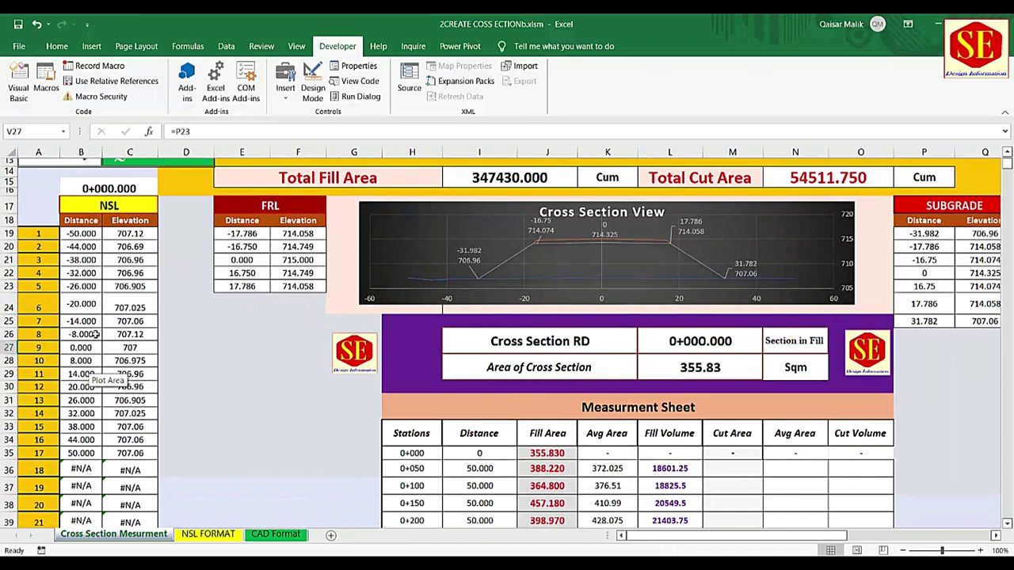
pyautogui.scroll(-2, 95, 334)
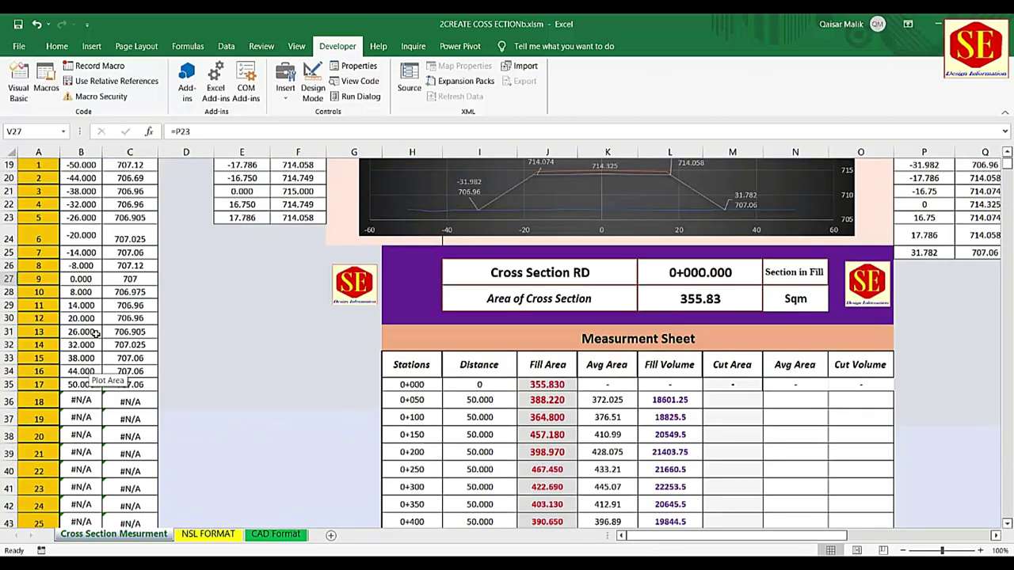
pyautogui.scroll(2, 97, 332)
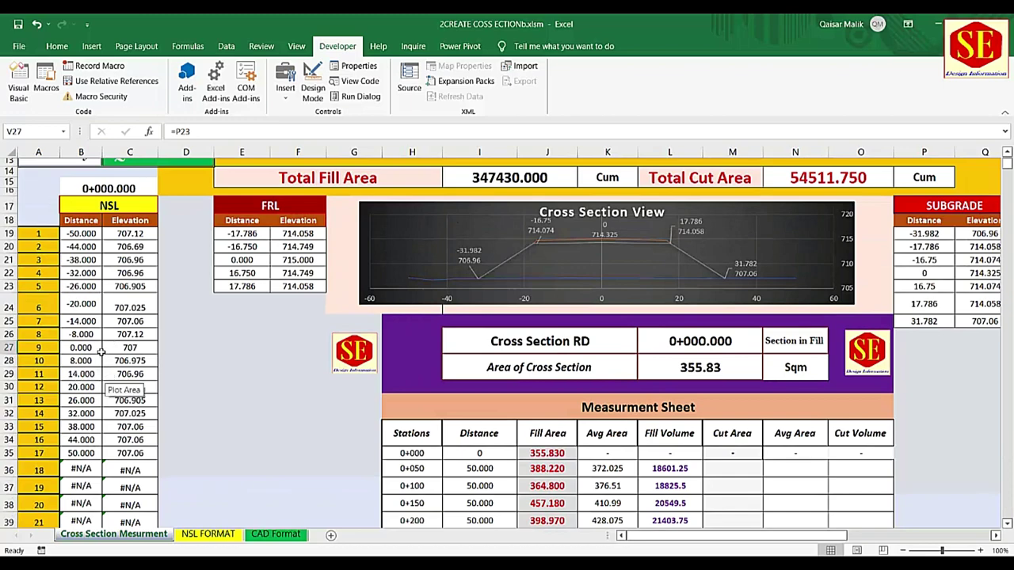
pyautogui.moveTo(645, 537); pyautogui.dragTo(737, 536)
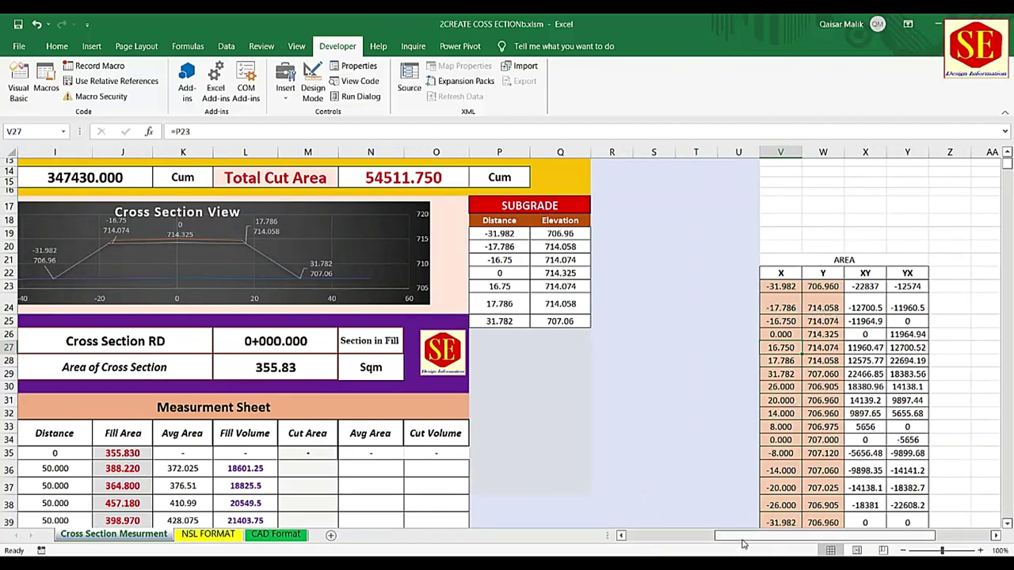
pyautogui.hscroll(-3, 701, 483)
pyautogui.scroll(4, 701, 483)
pyautogui.scroll(-3, 701, 484)
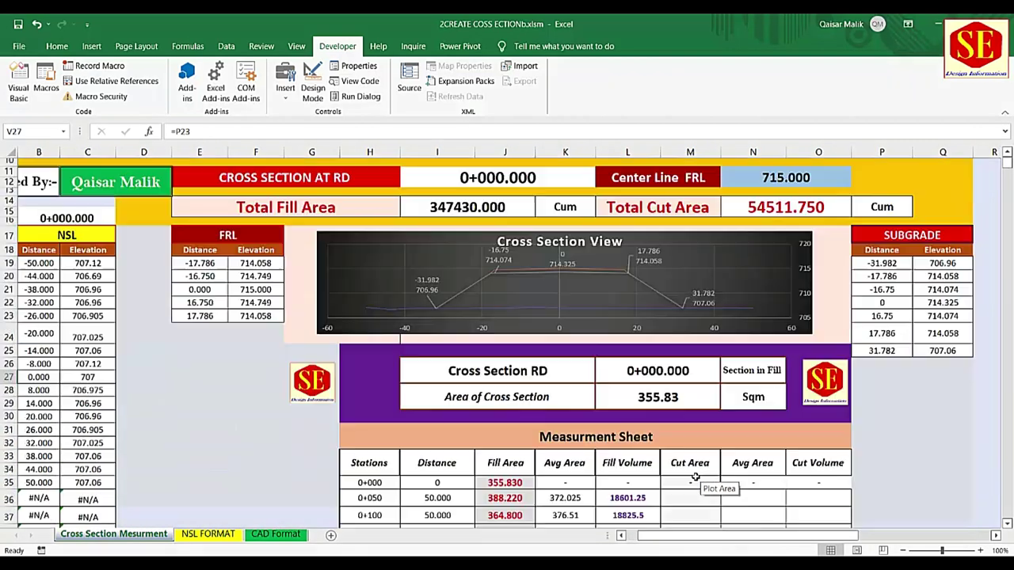
pyautogui.scroll(-1, 695, 476)
pyautogui.scroll(1, 666, 360)
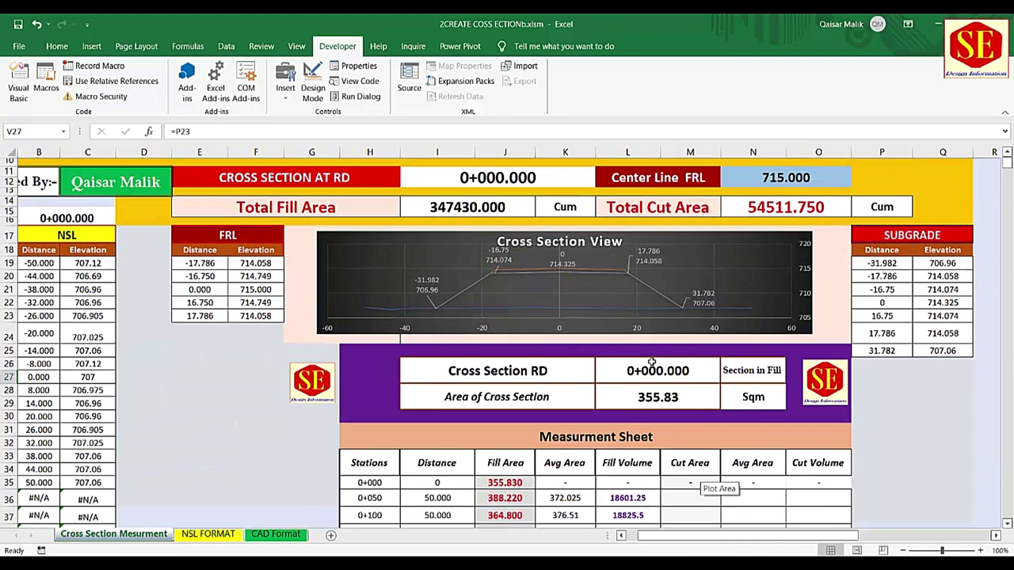
# - Check the Total Fill Area and Total Cut Area formulas, then advance to station 0+050
pyautogui.click(345, 200)
pyautogui.click(457, 206)
pyautogui.click(633, 208)
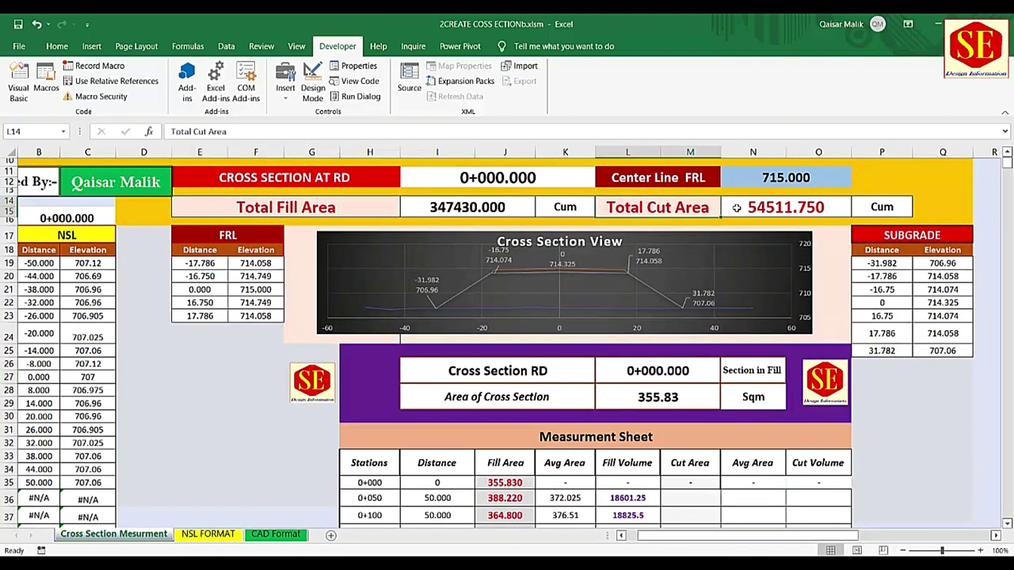
pyautogui.click(737, 209)
pyautogui.scroll(-2, 515, 260)
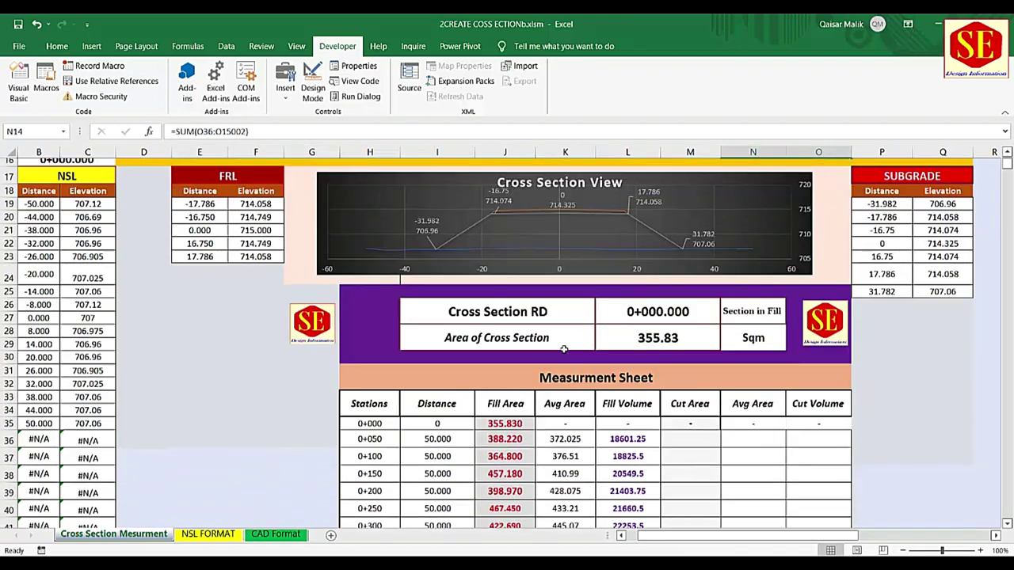
pyautogui.scroll(-3, 510, 371)
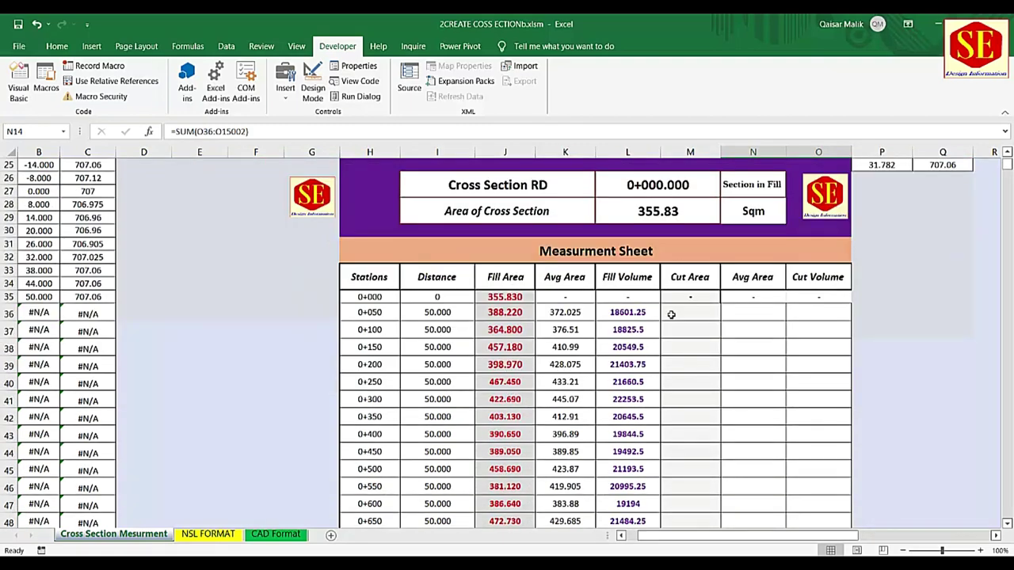
pyautogui.scroll(3, 689, 414)
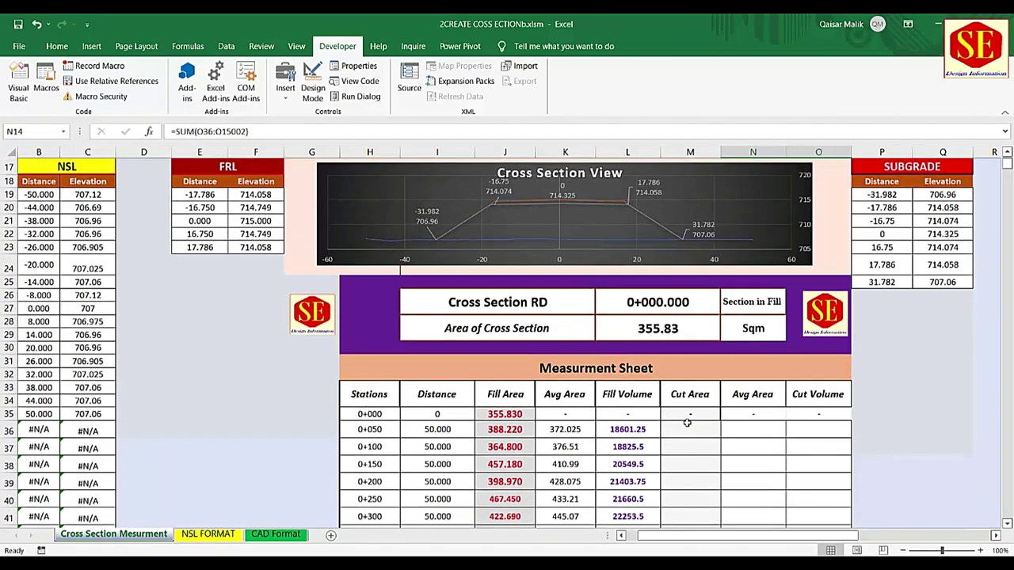
pyautogui.scroll(2, 555, 396)
pyautogui.scroll(3, 396, 372)
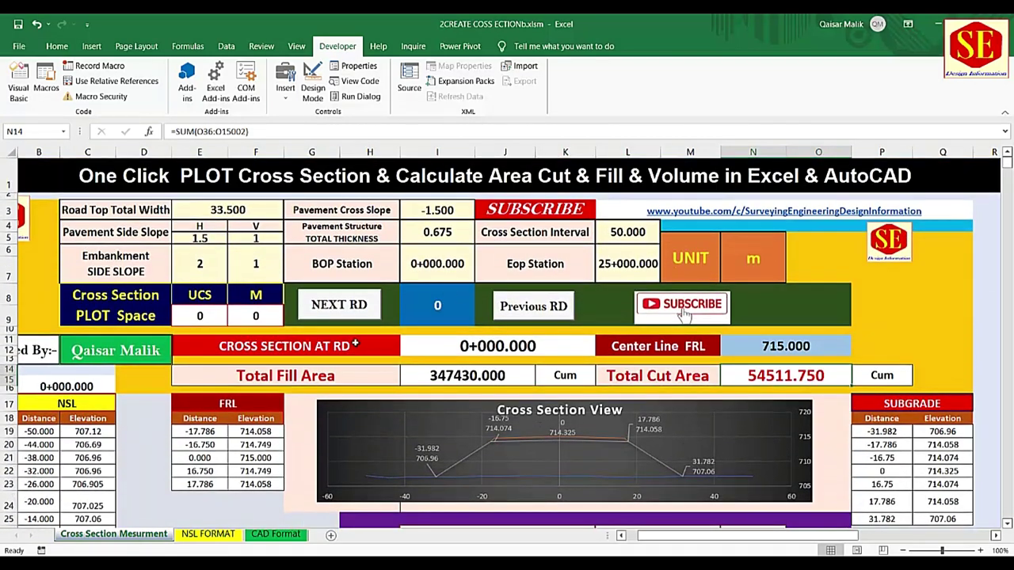
pyautogui.click(356, 314)
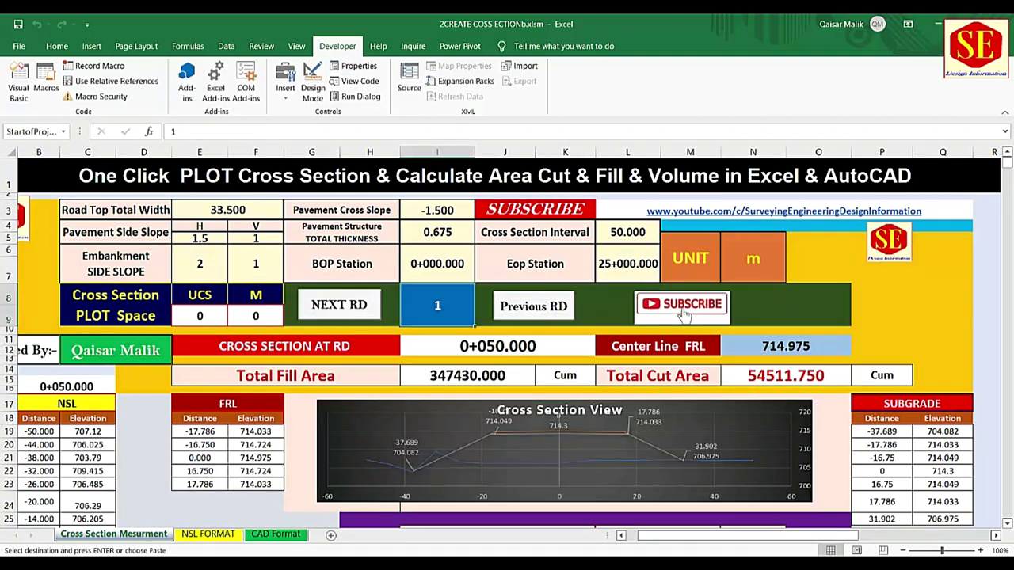
pyautogui.click(507, 565)
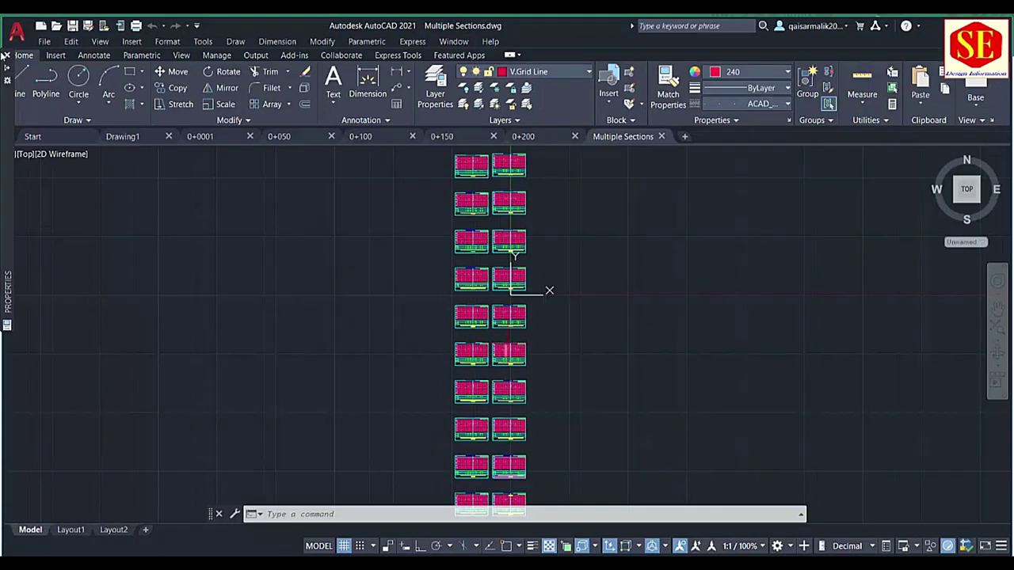
# - Start a drawing from acad -Named Plot Styles.dwt and paste the plotting code to draw section 0+050
pyautogui.click(40, 26)
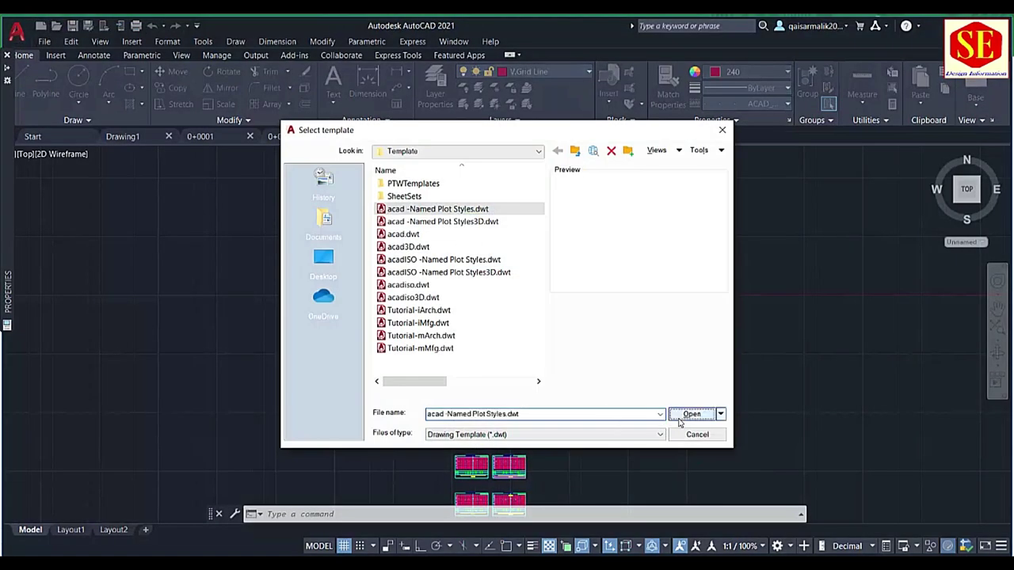
pyautogui.click(681, 417)
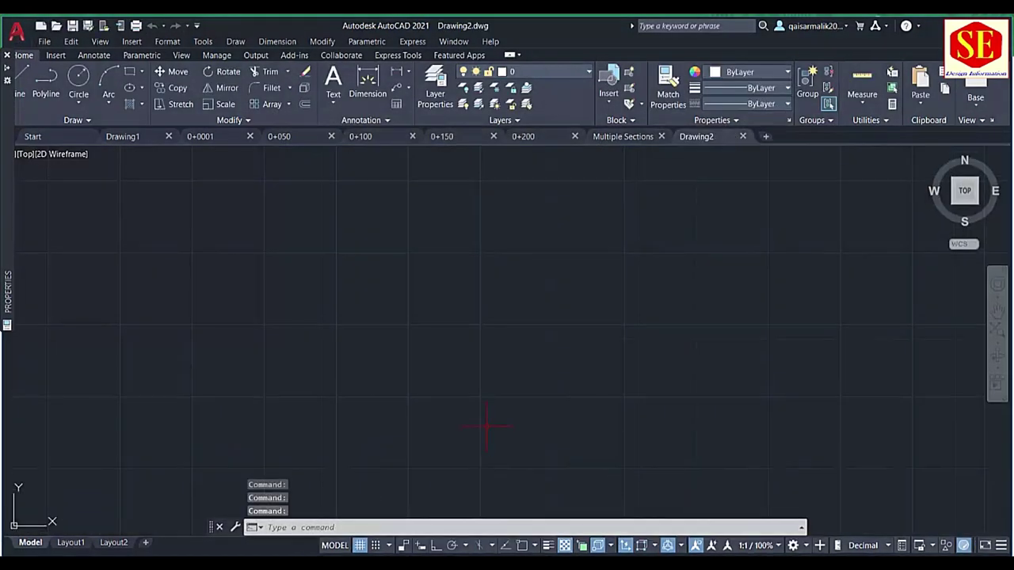
pyautogui.rightClick(343, 526)
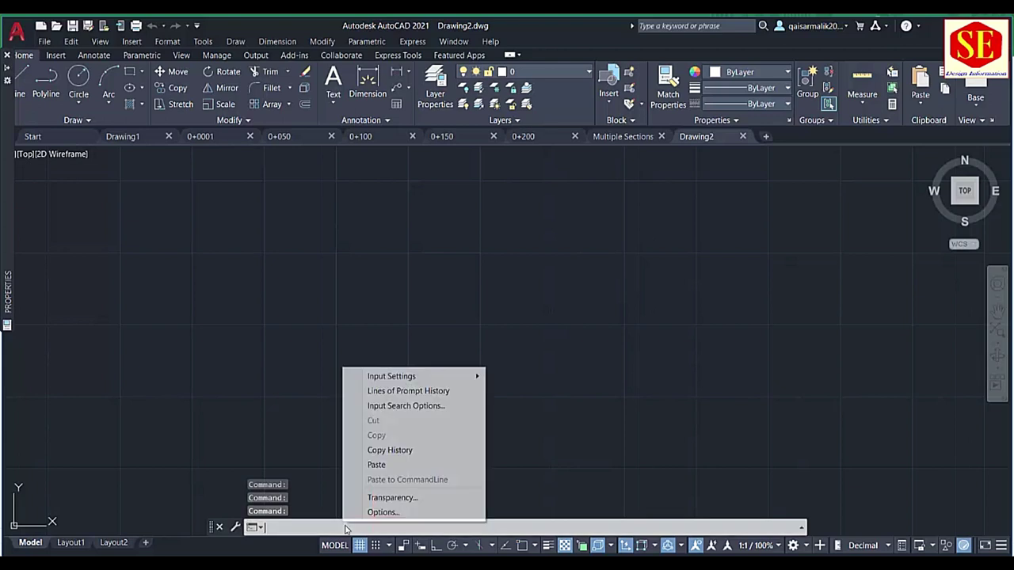
pyautogui.click(373, 467)
pyautogui.press('Return')
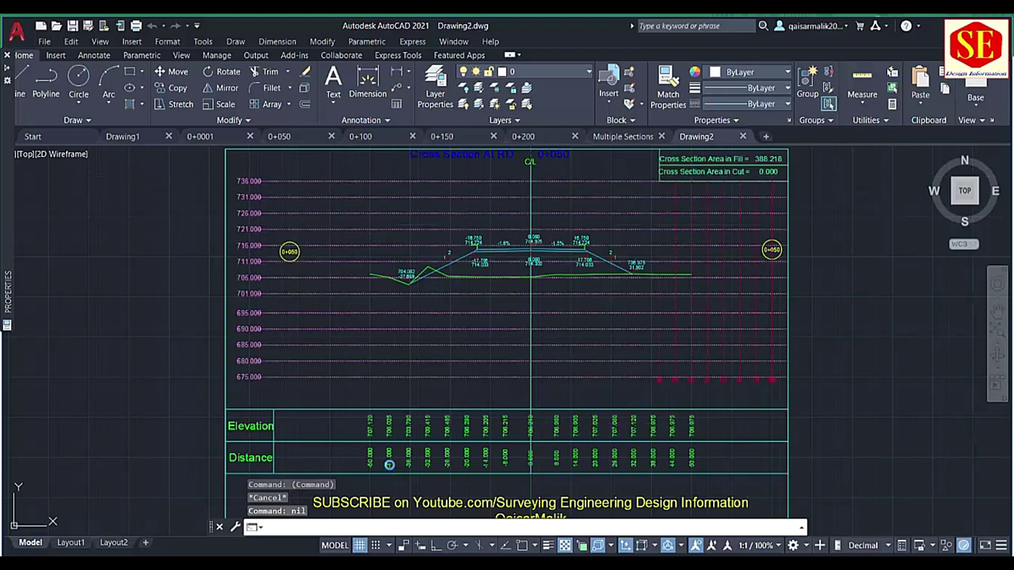
pyautogui.scroll(-4, 389, 458)
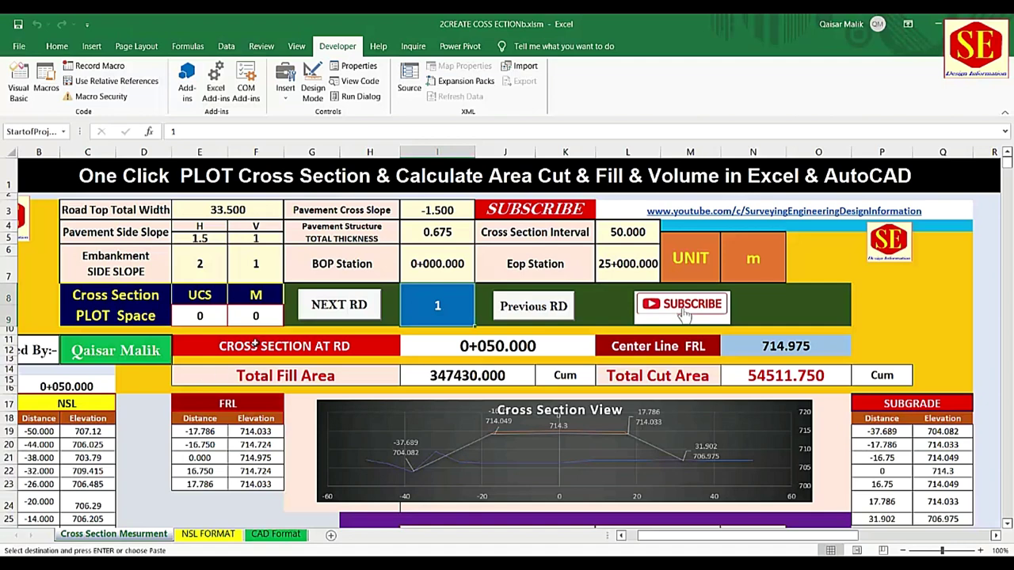
# - Set the M plot space to 250 and advance the workbook to station 0+100
pyautogui.click(268, 319)
pyautogui.write('250')
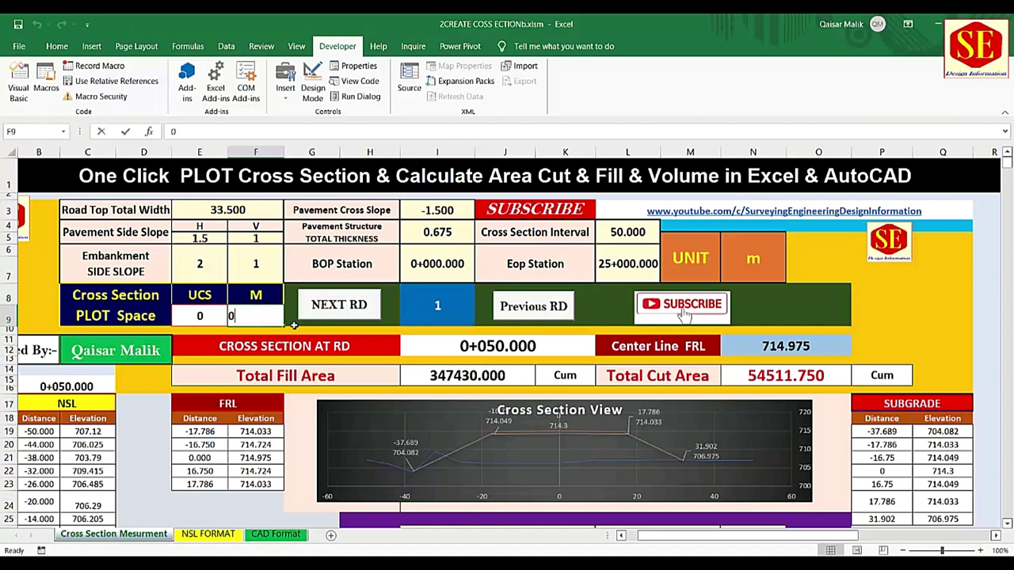
pyautogui.press('Return')
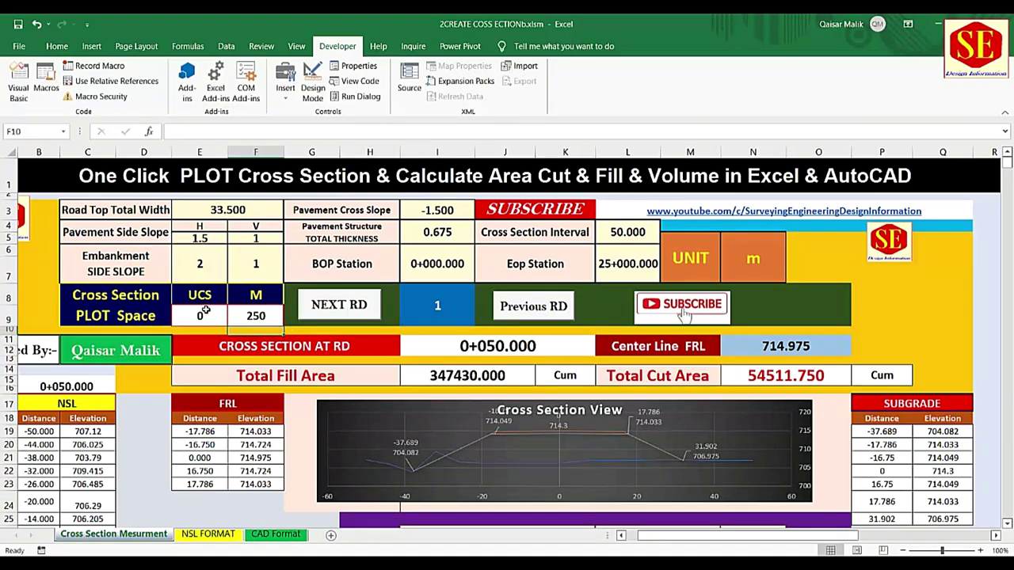
pyautogui.click(261, 315)
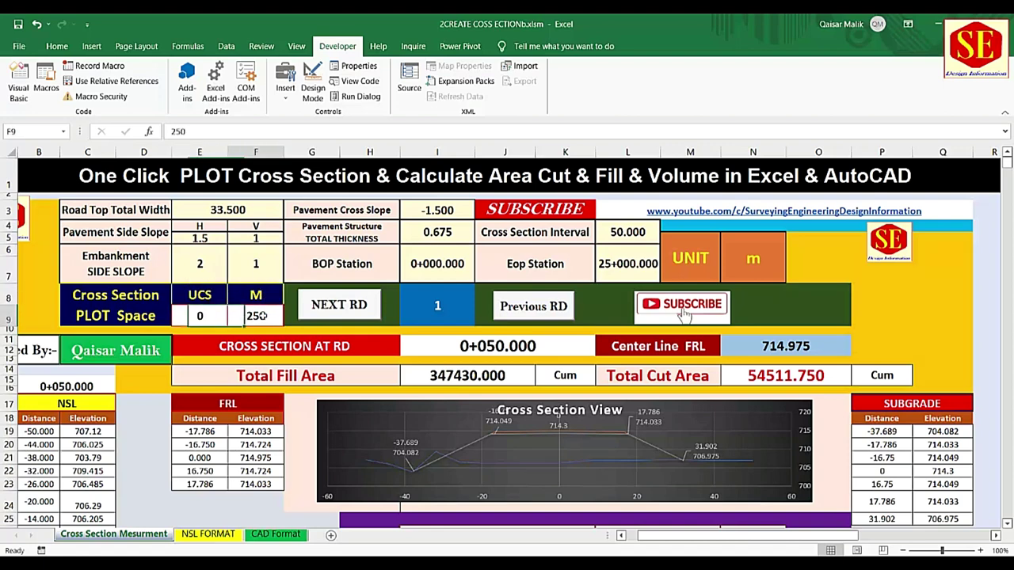
pyautogui.click(199, 318)
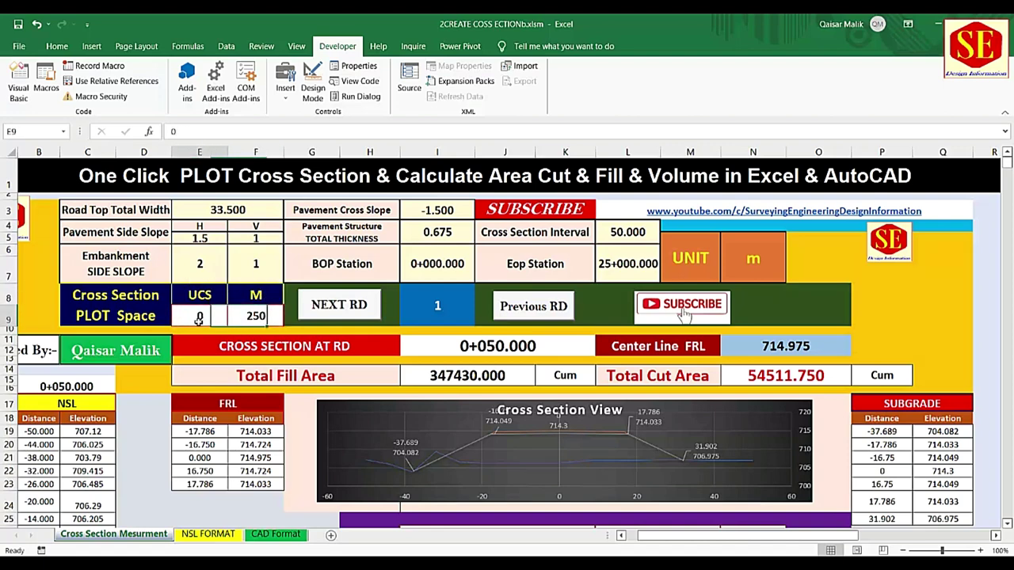
pyautogui.click(267, 320)
pyautogui.click(322, 315)
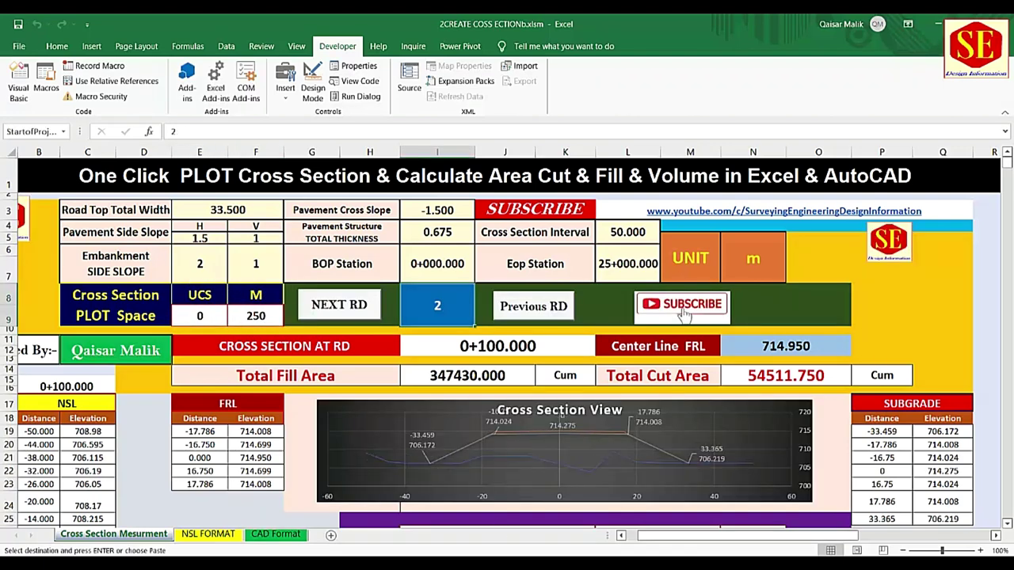
# - Paste the plotting code into AutoCAD's command line to draw the 0+100 section
pyautogui.click(924, 515)
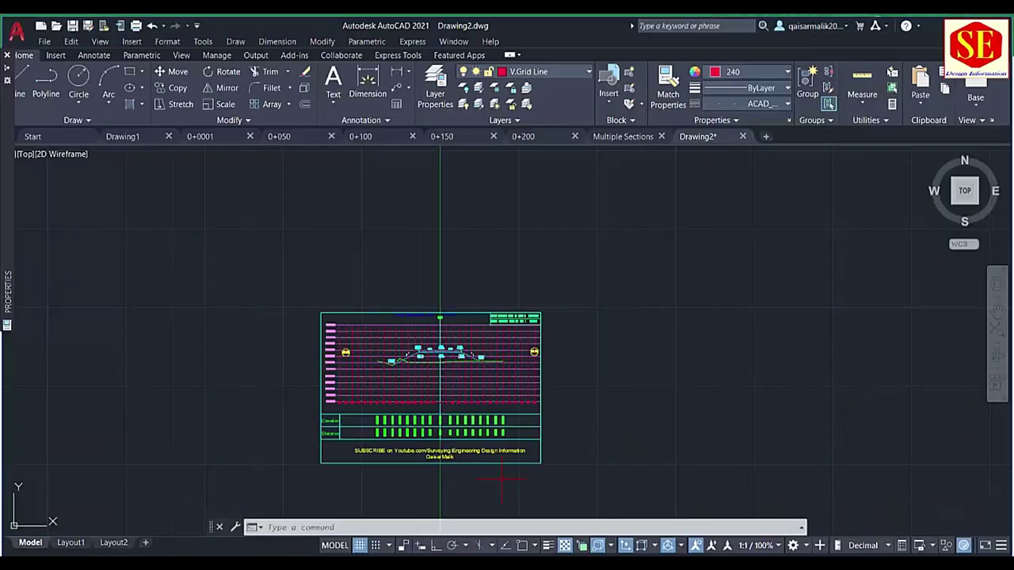
pyautogui.rightClick(415, 528)
pyautogui.click(460, 469)
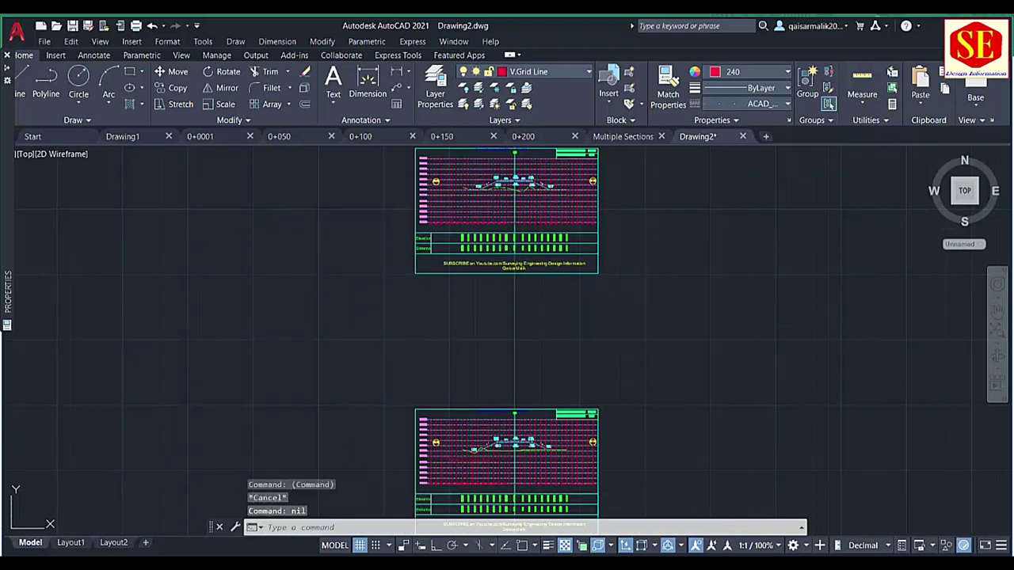
pyautogui.scroll(-2, 492, 342)
# - In Excel, advance to 0+150, set the M plot space to 500, and advance again
pyautogui.hotkey('alt', 'Tab')
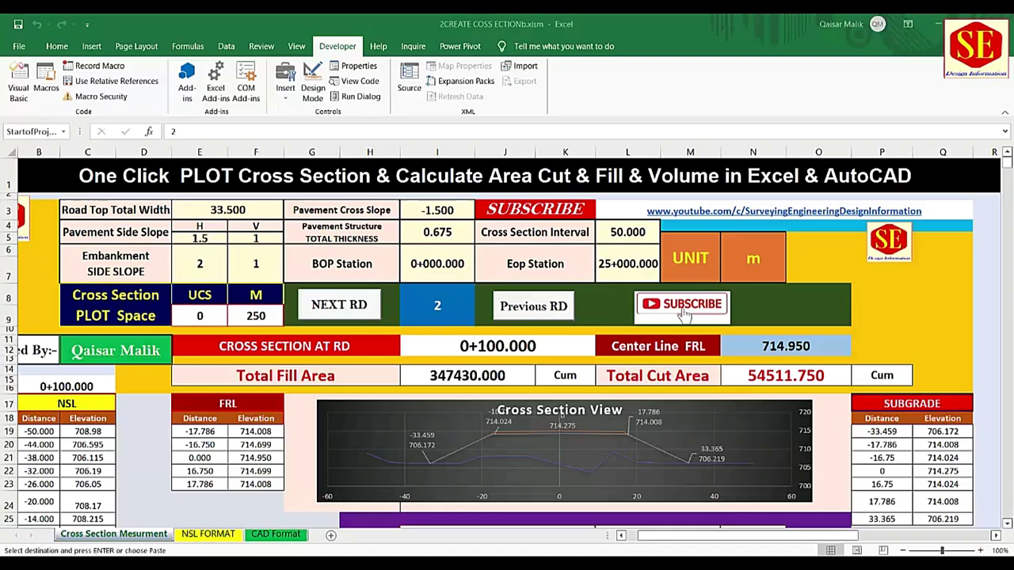
pyautogui.click(328, 309)
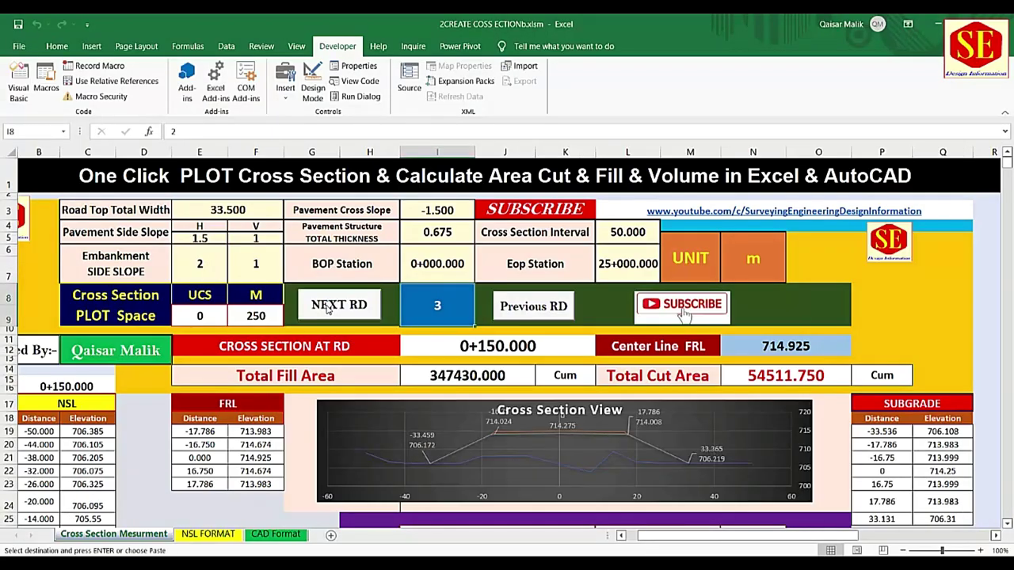
pyautogui.click(266, 320)
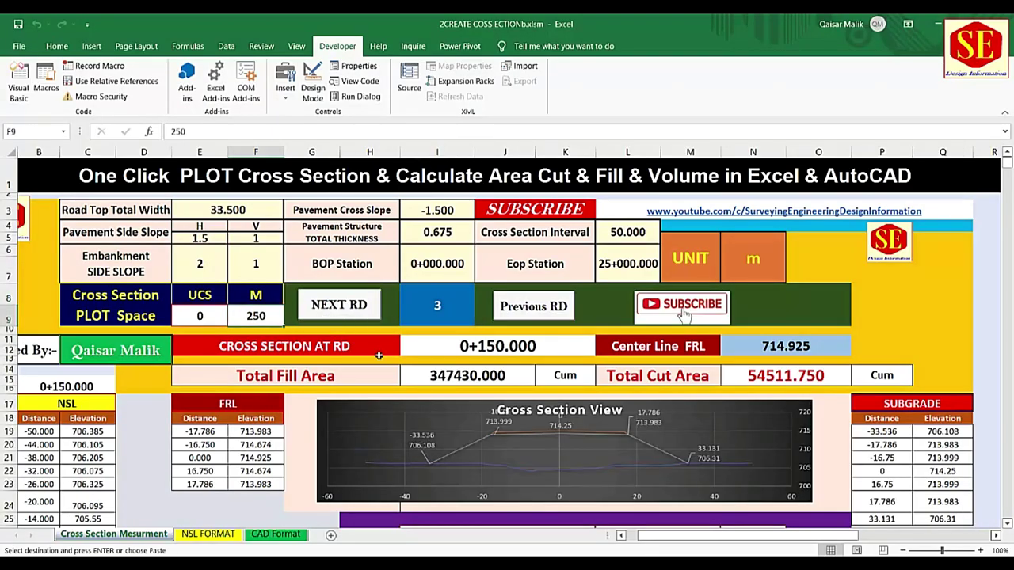
pyautogui.write('5')
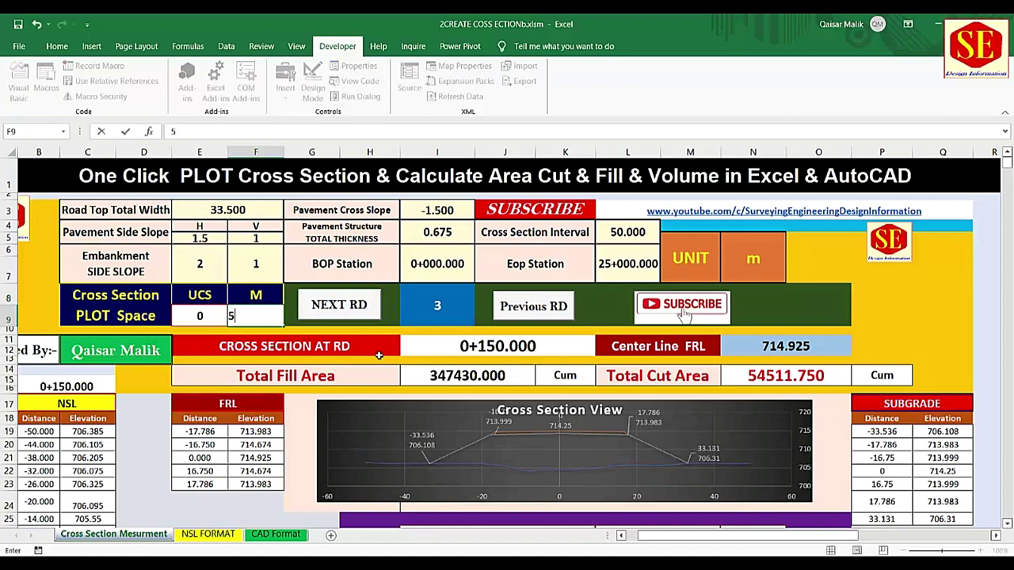
pyautogui.press('Return')
pyautogui.click(339, 314)
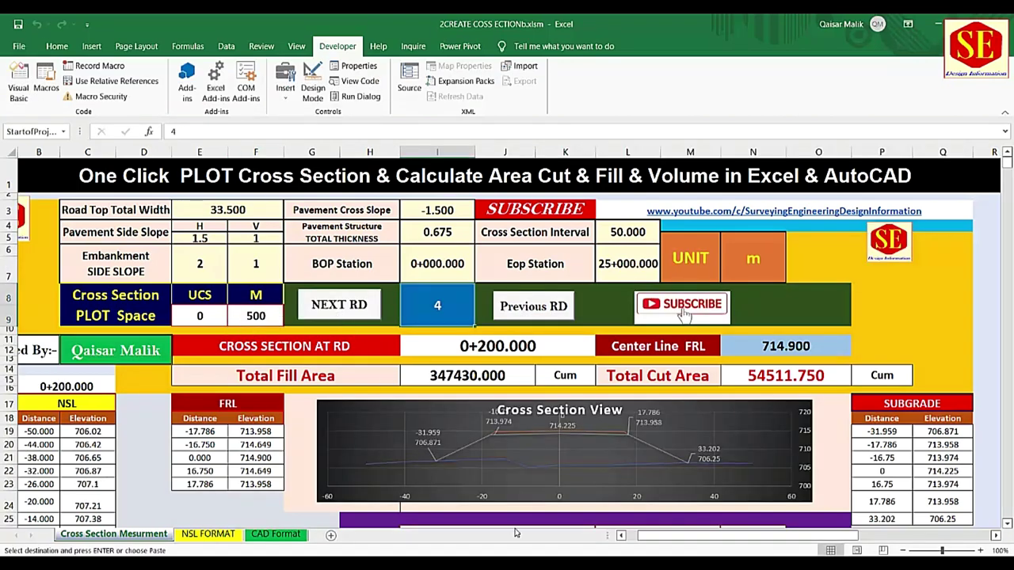
# - Paste the 0+200 section-drawing commands into AutoCAD's command line and zoom into the new section
pyautogui.click(951, 499)
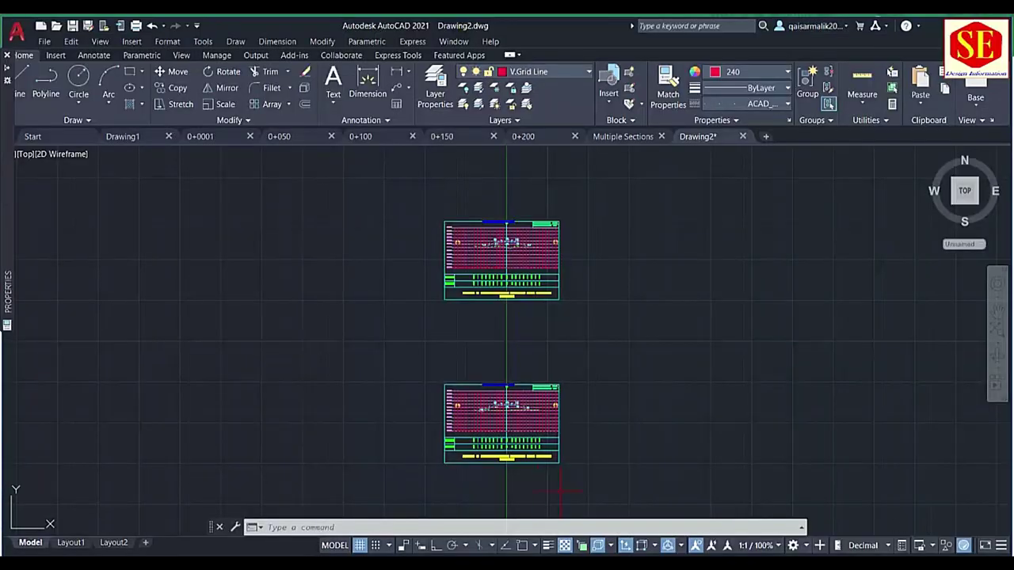
pyautogui.rightClick(399, 527)
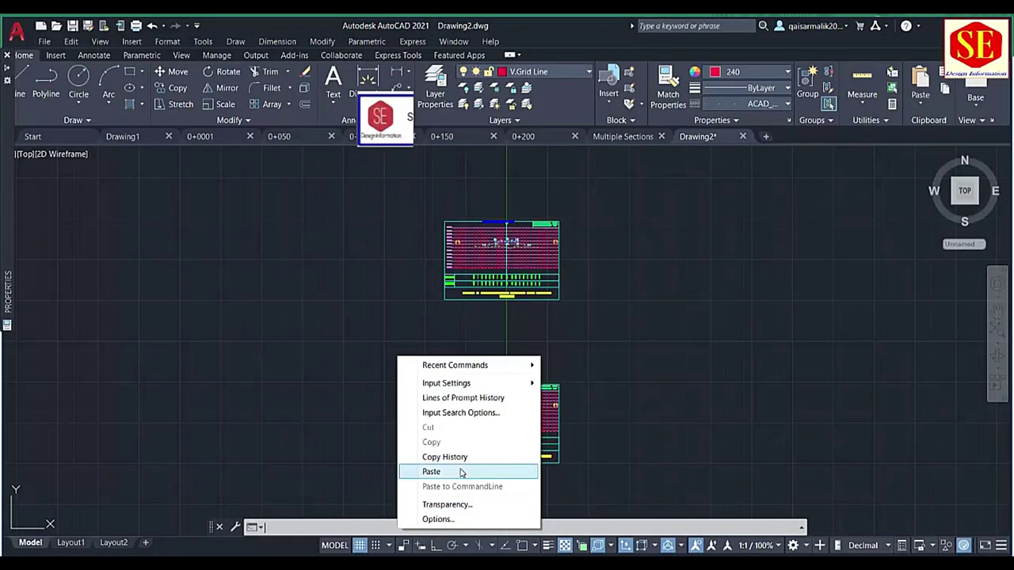
pyautogui.click(462, 471)
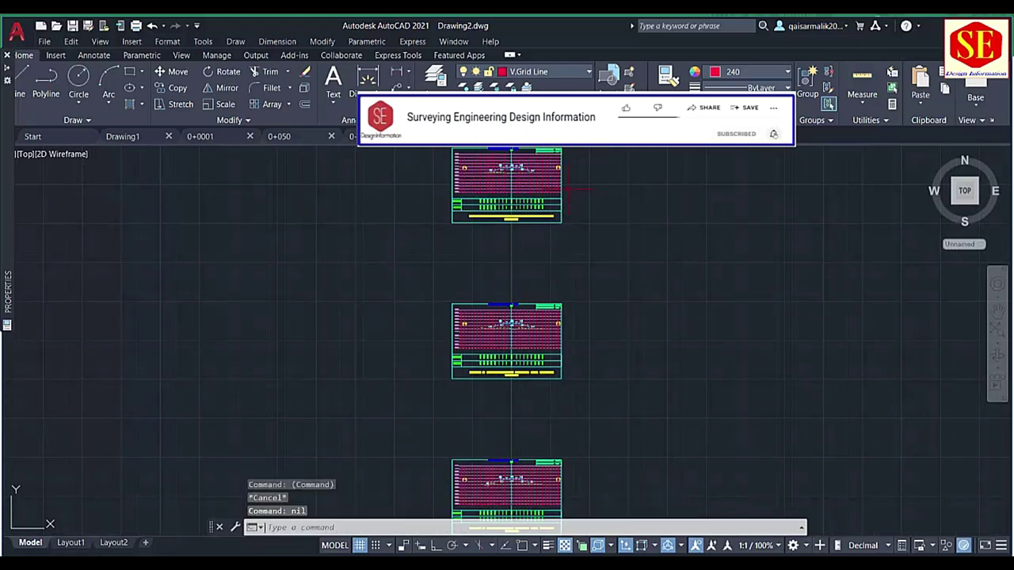
pyautogui.scroll(2, 539, 181)
pyautogui.scroll(3, 539, 182)
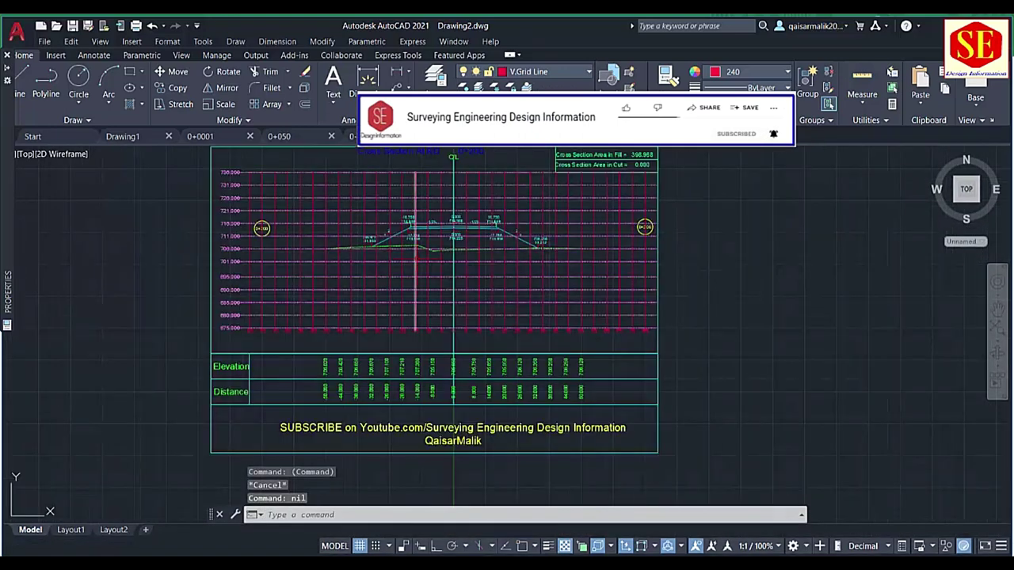
pyautogui.scroll(6, 442, 293)
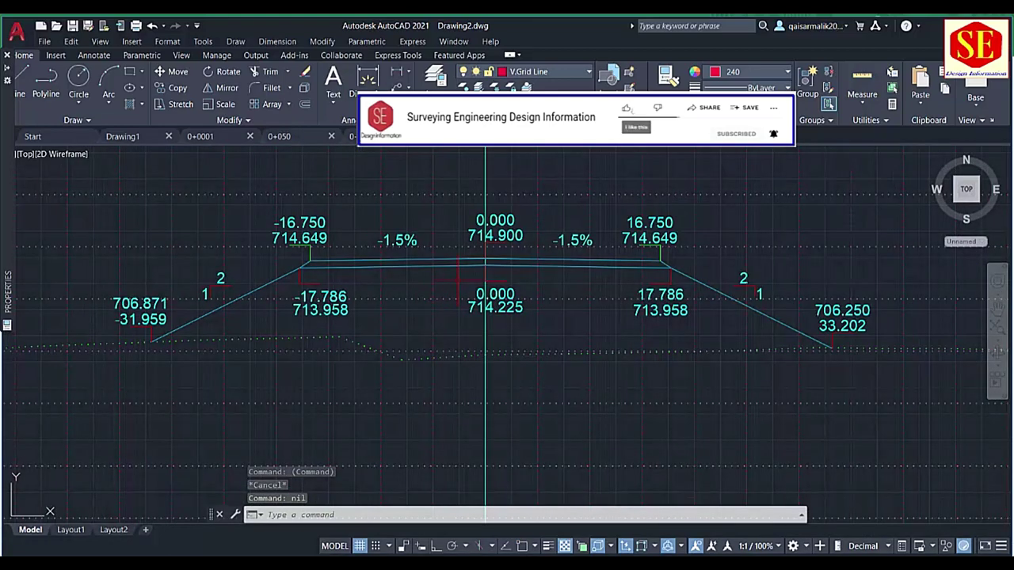
# - Adjust the view, cancel a first polyline attempt, and set the object colour to Yellow
pyautogui.moveTo(459, 281); pyautogui.dragTo(441, 324)
pyautogui.write('pl')
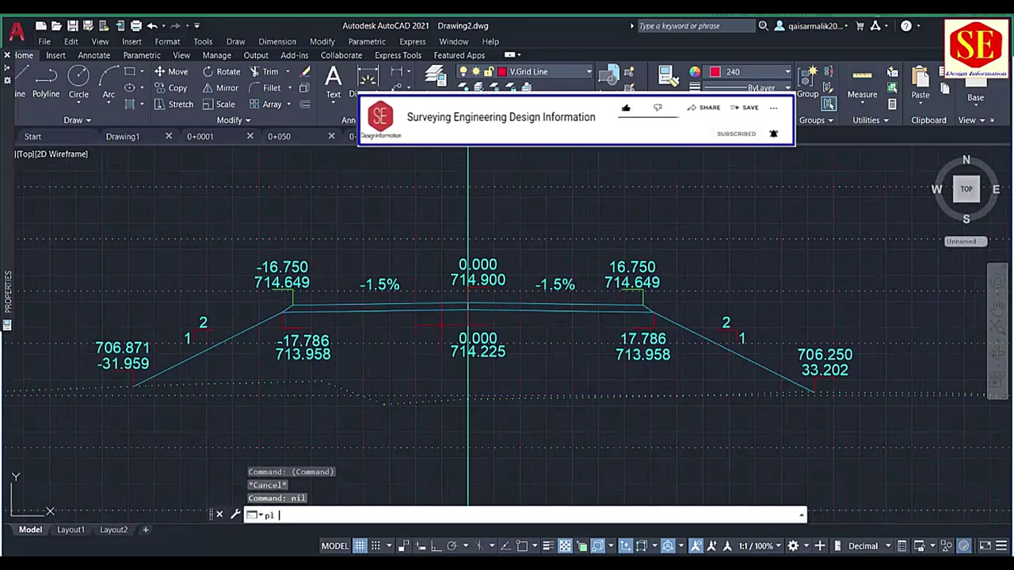
pyautogui.press('Return')
pyautogui.click(82, 388)
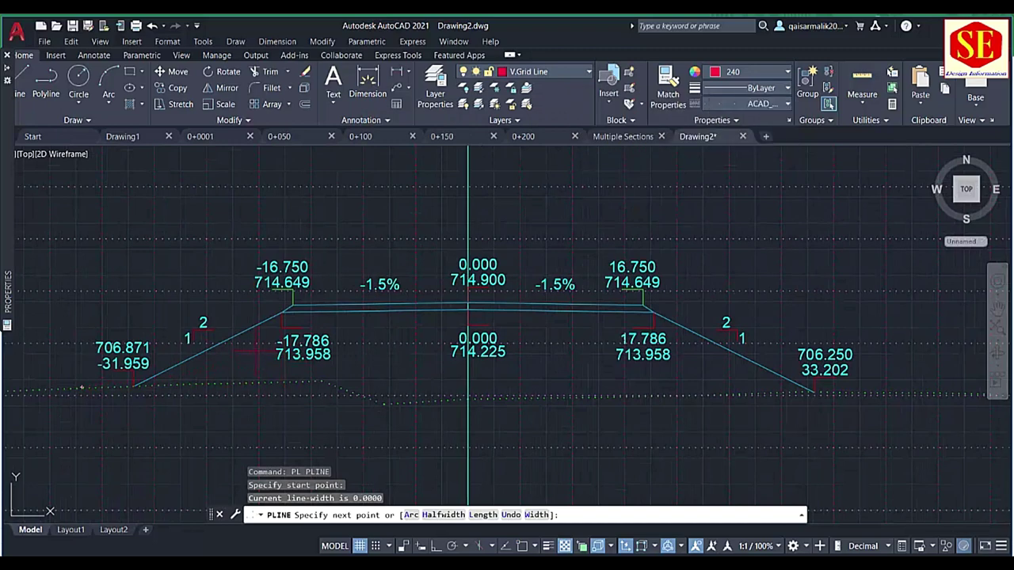
pyautogui.press('Escape')
pyautogui.click(719, 106)
pyautogui.click(720, 105)
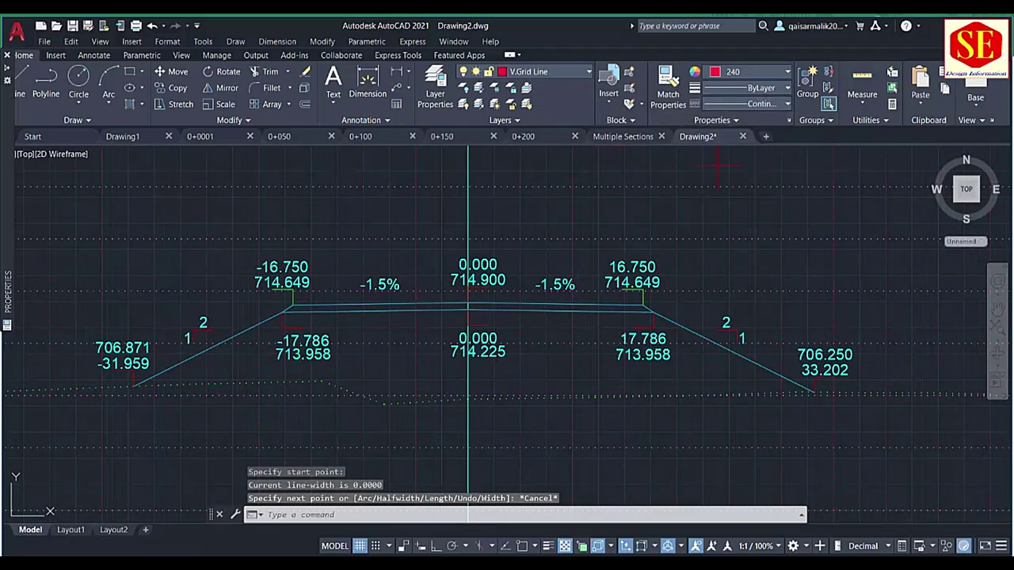
pyautogui.click(714, 72)
pyautogui.click(724, 207)
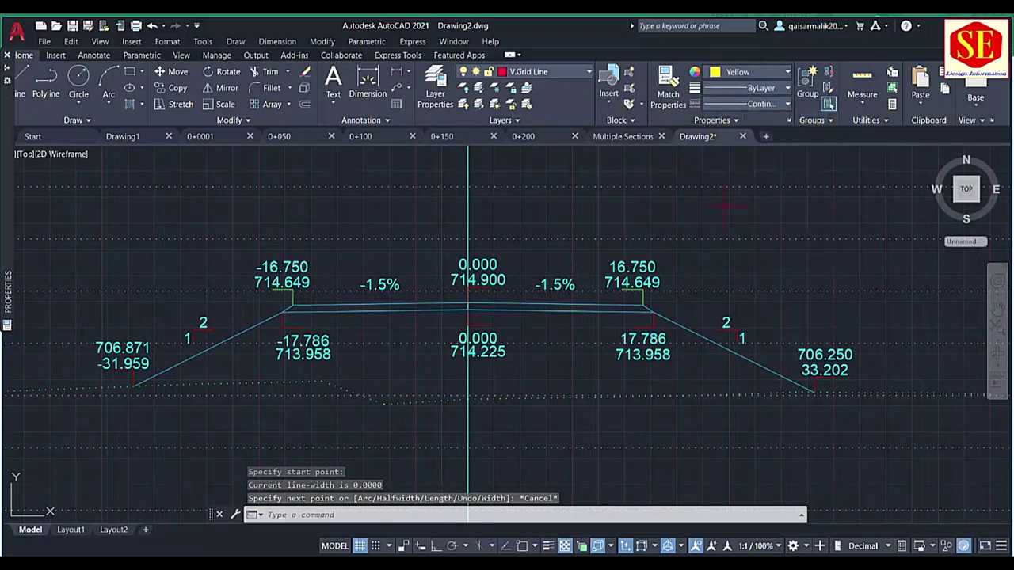
# - Draw a seven-point polyline across the 0+200 section, rising over the road top and past both slopes
pyautogui.write('pl')
pyautogui.press('Return')
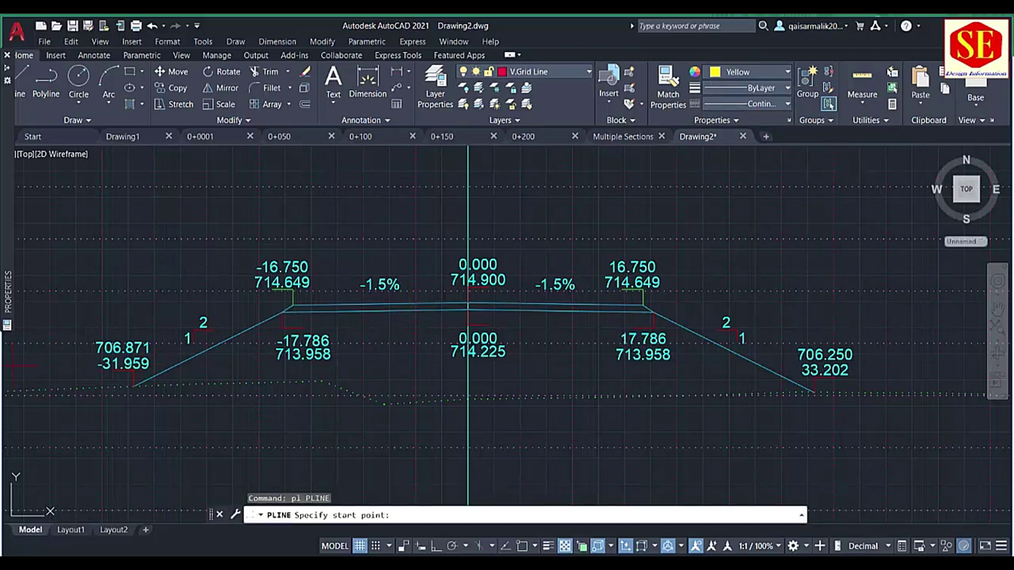
pyautogui.click(22, 365)
pyautogui.click(298, 332)
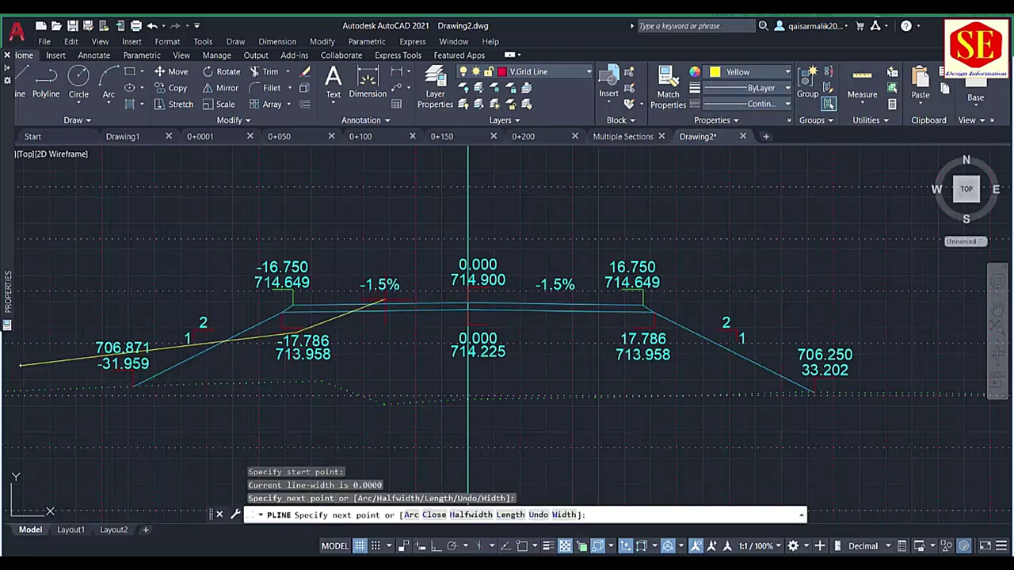
pyautogui.click(426, 260)
pyautogui.click(578, 259)
pyautogui.click(648, 334)
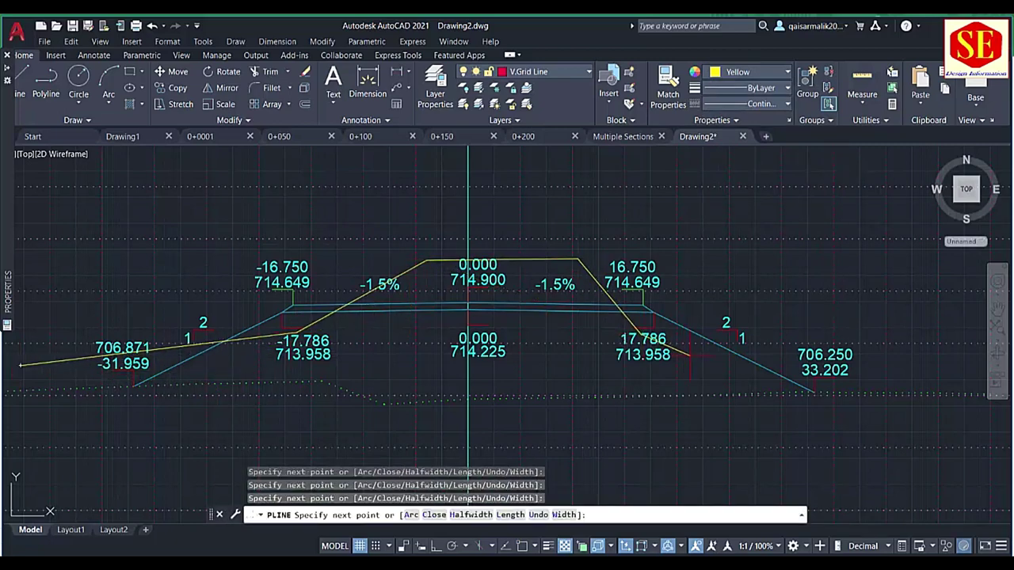
pyautogui.click(739, 379)
pyautogui.click(941, 366)
pyautogui.press('Escape')
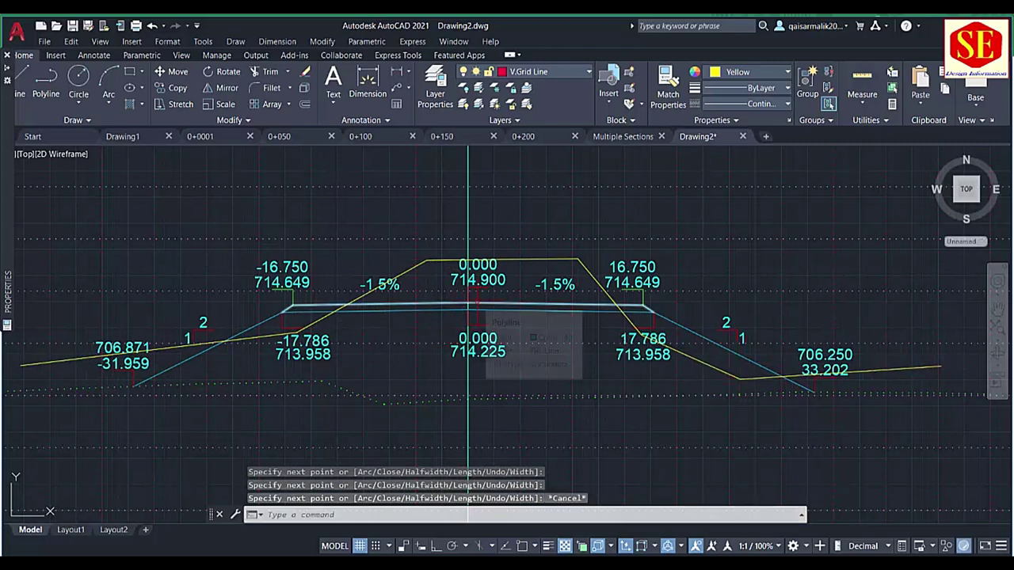
pyautogui.scroll(-1, 471, 302)
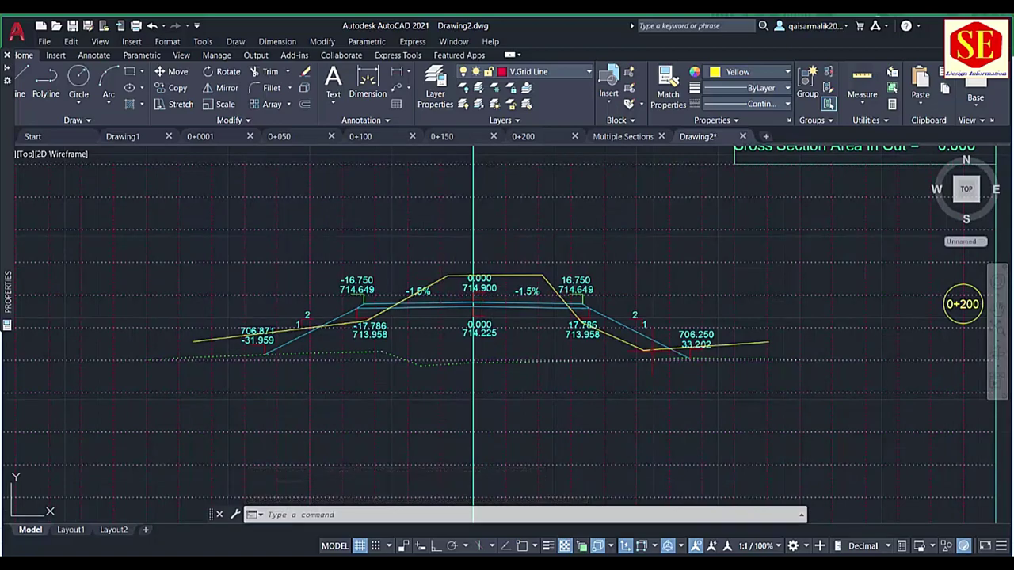
# - Select and then deselect the 398.968 fill area text, then pan and zoom out of the section
pyautogui.scroll(-5, 651, 353)
pyautogui.scroll(5, 703, 261)
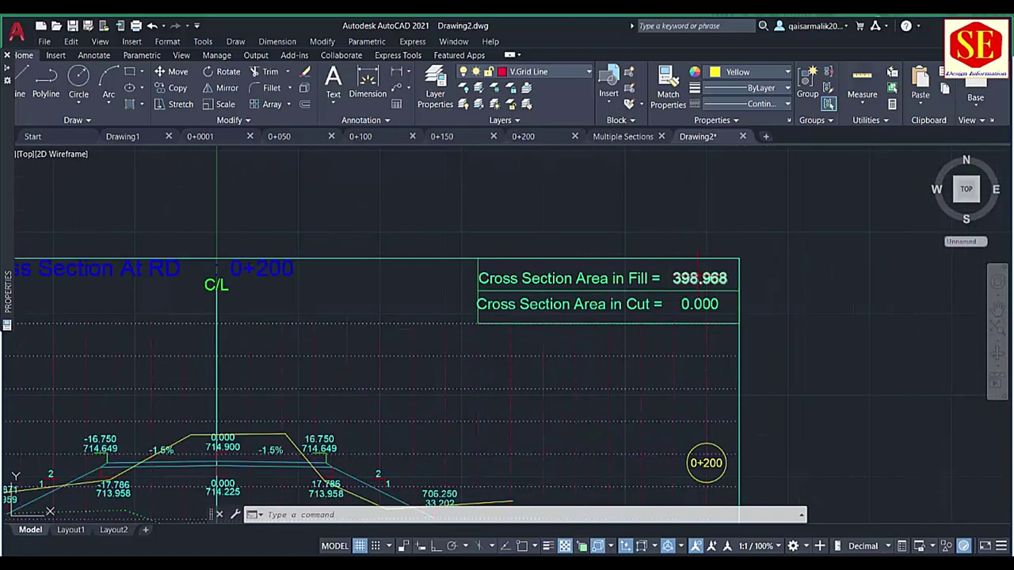
pyautogui.click(700, 278)
pyautogui.scroll(-2, 701, 278)
pyautogui.scroll(2, 852, 208)
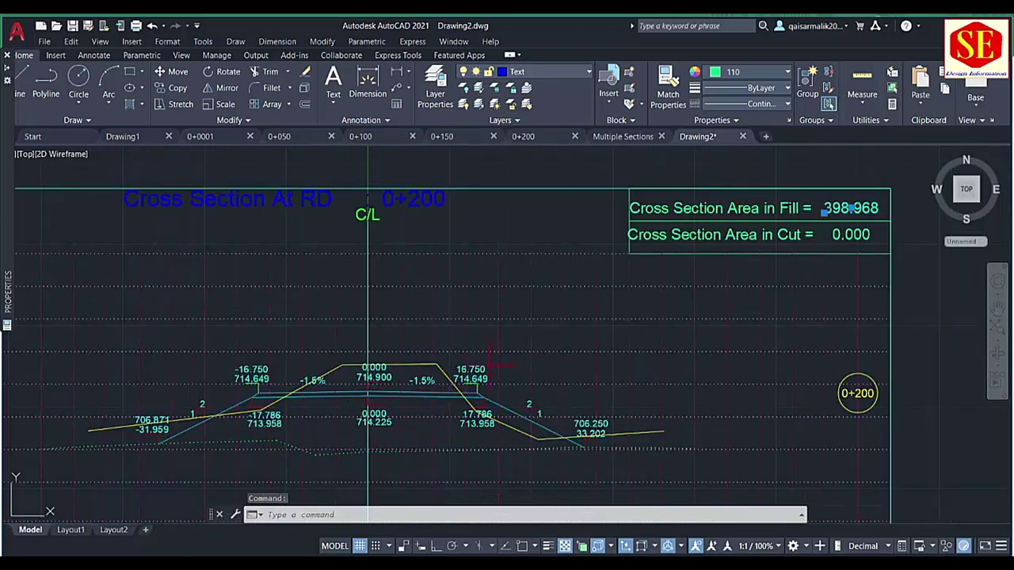
pyautogui.press('Escape')
pyautogui.scroll(-1, 499, 366)
pyautogui.scroll(1, 415, 357)
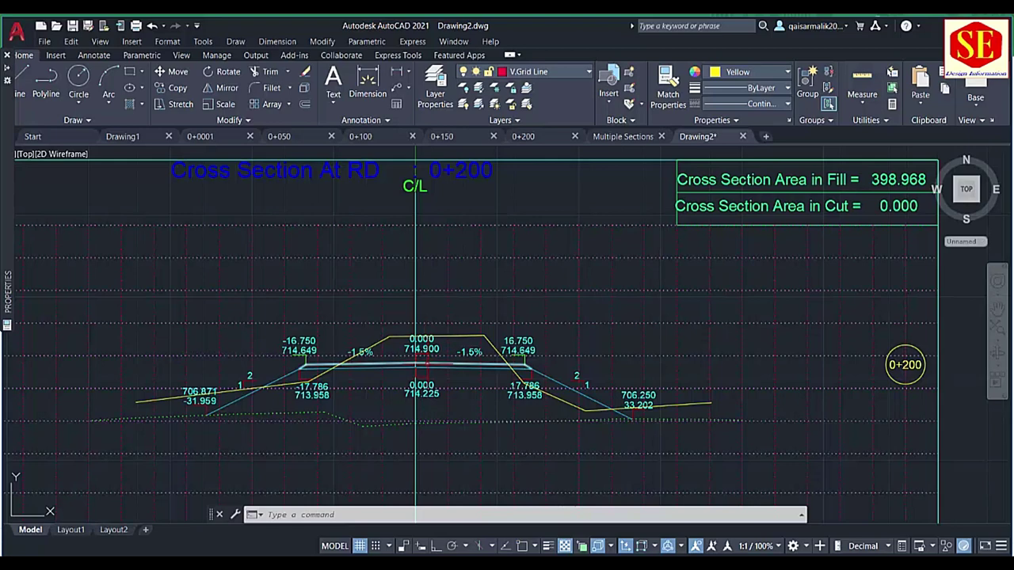
pyautogui.moveTo(428, 358); pyautogui.dragTo(421, 379)
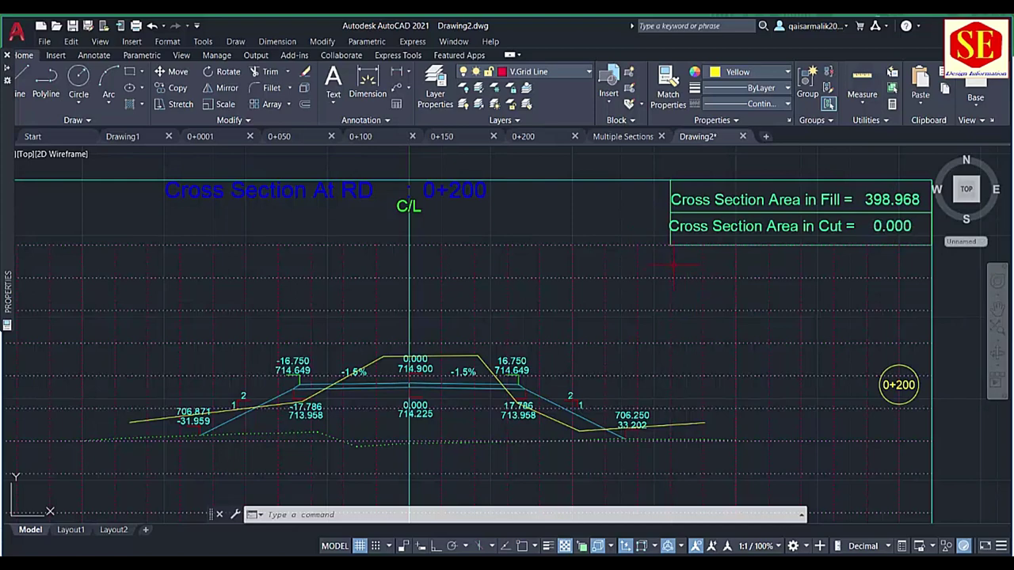
pyautogui.scroll(-2, 673, 265)
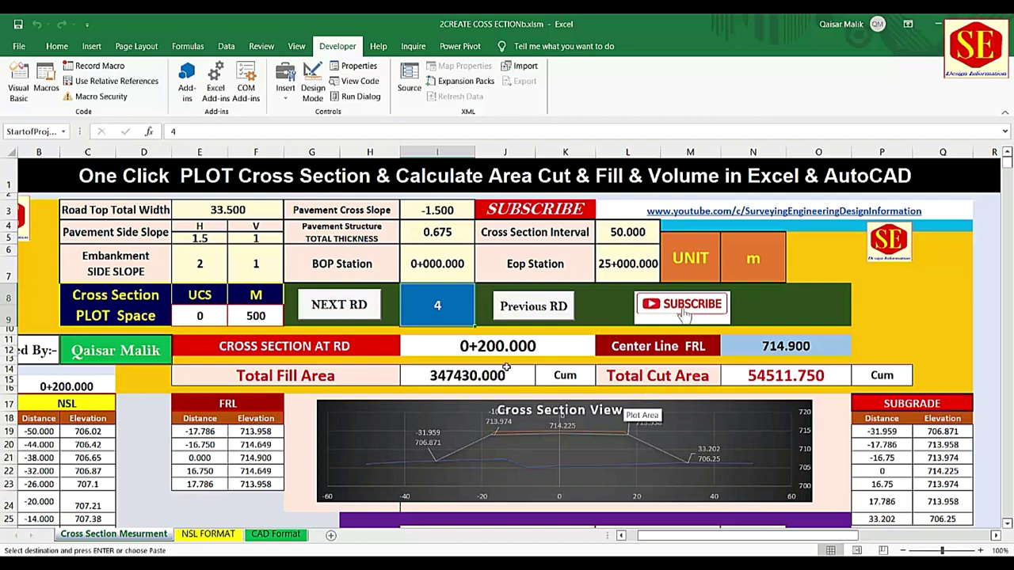
# - Advance Excel to station 0+250 and move the existing AutoCAD section sheet to the lower left
pyautogui.click(341, 306)
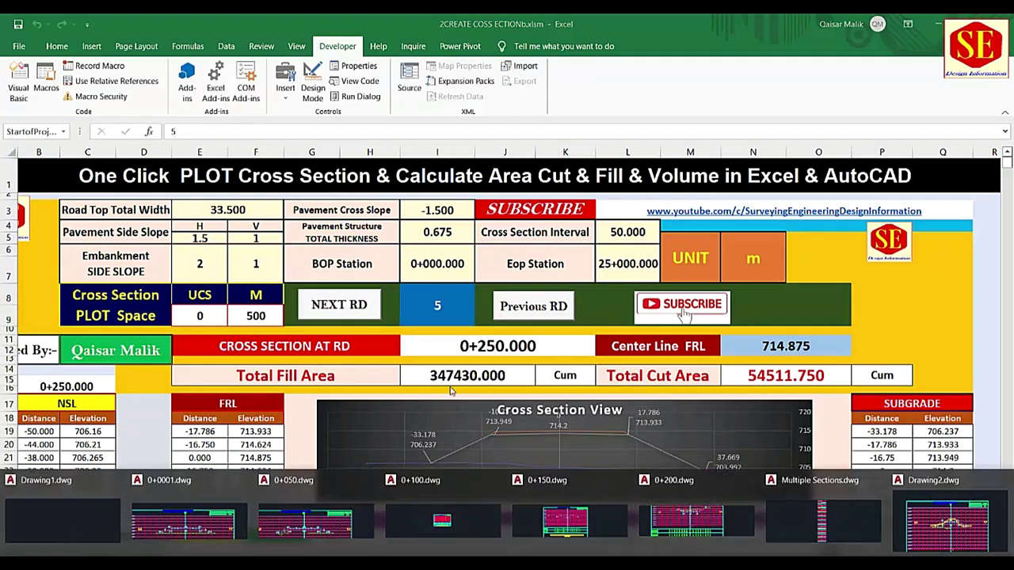
pyautogui.click(946, 523)
pyautogui.scroll(-3, 366, 347)
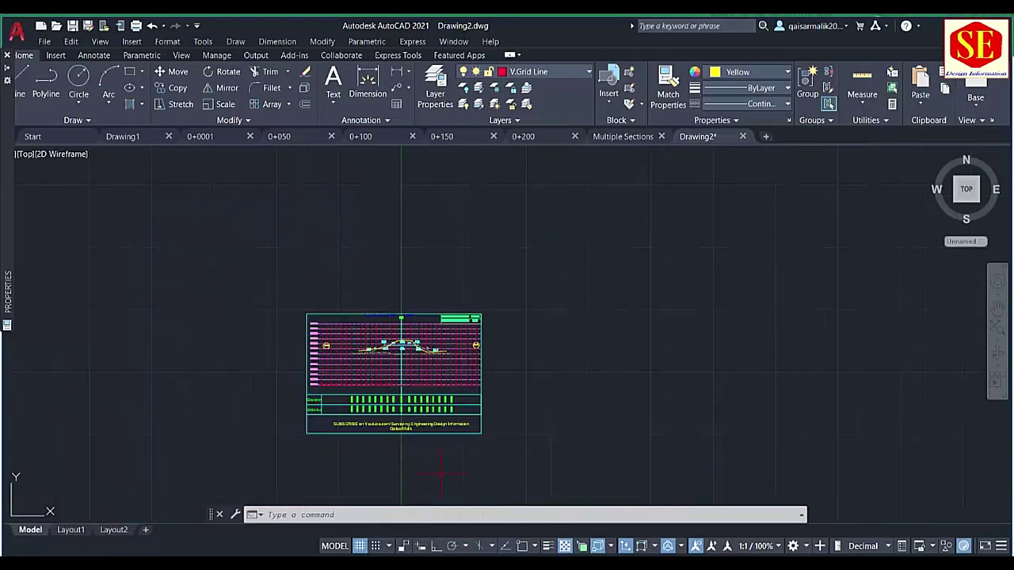
pyautogui.moveTo(521, 289); pyautogui.dragTo(278, 450)
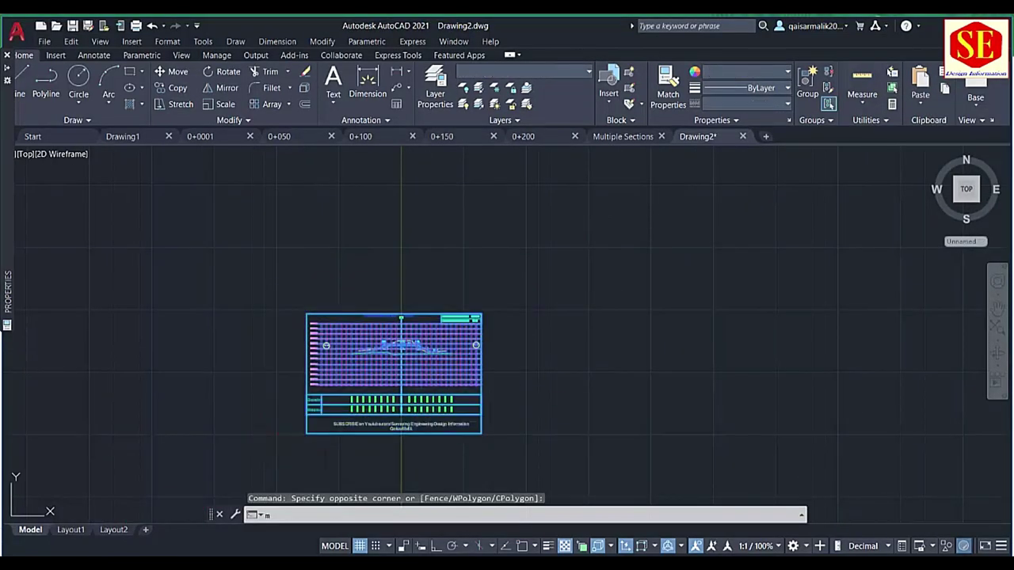
pyautogui.write('m')
pyautogui.press('Return')
pyautogui.click(394, 372)
pyautogui.click(137, 398)
# - Paste the 0+250 section-drawing commands into AutoCAD's command line and return to Excel
pyautogui.rightClick(512, 517)
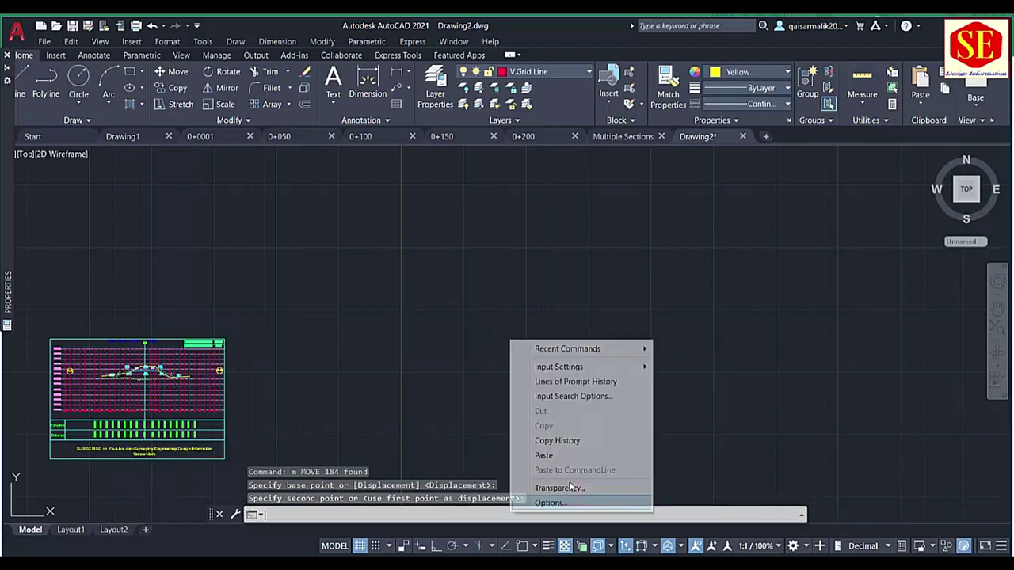
pyautogui.click(576, 455)
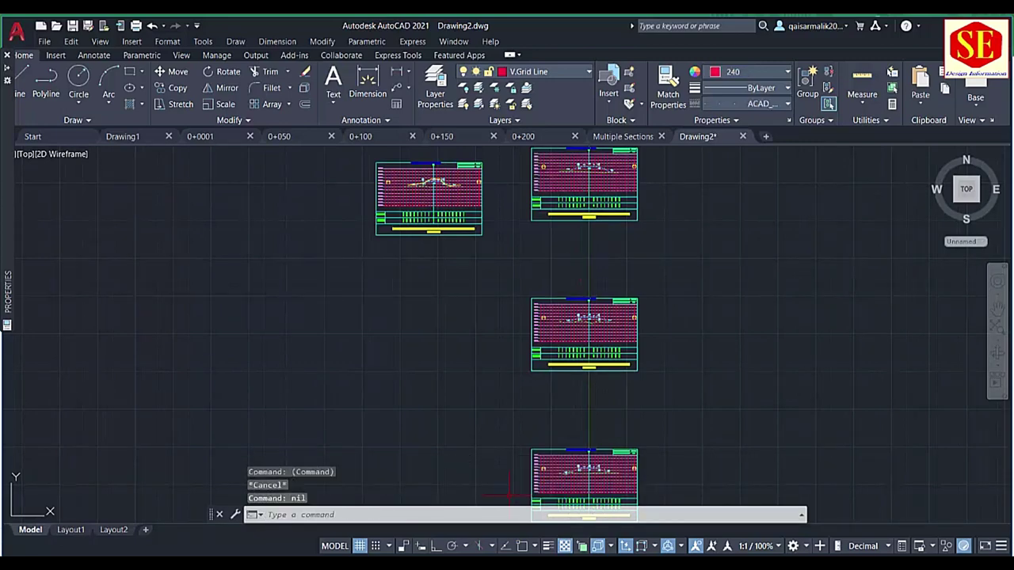
pyautogui.hotkey('alt', 'Tab')
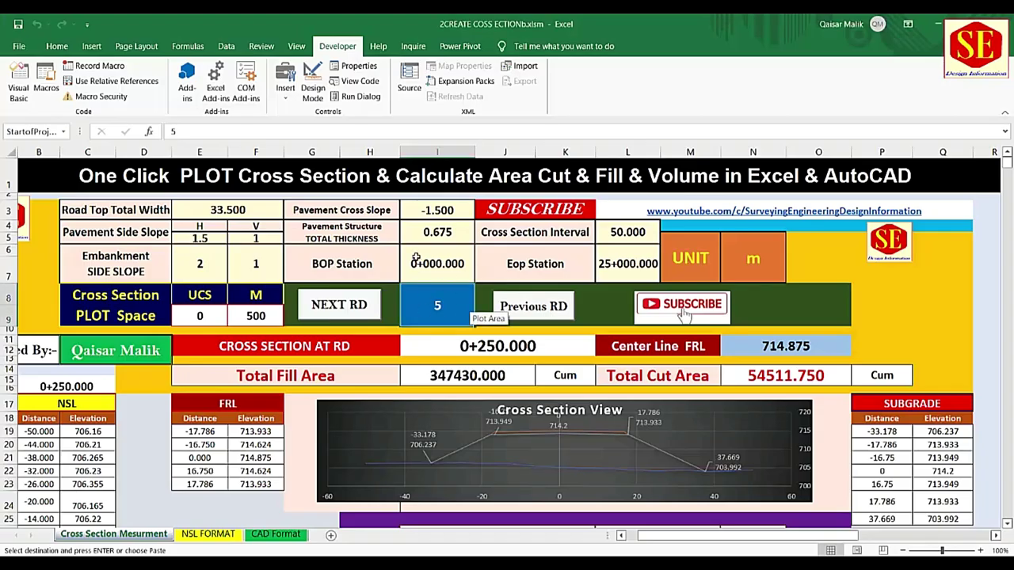